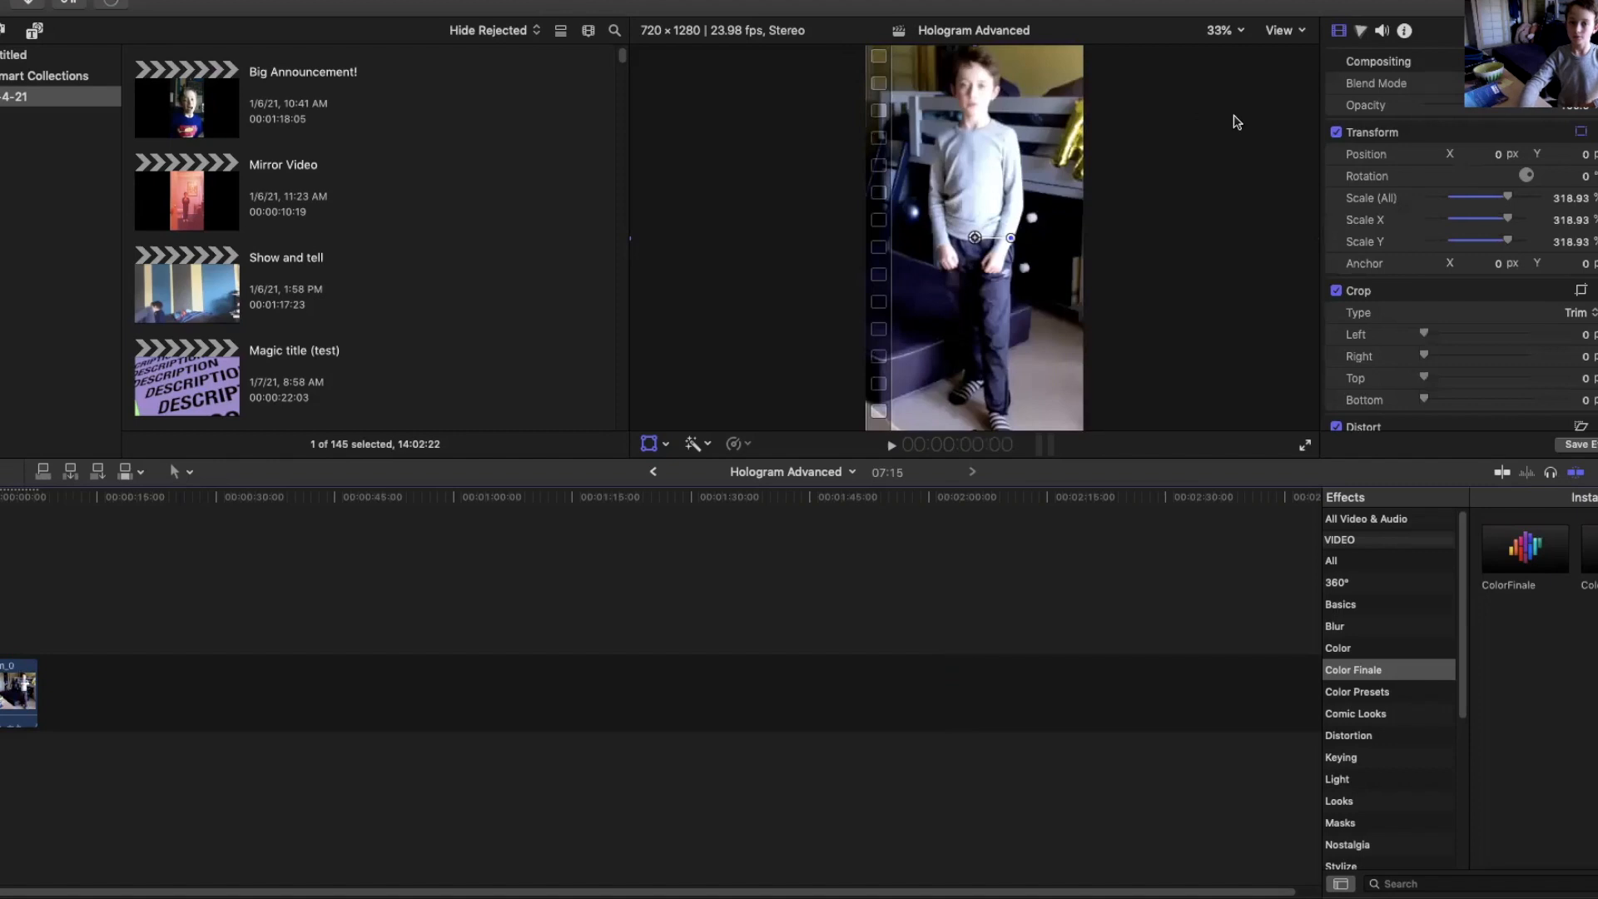
Play the kid's clip from the start of the timeline to preview it.
left_click_drag(0, 499, 0, 502)
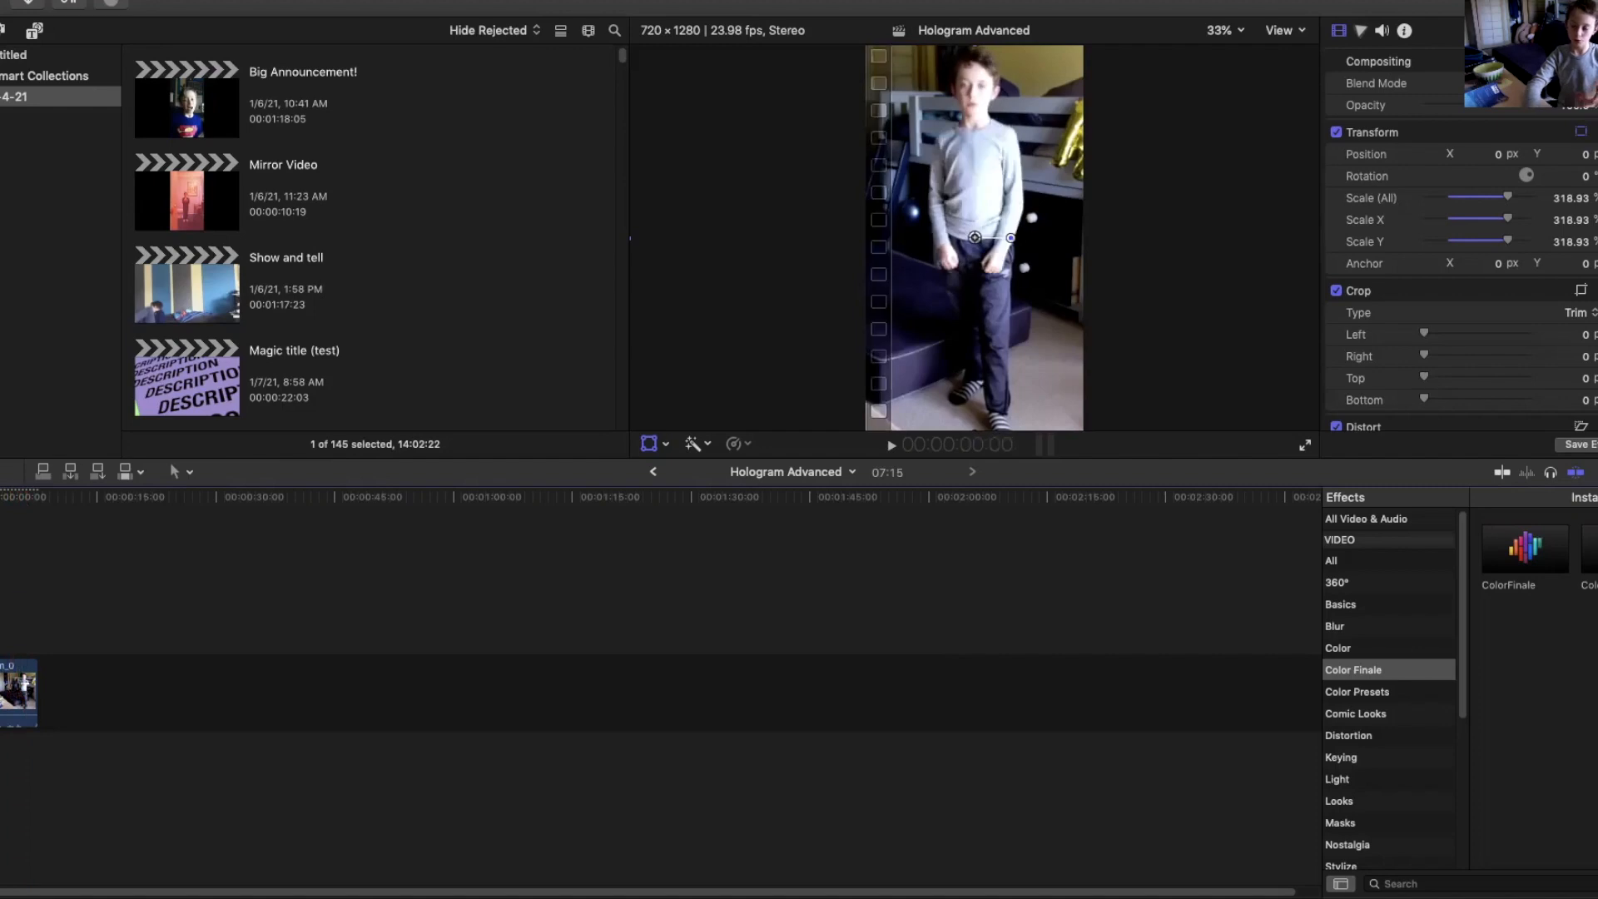
key("space")
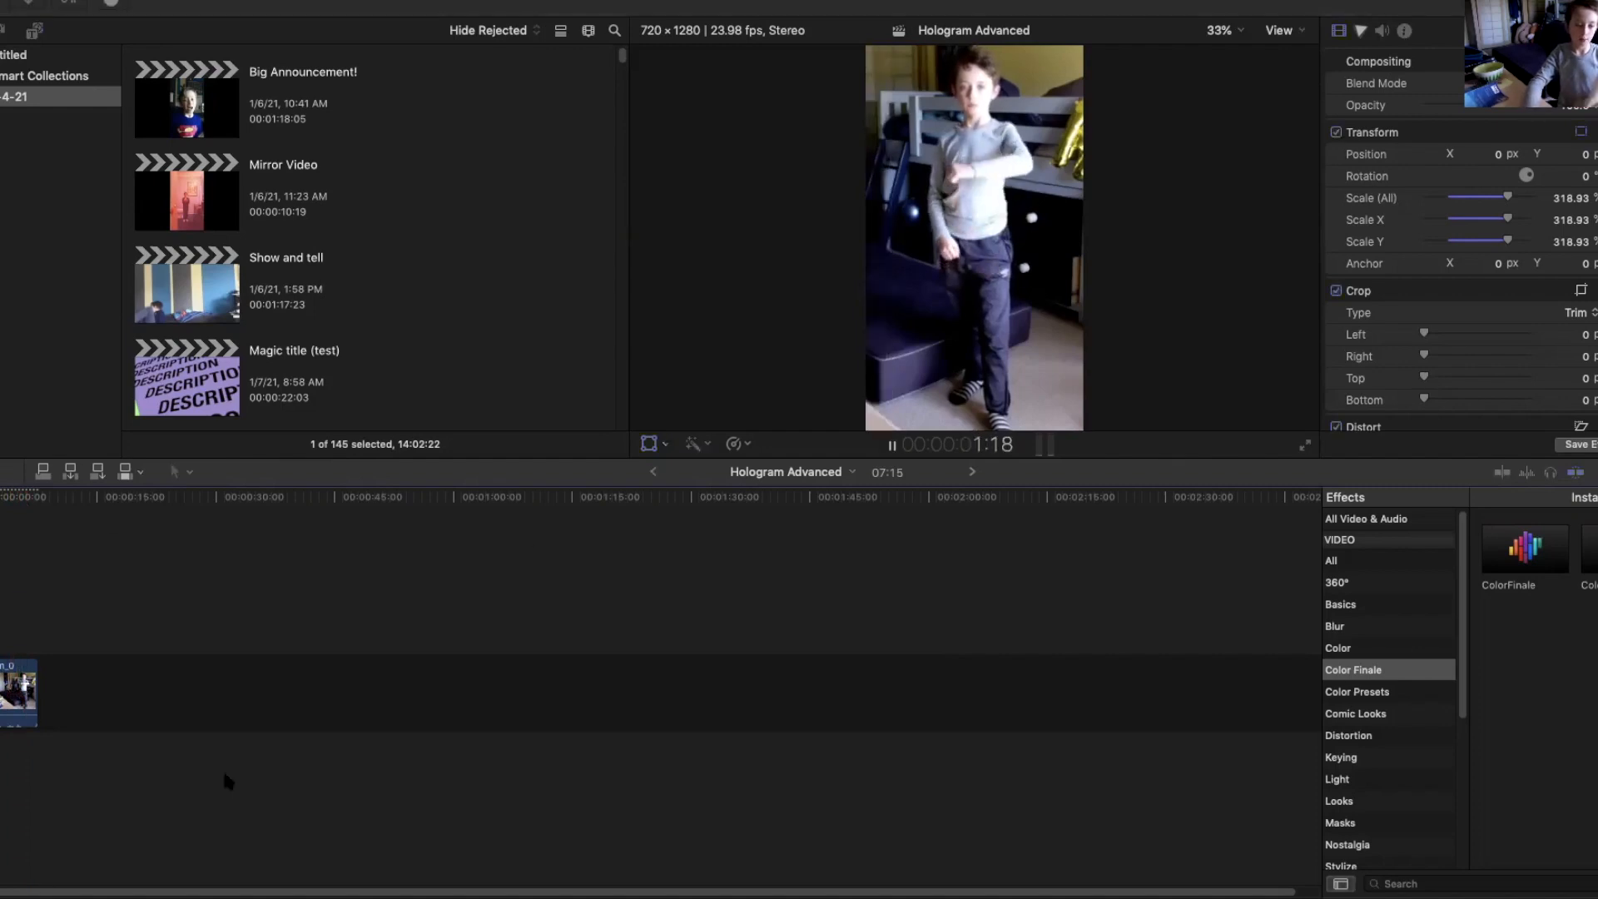
key("space")
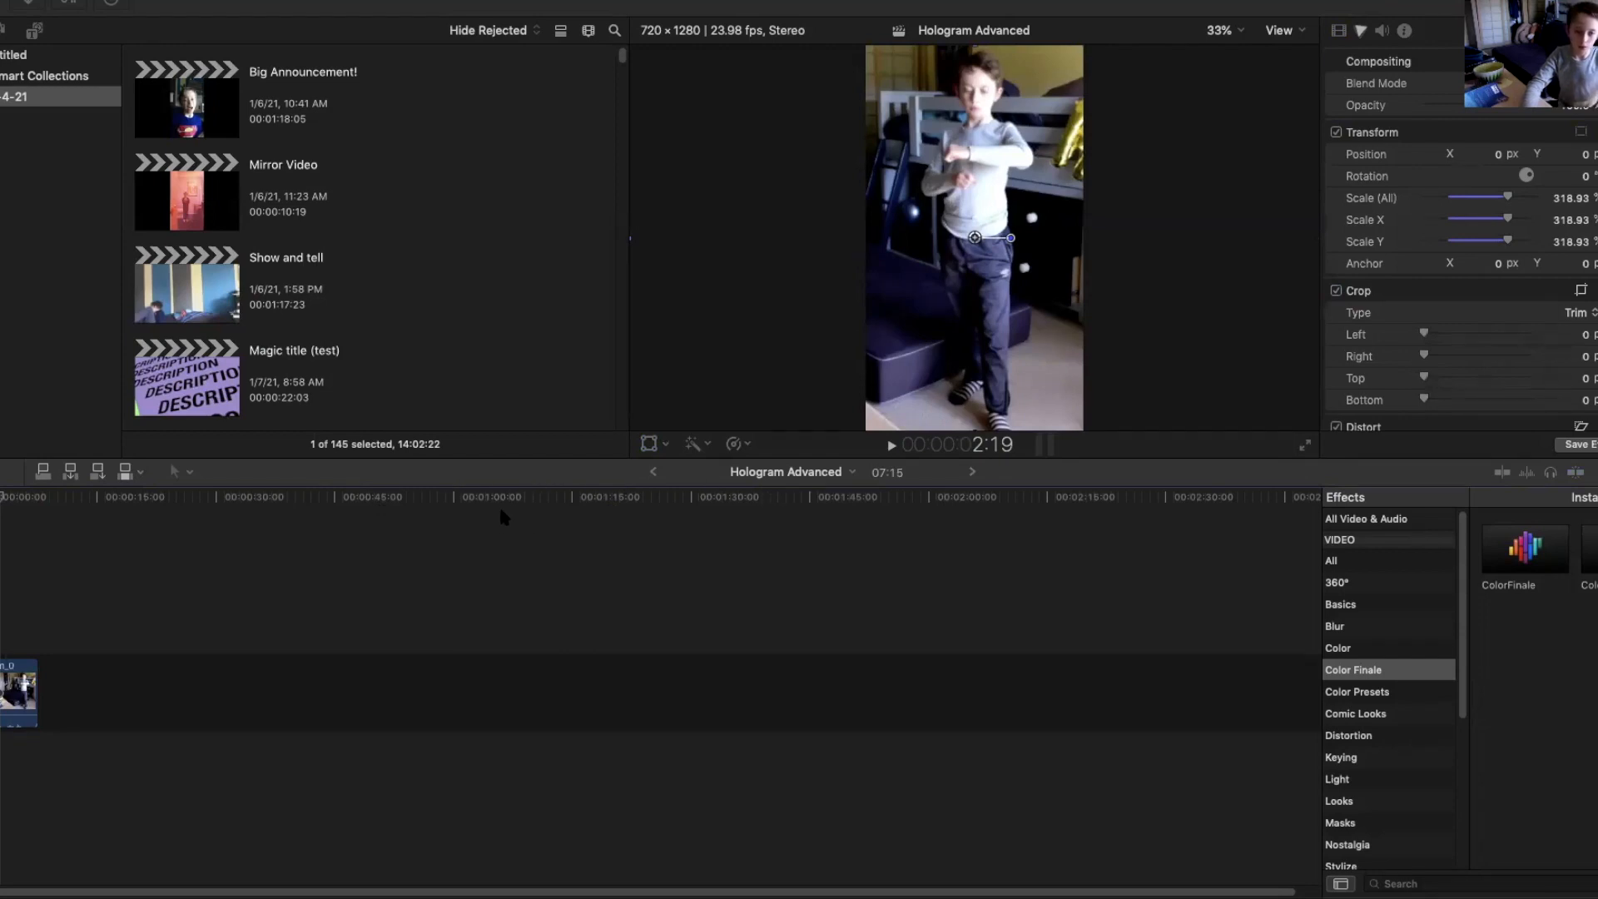
Add the pexels, video-10 and video-9 clips to the timeline after the kid's clip.
left_click_drag(212, 635, 115, 663)
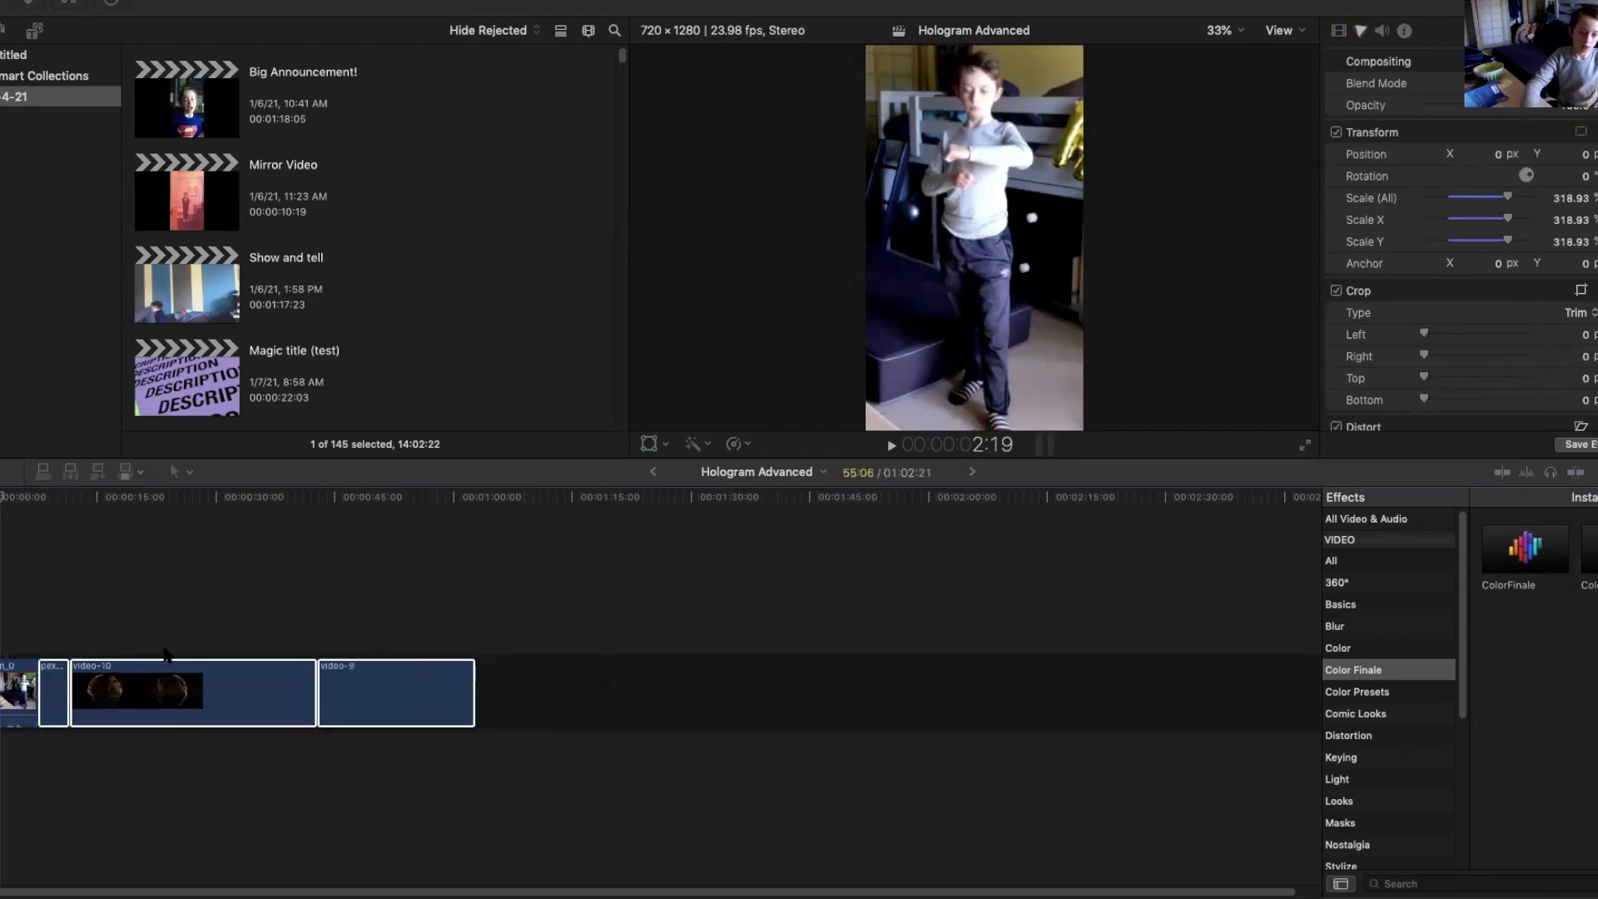
left_click(151, 553)
Move the pink pexels clip to the end of the sequence and delete it.
left_click_drag(52, 683, 524, 674)
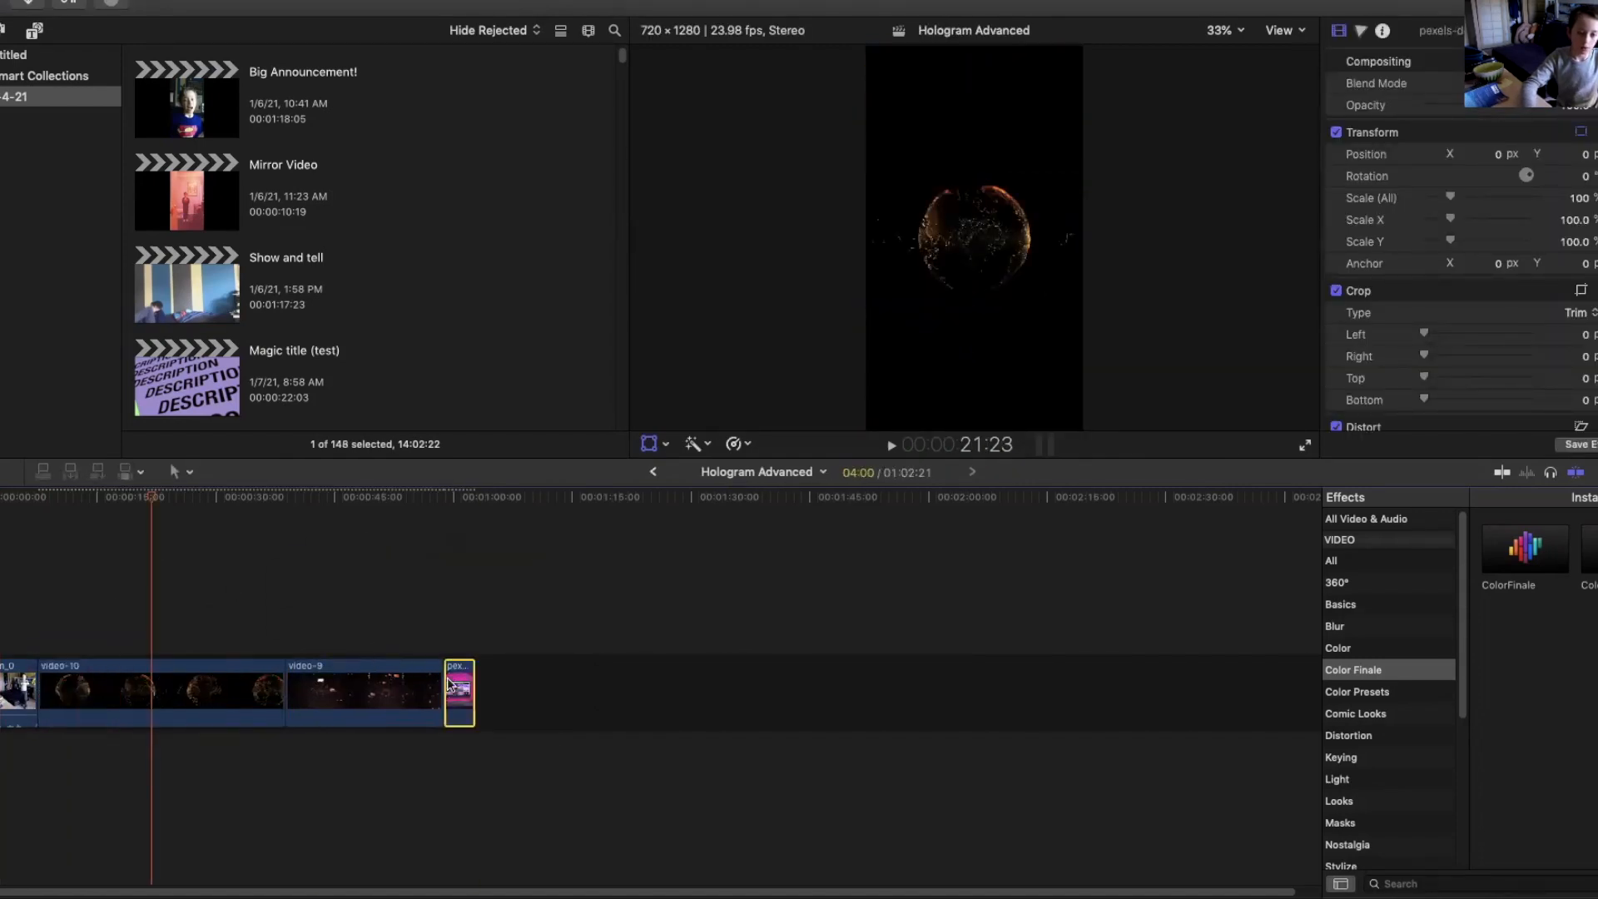
key("Delete")
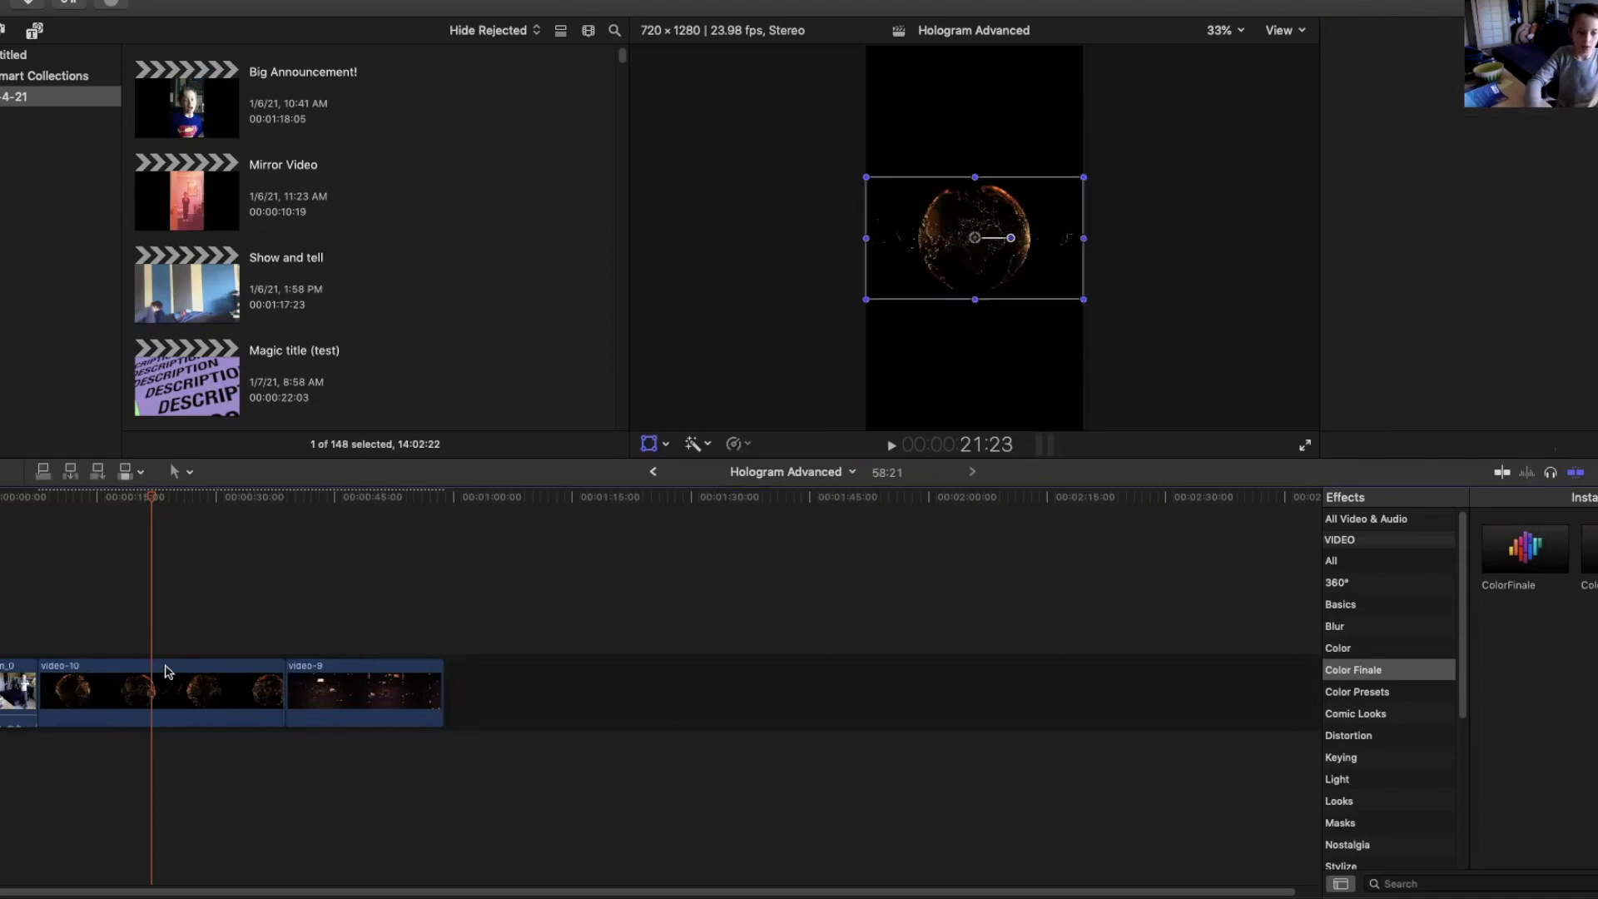
Scrub through the video-9 clip to preview its content.
left_click_drag(156, 500, 333, 542)
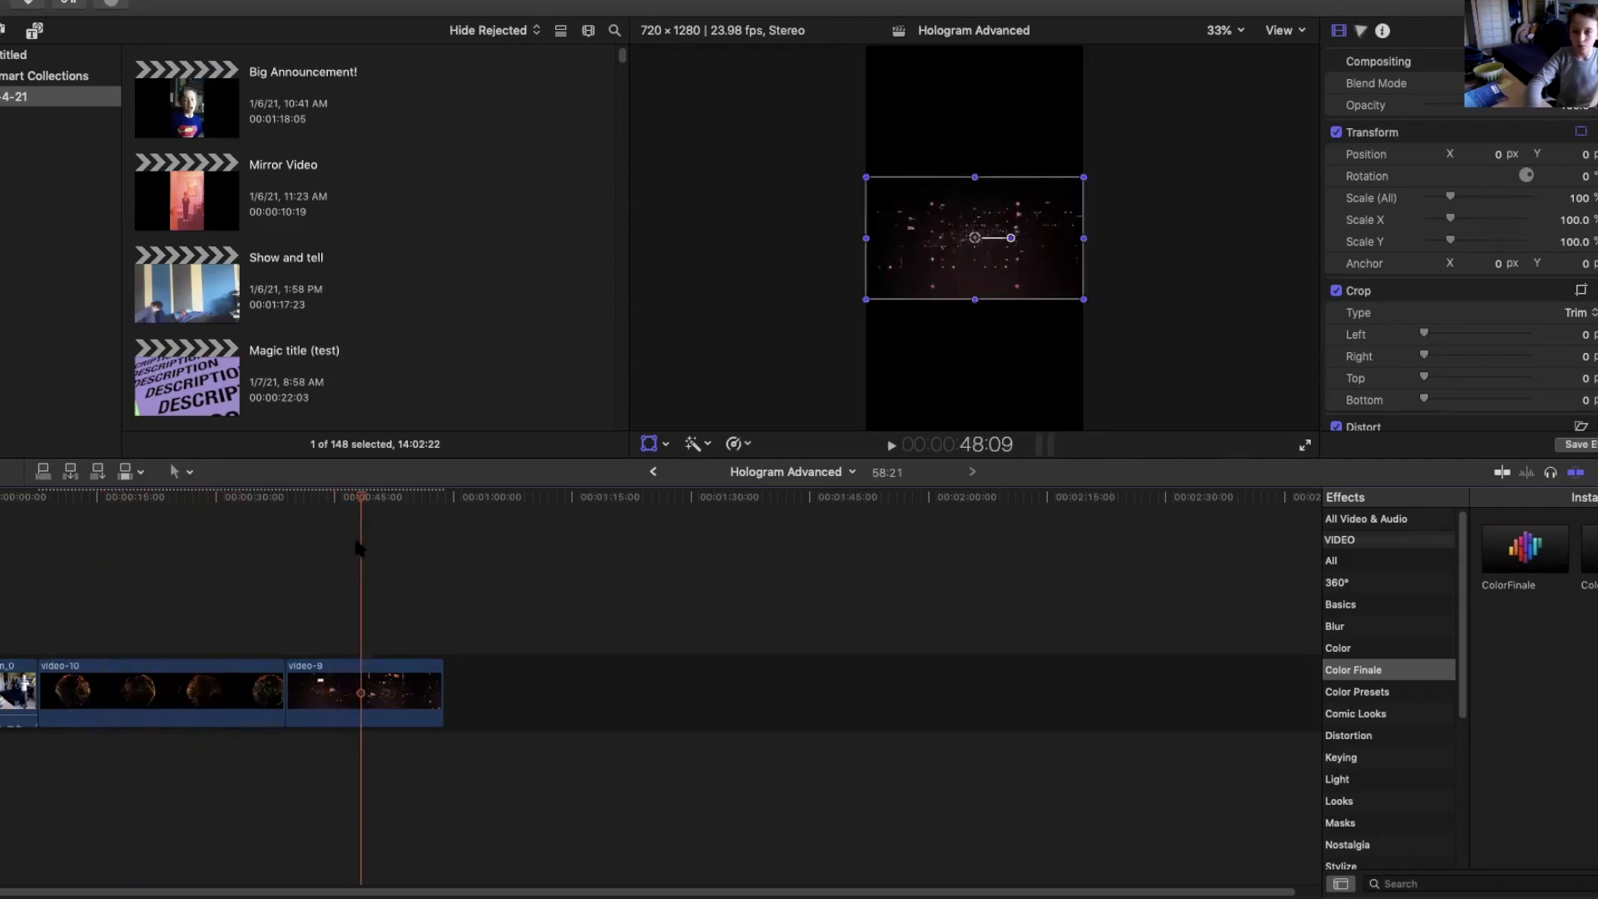
left_click(287, 549)
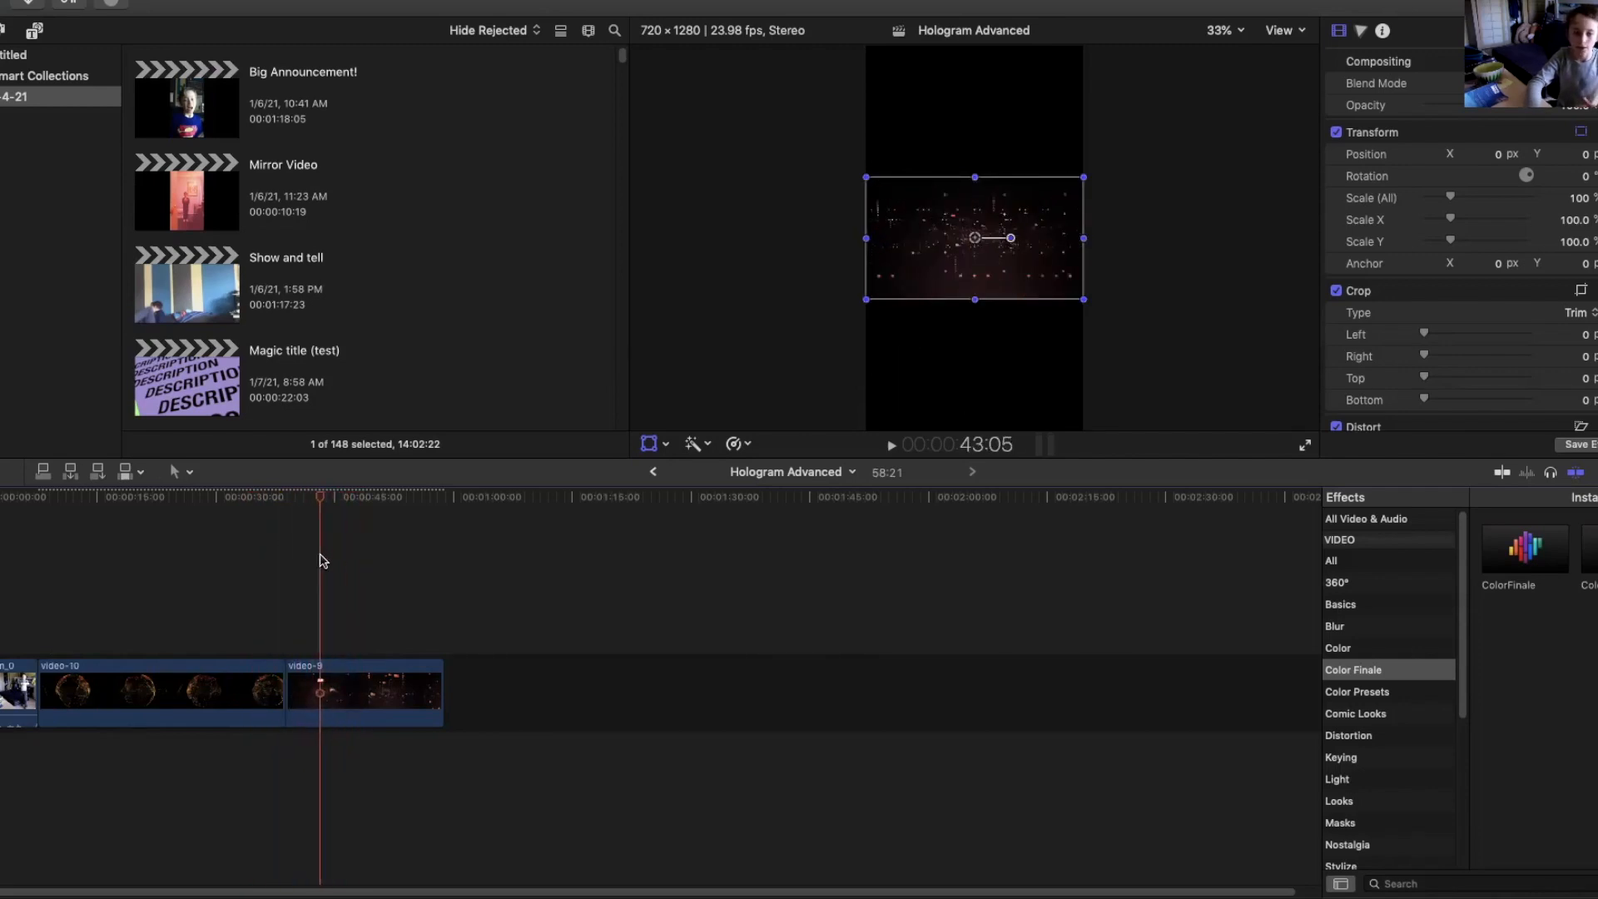
Stack video-10 and video-9 as connected clips above the kid's clip at the start of the timeline.
left_click(346, 688)
left_click(256, 683)
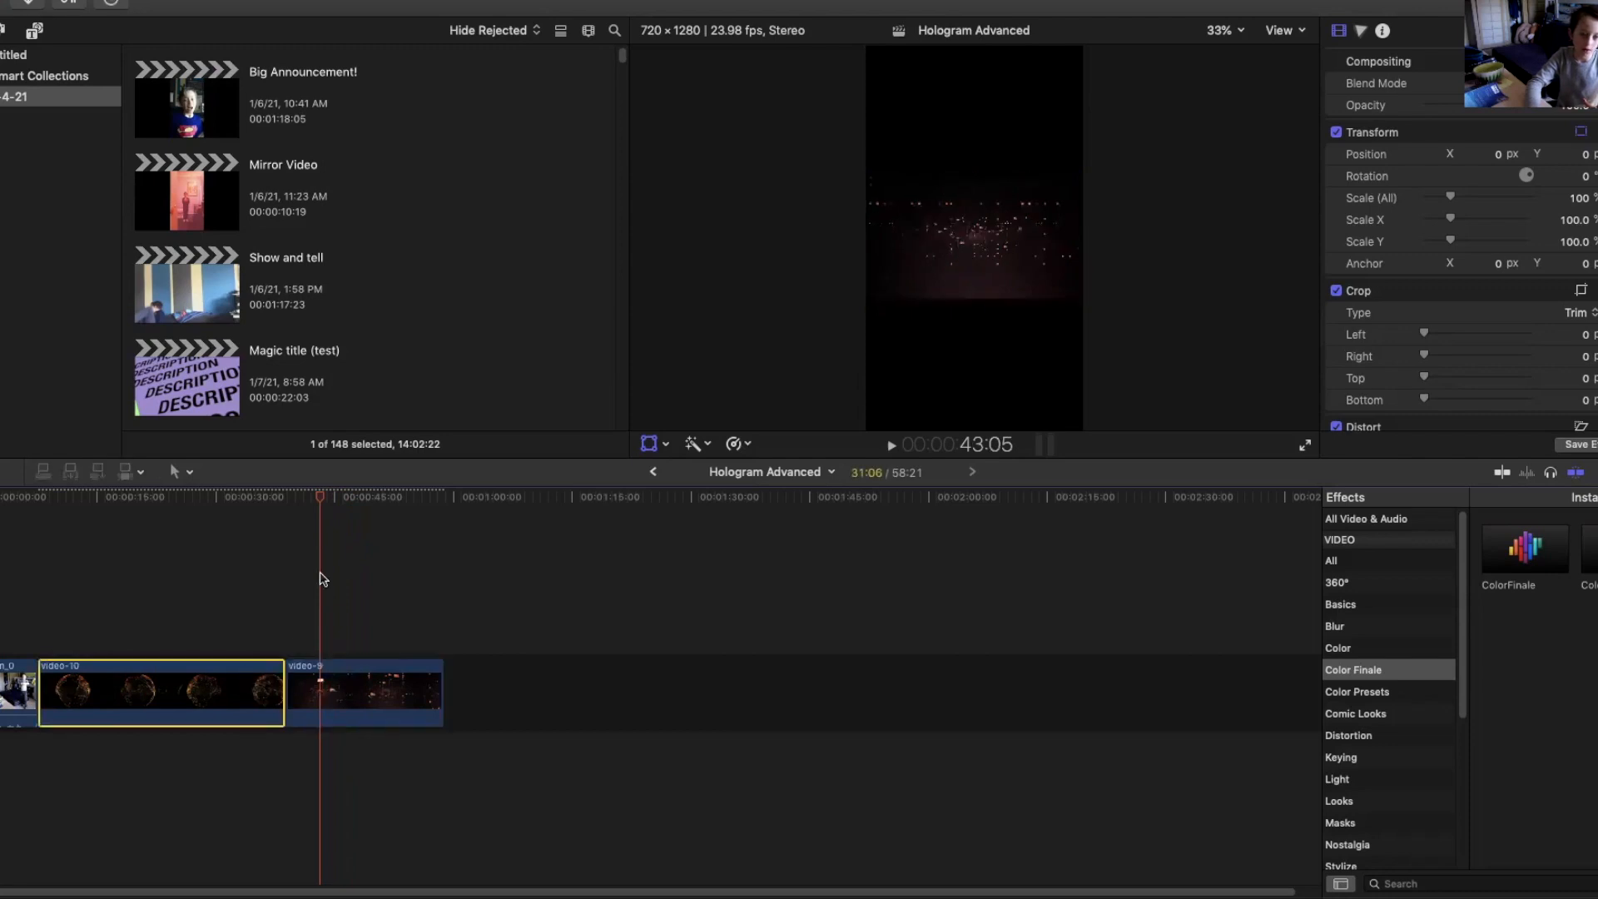
left_click_drag(118, 693, 60, 523)
left_click(39, 516)
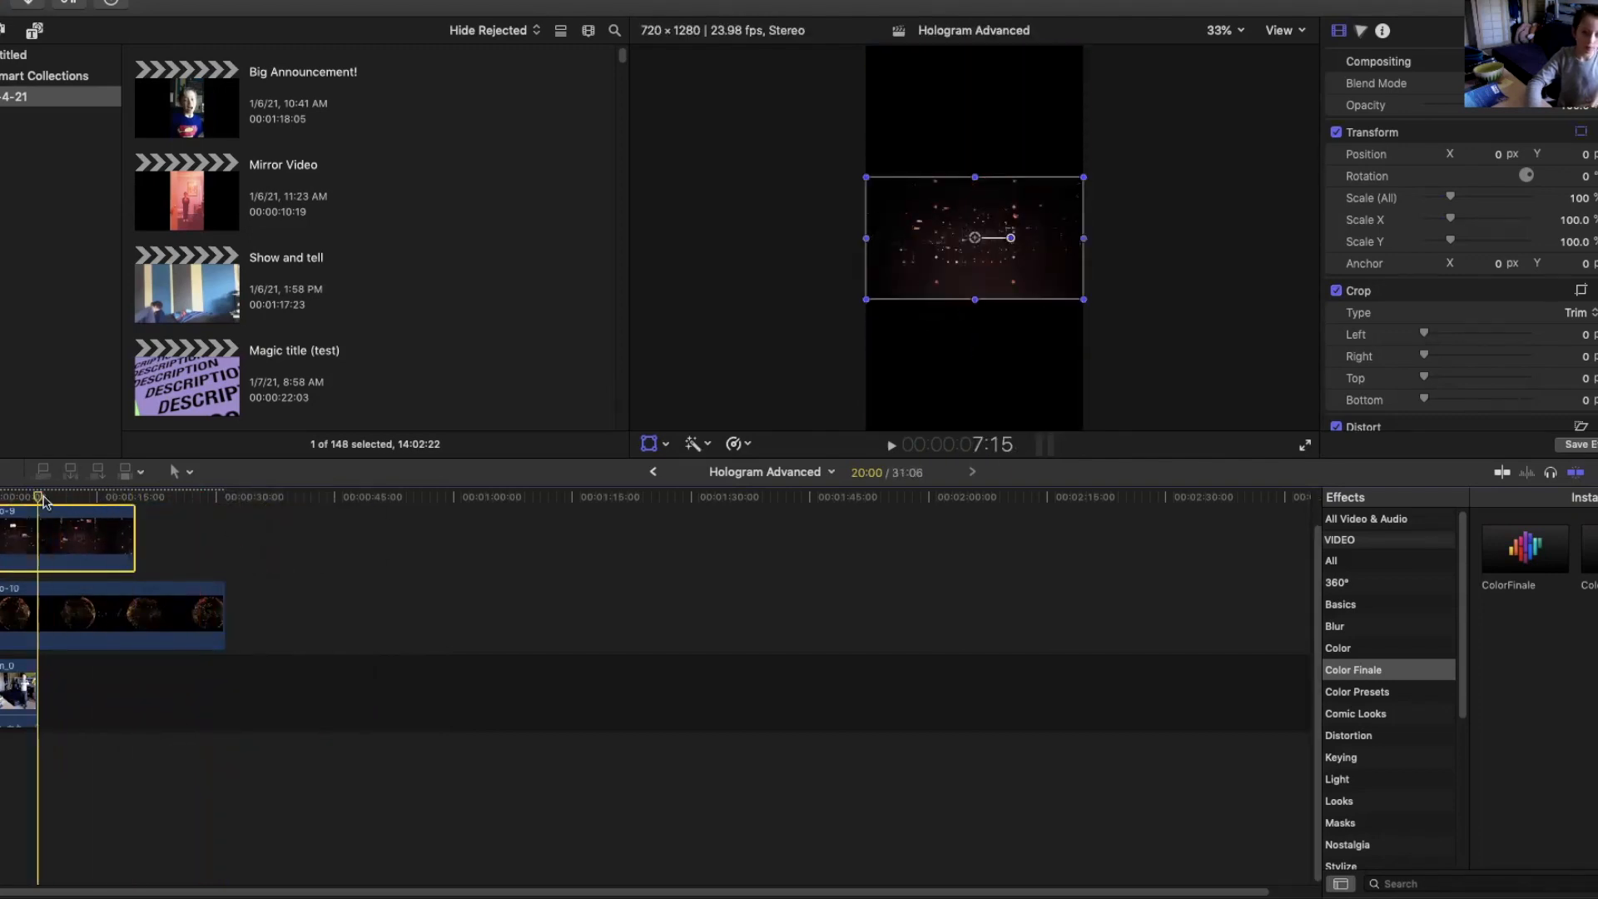
Position the playhead at the end of the kid's clip and blade all three stacked clips there.
left_click(28, 500)
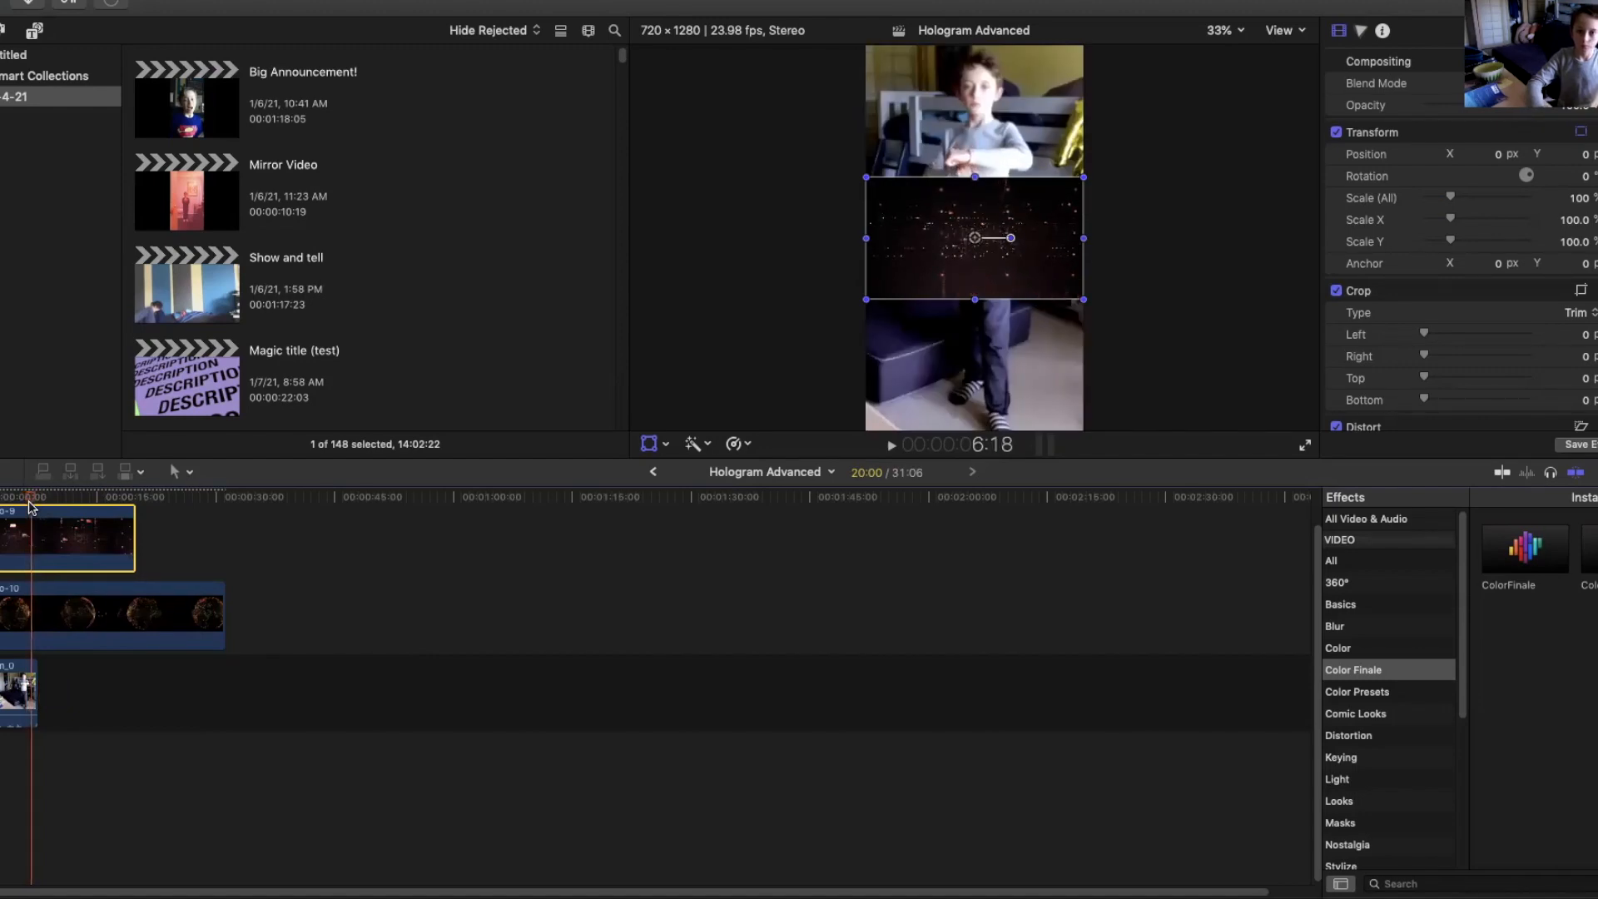
key("j")
key("l")
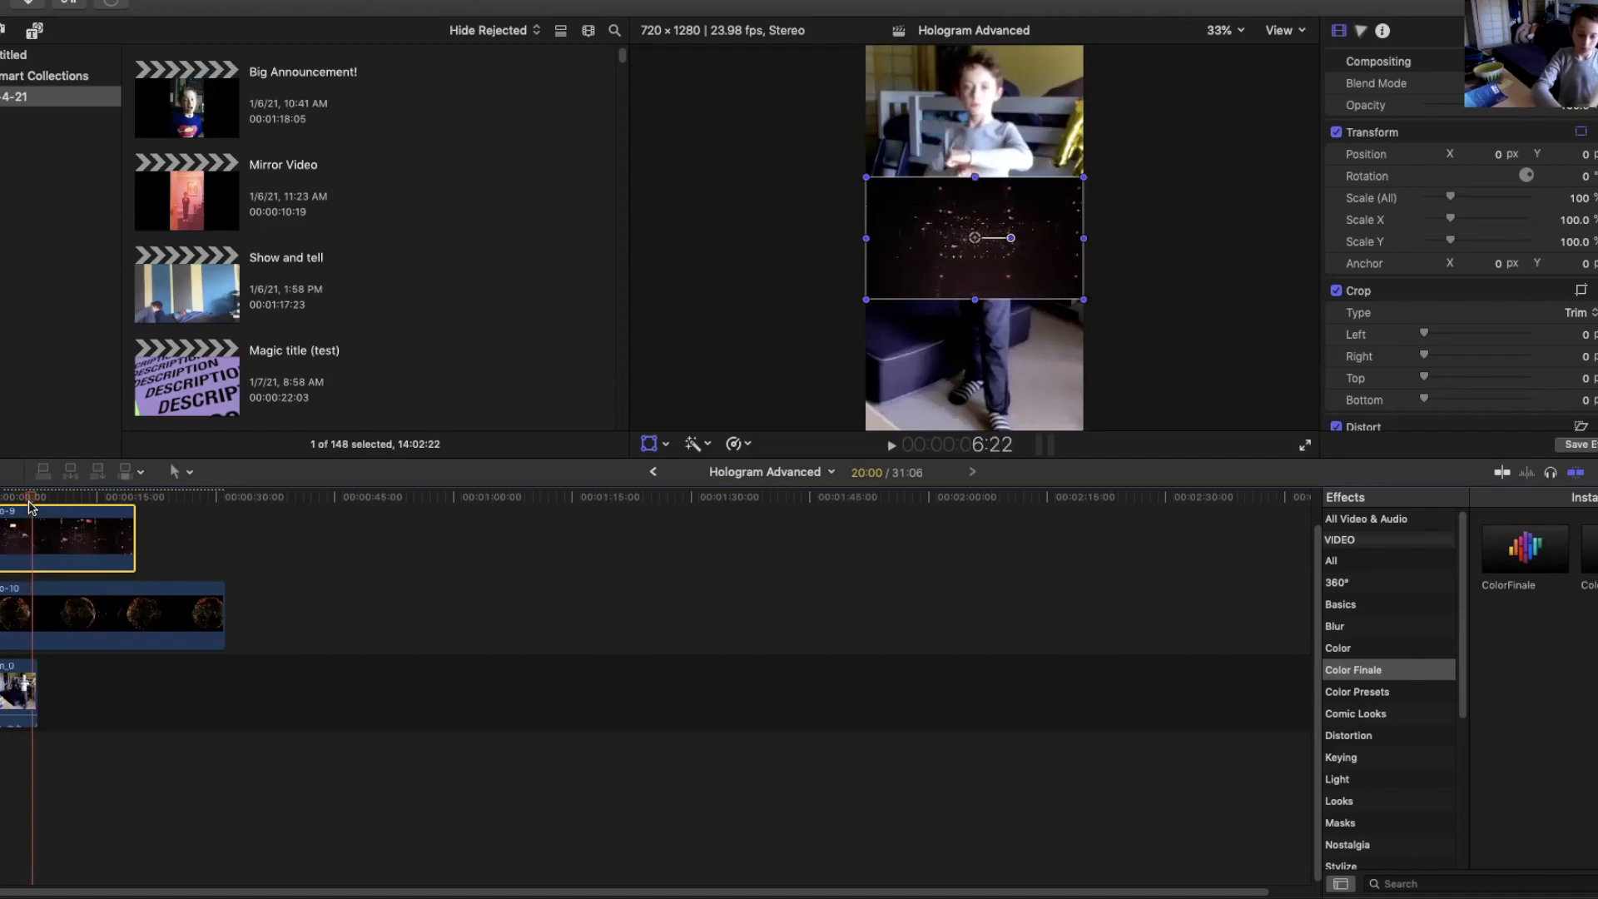
left_click_drag(70, 787, 35, 464)
key("super+b")
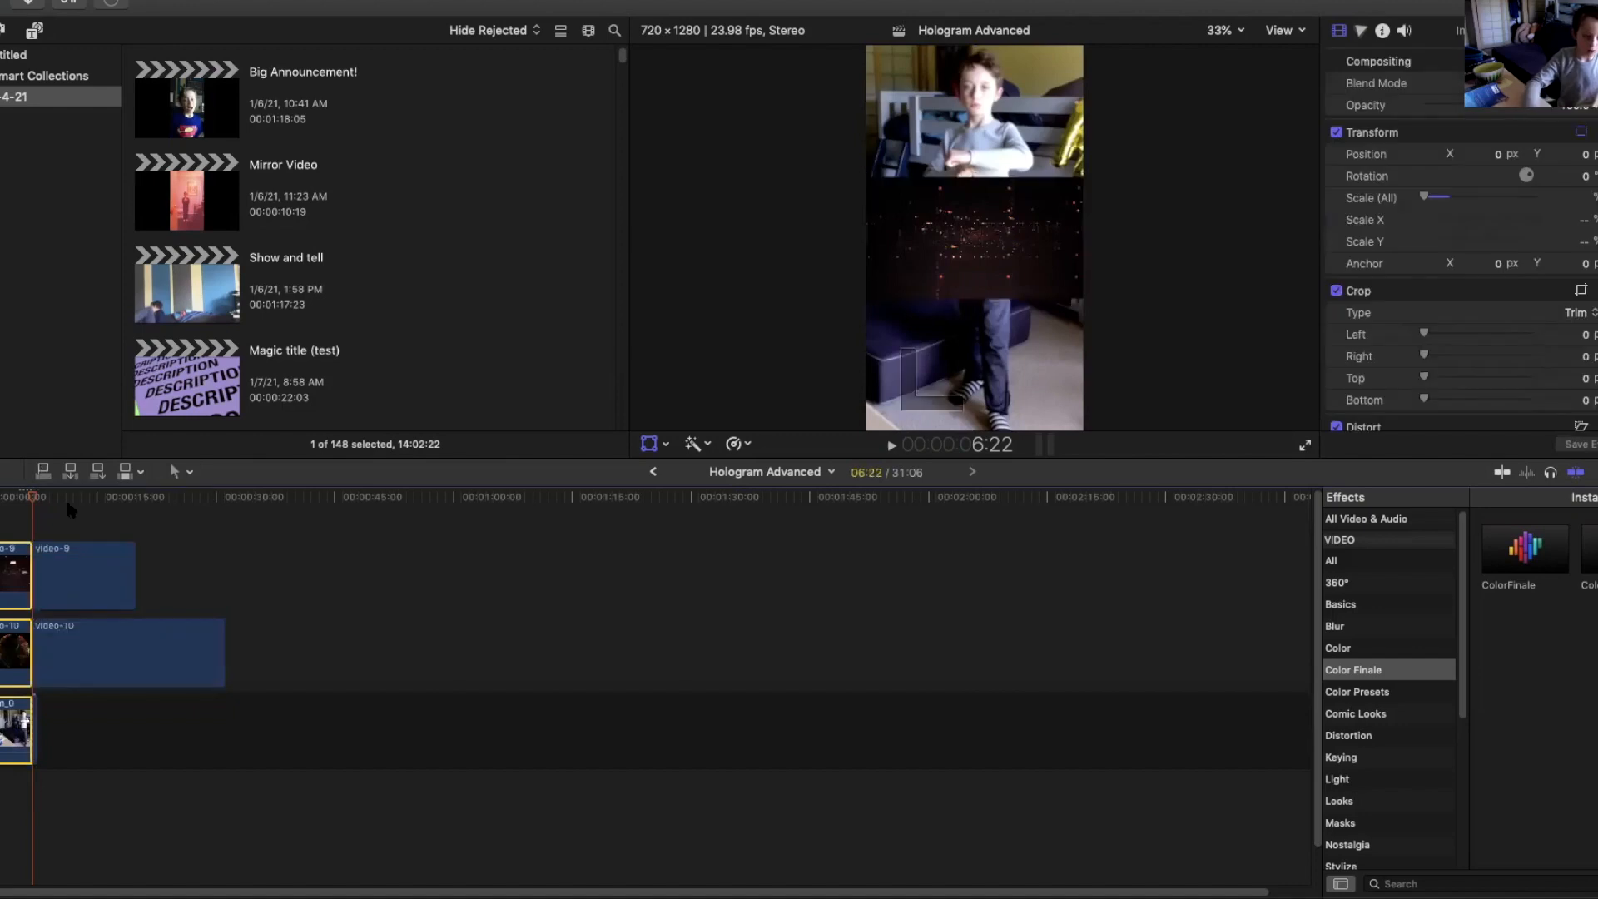
Delete the hologram clip portions extending past the end of the kid's clip.
left_click_drag(68, 529, 46, 744)
key("Delete")
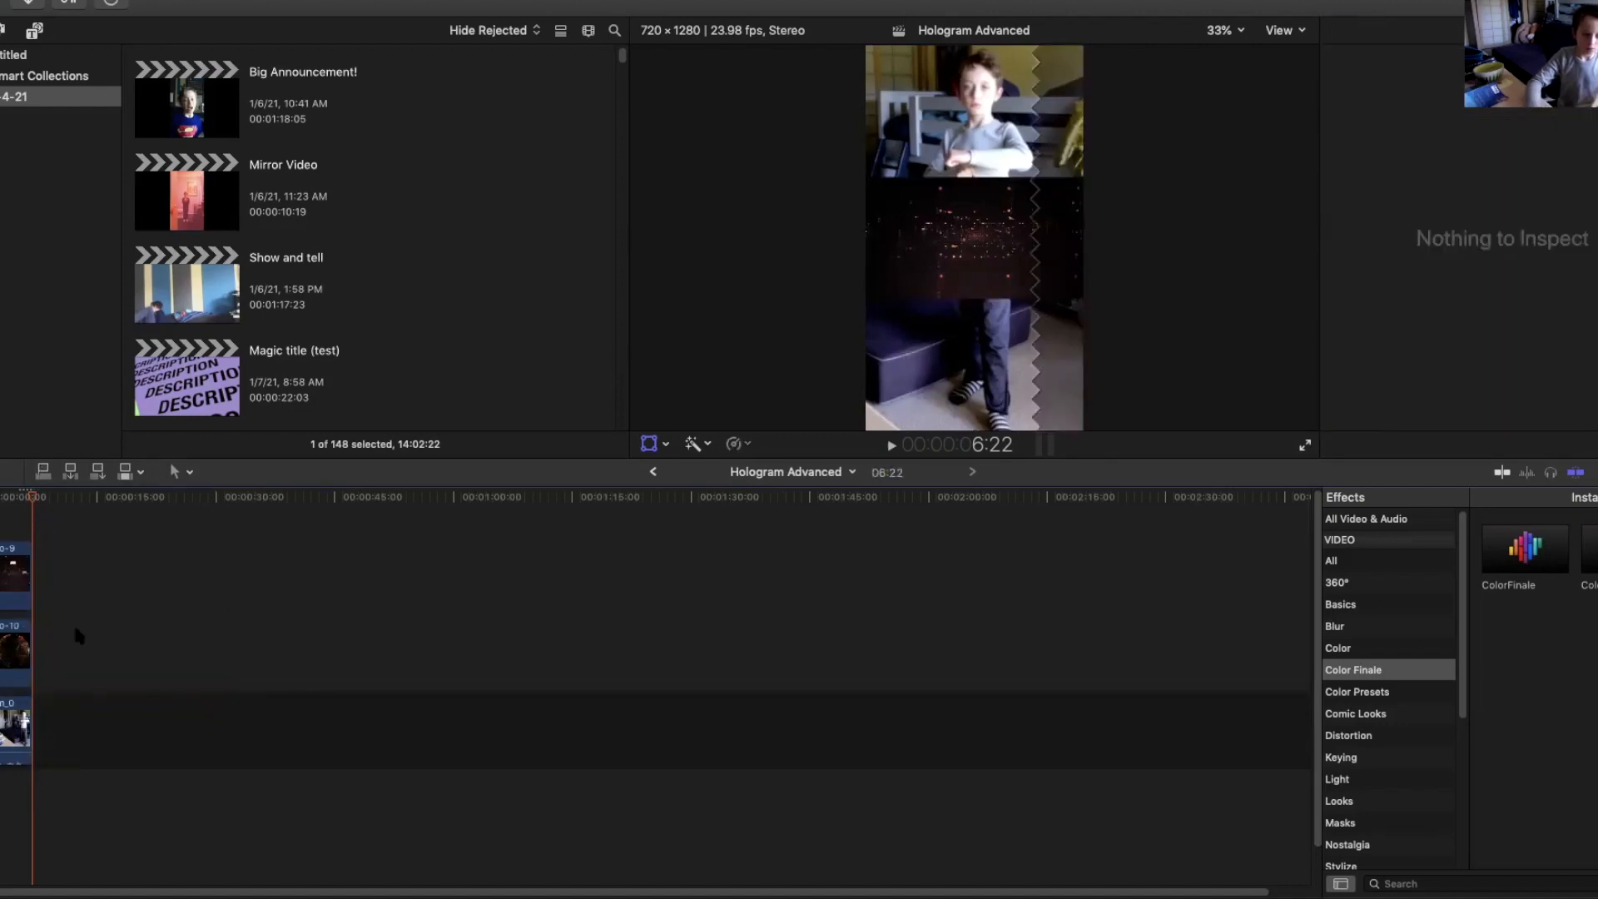
Play the composited sequence from the start to review it.
left_click_drag(33, 498, 0, 502)
key("space")
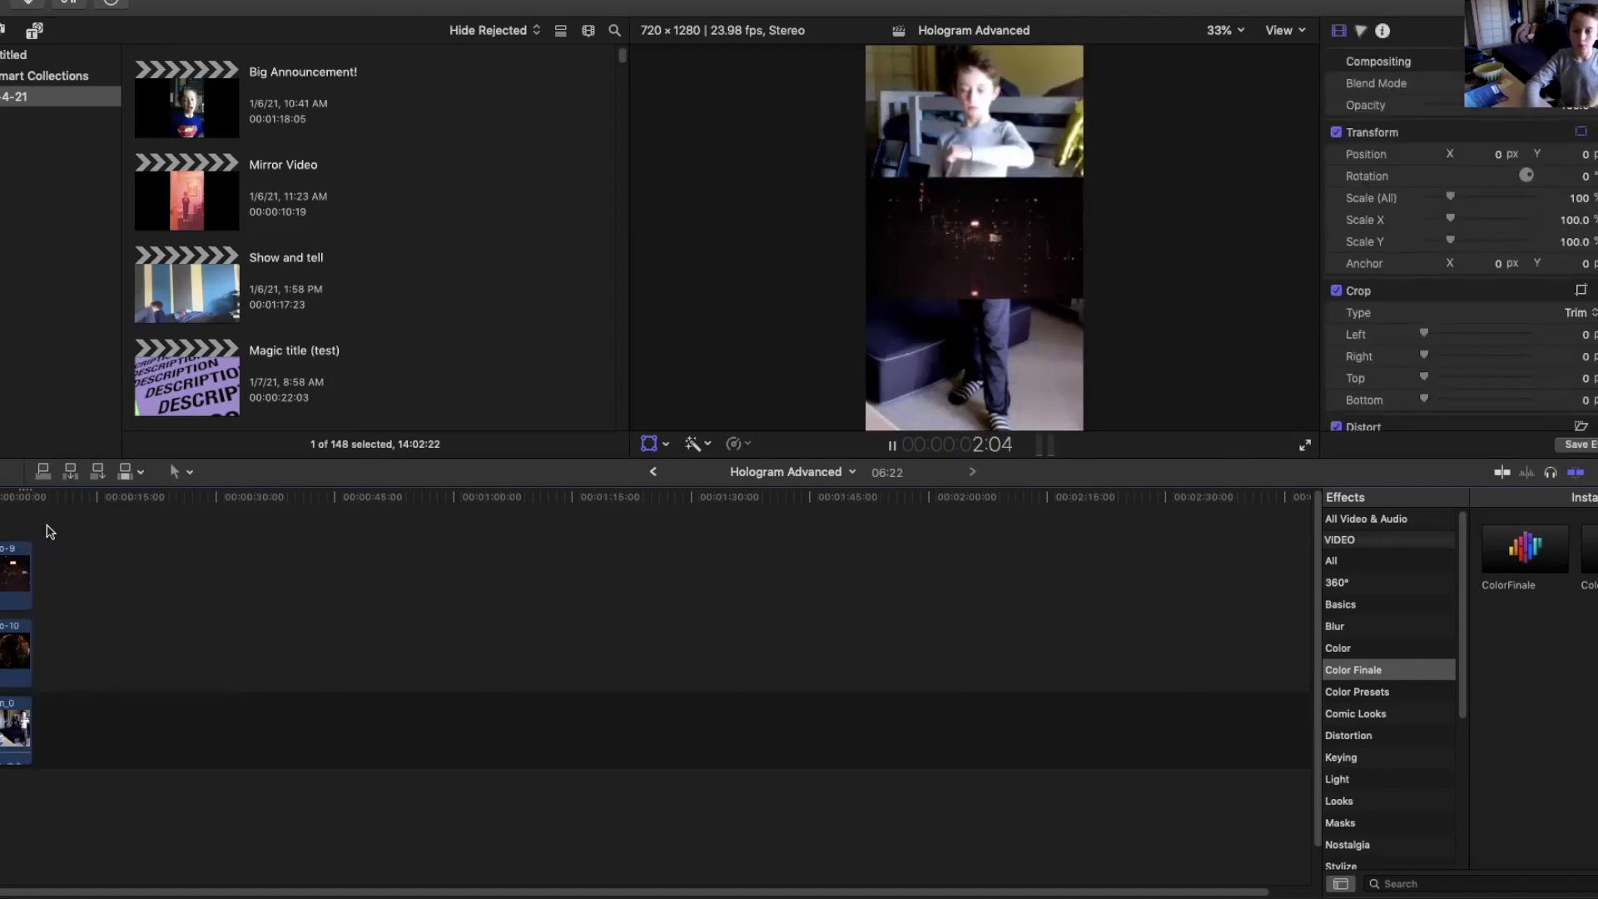
key("space")
left_click(0, 501)
key("space")
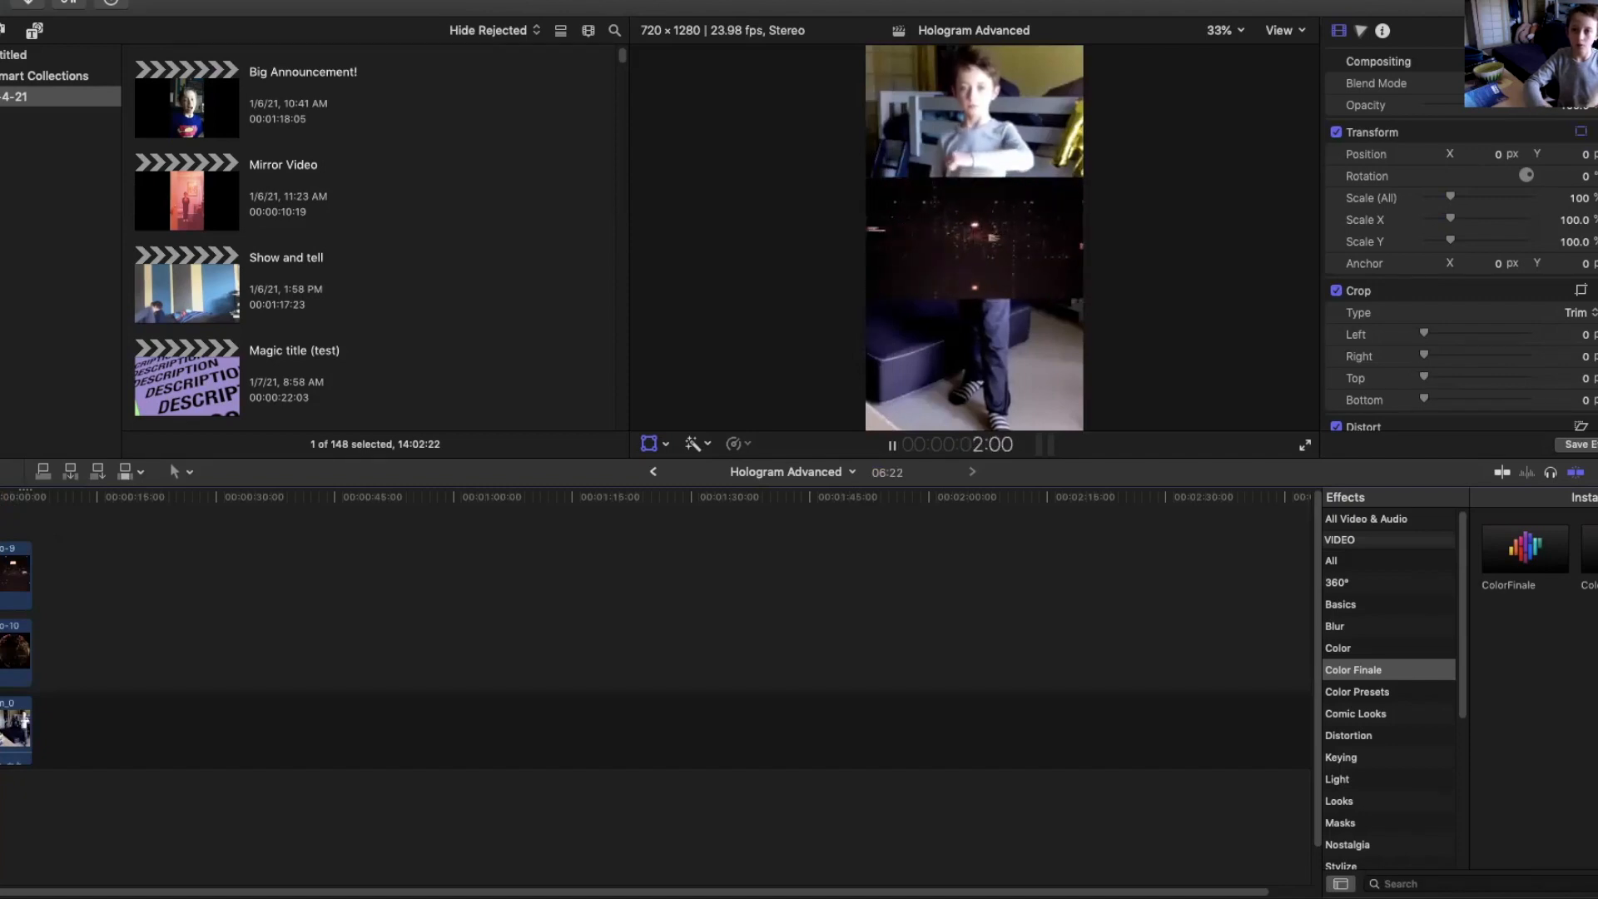
key("space")
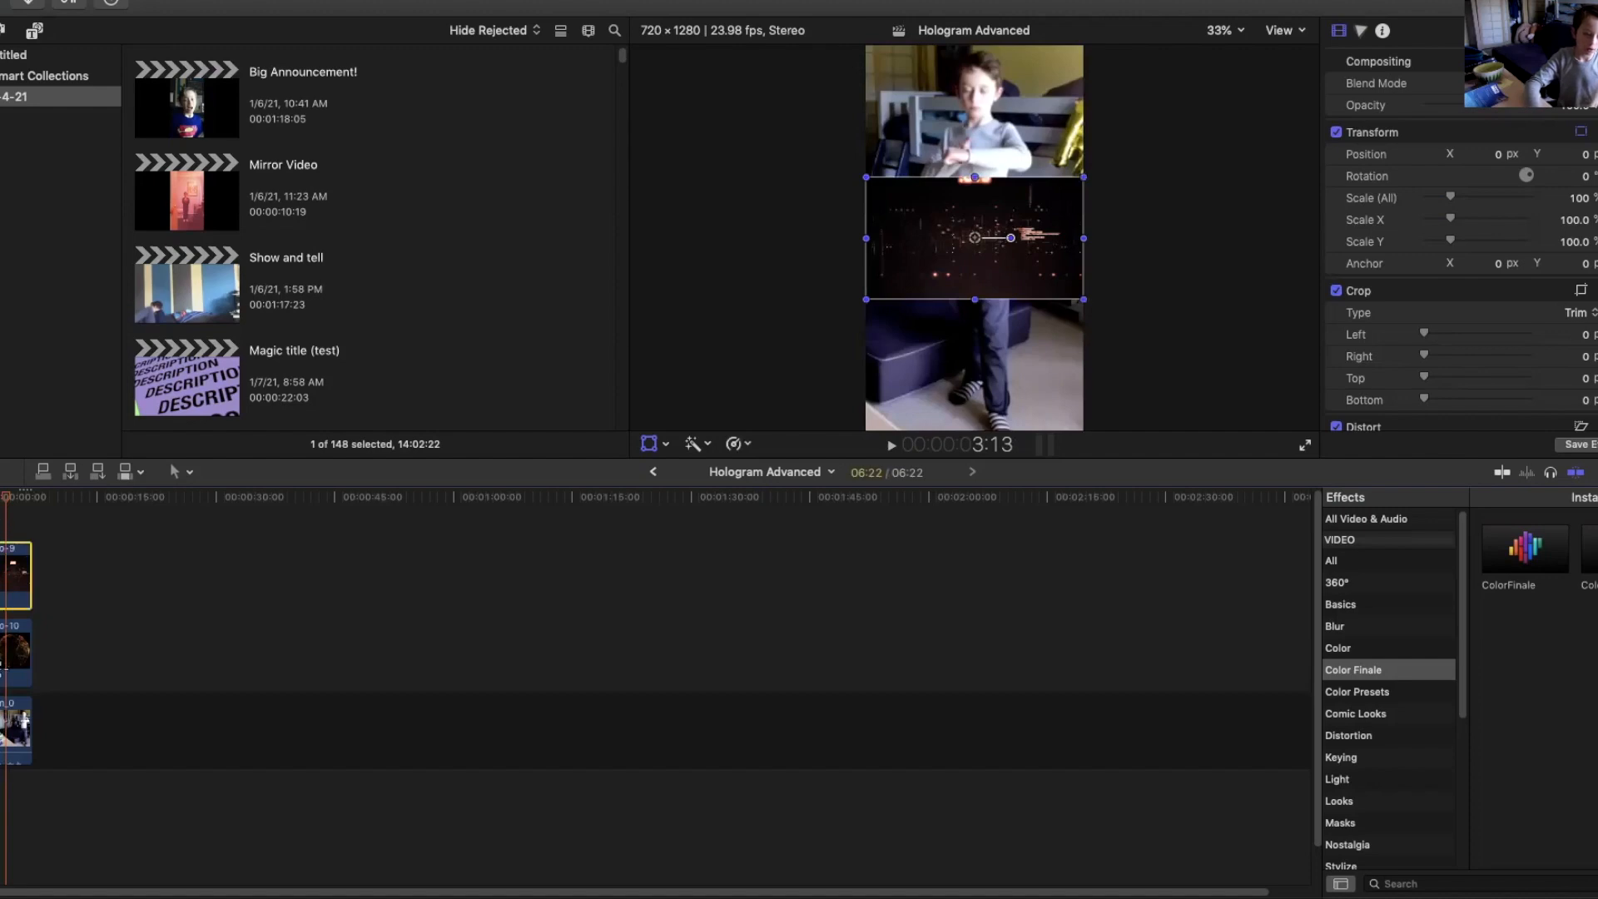
Step frame by frame through the start of the sequence to review the hologram timing.
left_click(68, 638)
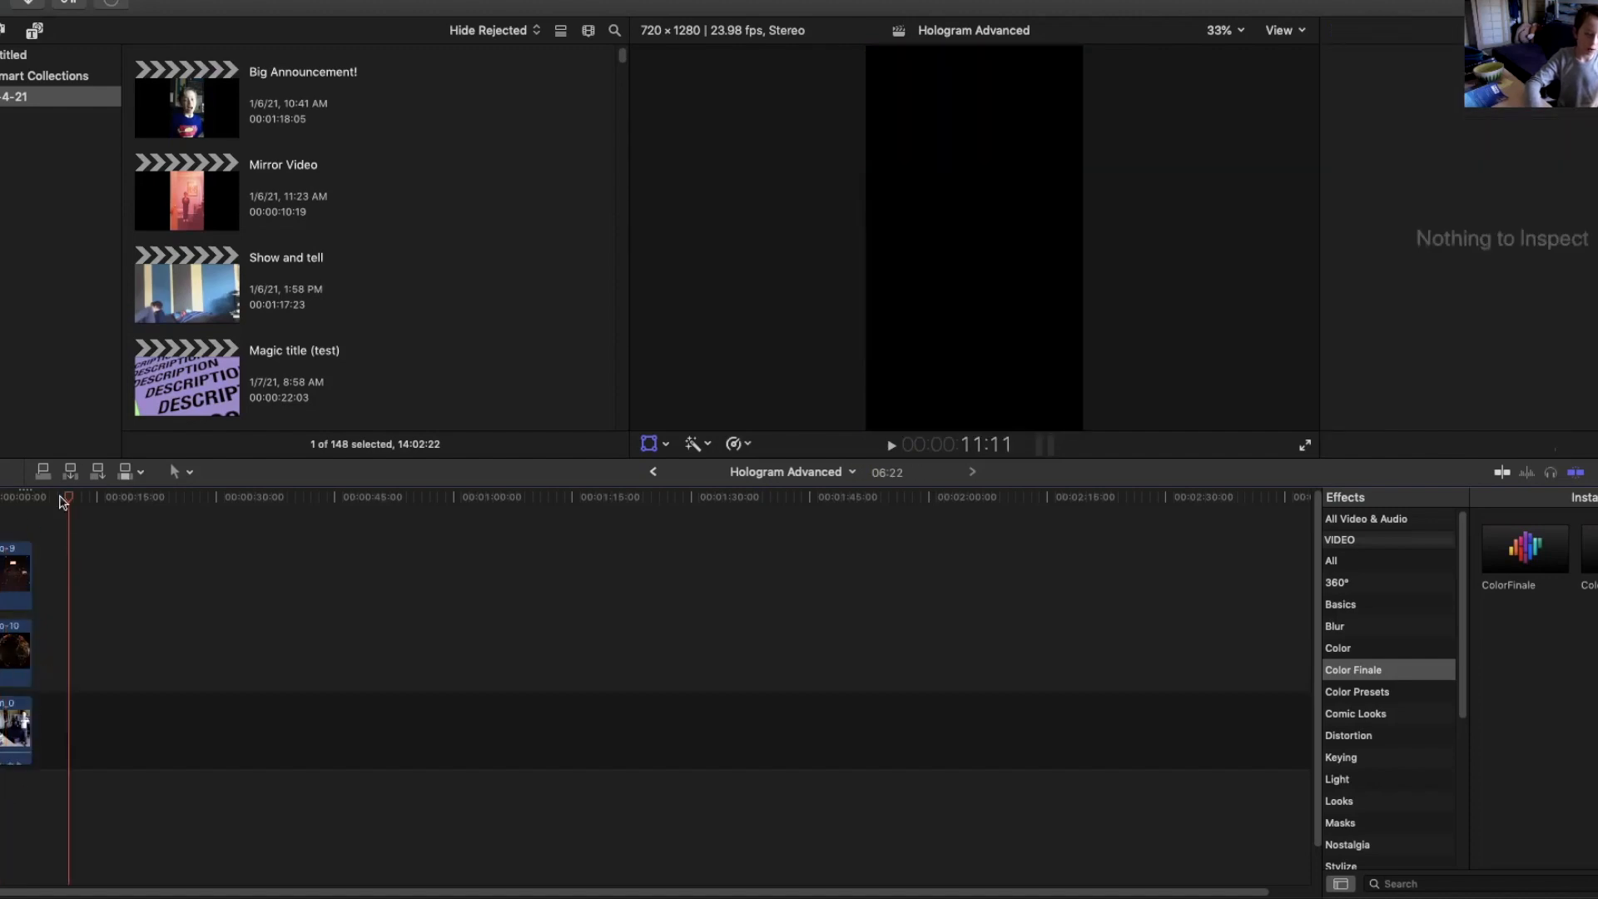
key("Home")
key("space")
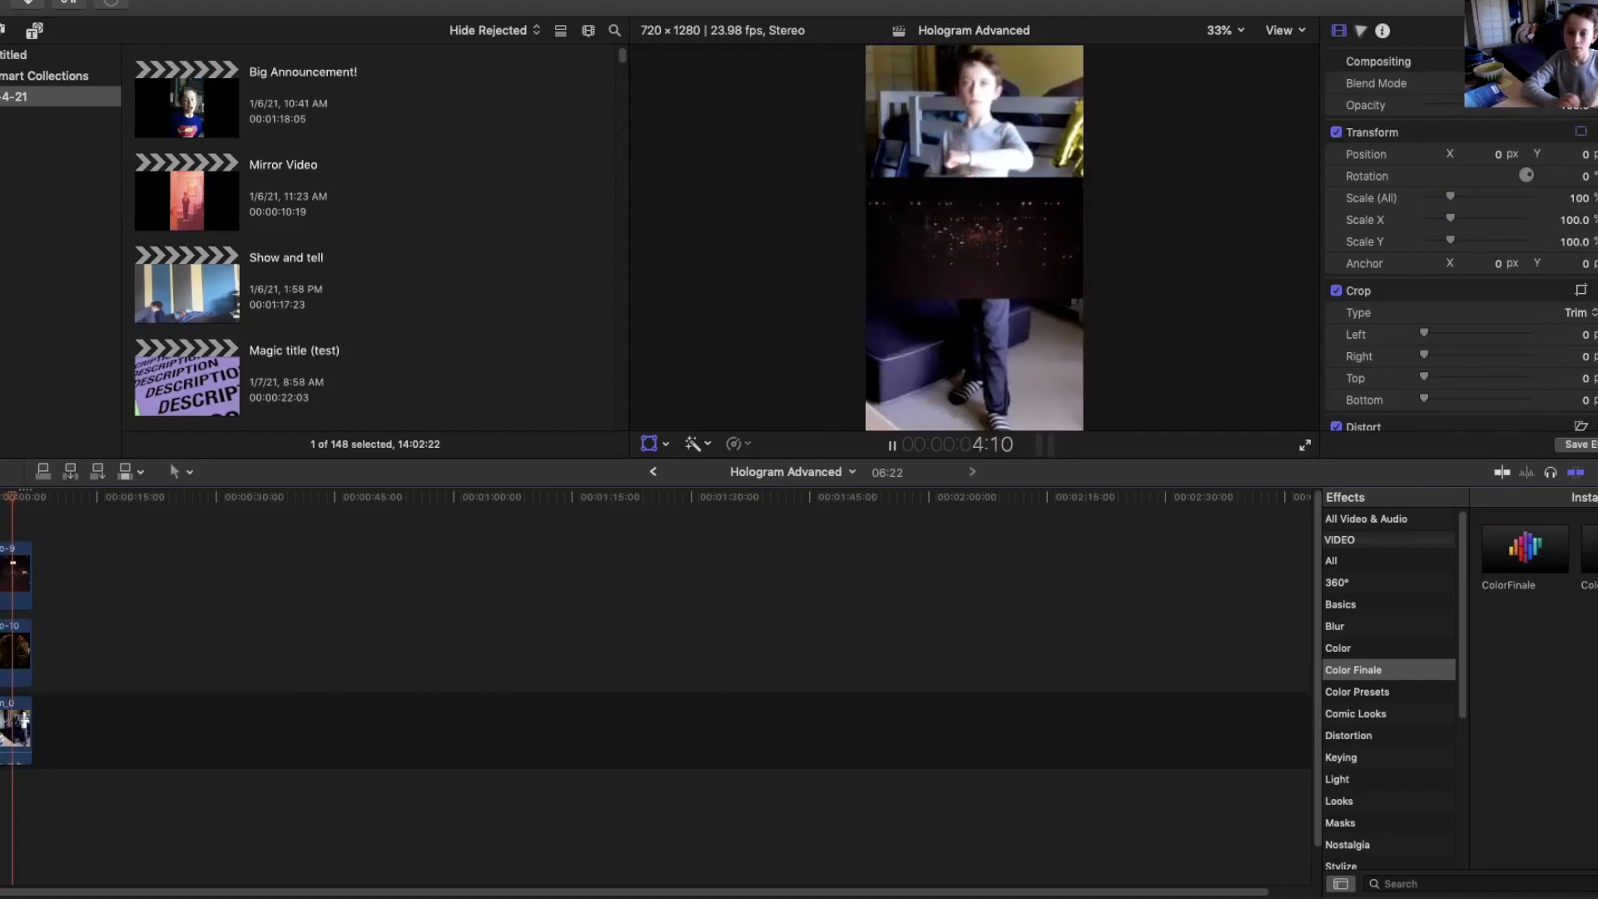
key("space")
key("Left")
key("Left")
key("Left")
key("Left")
key("Left")
key("Left")
key("Left")
key("Left")
key("Left")
key("Left")
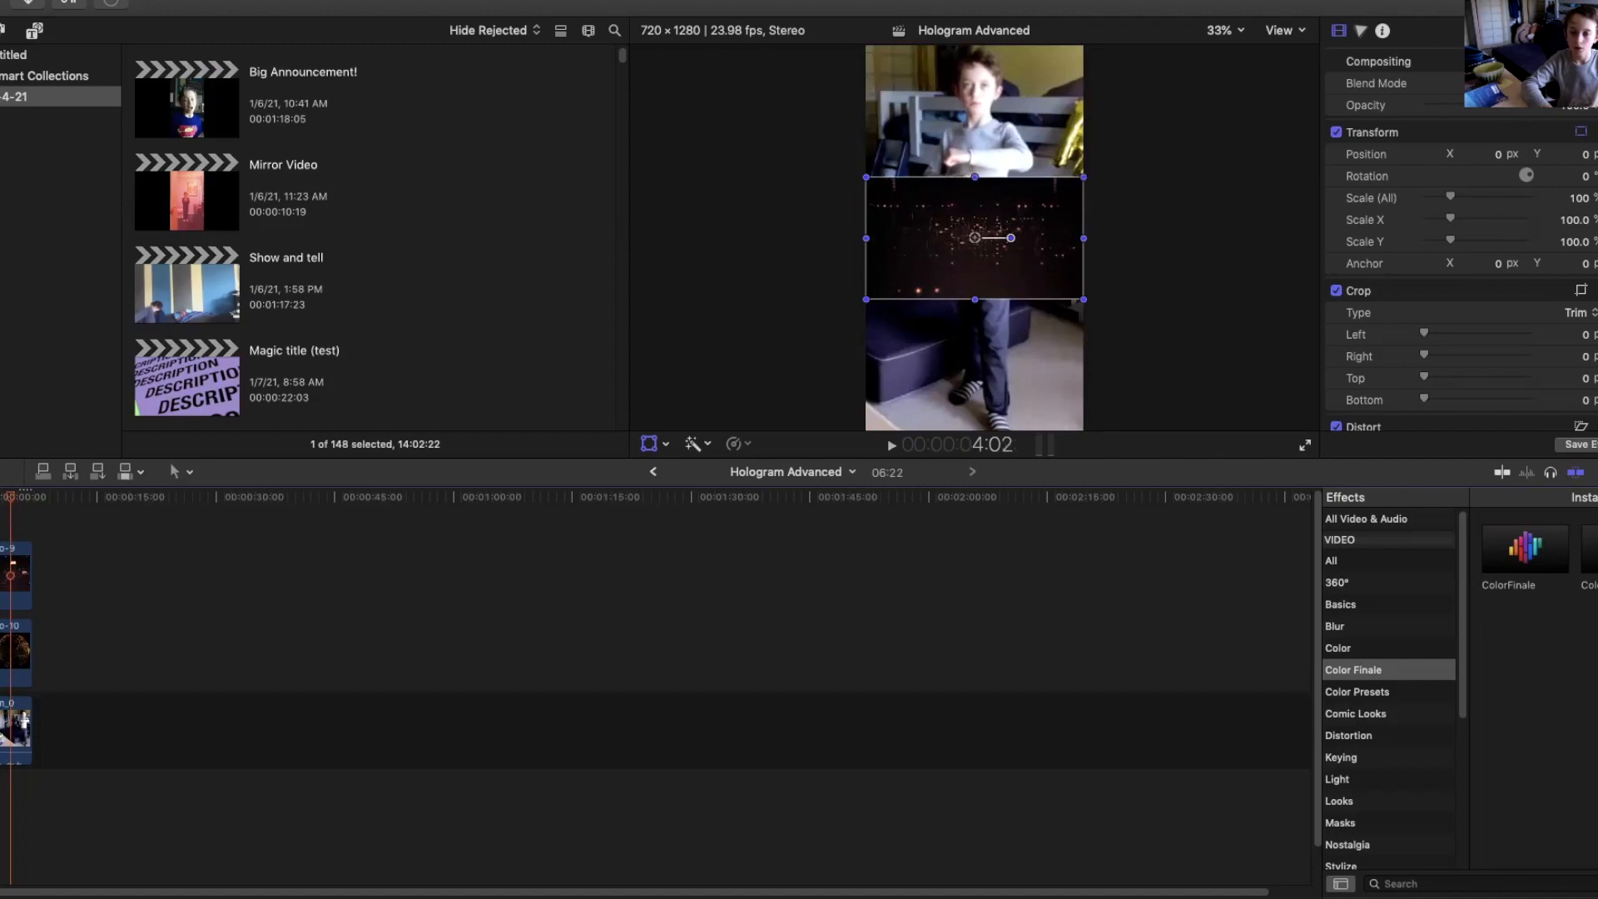
key("Left")
key("Left")
key("Left")
key("Left")
key("Left")
key("Left")
key("Left")
key("Left")
key("Left")
key("Left")
key("Left")
key("Left")
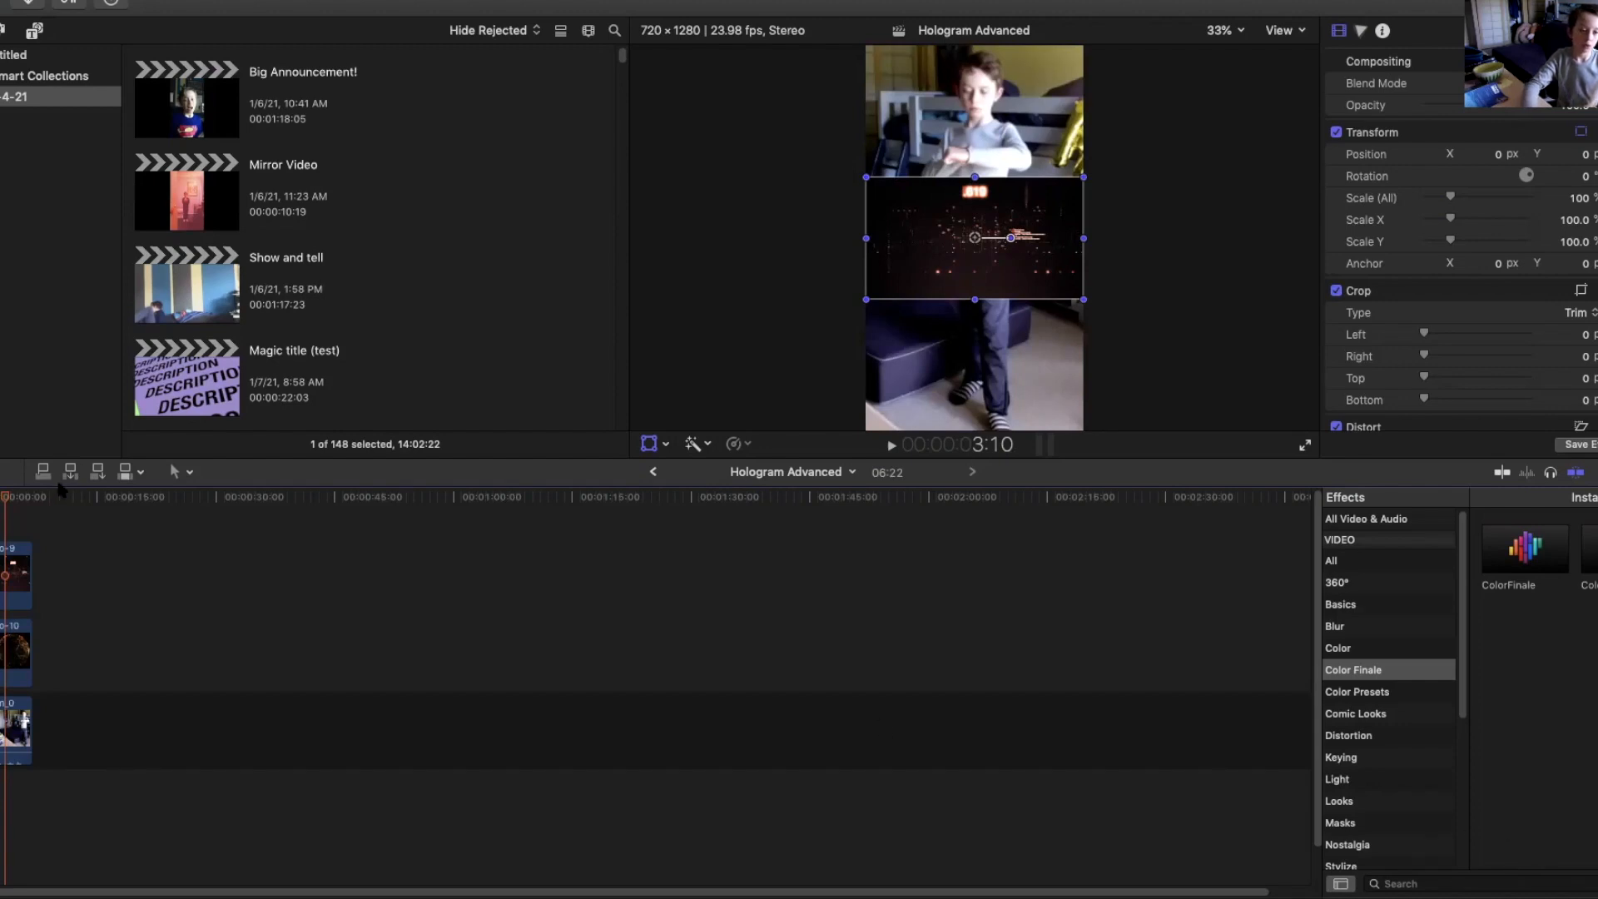
Try to delete the two selected hologram clips.
left_click_drag(12, 514, 15, 693)
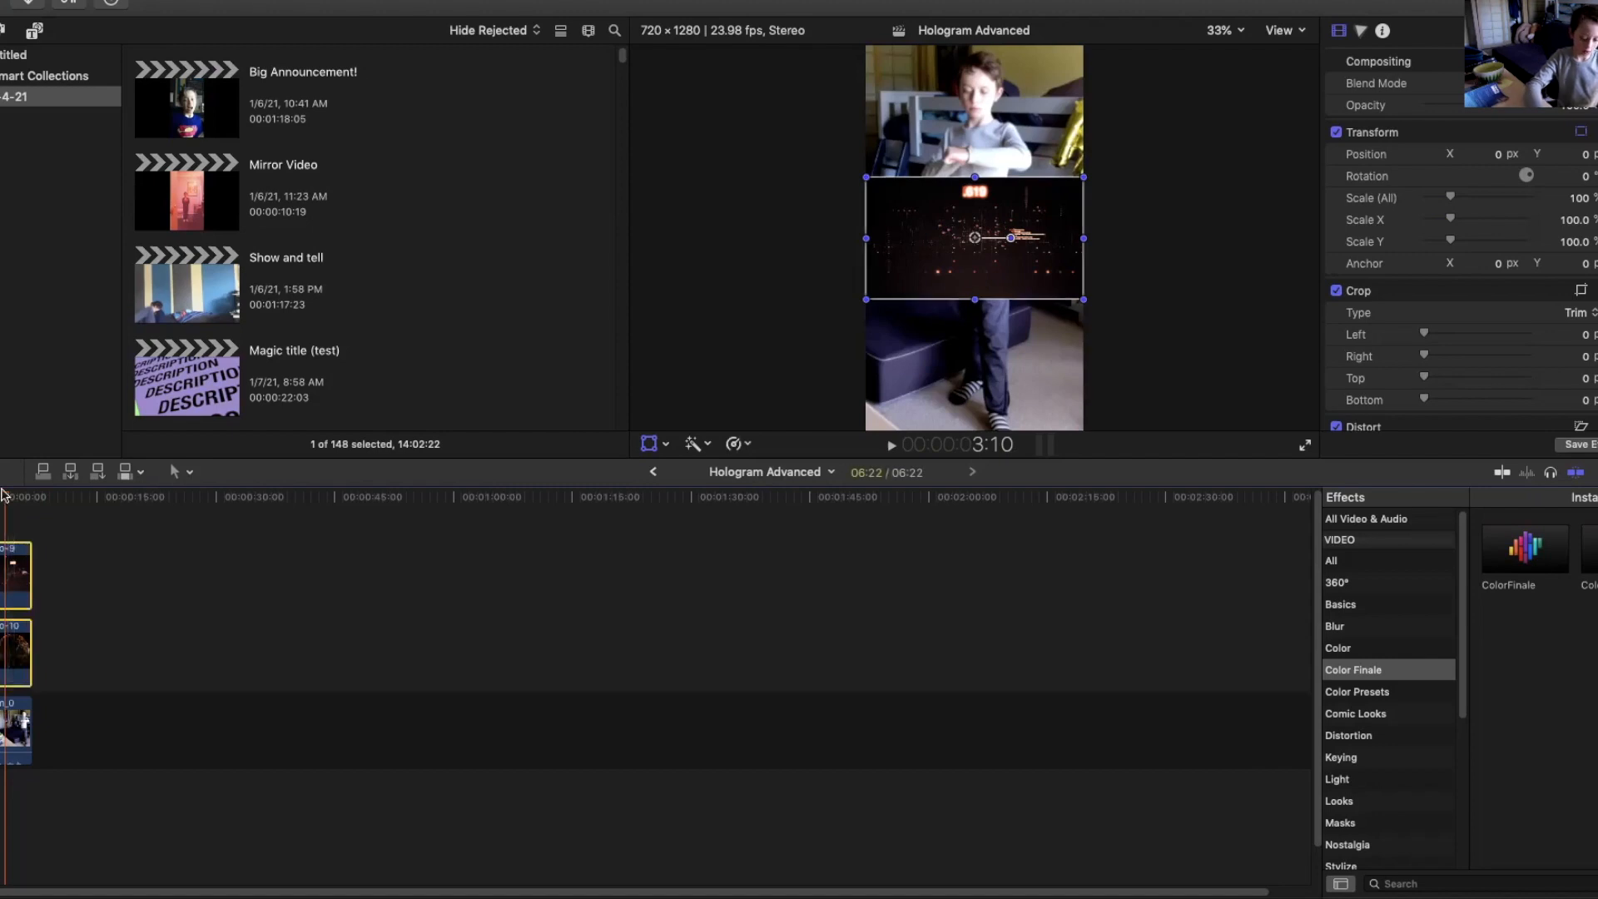
key("Delete")
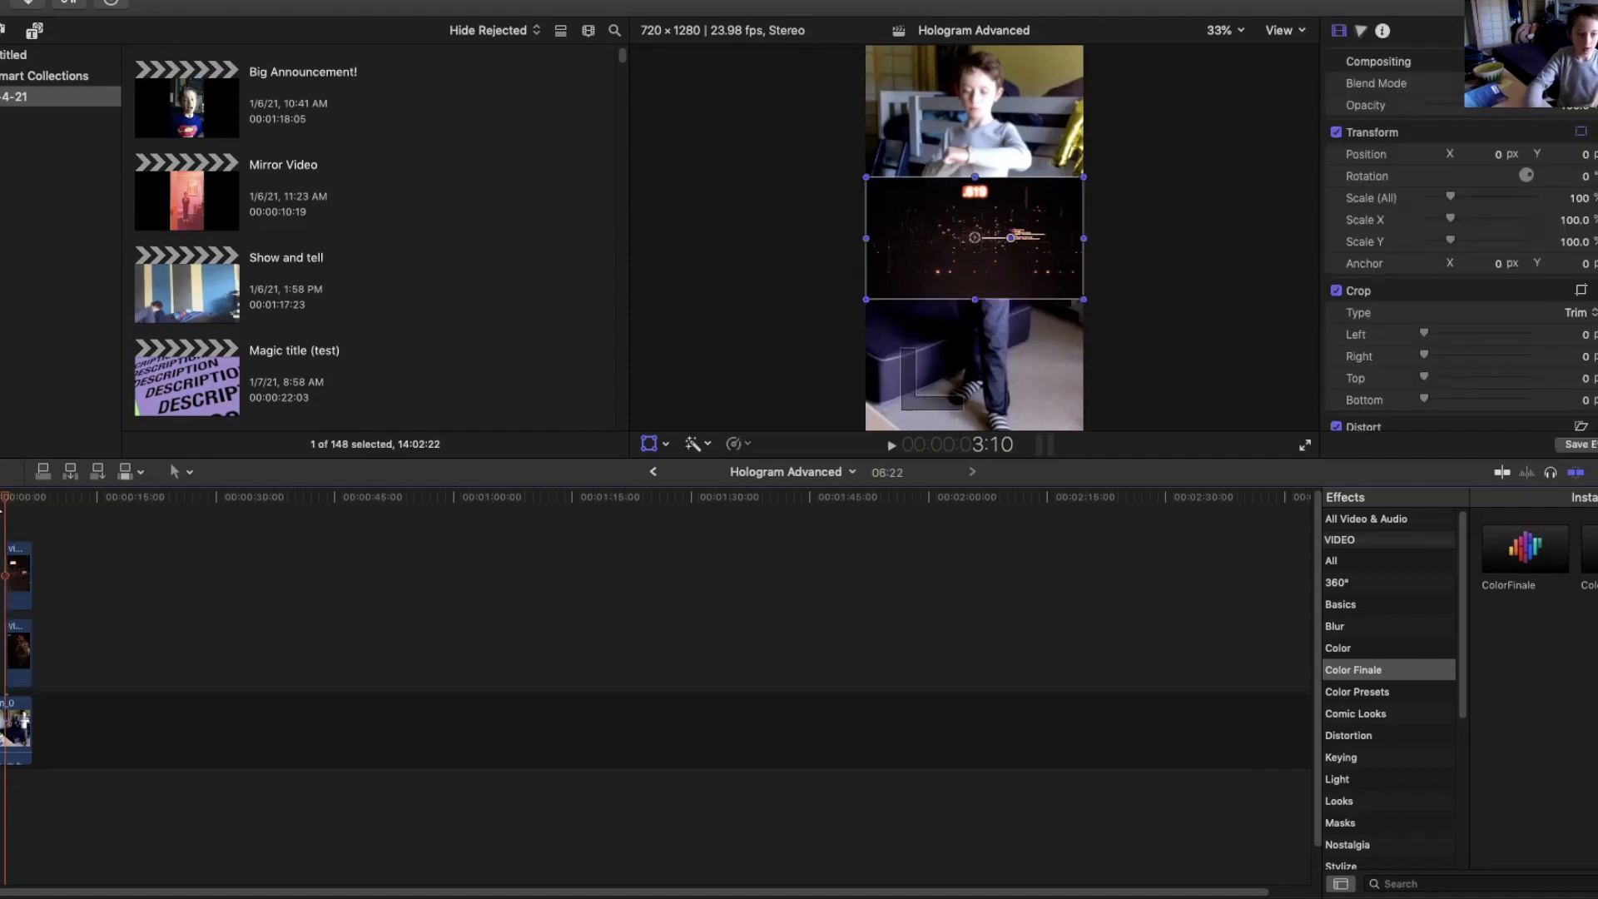
Play and step through the sequence frame by frame to choose a new end point for the hologram clips.
key("space")
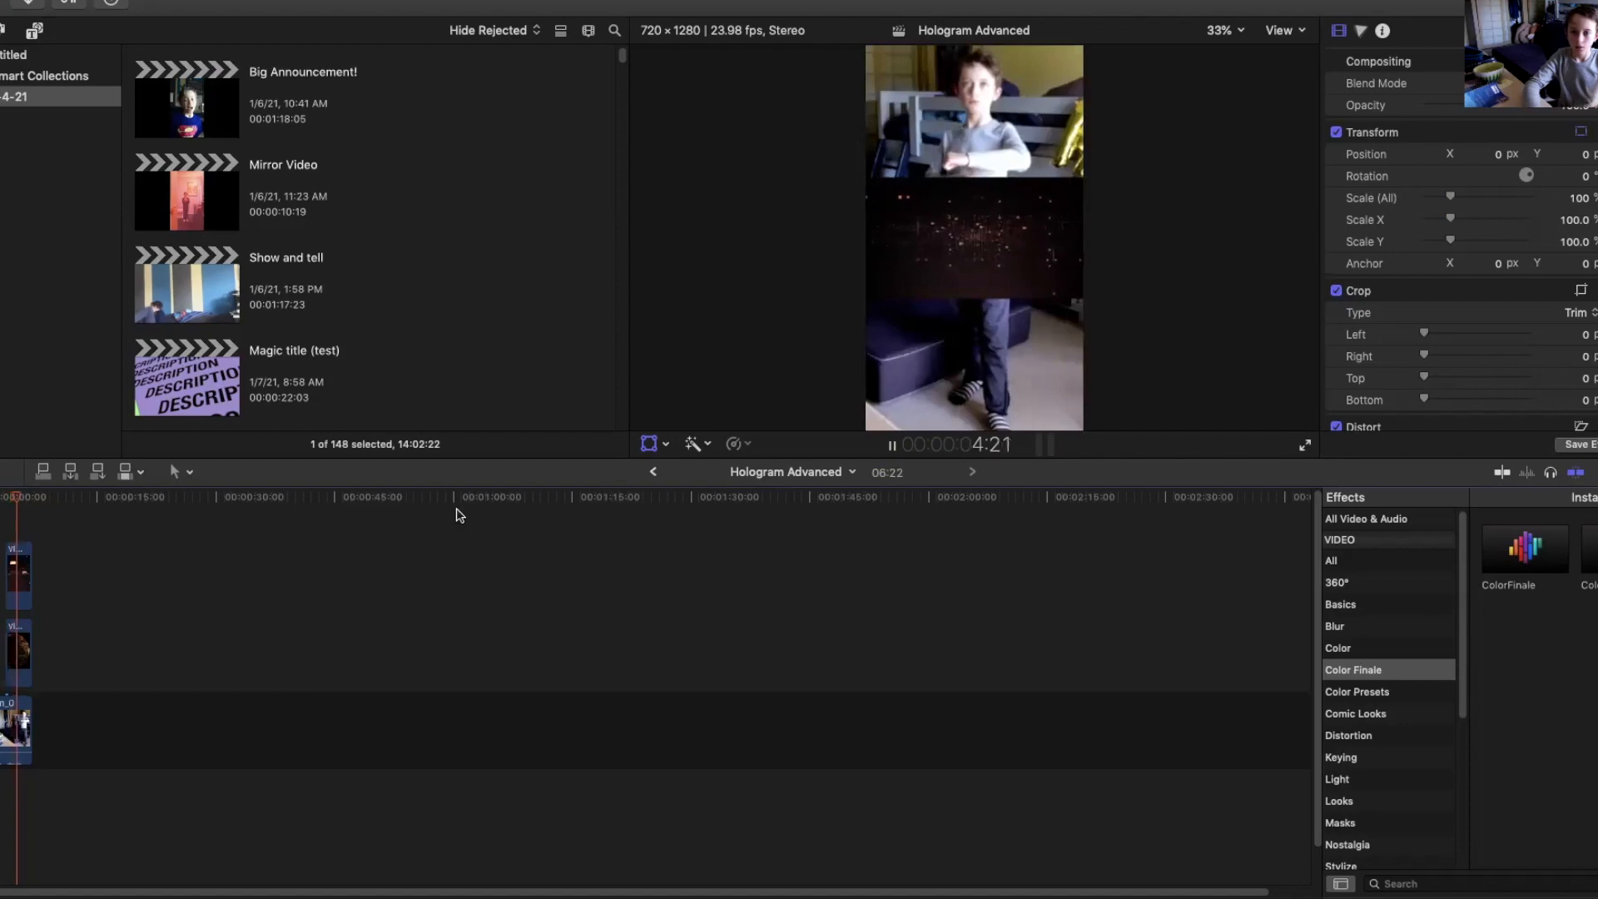
key("space")
key("Left")
key("Left")
key("Left")
key("Left")
key("Right")
key("Right")
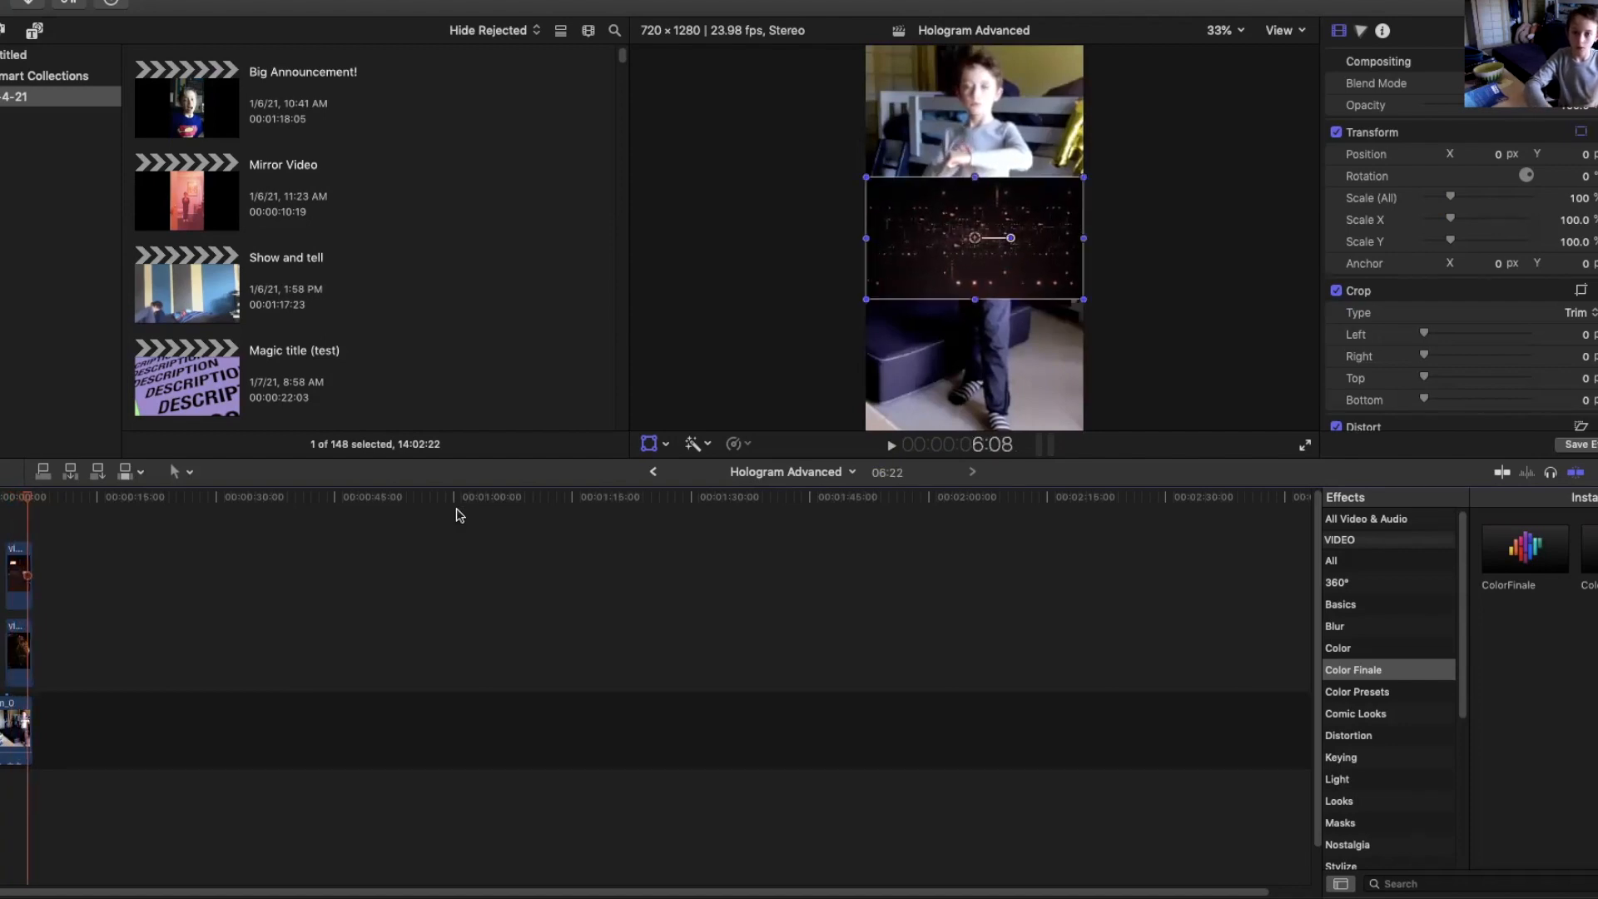
key("Left")
key("Left")
key("Left")
key("Left")
key("Left")
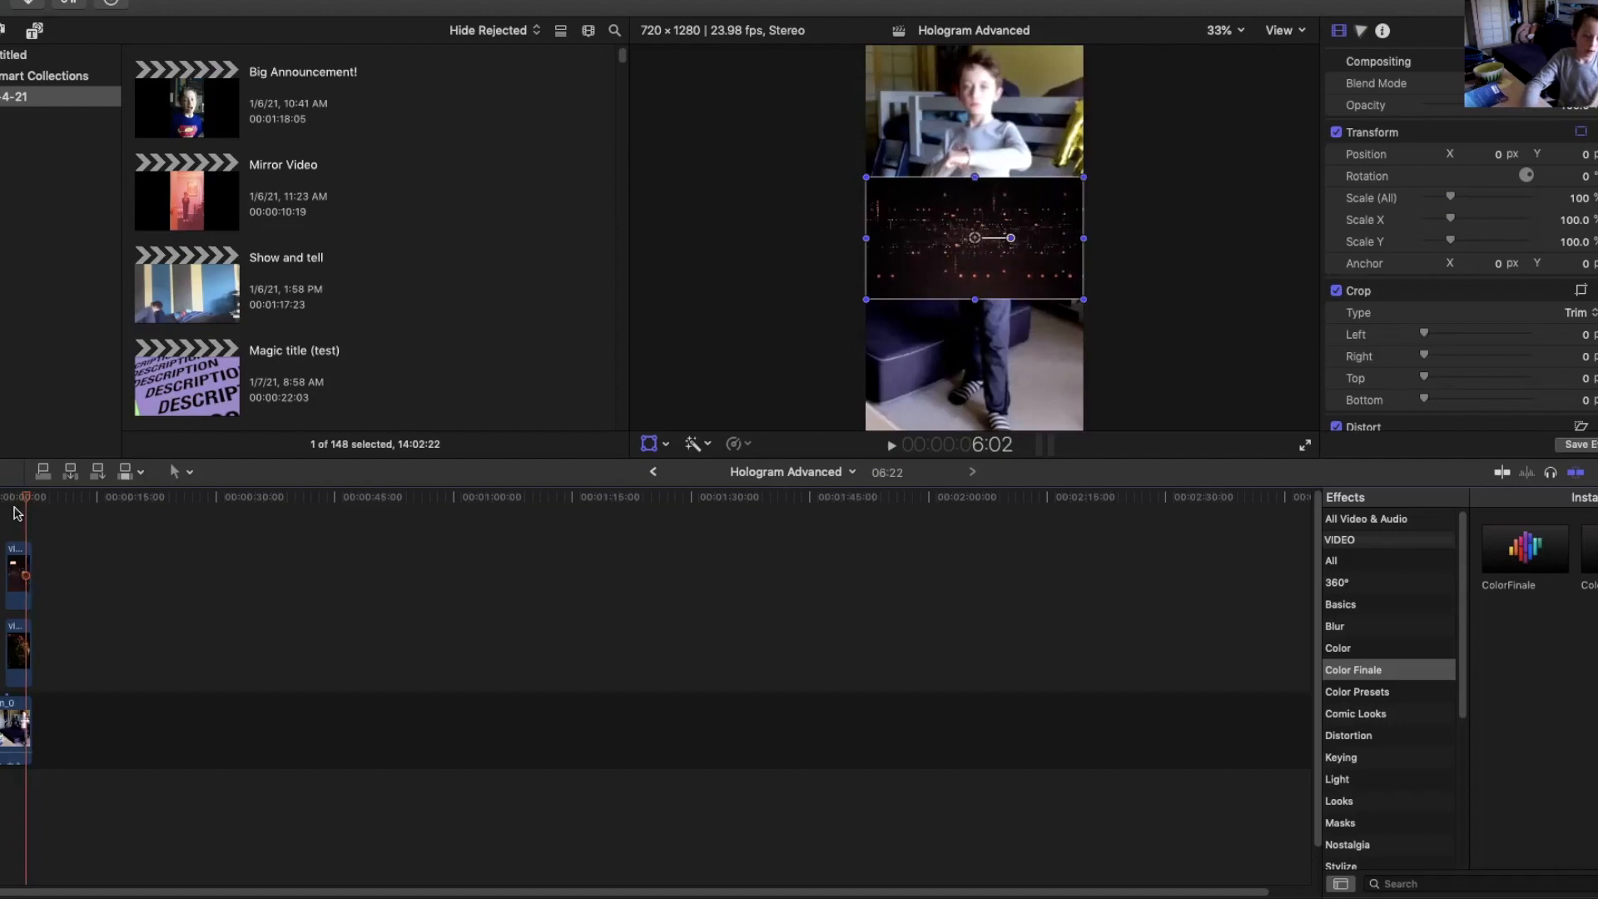
Blade both hologram clips at 6:02 on the timeline.
left_click_drag(33, 536, 21, 687)
key("super+b")
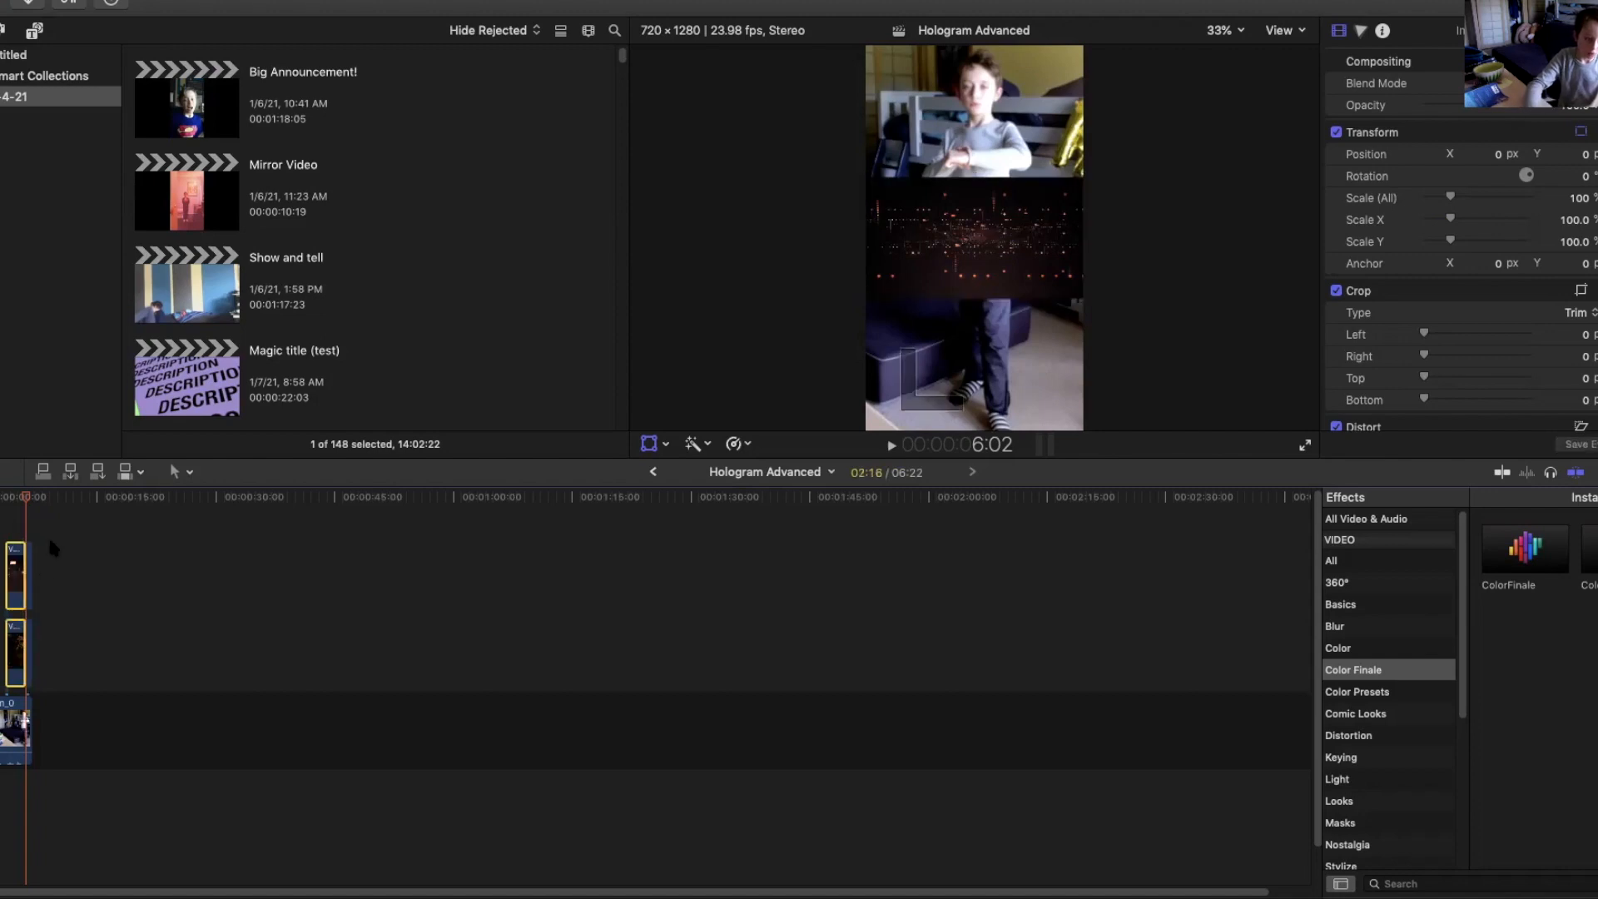
Delete the hologram clip segments after the 6:02 cut.
left_click_drag(50, 545, 34, 641)
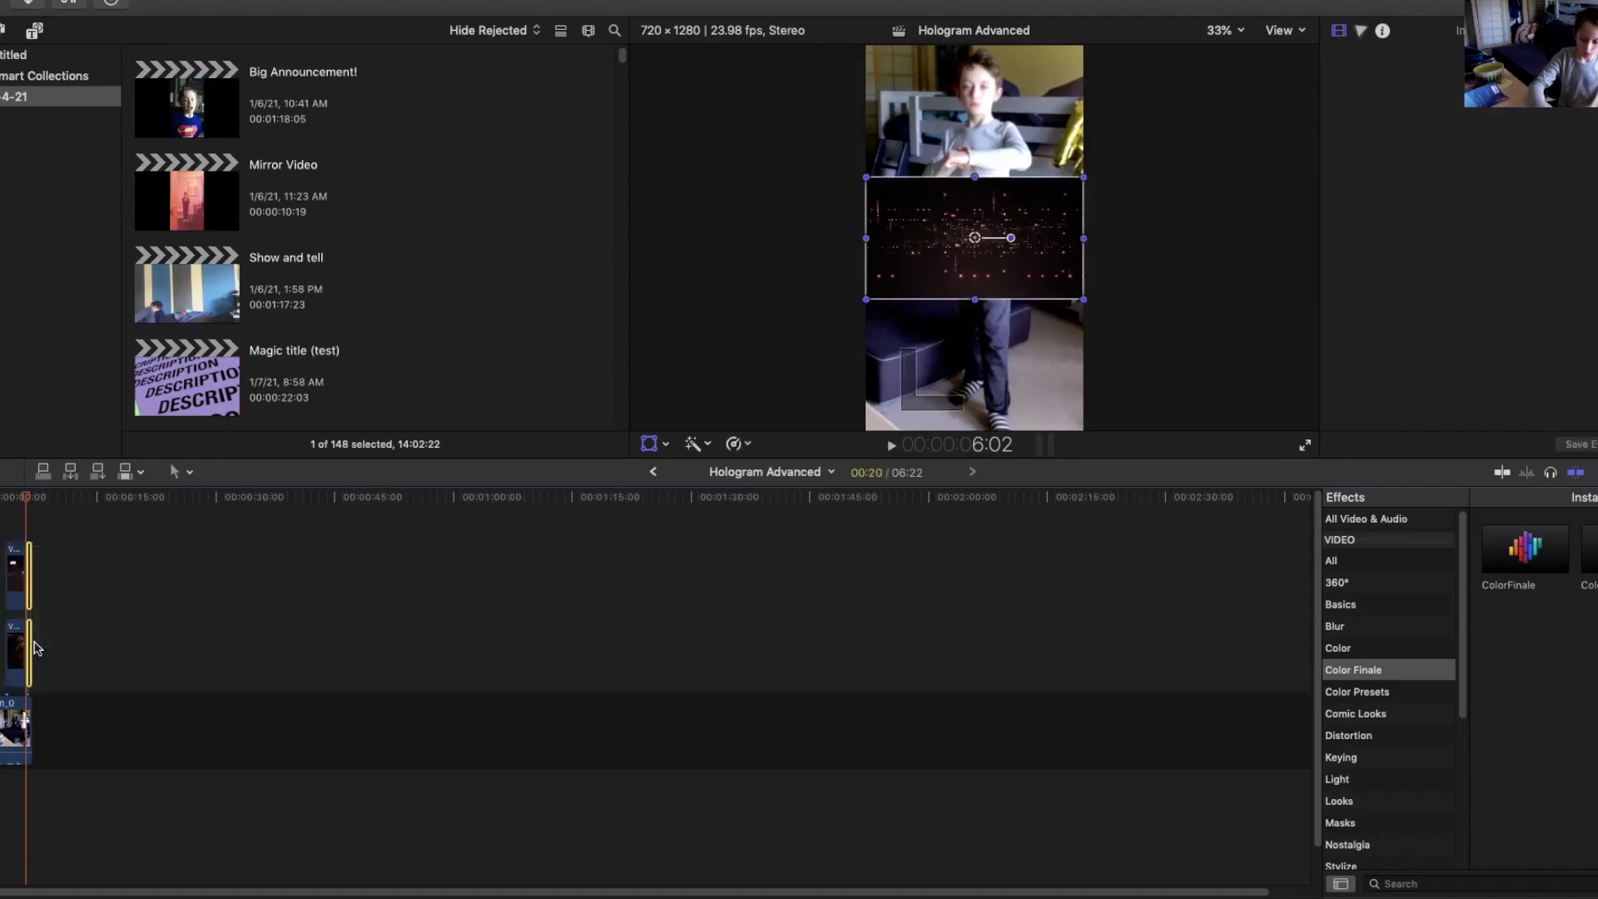
key("Delete")
Set the blend mode of the top video-9 hologram clip to Add.
left_click_drag(27, 495, 12, 495)
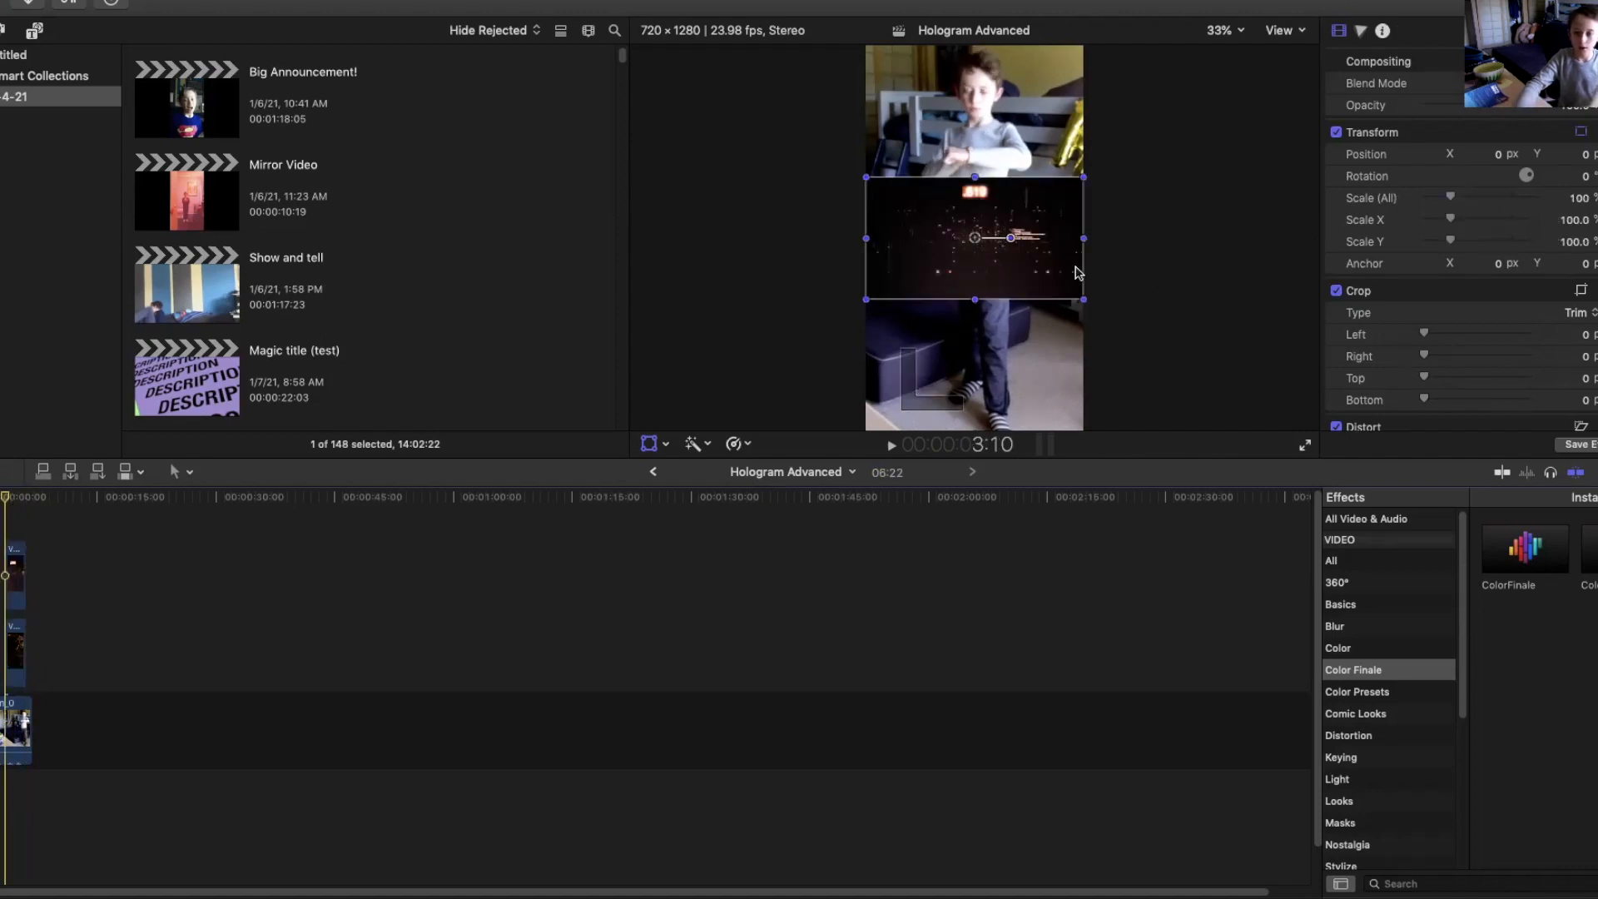
left_click(21, 656)
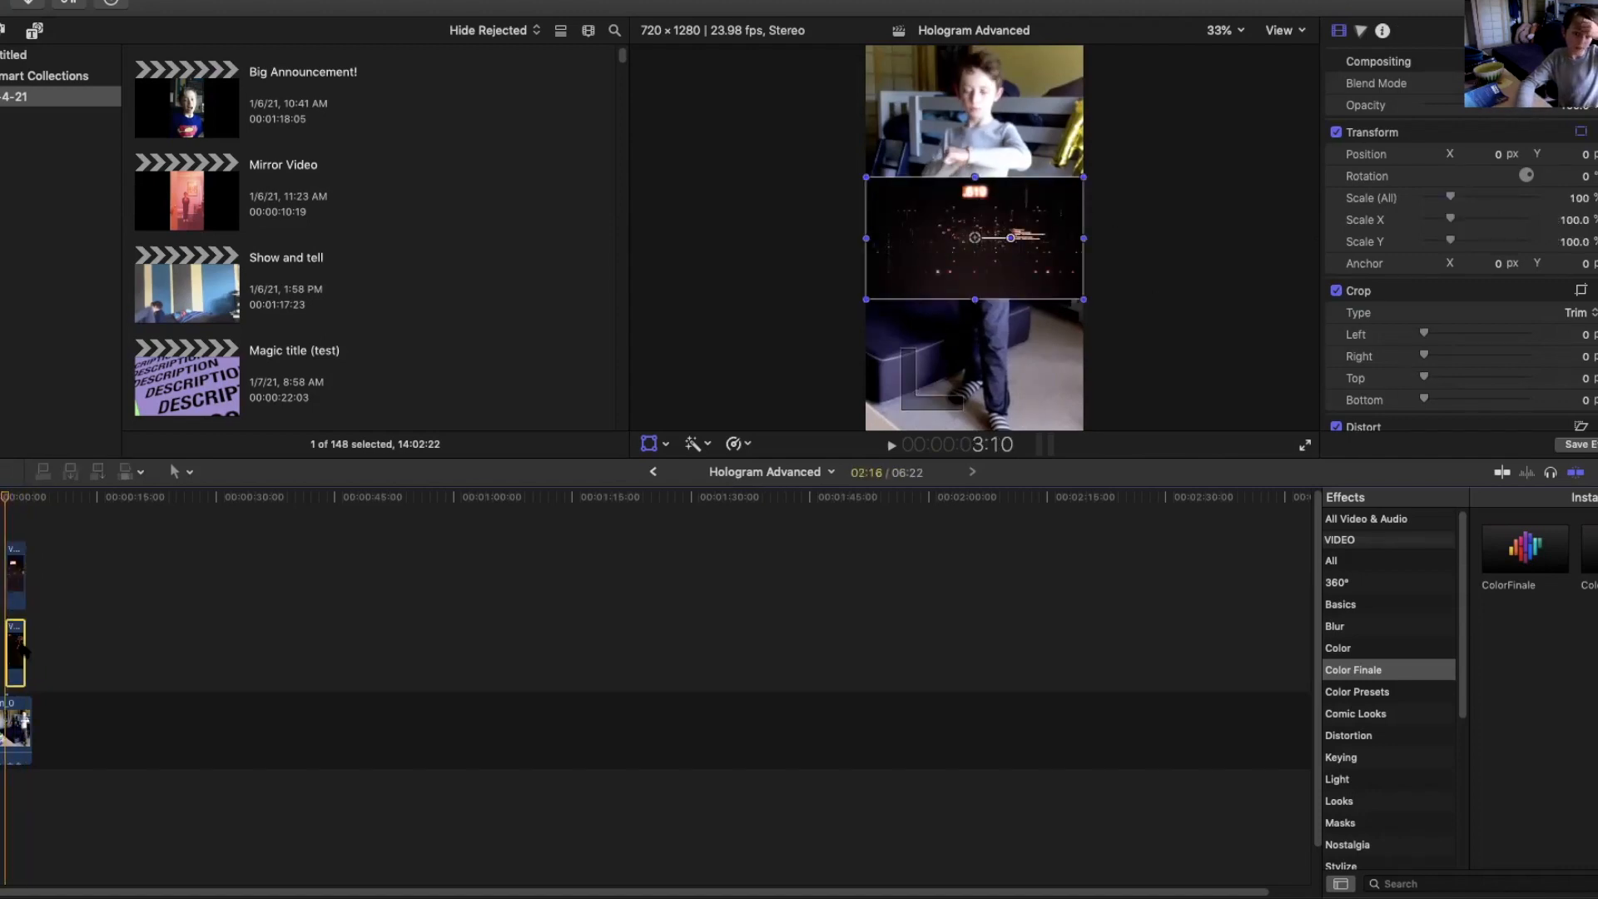
left_click(15, 572)
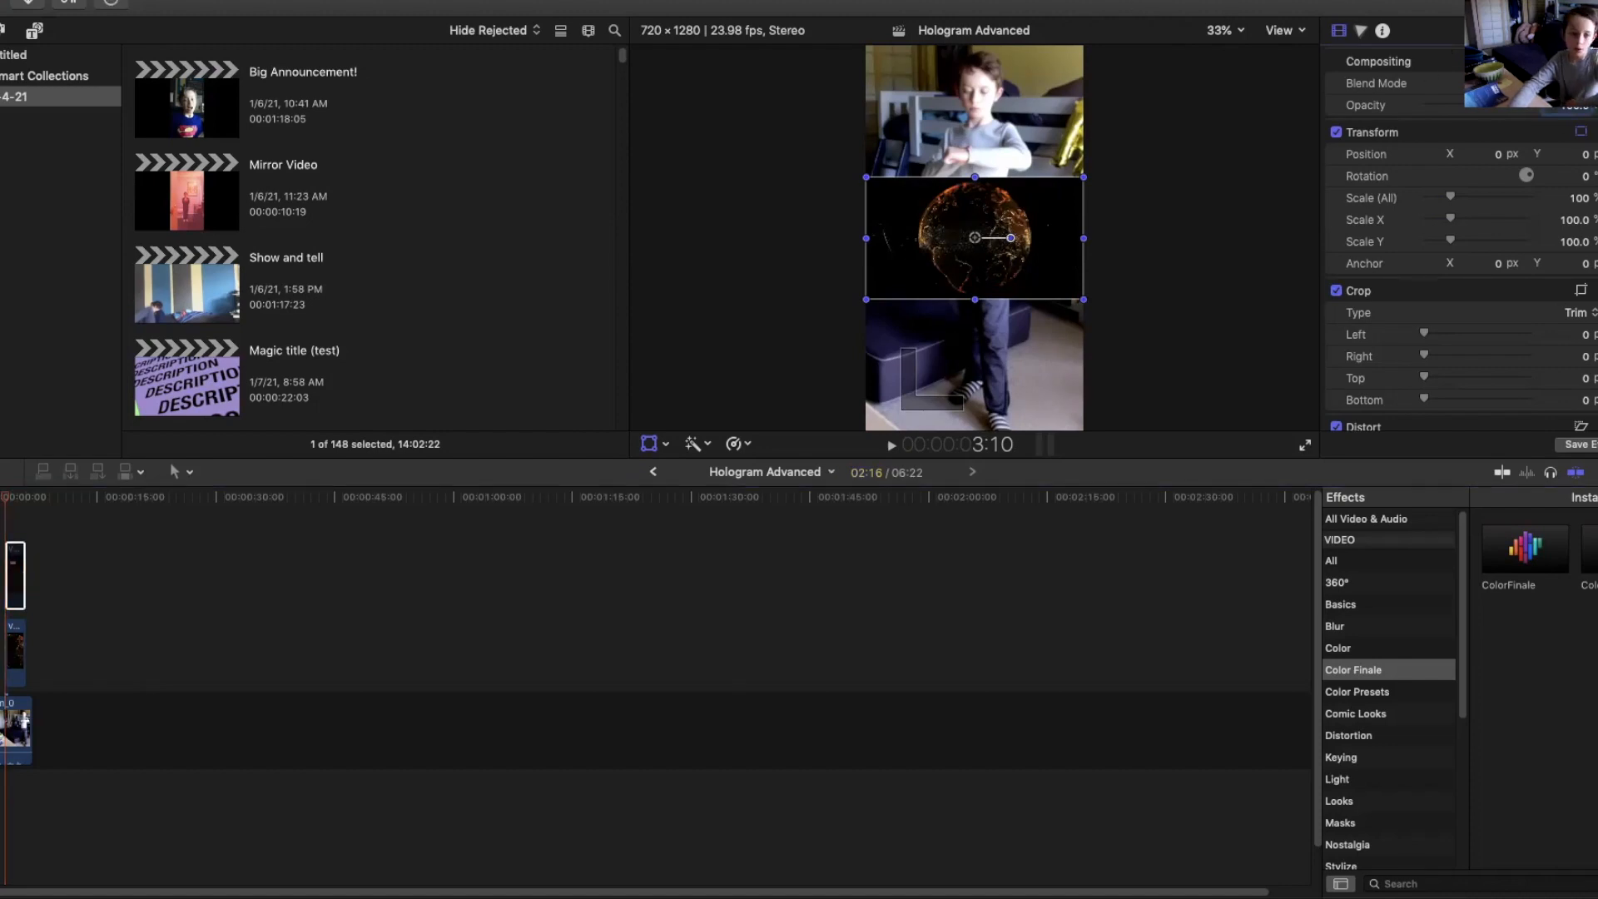
left_click(1555, 83)
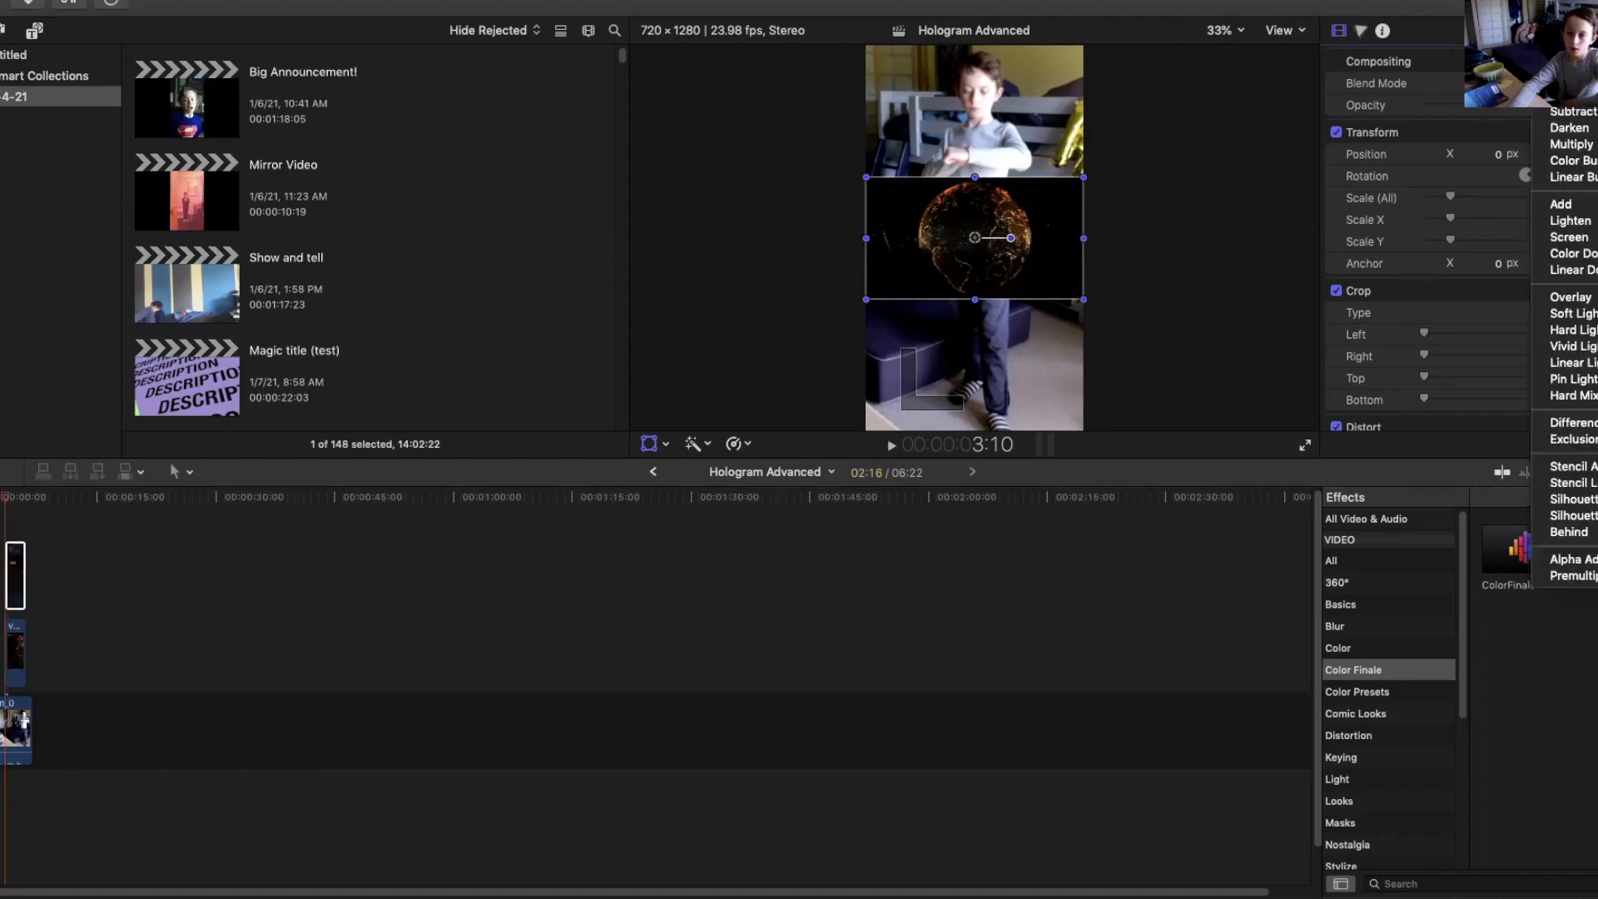
left_click(1569, 112)
left_click(1555, 83)
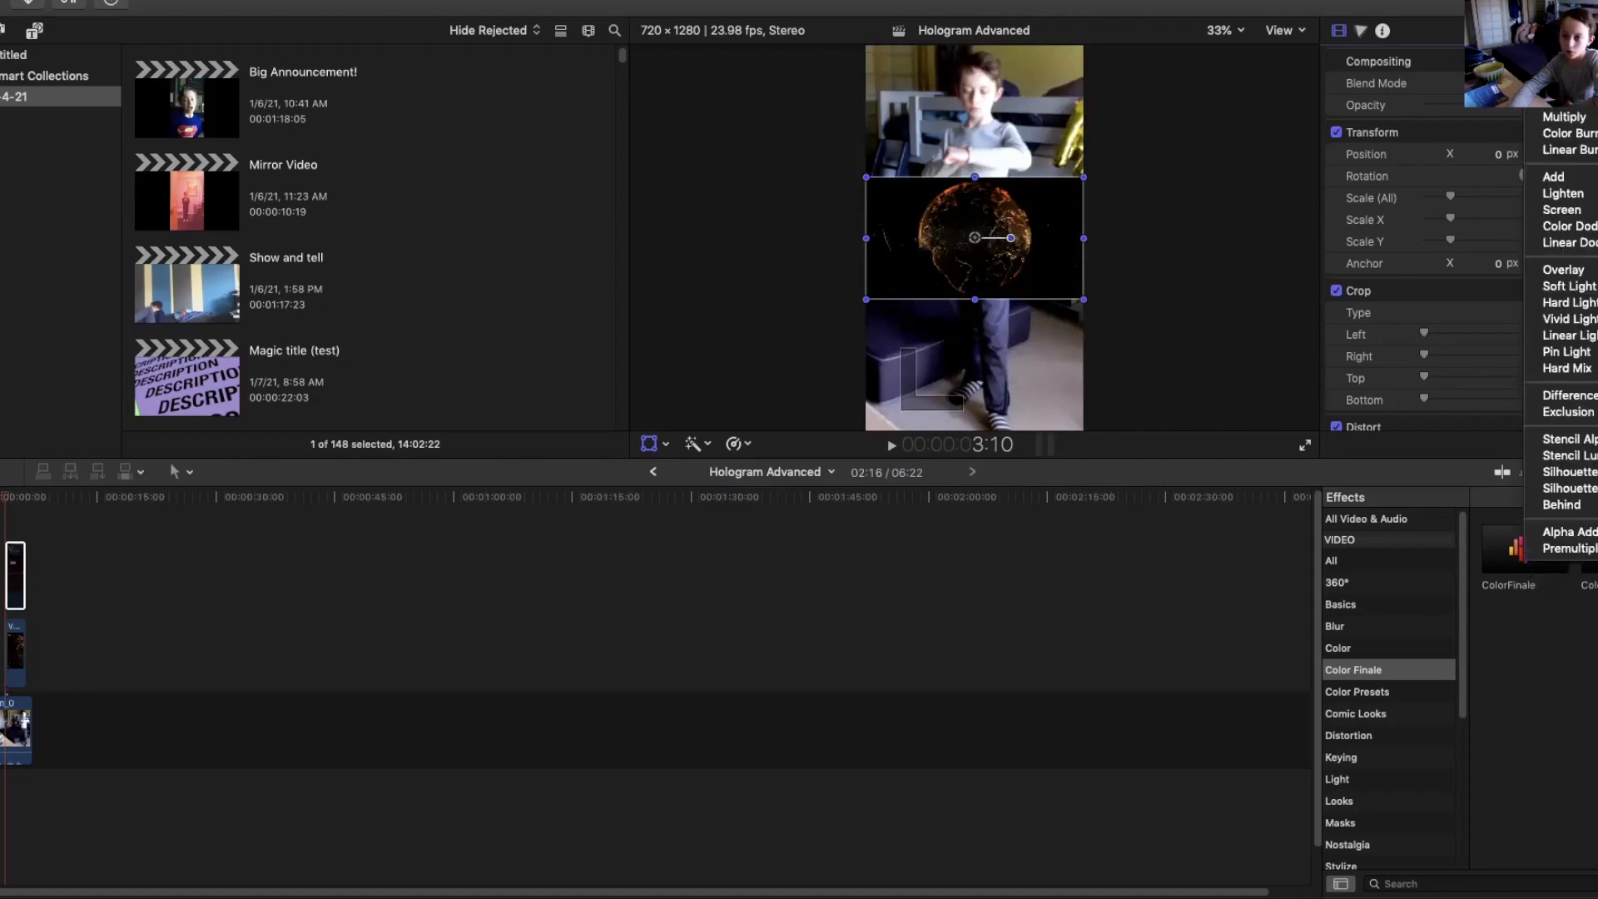
left_click(1578, 105)
left_click(1569, 83)
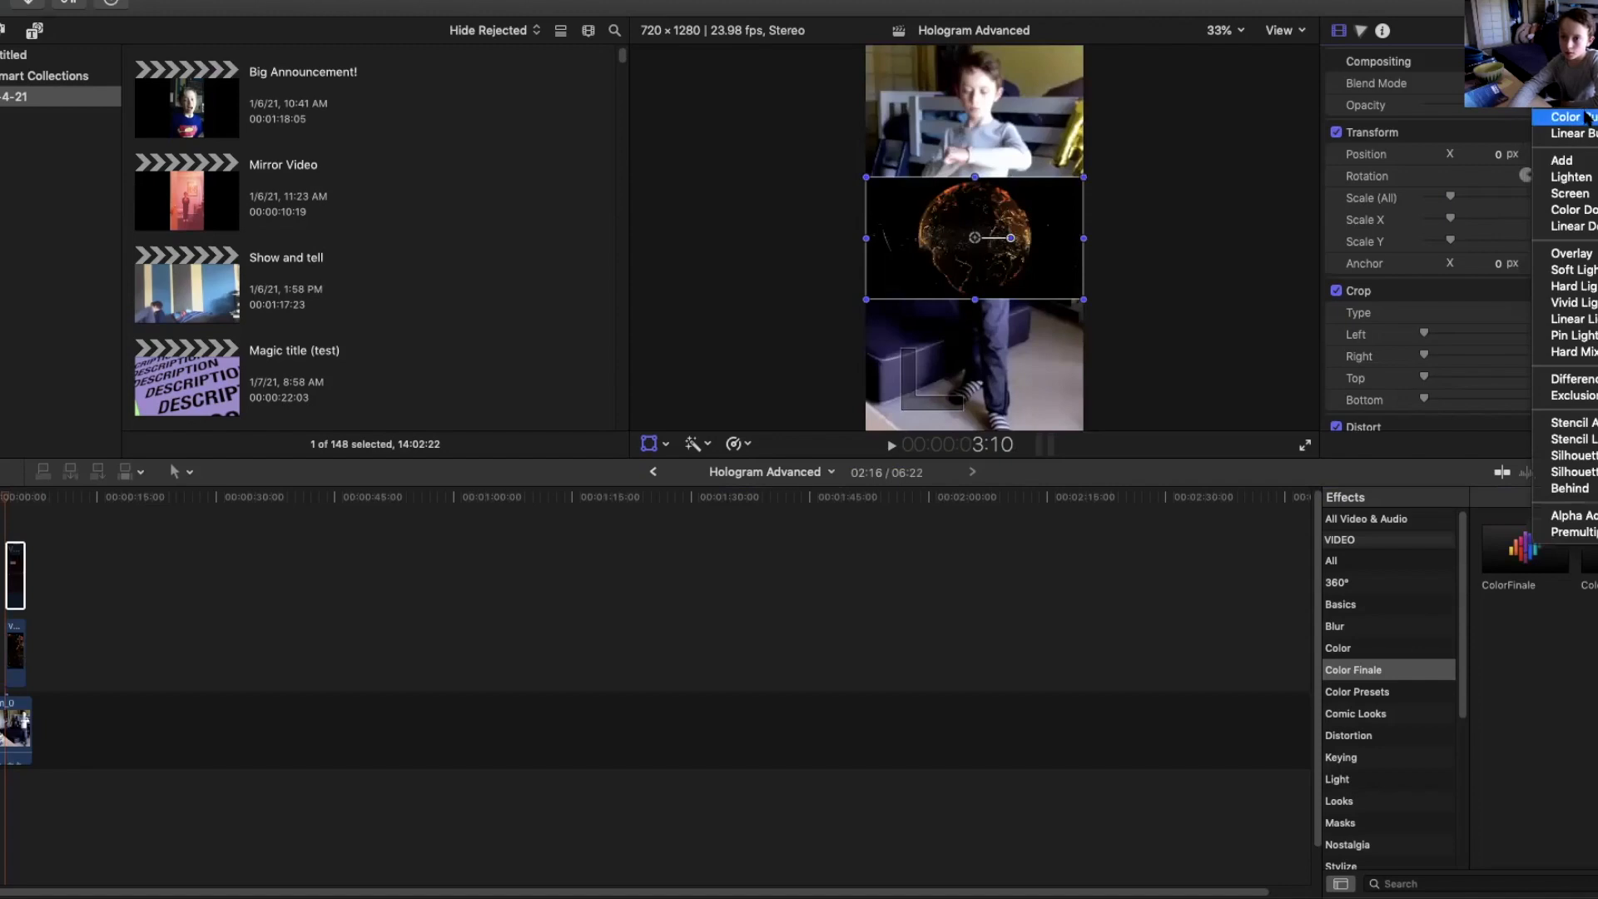
left_click(1582, 161)
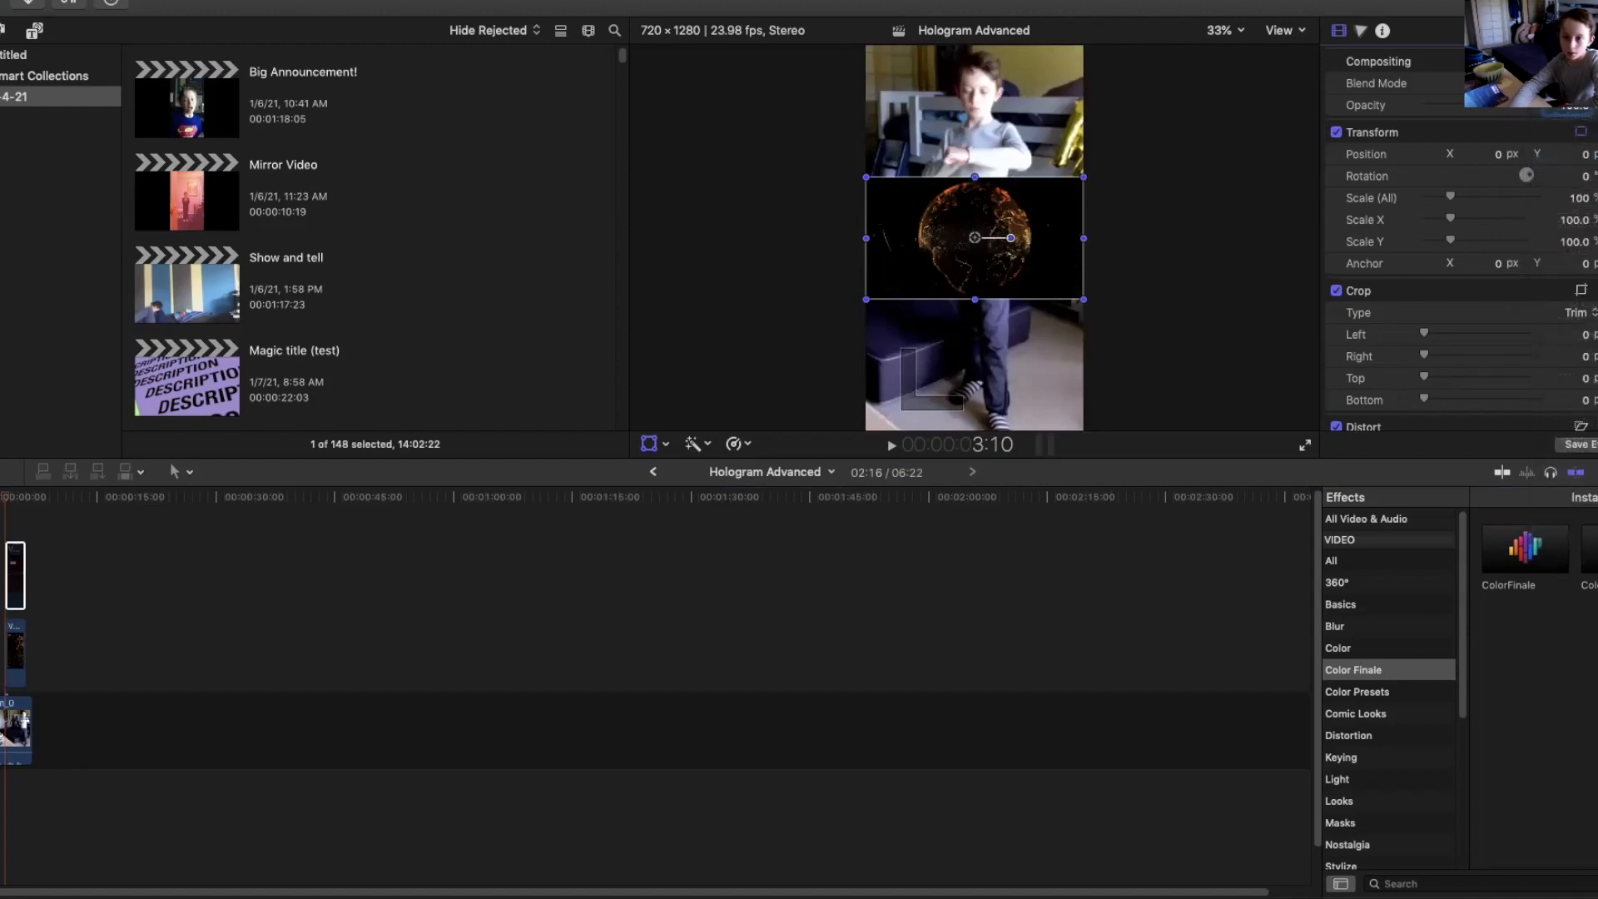
left_click(1569, 83)
left_click(1573, 113)
left_click(1571, 84)
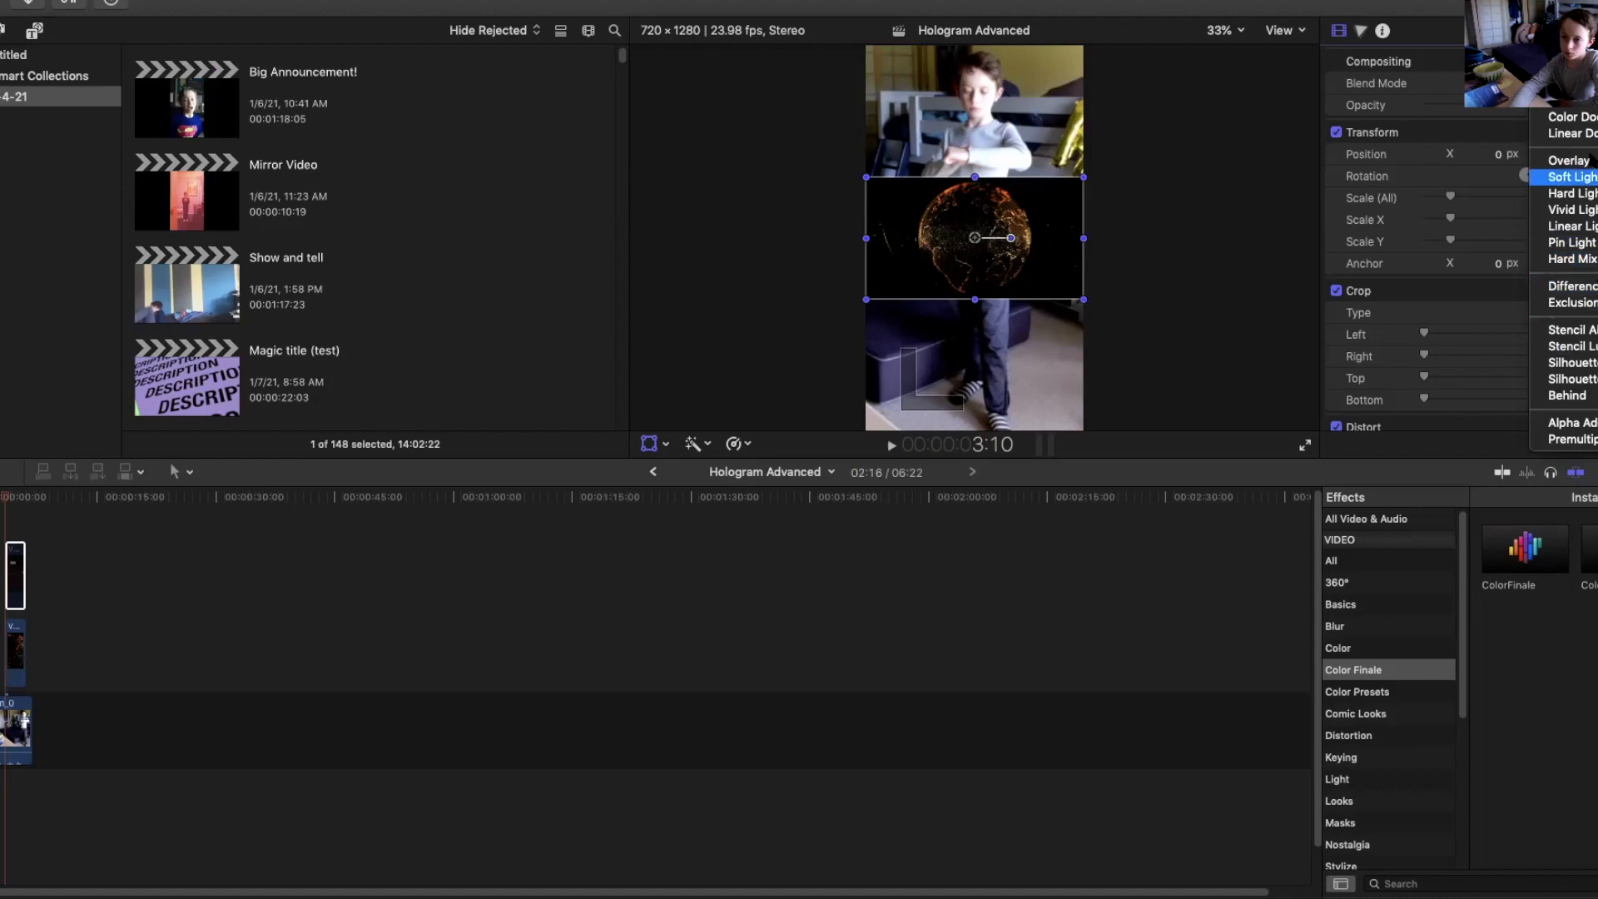
left_click(1572, 117)
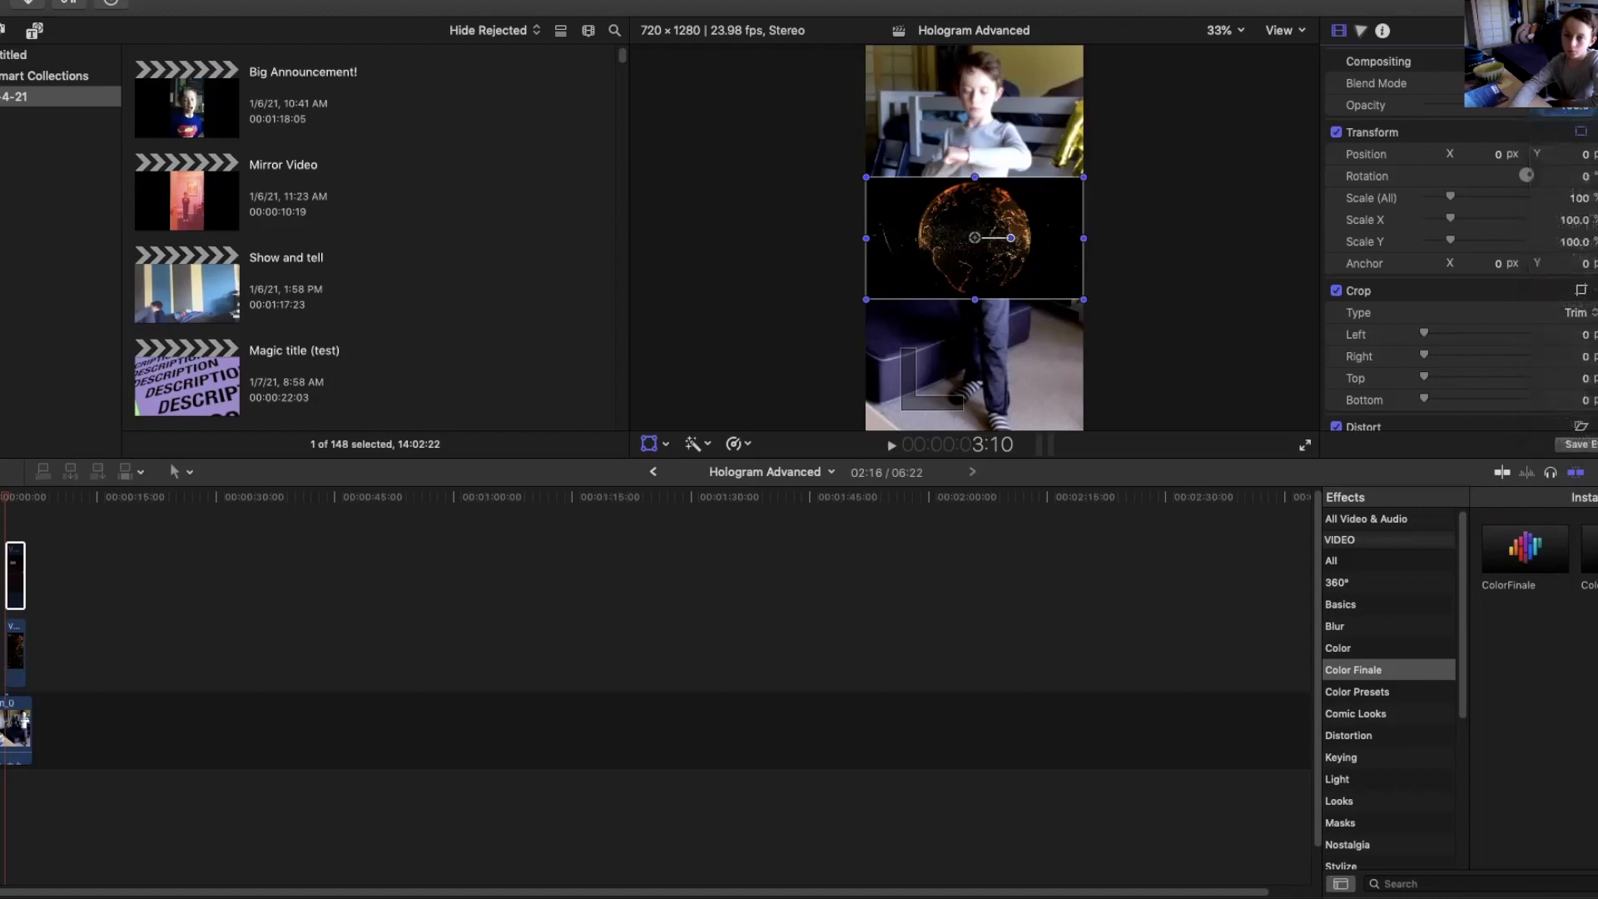
left_click(1572, 84)
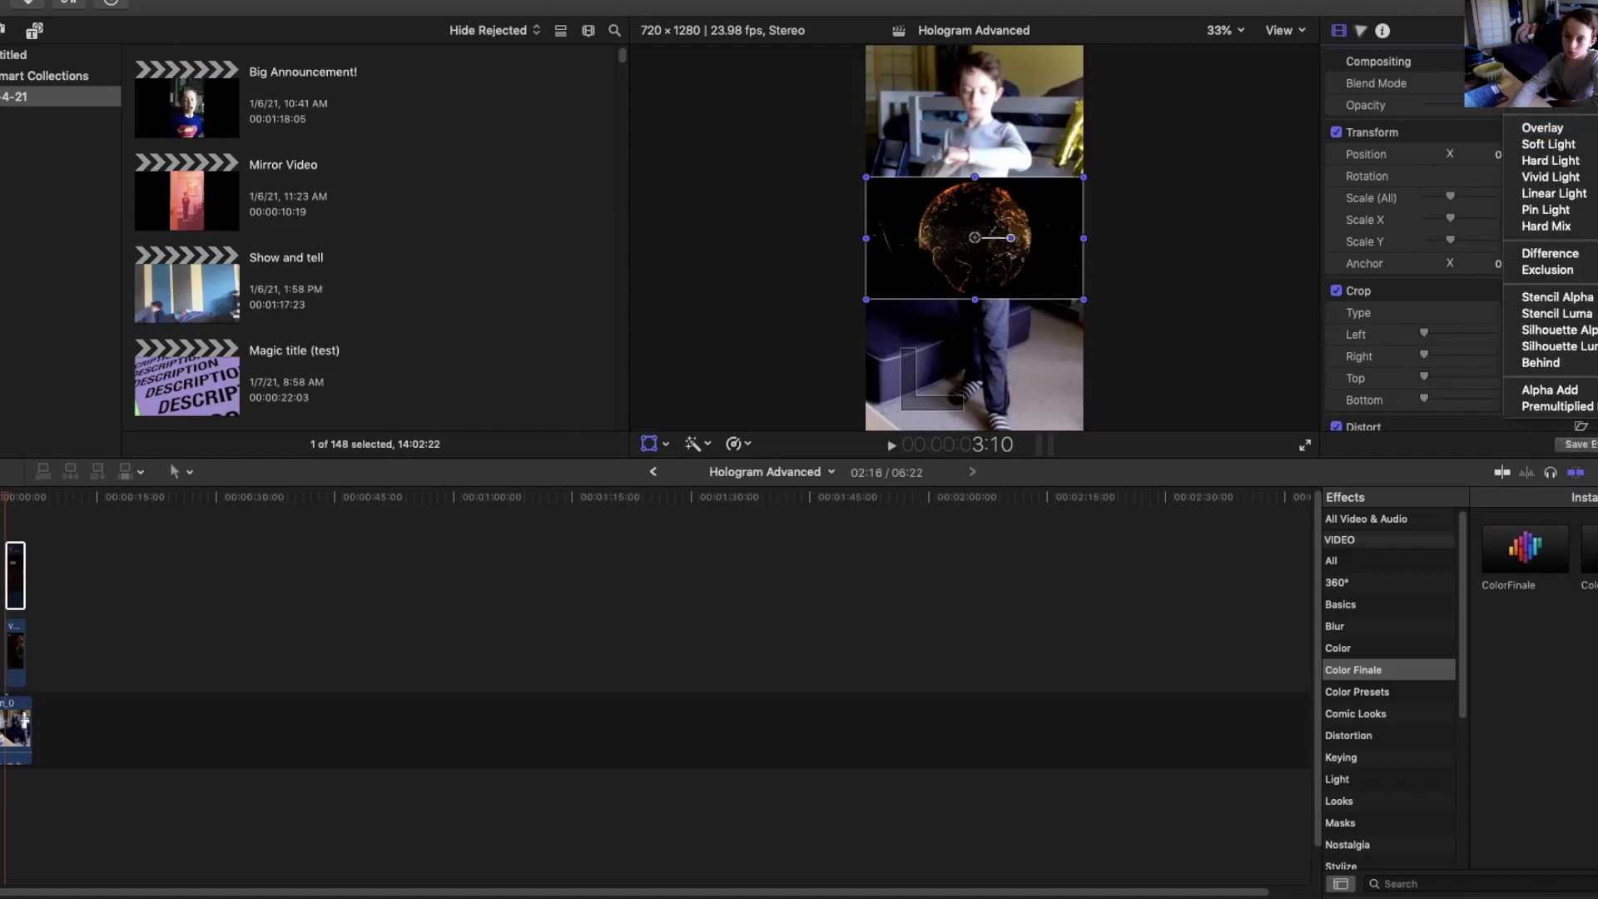
left_click(1566, 84)
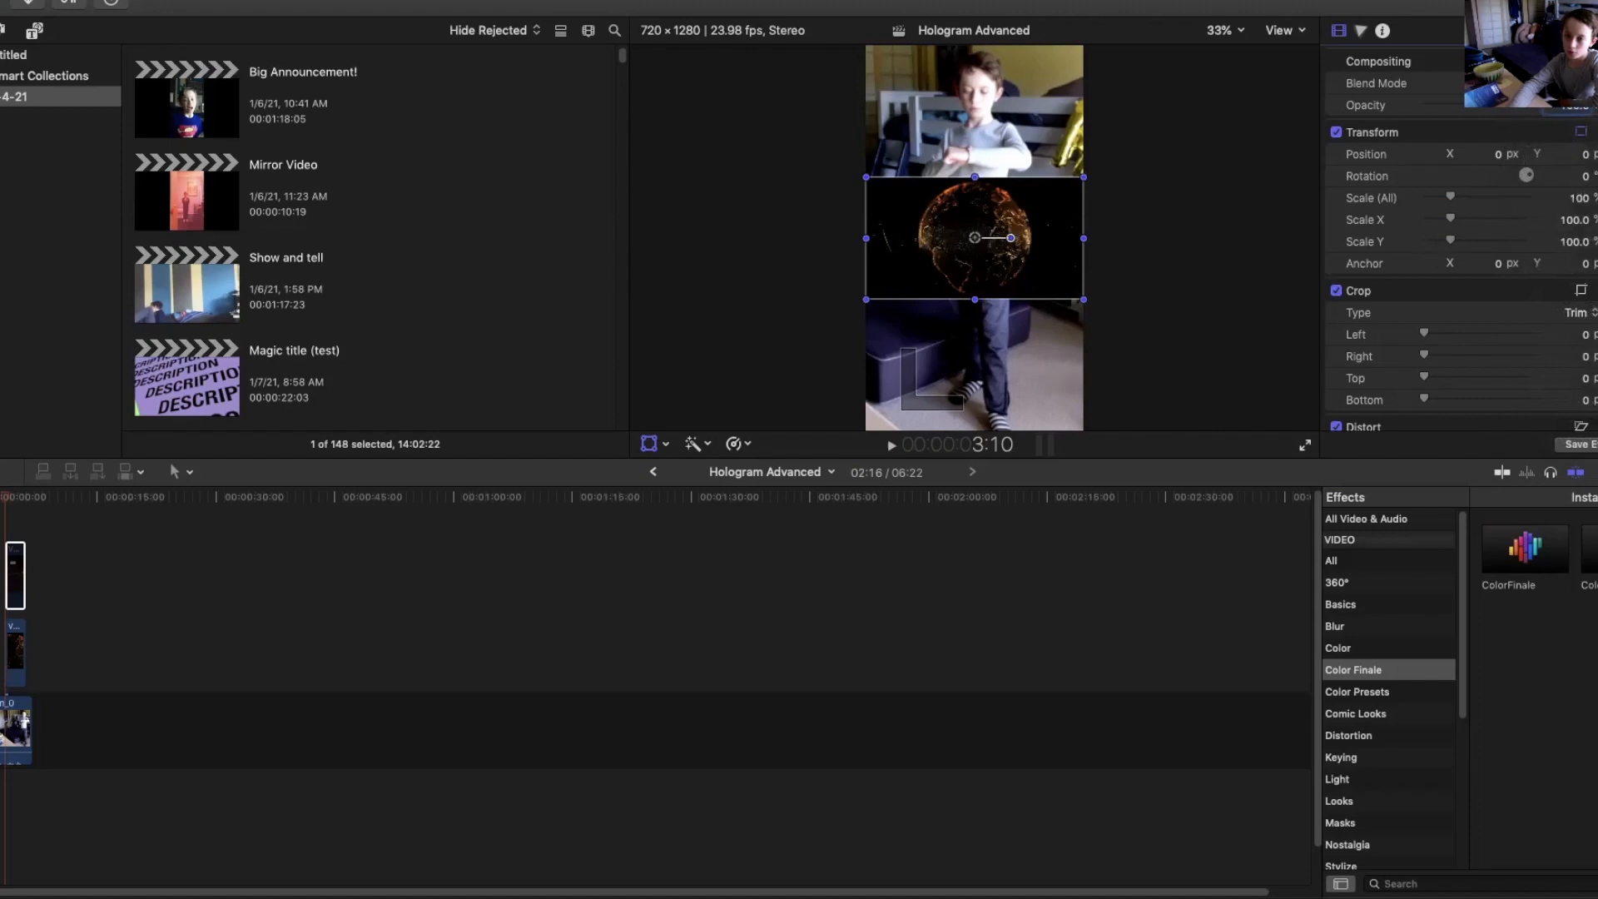
scroll(1456, 250, "down", 3)
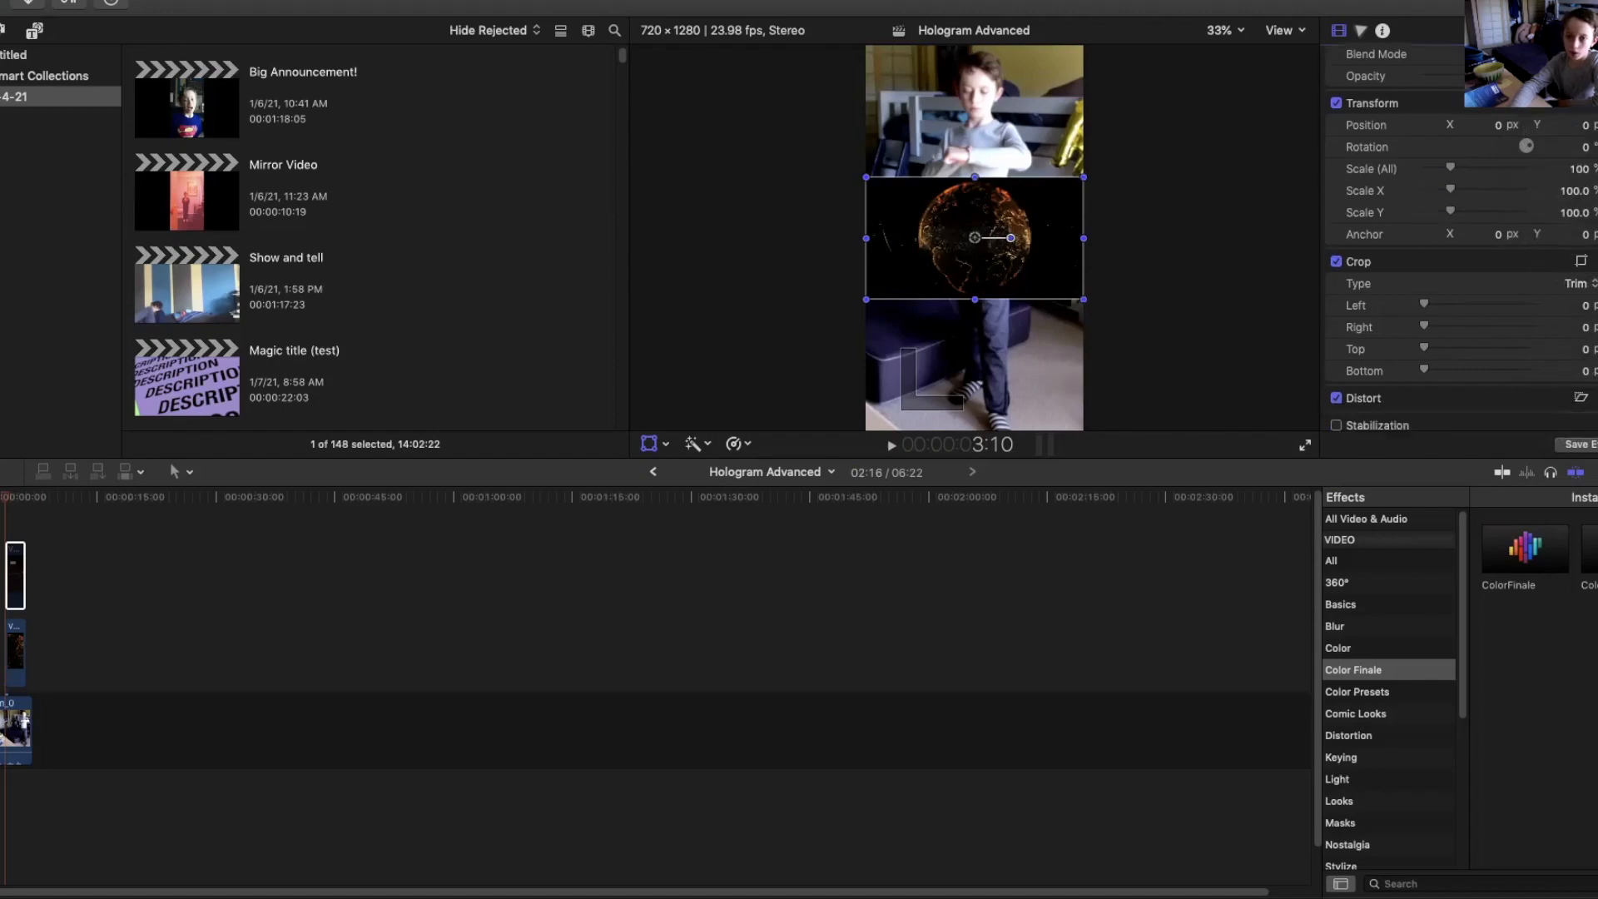
scroll(1457, 249, "up", 2)
left_click(1572, 85)
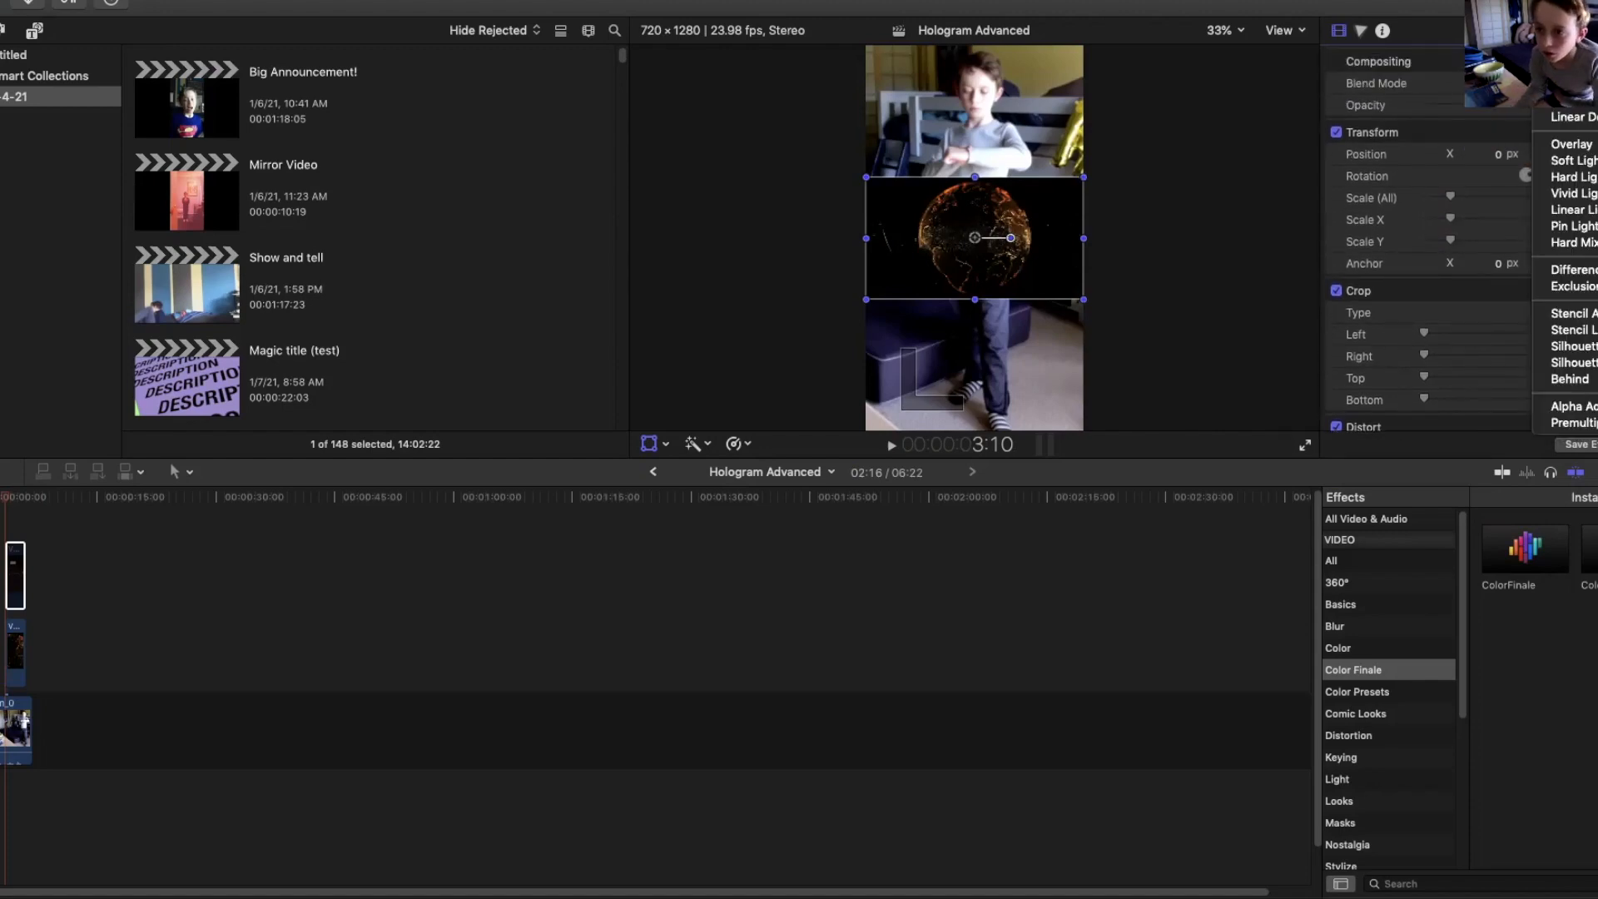
left_click(1569, 85)
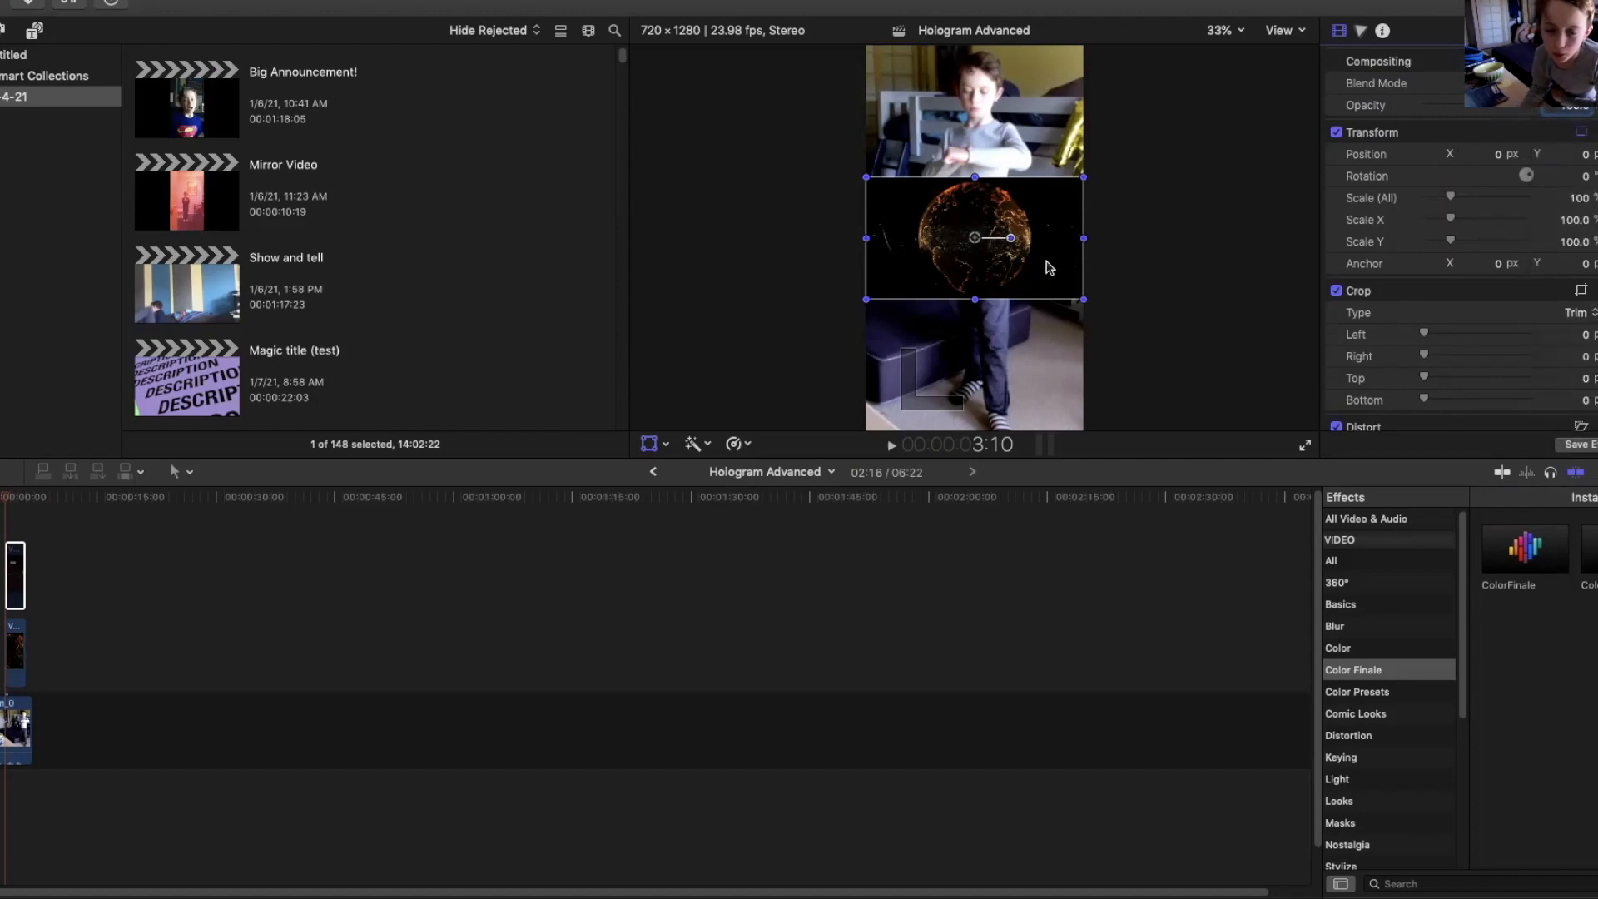
Set the blend mode of the lower video-10 hologram clip to Add.
left_click(10, 498)
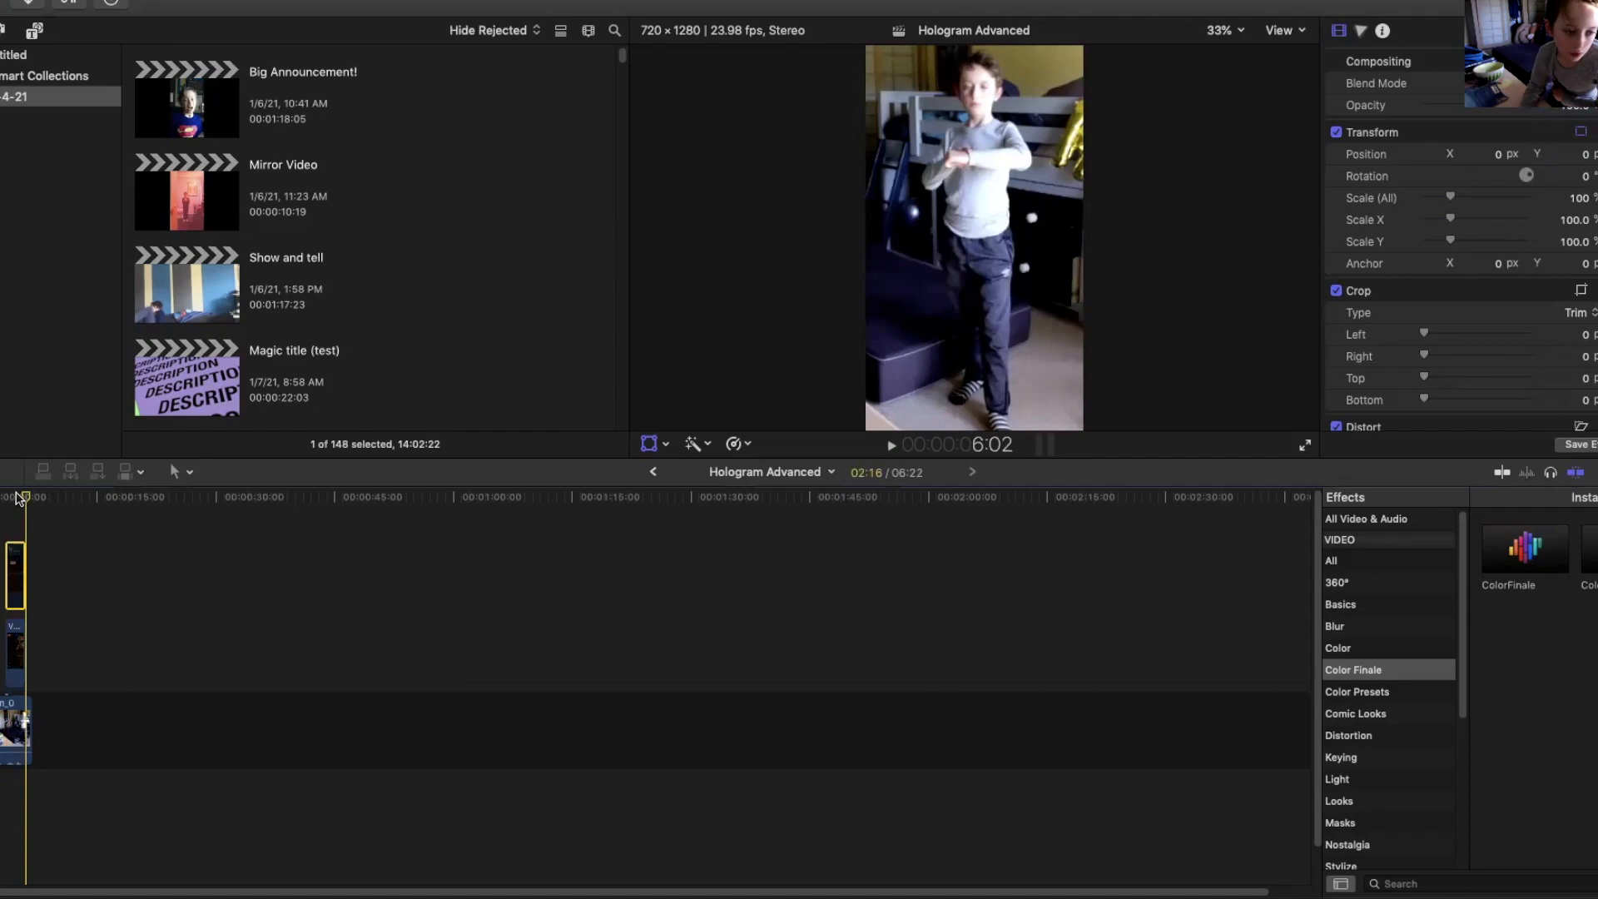
left_click(23, 633)
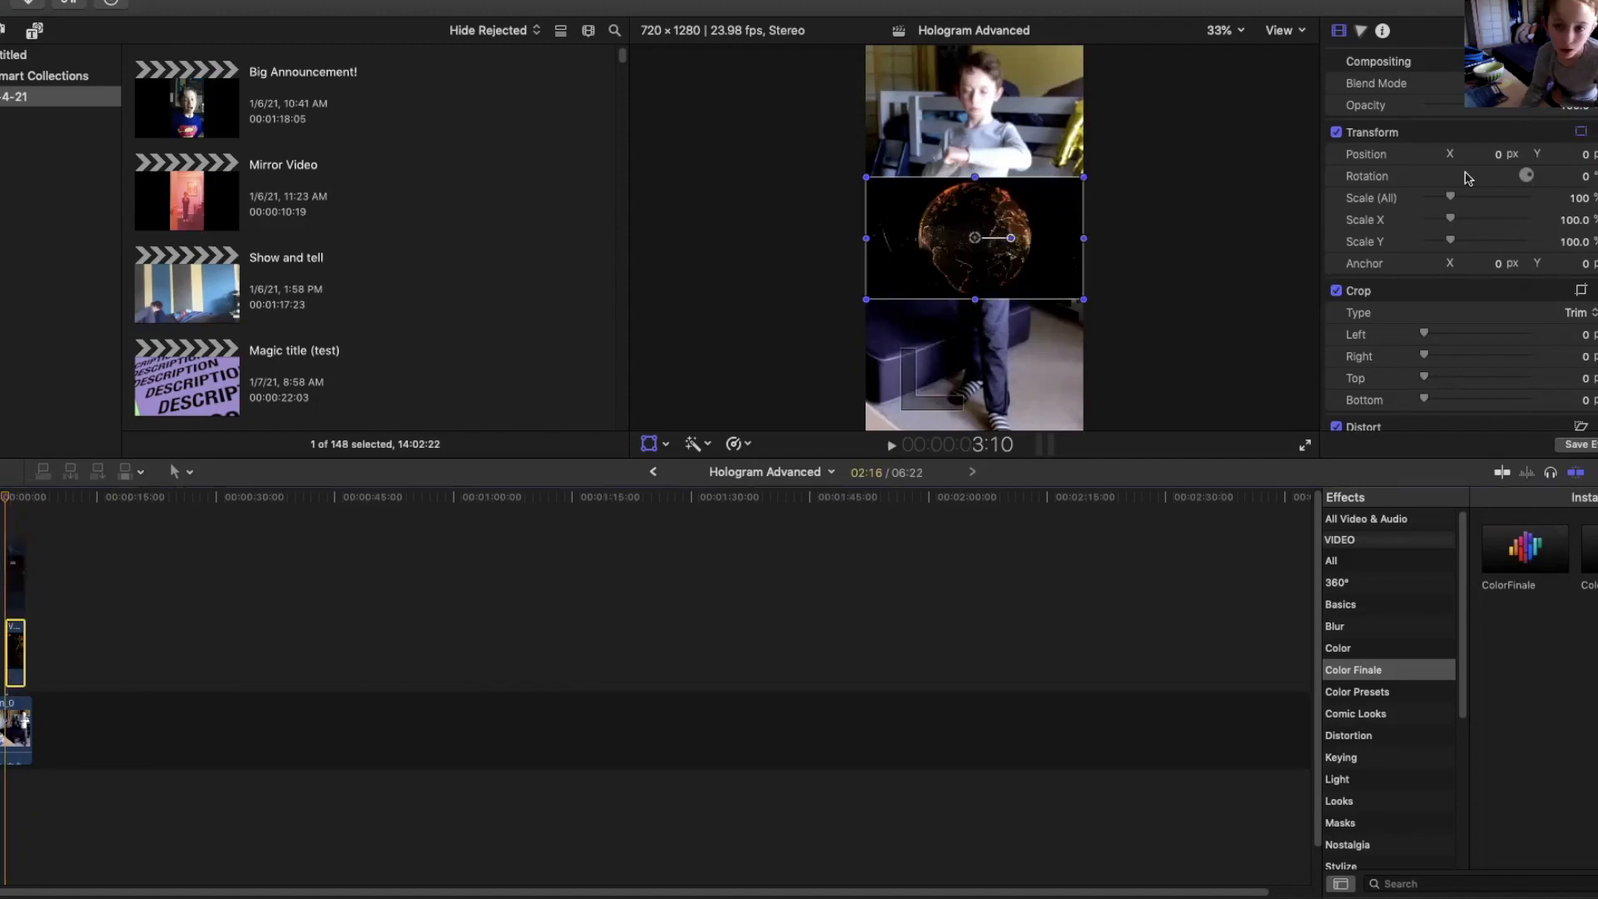
left_click(1569, 84)
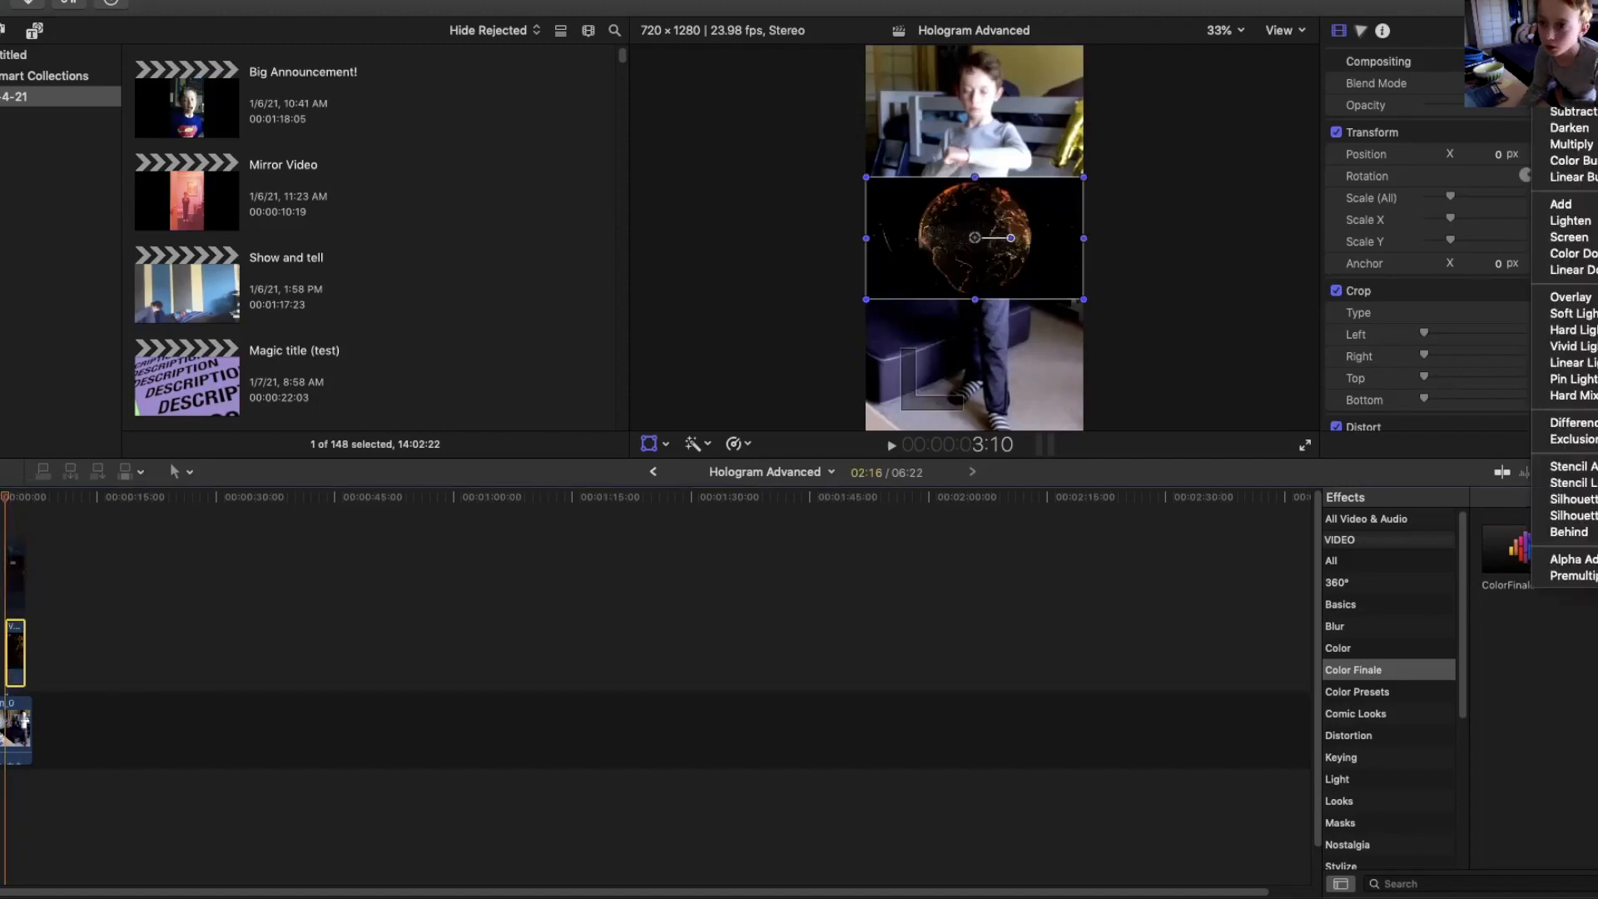
left_click(1561, 206)
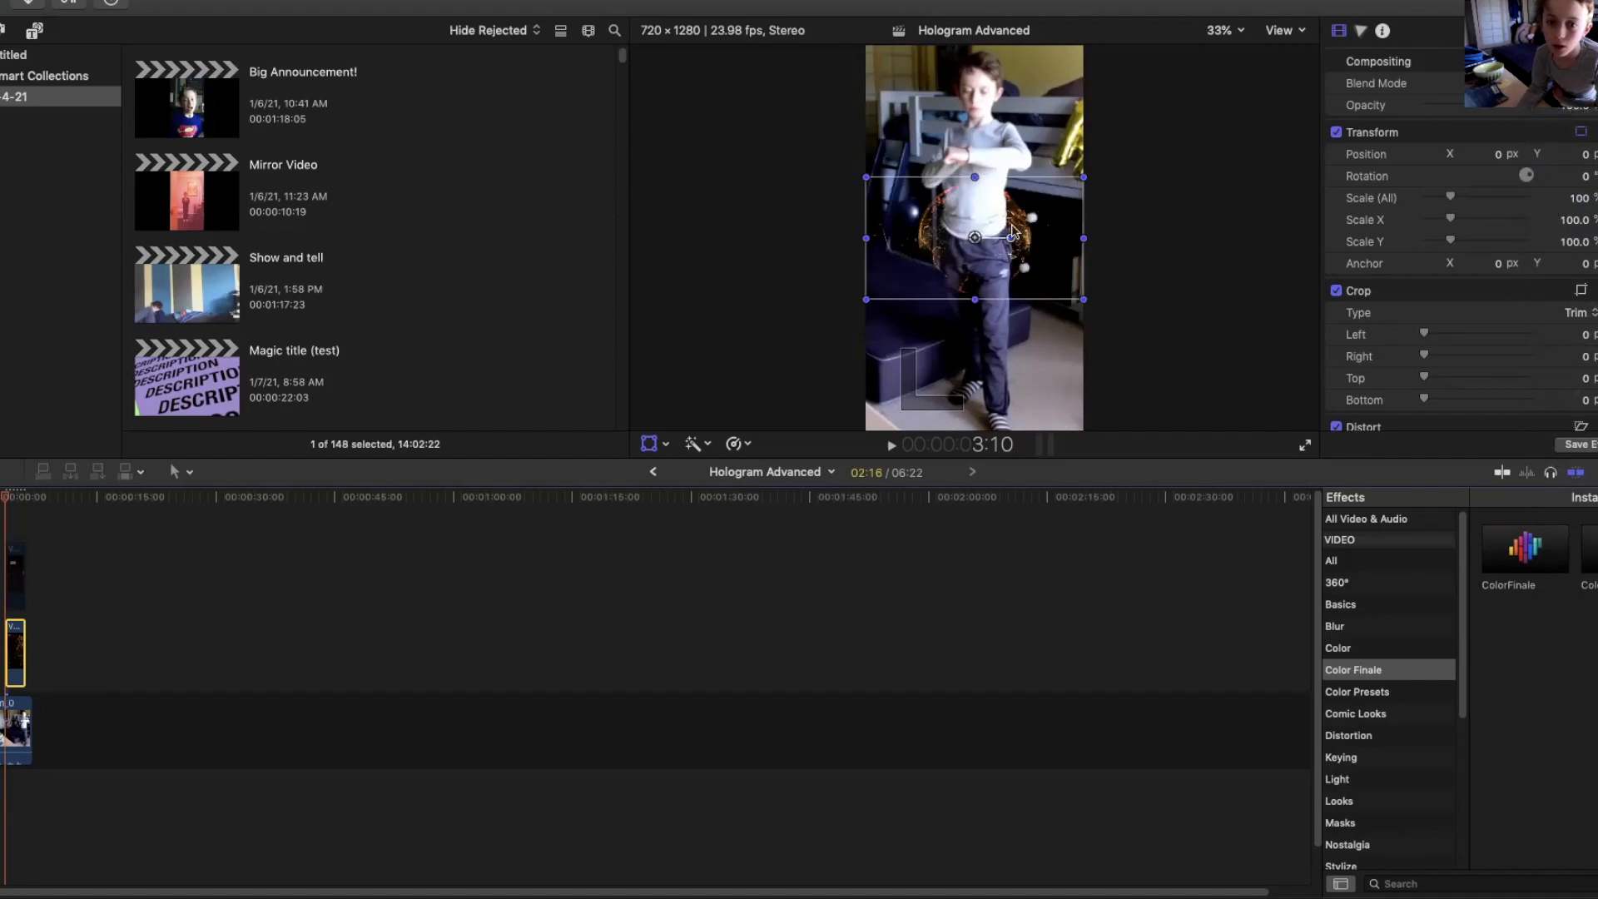
Play back the start of the sequence to review the composited hologram over the kid's video.
left_click(6, 577)
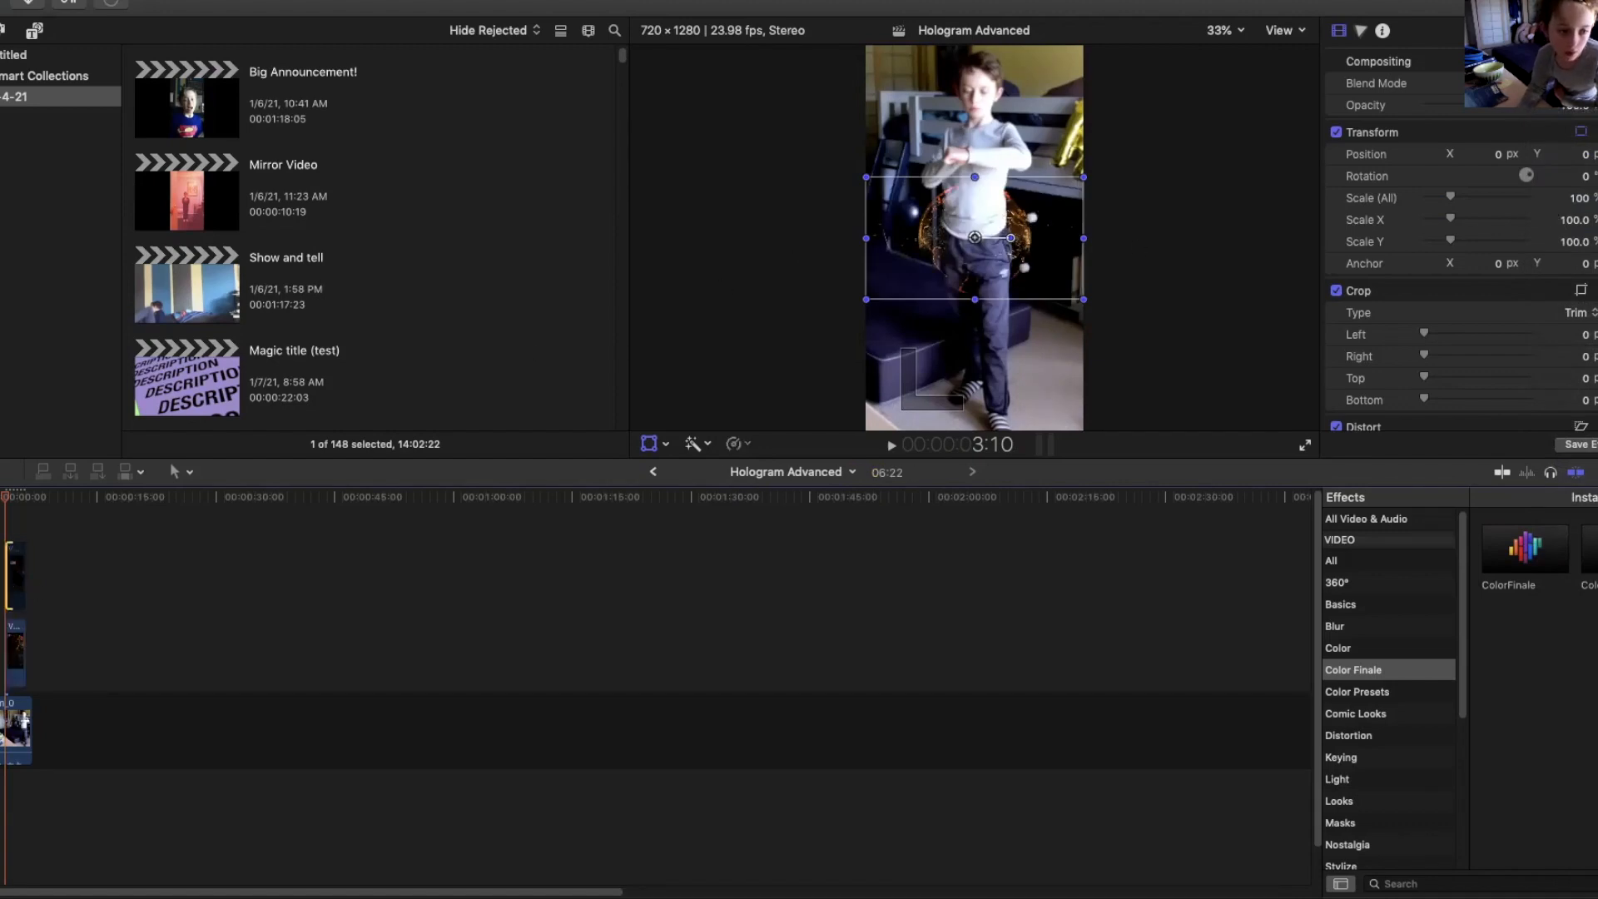
left_click(31, 575)
left_click(13, 579)
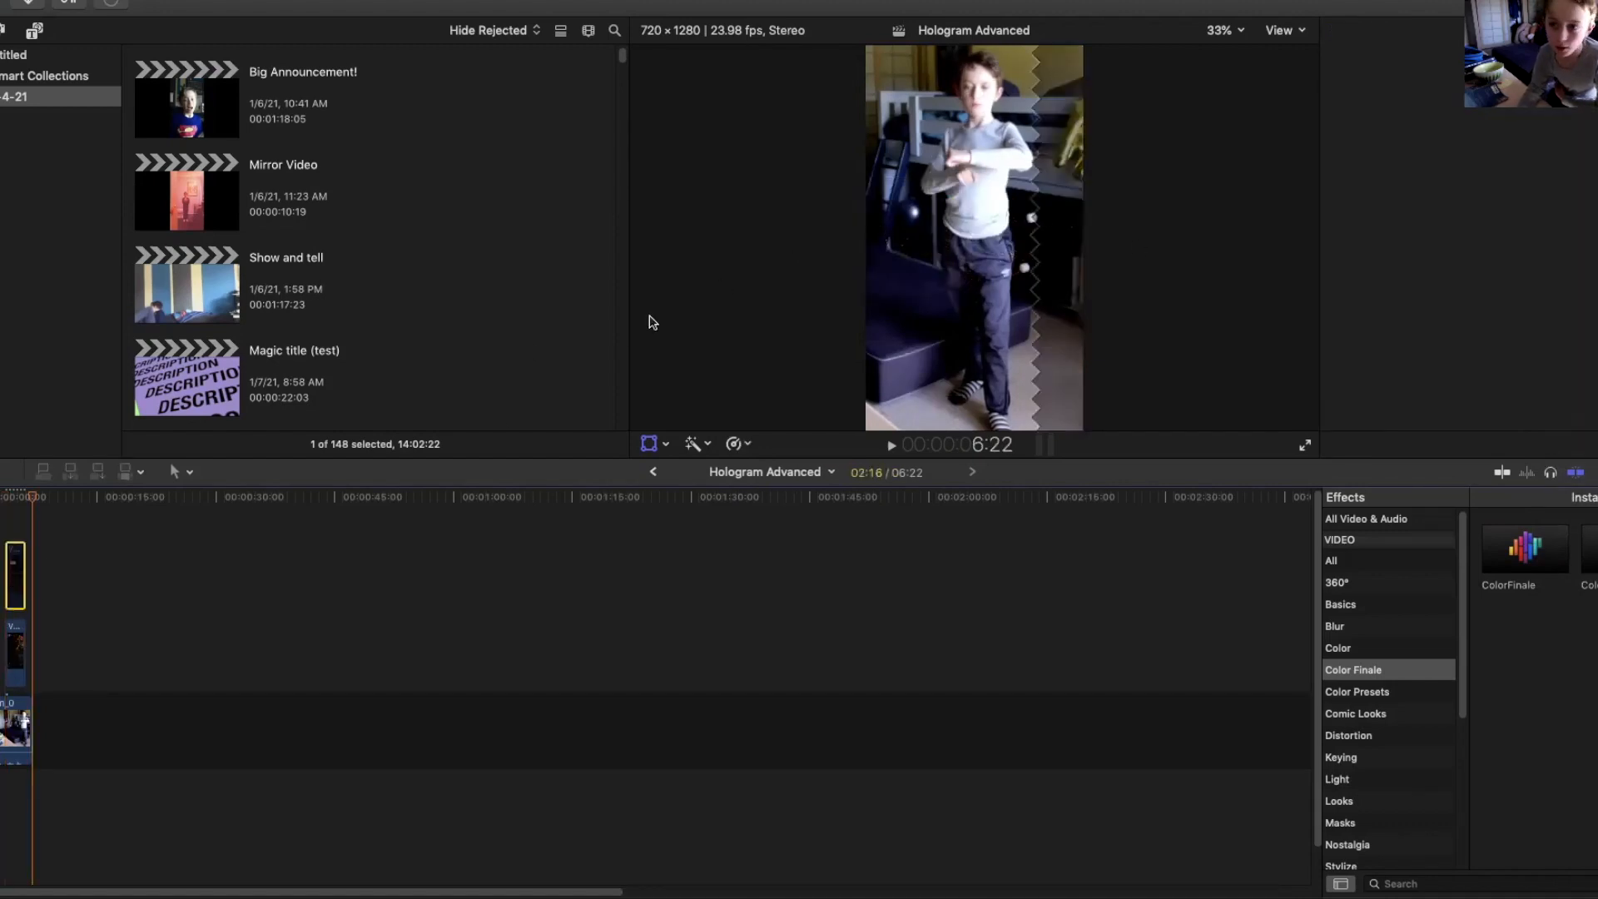
left_click(22, 504)
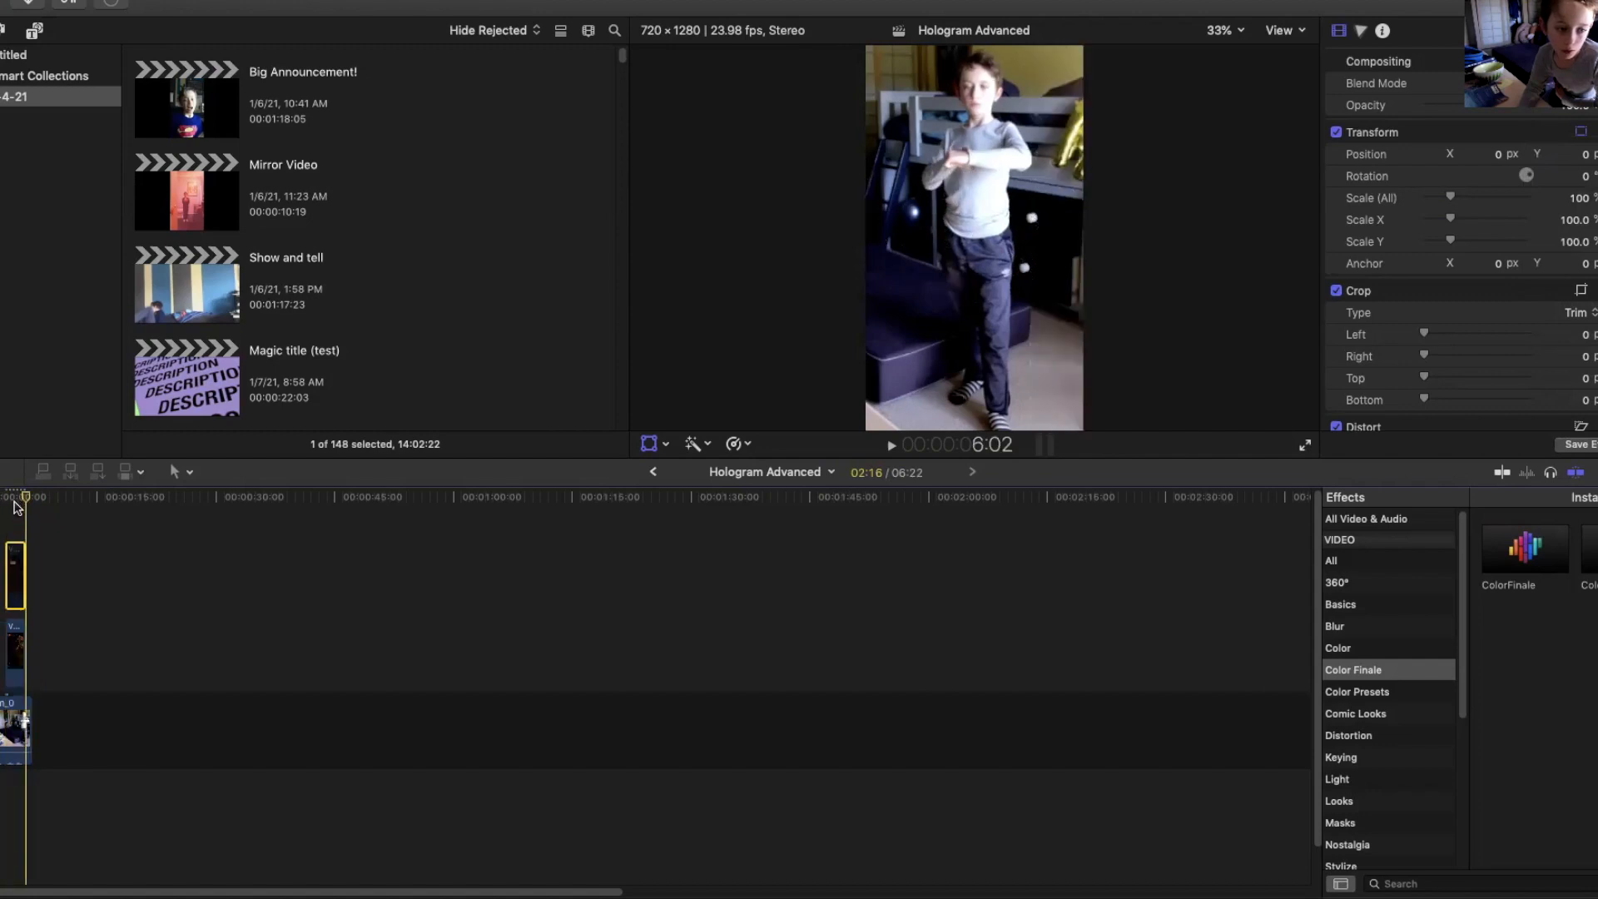
left_click(6, 499)
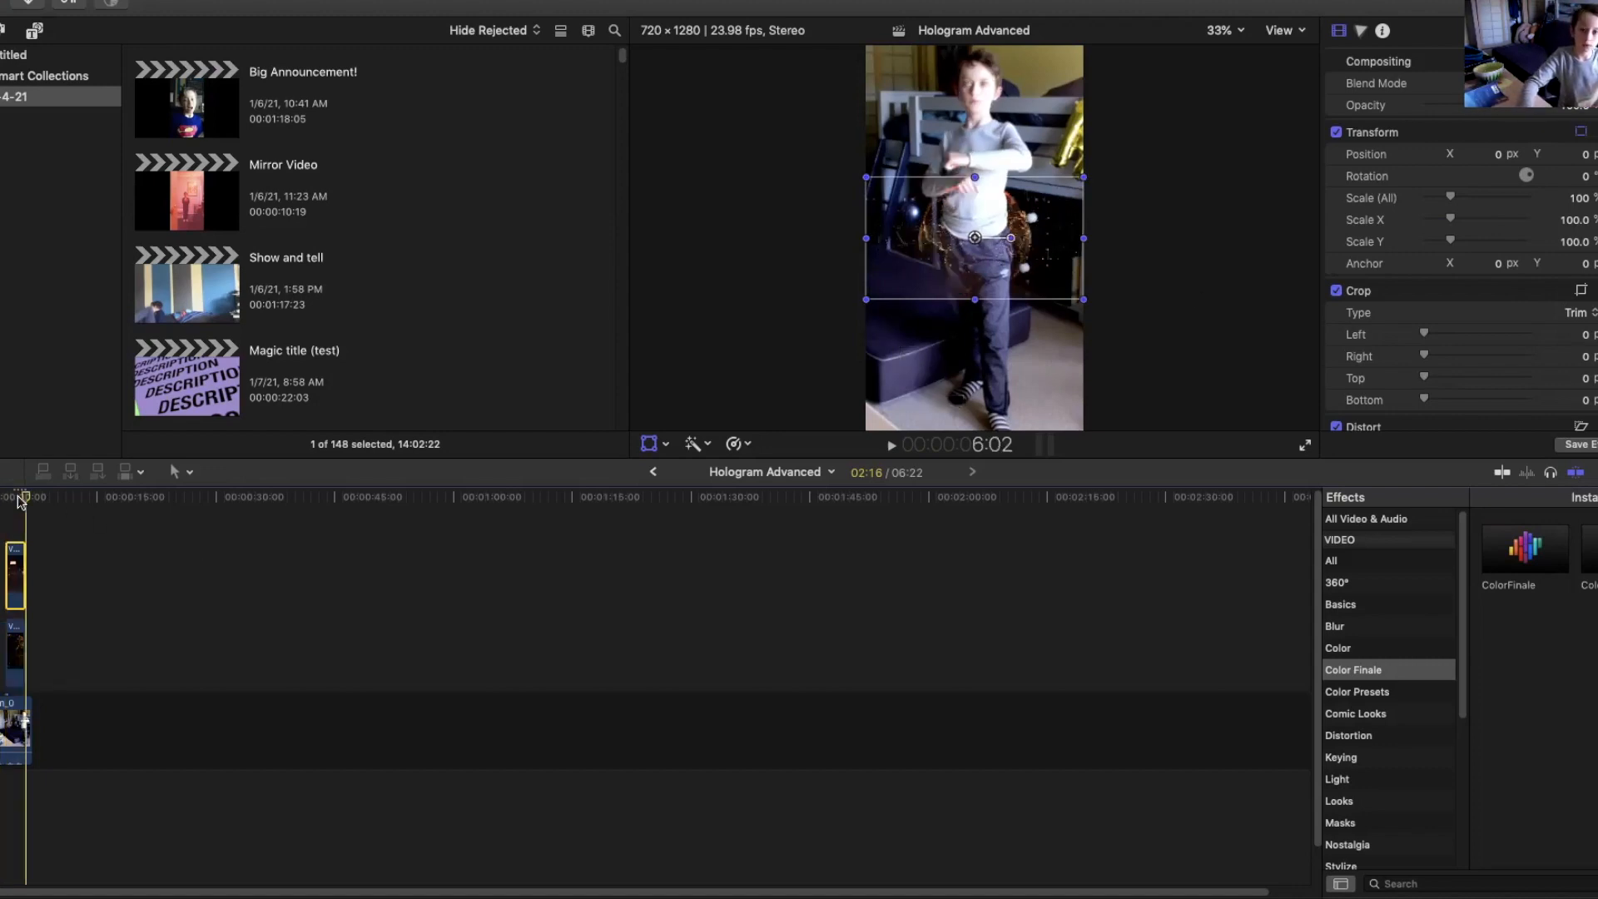
key("space")
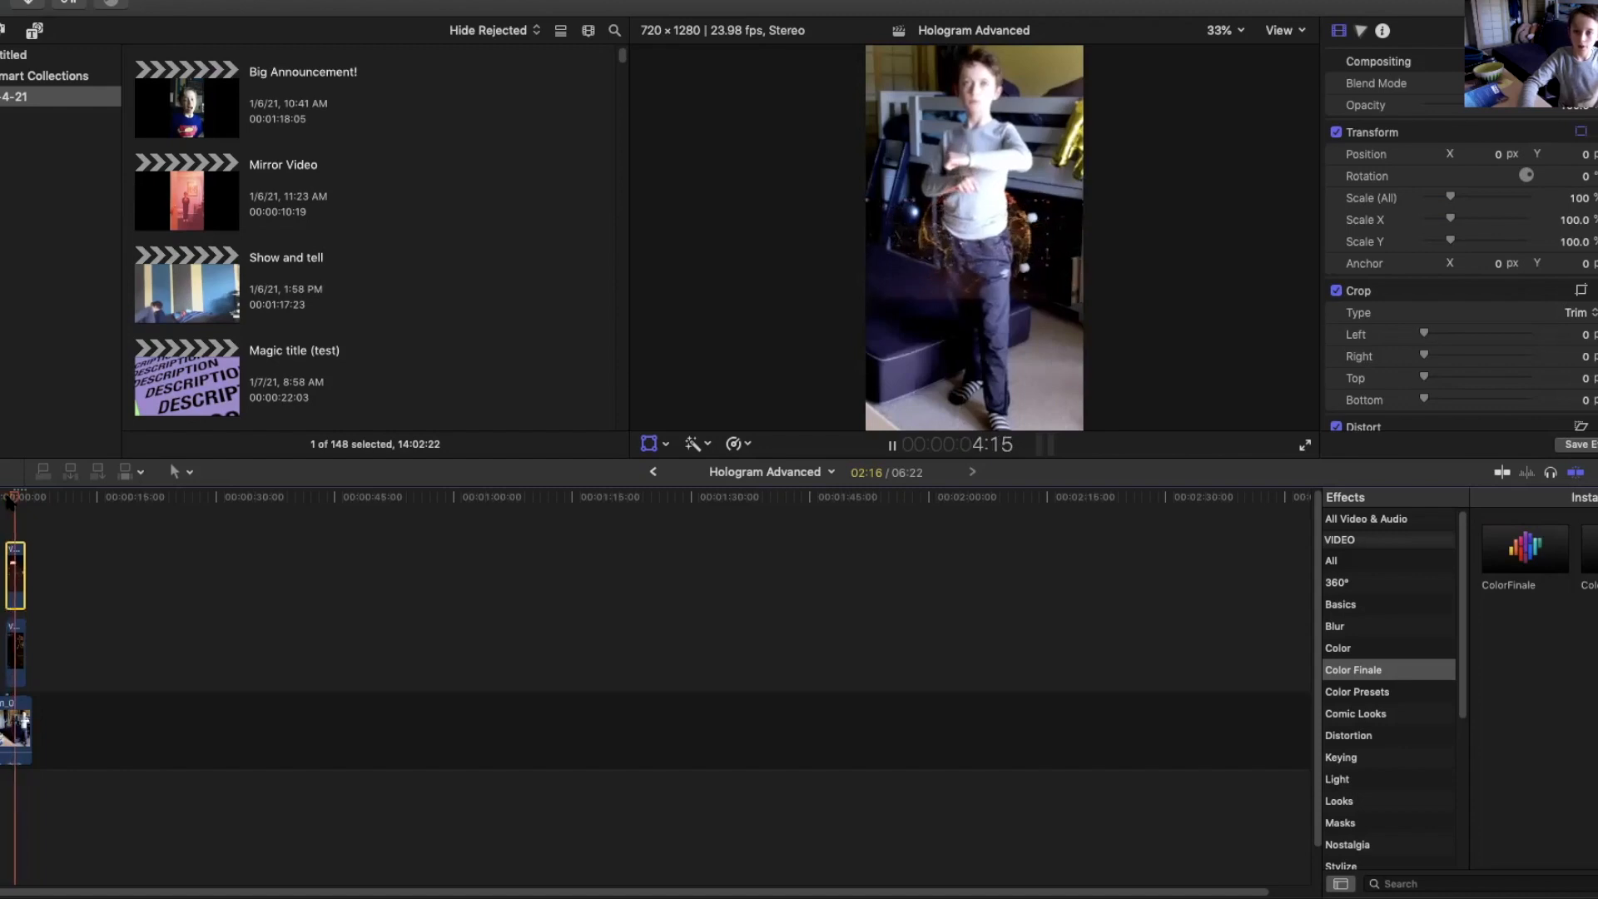
key("space")
Combine both hologram clips into a compound clip named Hologram Advanced Clip.
left_click_drag(12, 520, 23, 651)
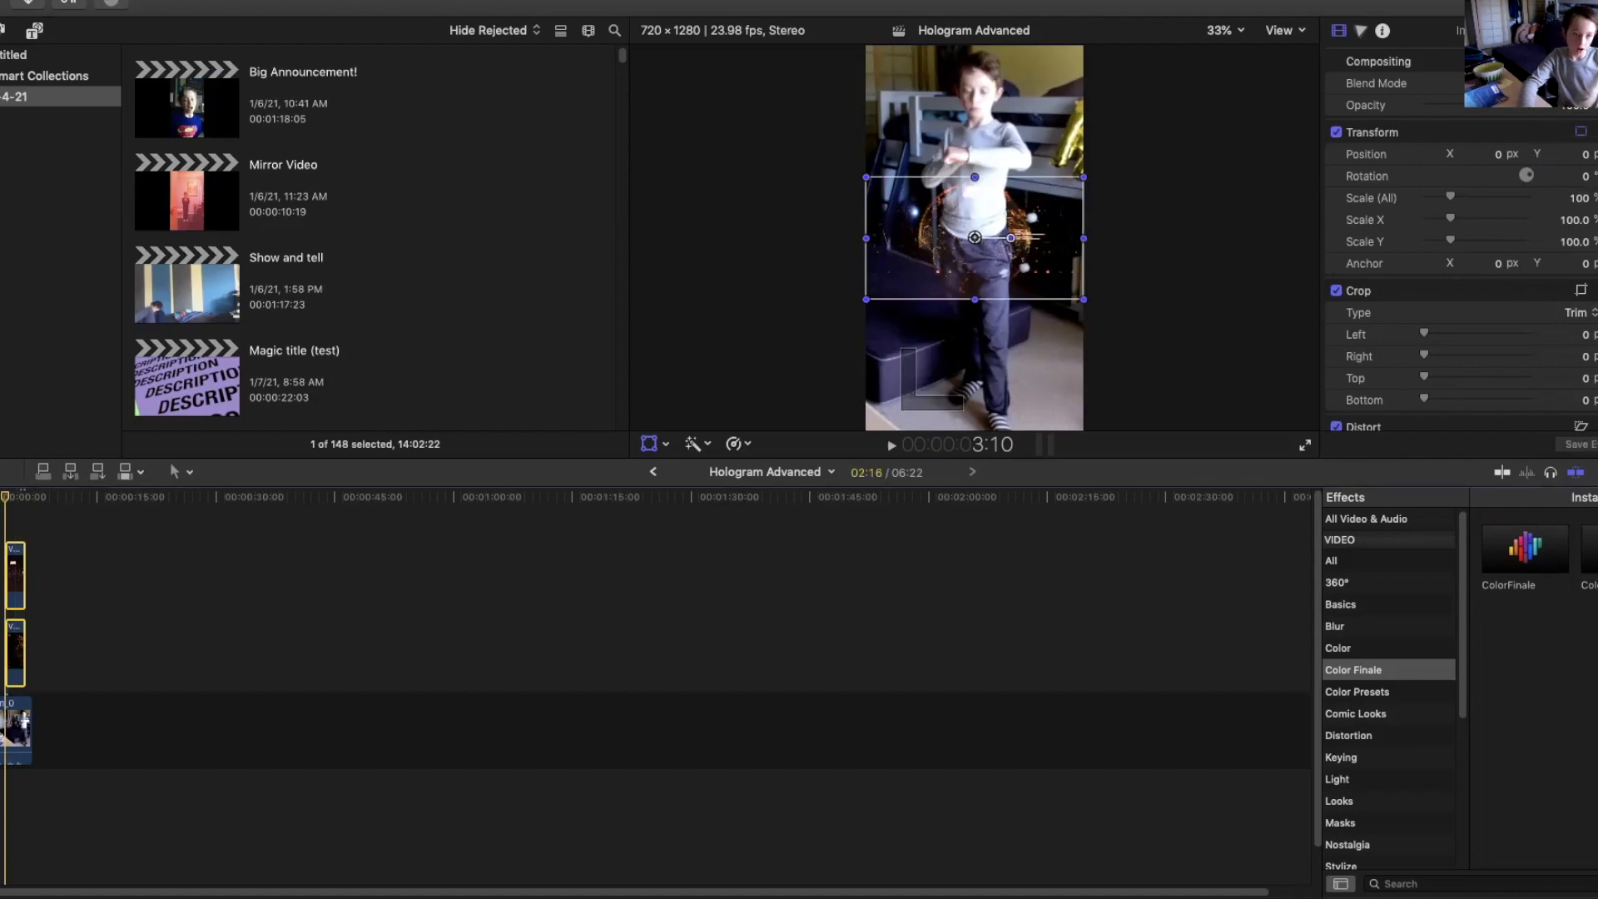
right_click(17, 575)
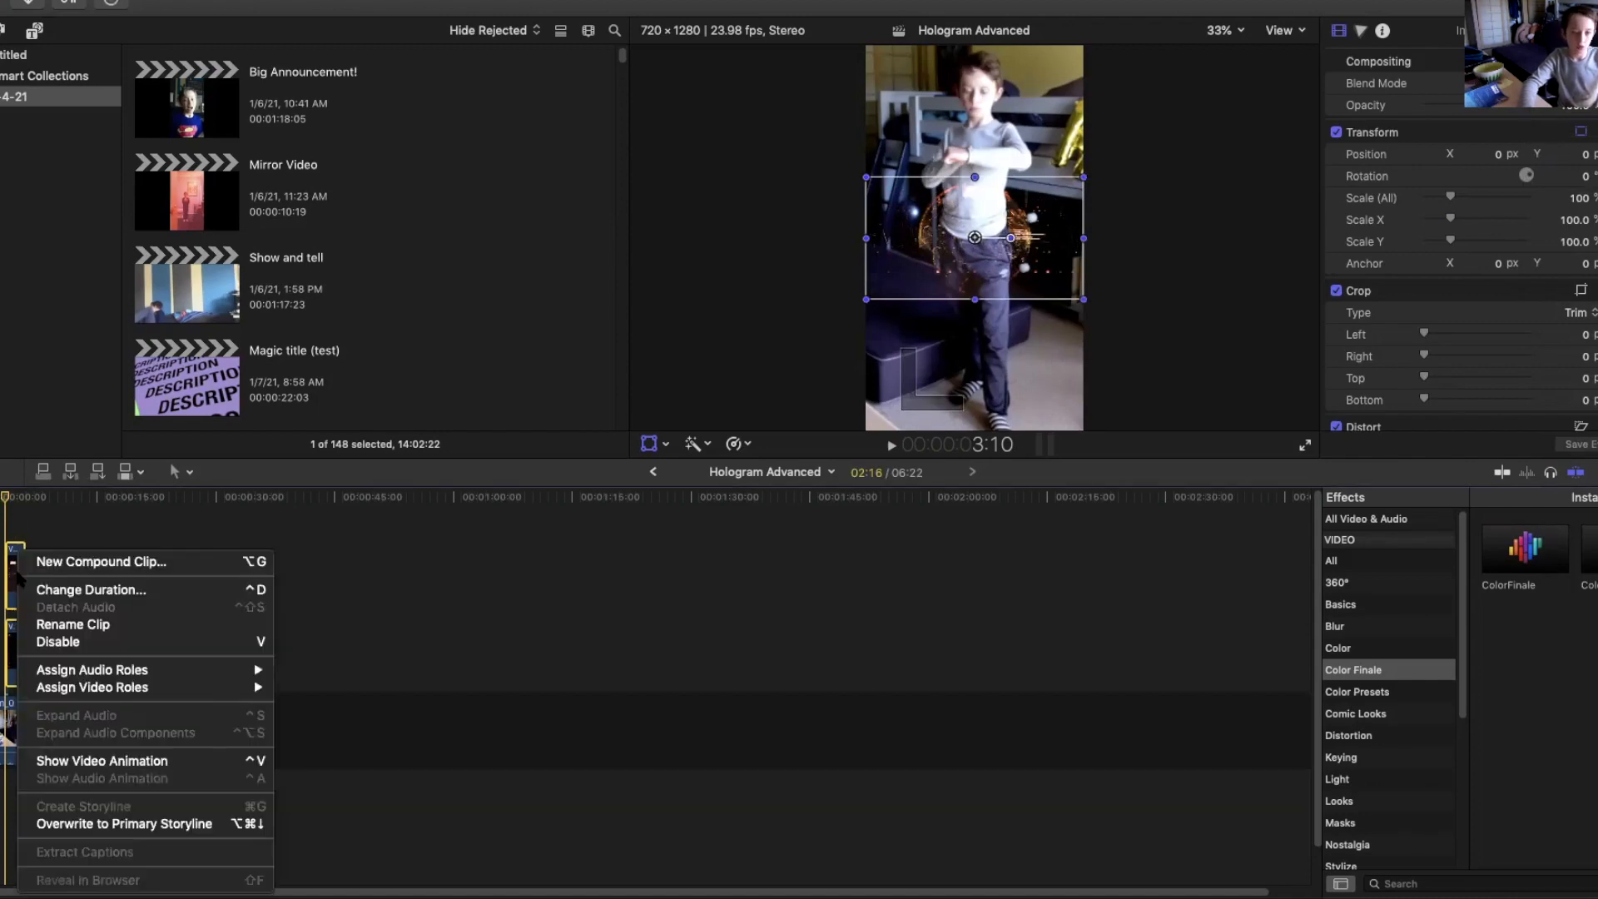
left_click(70, 563)
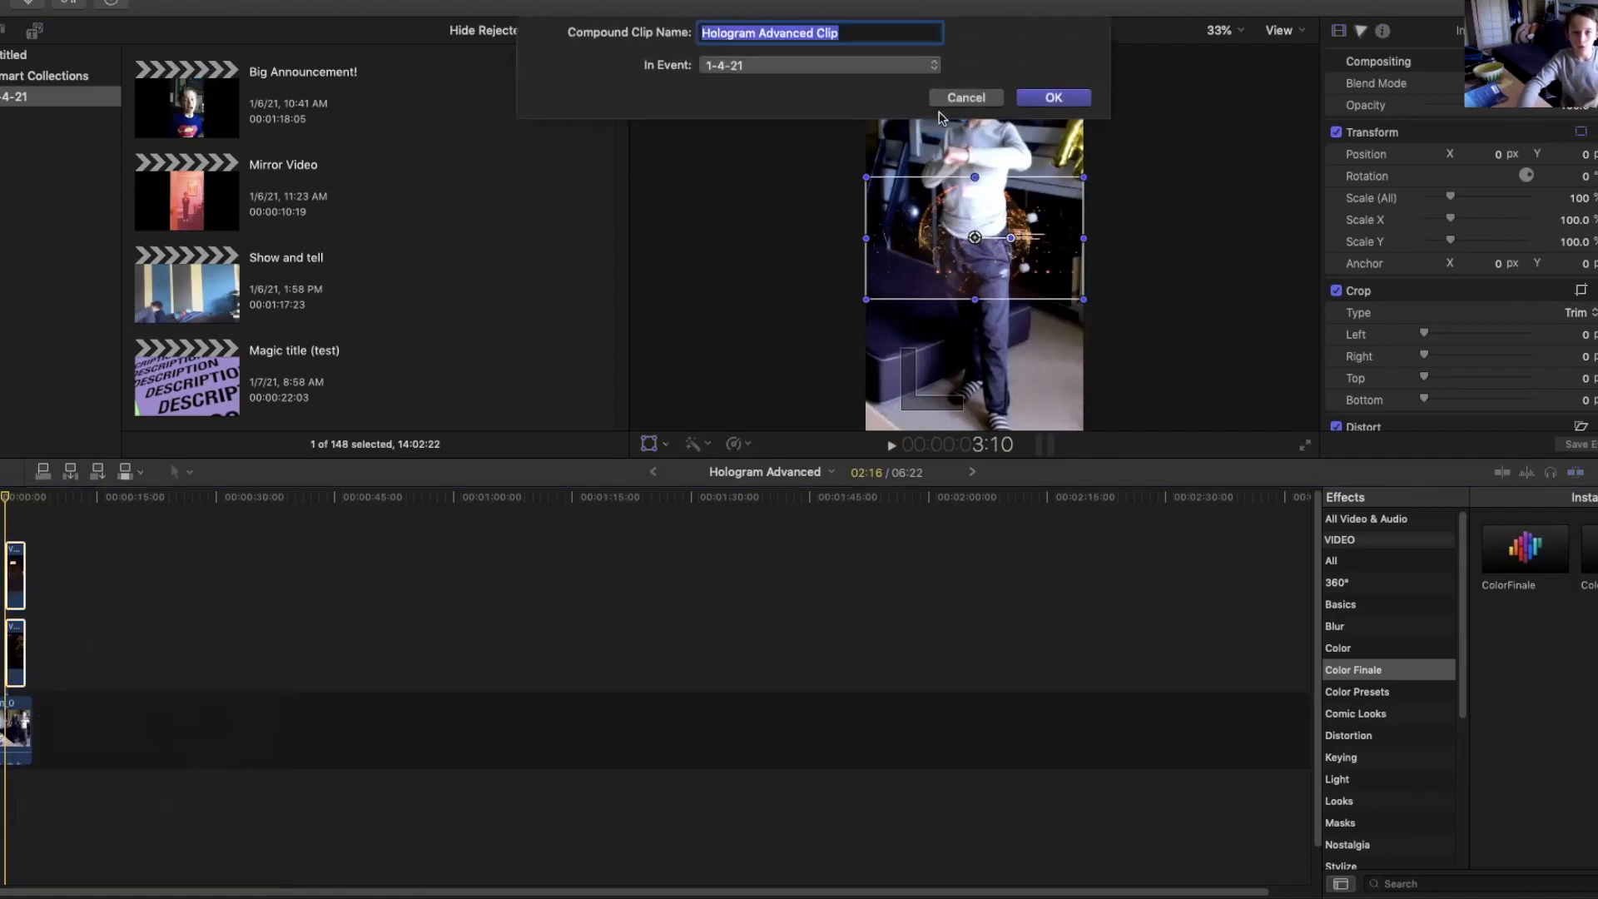
left_click(1035, 99)
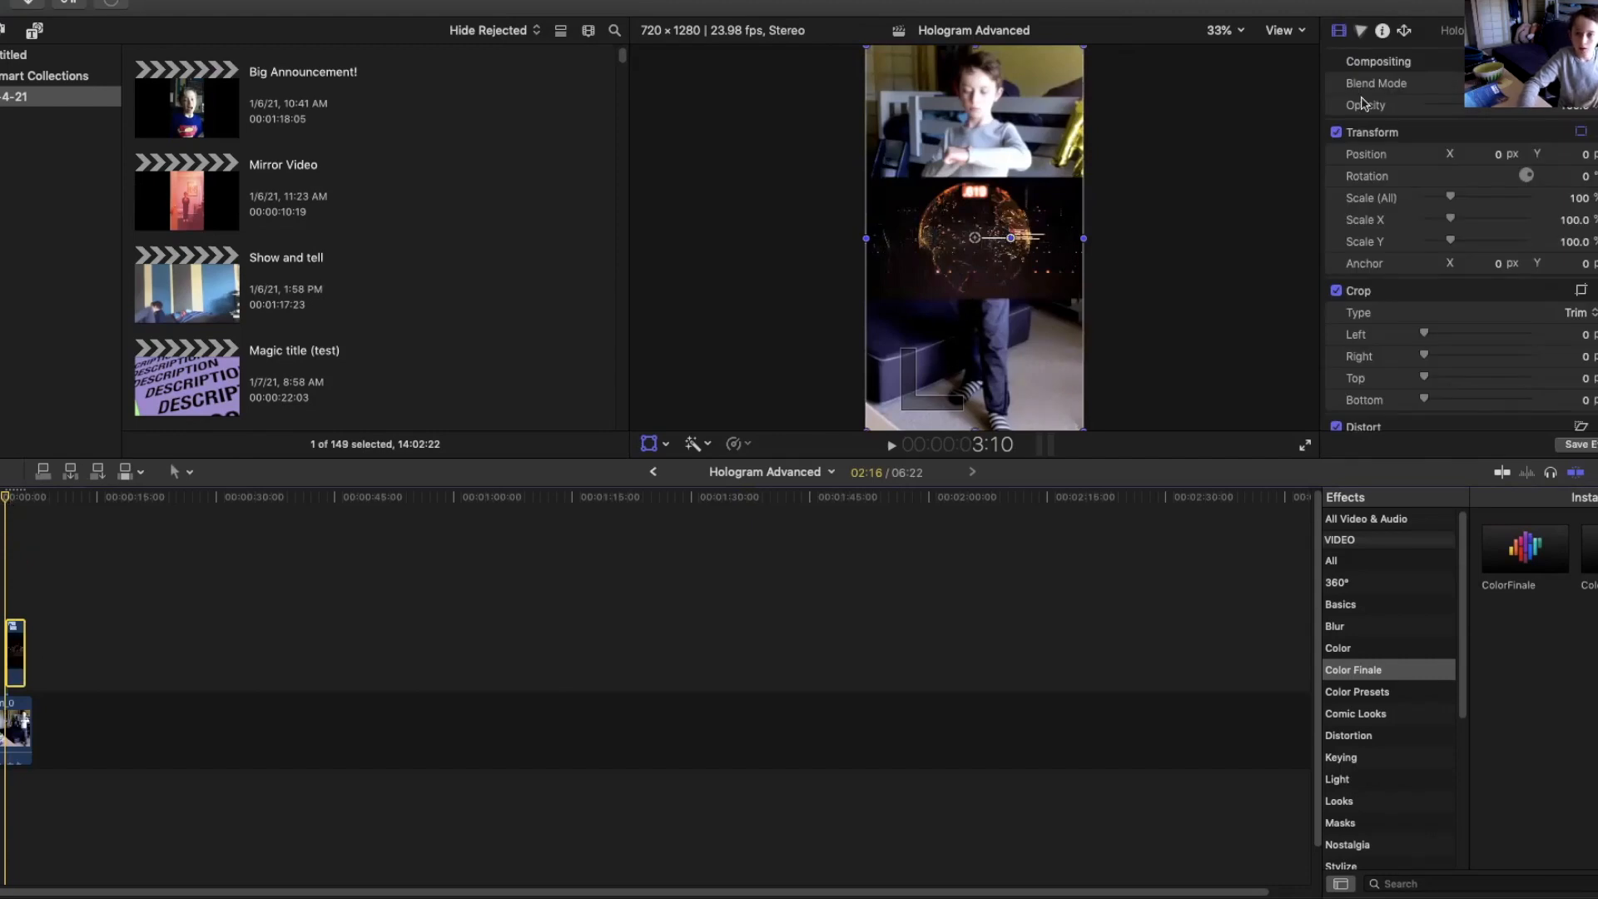
Set the compound clip's blend mode to Add and scale it to about 68%, moving it up above the boy's hands.
left_click(1578, 84)
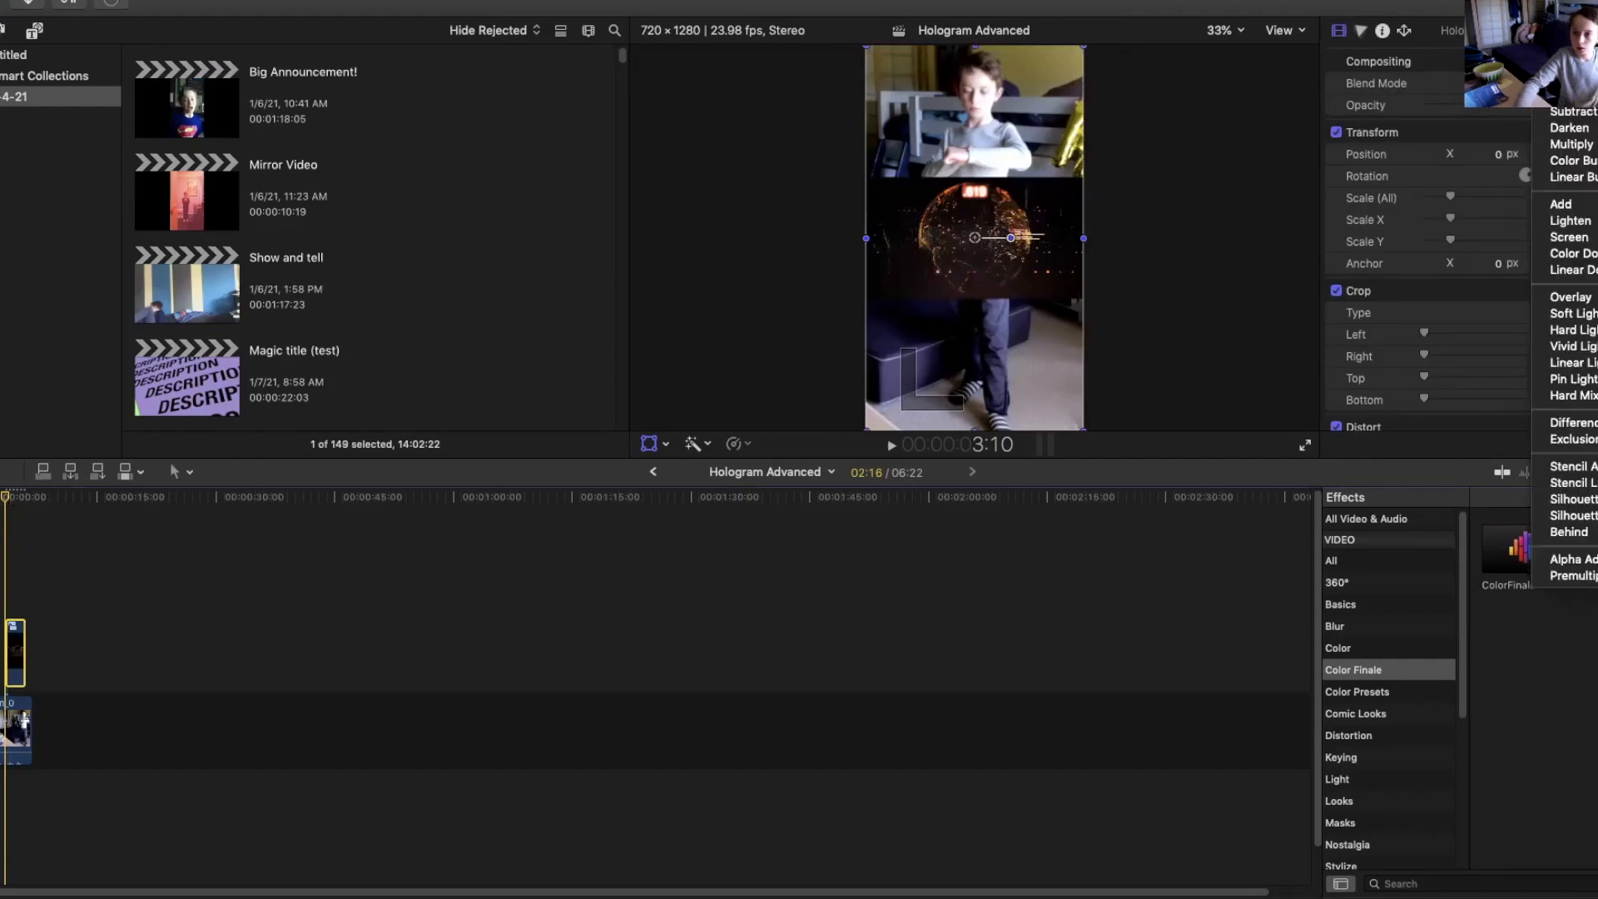
left_click(1561, 204)
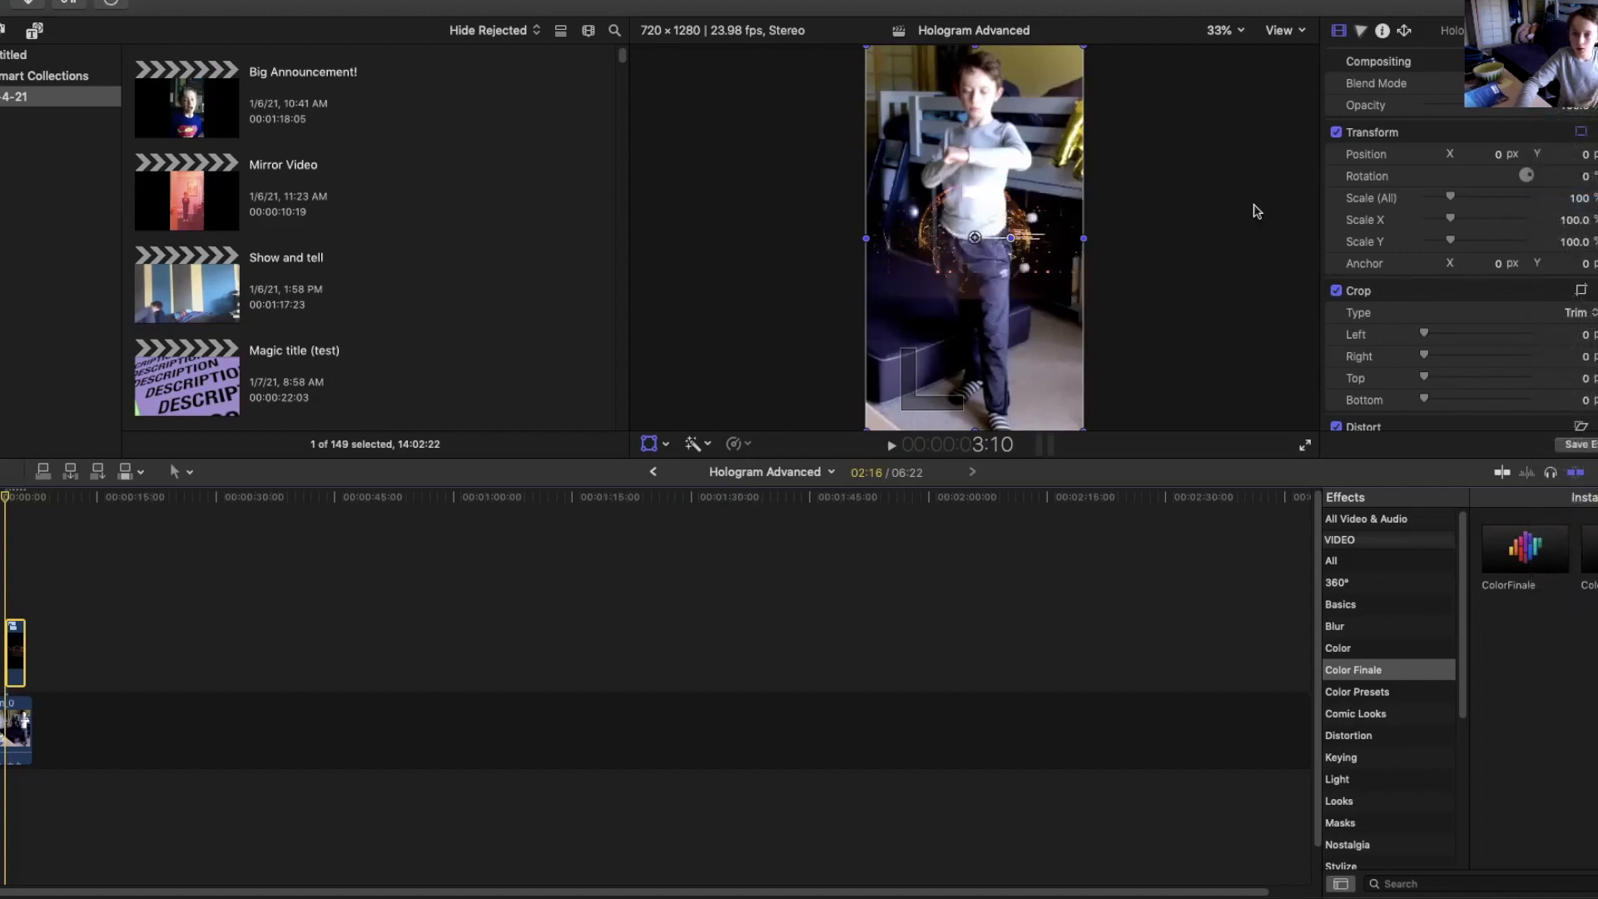
left_click_drag(868, 50, 900, 107)
left_click_drag(974, 238, 968, 116)
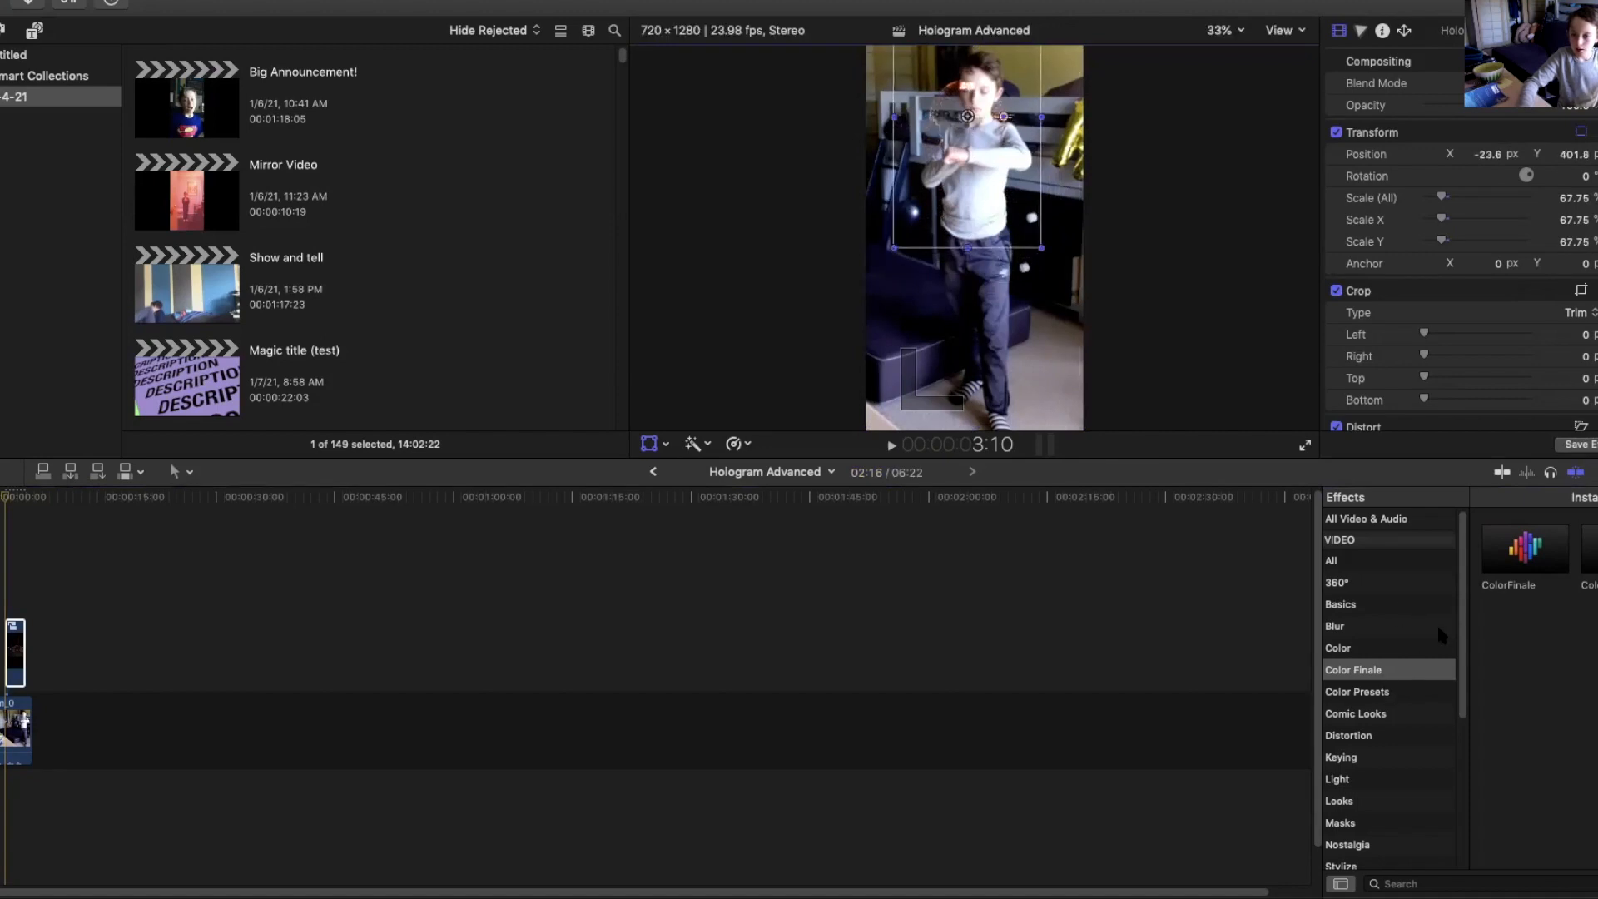
Search the effects for glow and apply the Glow effect to the compound clip.
scroll(1467, 620, "down", 10)
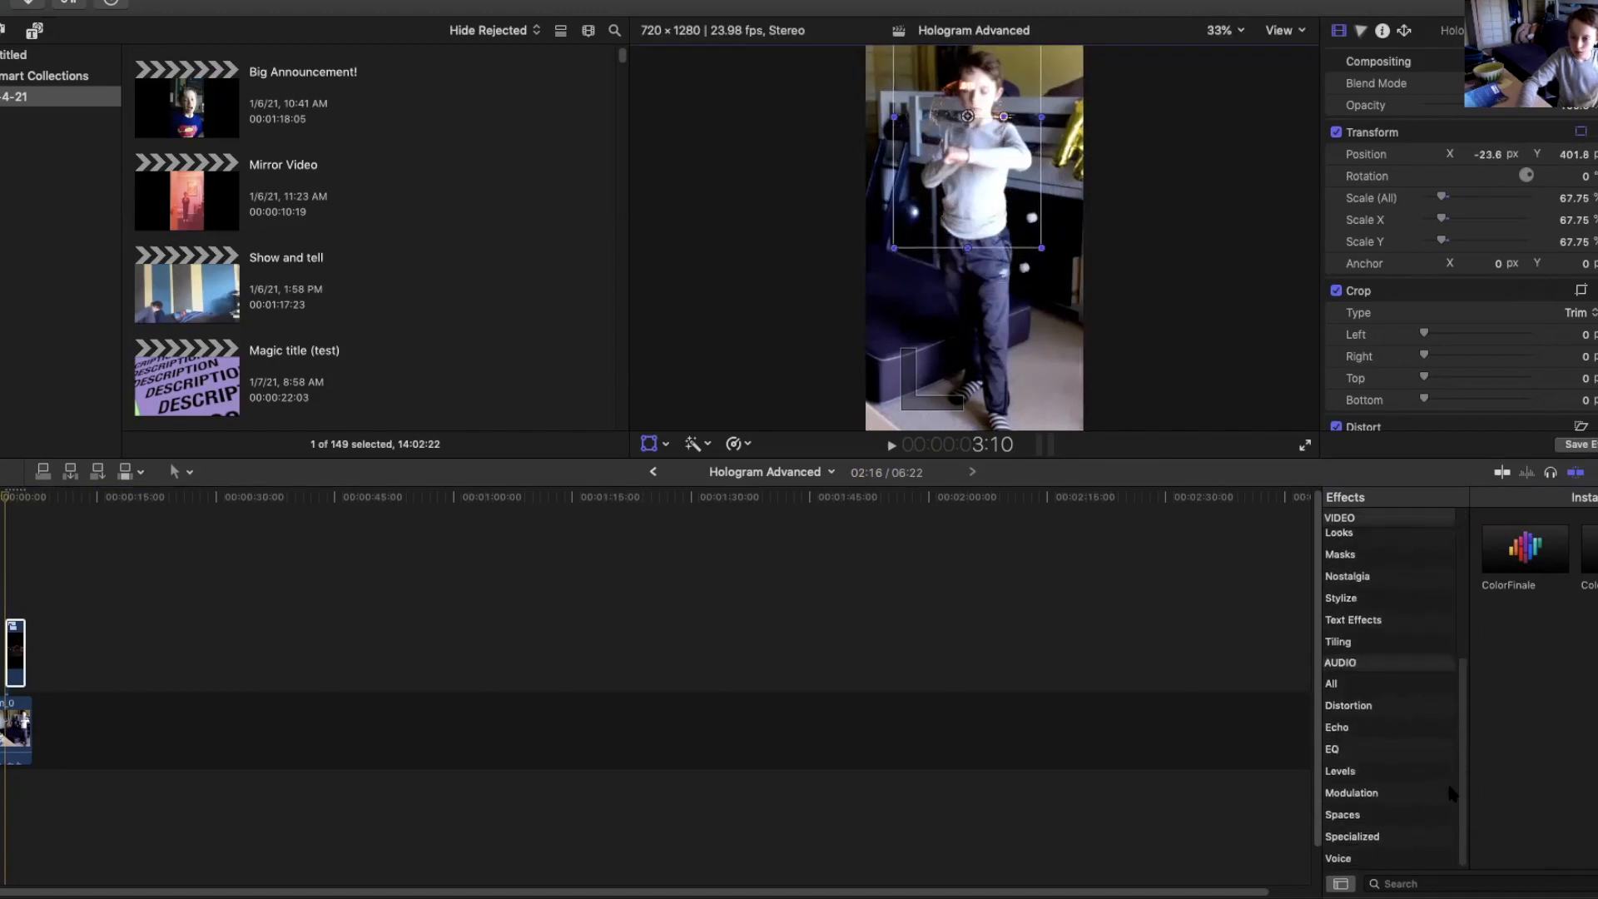
scroll(1423, 573, "up", 10)
left_click(1395, 649)
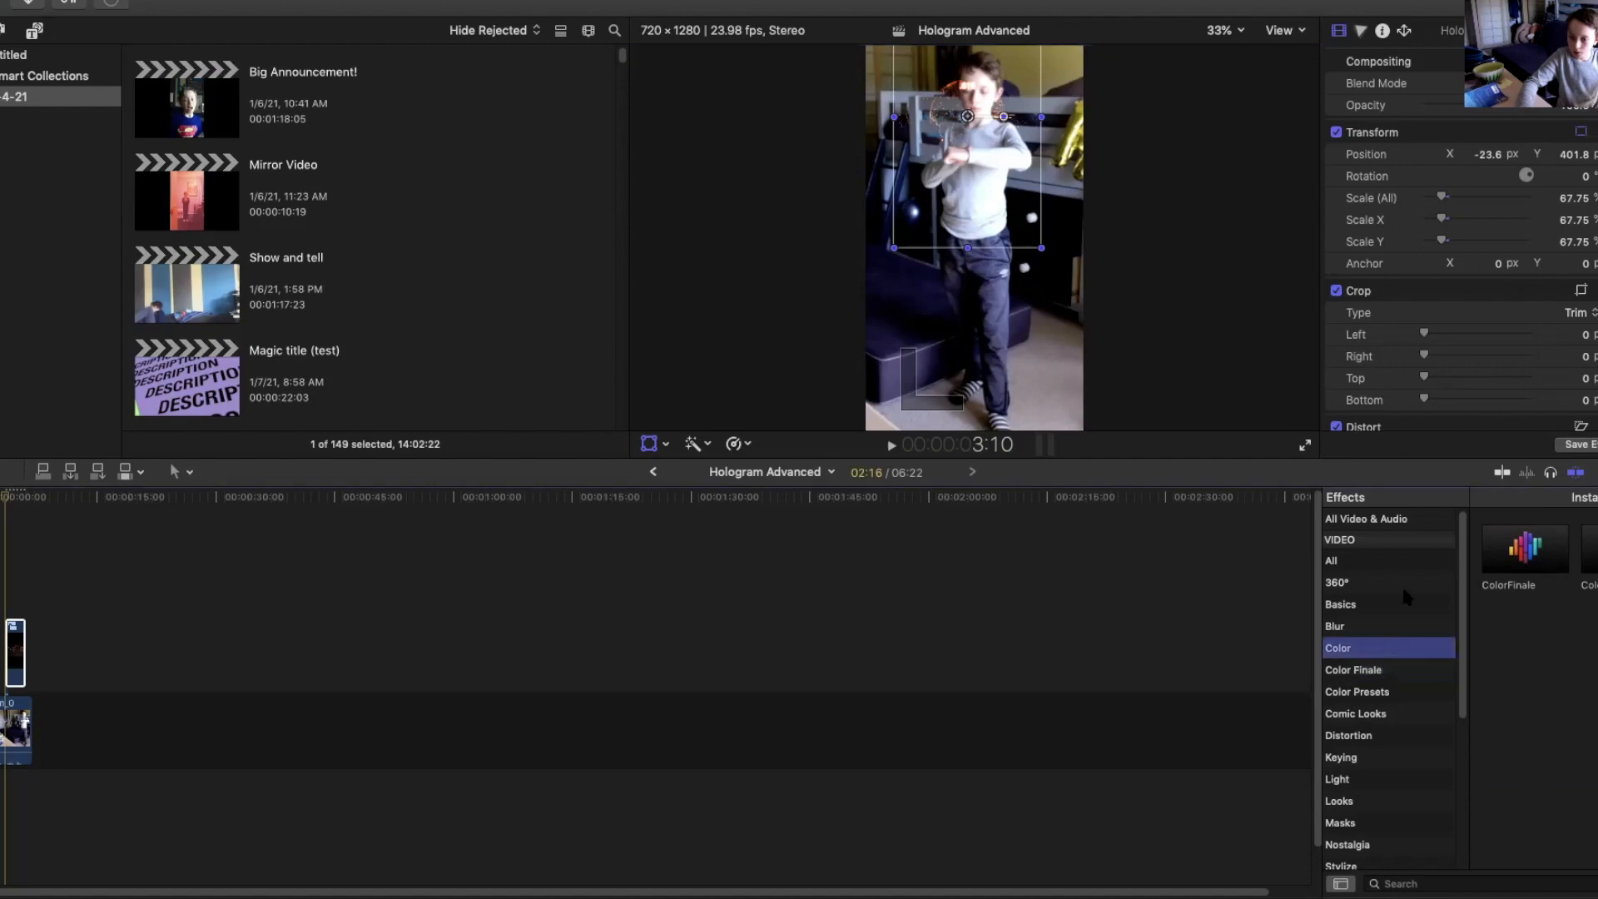
left_click(1358, 518)
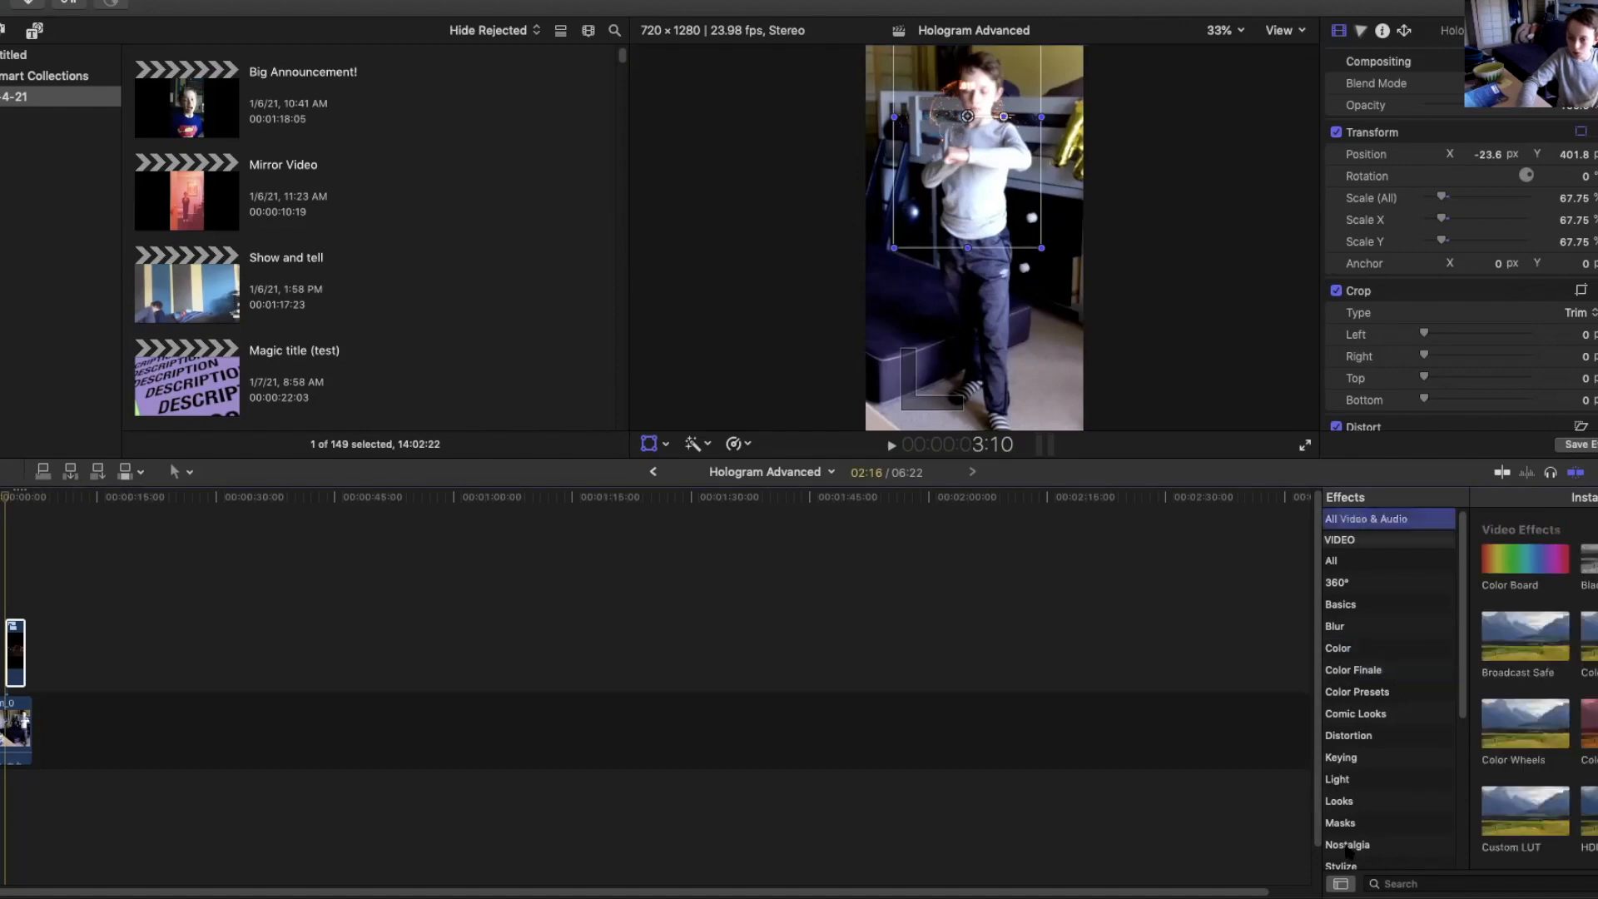
left_click(1420, 883)
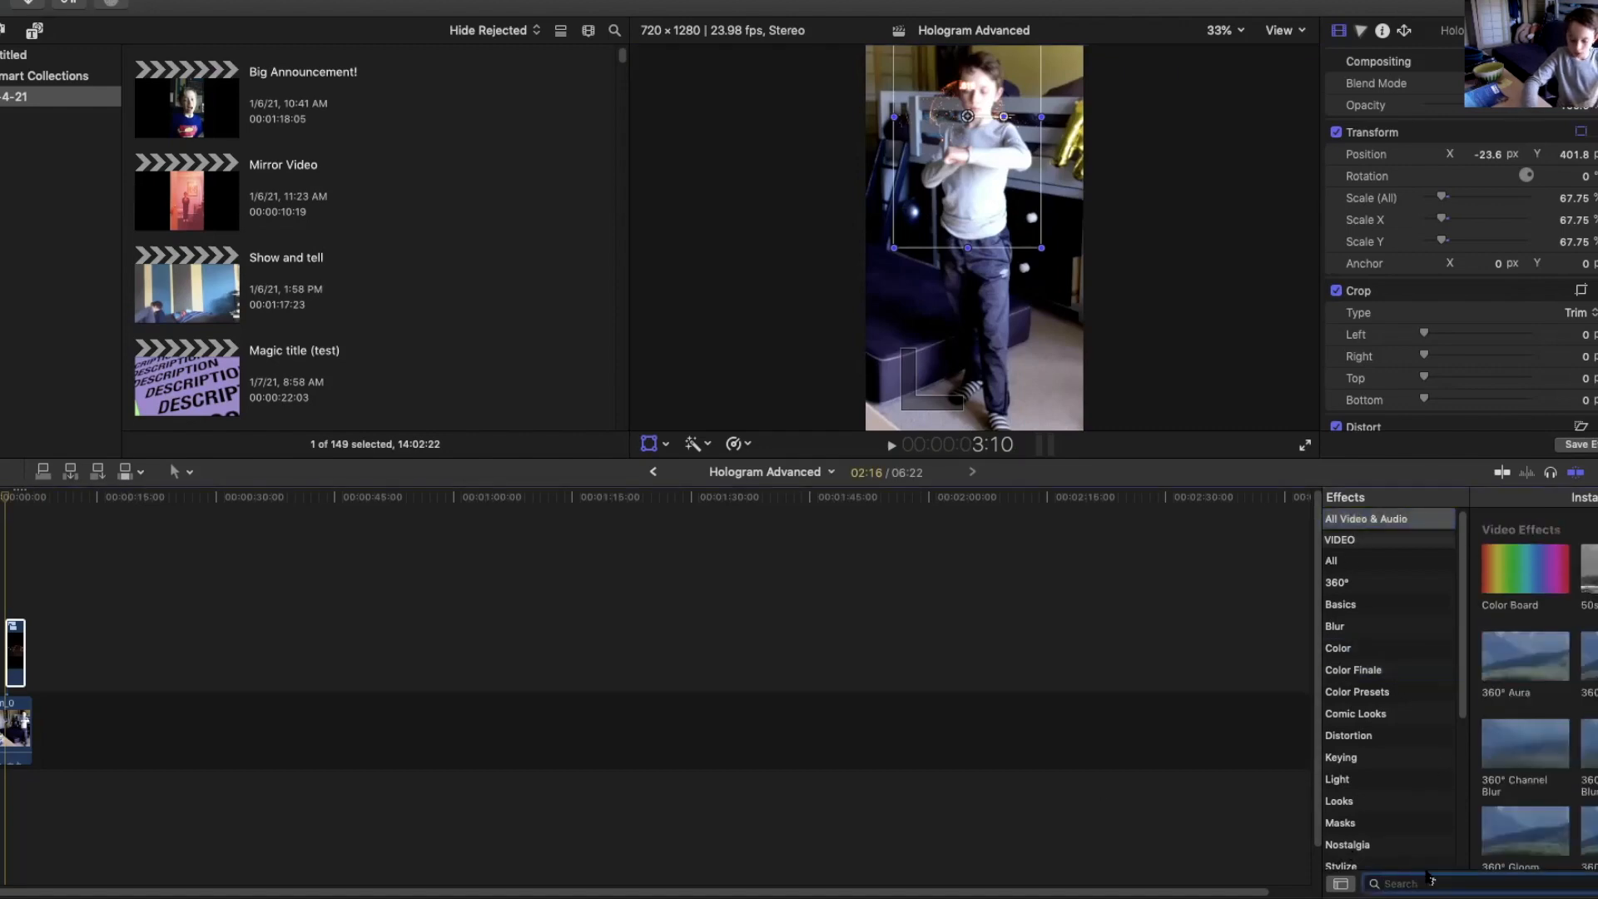
left_click_drag(1520, 568, 17, 645)
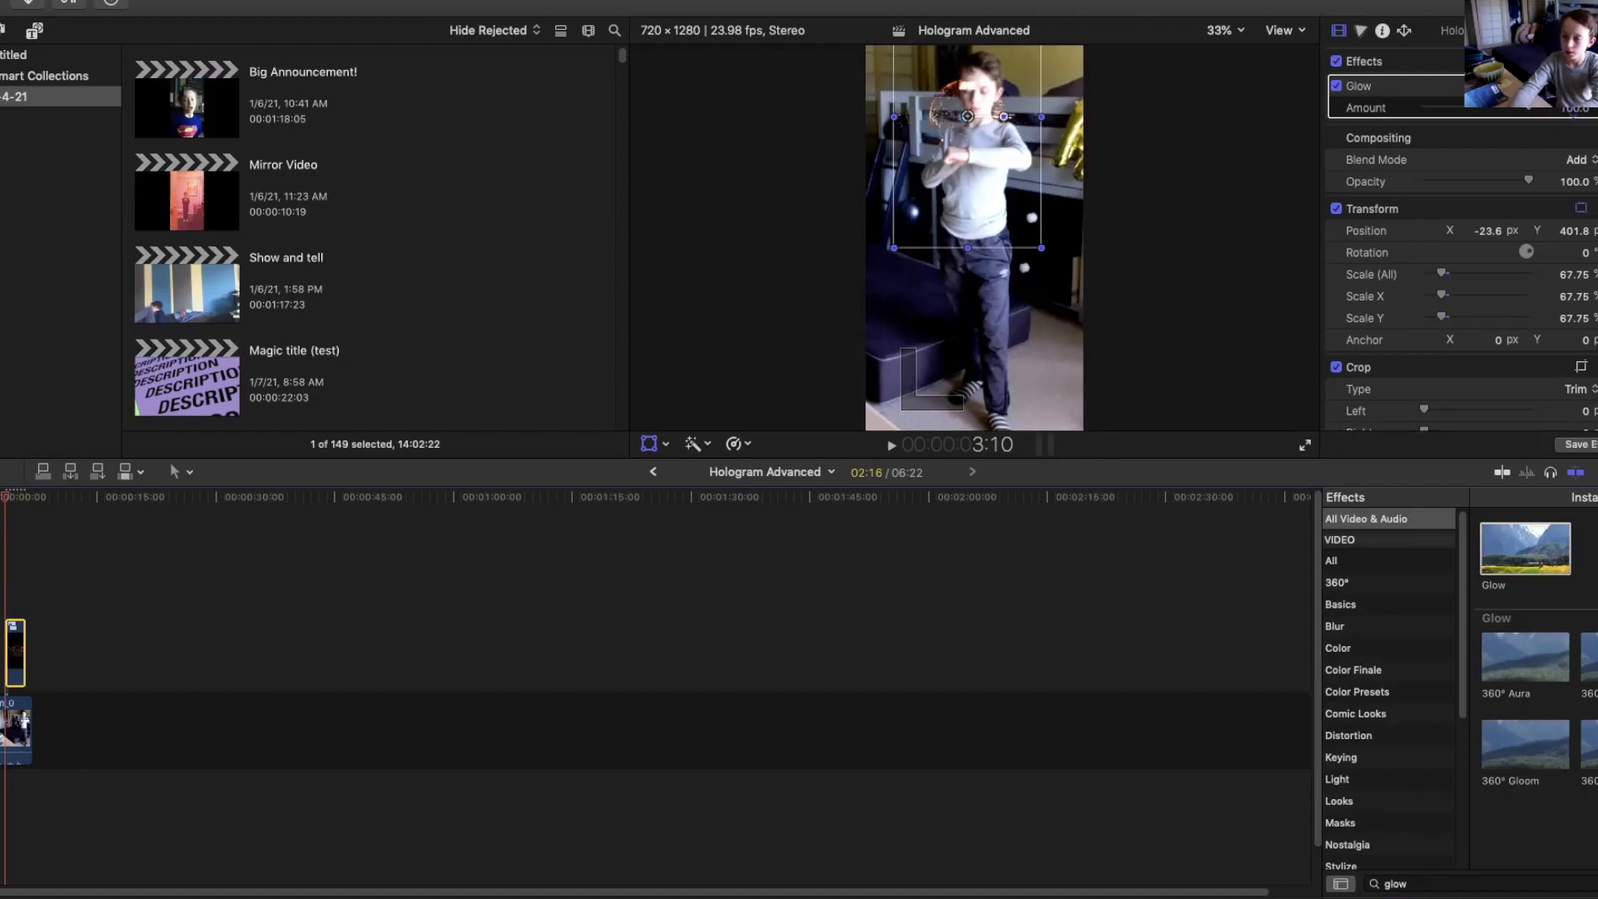
Open the compound clip and add a Custom generator beneath the two hologram clips.
double_click(18, 645)
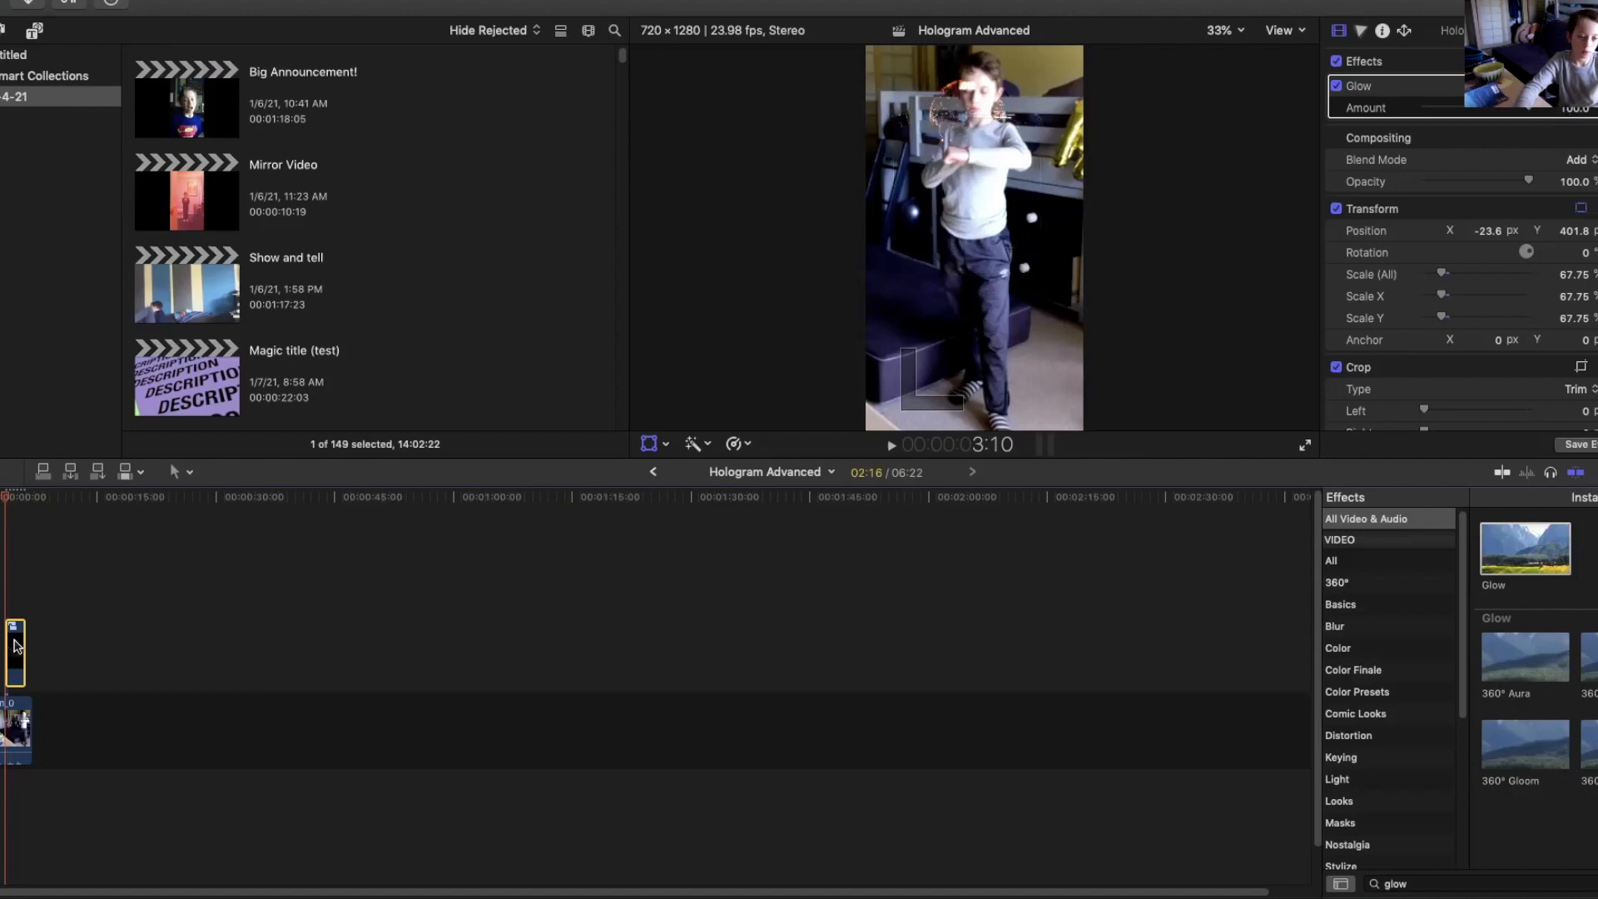
key("space")
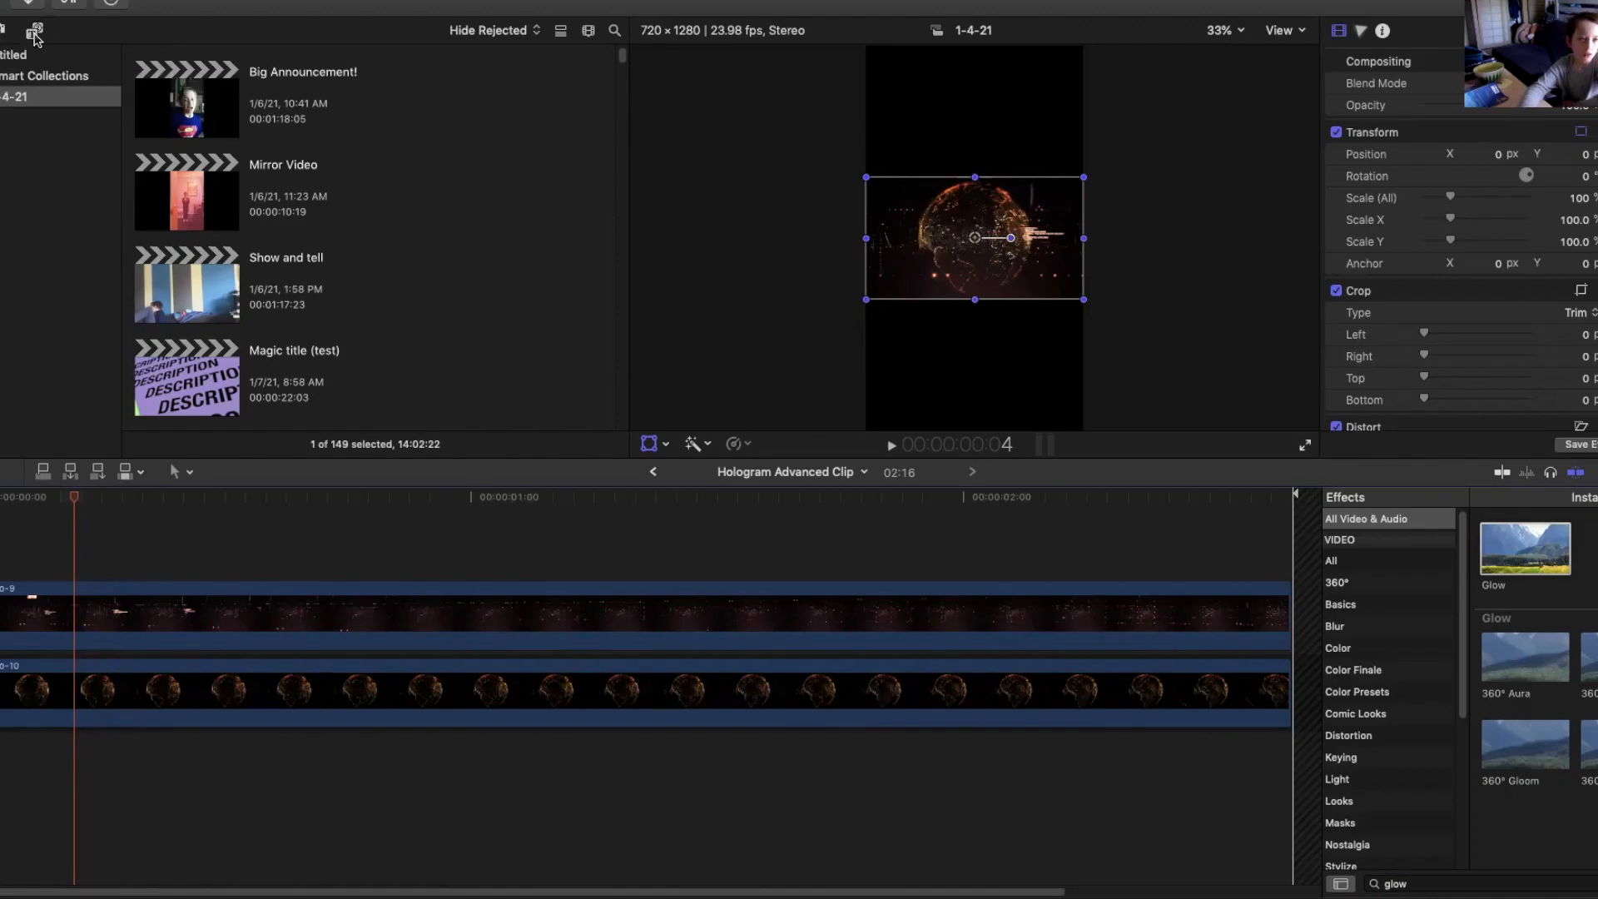
key("alt+super+1")
left_click(25, 308)
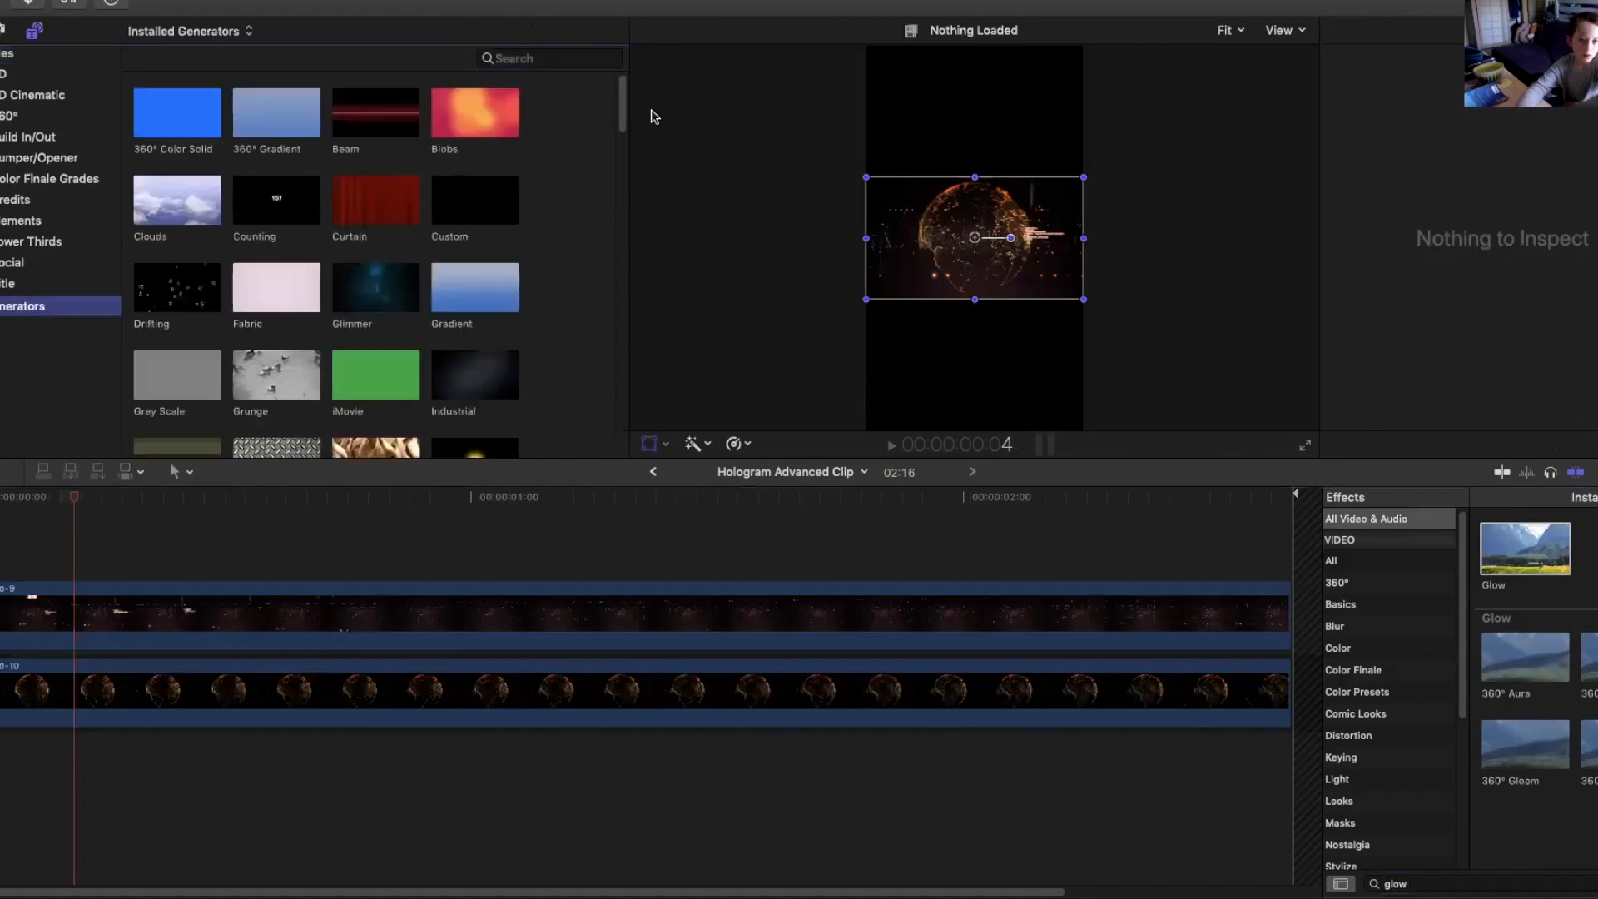
mouse_move(625, 107)
left_mouse_down()
mouse_move(630, 175)
mouse_move(613, 107)
left_mouse_up()
left_click_drag(490, 207, 19, 784)
left_click_drag(135, 781, 119, 774)
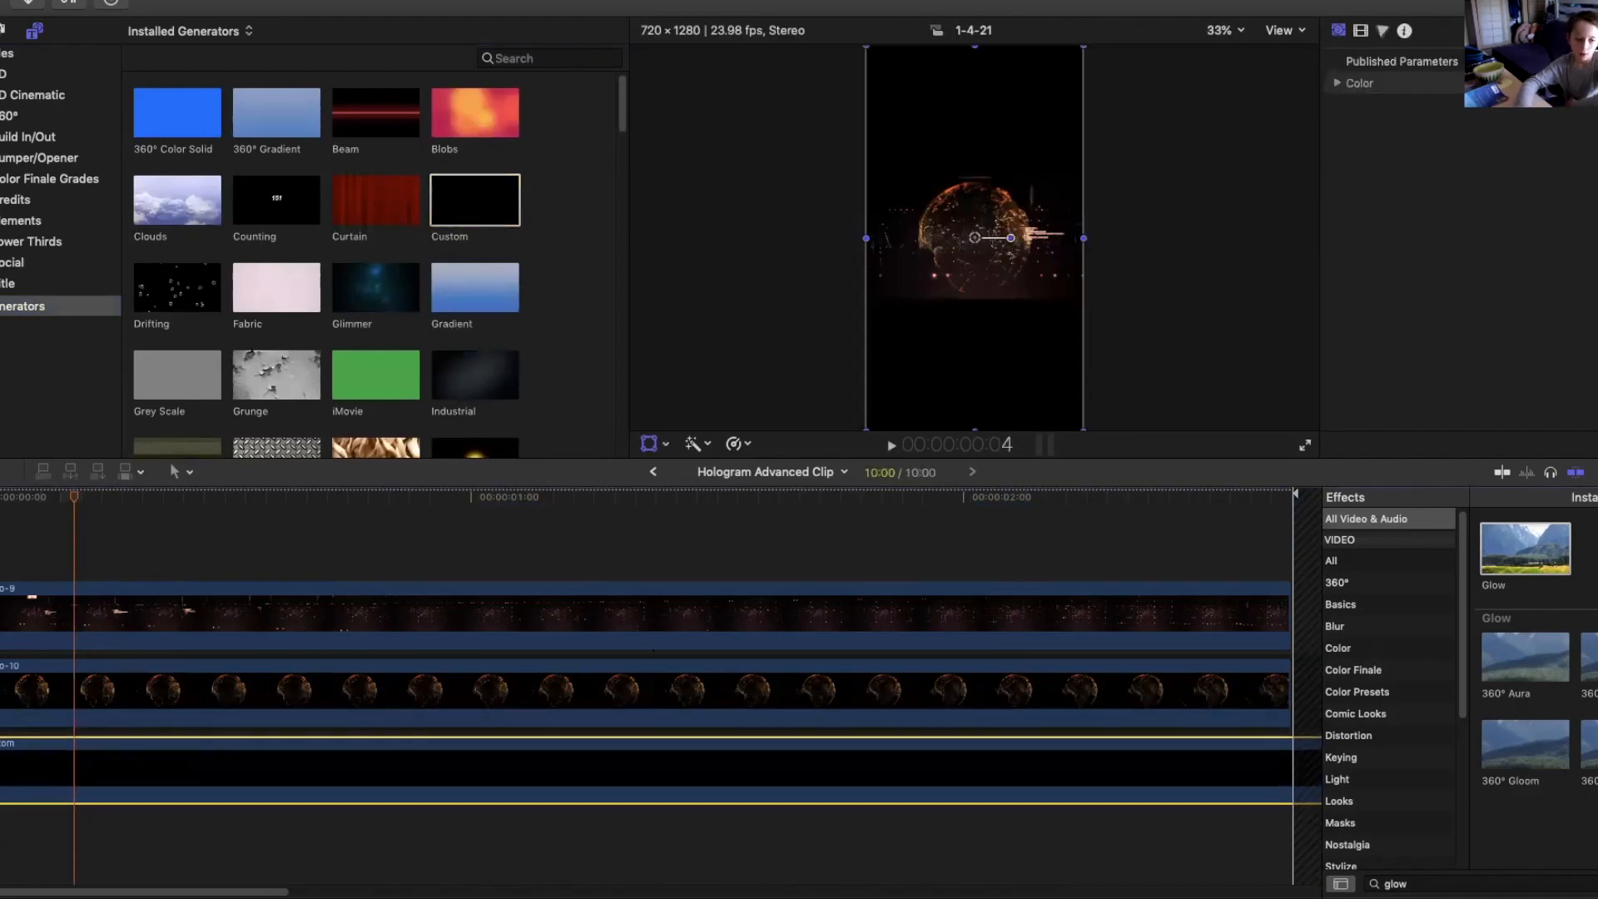
Trim the Custom generator inside the compound clip to end with the two hologram clips.
scroll(202, 886, "right", 8)
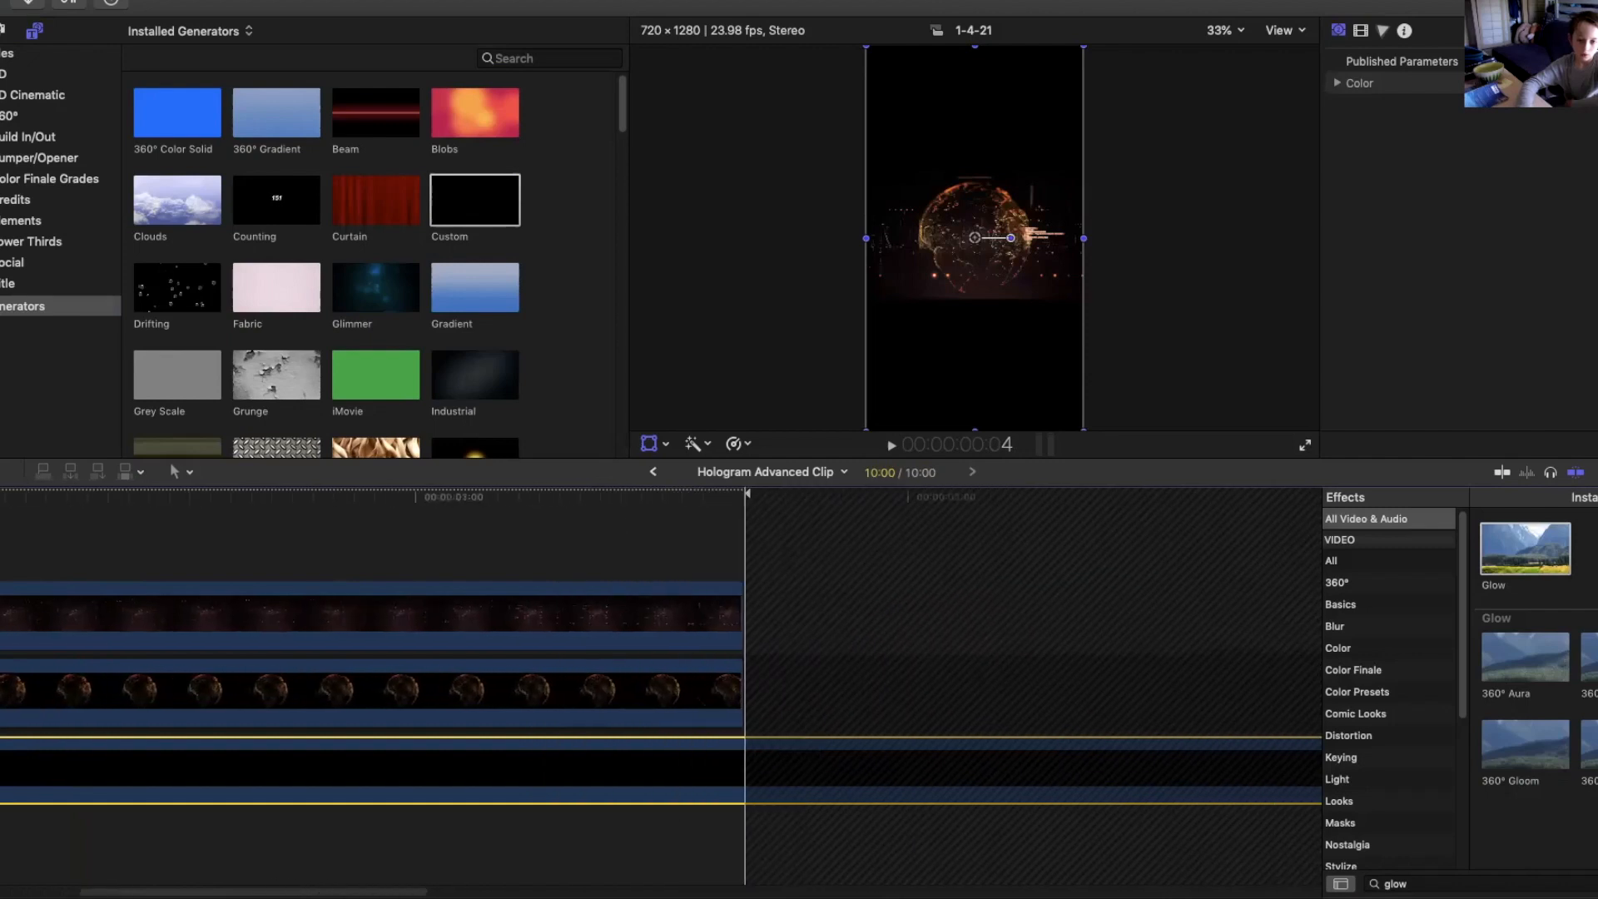
scroll(689, 869, "right", 2)
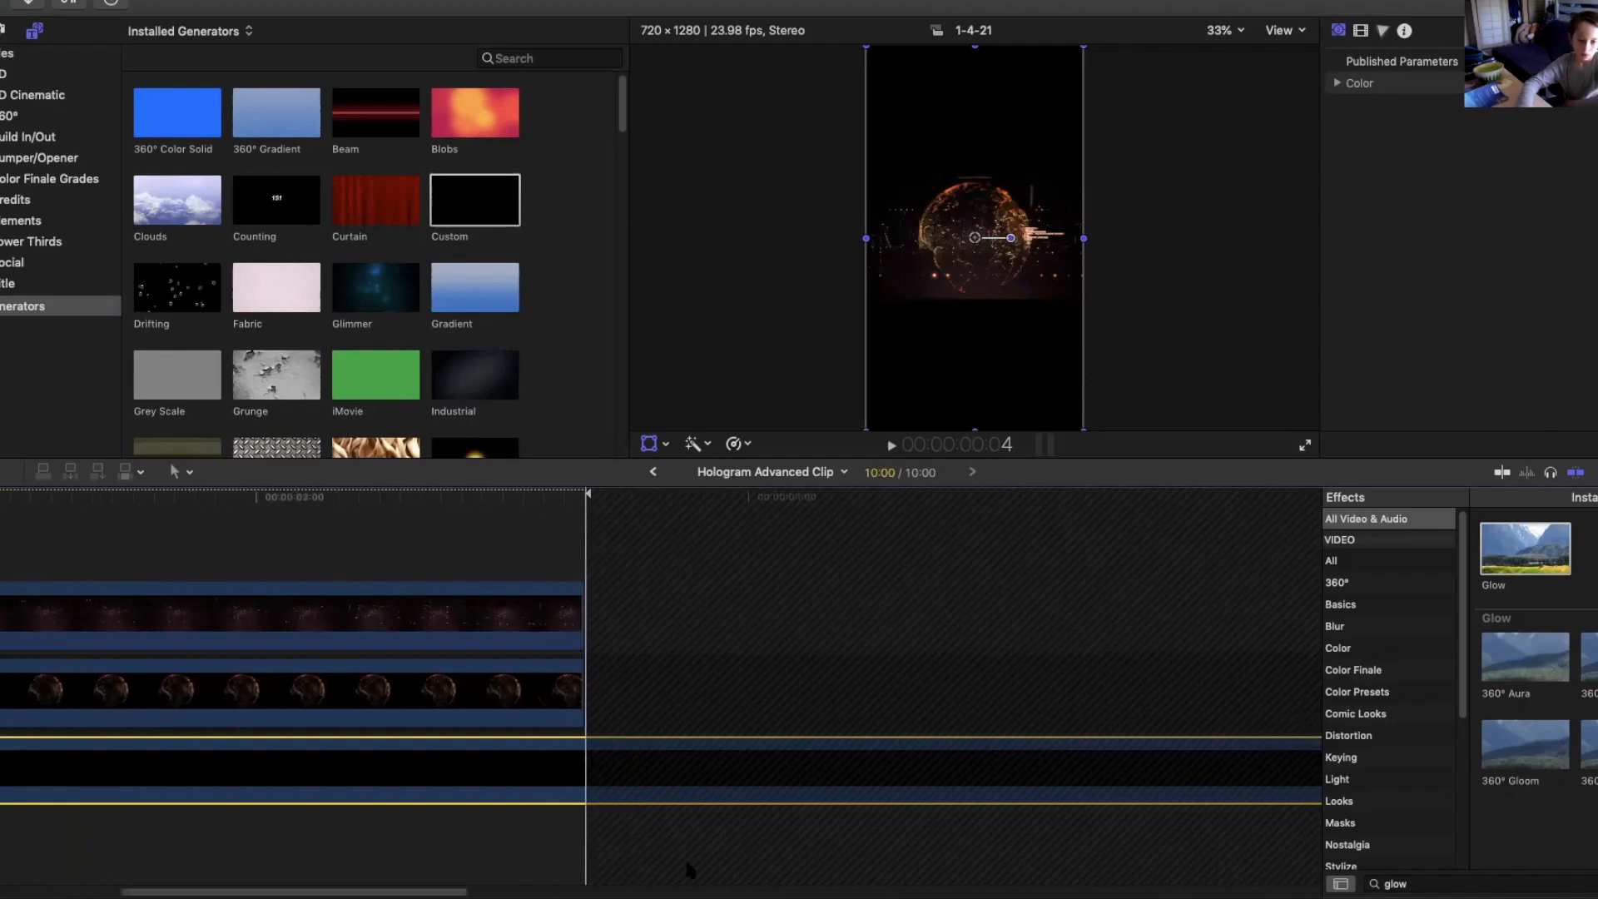
key("super+b")
left_click(640, 779)
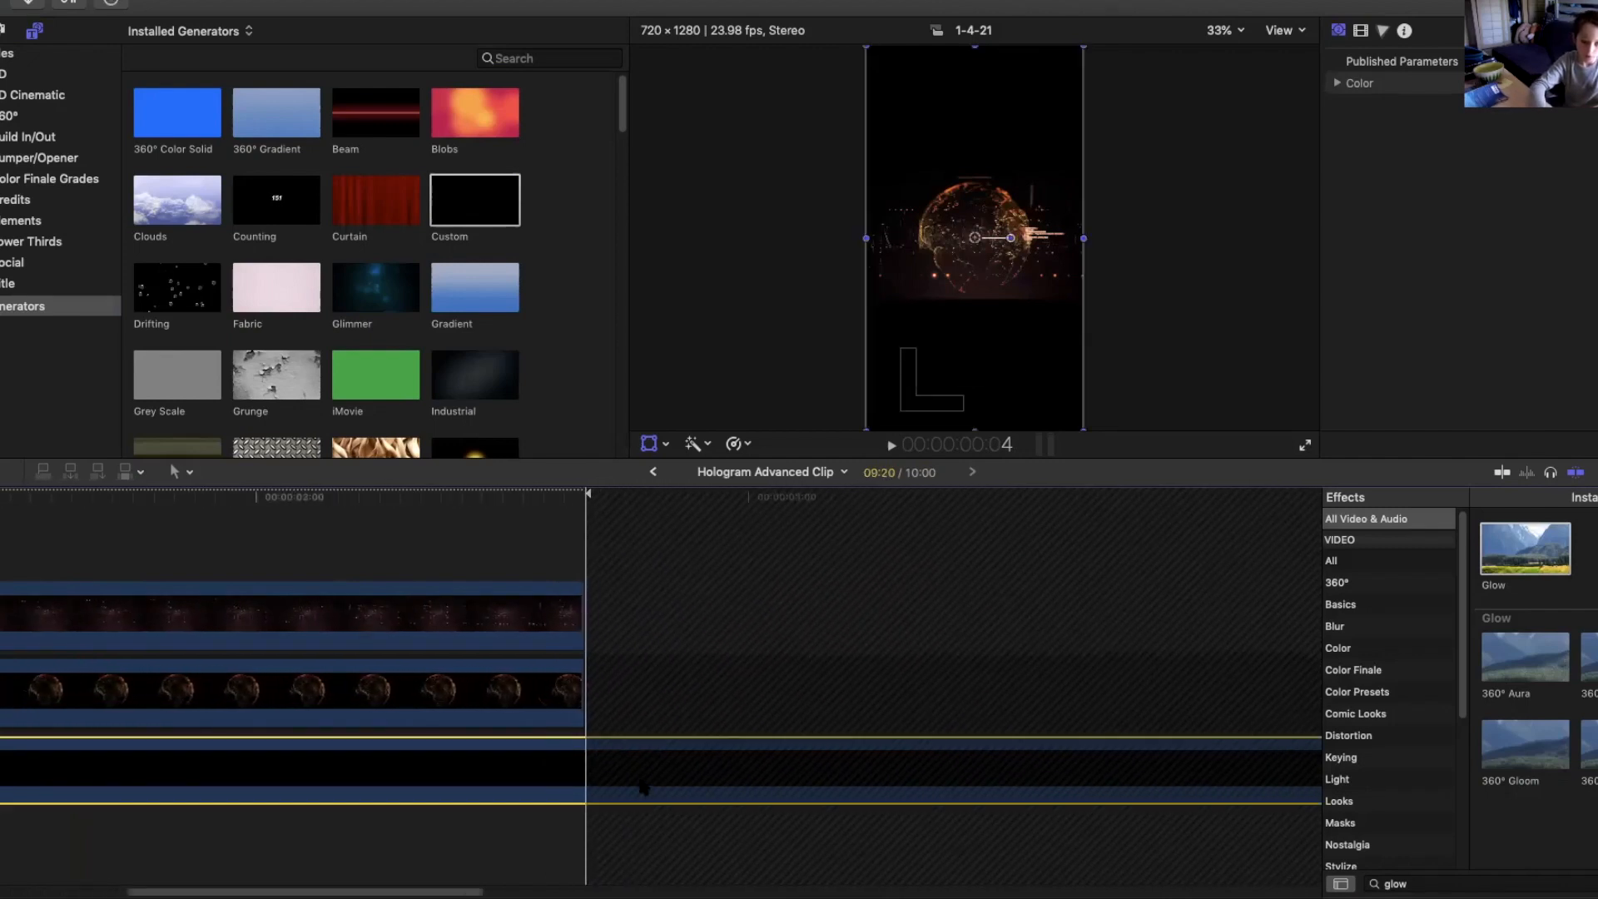
scroll(333, 865, "left", 10)
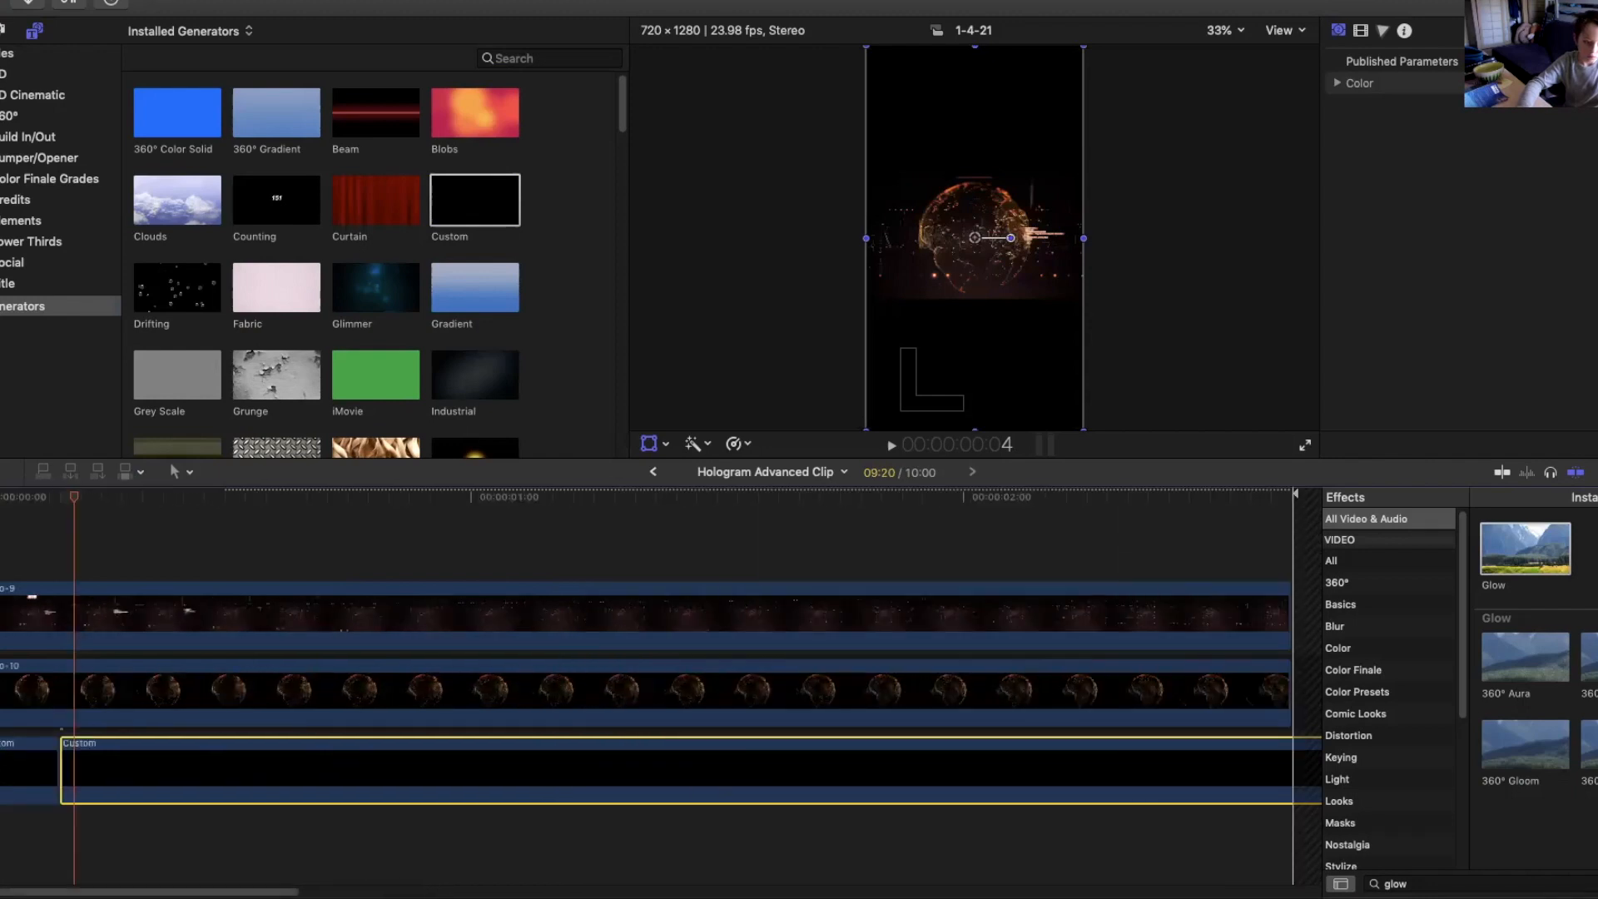
left_click(30, 765)
key("Delete")
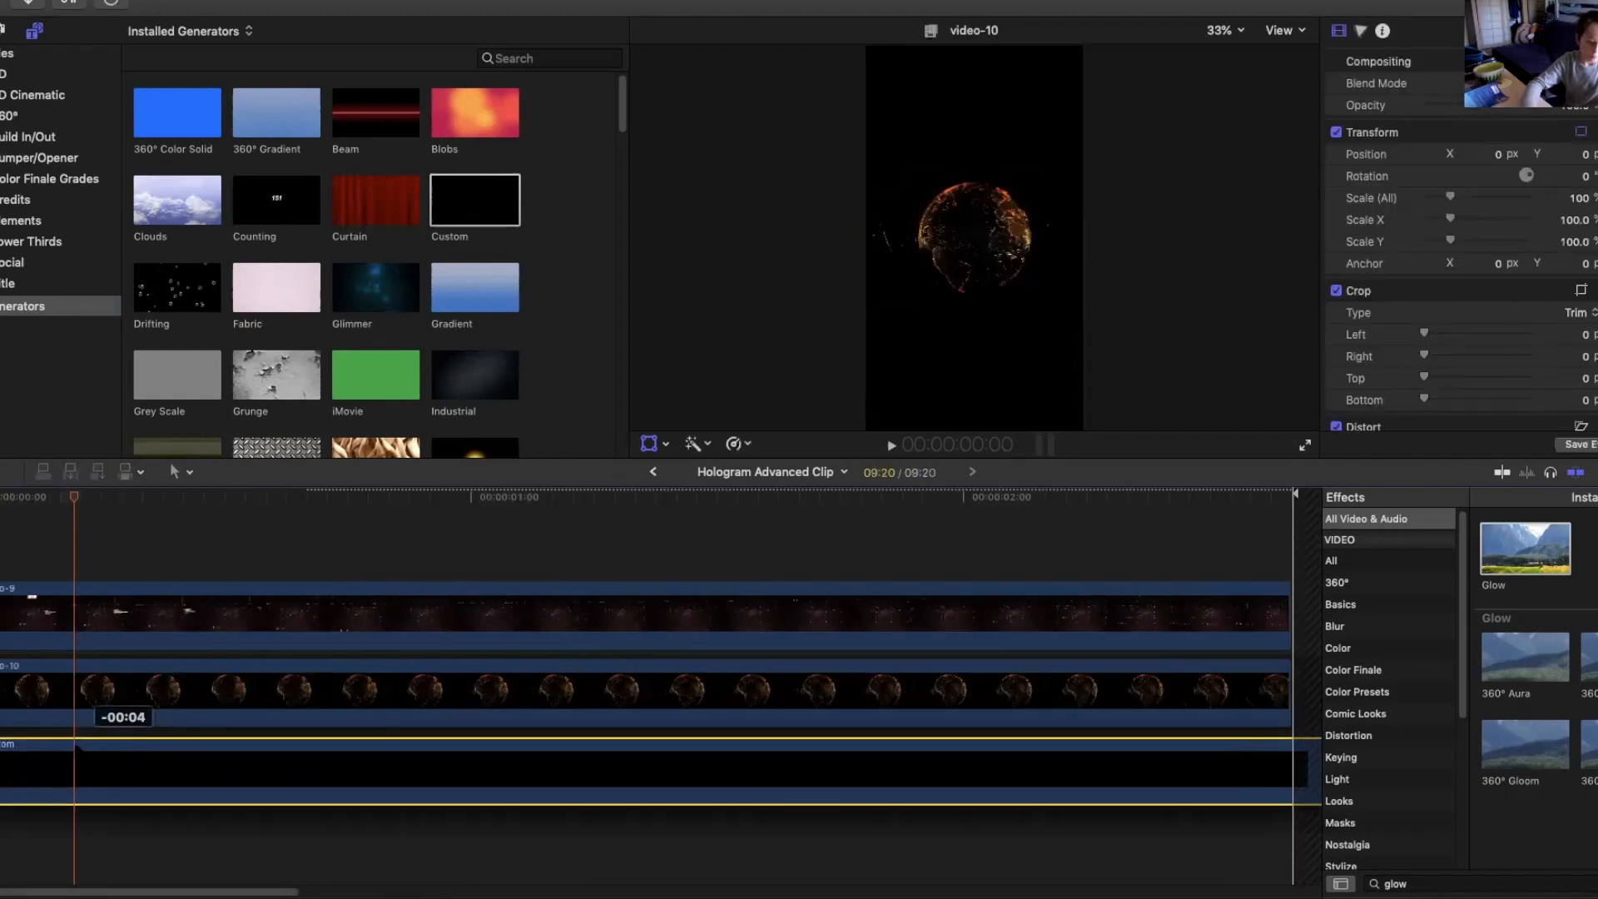
Set the Custom generator's color to orange.
left_click(54, 746)
left_click_drag(74, 498, 288, 506)
left_click_drag(593, 541, 882, 639)
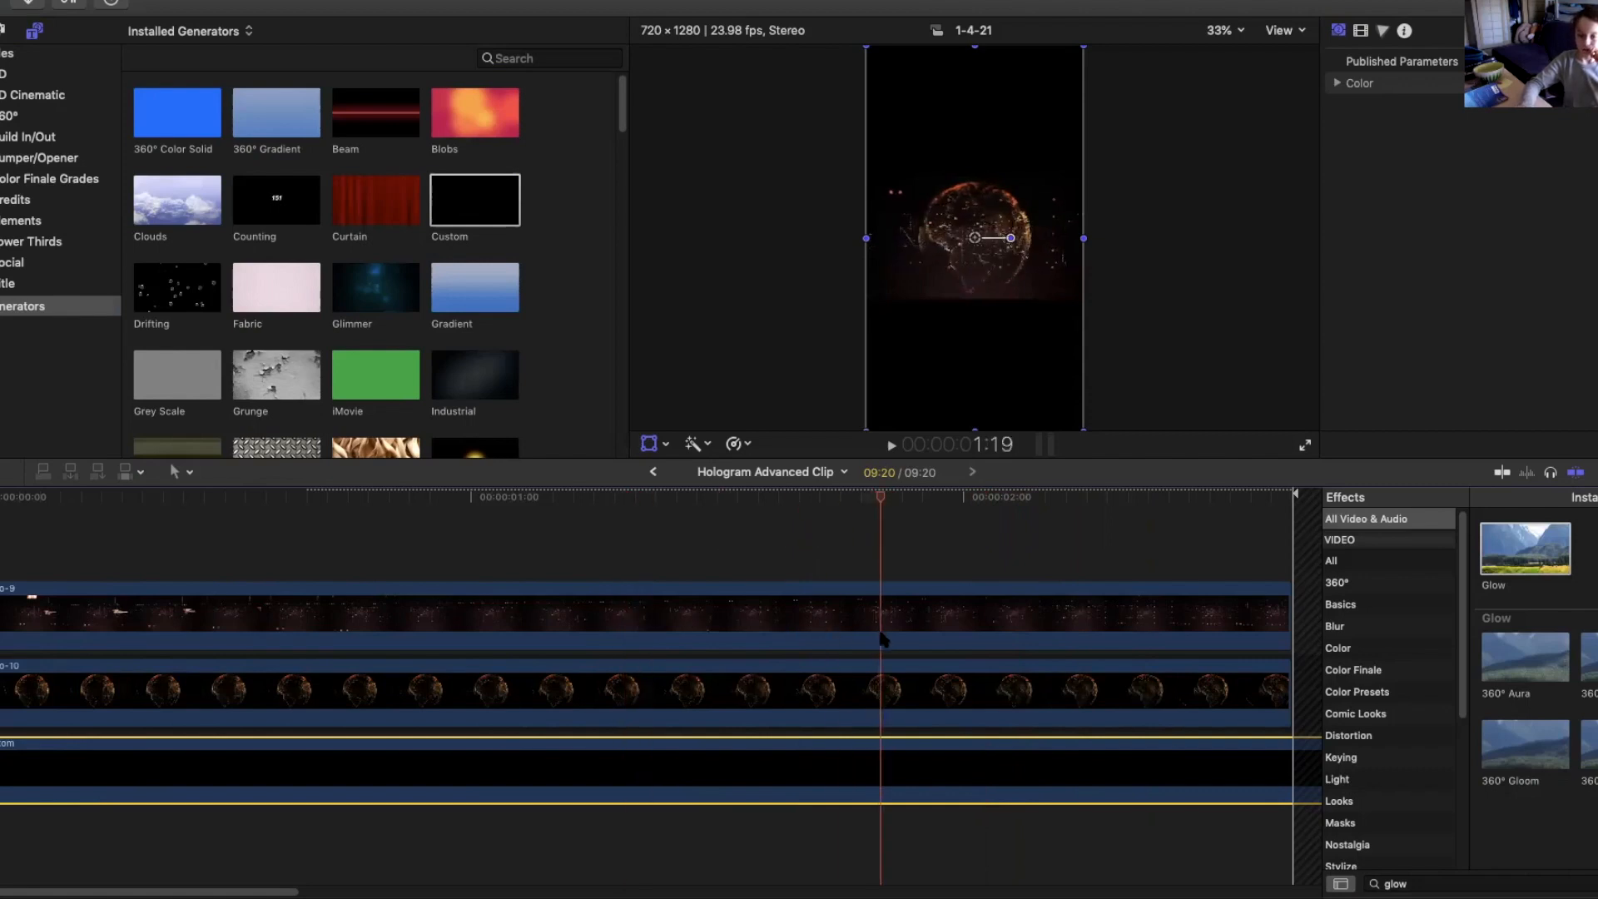
left_click_drag(886, 476, 881, 542)
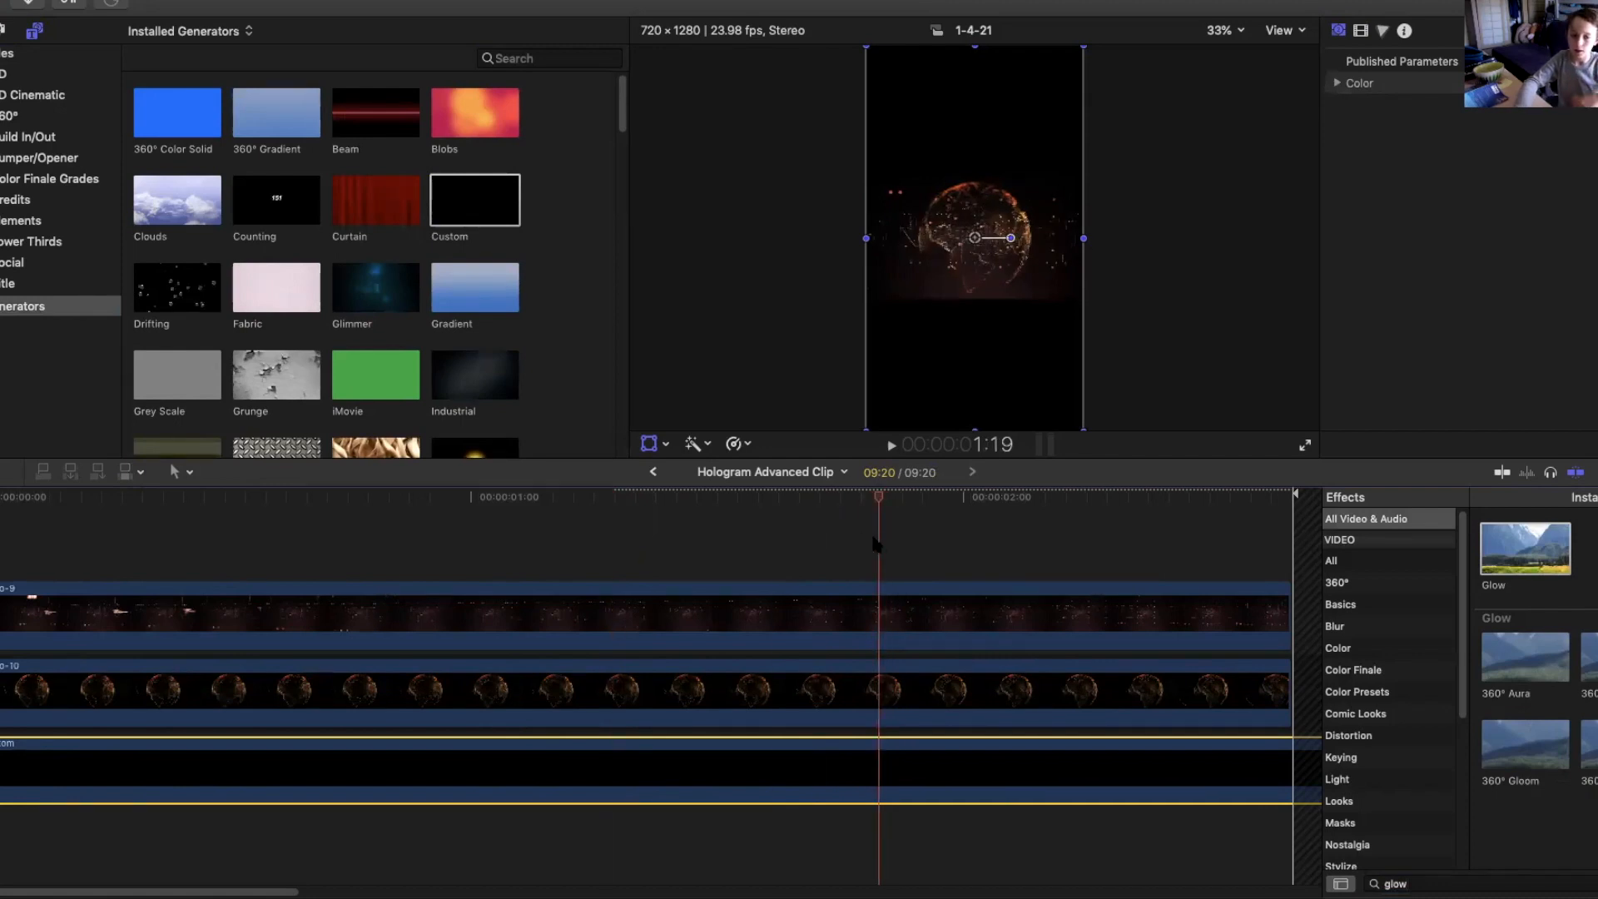
left_click(1588, 83)
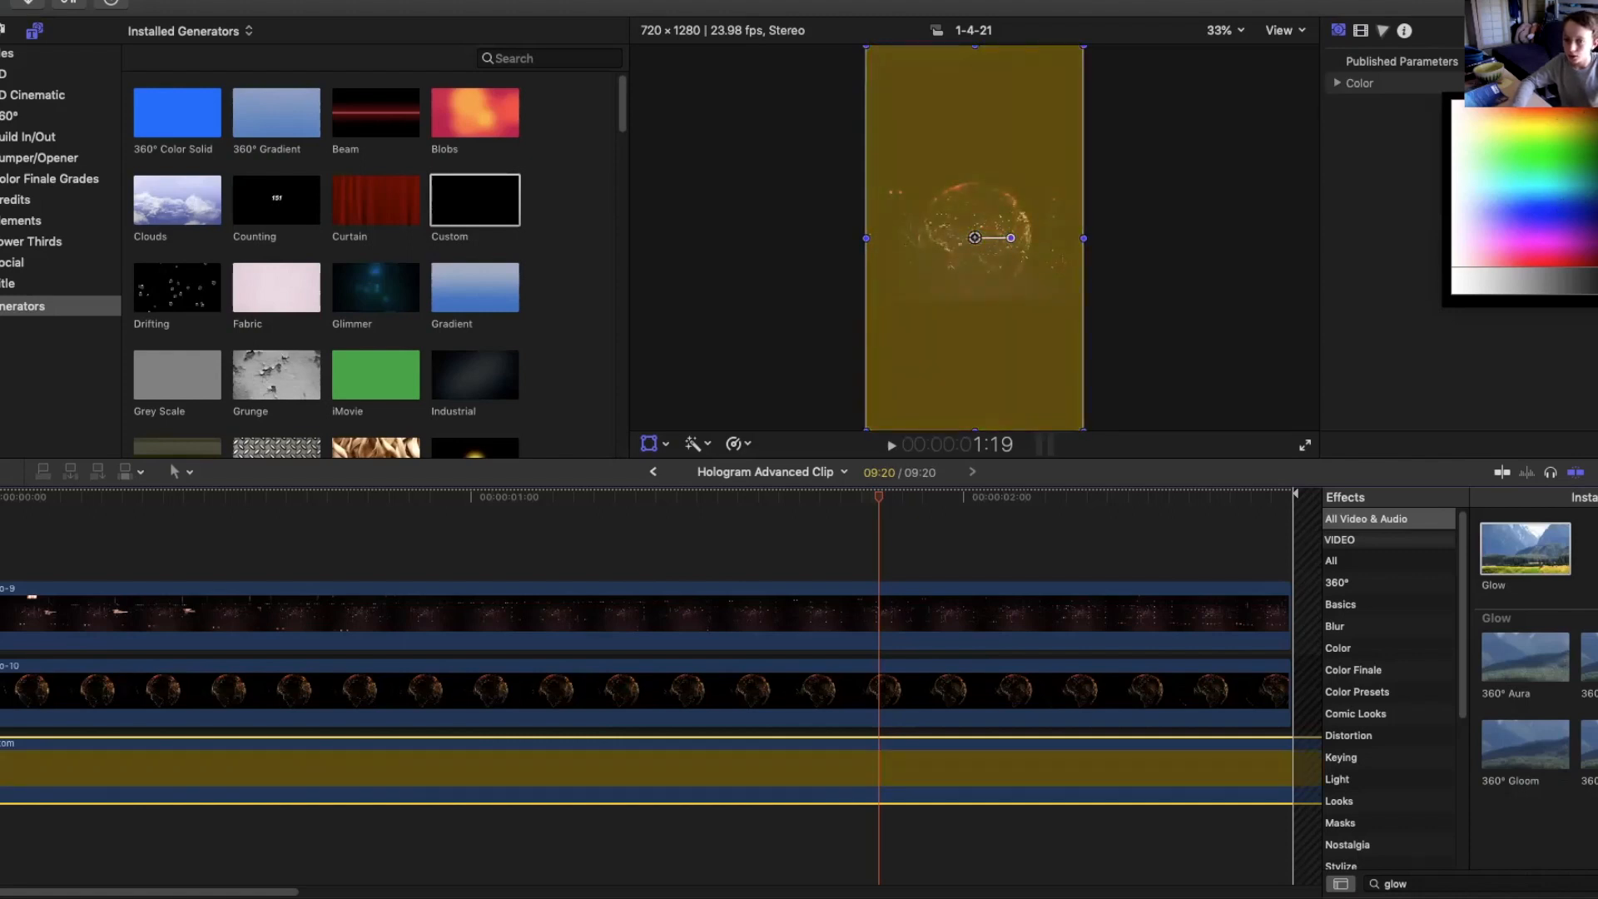
left_click(1584, 113)
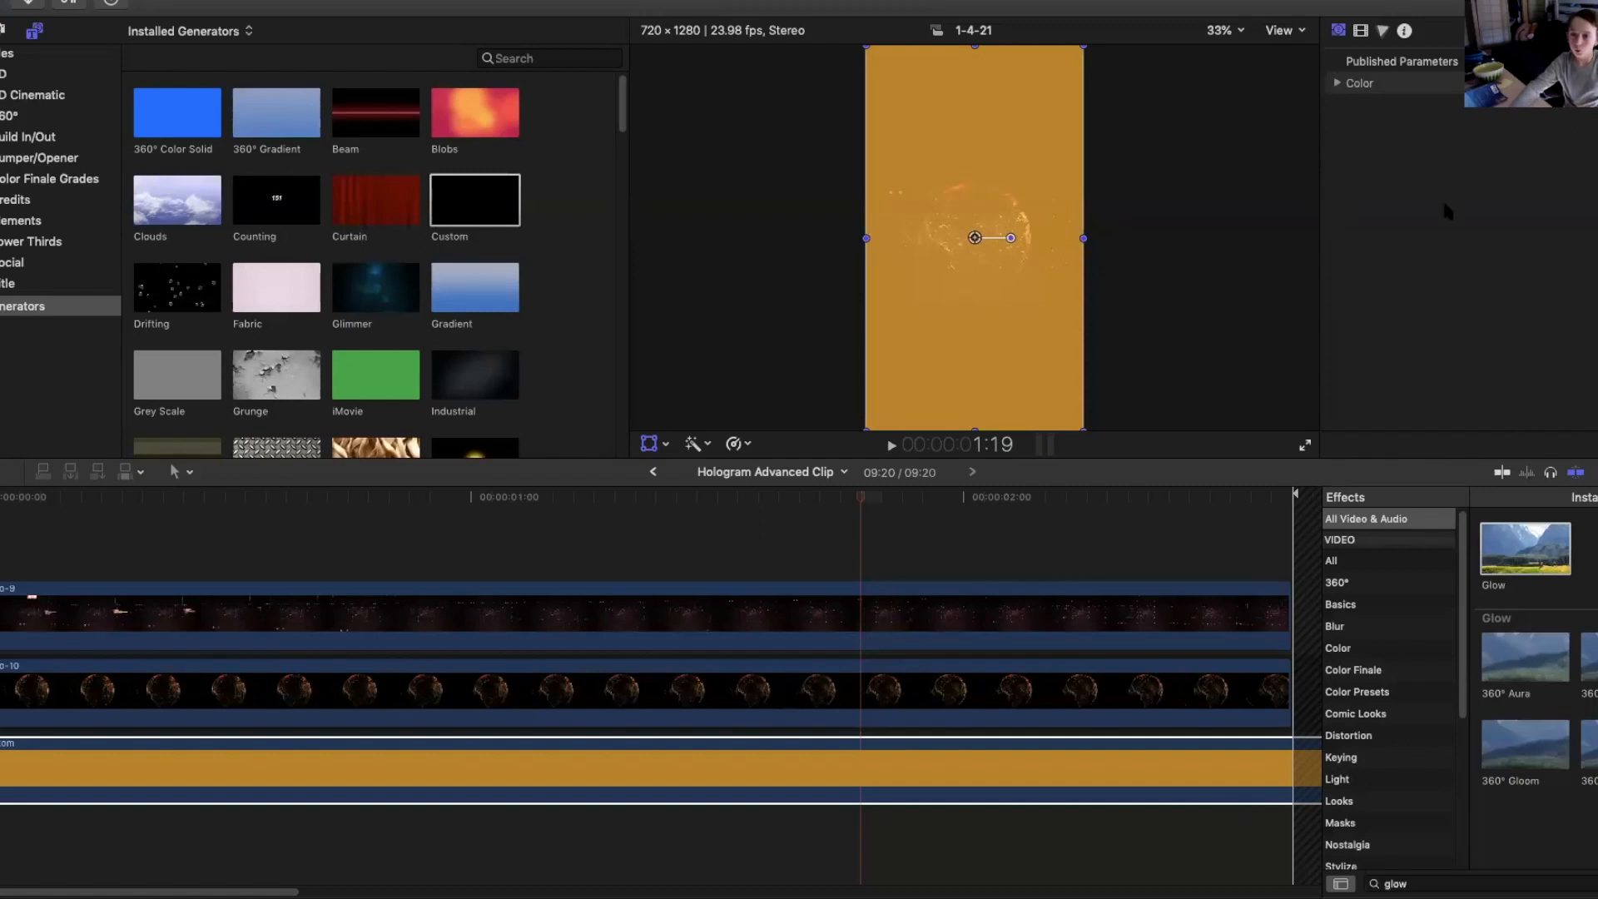
Lower the Custom generator's opacity slightly.
left_click_drag(858, 496, 887, 512)
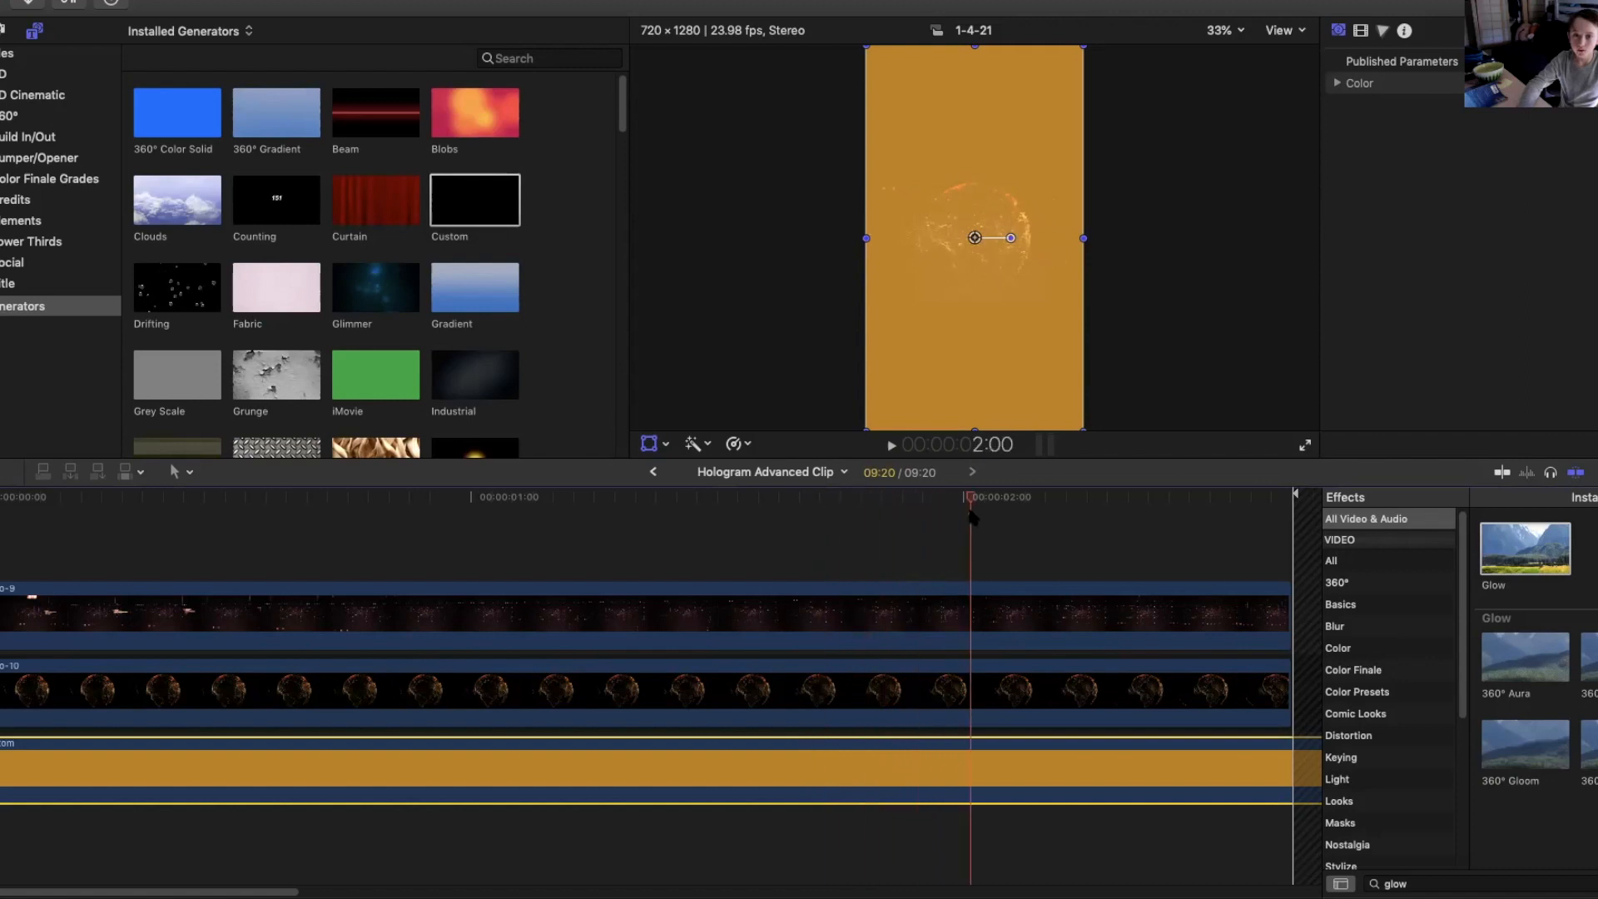
left_click(1361, 30)
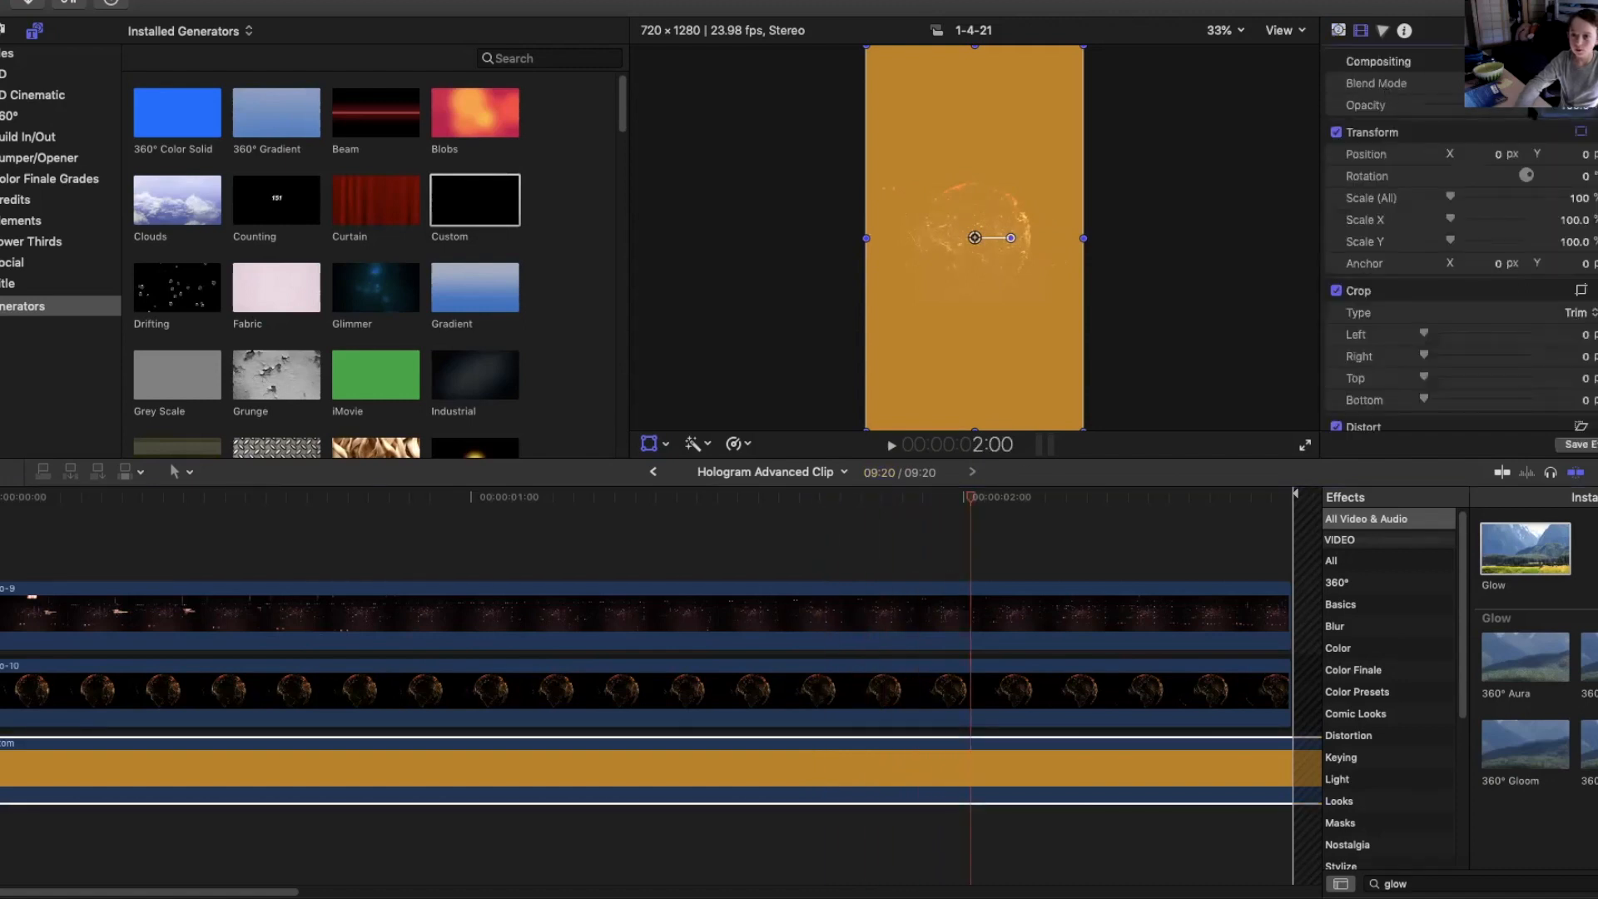
left_click_drag(1473, 112, 1460, 109)
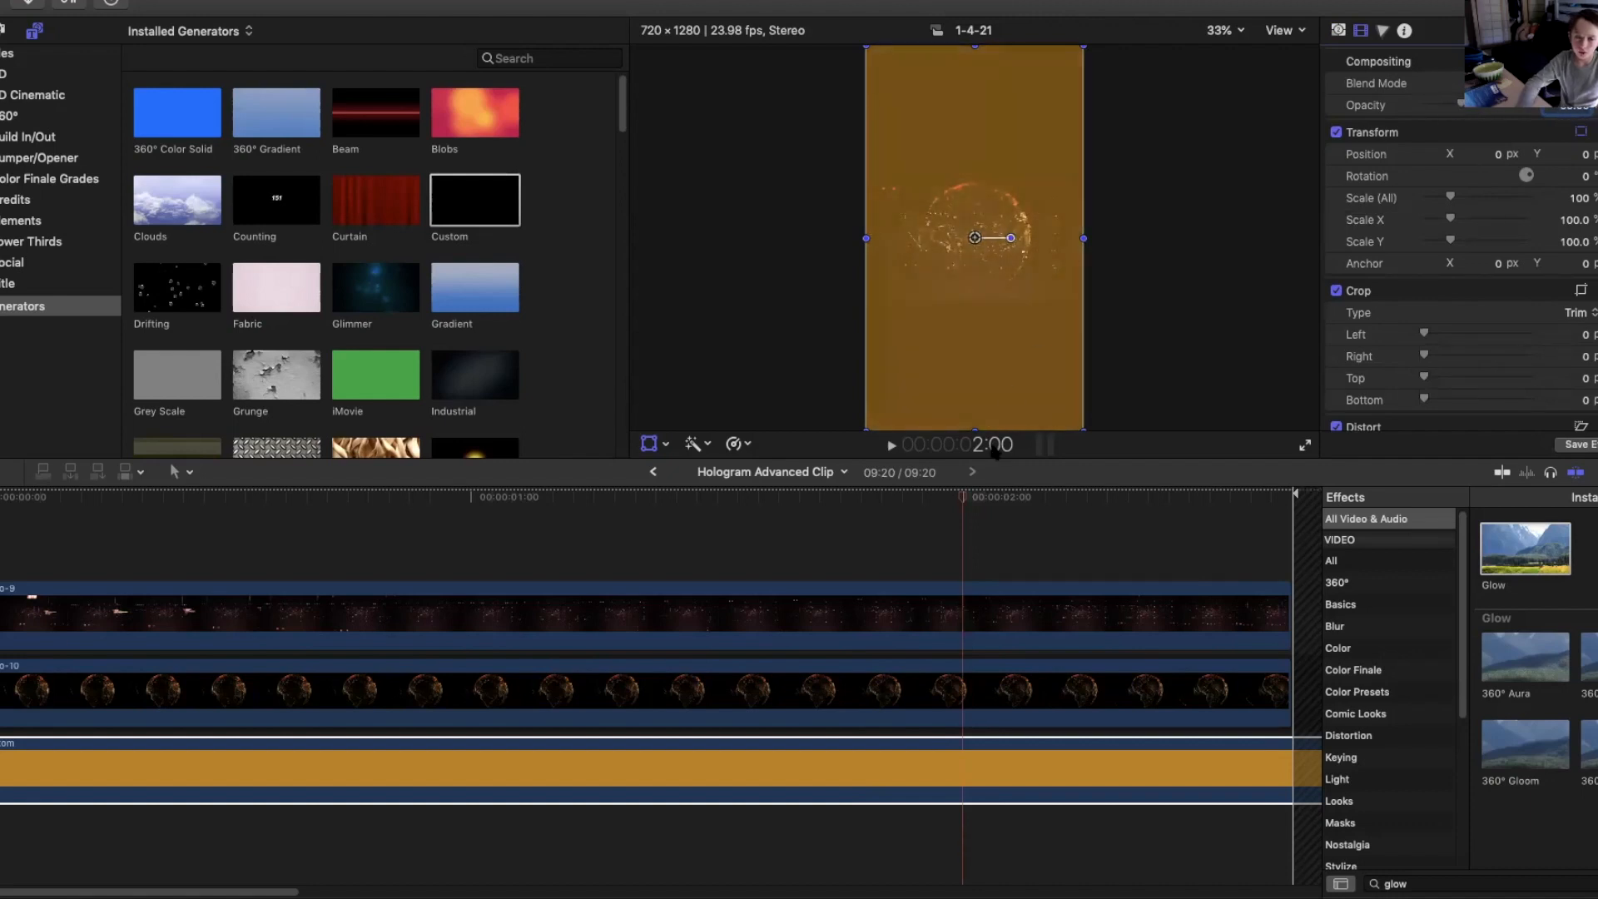
Delete the Custom generator from the compound clip.
left_click(629, 566)
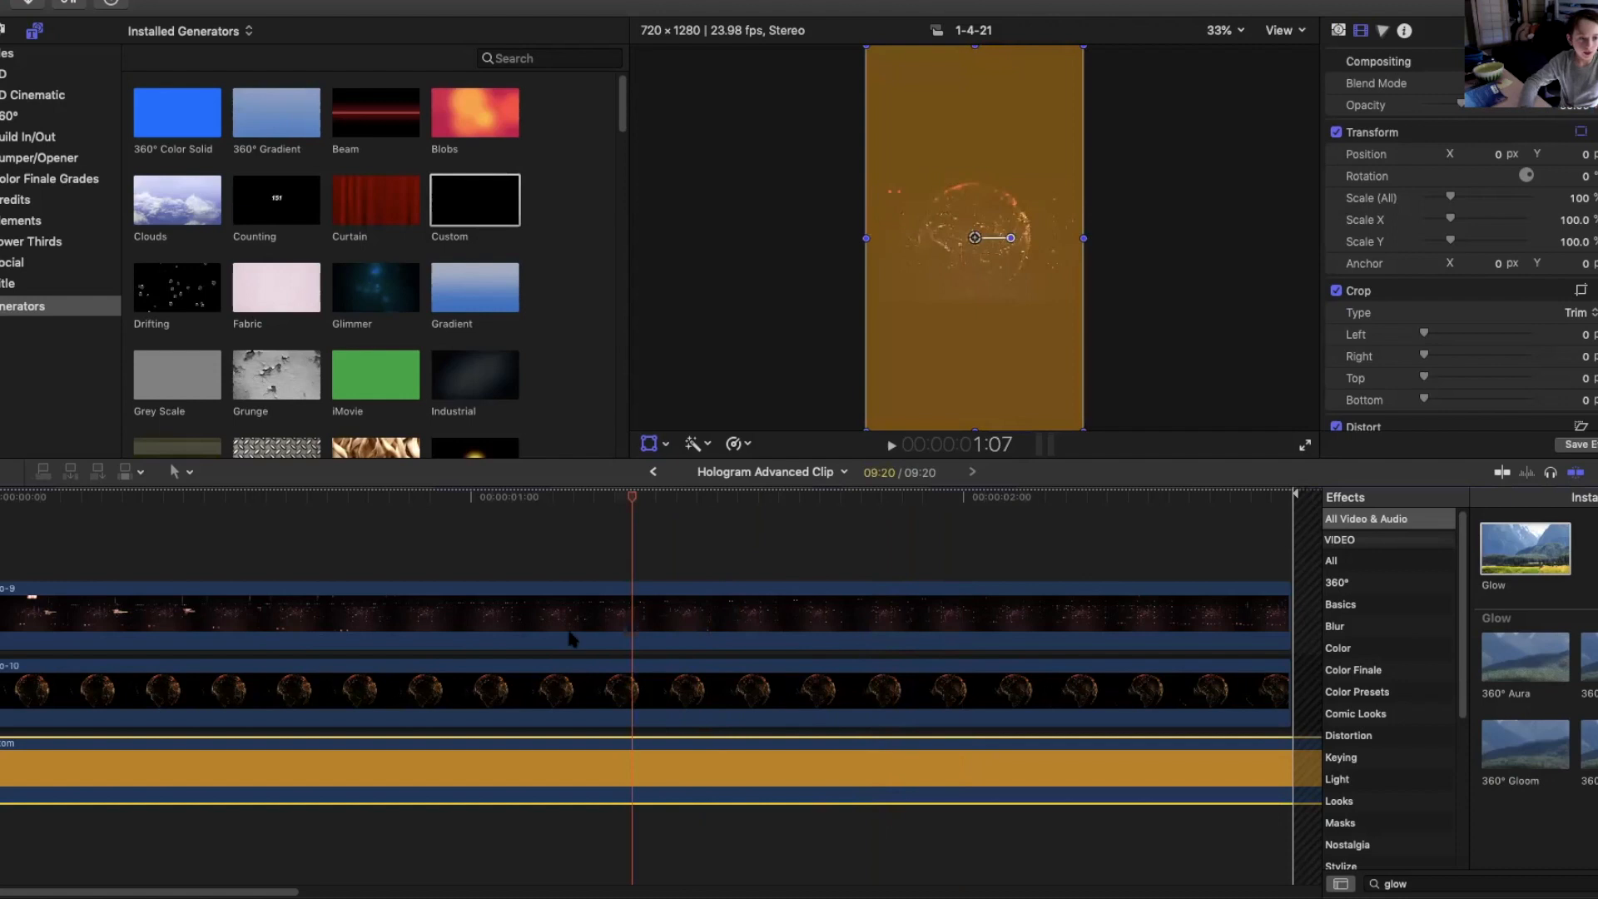
left_click_drag(526, 767, 517, 624)
left_click_drag(595, 498, 547, 499)
left_click(579, 549)
key("Delete")
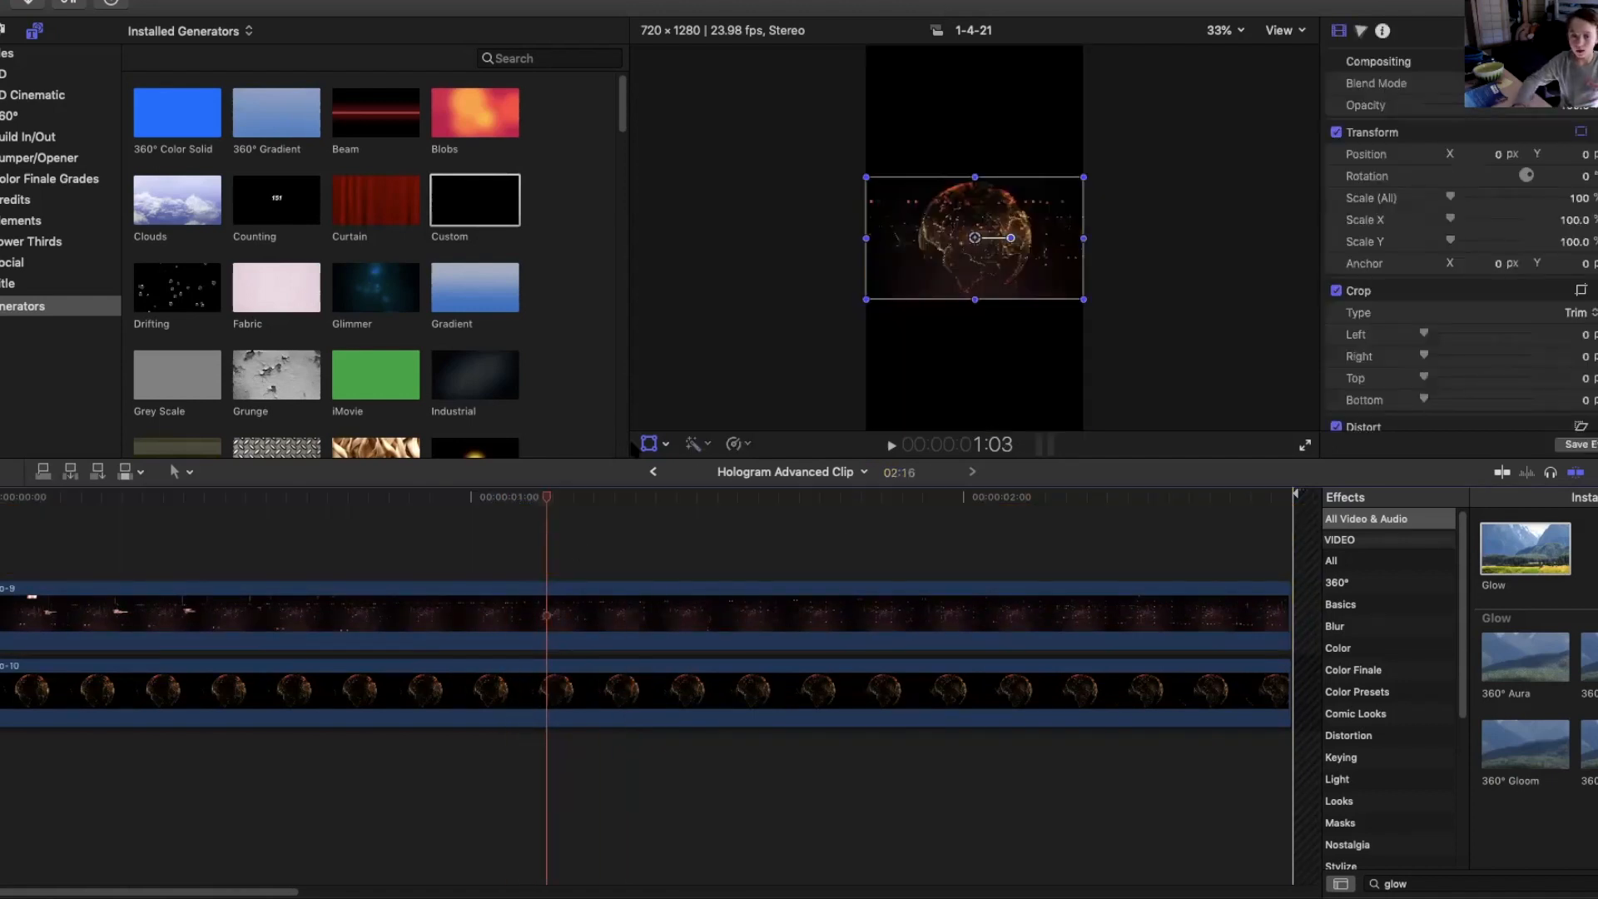
Return to the main timeline and review the hologram compound clip playing over the boy's video.
left_click(653, 472)
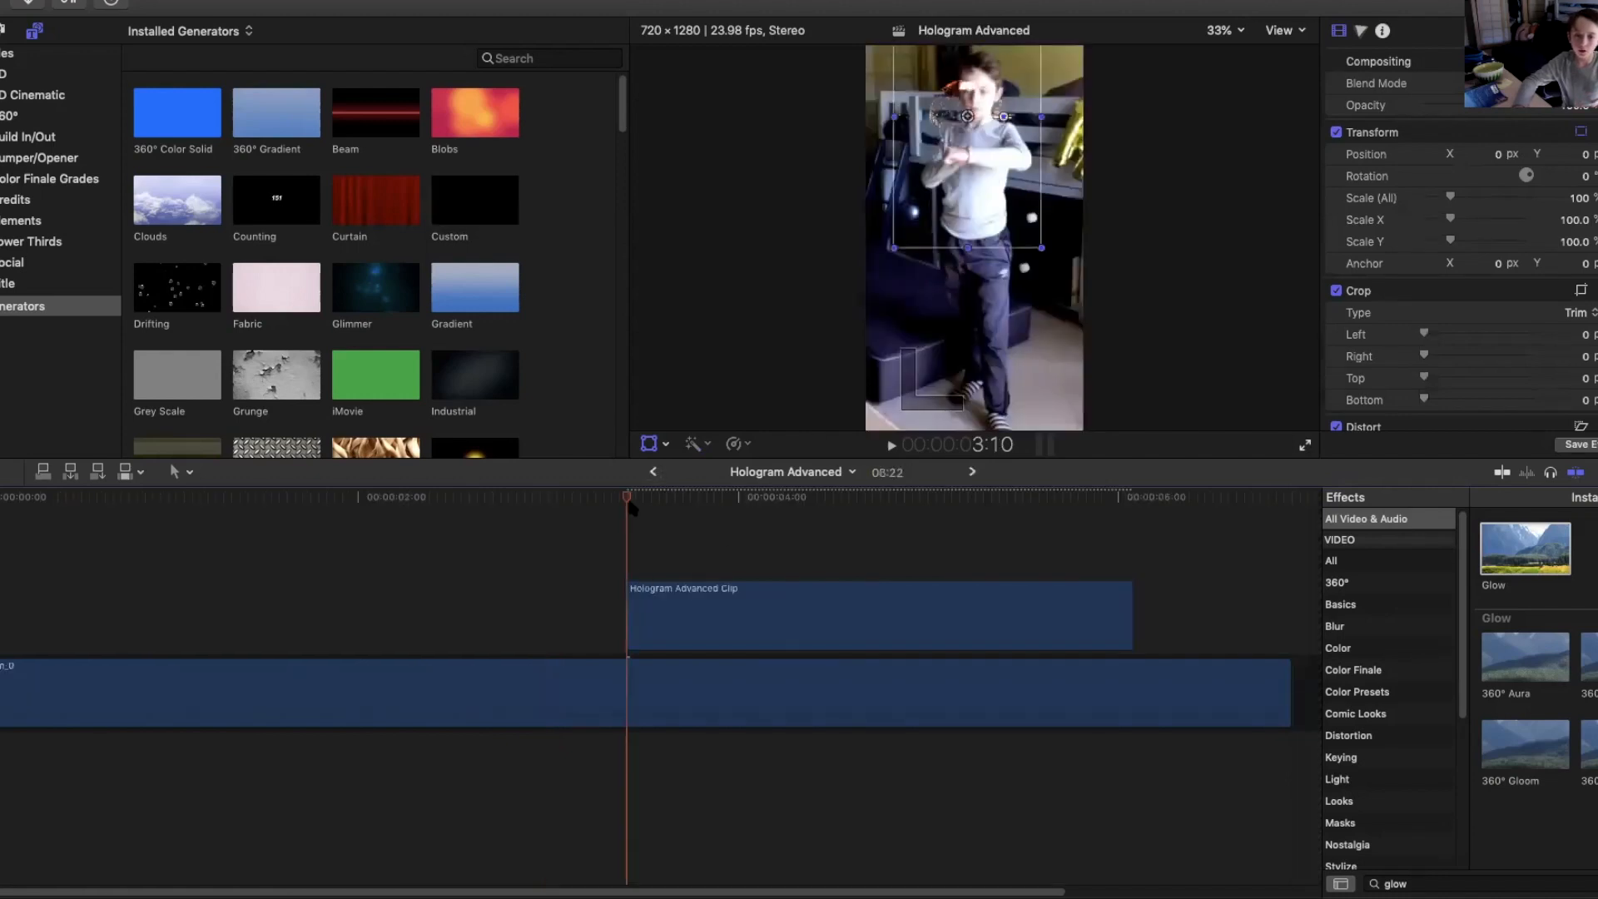
key("space")
left_click_drag(954, 535, 791, 547)
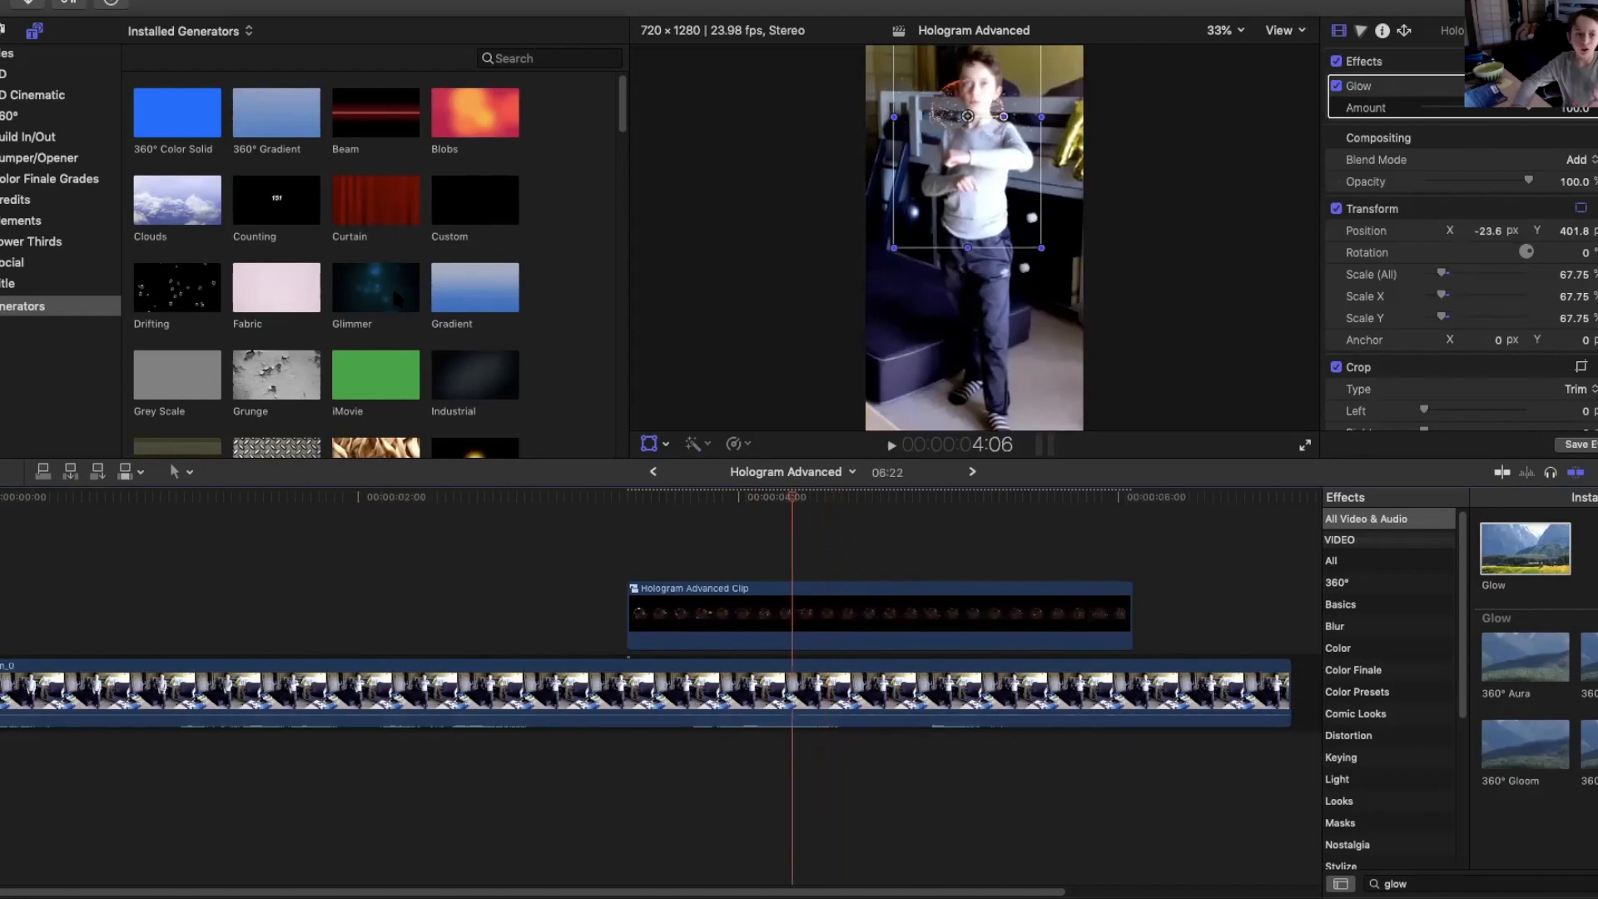
left_click_drag(626, 121, 621, 175)
scroll(612, 141, "down", 5)
scroll(613, 157, "up", 8)
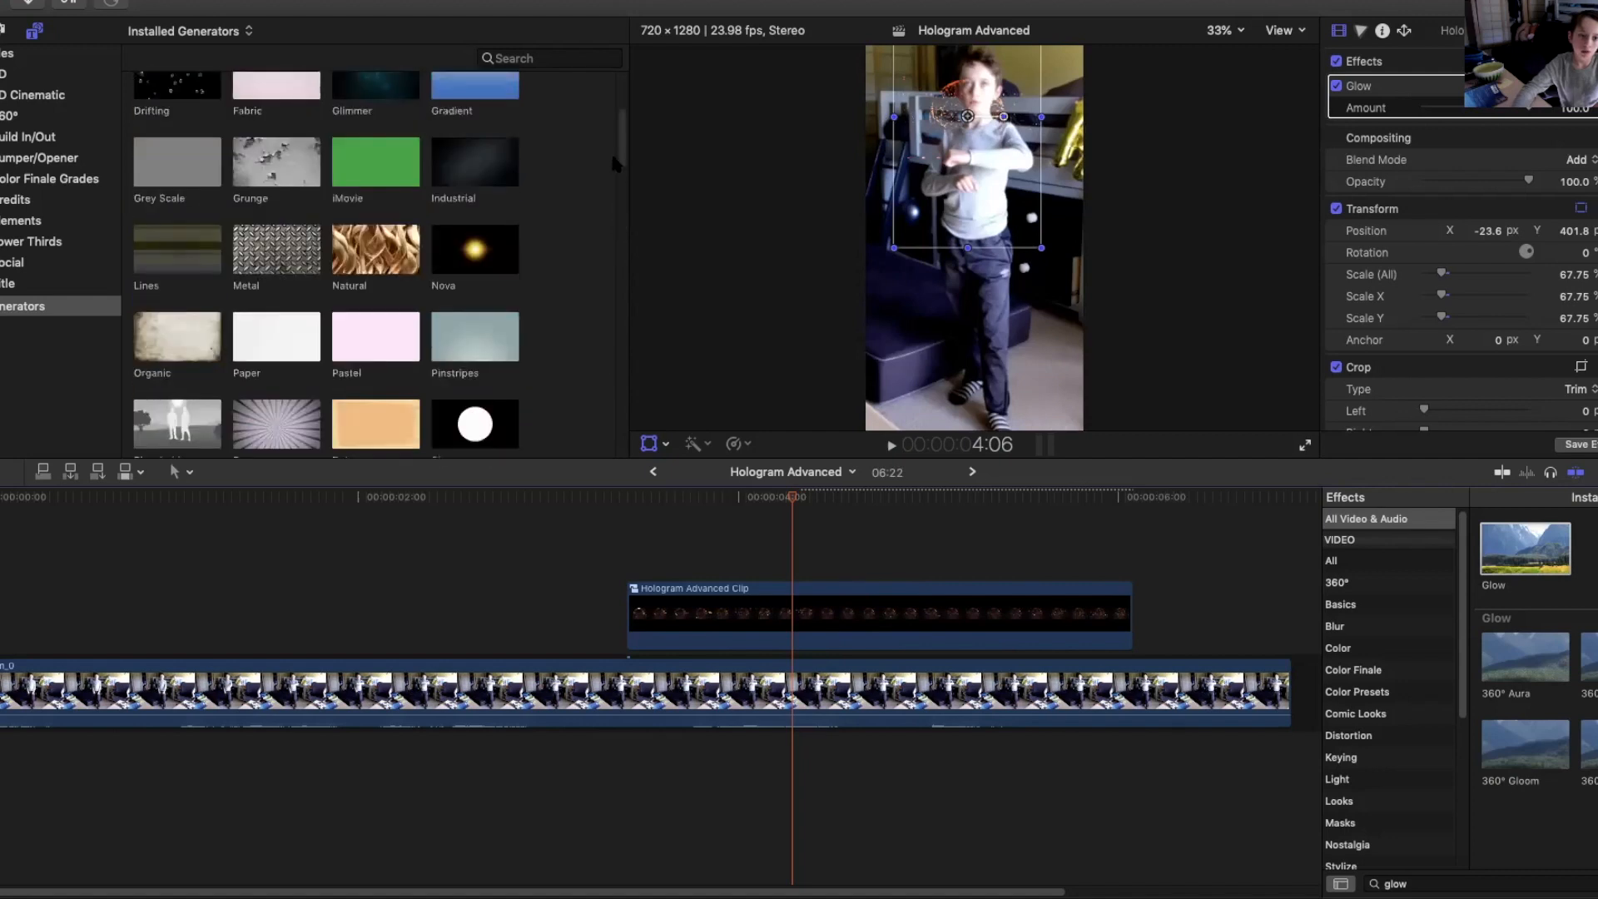
scroll(608, 133, "up", 5)
left_click(499, 171)
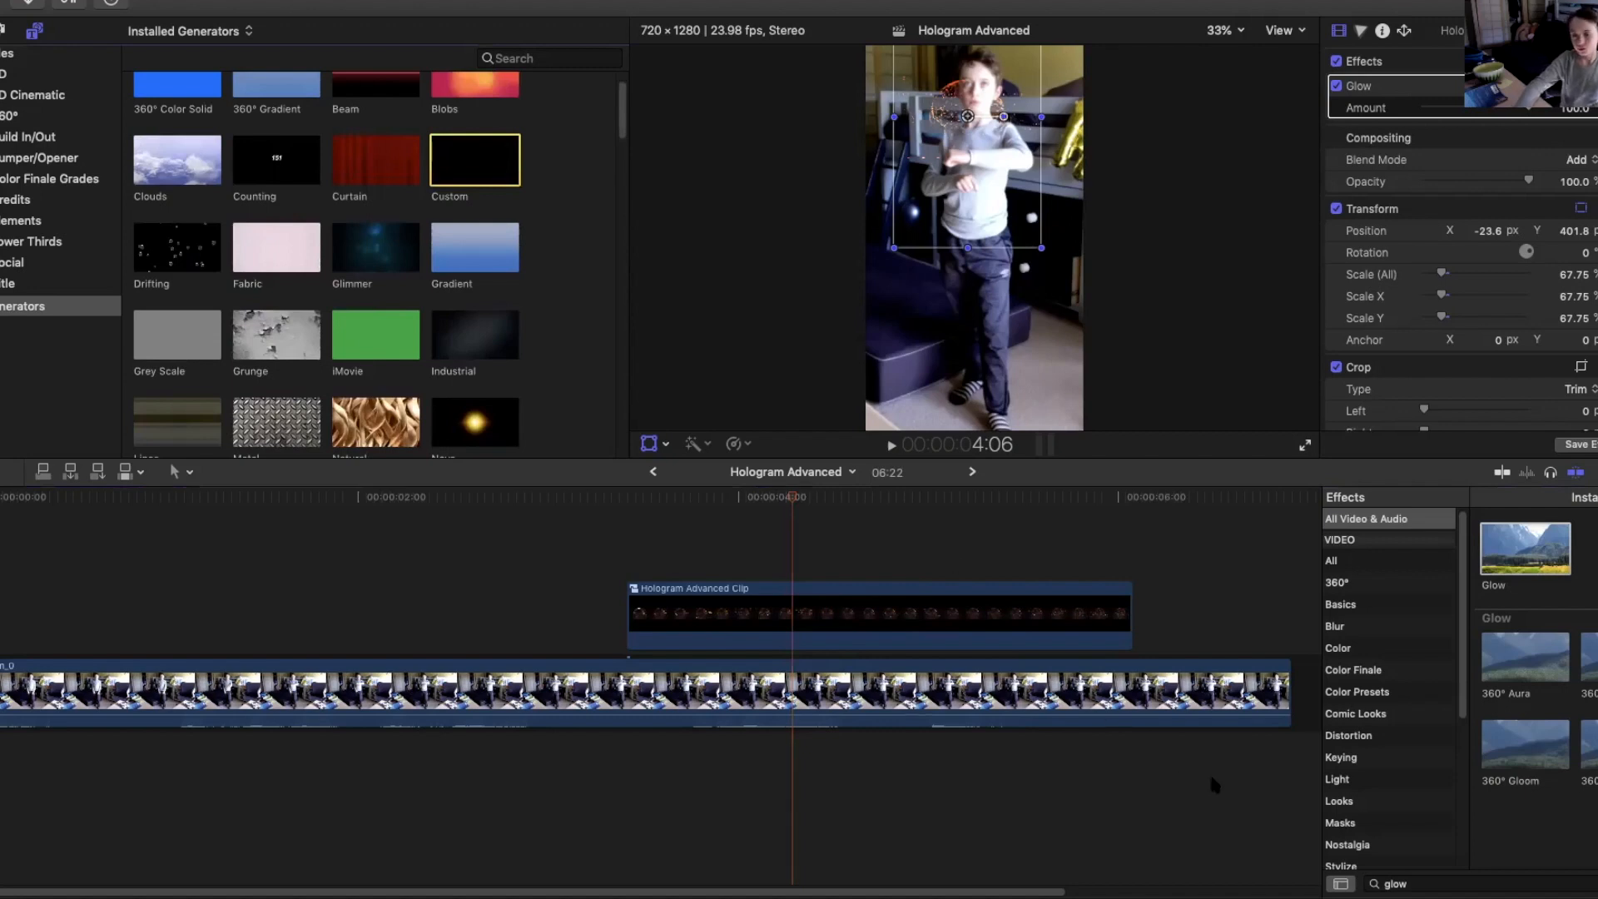
left_click(891, 633)
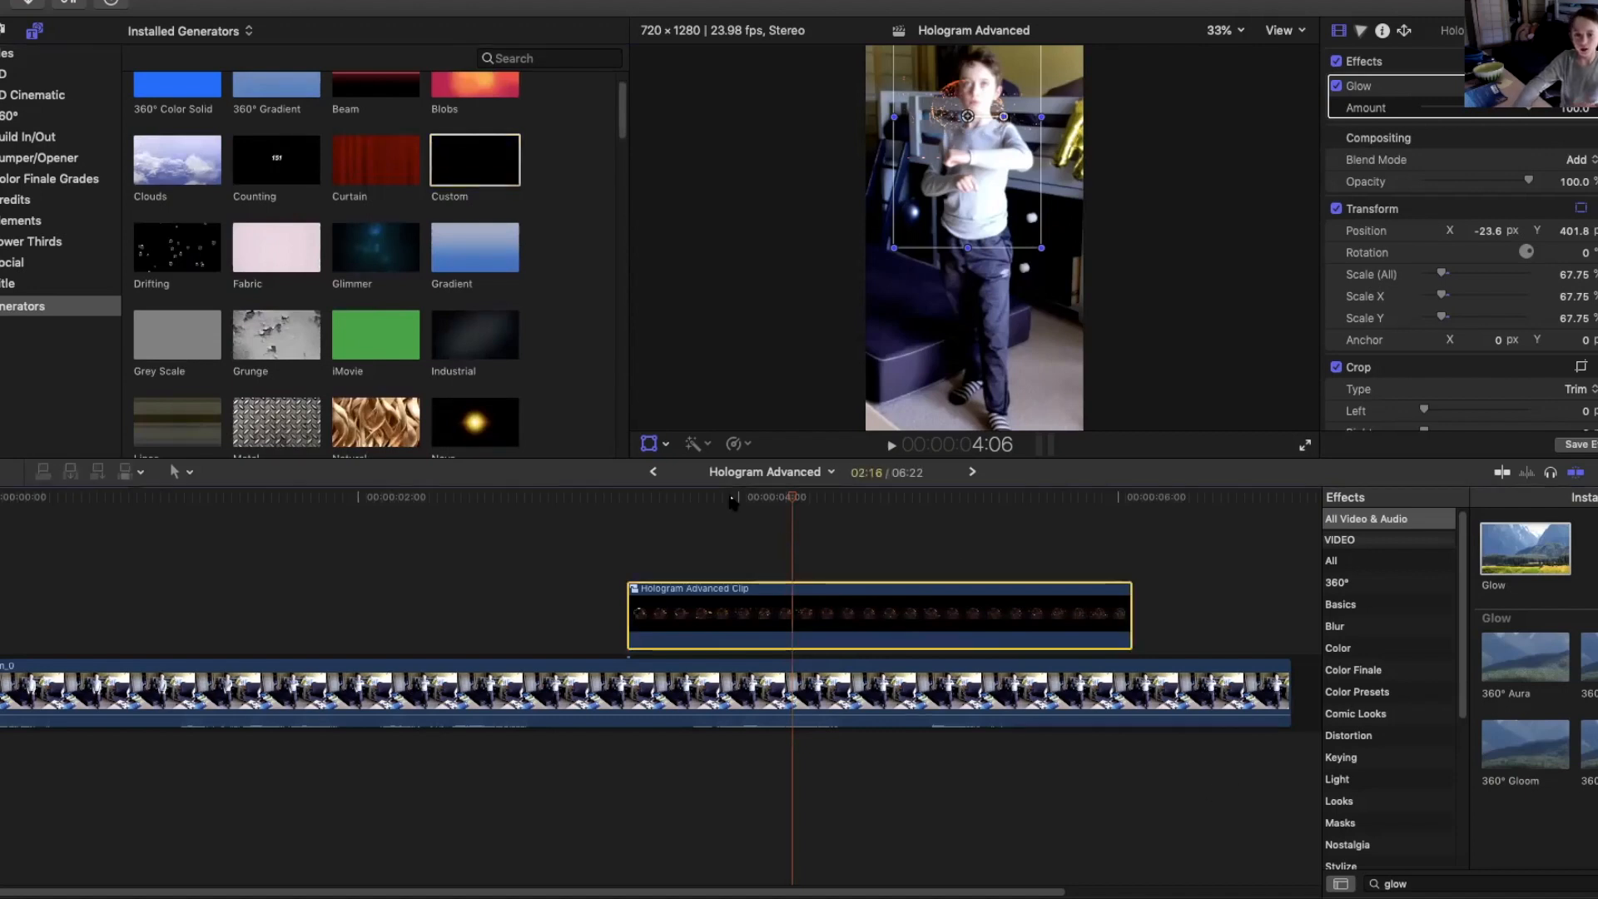
left_click_drag(766, 500, 739, 518)
left_click(880, 498)
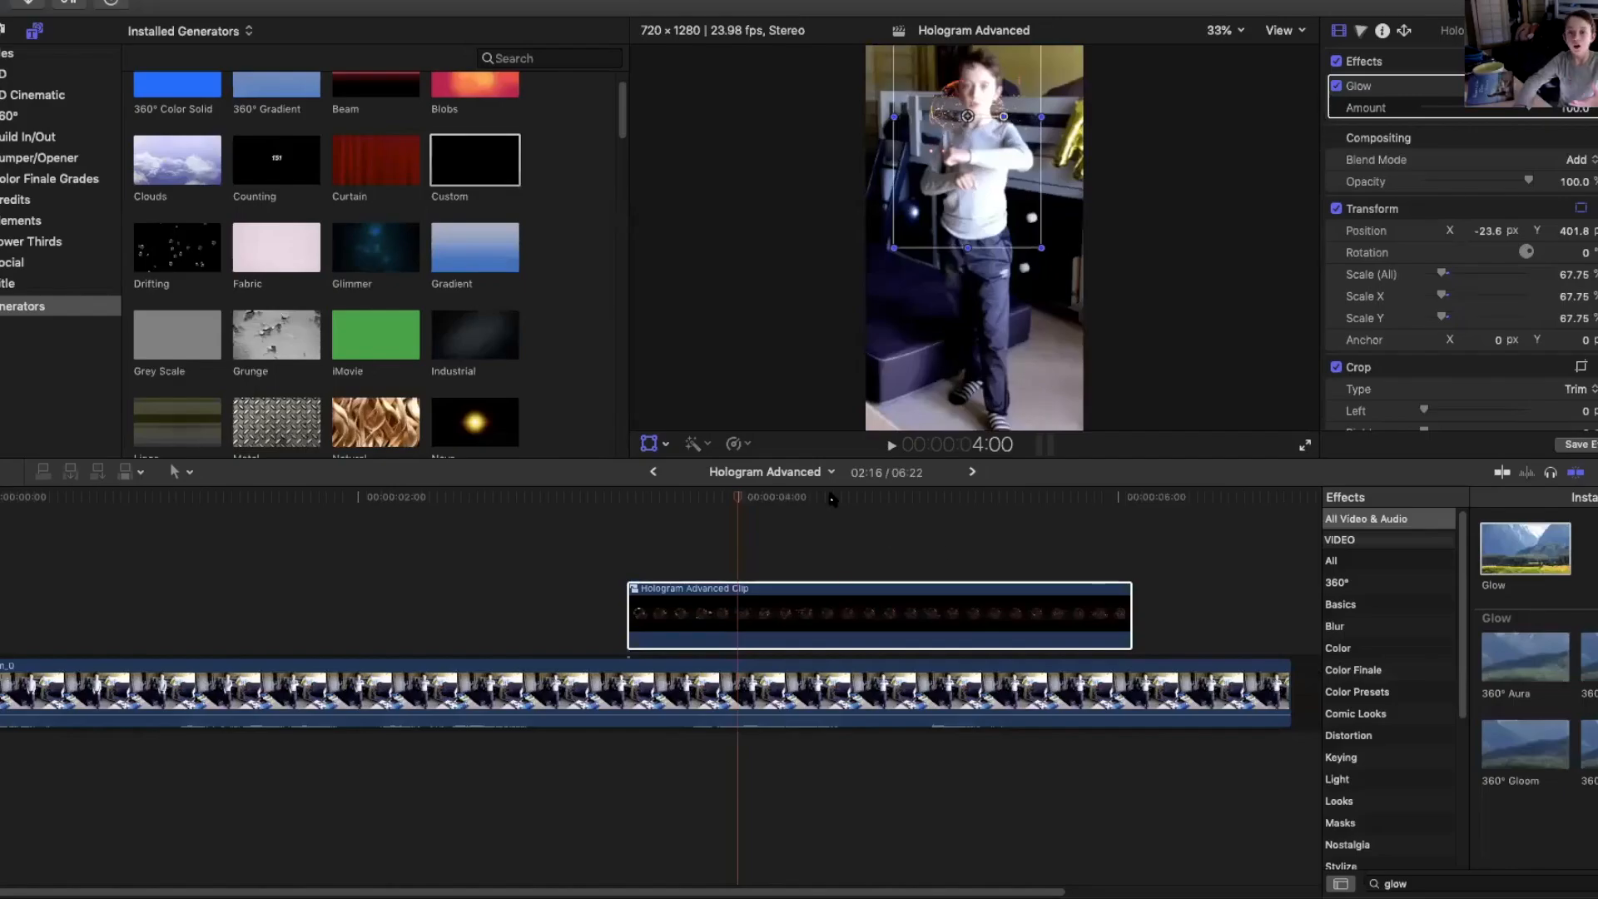
mouse_move(737, 497)
left_mouse_down()
mouse_move(786, 497)
mouse_move(658, 496)
mouse_move(963, 499)
mouse_move(710, 513)
left_mouse_up()
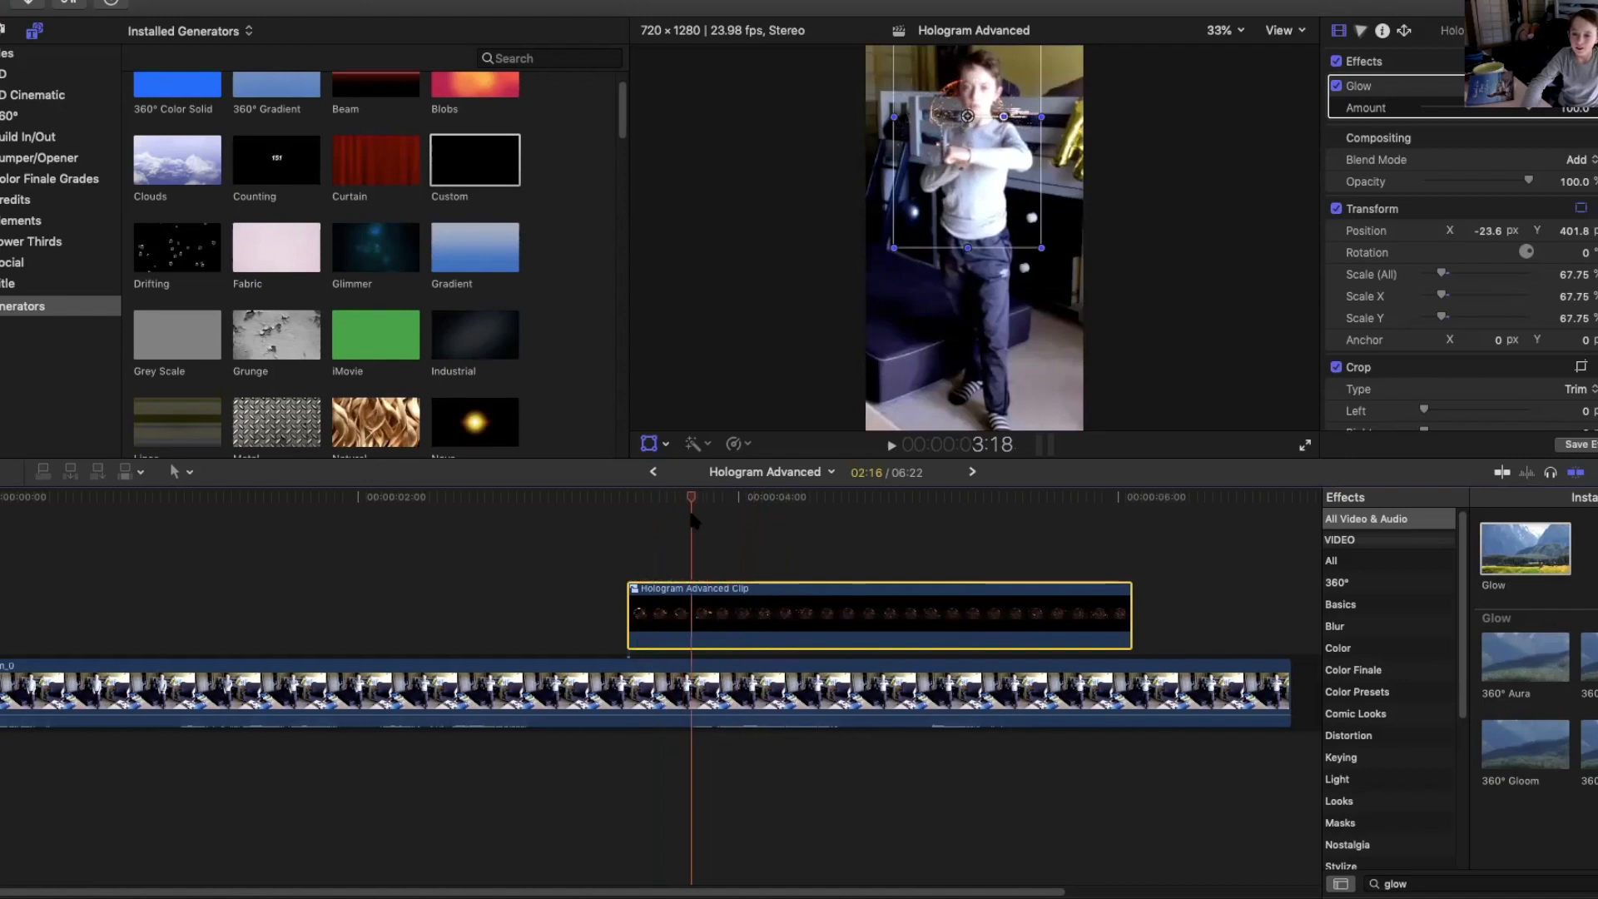
Clear the effects search and browse through the video effect categories.
left_click(1366, 583)
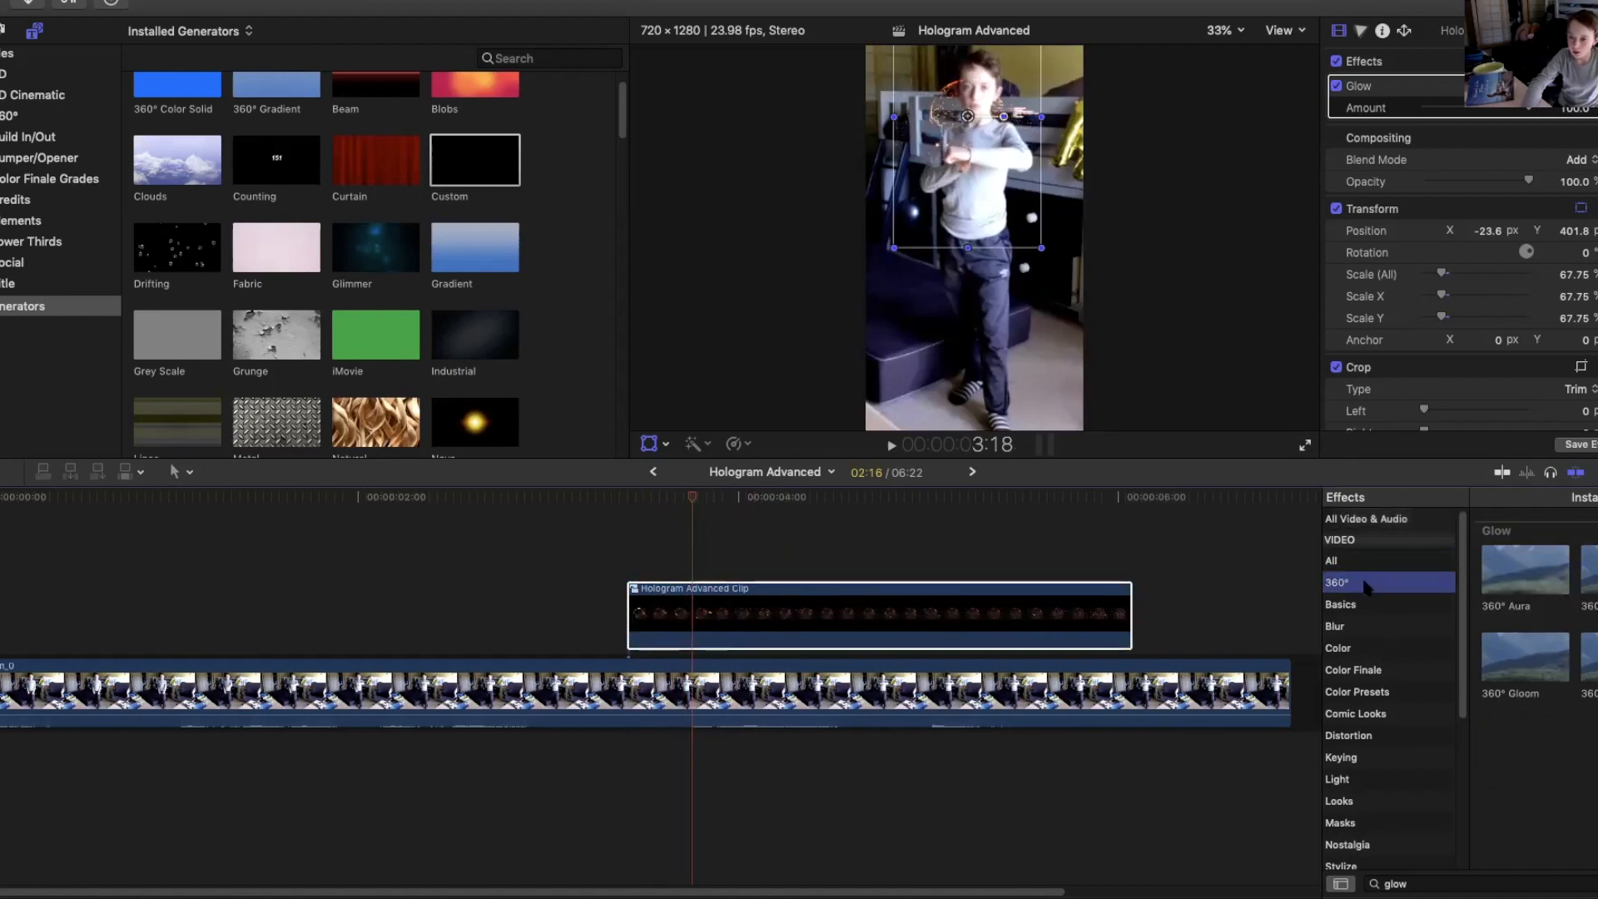
left_click(1355, 606)
left_click(1445, 884)
left_click(1350, 605)
left_click(1342, 626)
left_click(1350, 648)
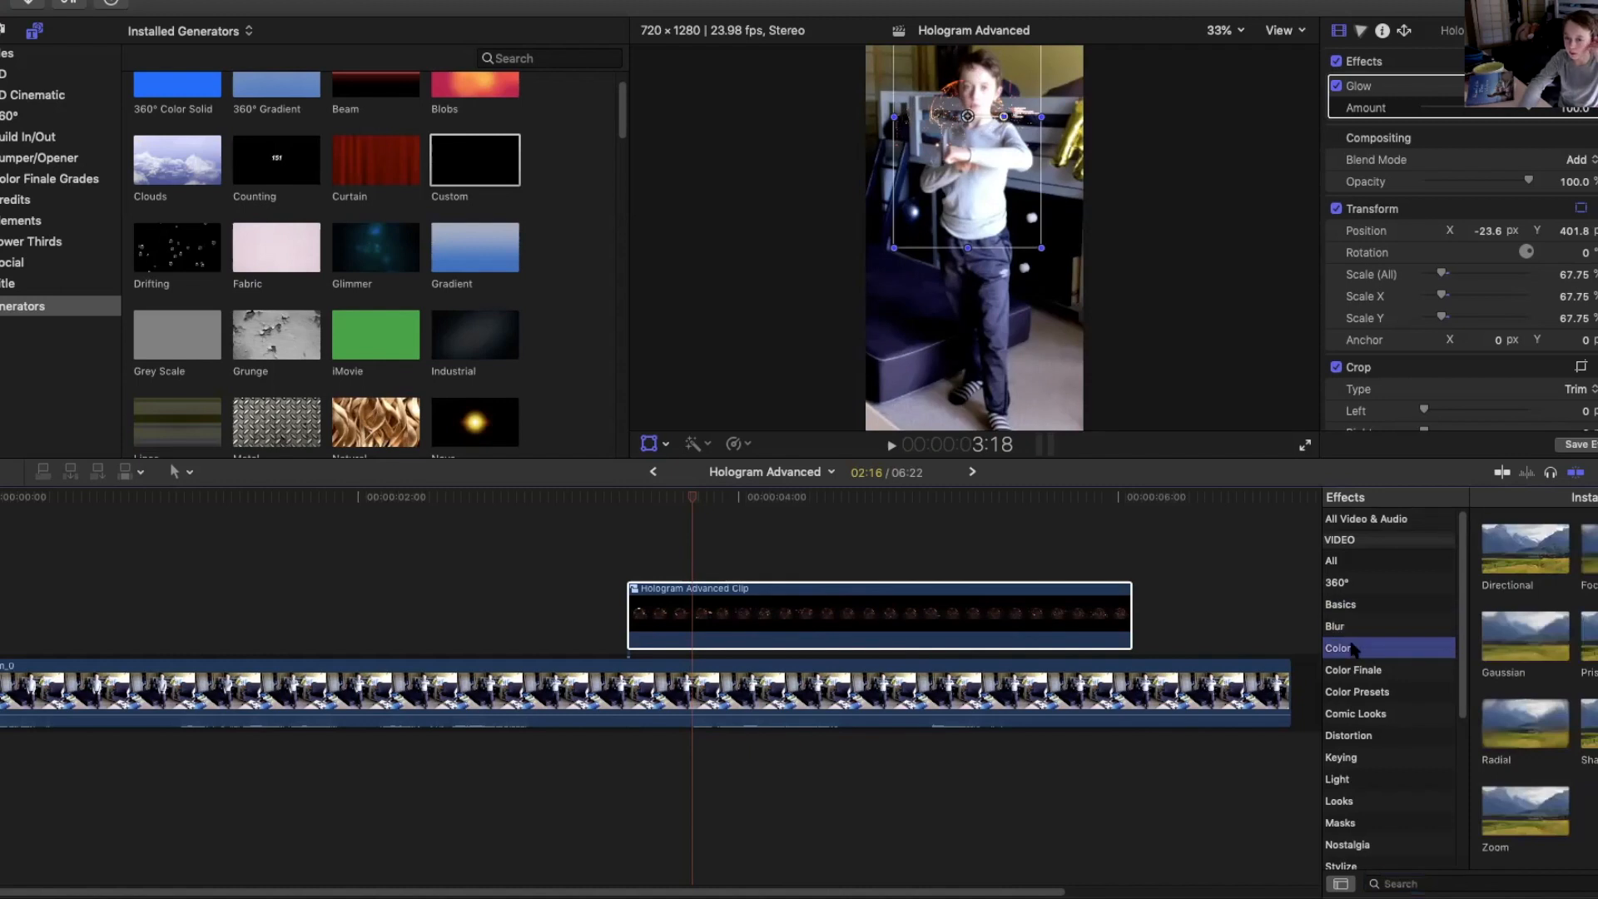
left_click(1354, 669)
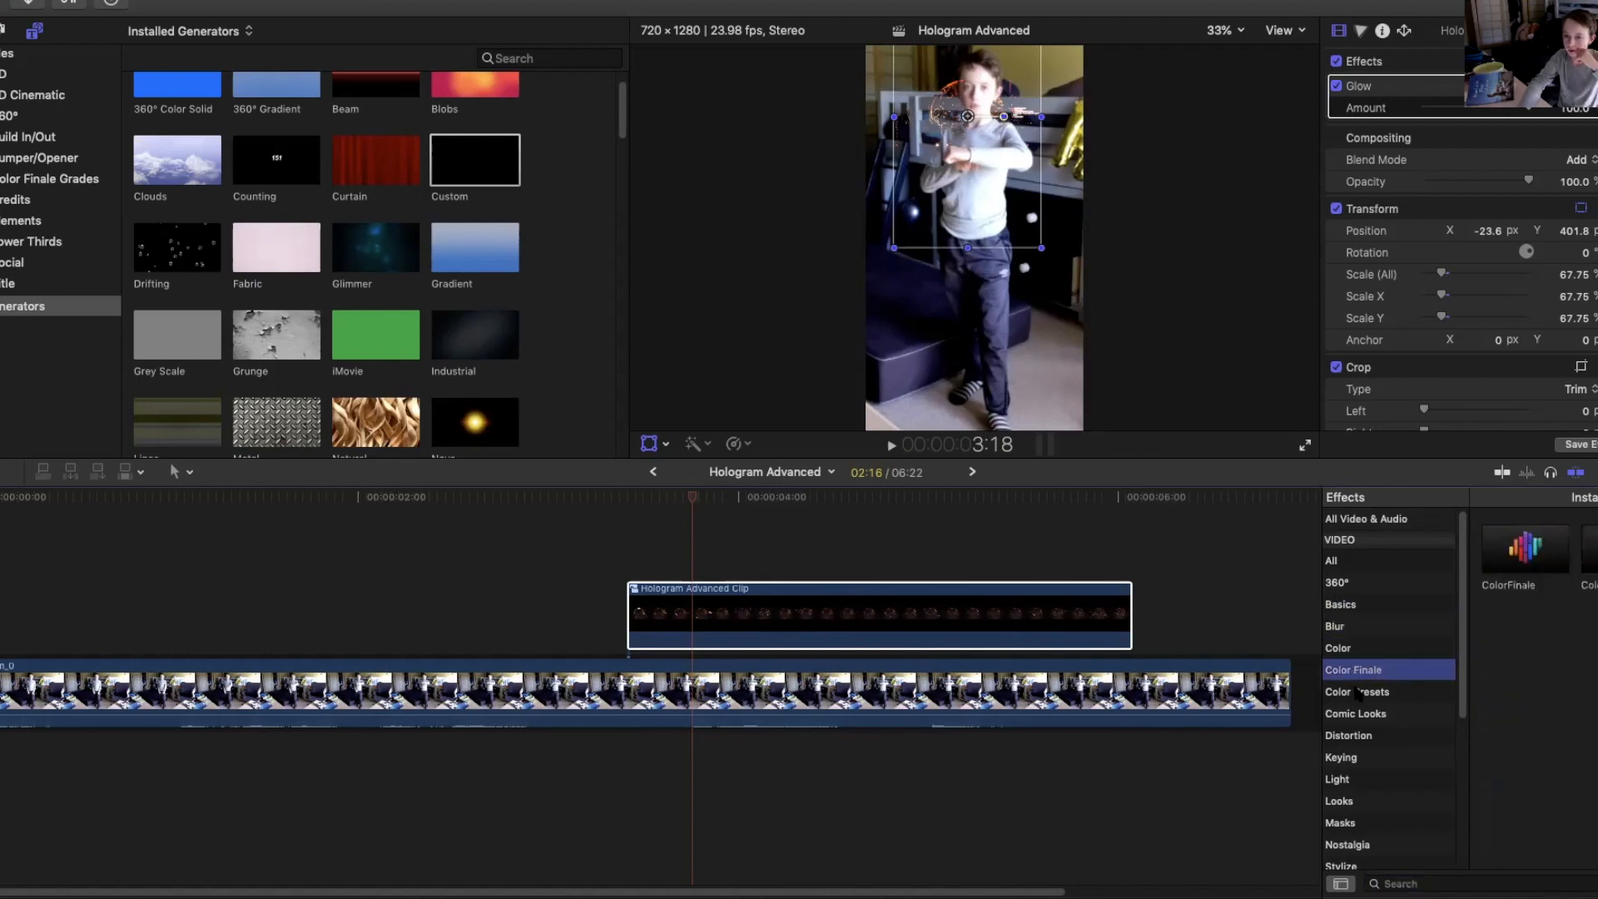
left_click(1356, 692)
left_click(1369, 715)
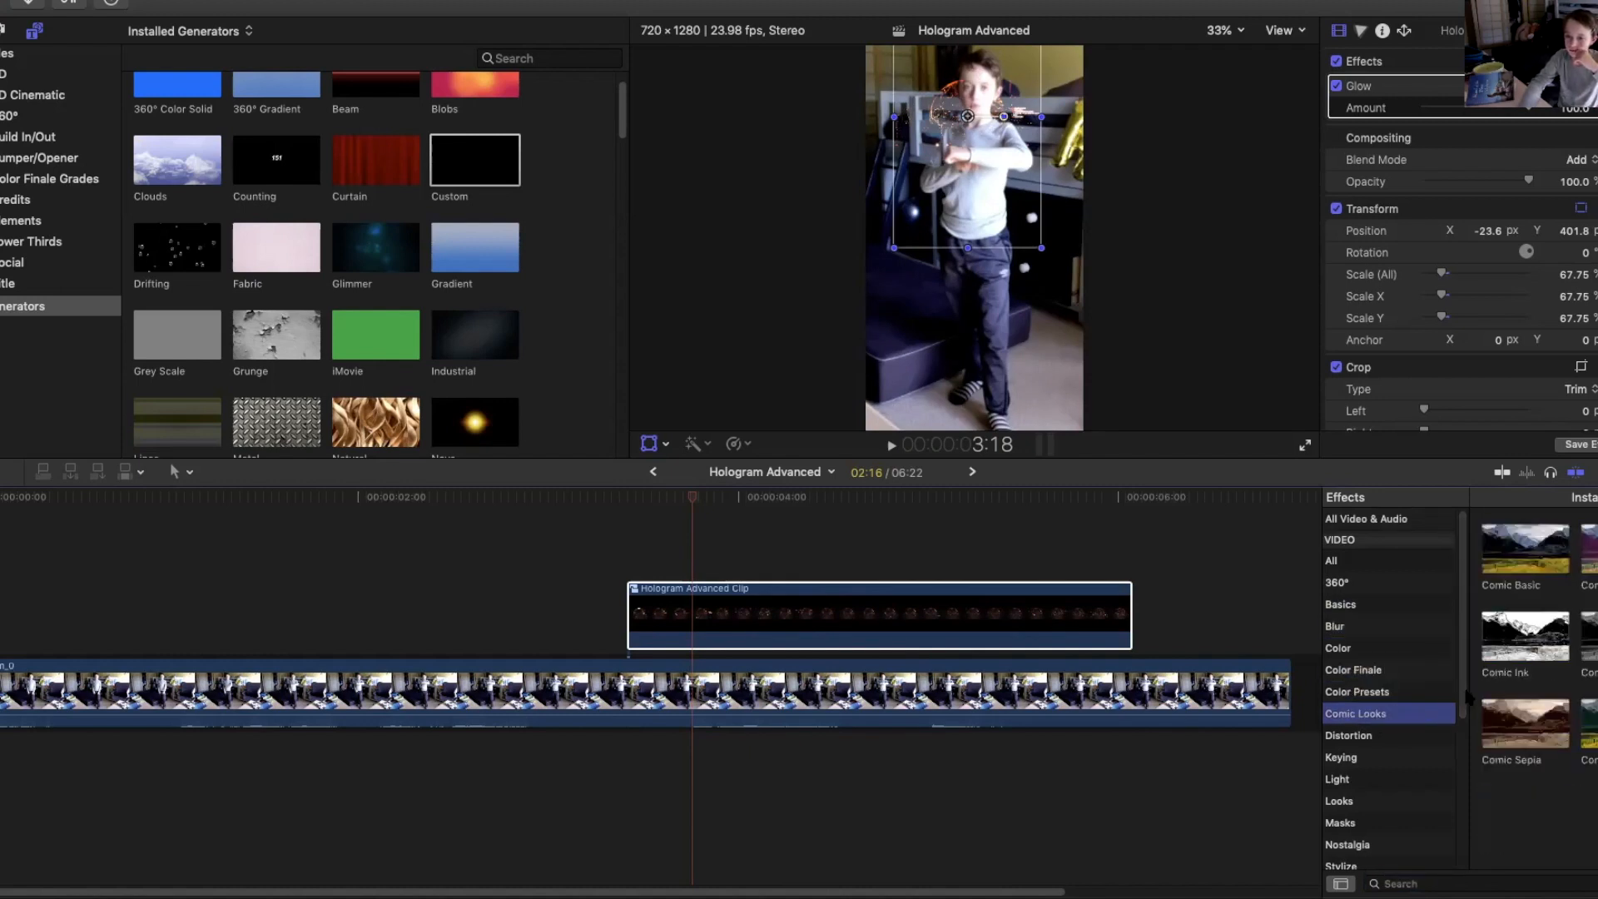
scroll(1463, 716, "down", 5)
left_click(1405, 624)
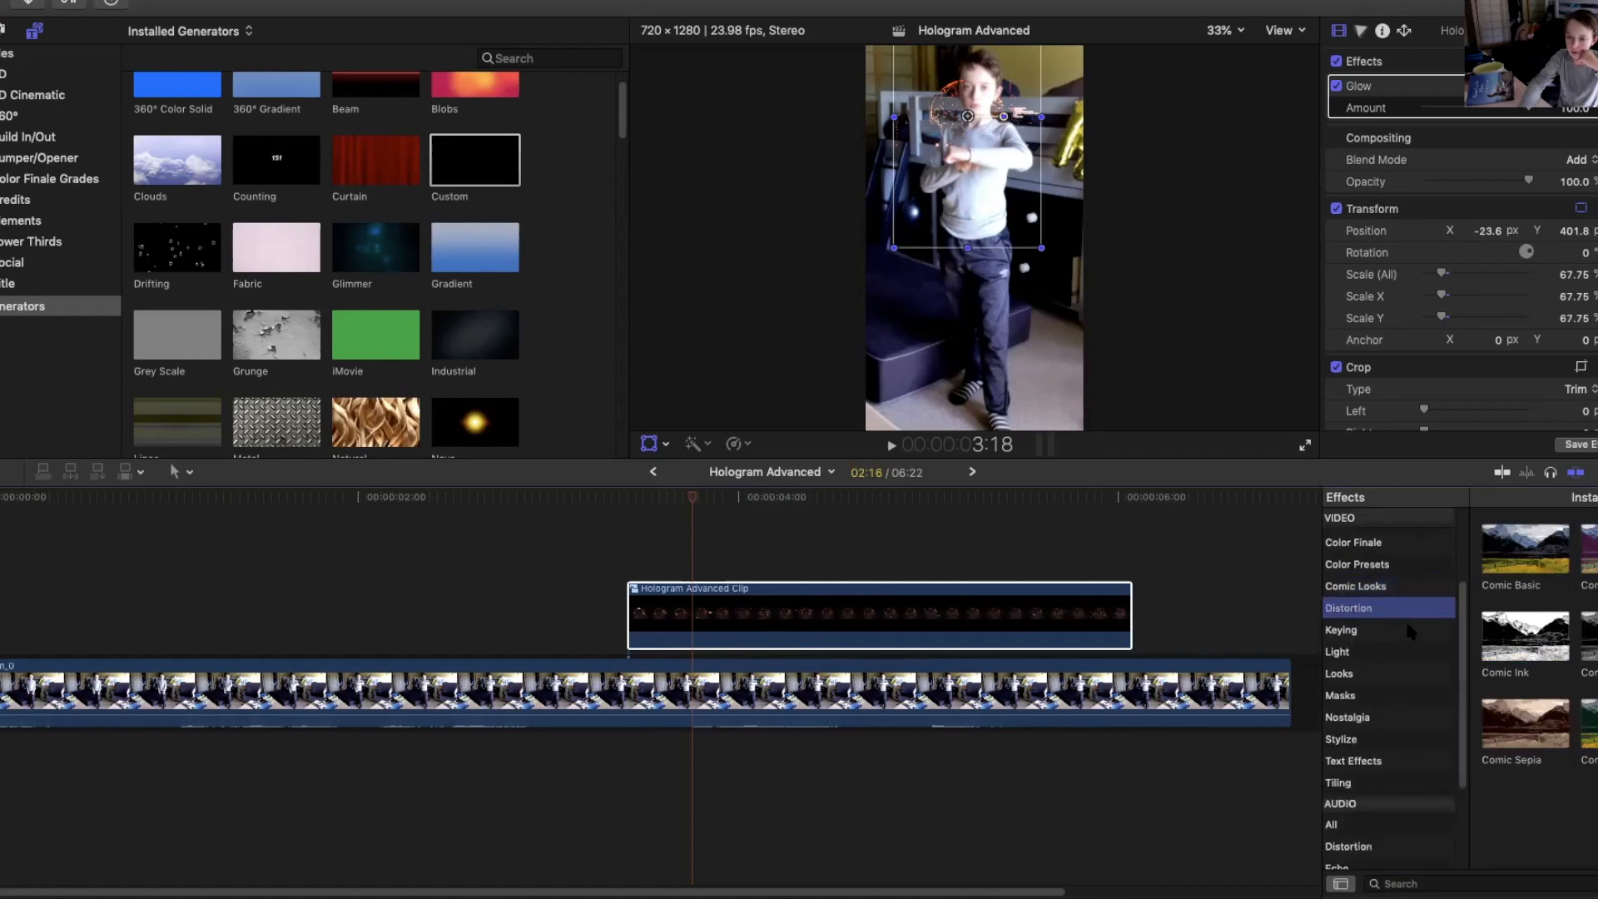
left_click(1407, 652)
left_click(1398, 674)
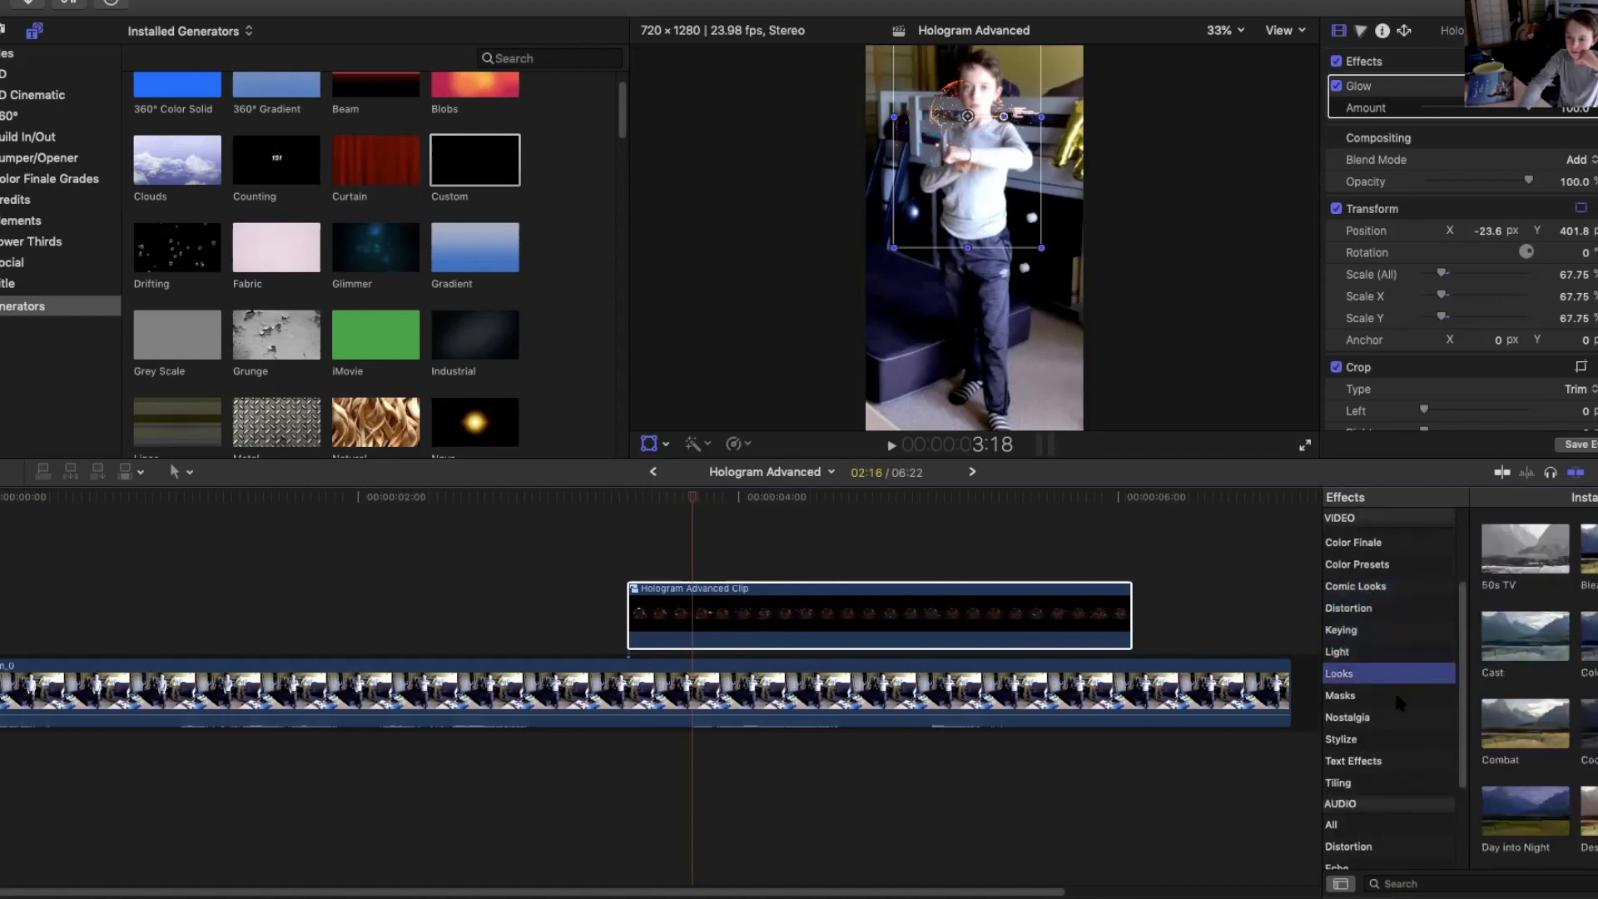
left_click(1397, 696)
left_click(1396, 717)
left_click(1400, 738)
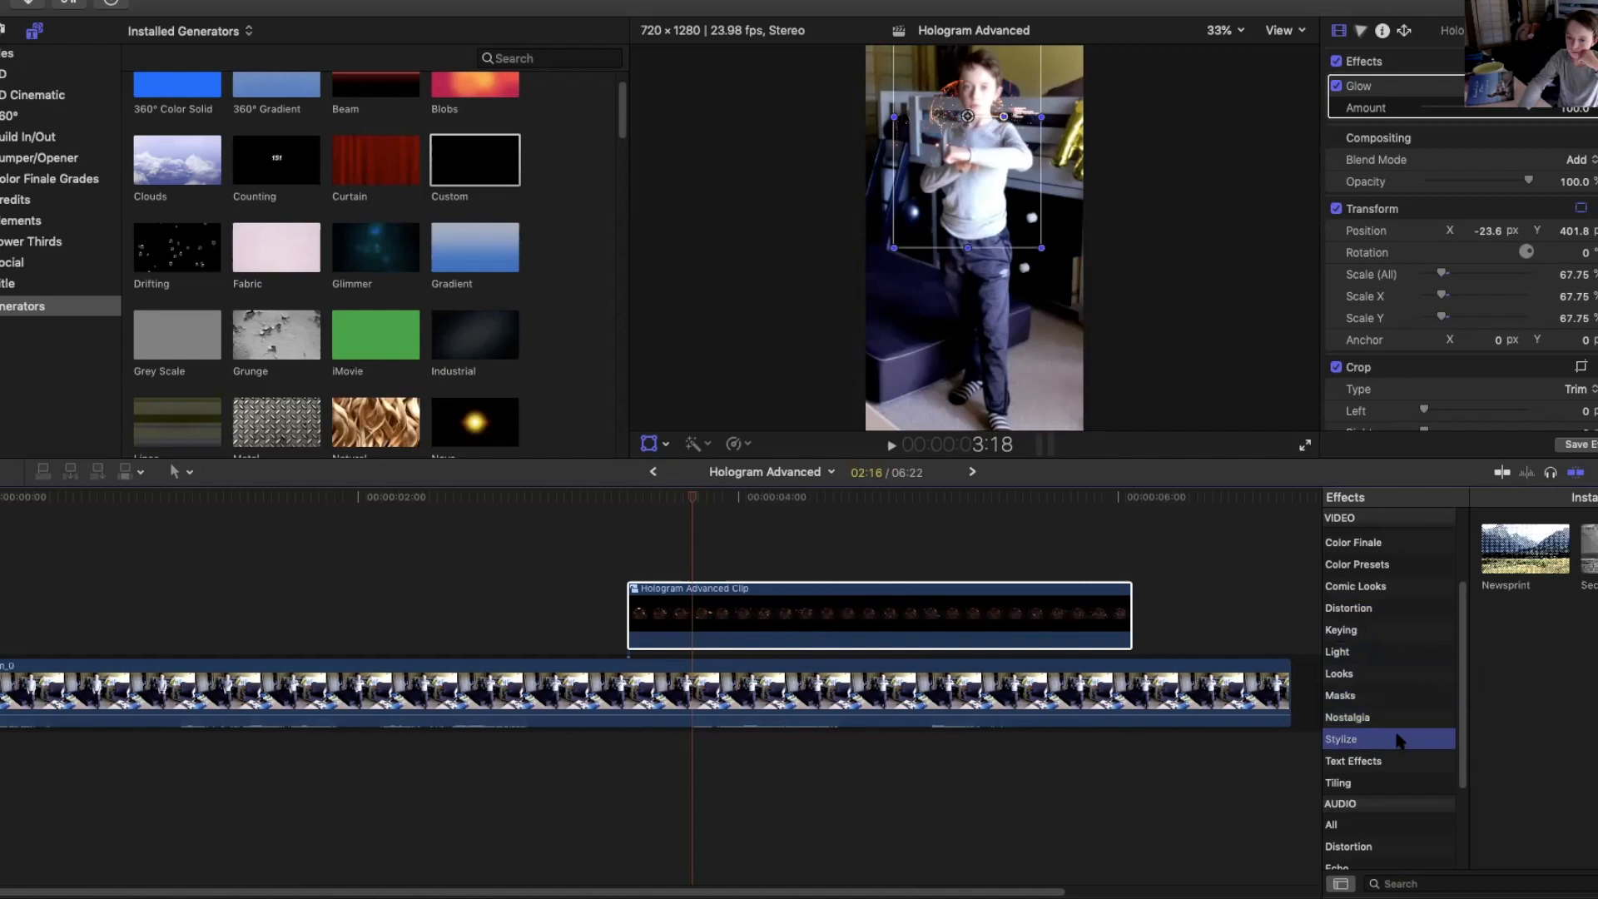
scroll(1463, 737, "down", 3)
left_click(1394, 684)
left_click(1393, 706)
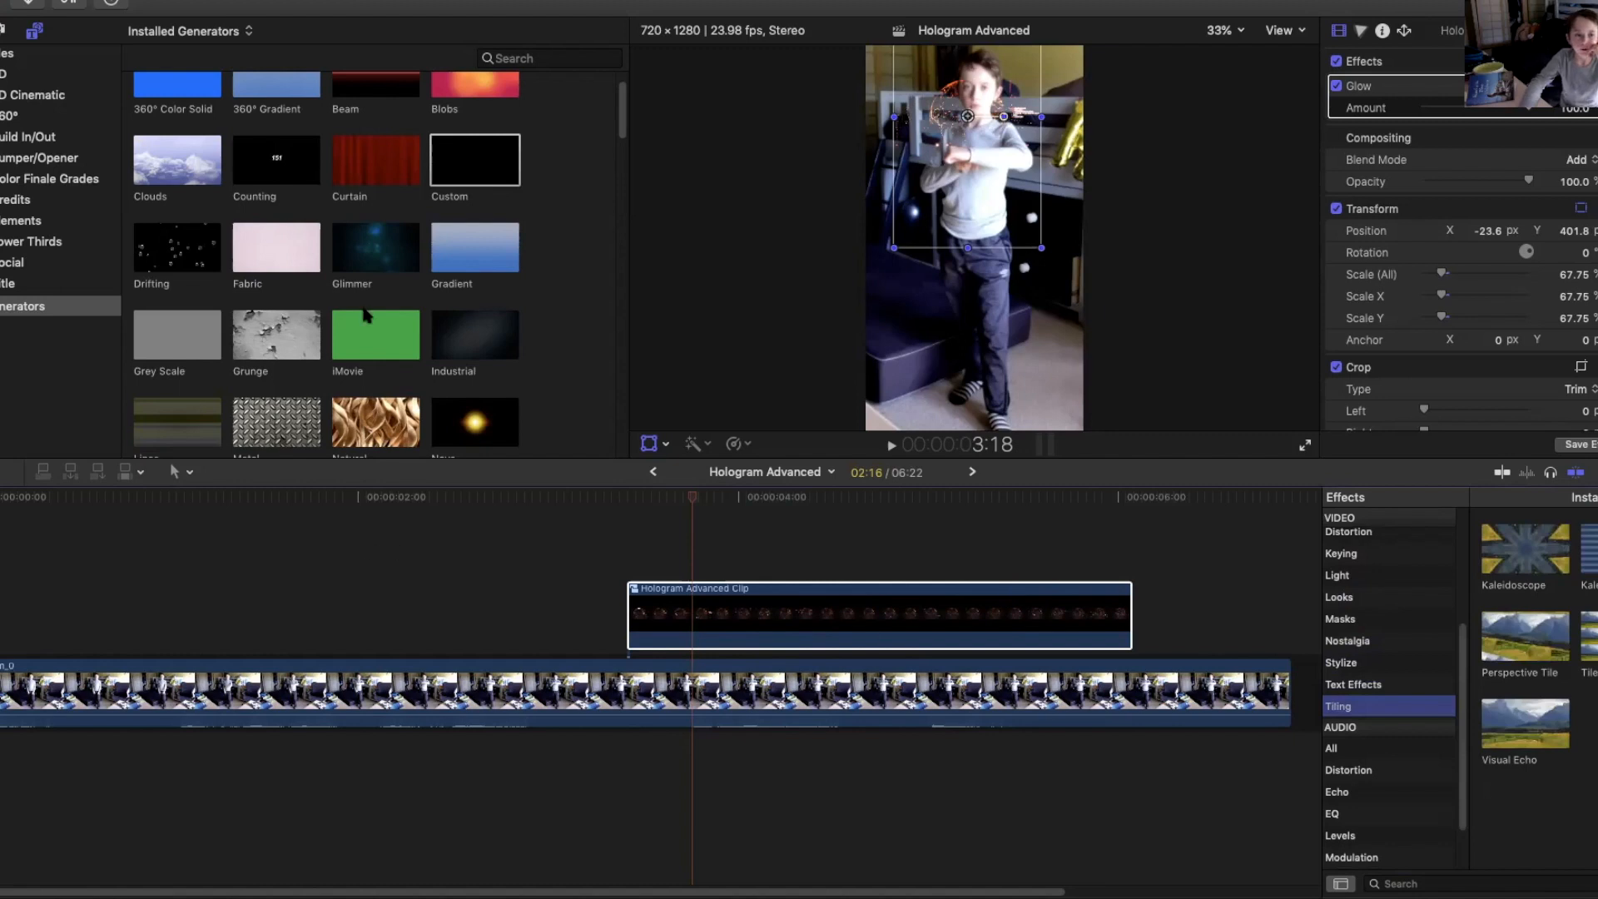
Connect a Custom generator between the hologram compound clip and the boy's video, starting with the compound clip.
left_click_drag(474, 160, 623, 645)
key("super+z")
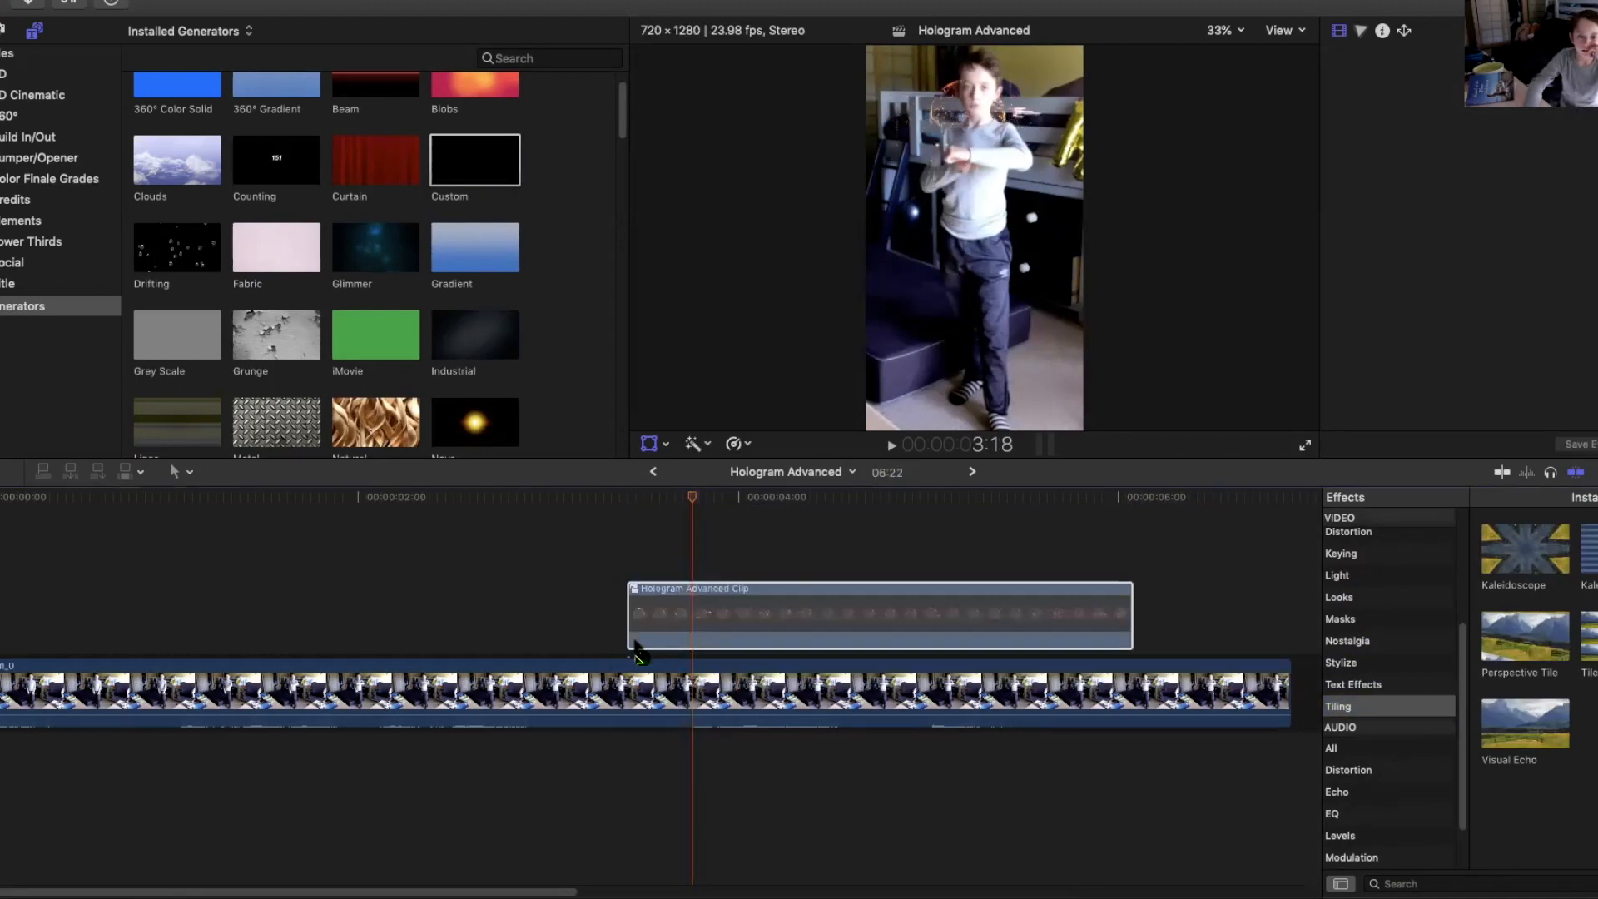
left_click_drag(643, 658, 643, 633)
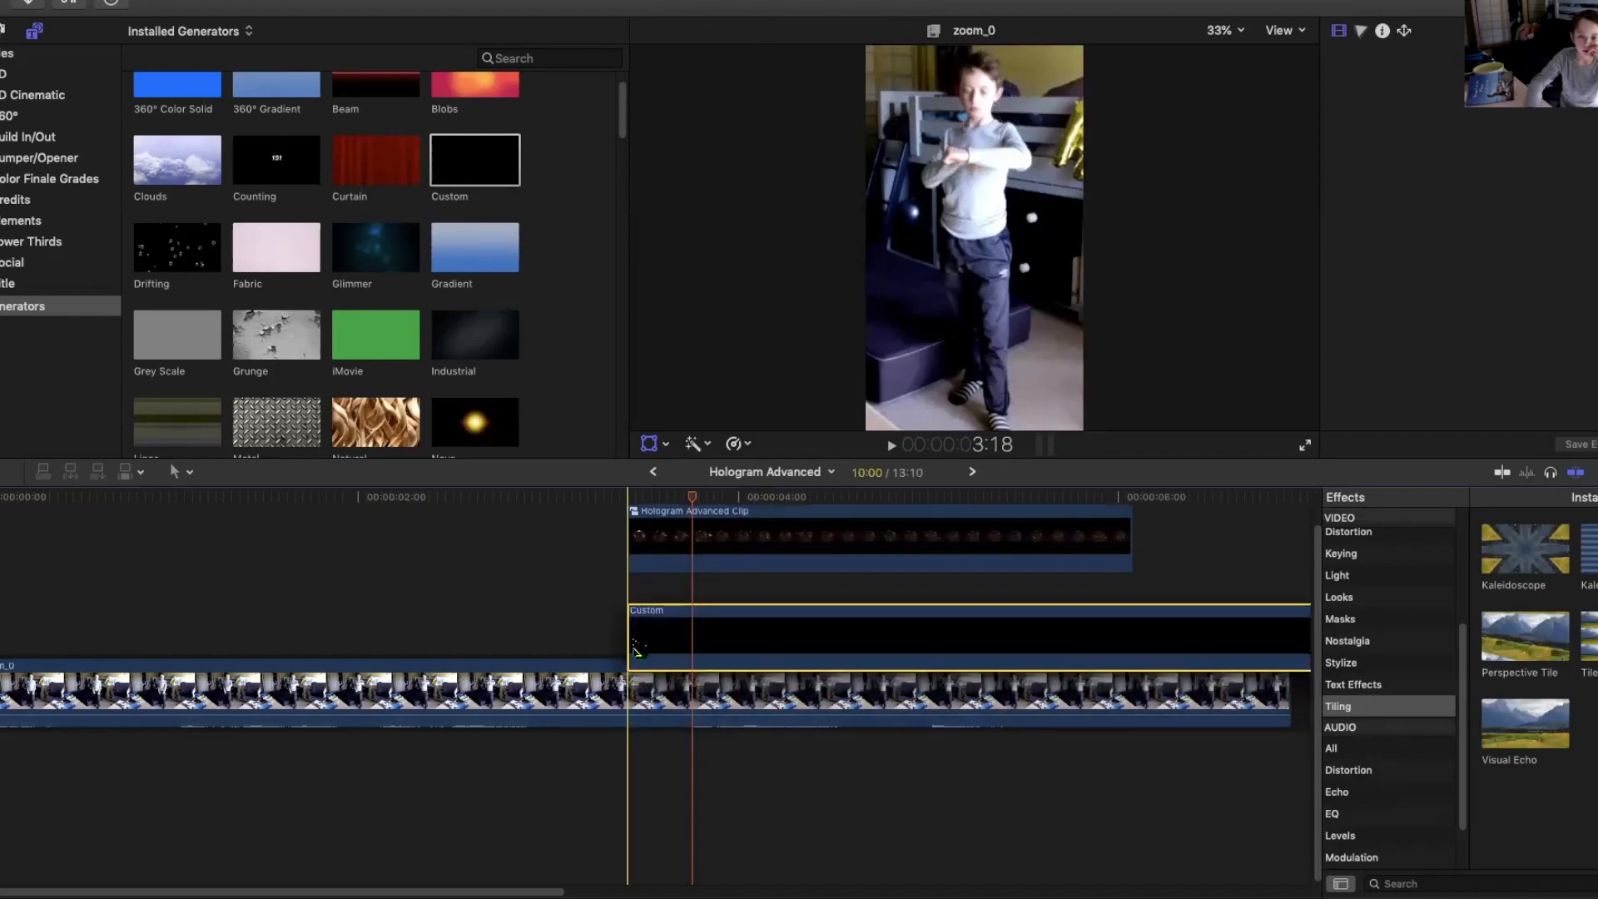
Blade the Custom generator at the compound clip's end and delete the excess part.
key("super+4")
key("space")
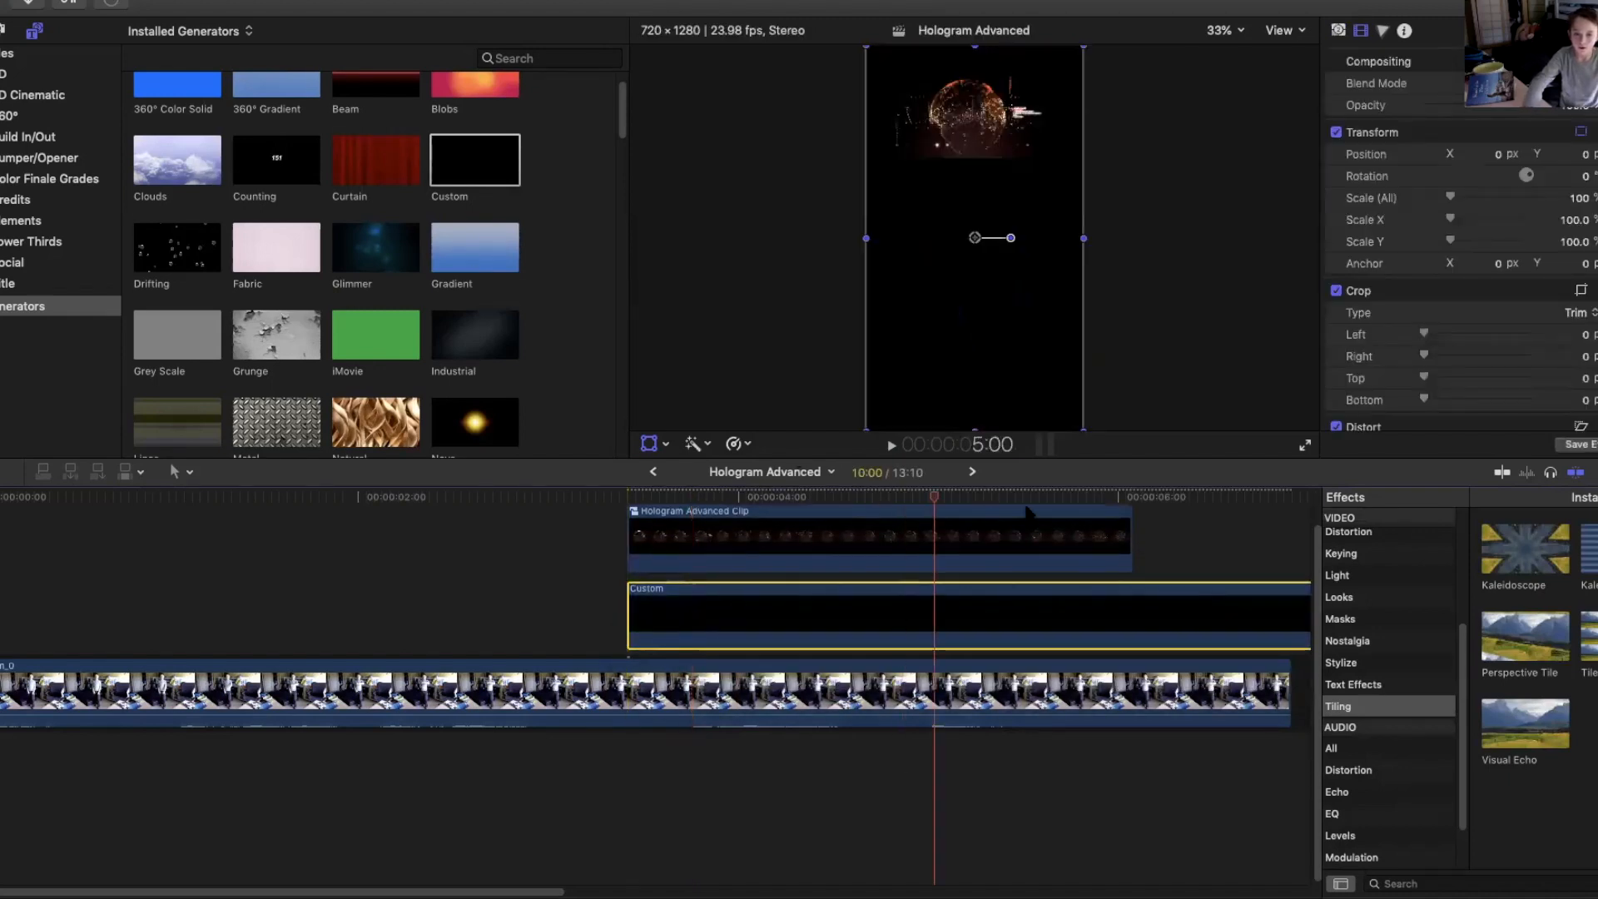
key("space")
key("super+b")
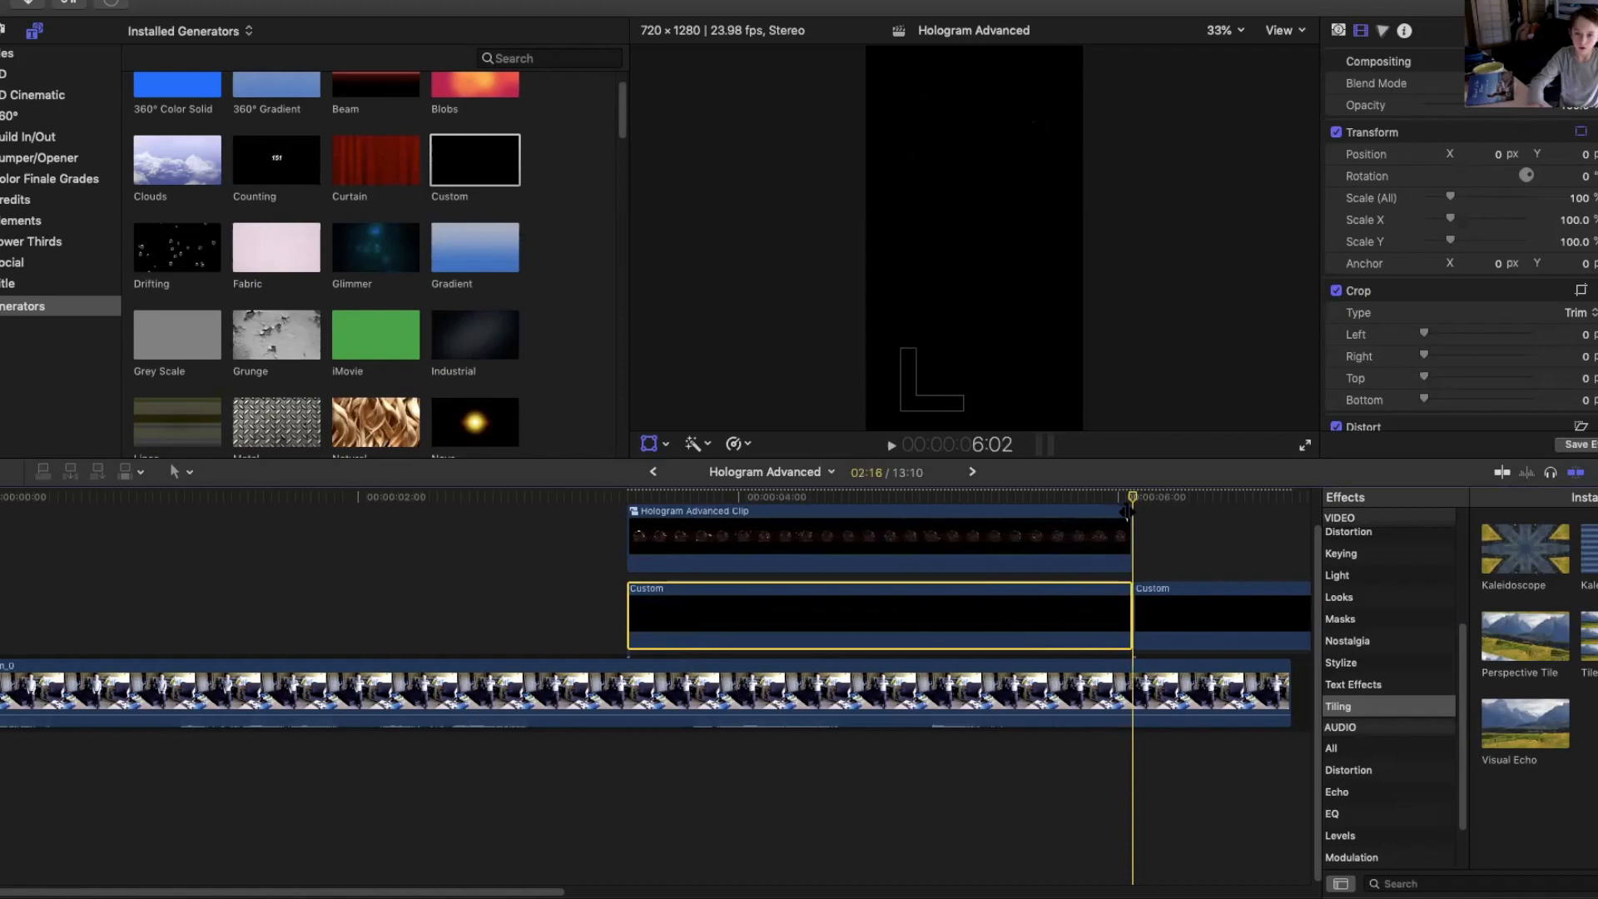
left_click(1204, 590)
key("Delete")
Move the playhead into the clip, select the Custom generator and lower its opacity.
left_click(1024, 508)
left_click_drag(1024, 508, 767, 505)
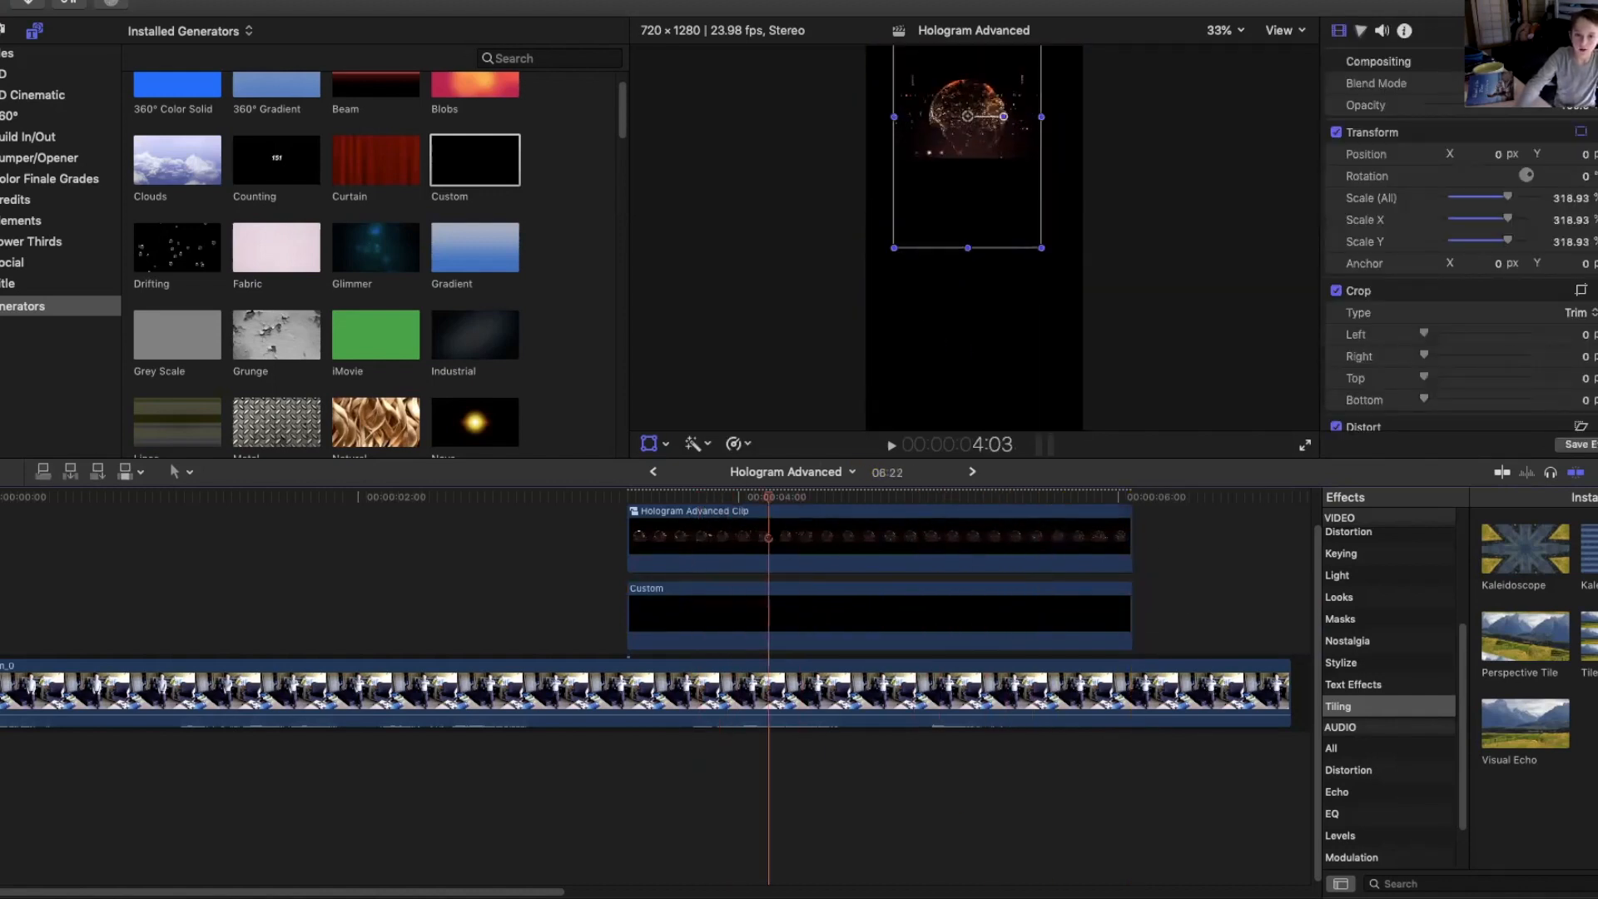
left_click(978, 600)
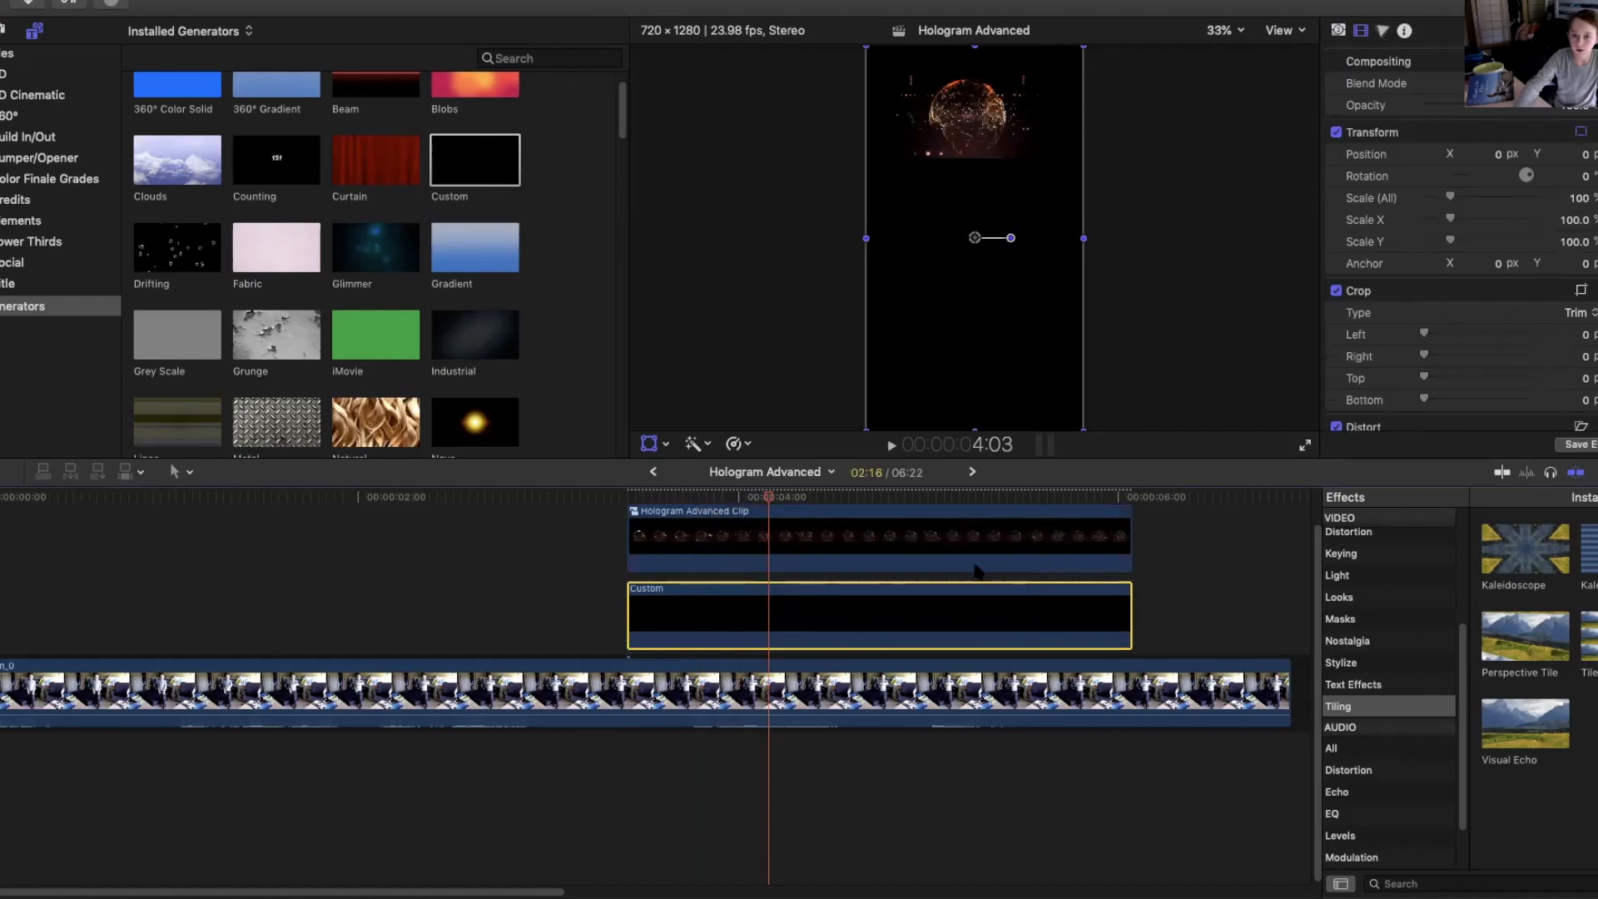
left_click_drag(1528, 107, 1462, 113)
Set the Custom generator's color to blue in its generator parameters.
left_click(1339, 32)
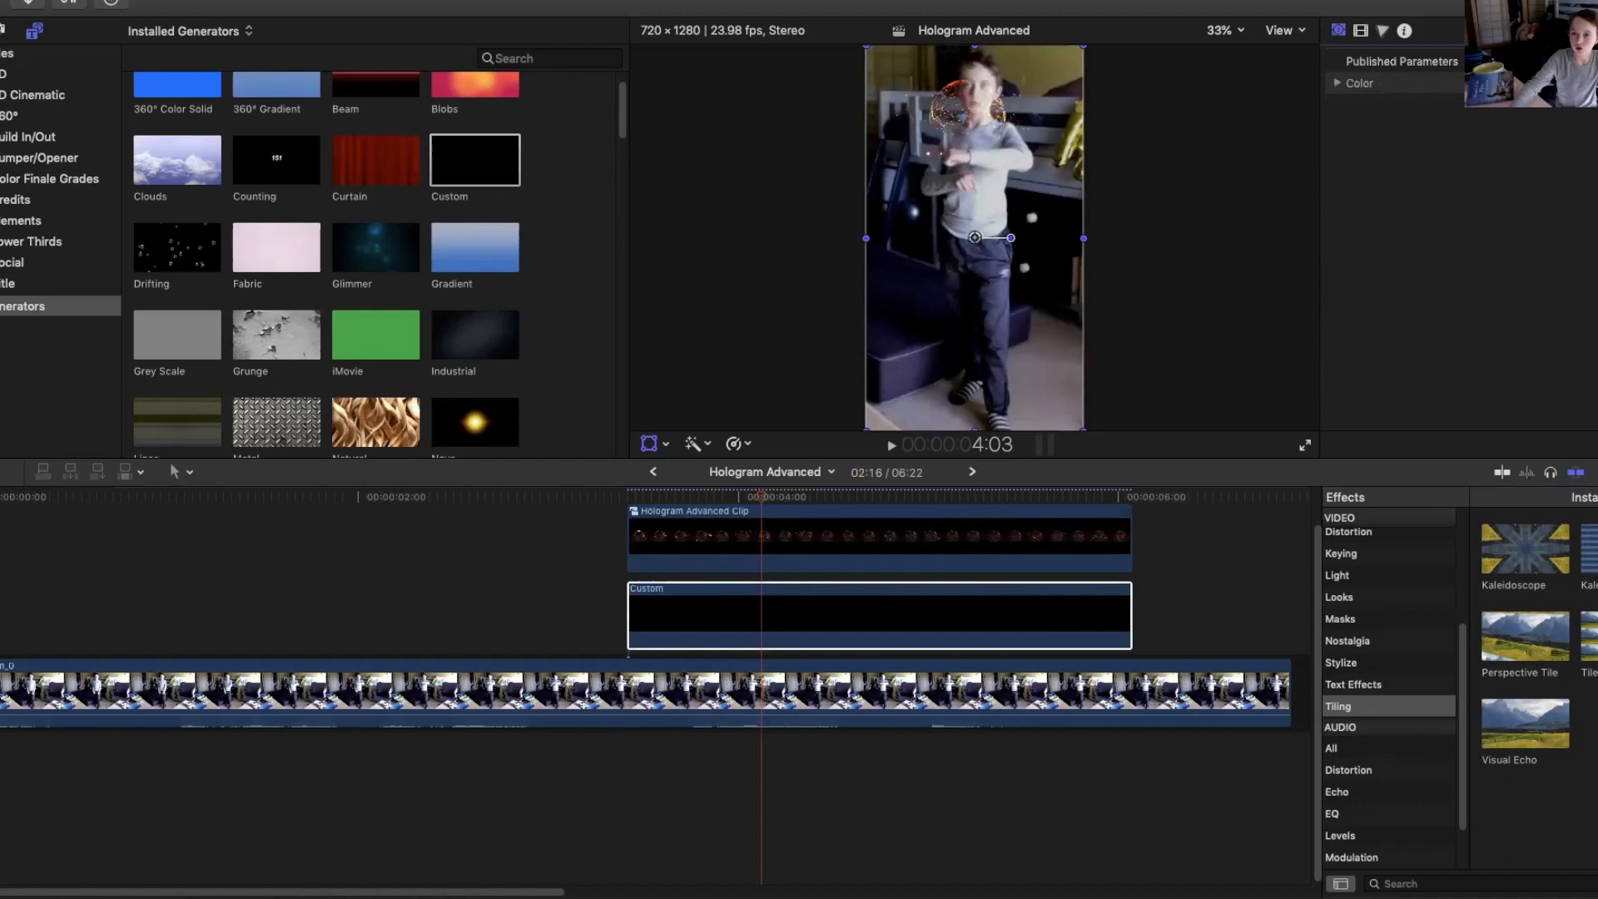
left_click(1584, 84)
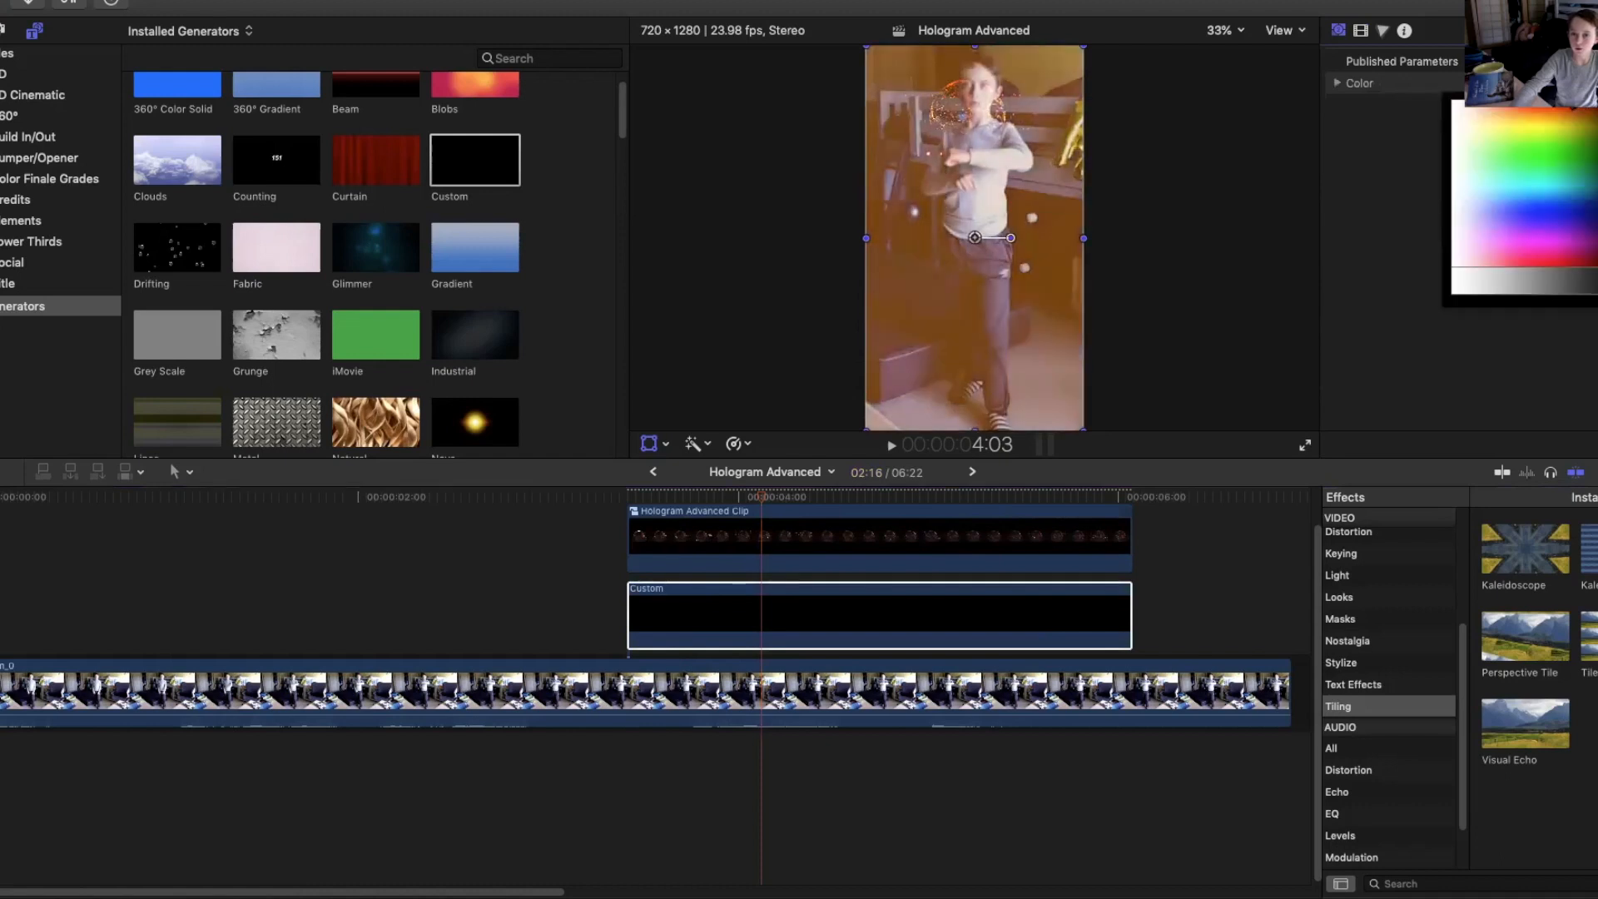
left_click(1563, 134)
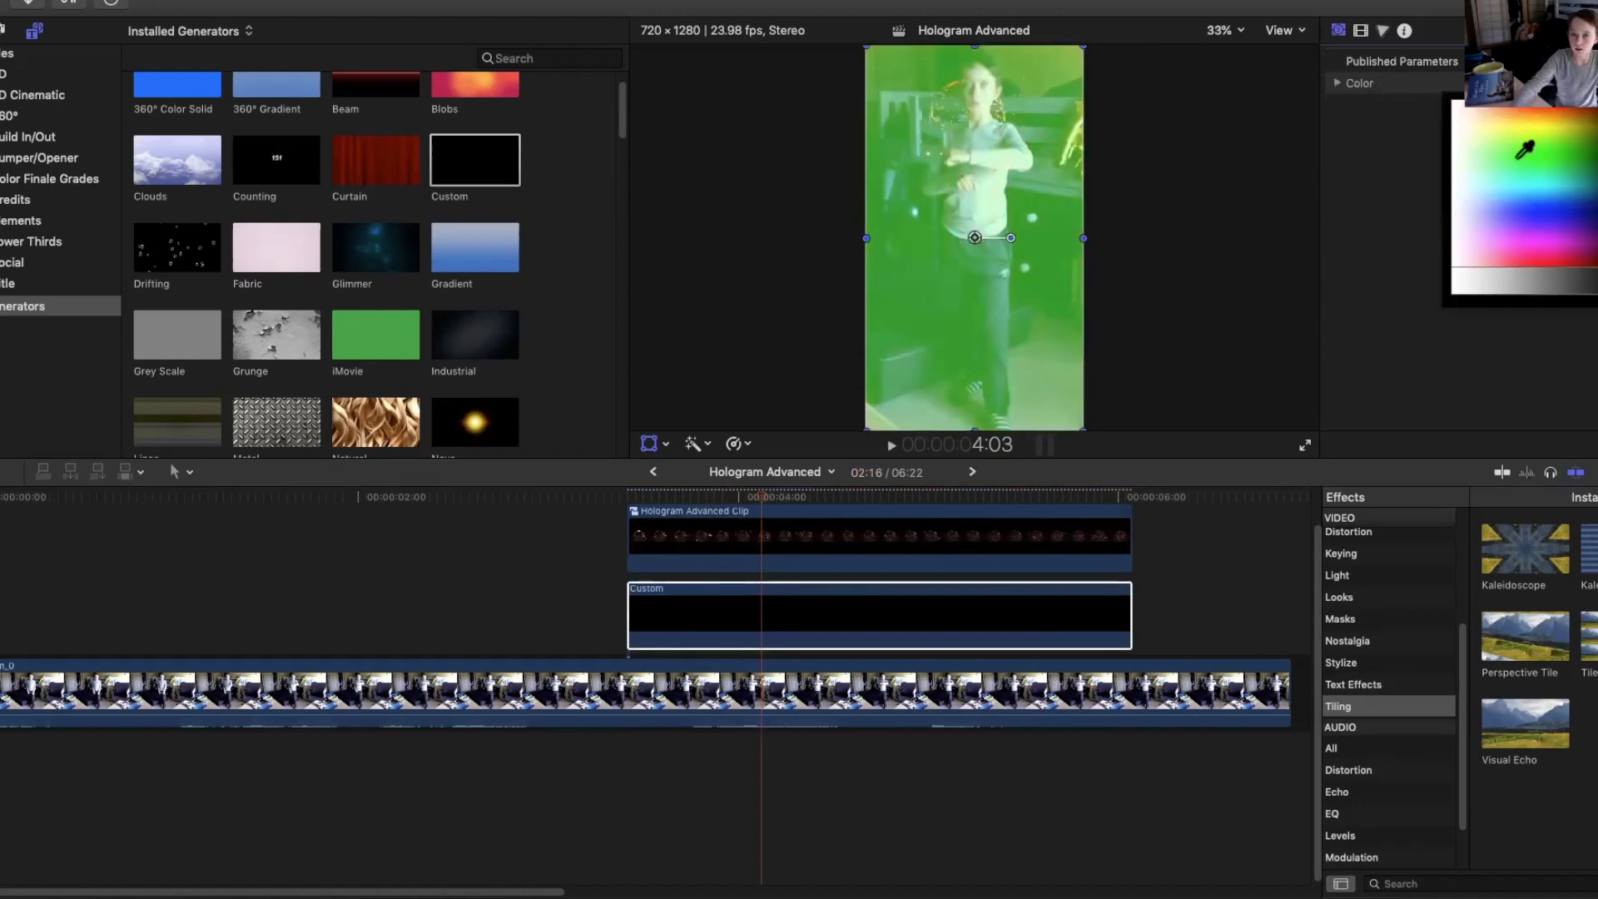
left_click(1521, 208)
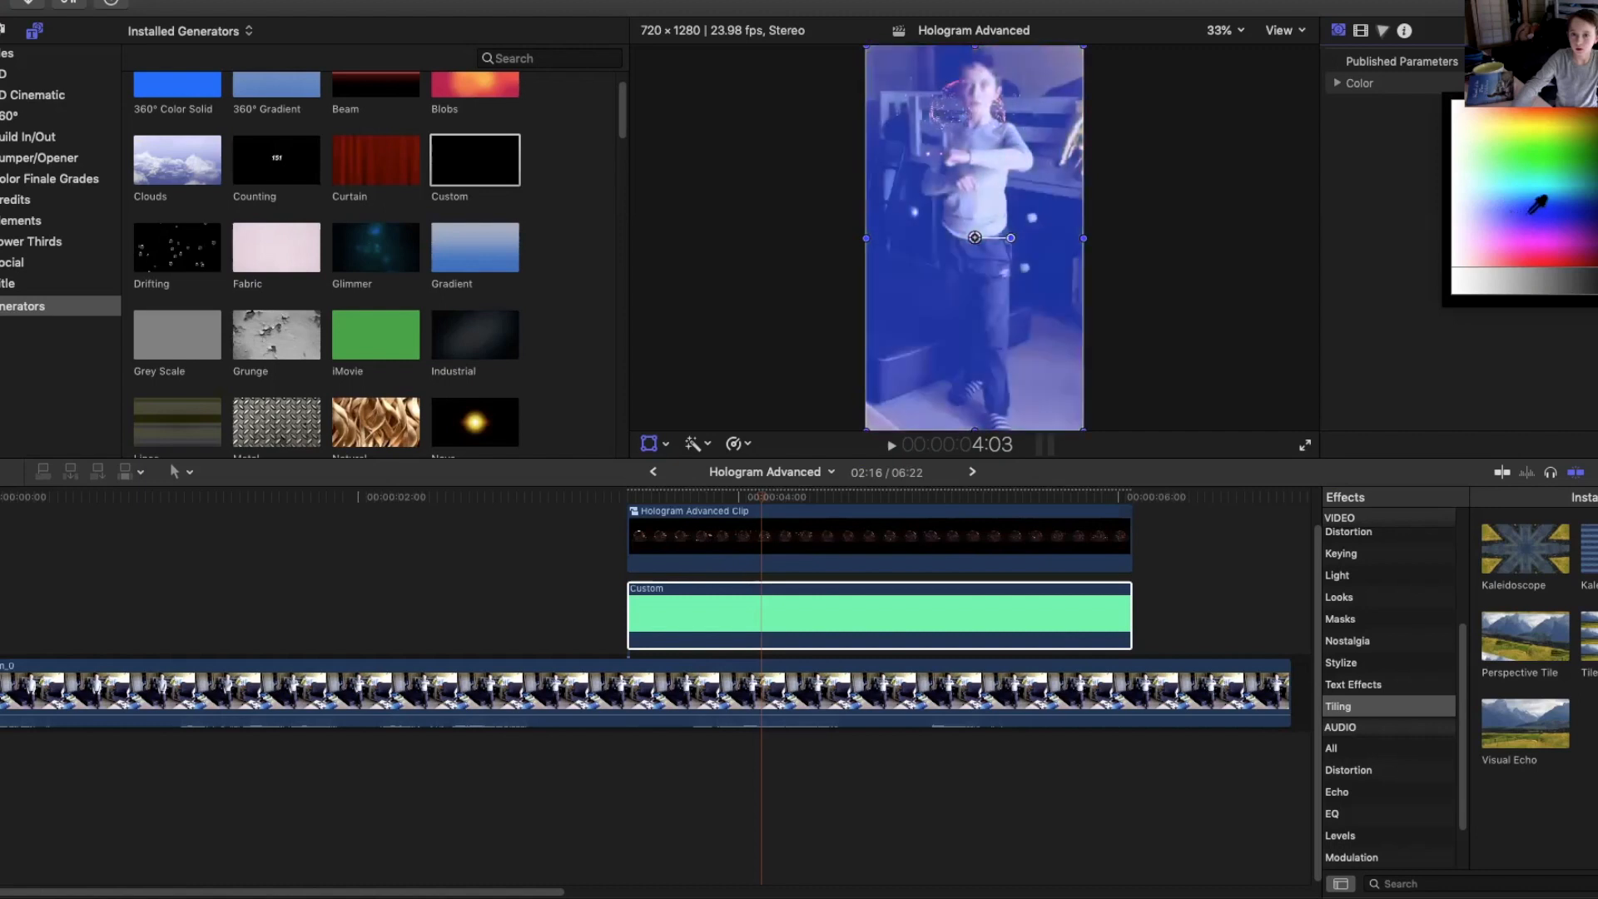
Check the hologram compound clip's scale, then set the Custom generator's Scale (All) to 67.75%.
left_click(1026, 377)
left_click_drag(765, 502, 630, 509)
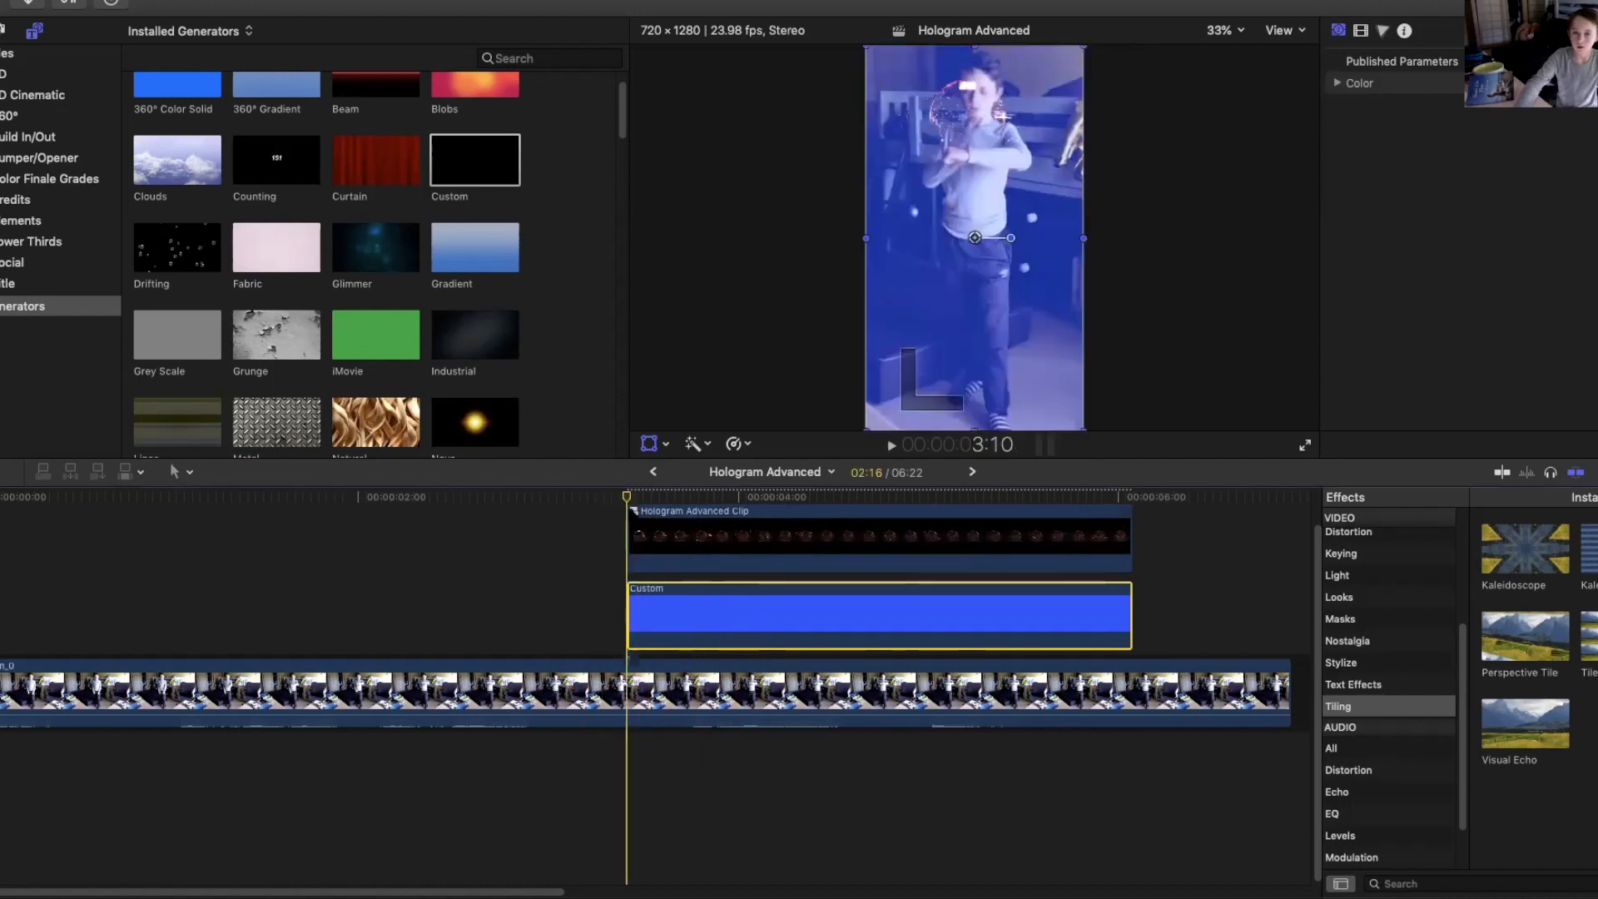
left_click(803, 545)
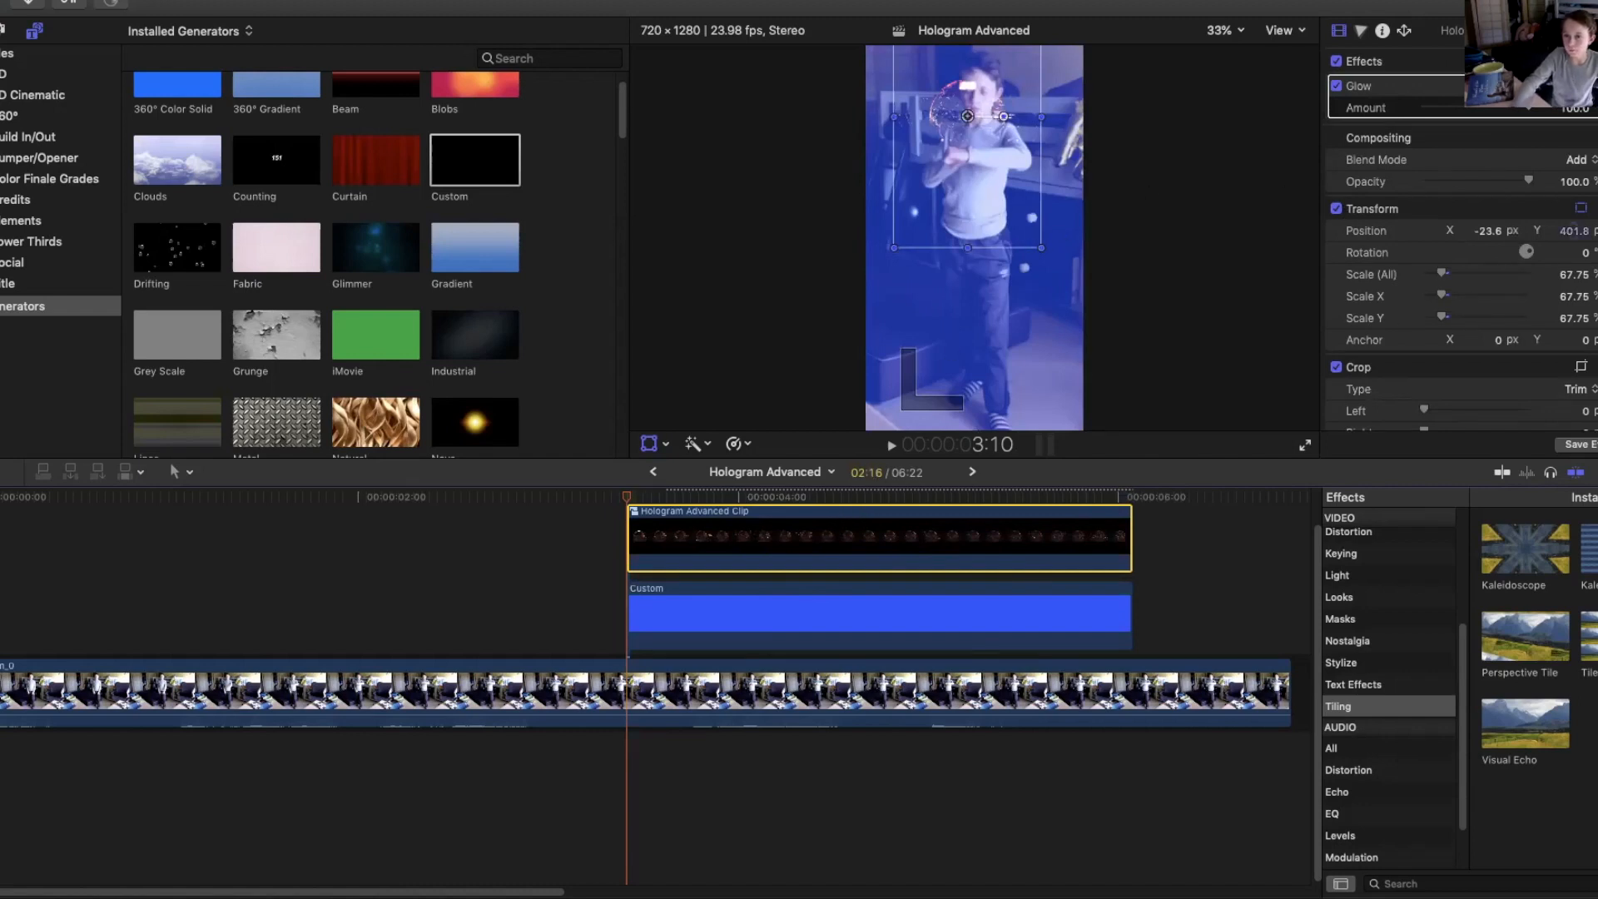
scroll(1461, 237, "down", 2)
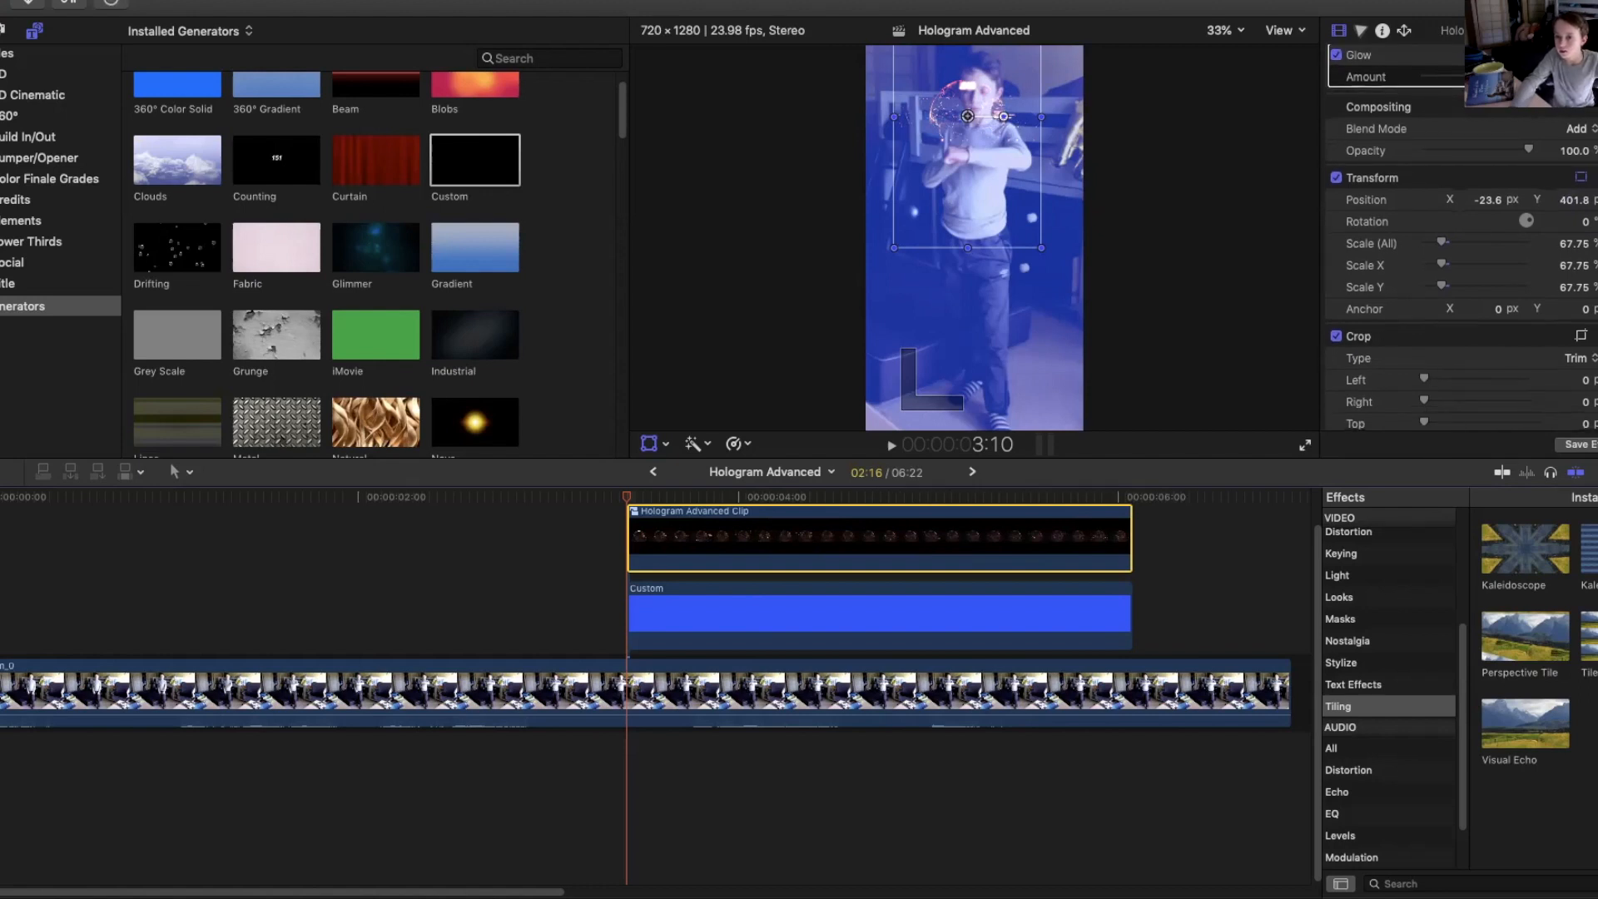
left_click(828, 616)
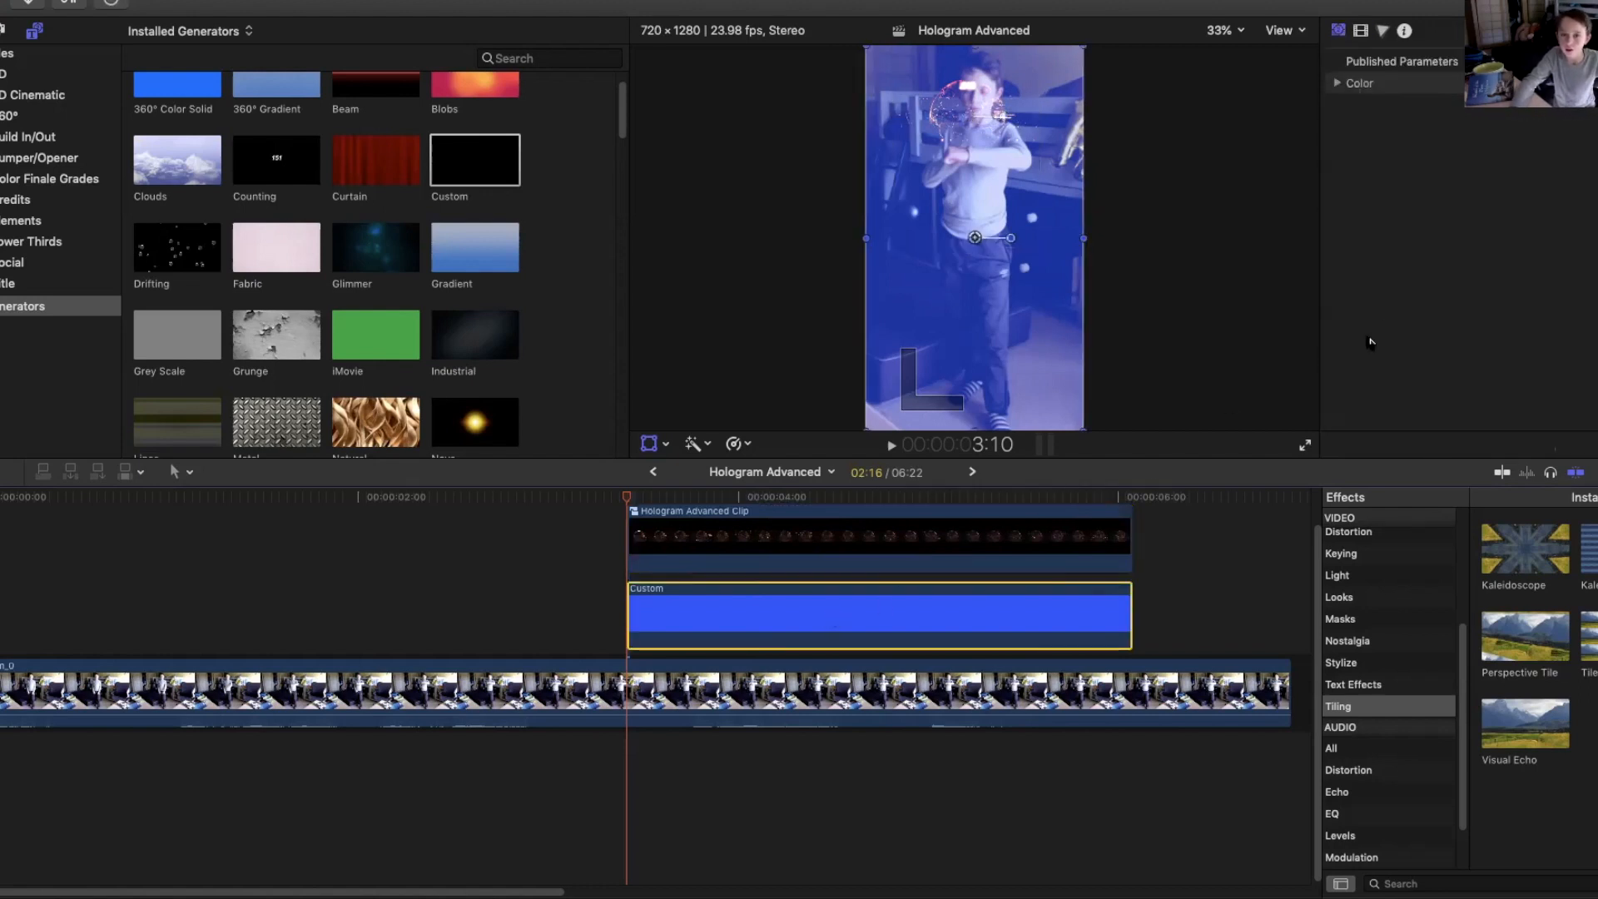
left_click(1361, 32)
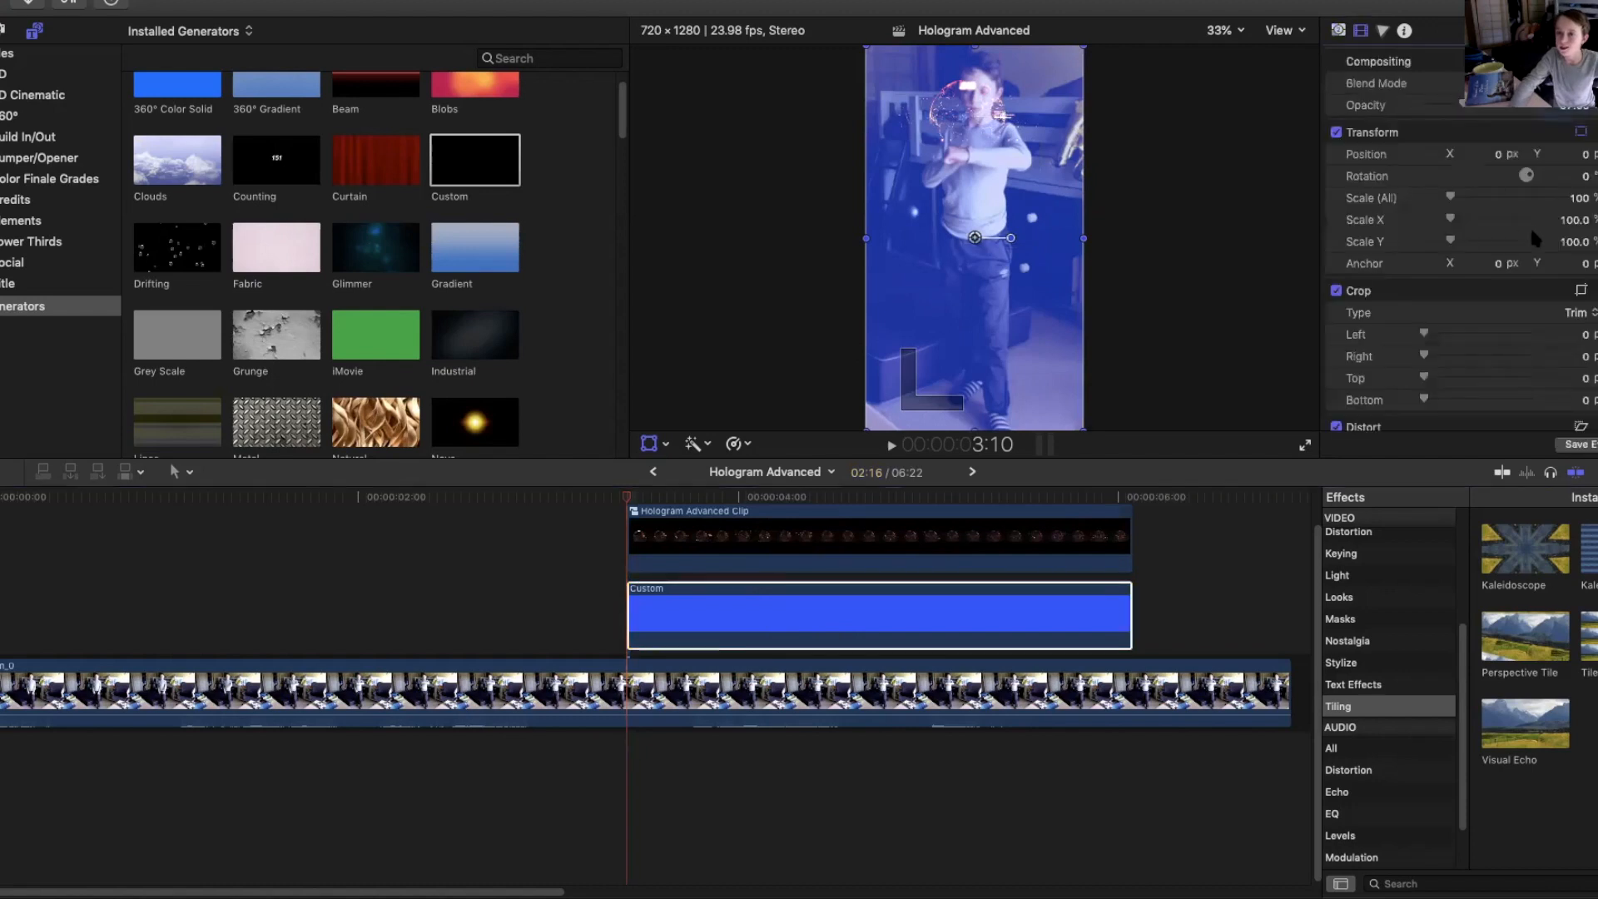
left_click(1579, 198)
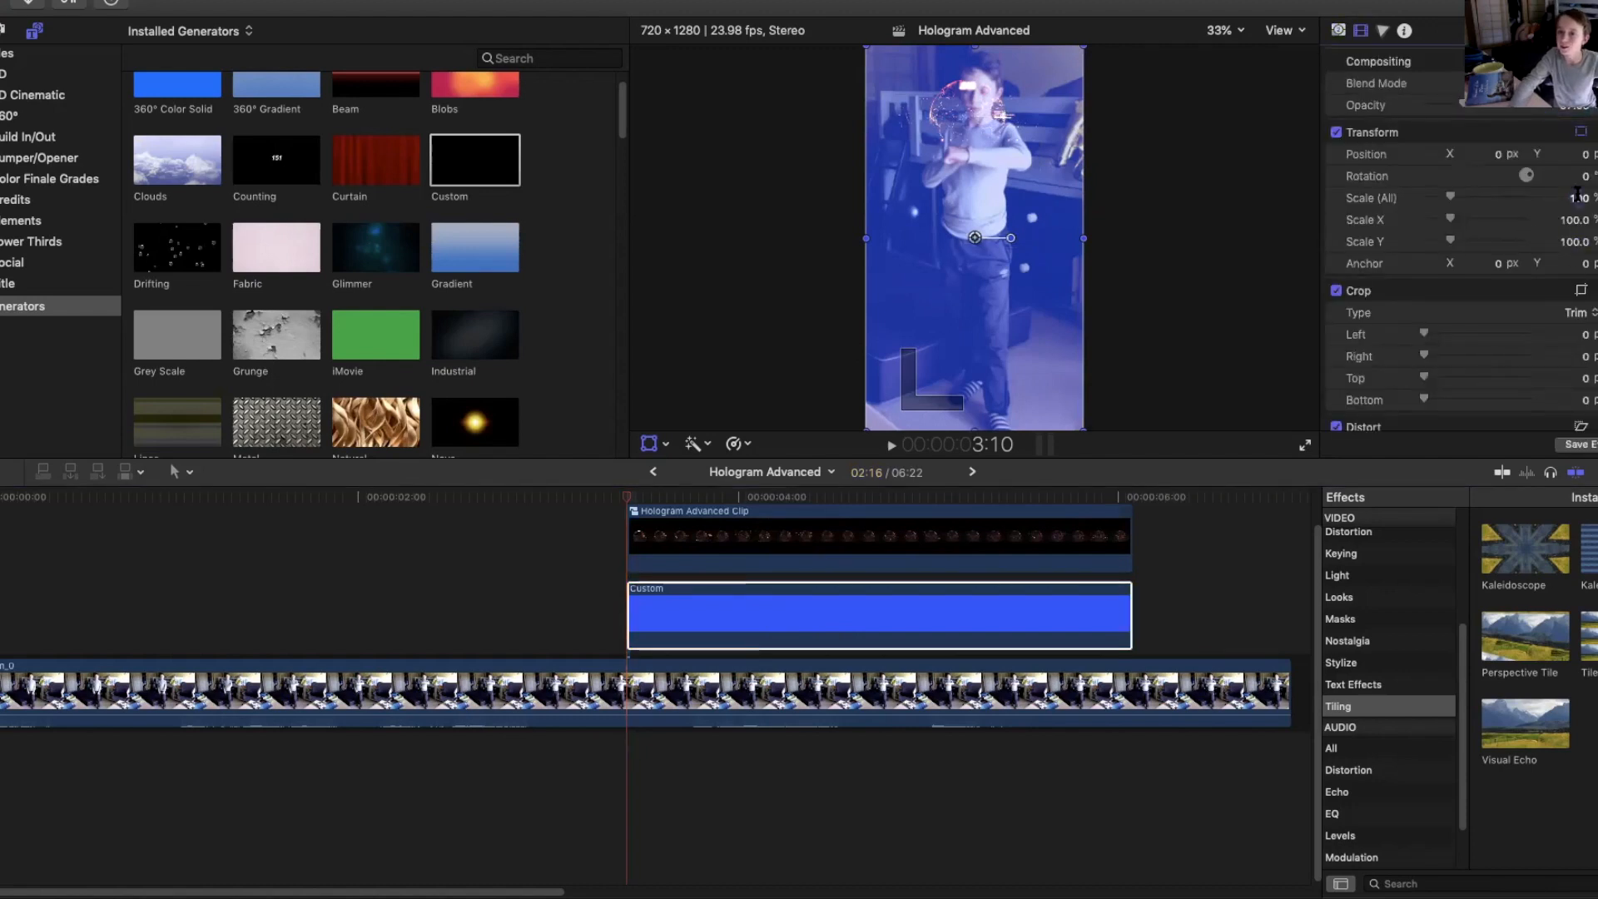
type("67.75")
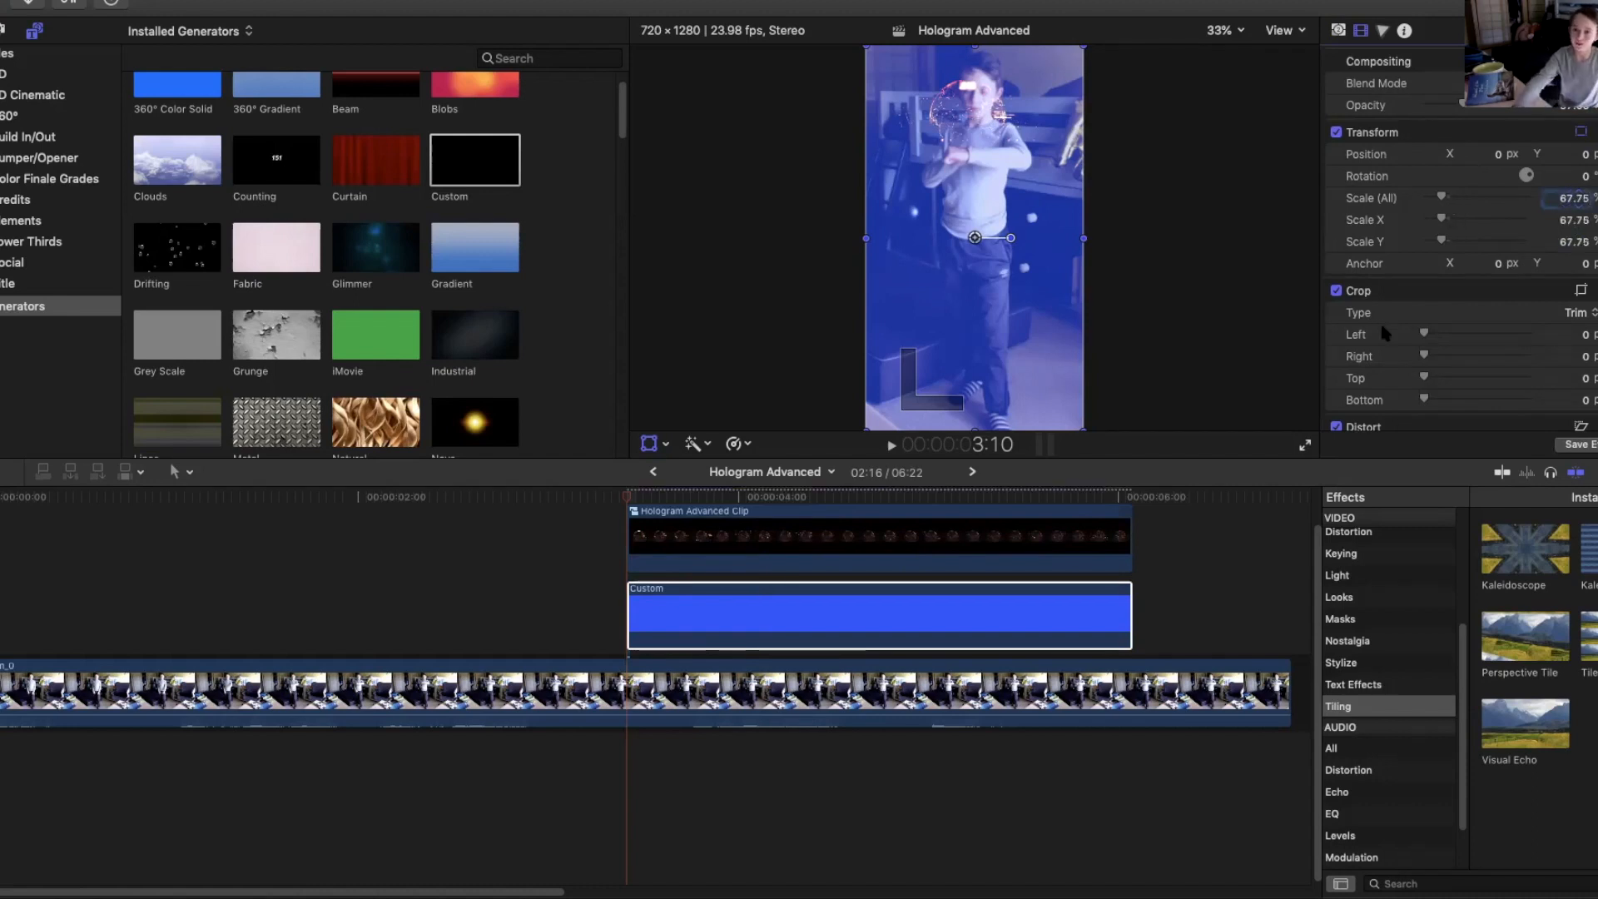
key("Return")
Move and resize the Custom generator in the viewer, and crop it to Left 359, Right 191 and Top 1027.
left_click_drag(951, 323, 949, 283)
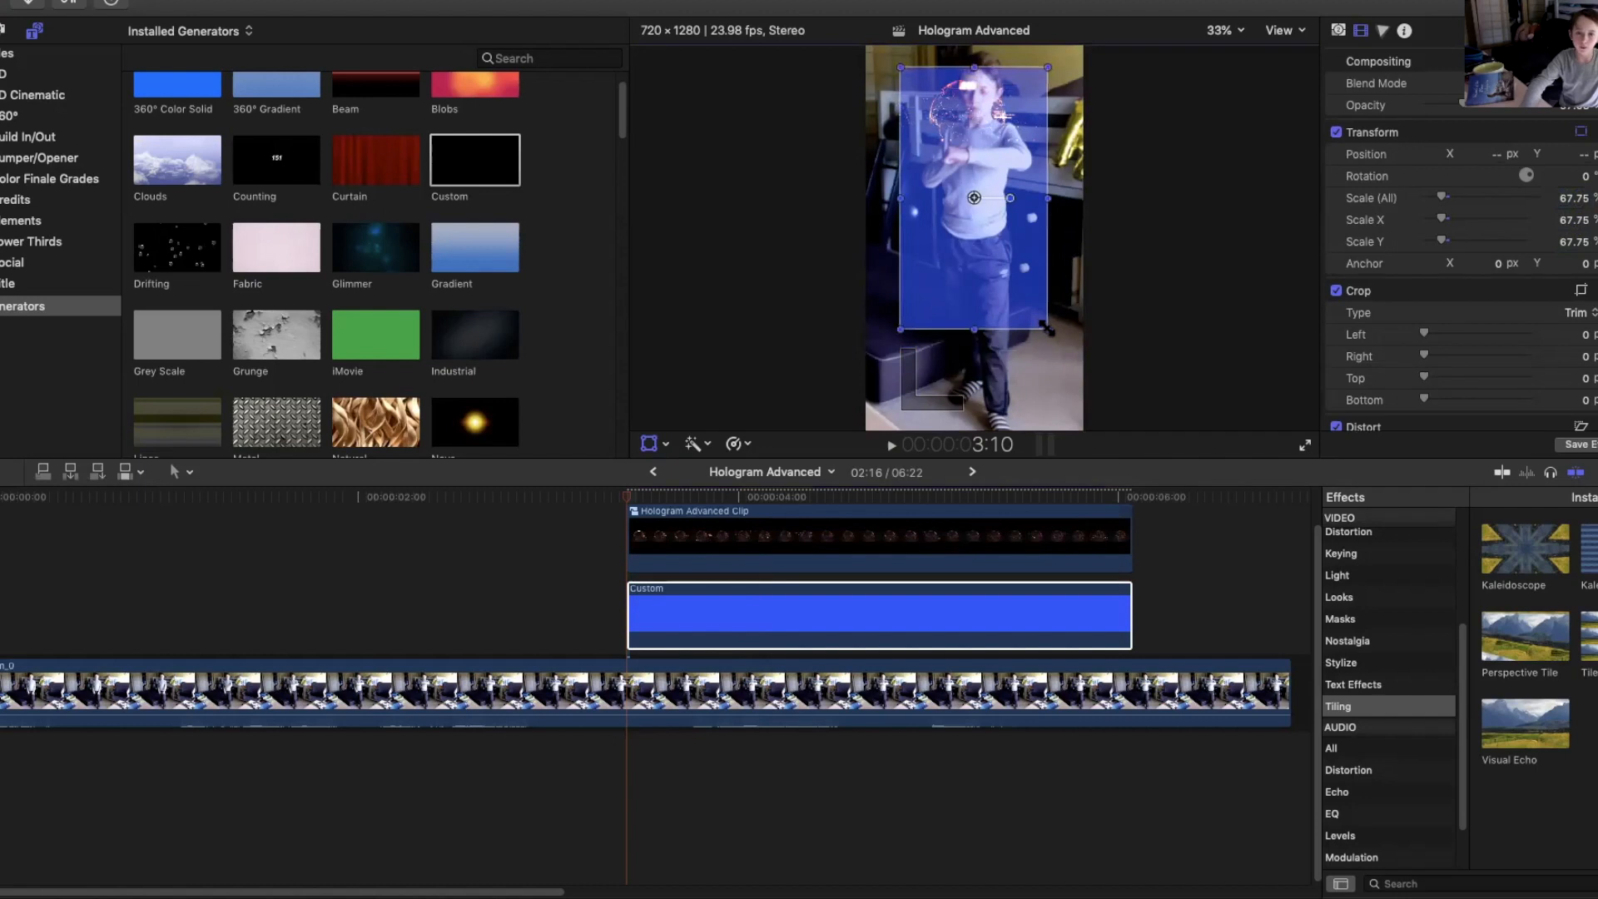
left_click_drag(1046, 326, 1010, 257)
mouse_move(1010, 197)
left_mouse_down()
mouse_move(987, 236)
mouse_move(1009, 202)
left_mouse_up()
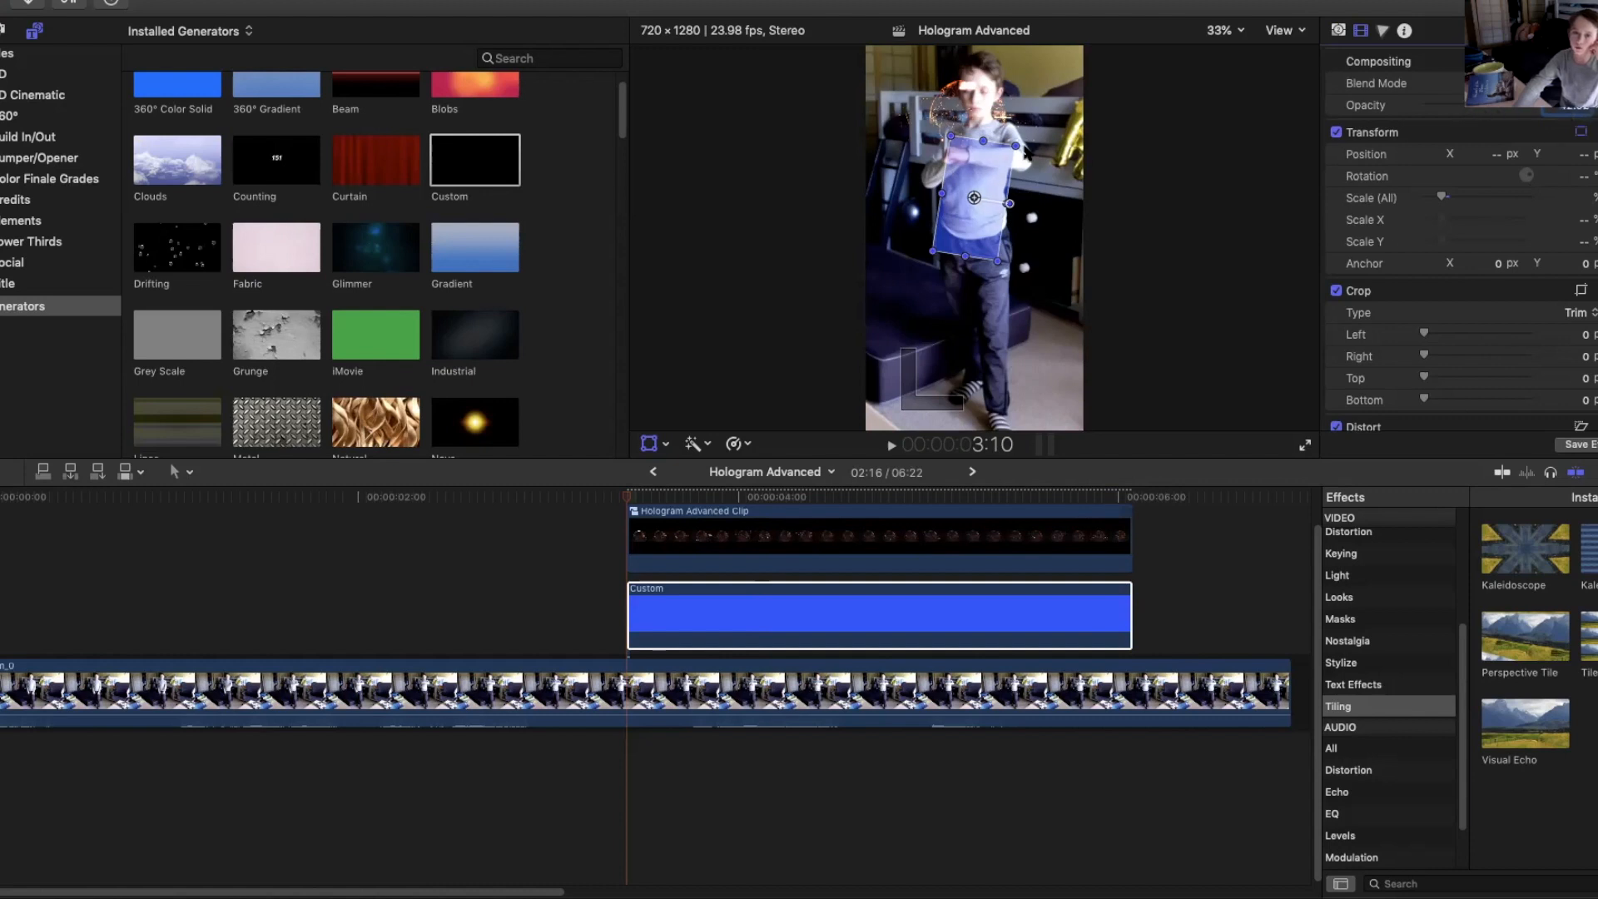
left_click_drag(1014, 146, 1013, 150)
left_click_drag(1439, 335, 1454, 333)
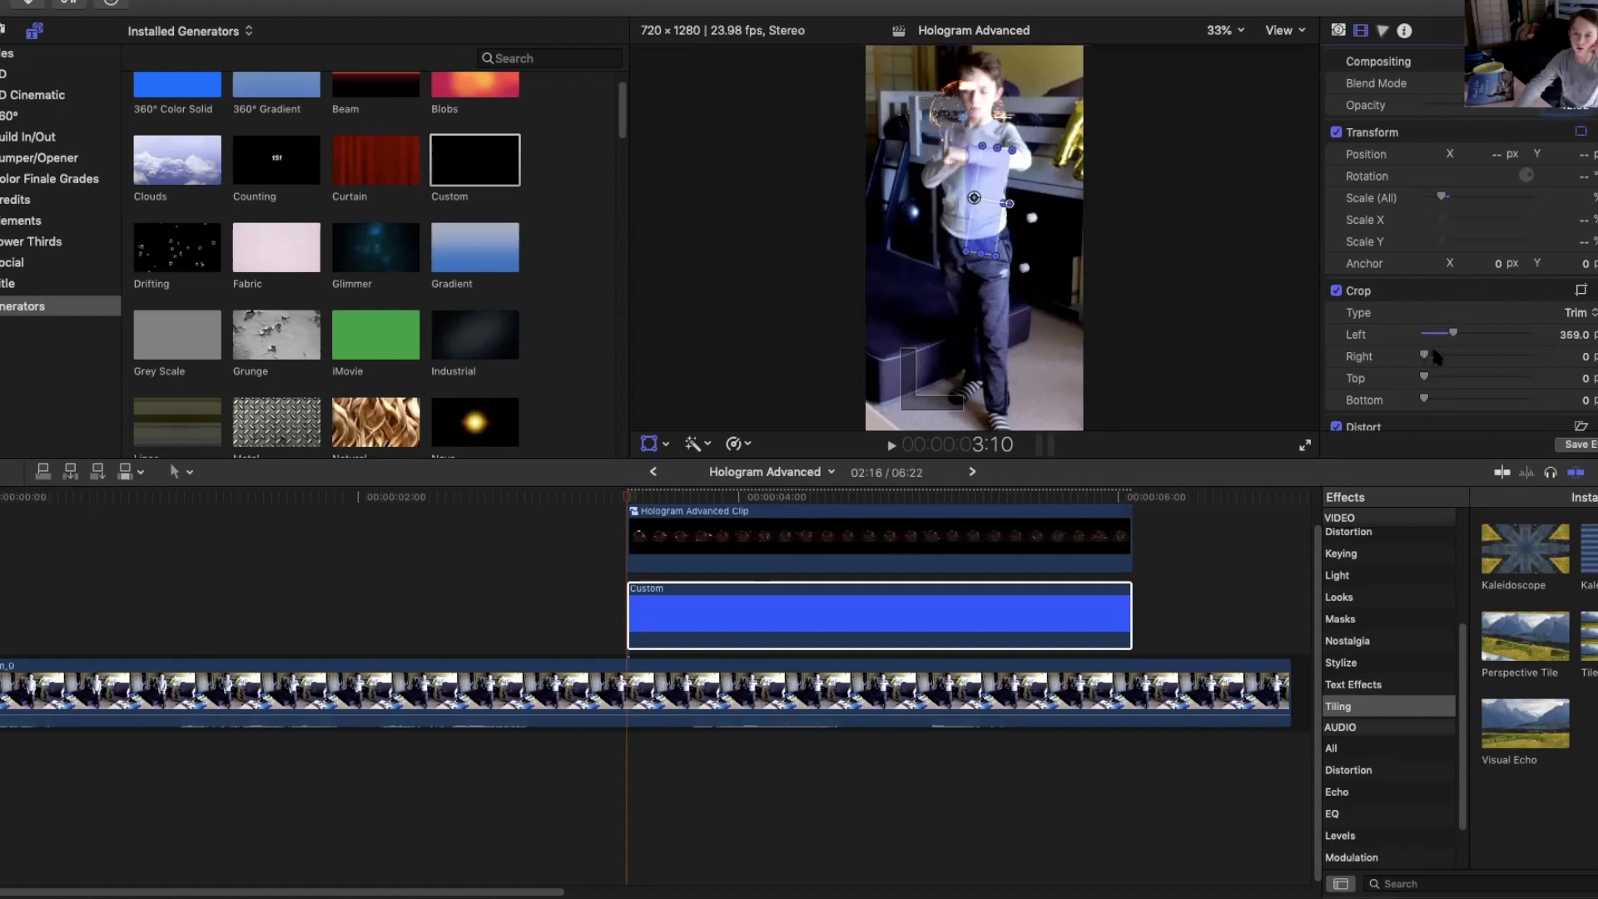
left_click_drag(1423, 356, 1518, 363)
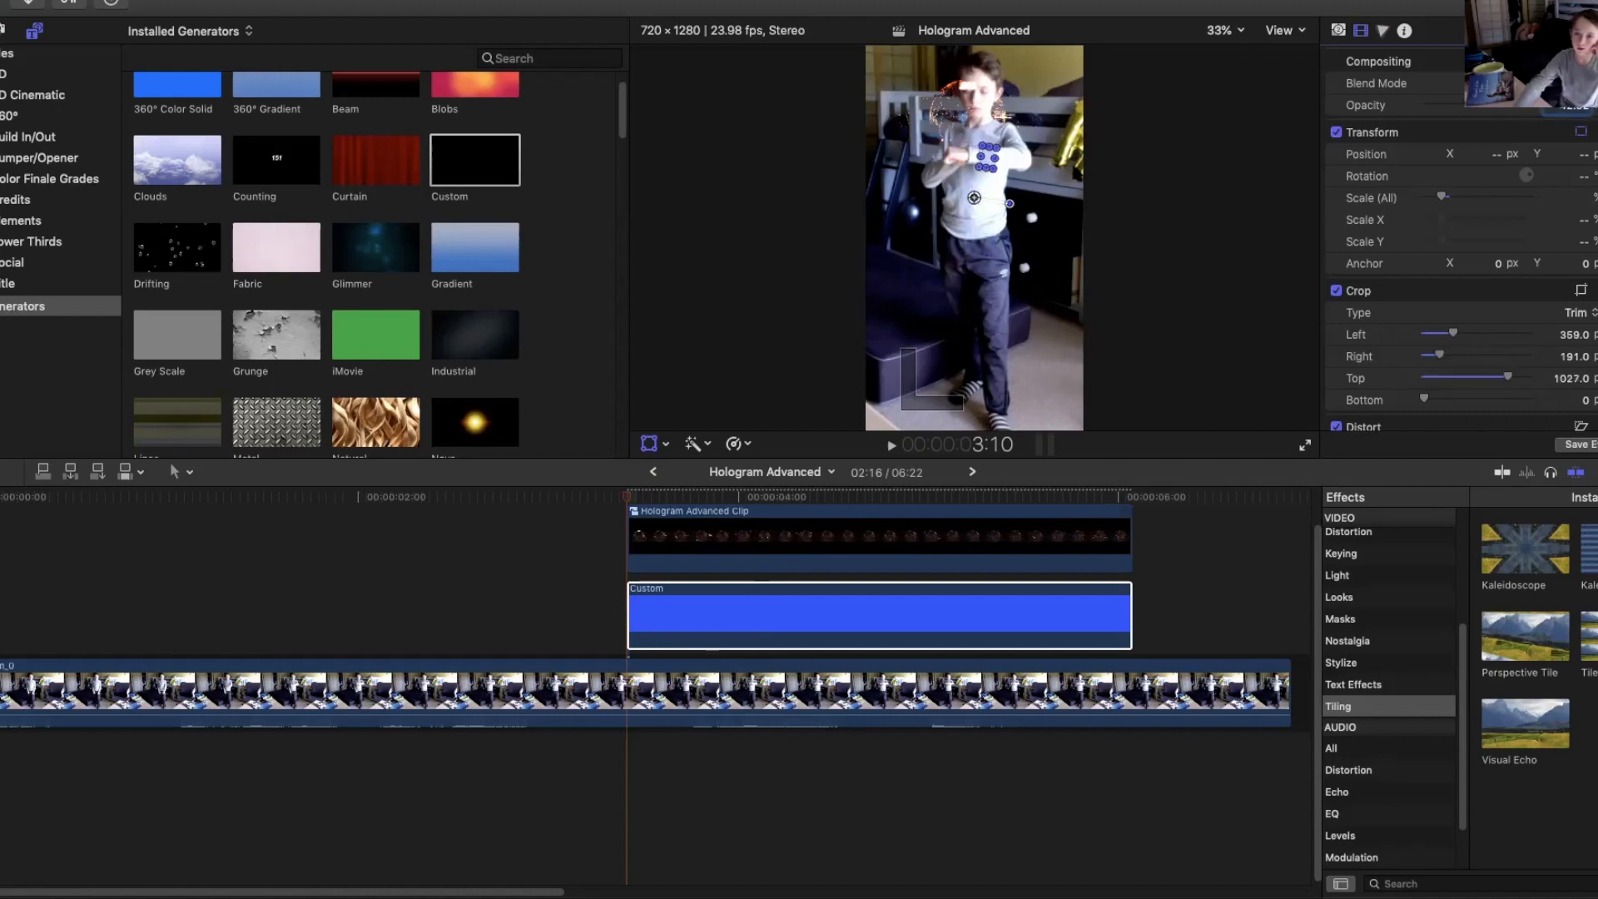
Flip, rotate and reposition the cropped generator near the boy's head, about 60° rotation at 378, 116.
left_click_drag(1010, 203, 975, 159)
left_click(990, 173)
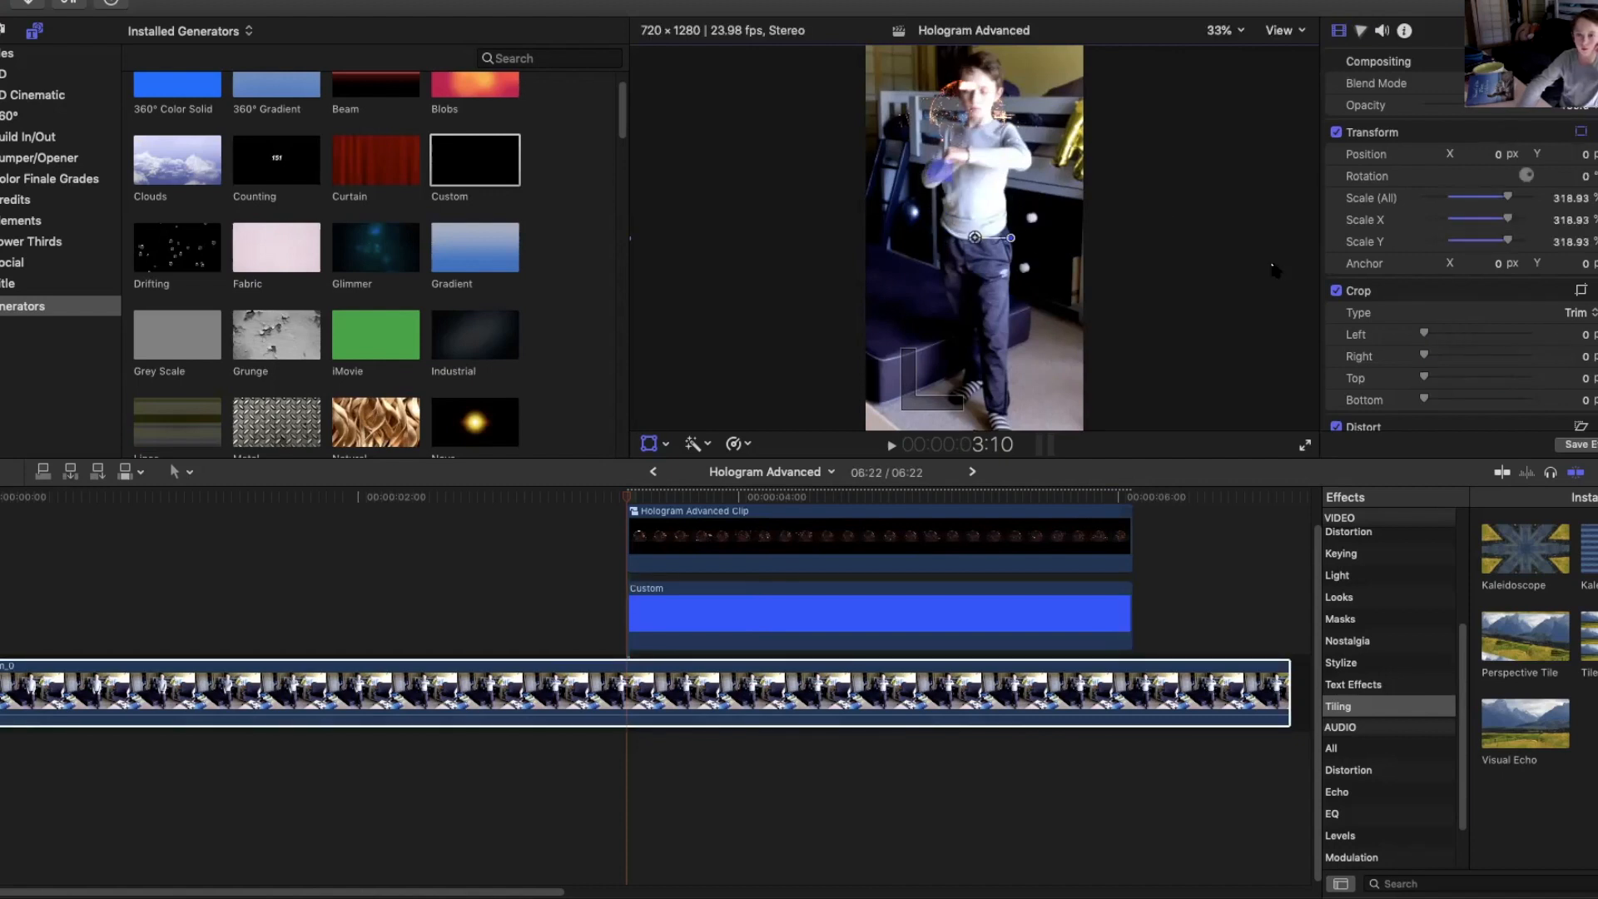
left_click_drag(1570, 198, 1571, 166)
left_click(125, 0)
left_click(149, 2)
left_click(812, 598)
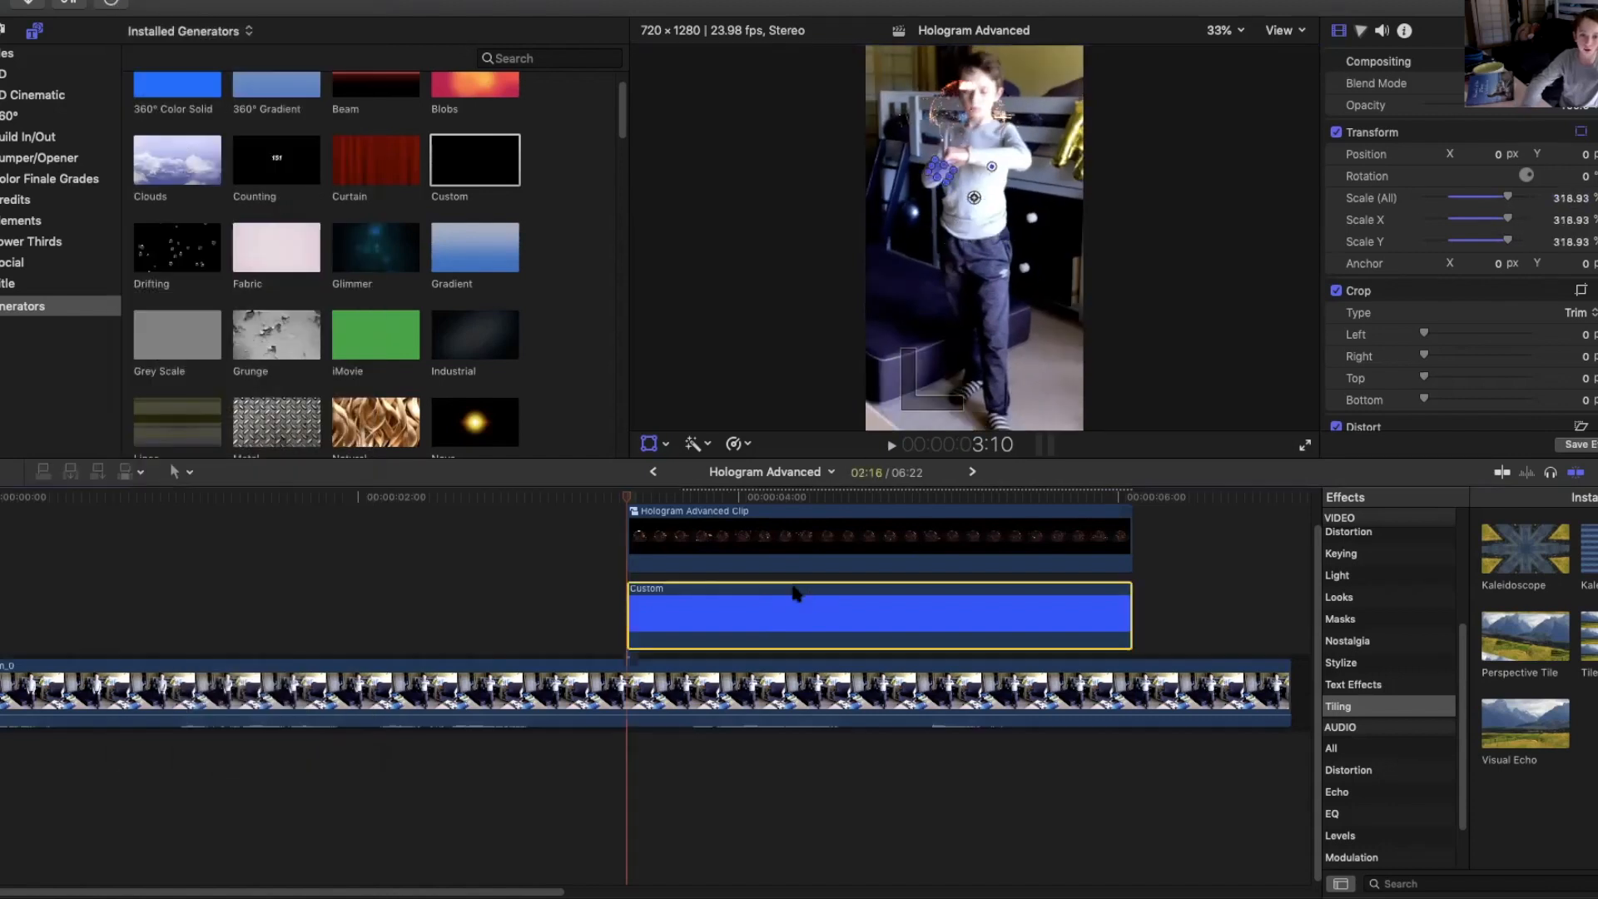
mouse_move(1574, 200)
left_mouse_down()
mouse_move(1574, 166)
mouse_move(1573, 195)
left_mouse_up()
left_click_drag(875, 121, 983, 114)
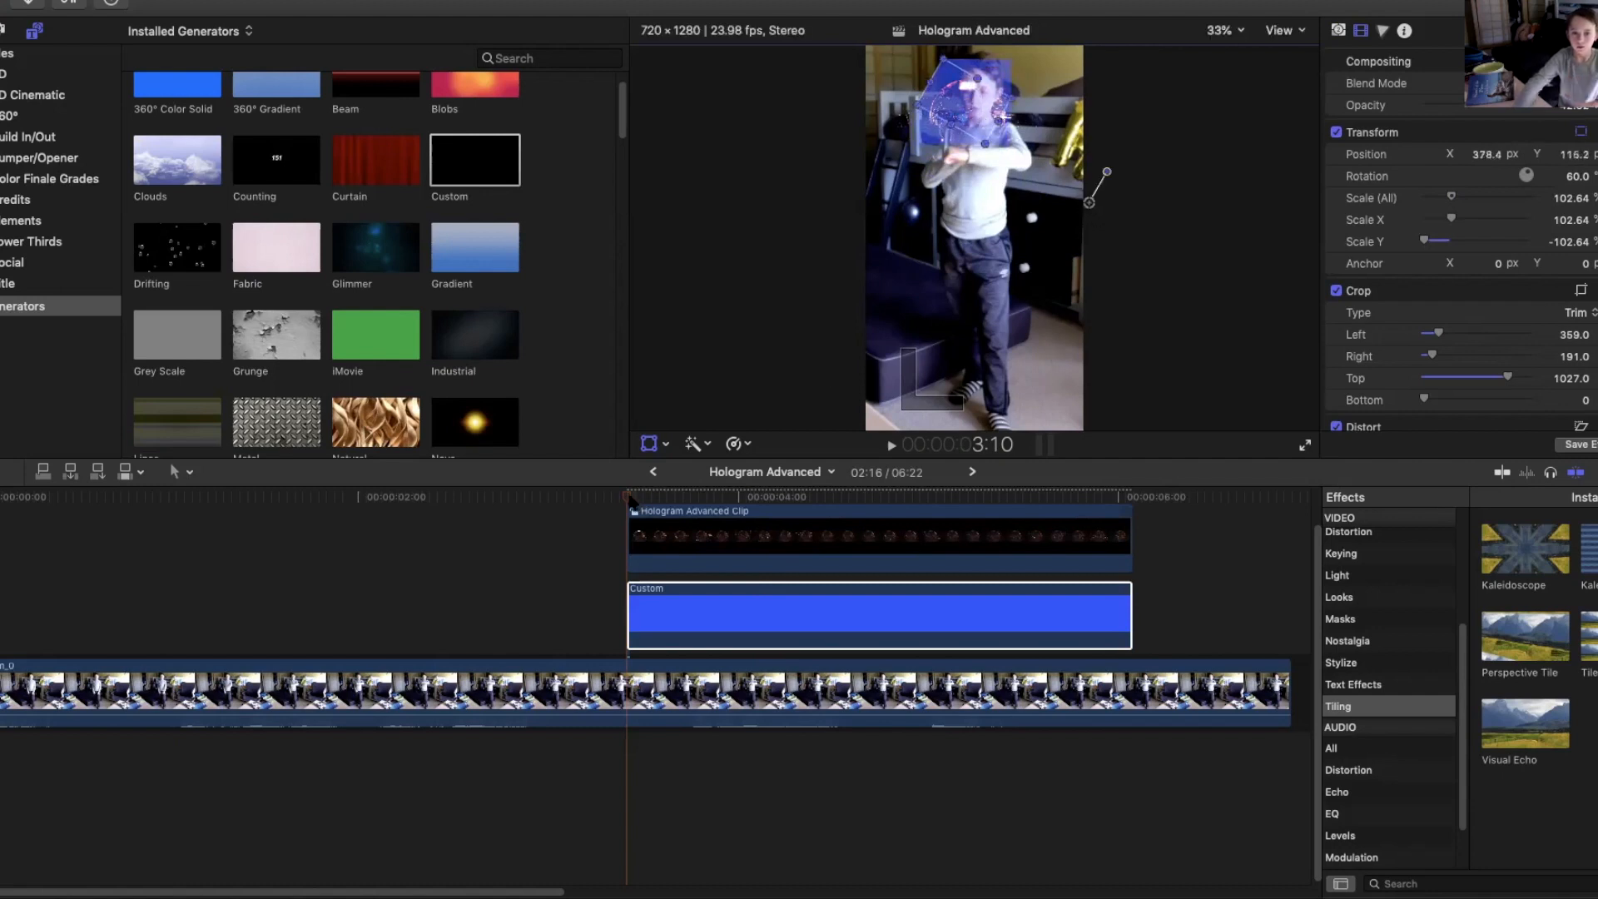
Move the Custom generator above the hologram compound clip in the timeline.
left_click_drag(646, 498, 743, 497)
left_click(744, 532)
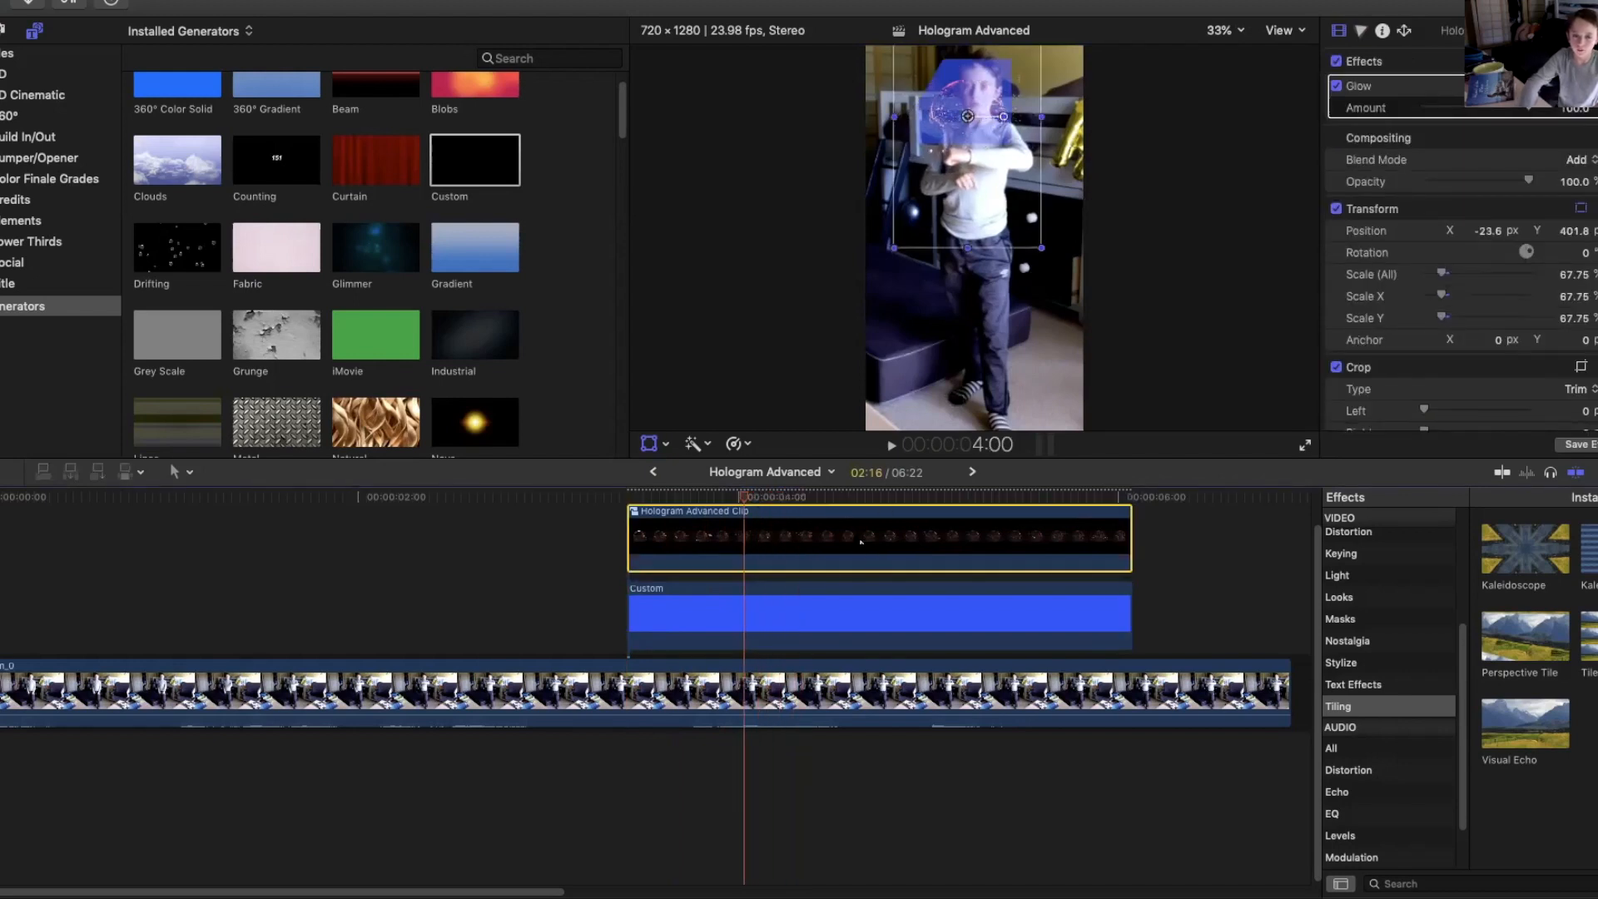
mouse_move(837, 628)
left_mouse_down()
mouse_move(837, 541)
mouse_move(833, 666)
mouse_move(833, 606)
left_mouse_up()
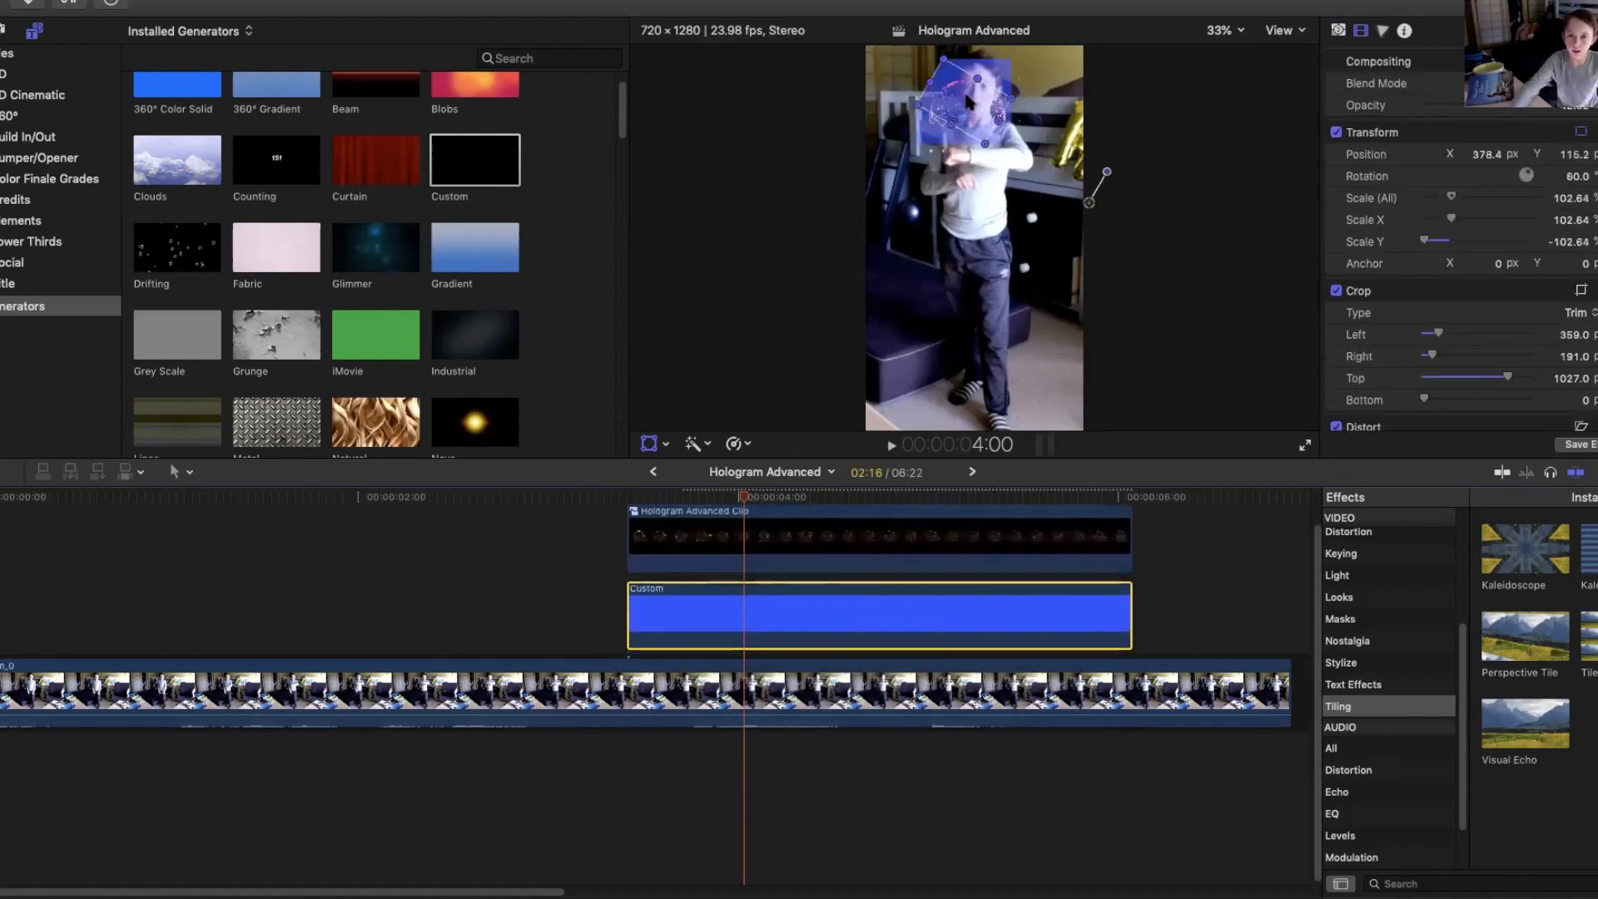
left_click(833, 541)
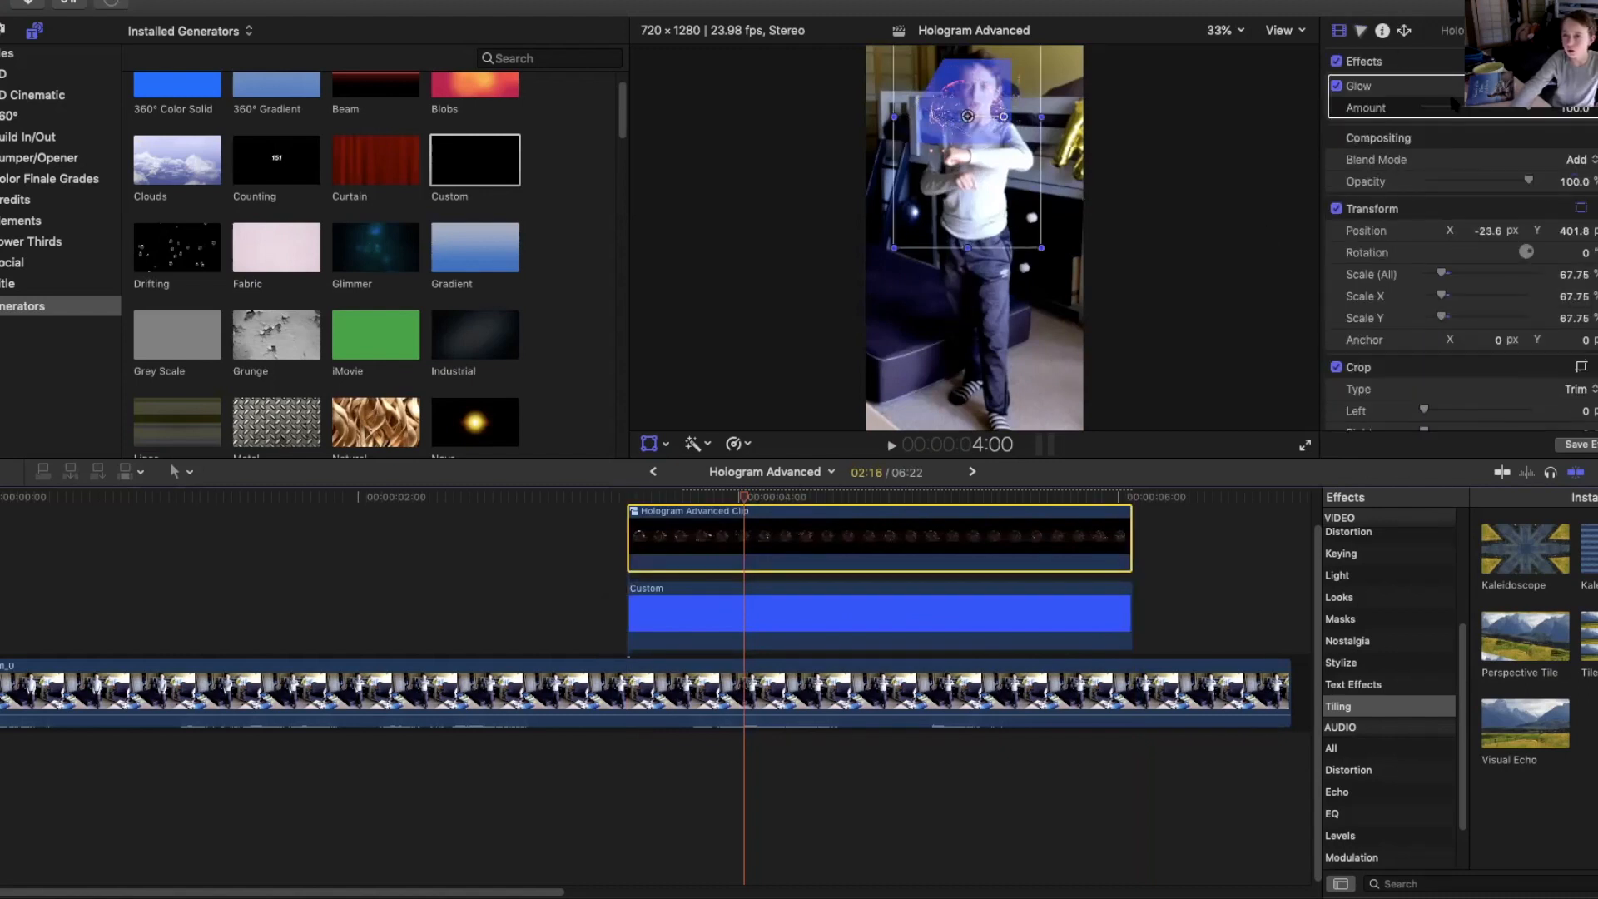
left_click(1339, 31)
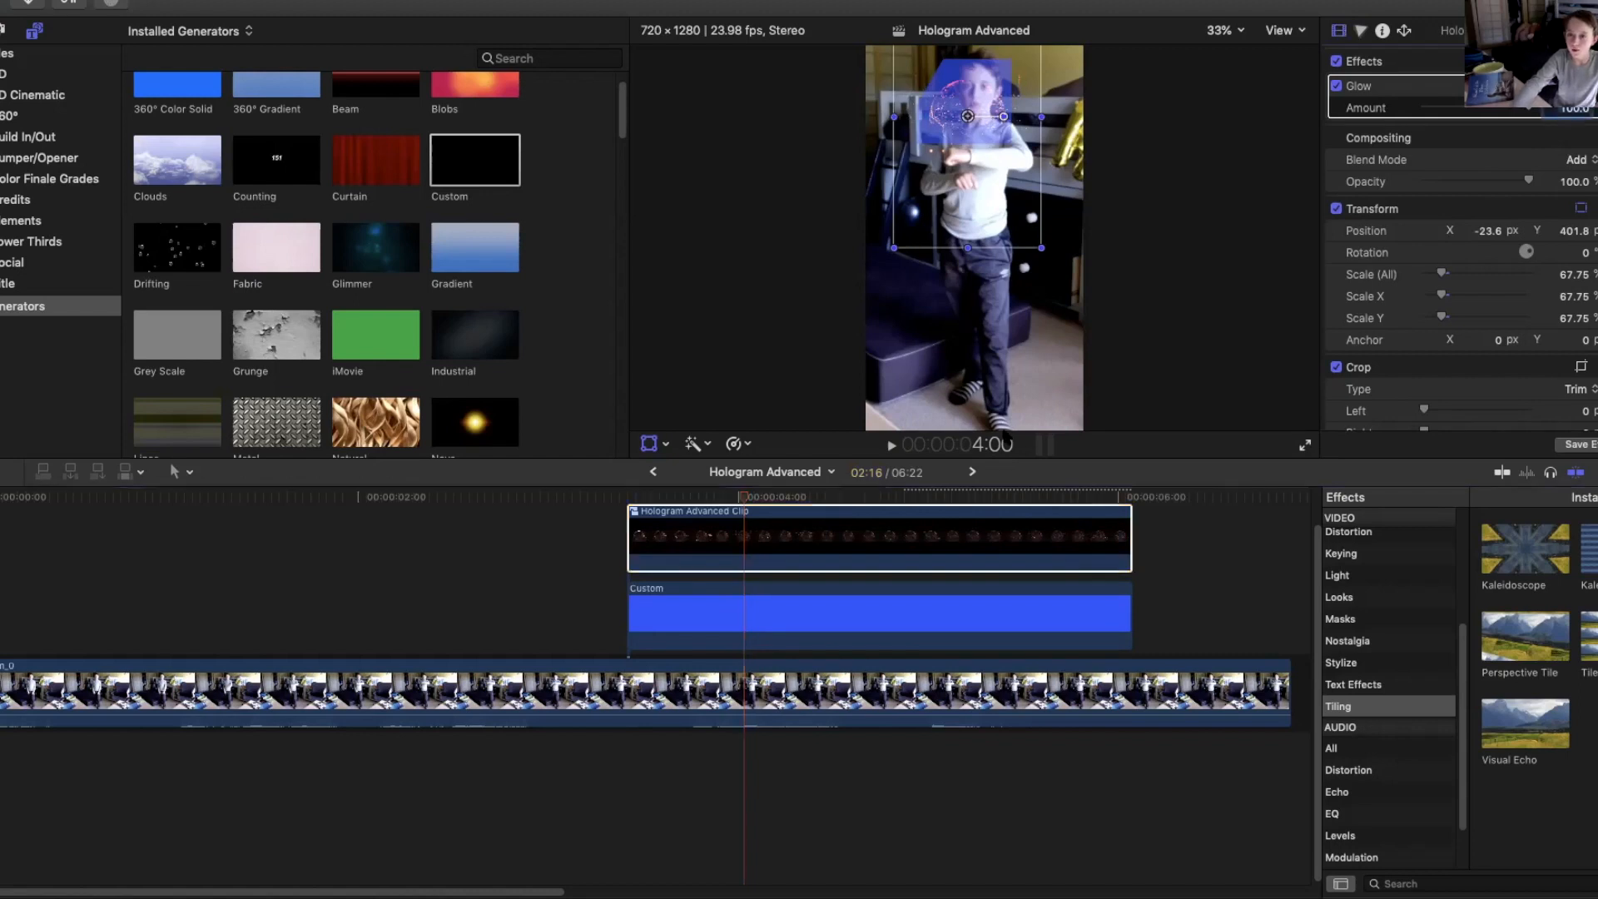
left_click(1578, 159)
left_click(1572, 45)
left_click_drag(829, 601, 838, 551)
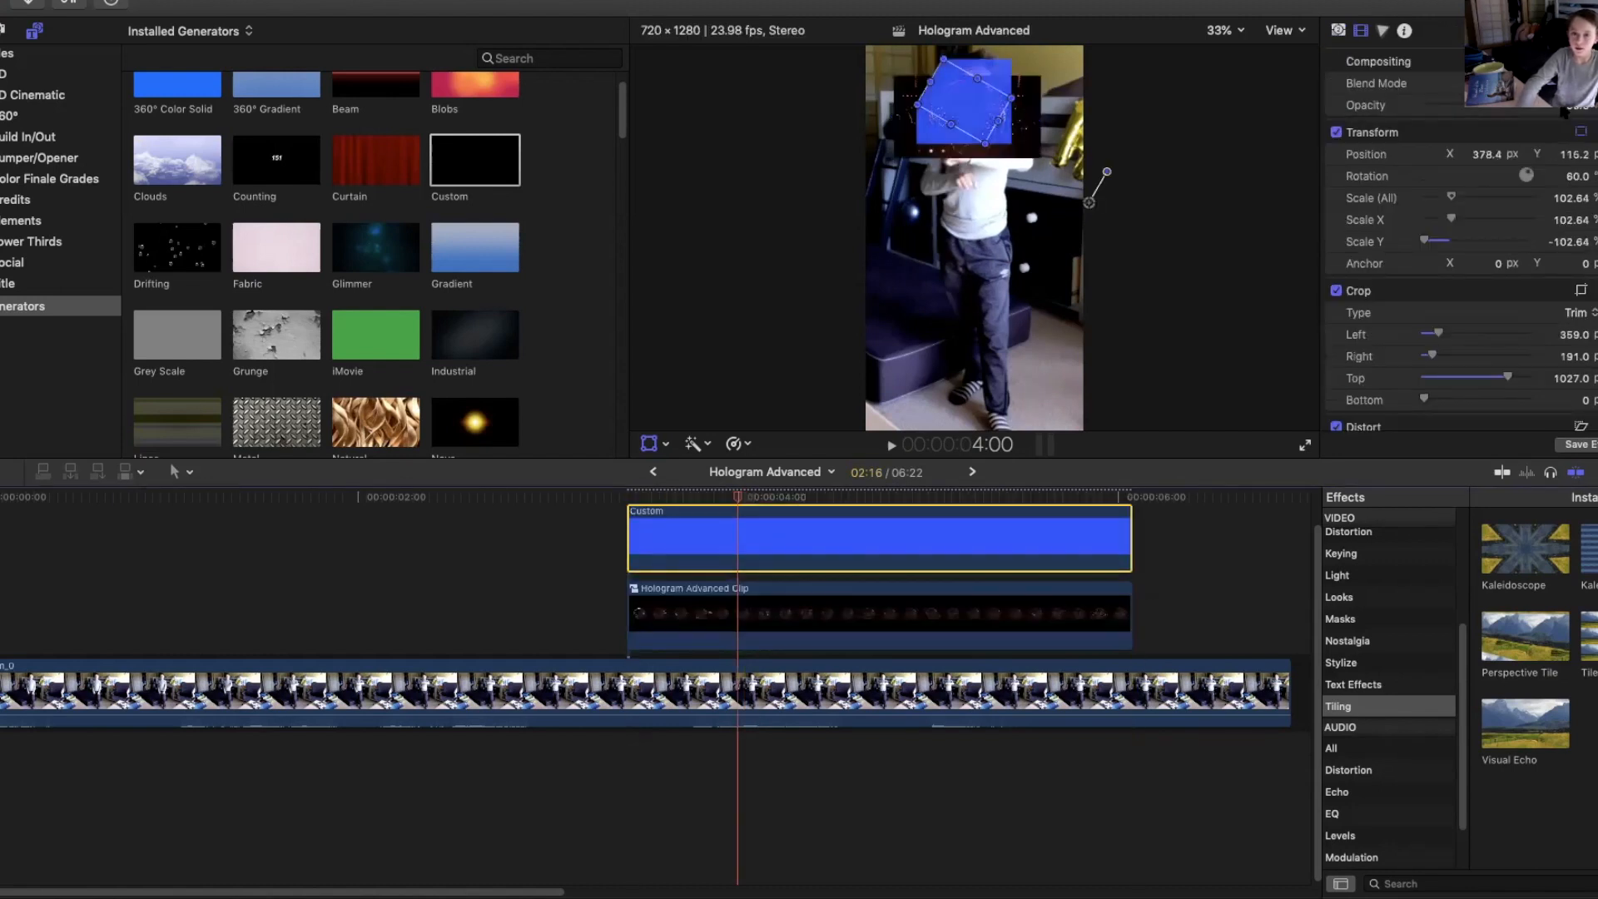
Rotate the Custom generator to about 90° and drag it over the hologram near the boy's head.
left_click_drag(983, 116, 921, 99)
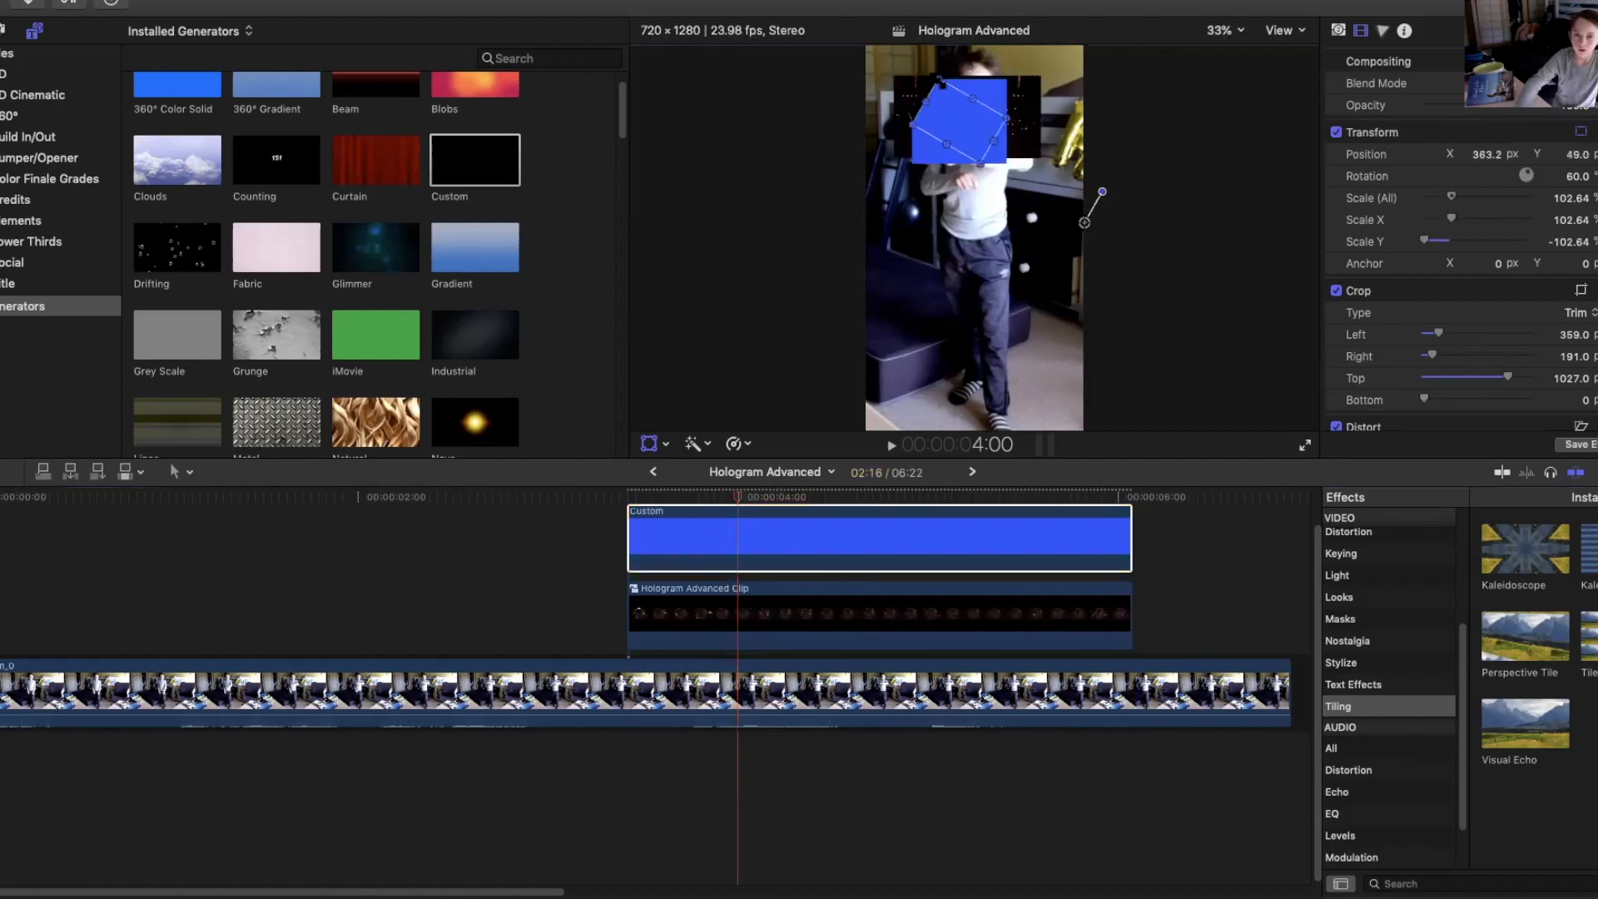
left_click_drag(1532, 177, 1529, 170)
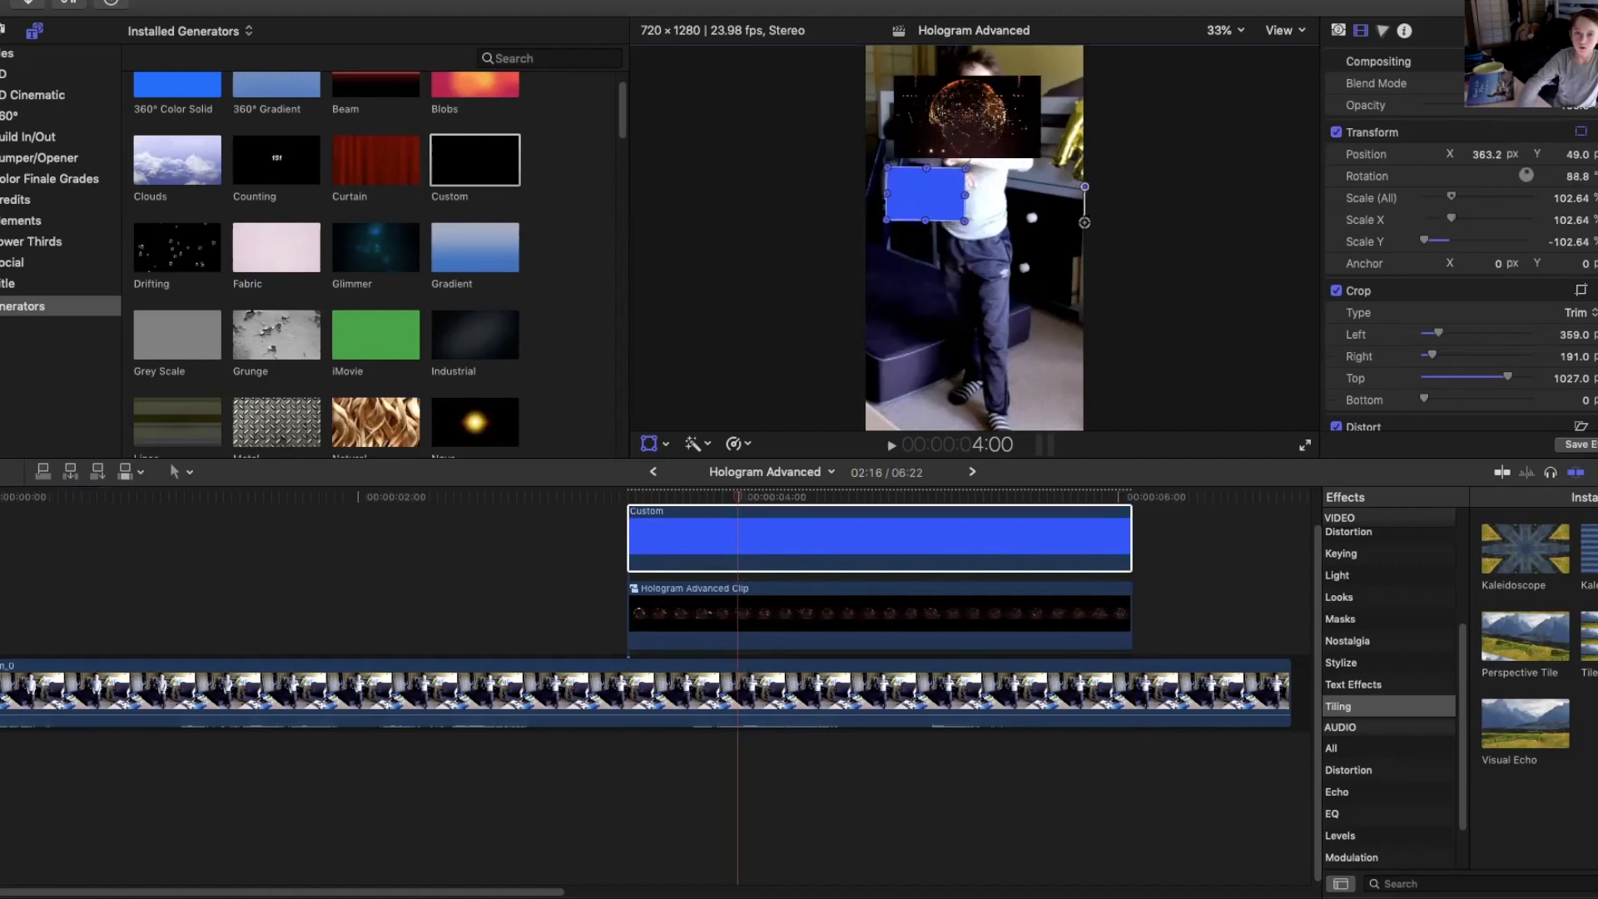
left_click_drag(1002, 155, 911, 101)
left_click(124, 0)
left_click(312, 0)
left_click_drag(1130, 159, 1139, 168)
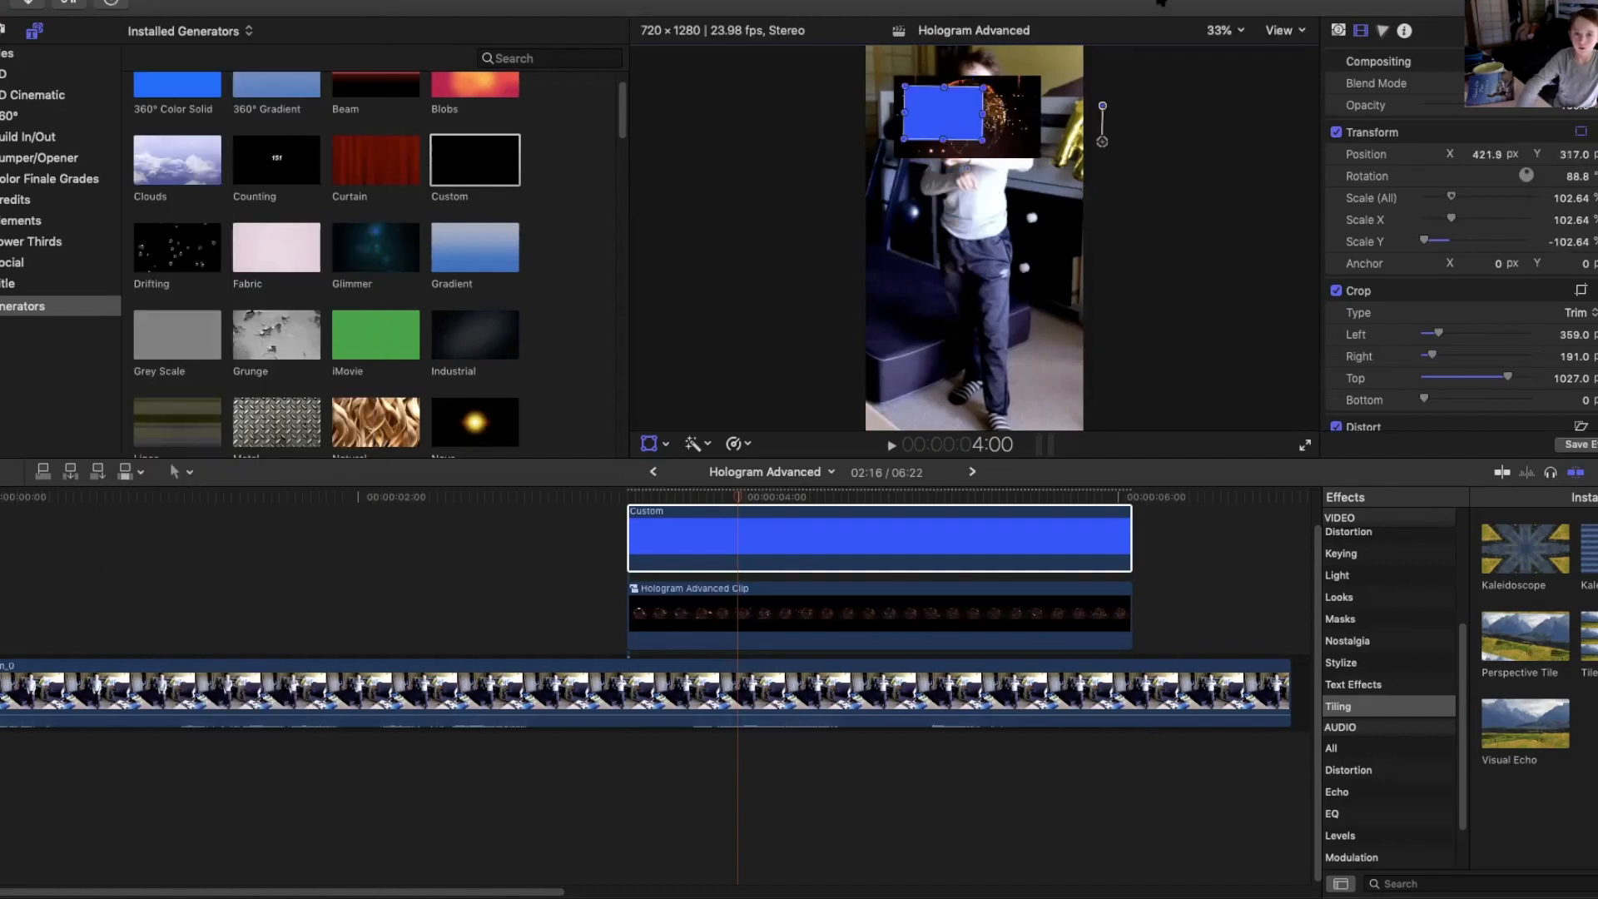
left_click_drag(1103, 106, 1101, 110)
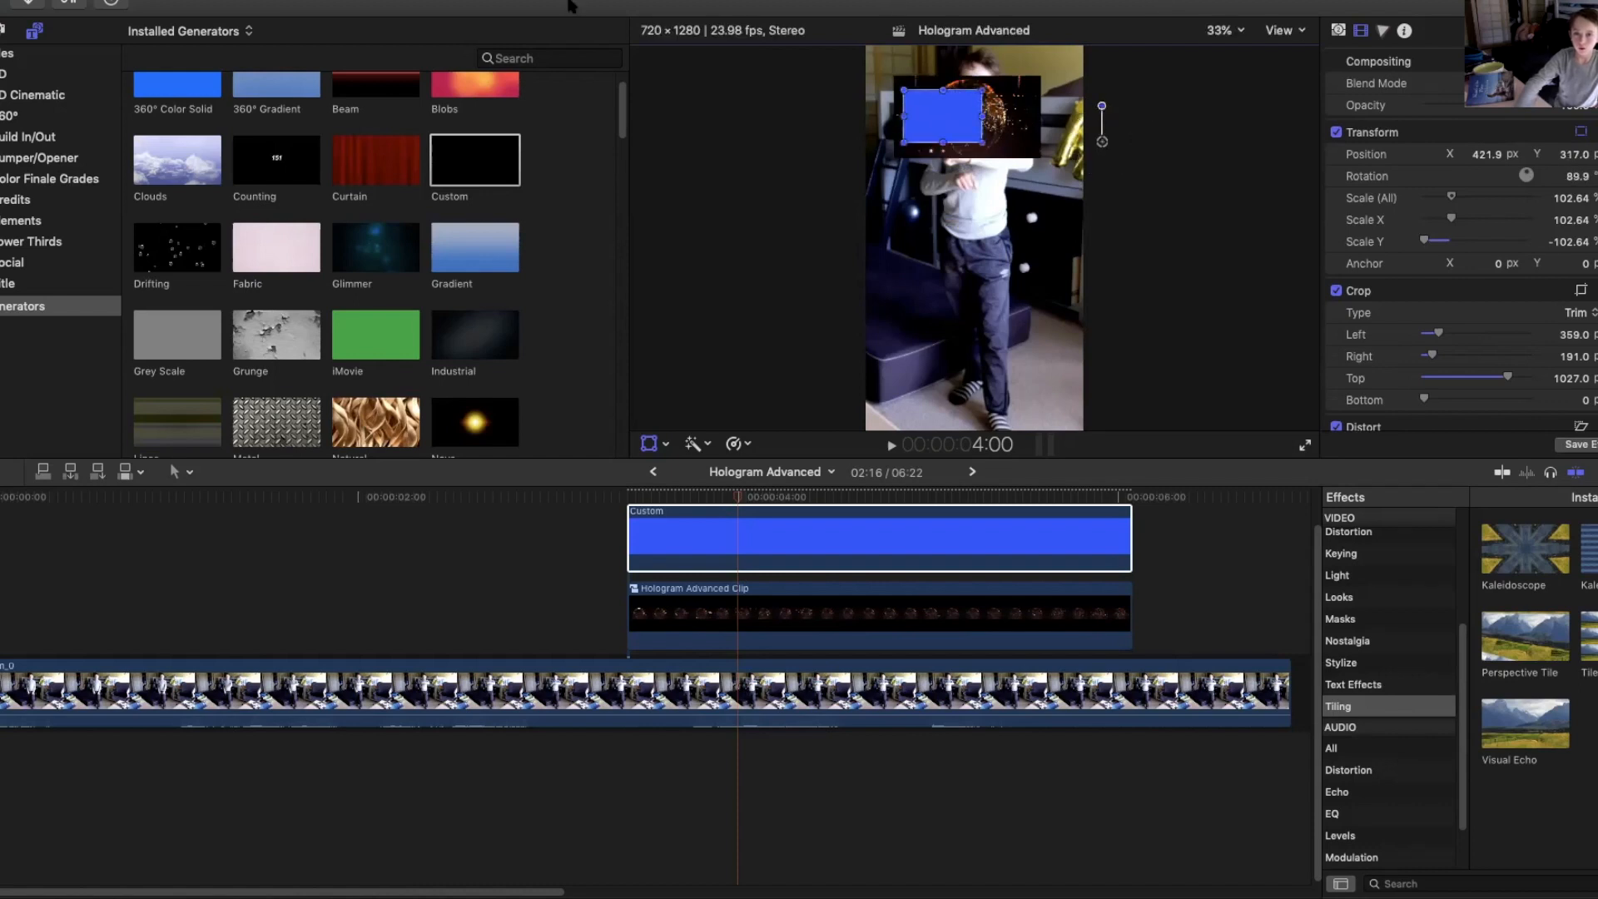
left_click_drag(926, 106, 922, 104)
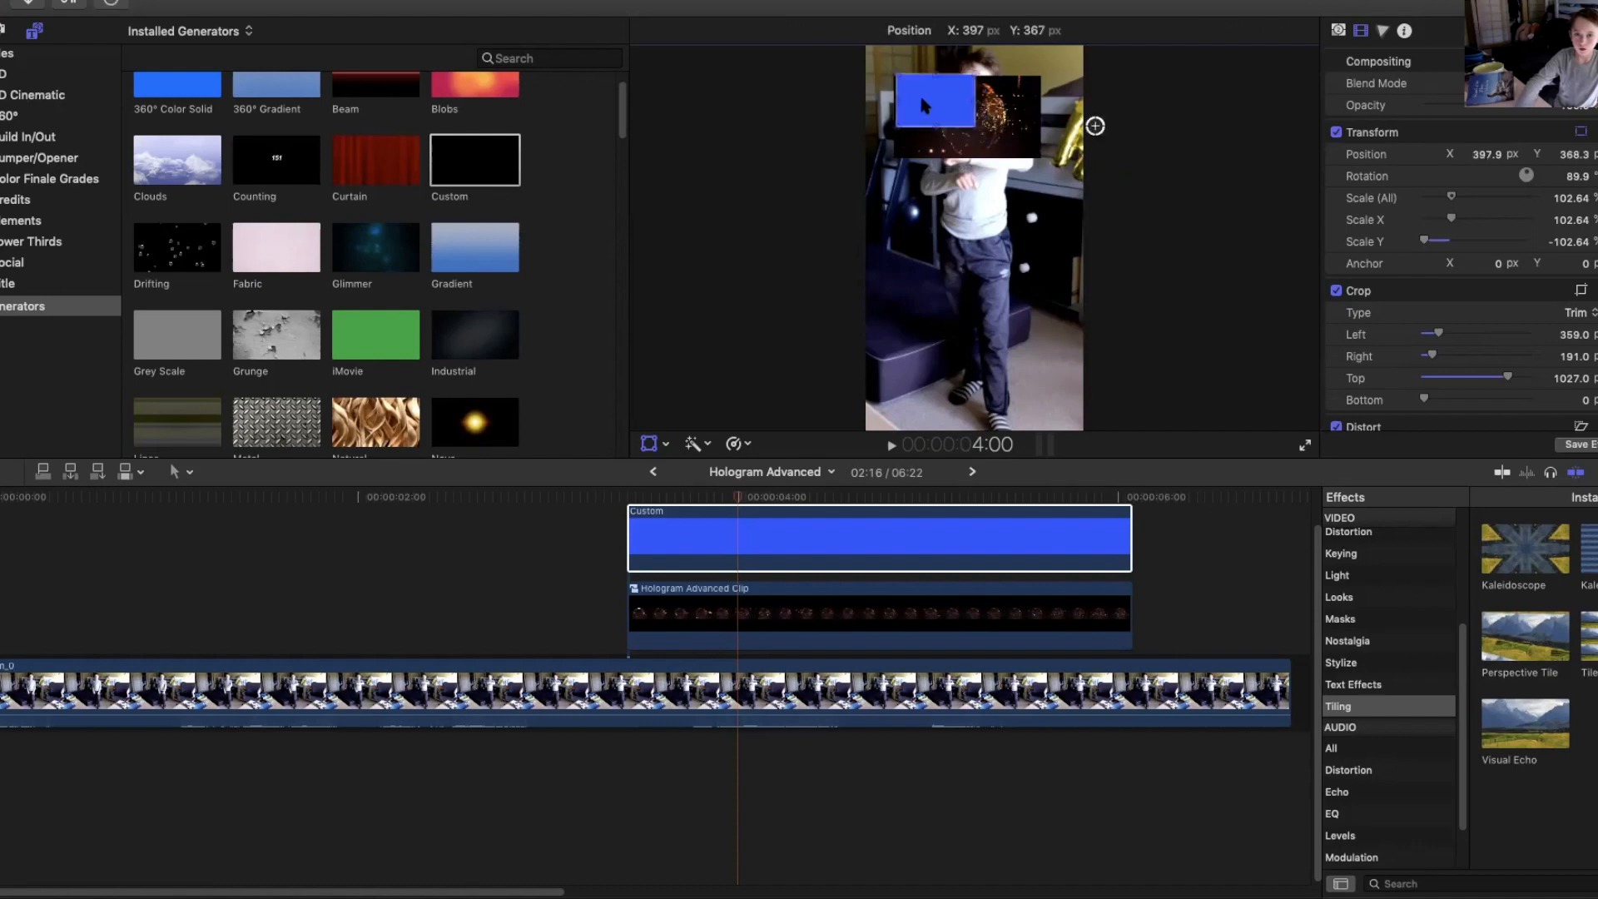
left_click_drag(922, 100, 969, 101)
Set the Custom generator's rotation to 270.9° and slightly enlarge it to about 107%.
left_click(1575, 177)
type("126.9")
left_click_drag(1575, 101, 1575, 25)
left_click_drag(1575, 176, 1575, 184)
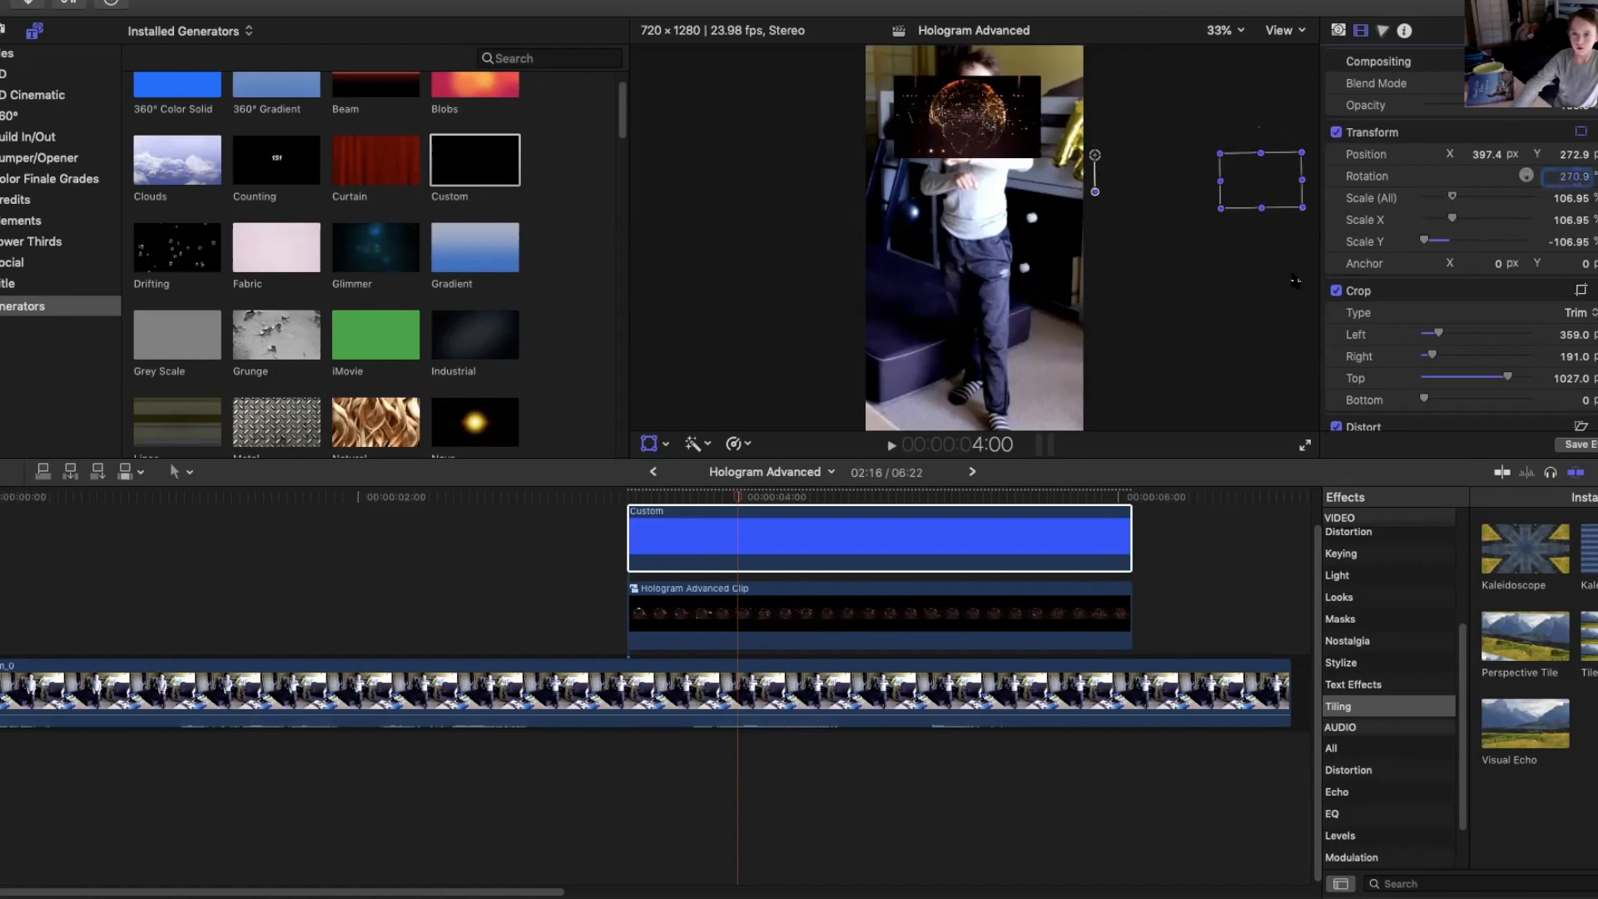
left_click(1099, 168)
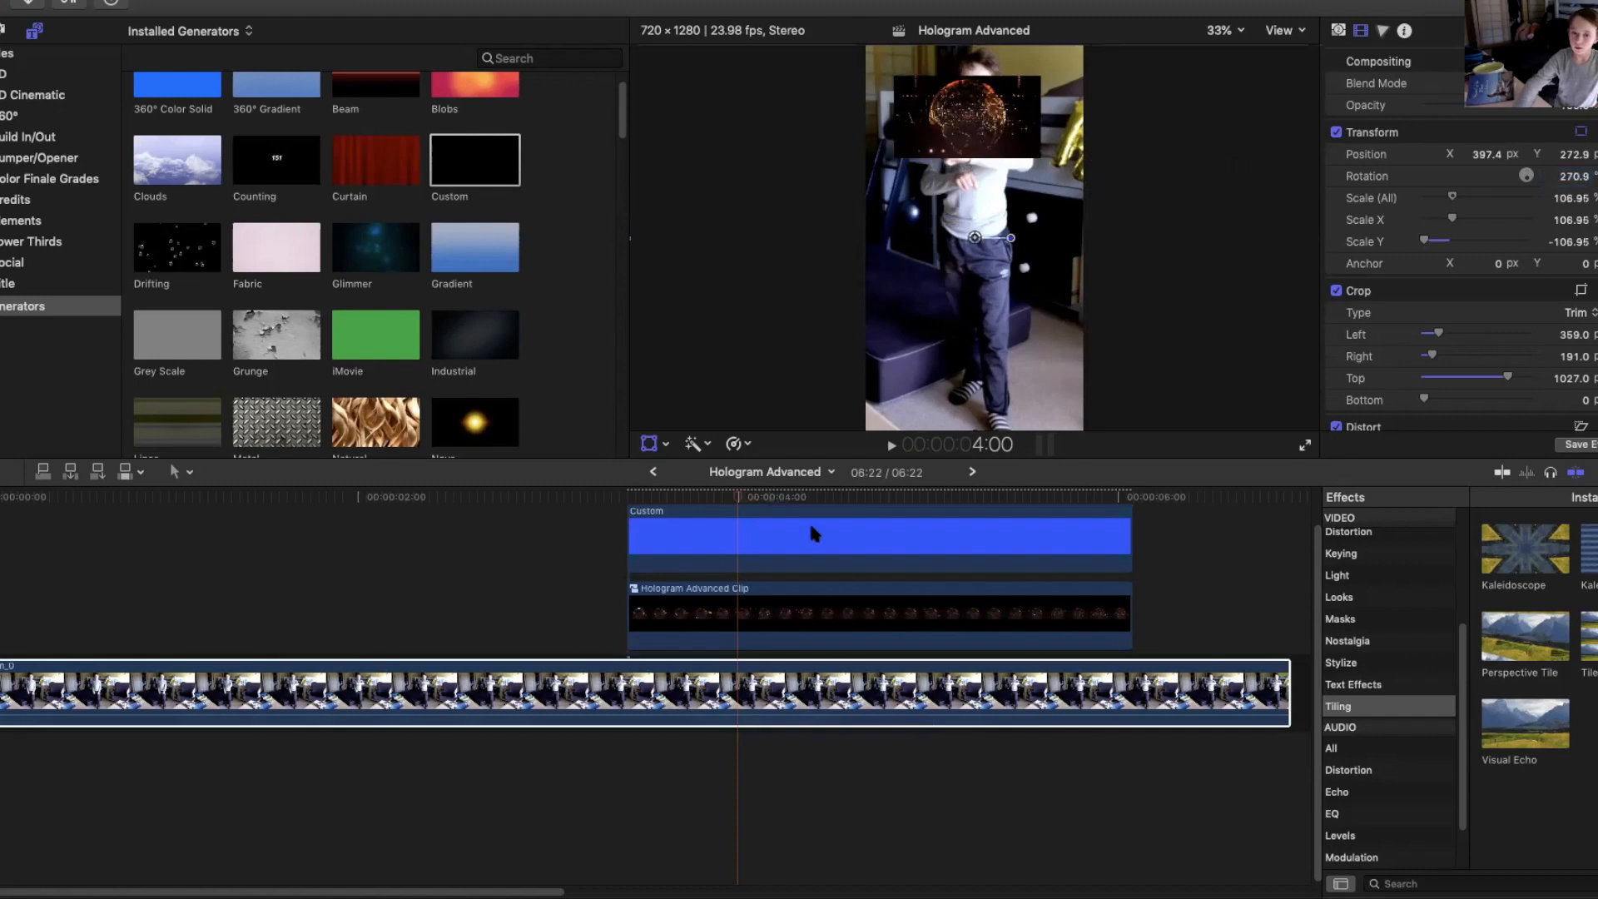
Enlarge the Custom generator to about 207% to cover the hologram, center it, and set its top crop to 1036.
left_click(842, 516)
left_click_drag(1181, 167, 987, 138)
left_click_drag(1500, 109, 1481, 111)
left_click_drag(958, 143, 958, 142)
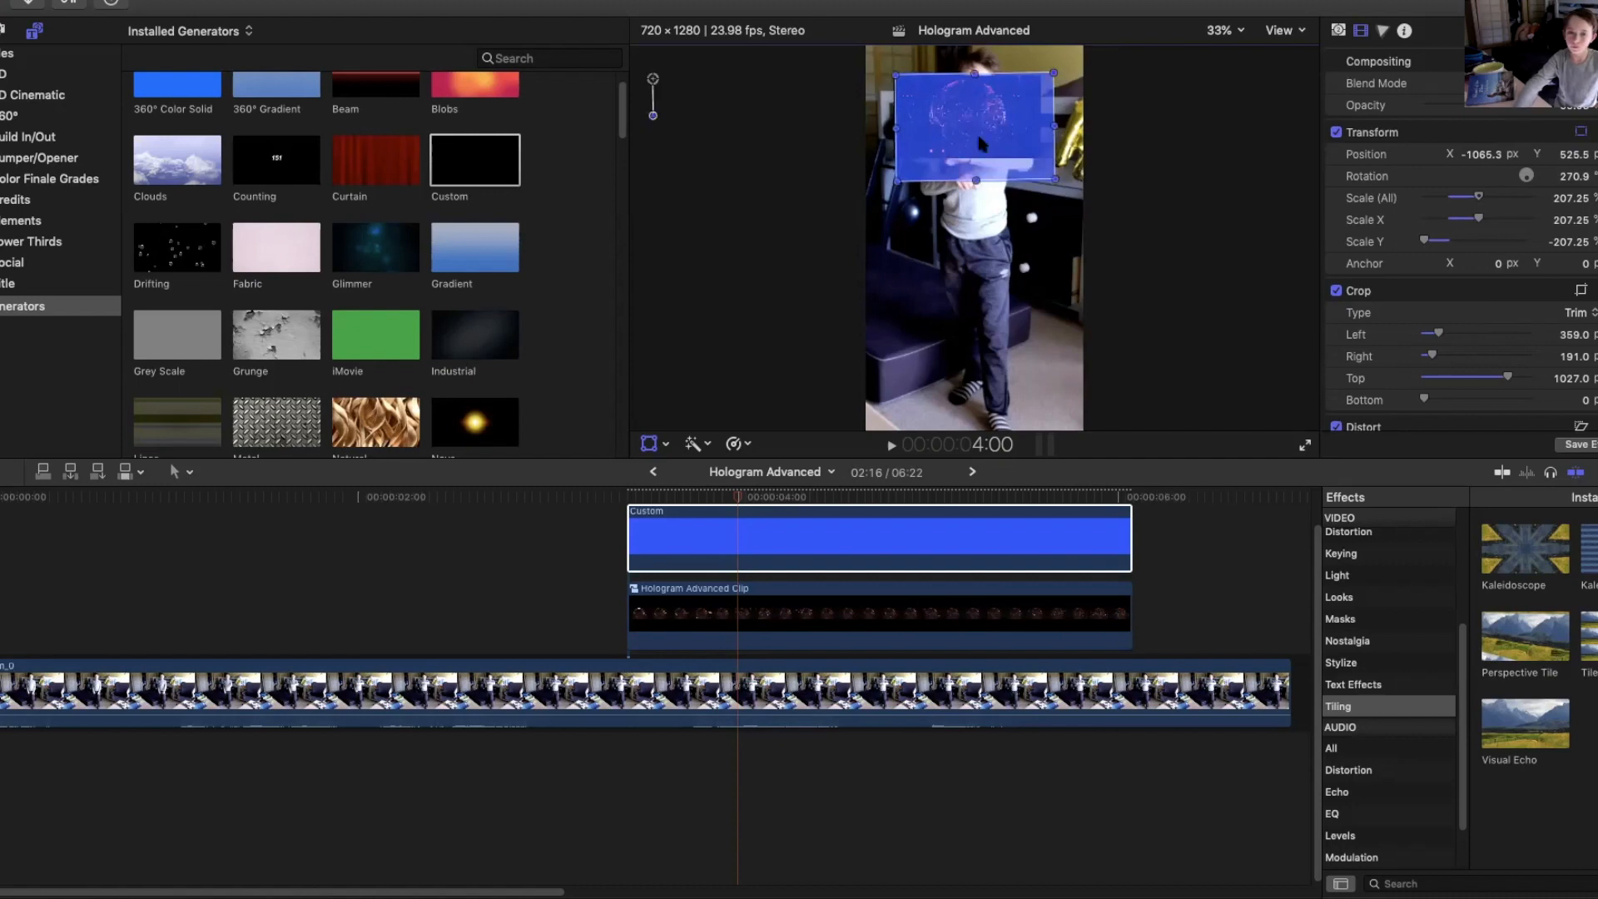
left_click_drag(980, 143, 972, 134)
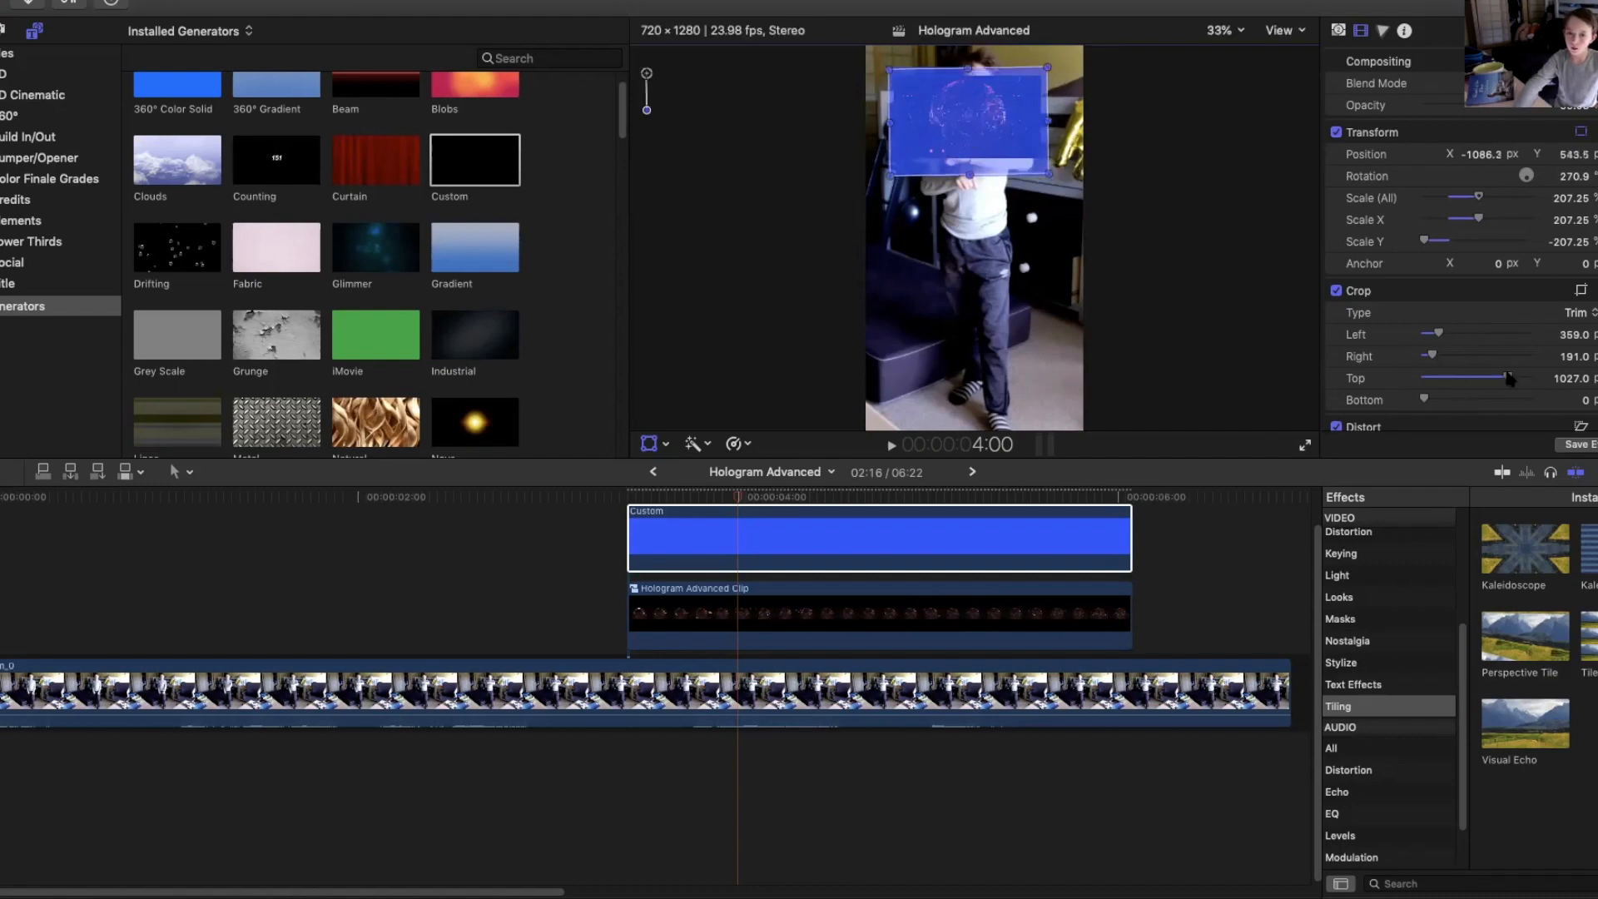
left_click_drag(1508, 378, 1509, 377)
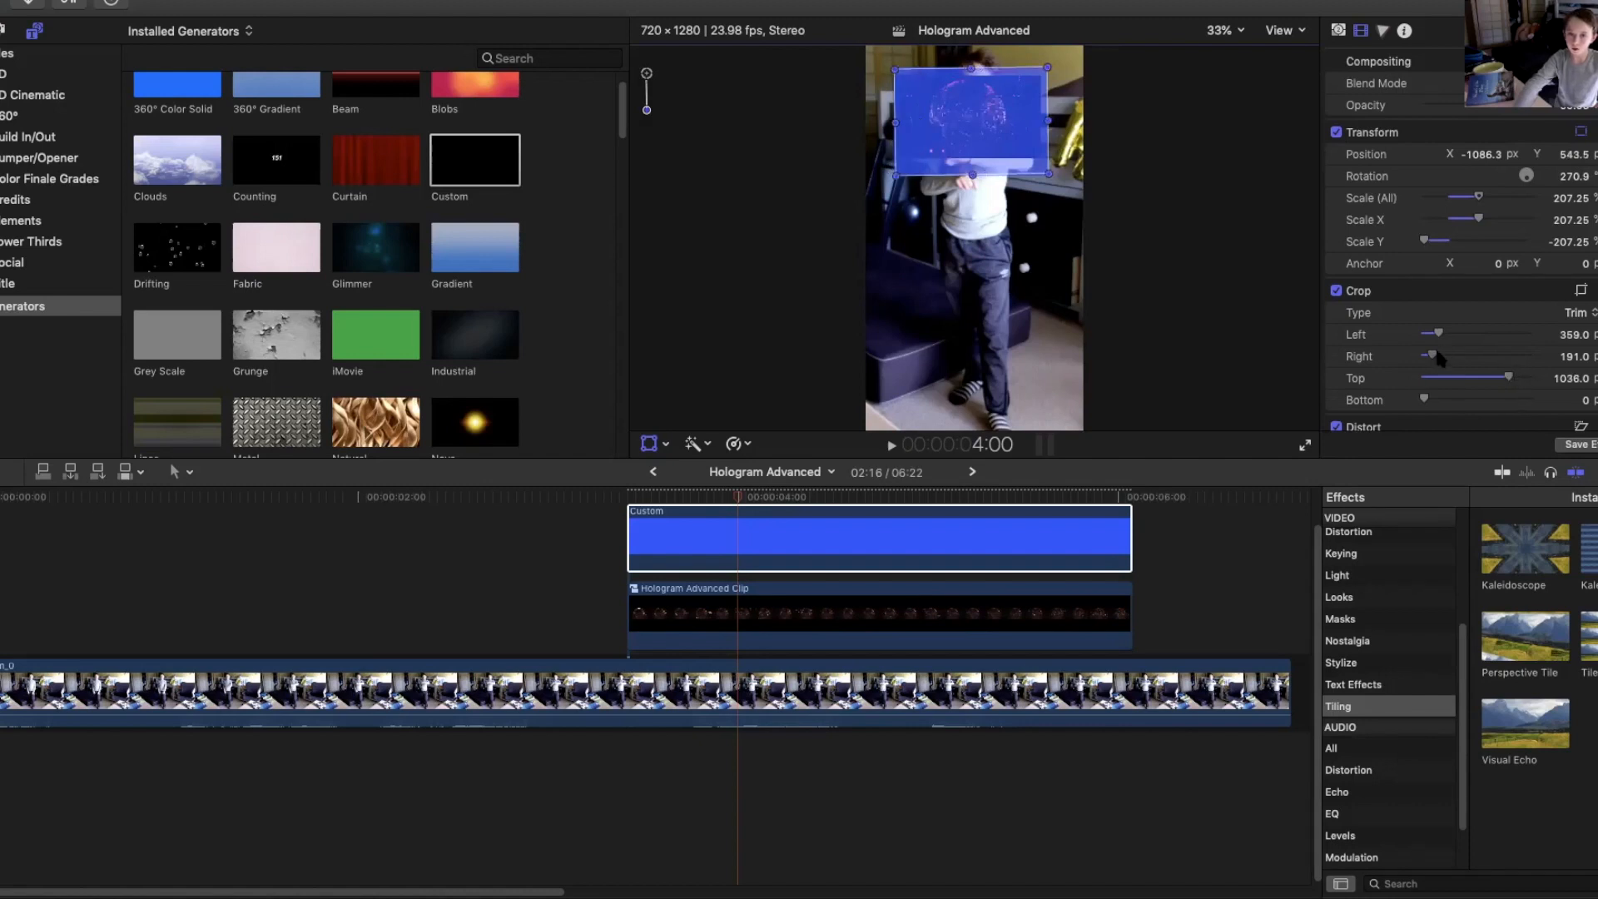
Adjust the Custom generator's crop to left 361.4, right 203.6 and top 1012.2.
left_click_drag(1434, 357, 1438, 359)
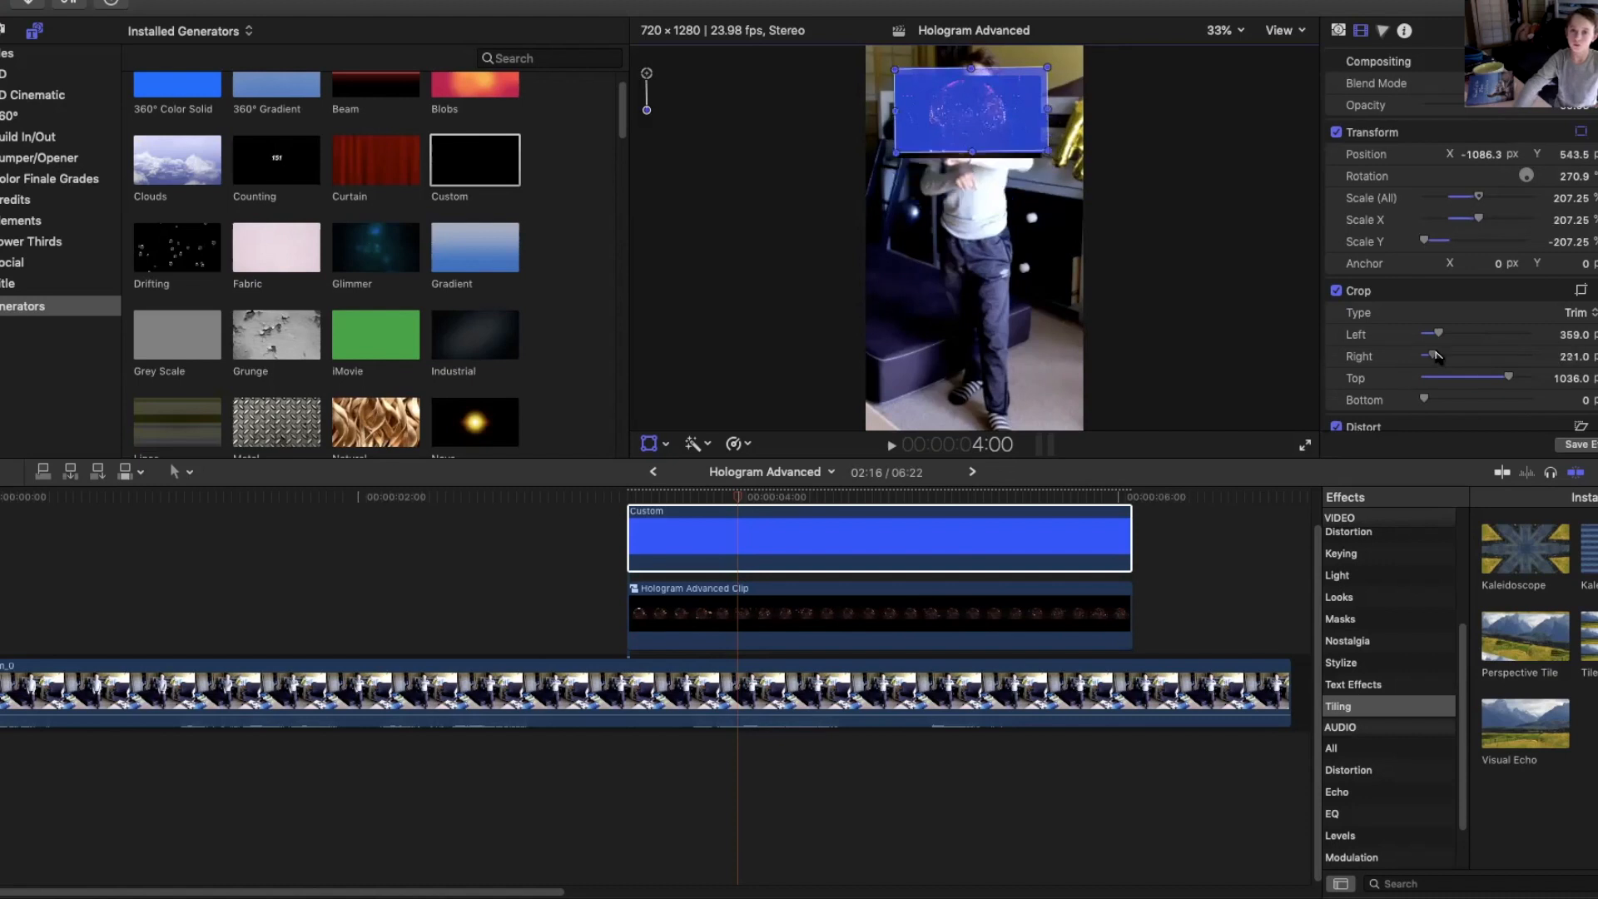
left_click_drag(1442, 335, 1437, 333)
left_click_drag(1564, 335, 1572, 331)
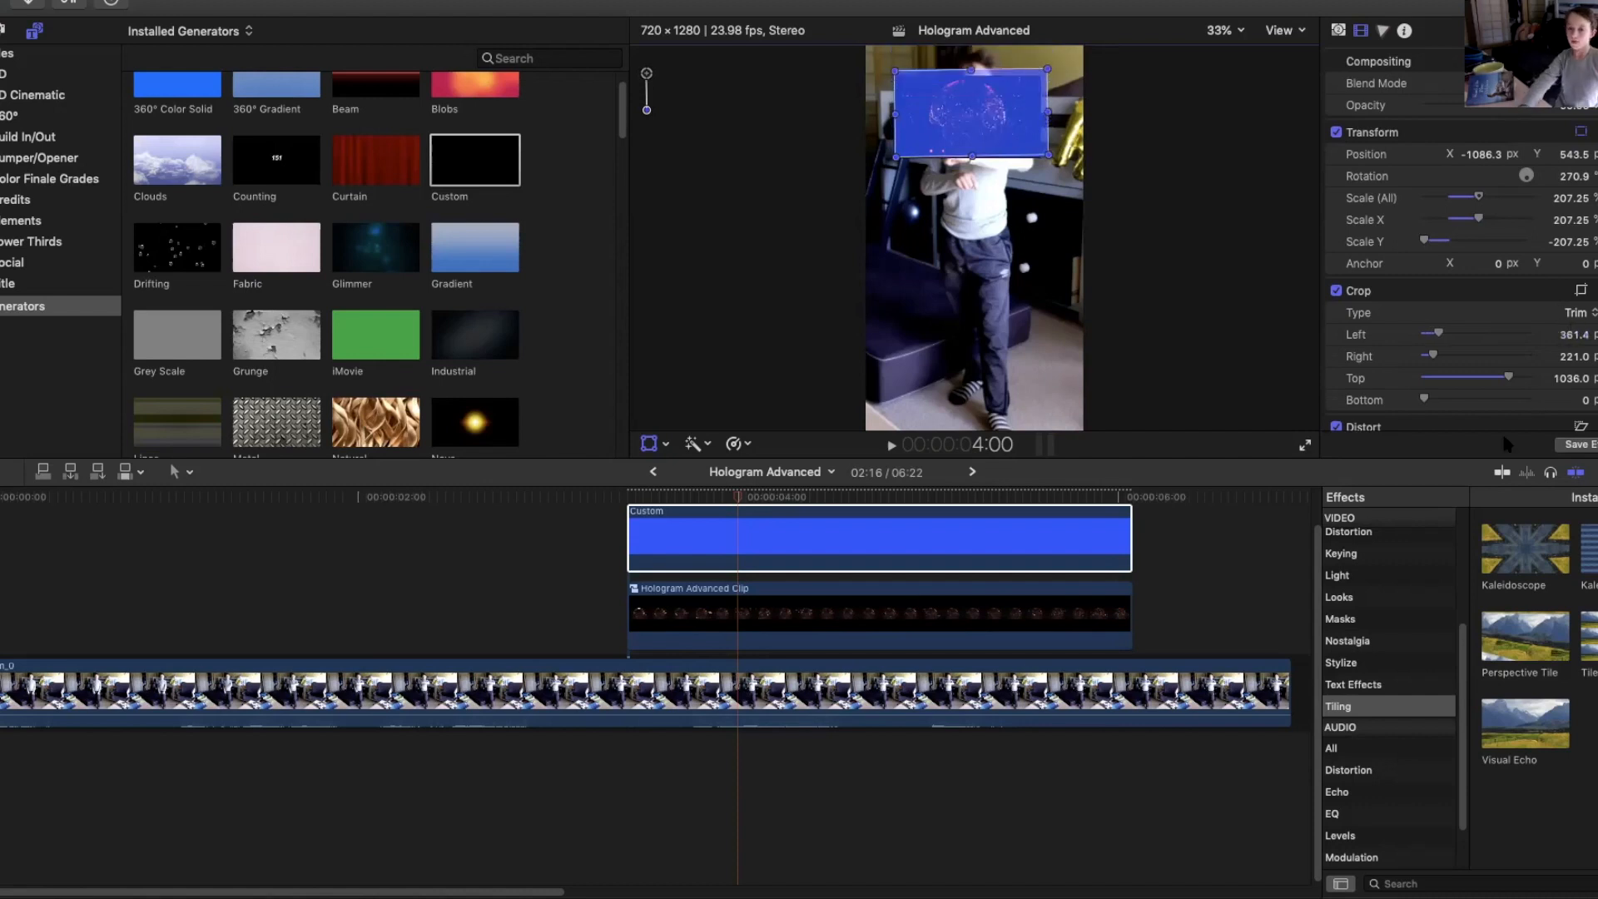
left_click_drag(1569, 358, 1558, 358)
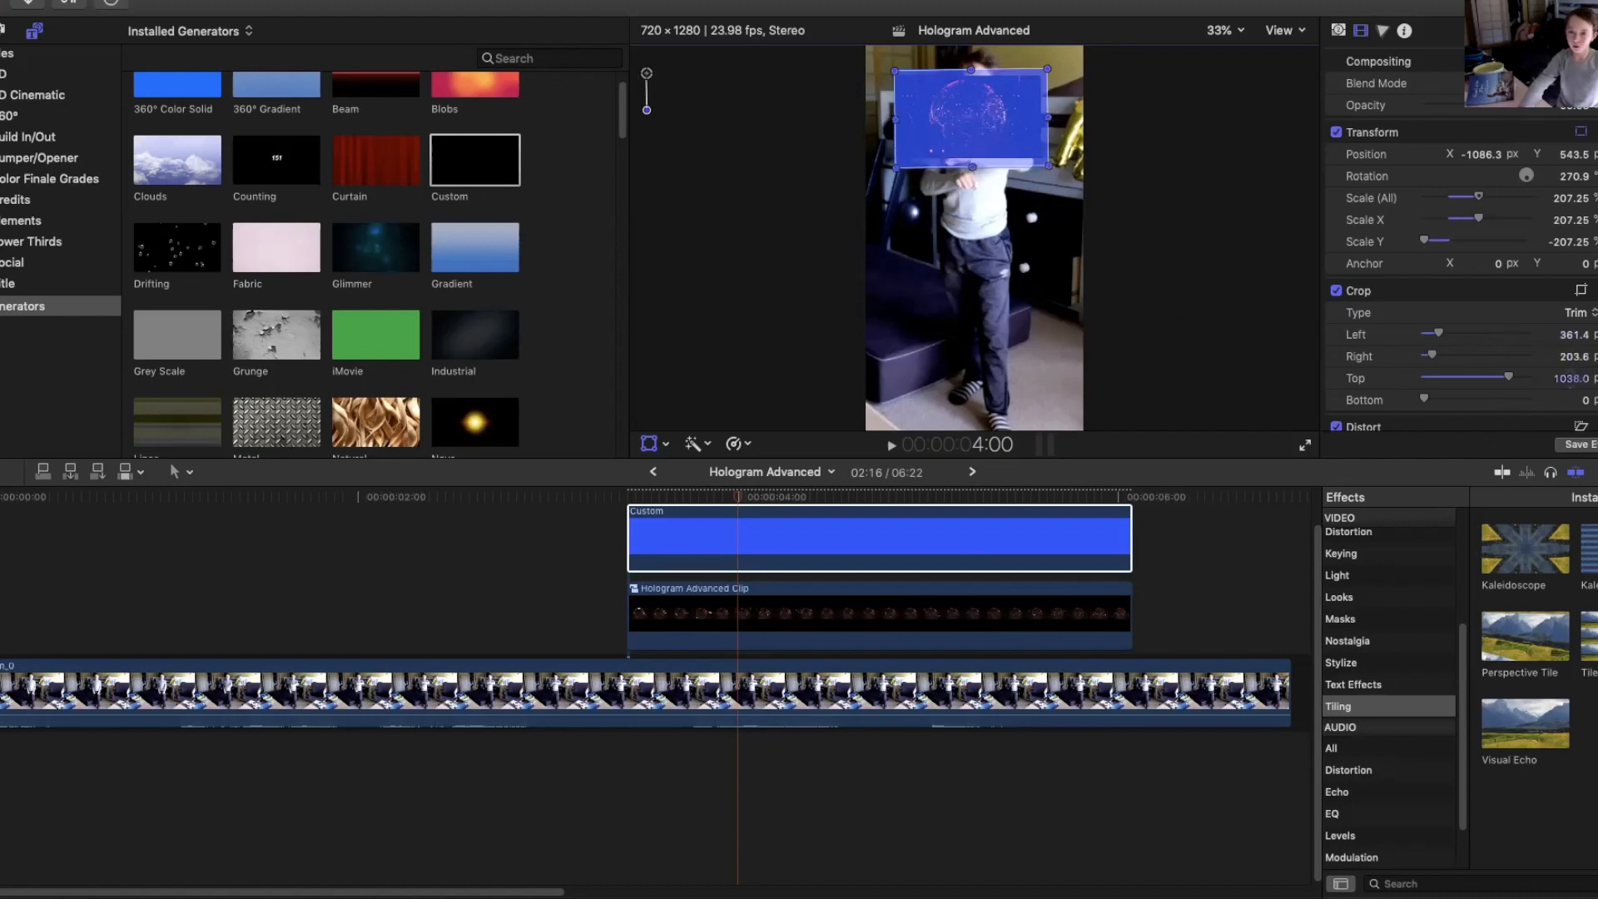
left_click_drag(1571, 378, 1569, 377)
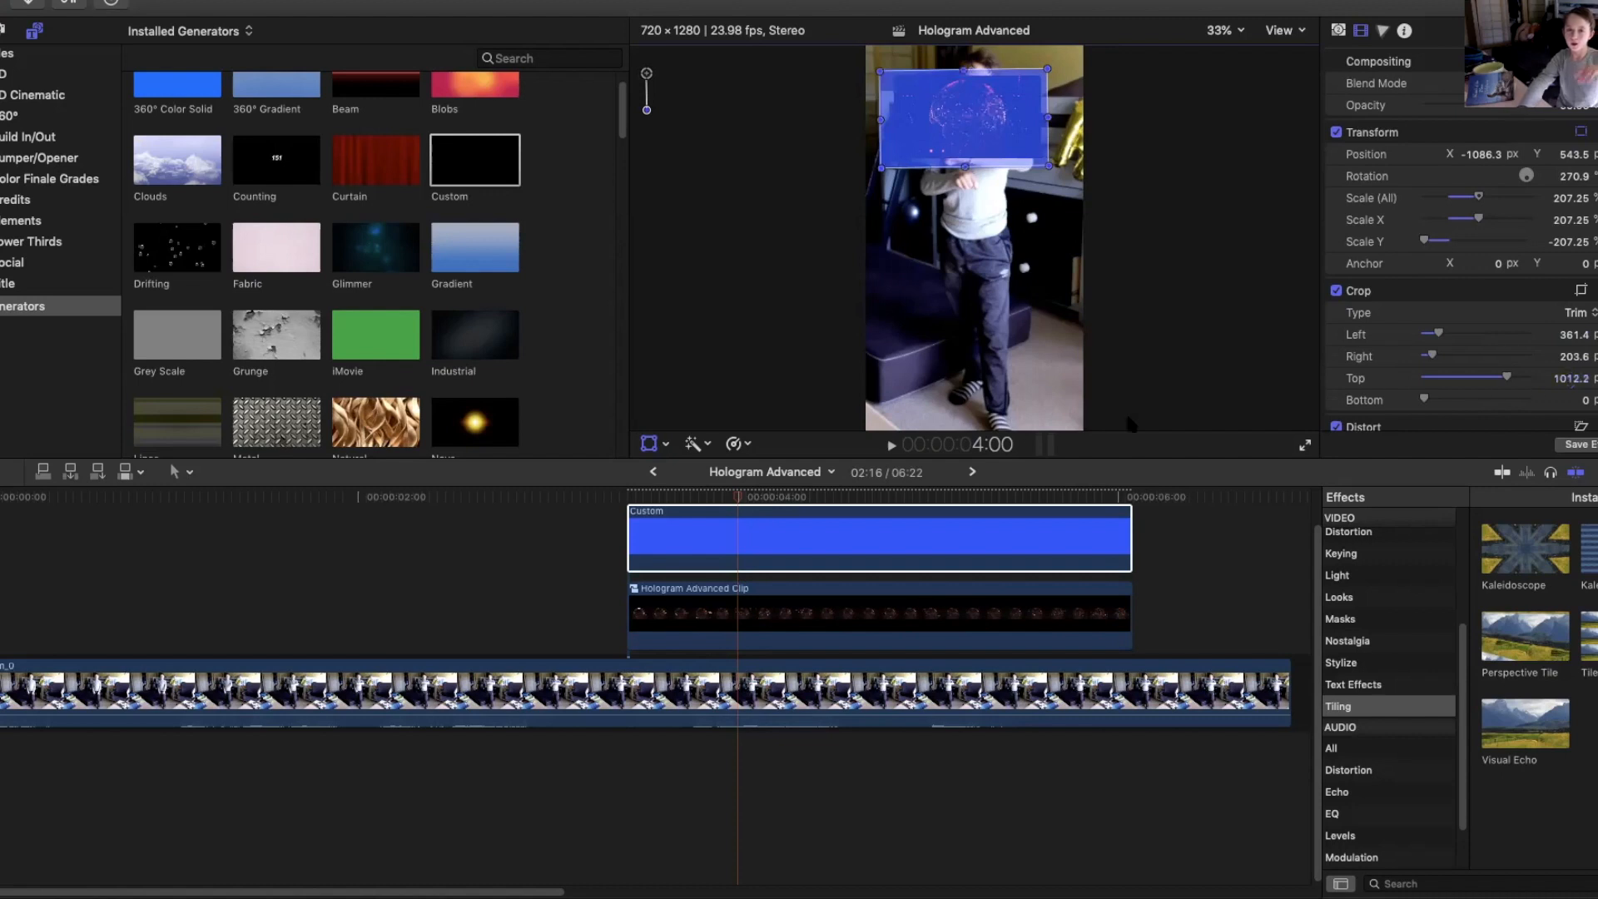
Move the Custom generator beneath the hologram compound clip and set the hologram clip's blend mode to Add.
left_click_drag(928, 524, 921, 649)
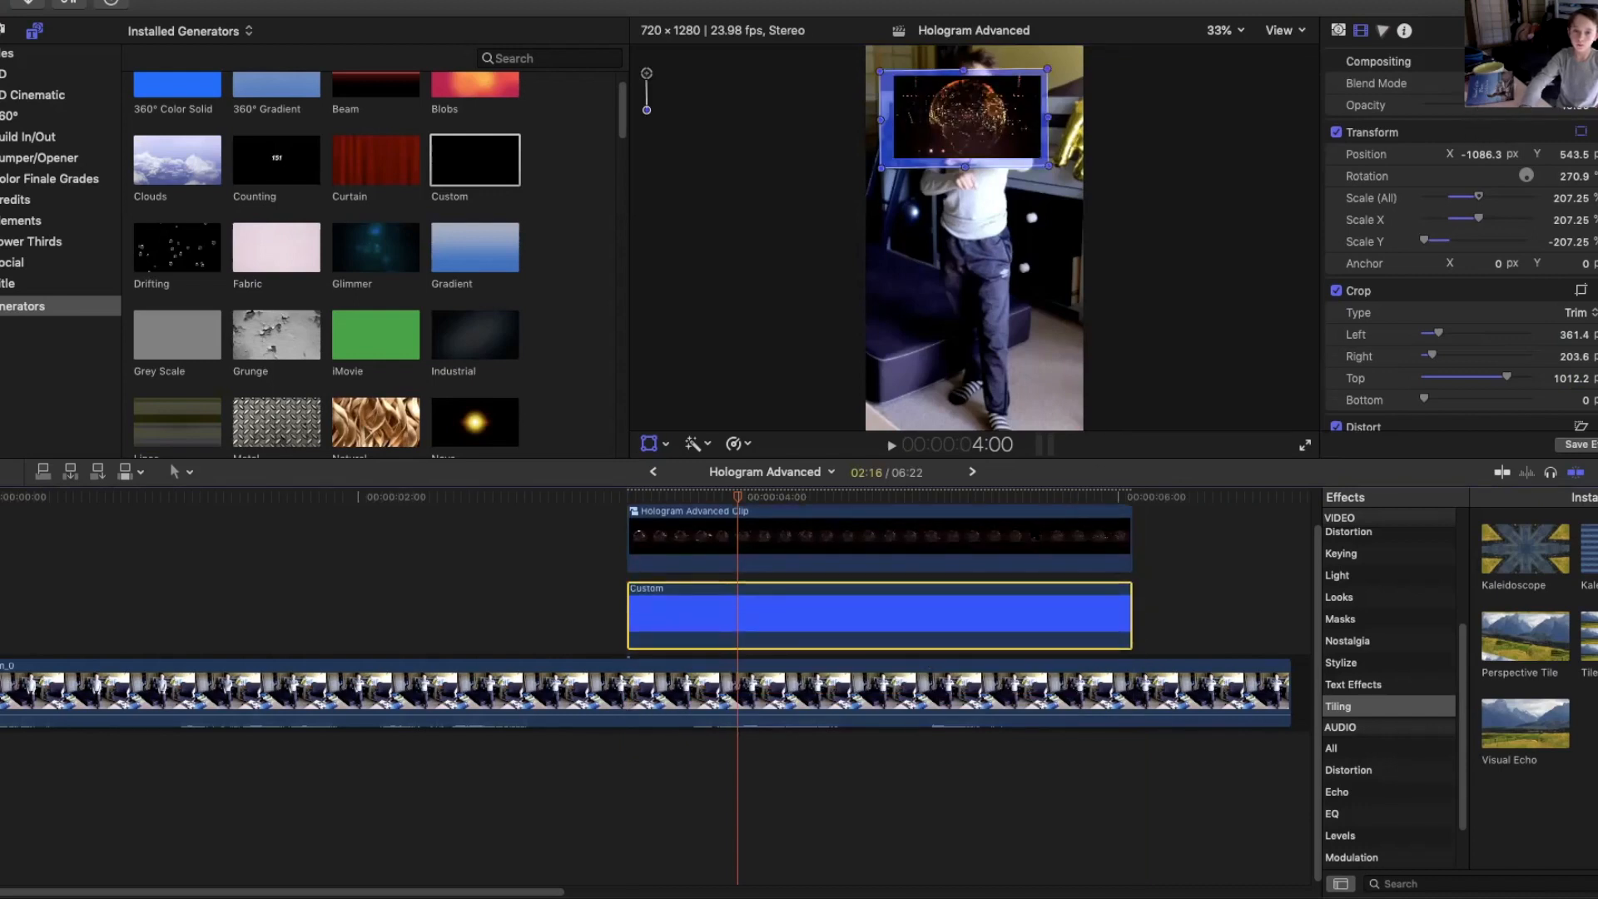
left_click(999, 539)
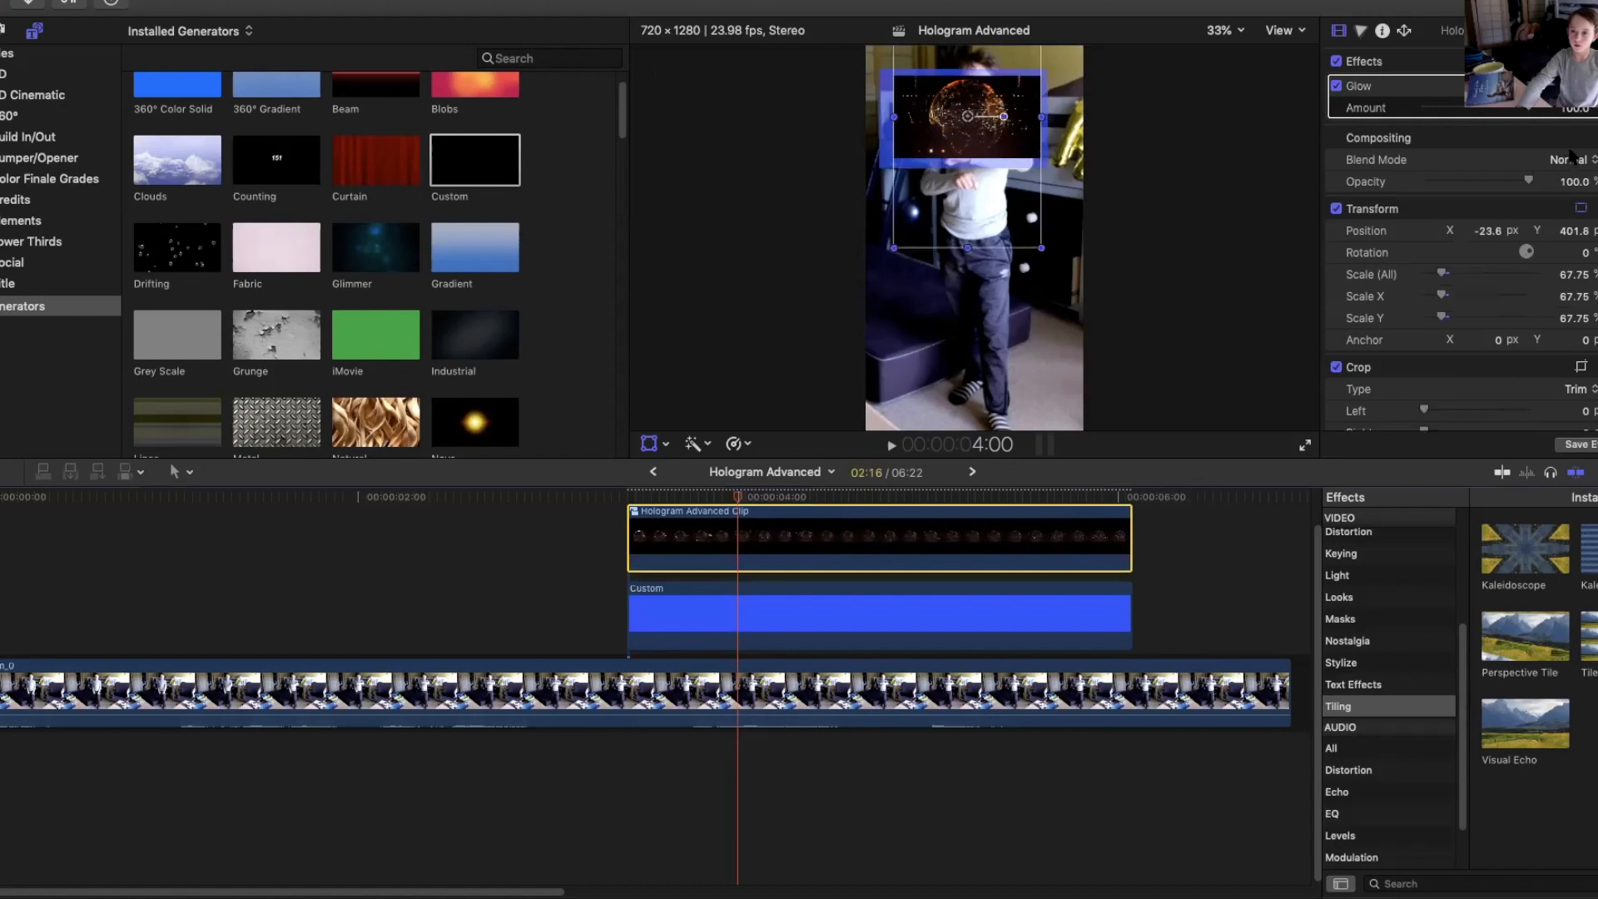
left_click(1572, 160)
left_click(1565, 281)
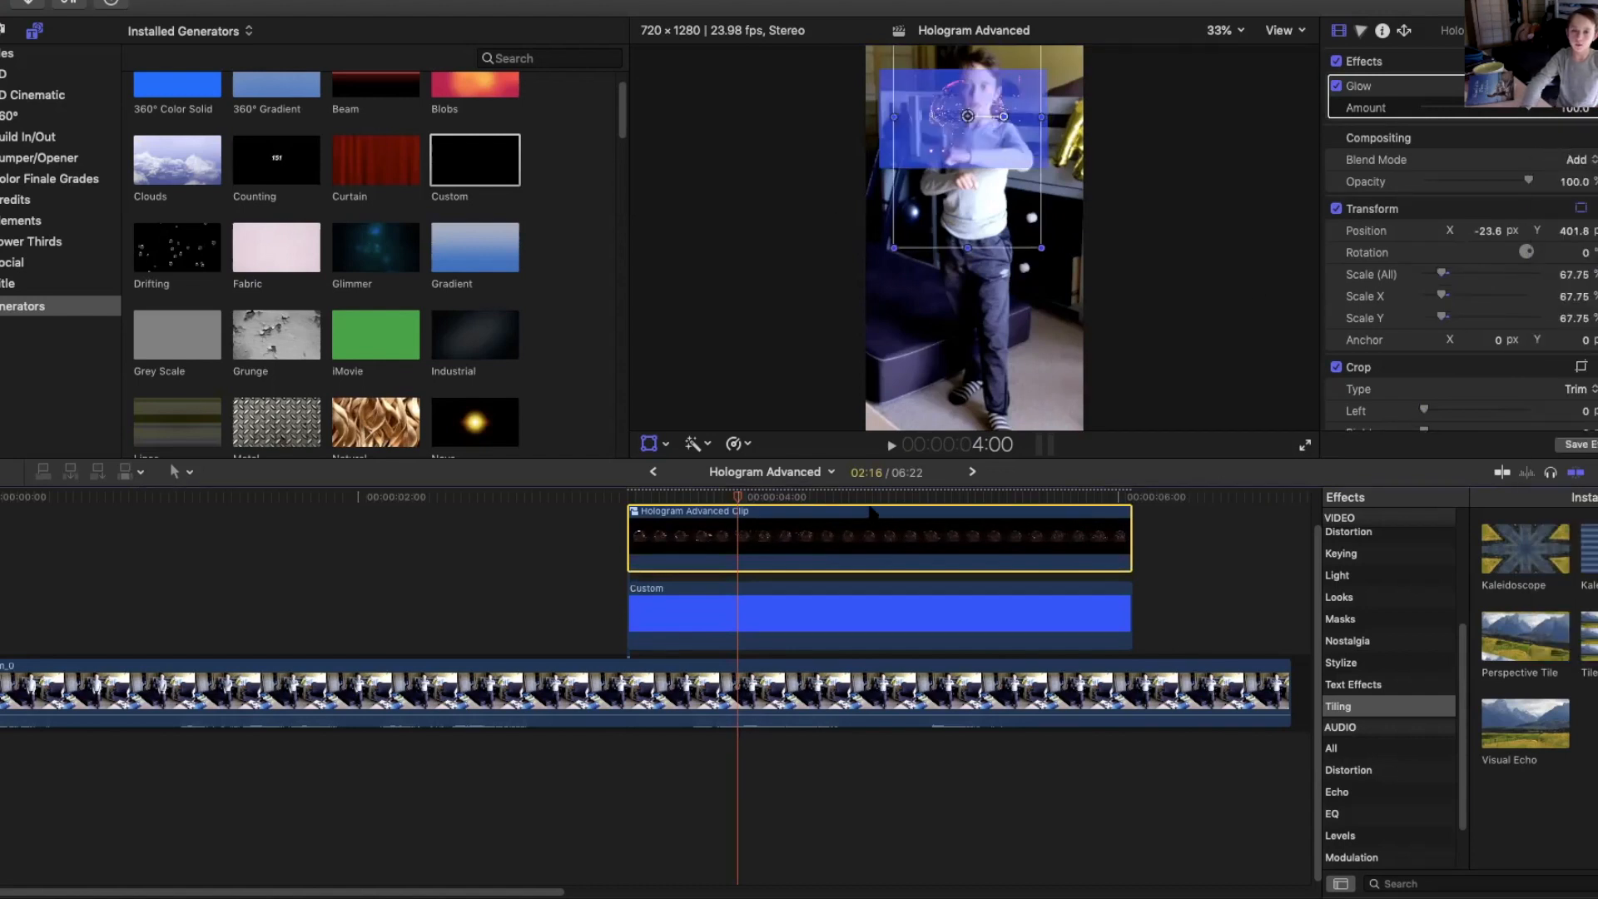
Try rotating the Custom generator further, then undo the rotation.
left_click(860, 603)
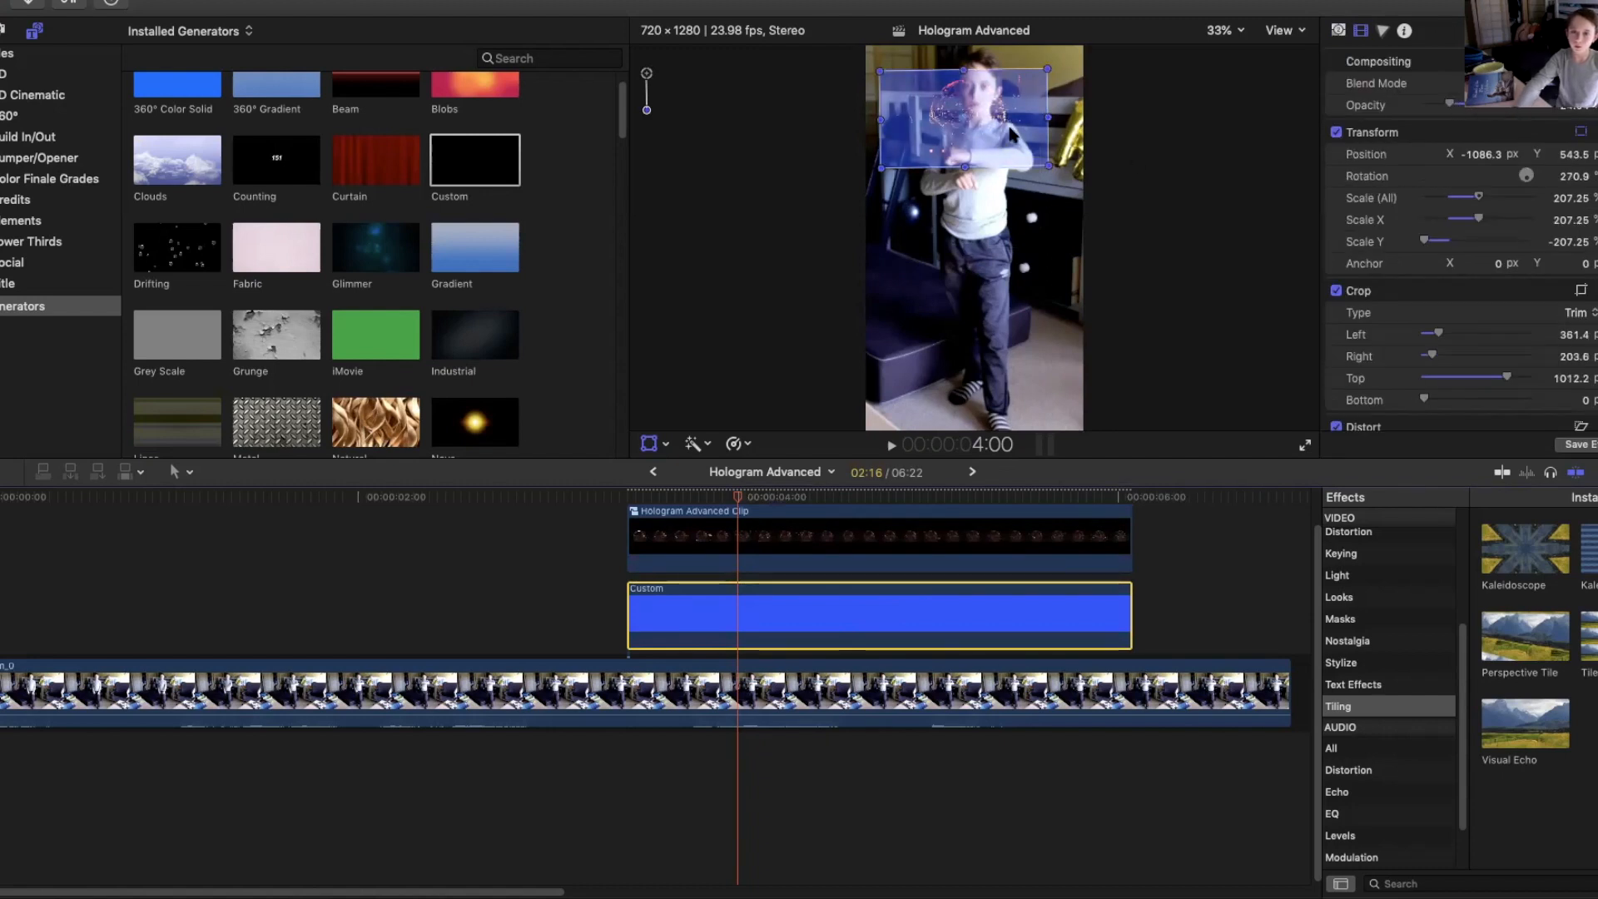
left_click_drag(1526, 176, 1527, 175)
left_click(131, 0)
left_click(146, 4)
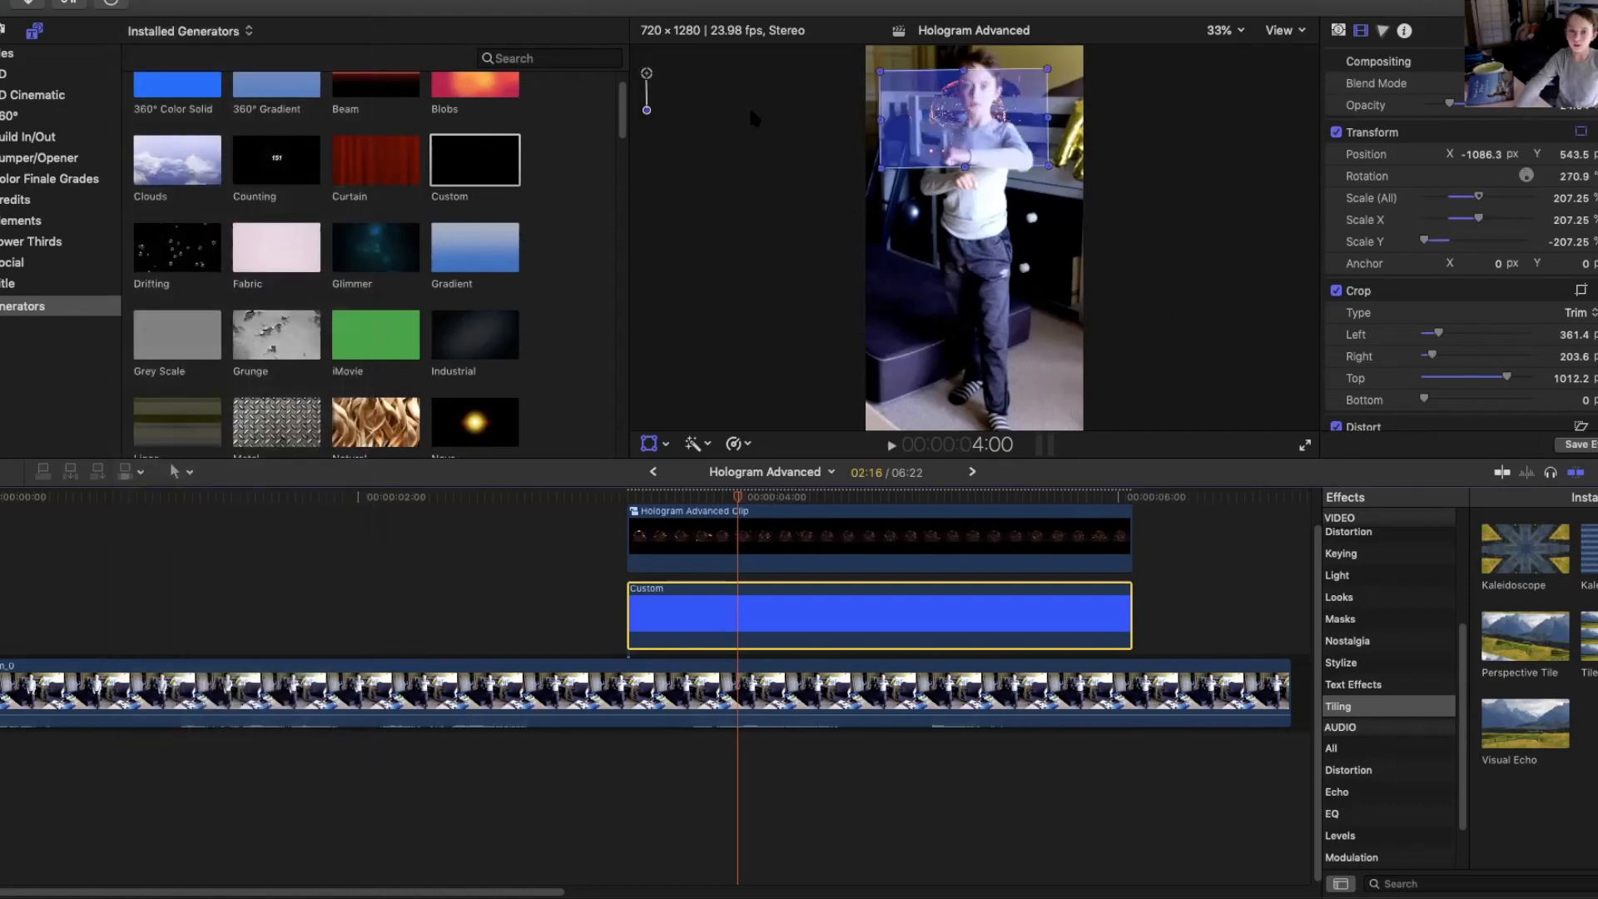
left_click_drag(1527, 176, 1565, 173)
left_click(127, 0)
left_click(167, 3)
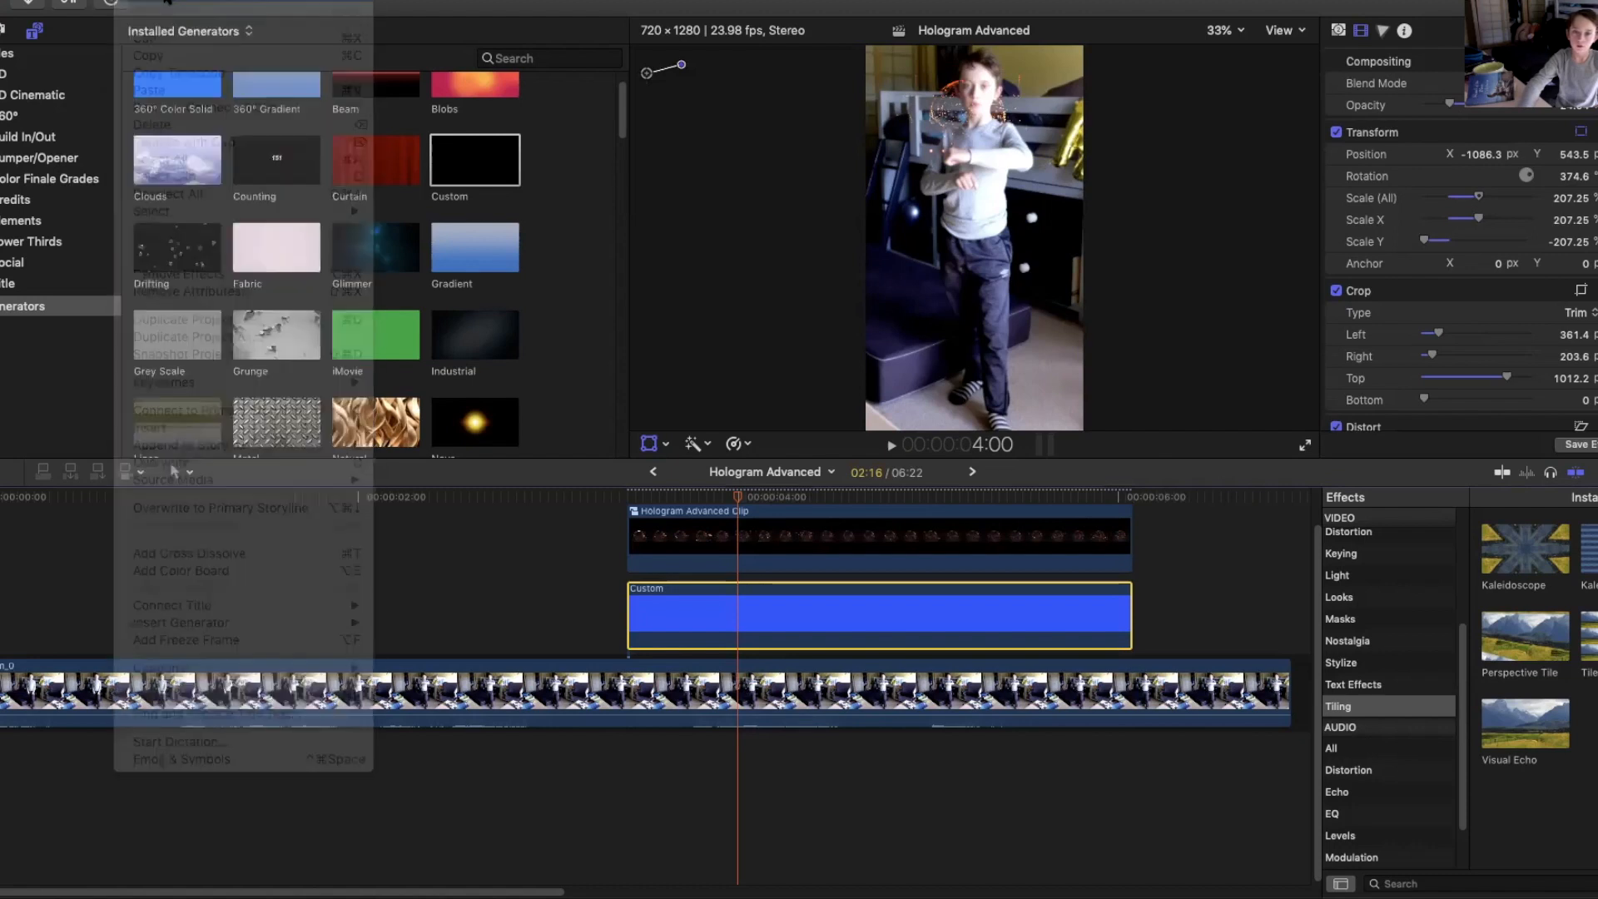
Delete the Custom generator from the timeline, then undo the deletion.
left_click(684, 498)
left_click_drag(684, 498, 1091, 497)
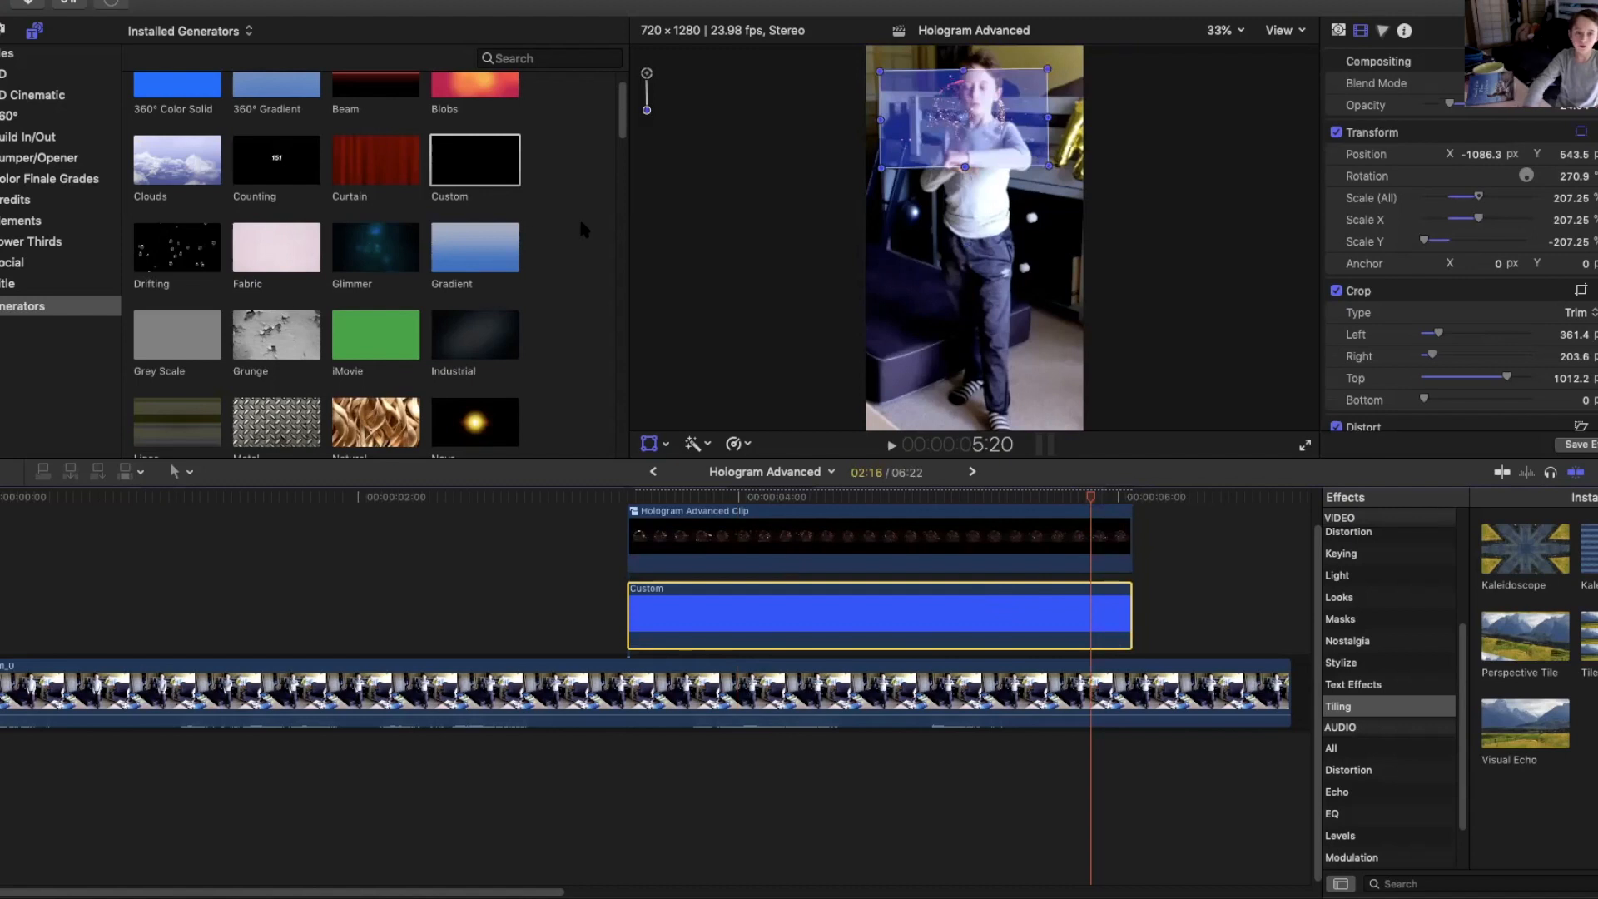
key("Delete")
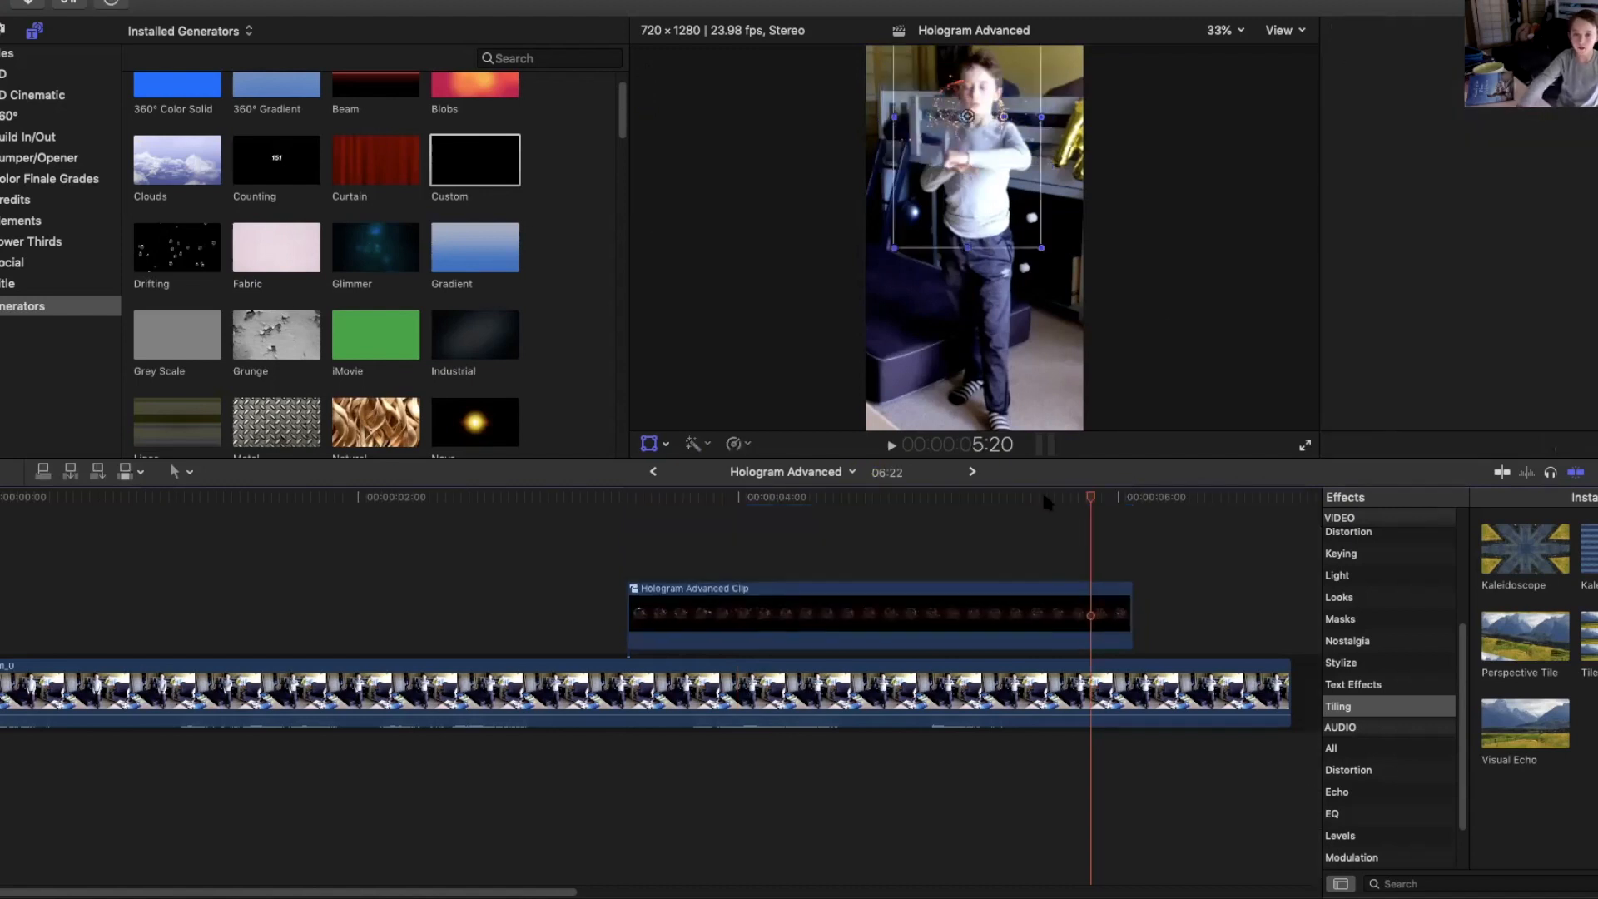
left_click(843, 510)
left_click_drag(820, 508, 1030, 506)
mouse_move(1164, 502)
left_mouse_down()
mouse_move(804, 506)
mouse_move(1070, 501)
mouse_move(1062, 486)
mouse_move(1149, 497)
left_mouse_up()
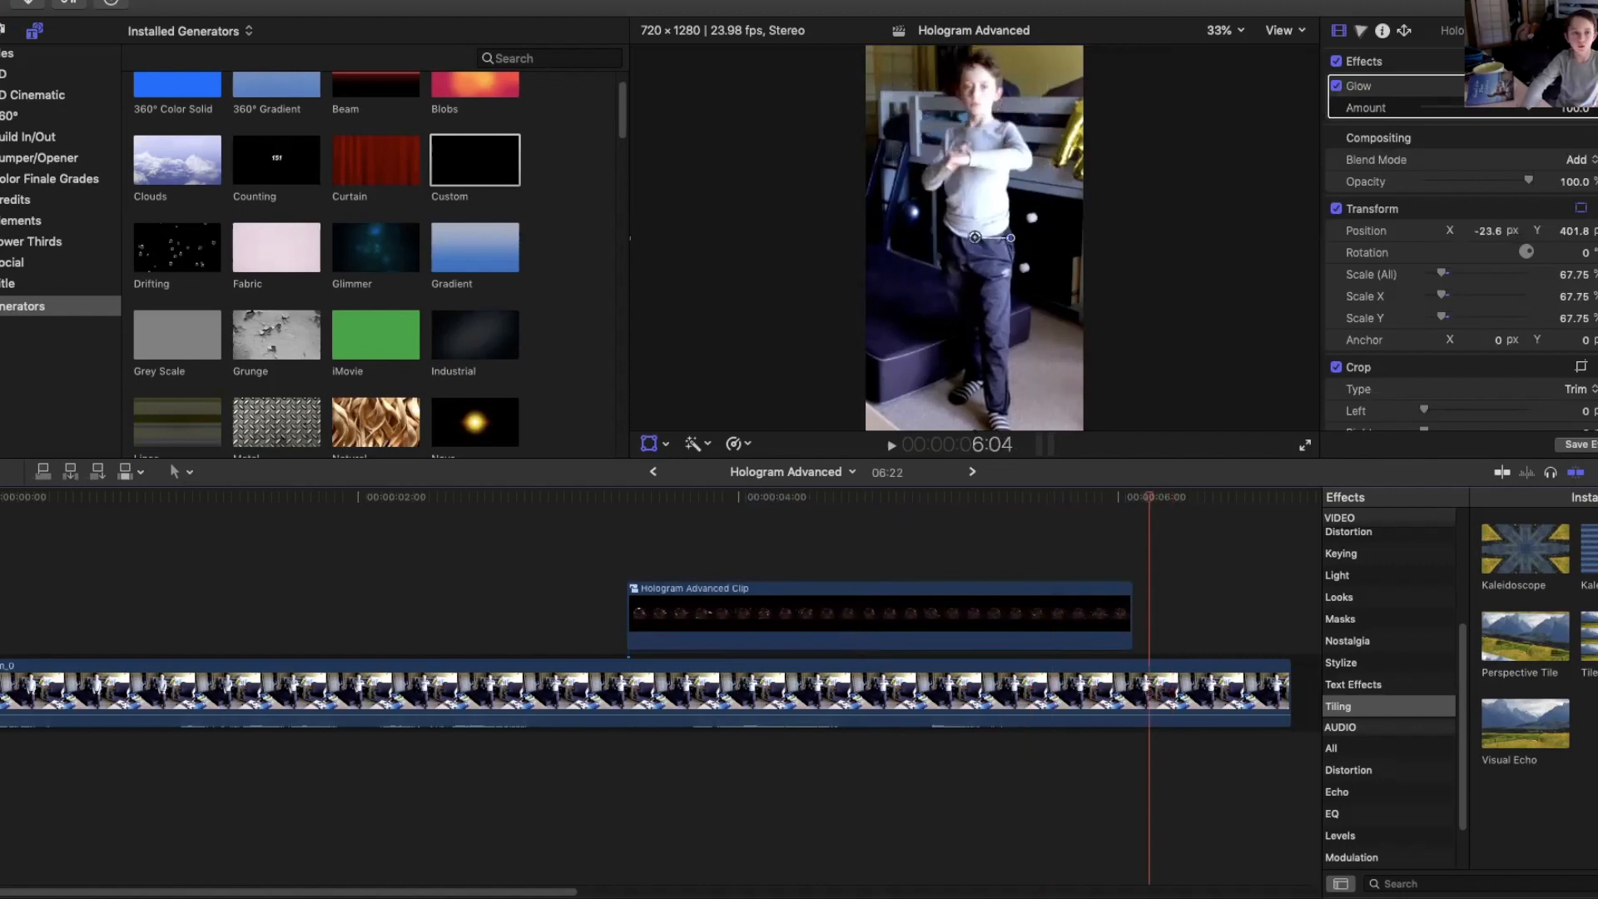
left_click(192, 3)
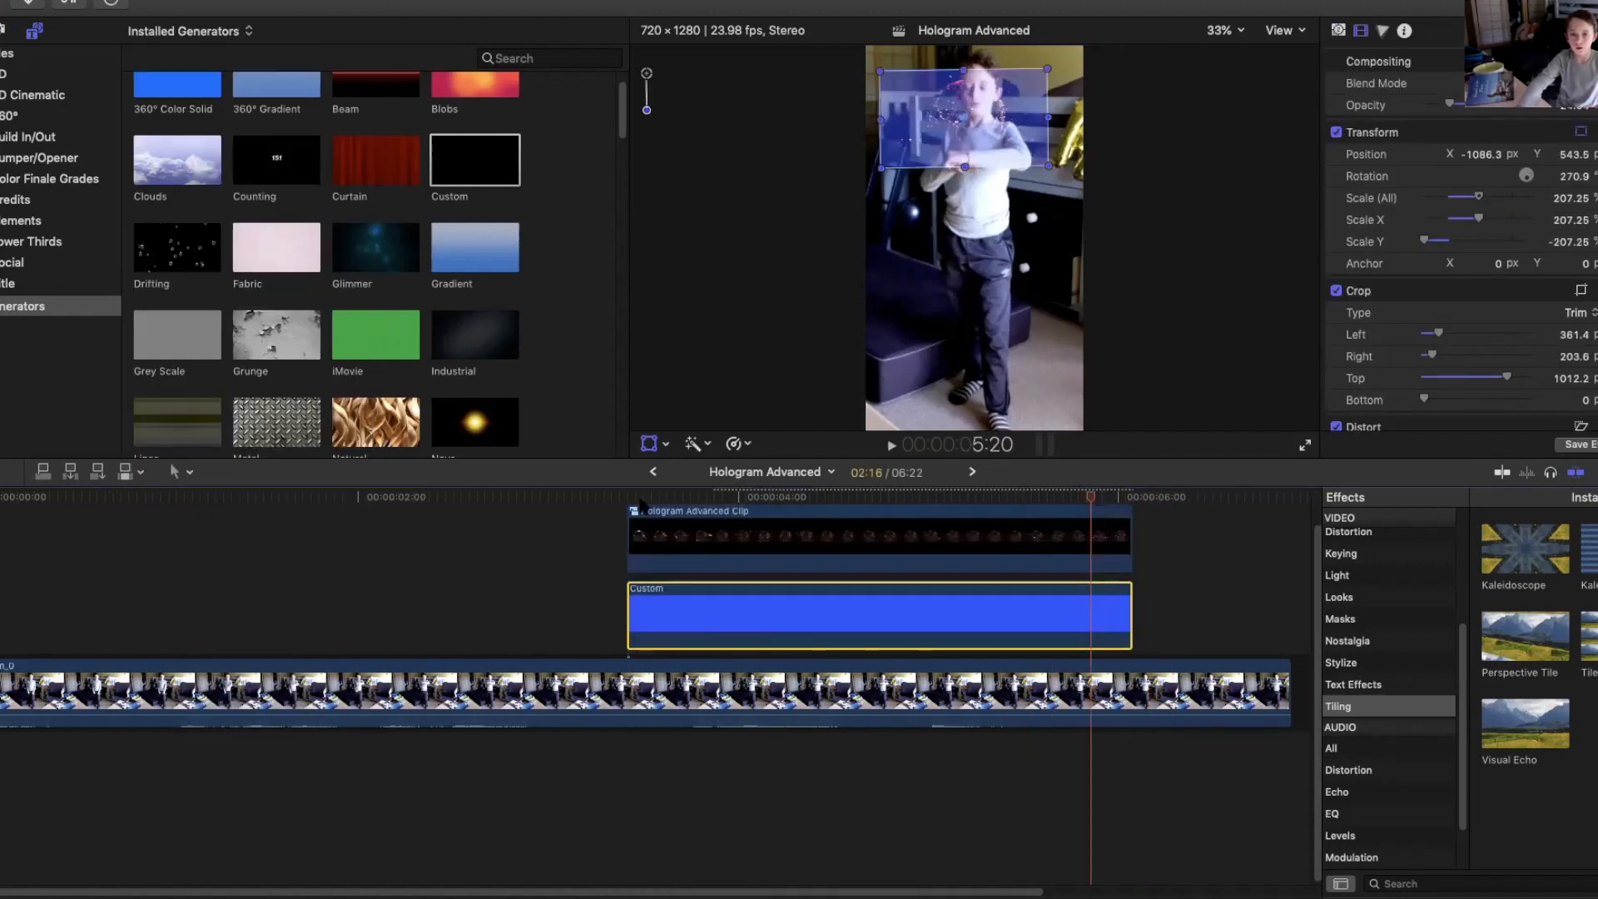
Delete the Custom generator from the timeline.
left_click(566, 497)
left_click(904, 497)
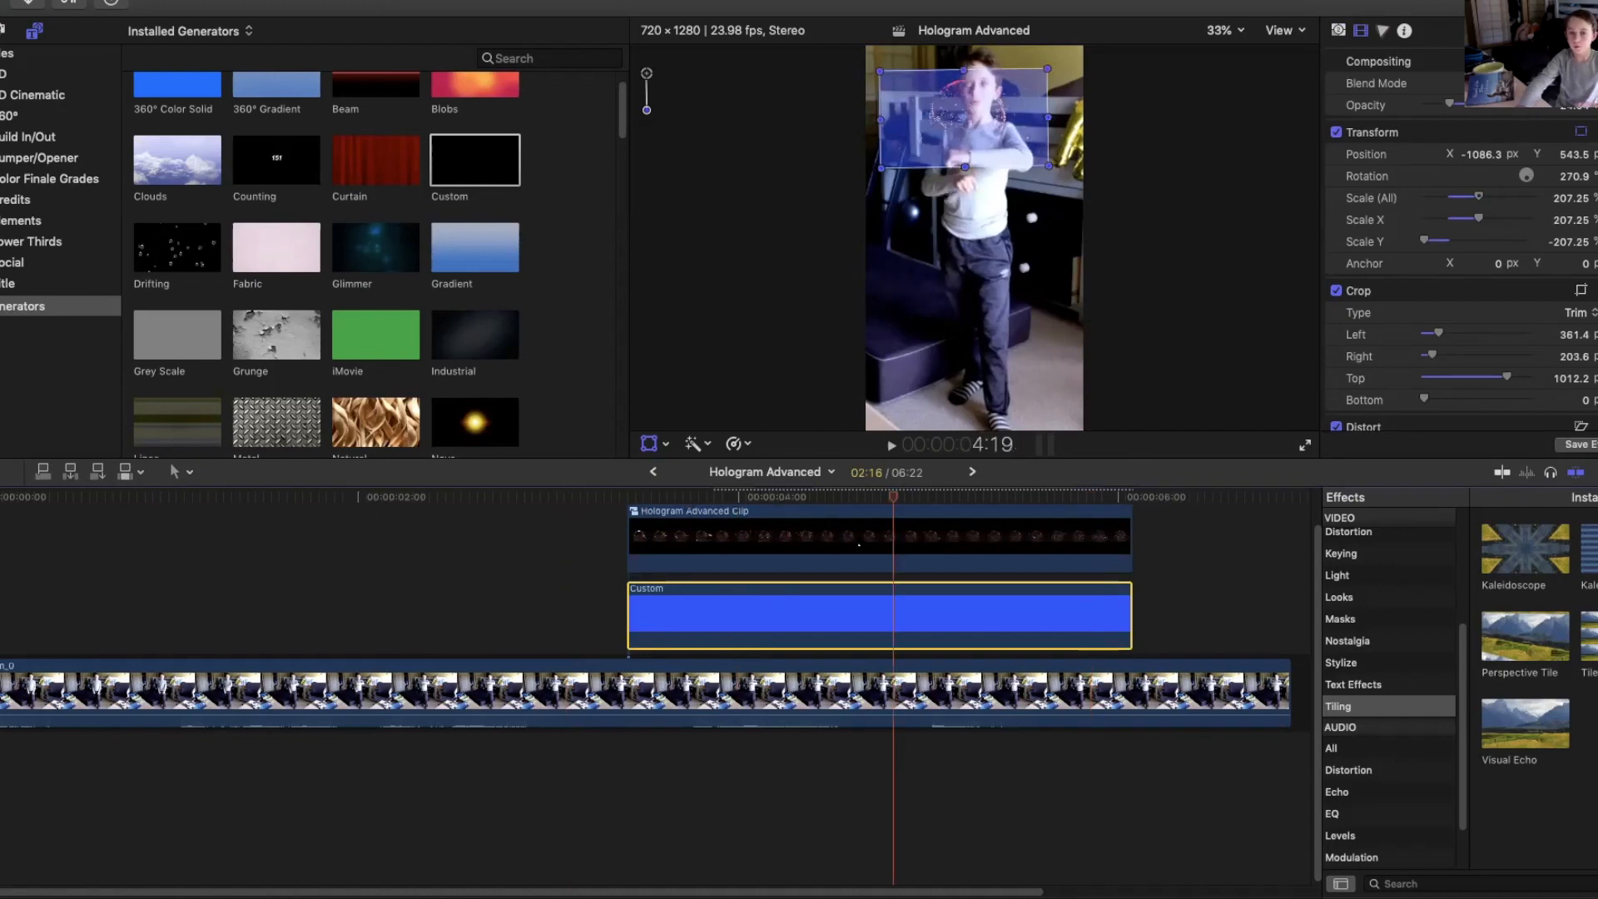
key("Delete")
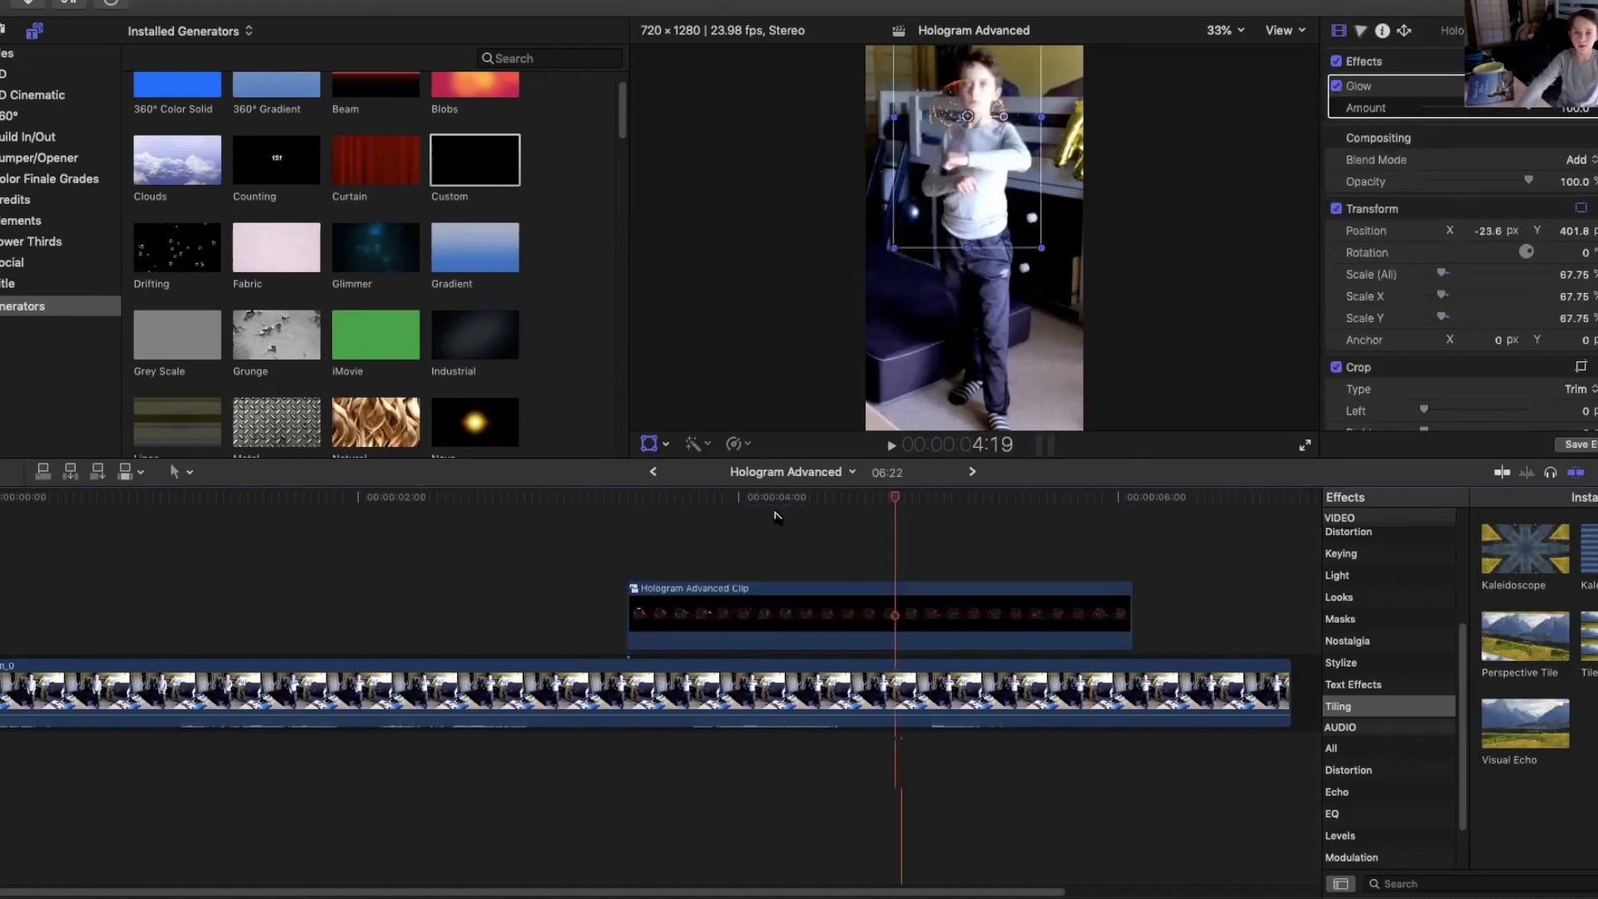
Scrub through the hologram clip's section of the timeline to review the effect.
left_click(642, 526)
left_click(794, 515)
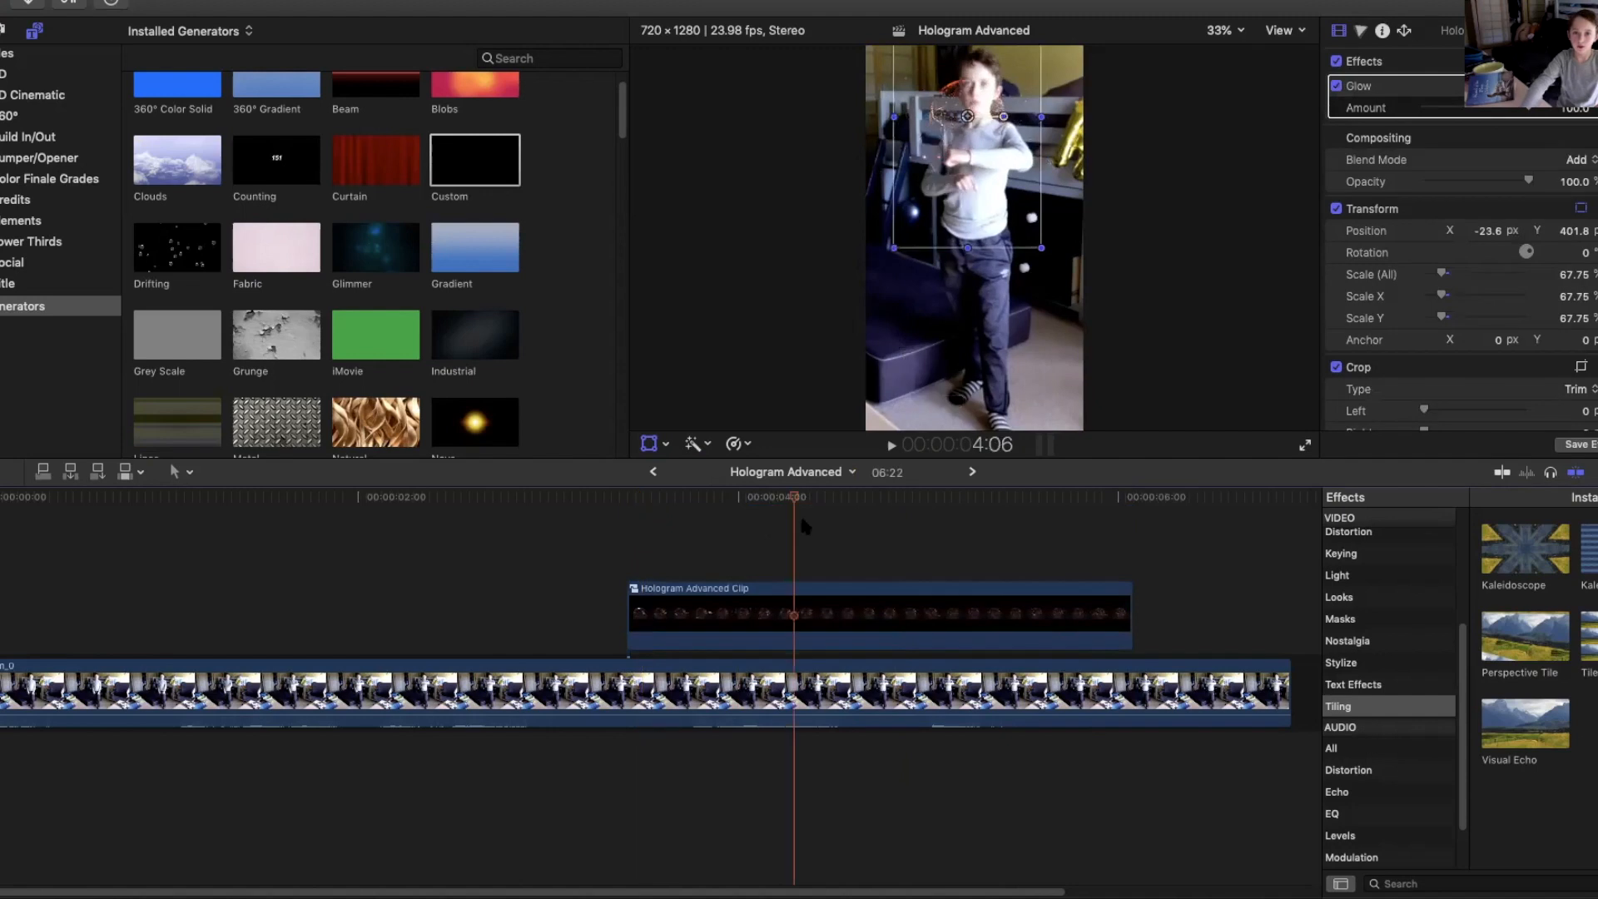
left_click(1043, 524)
left_click(1074, 530)
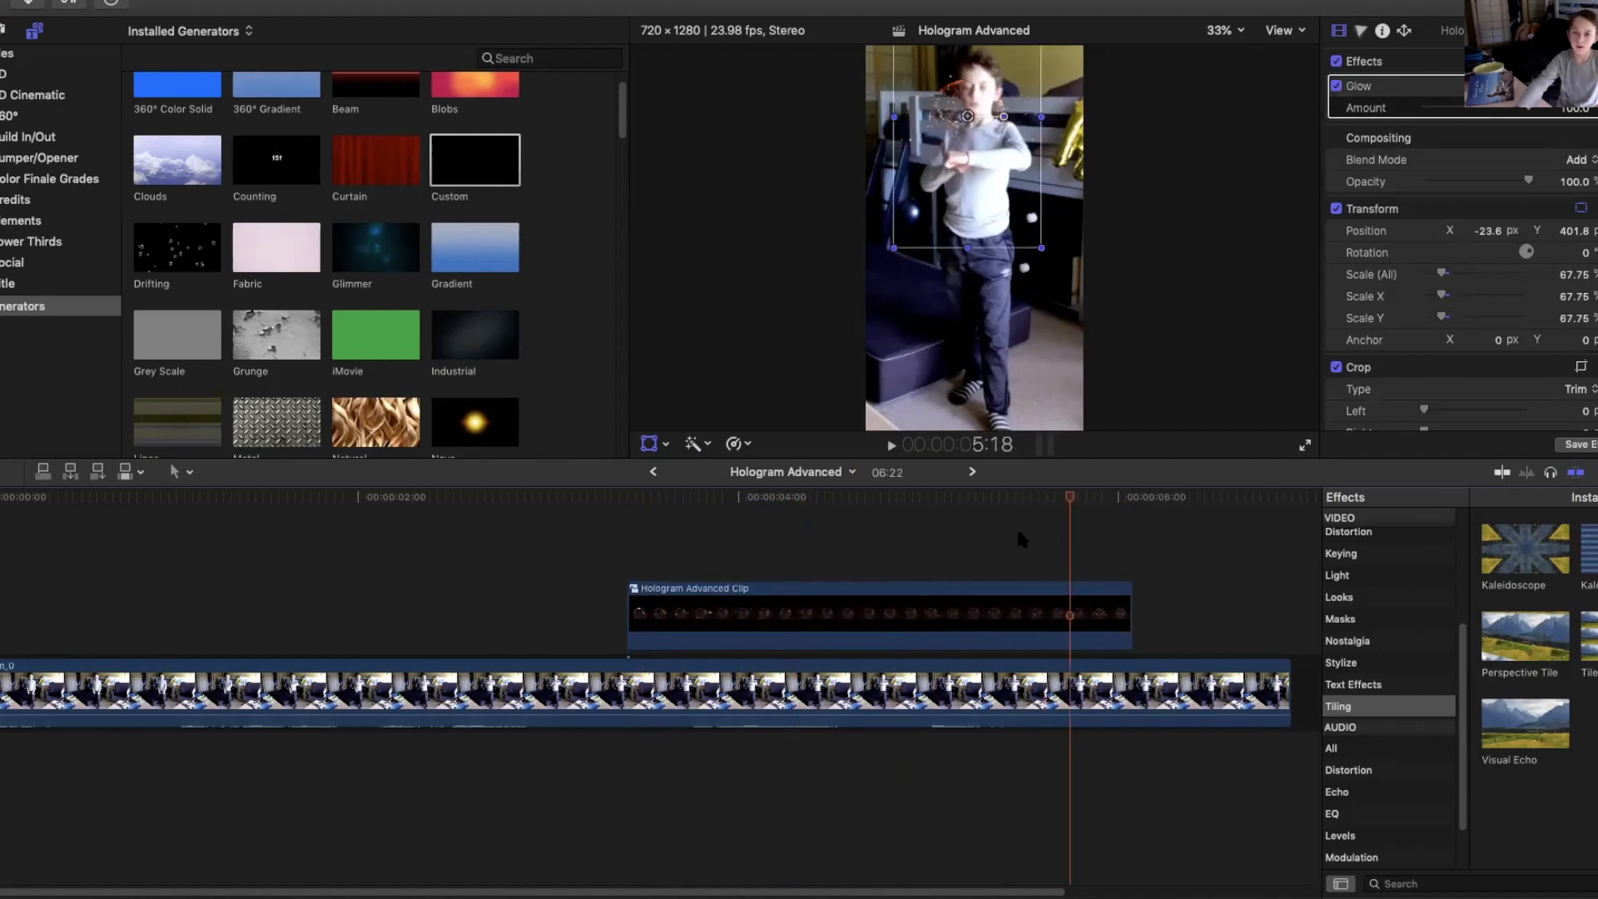
left_click(943, 526)
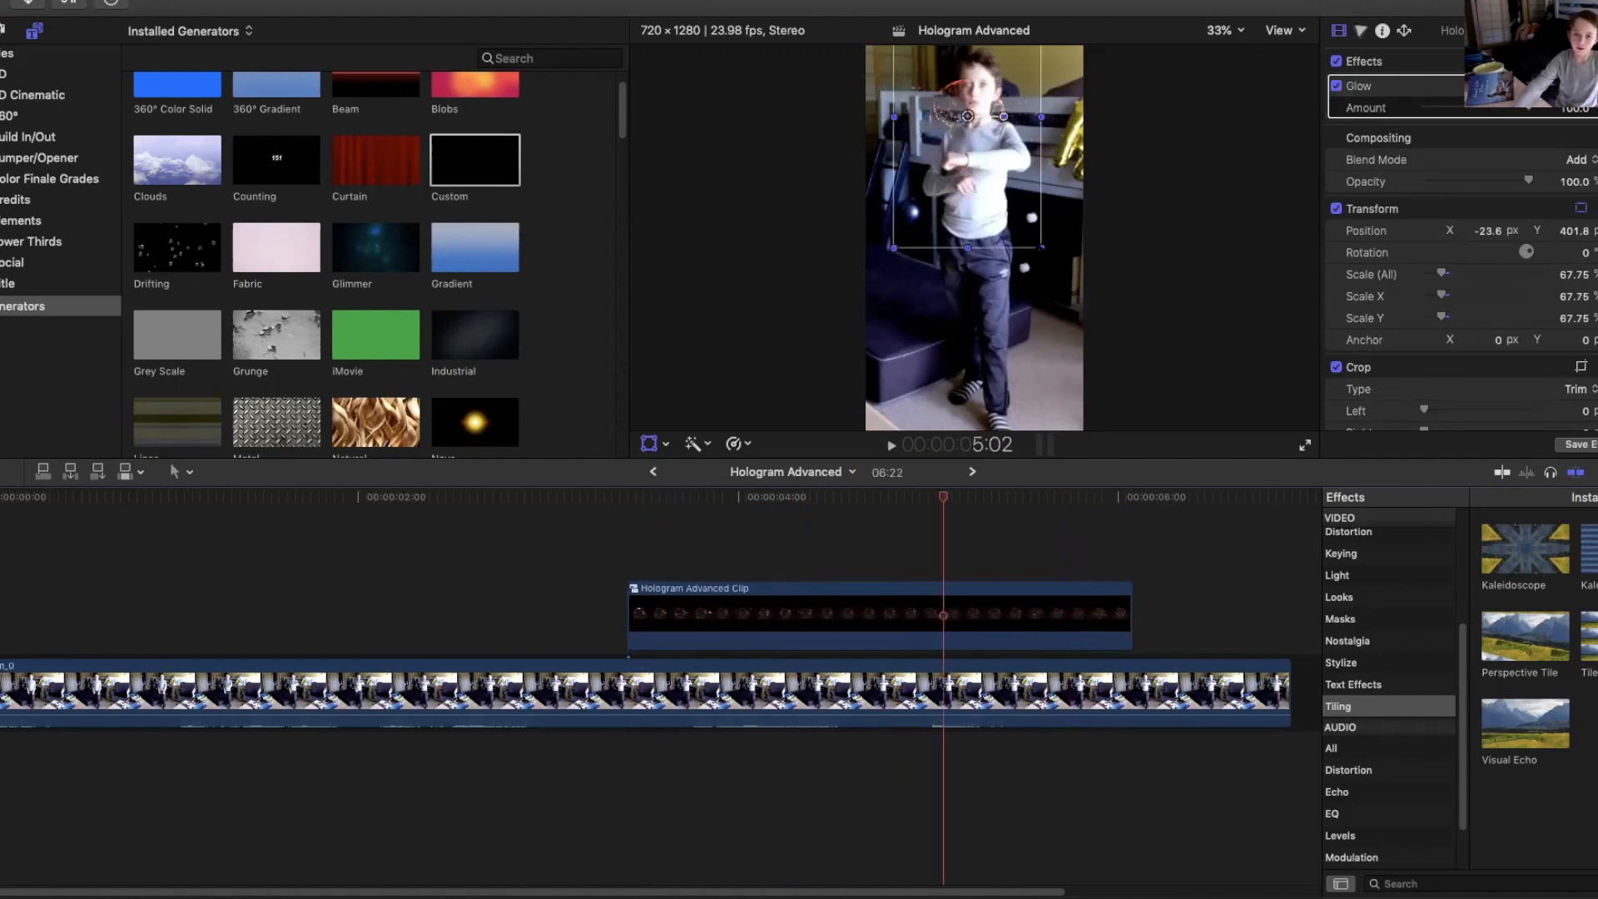
Scale the hologram compound clip to 120% and reposition it centered above the boy's head.
left_click_drag(1118, 306, 1120, 390)
left_click_drag(967, 117, 976, 129)
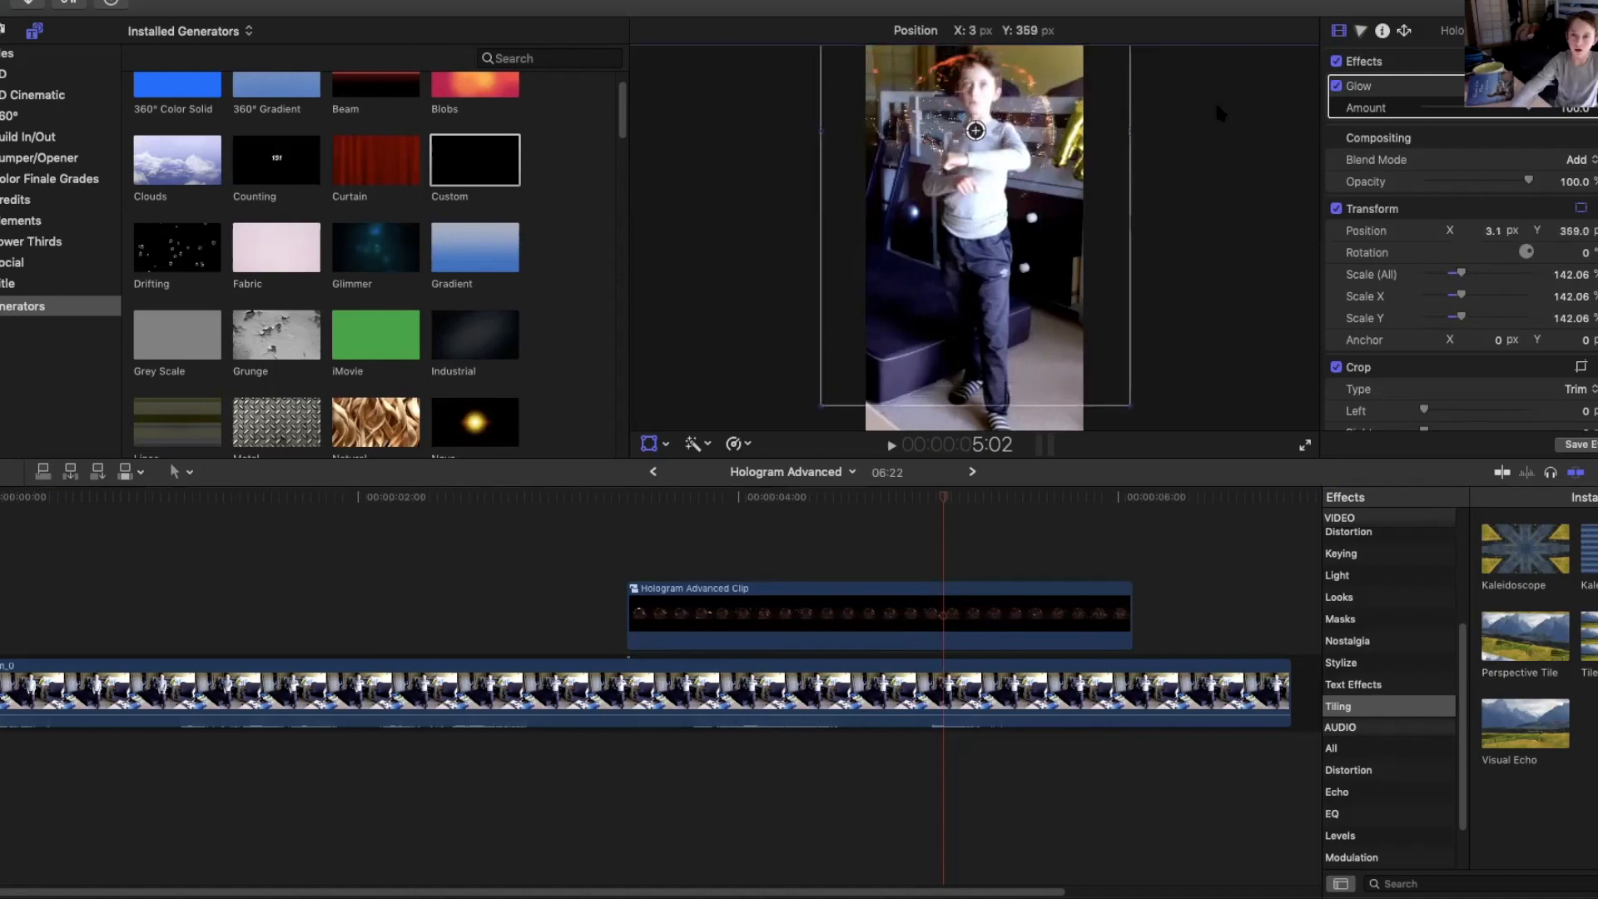
left_click(1226, 31)
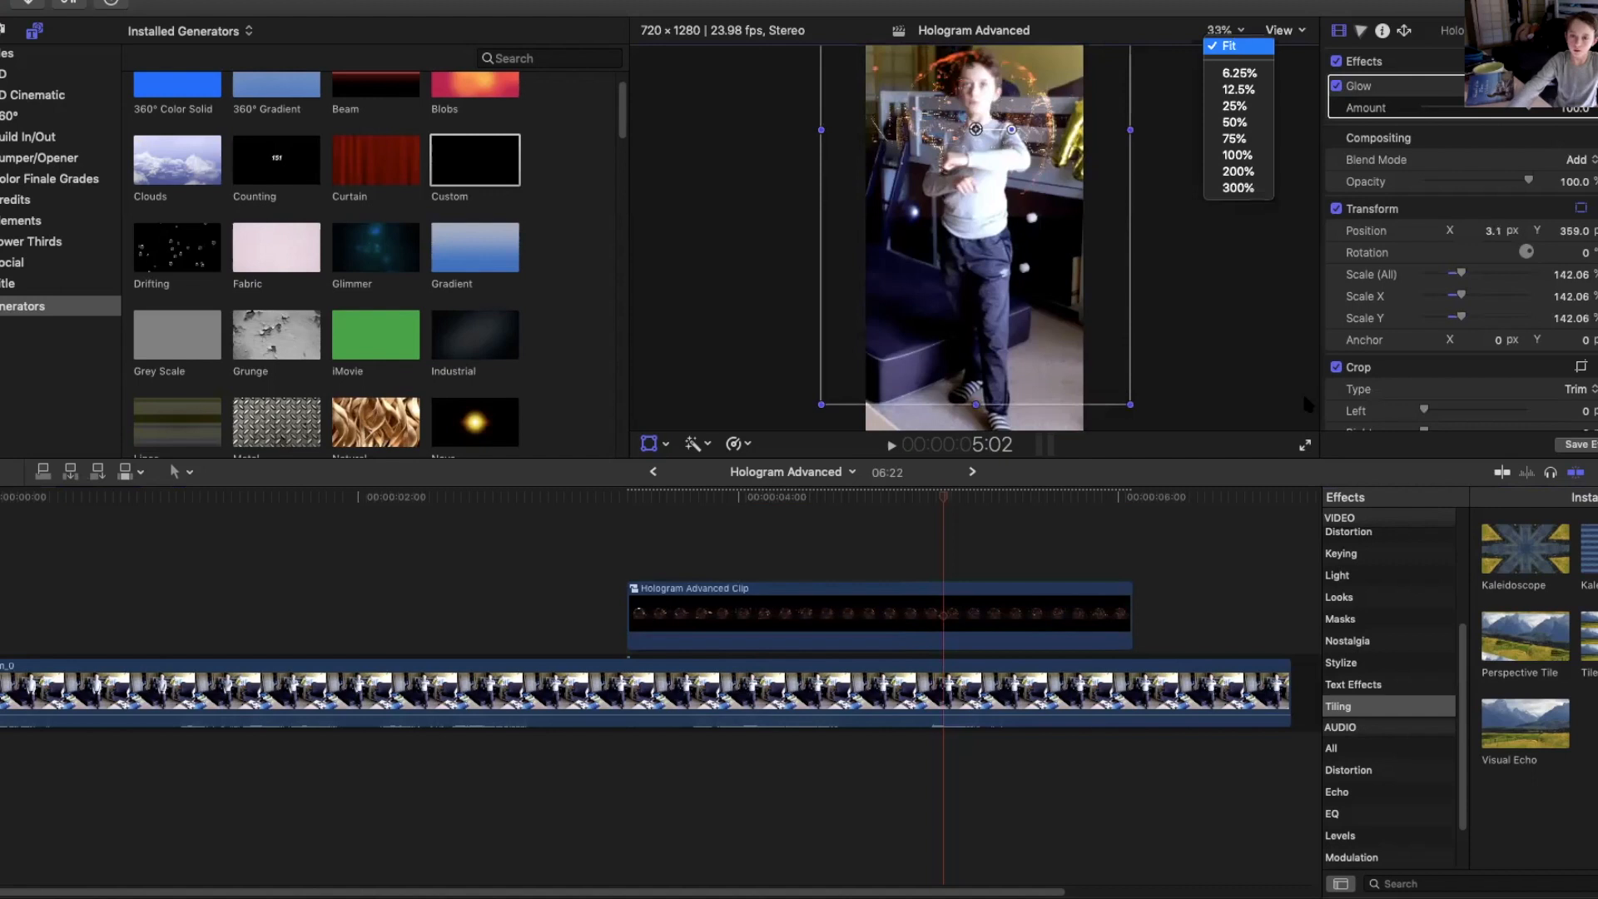
left_click(1235, 47)
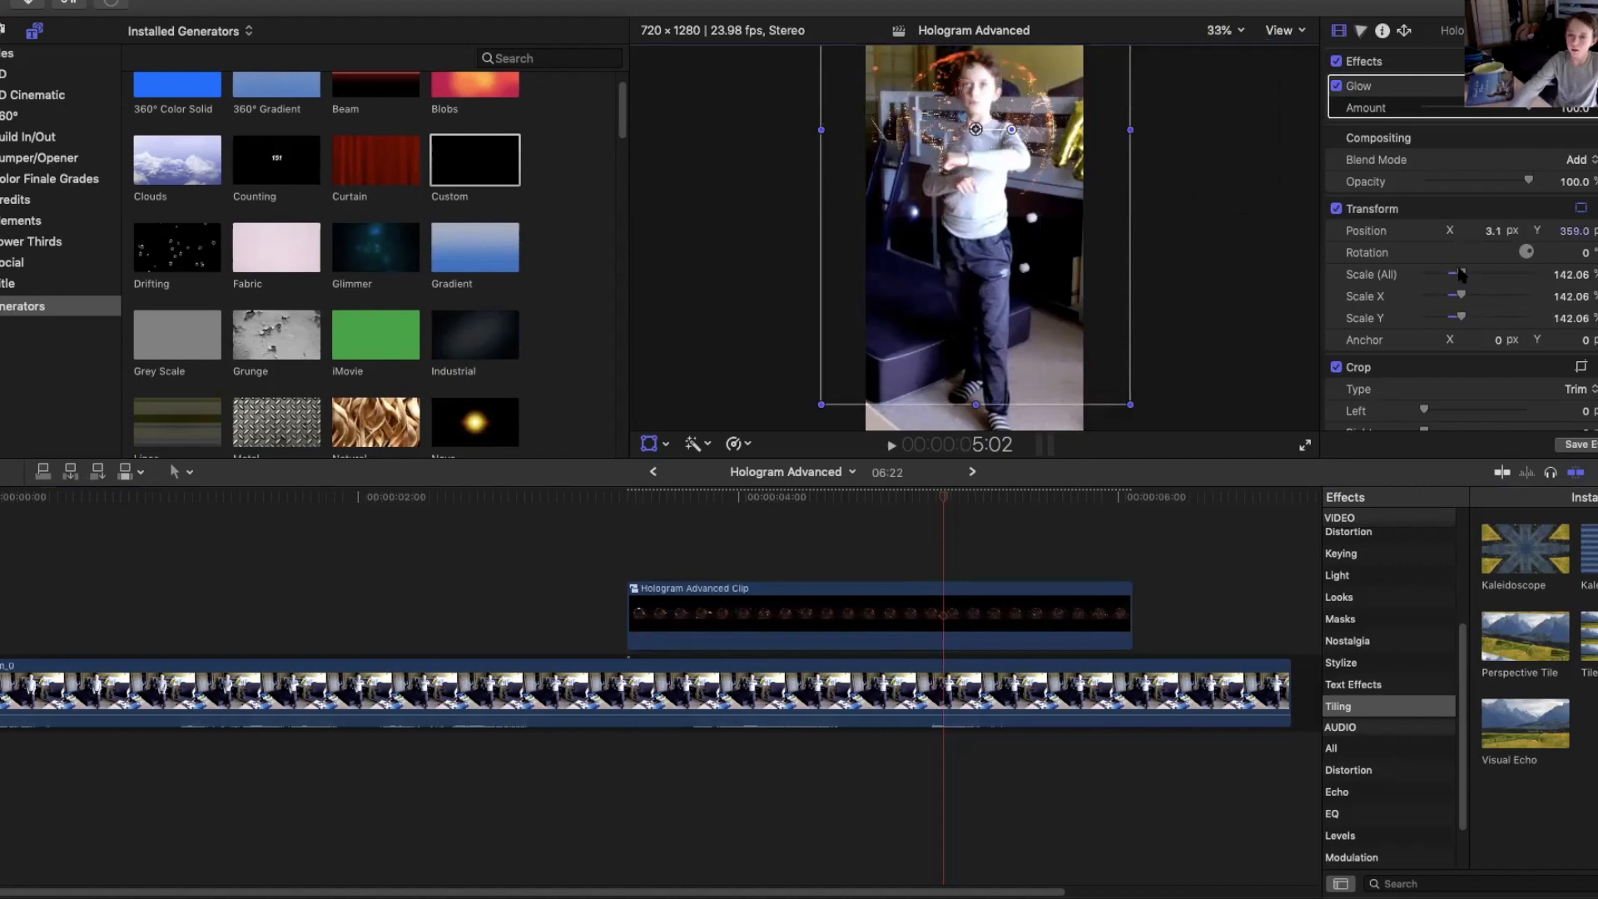
left_click_drag(1460, 275, 1452, 273)
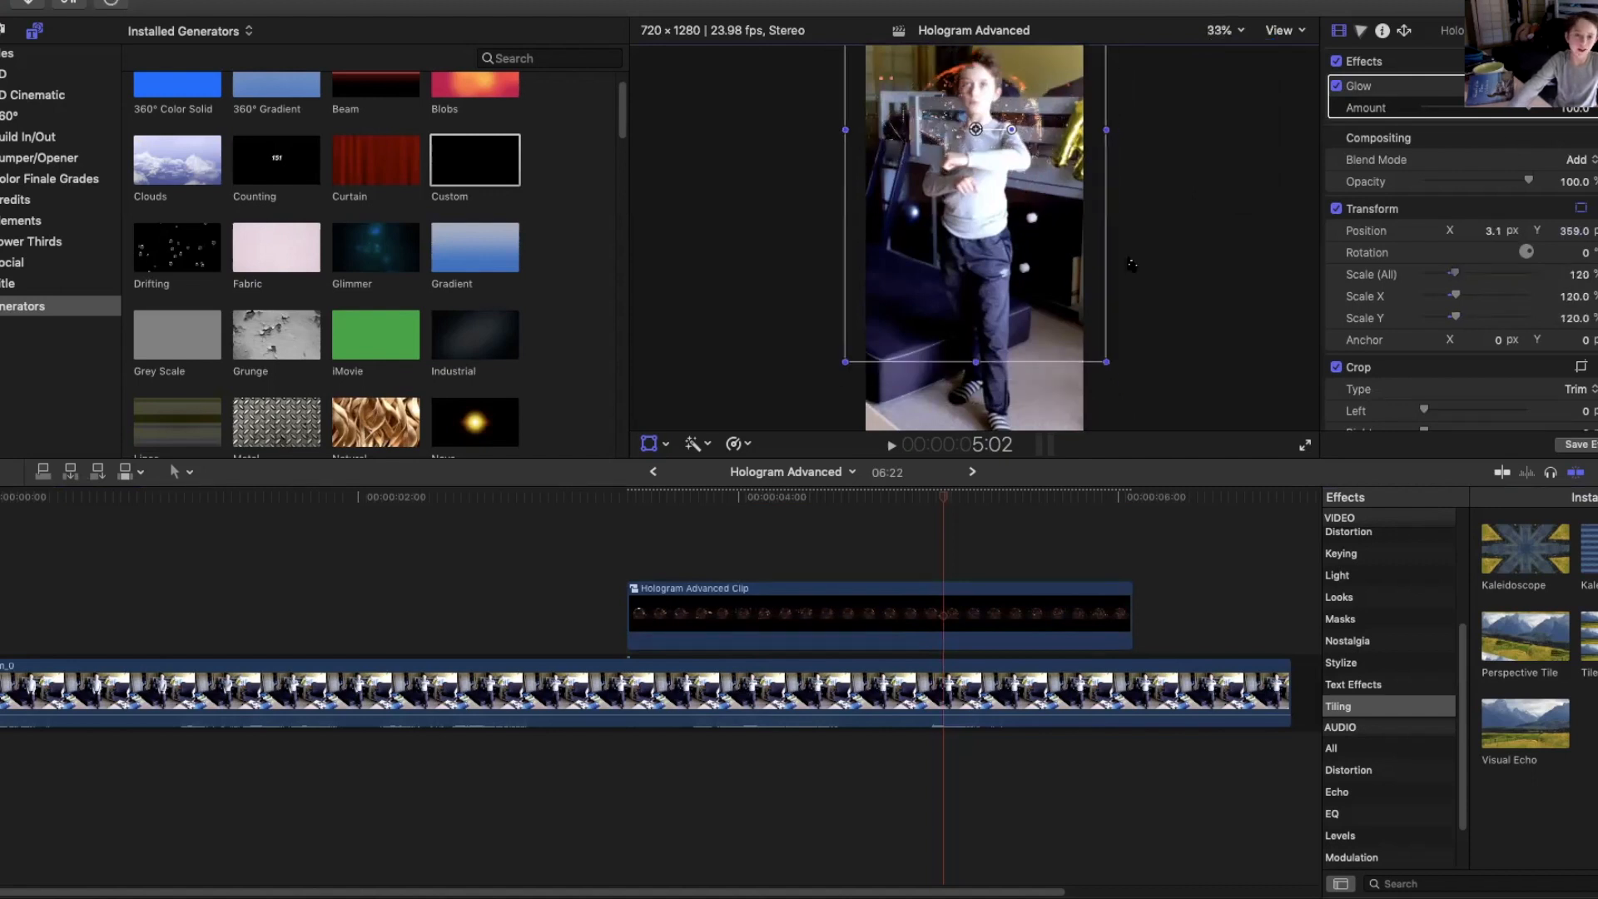
left_click_drag(975, 129, 976, 115)
left_click(1182, 303)
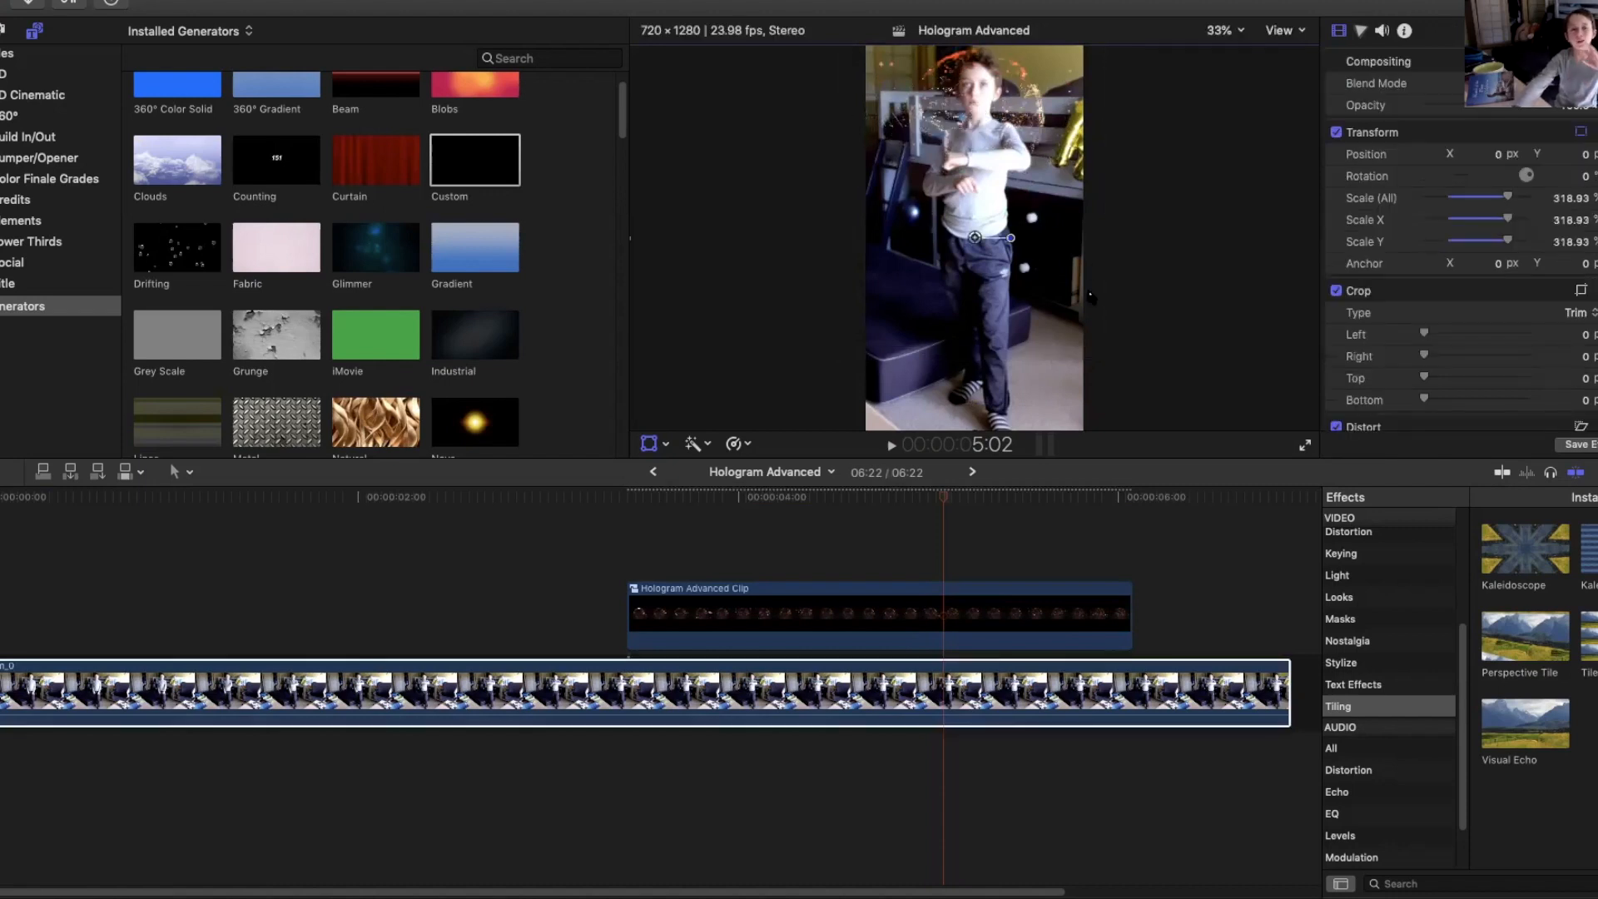
Play back the hologram section of the timeline to review the composite.
left_click_drag(944, 493, 897, 496)
left_click_drag(672, 513, 655, 505)
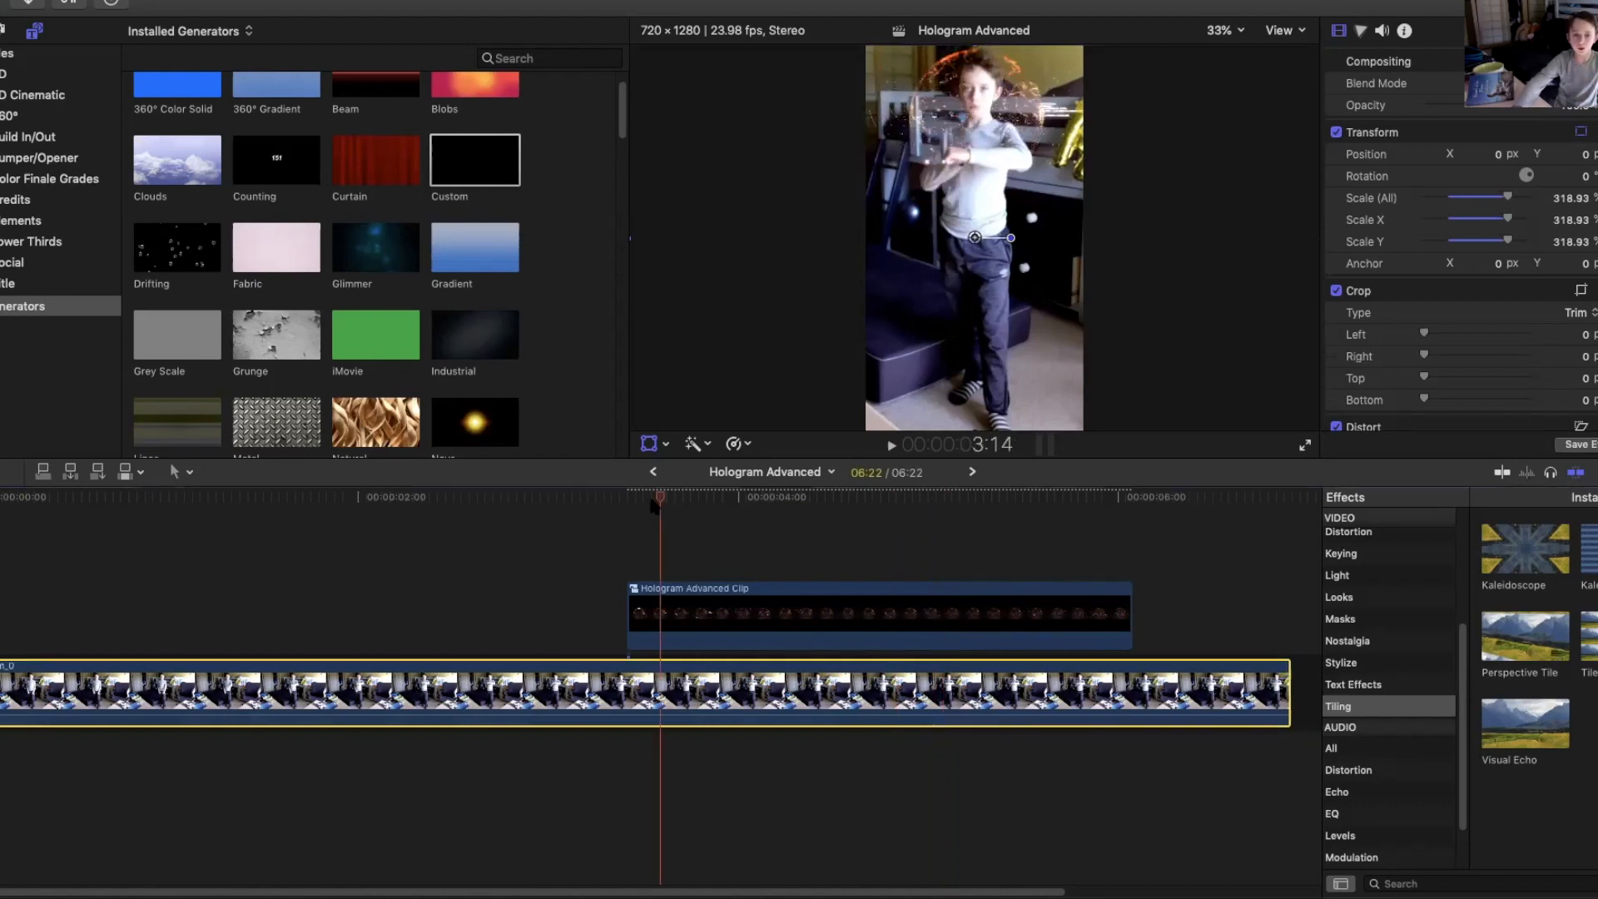
left_click(626, 502)
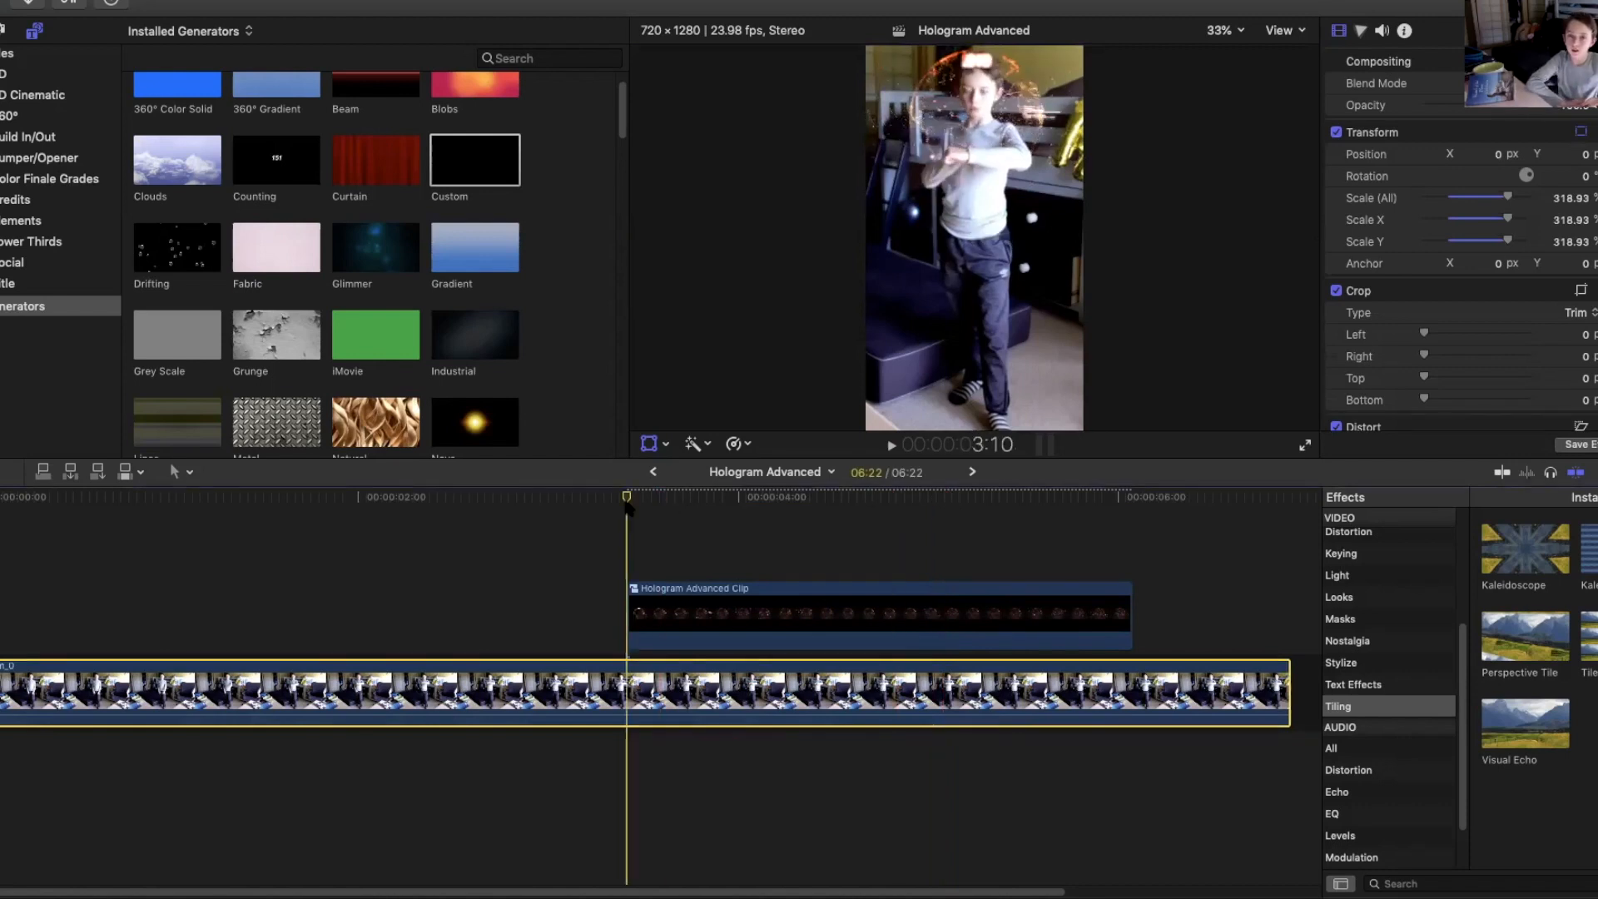
key("space")
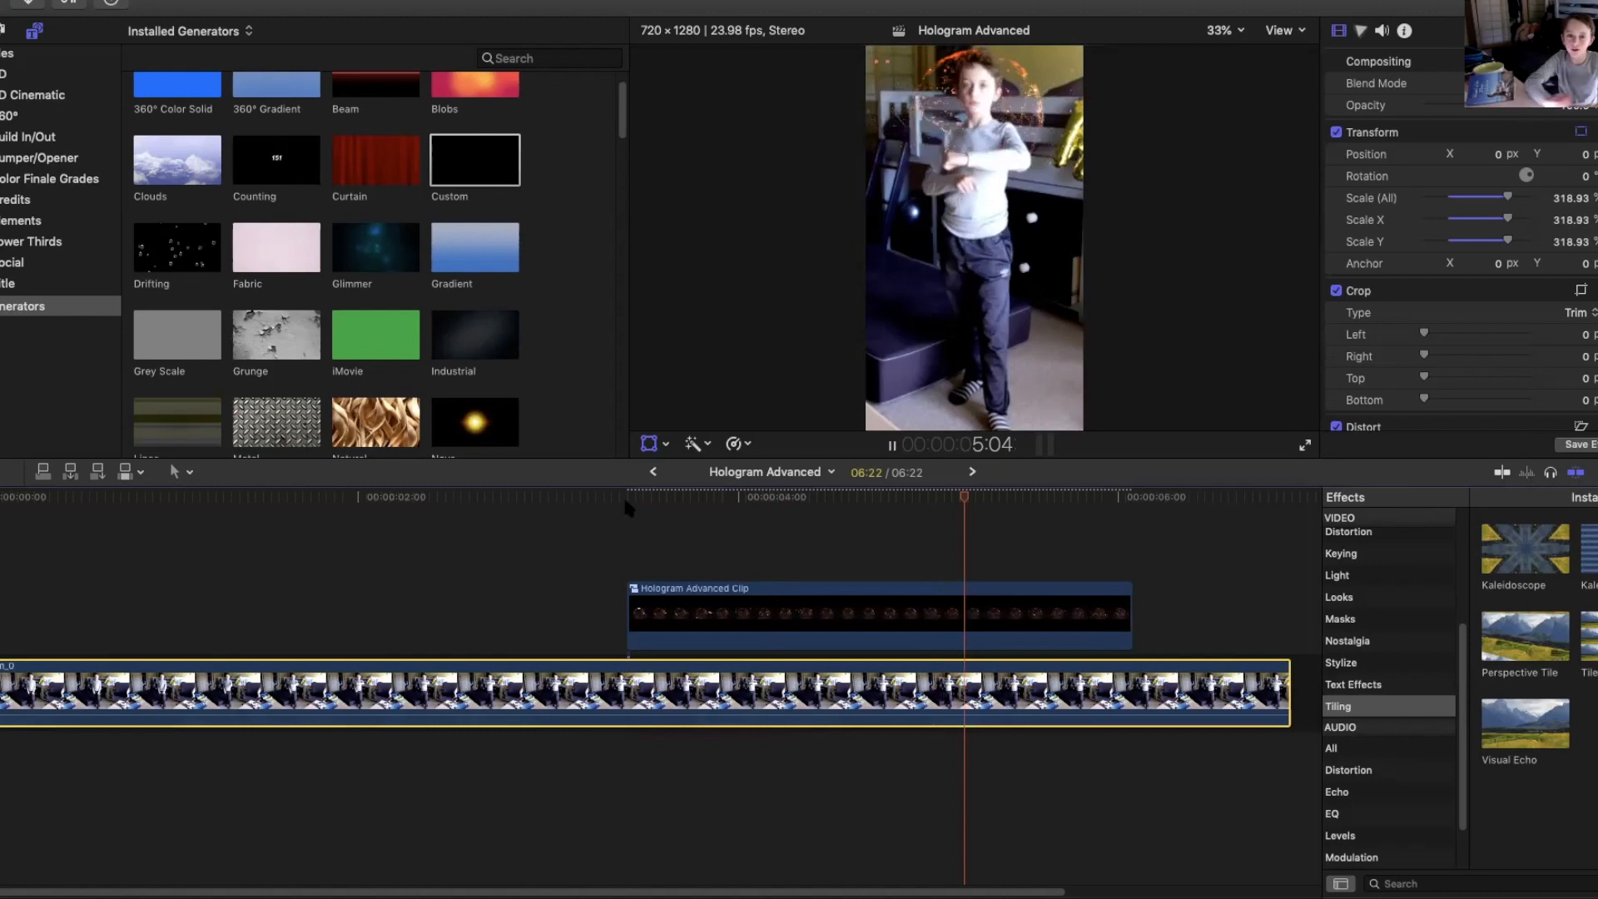
key("space")
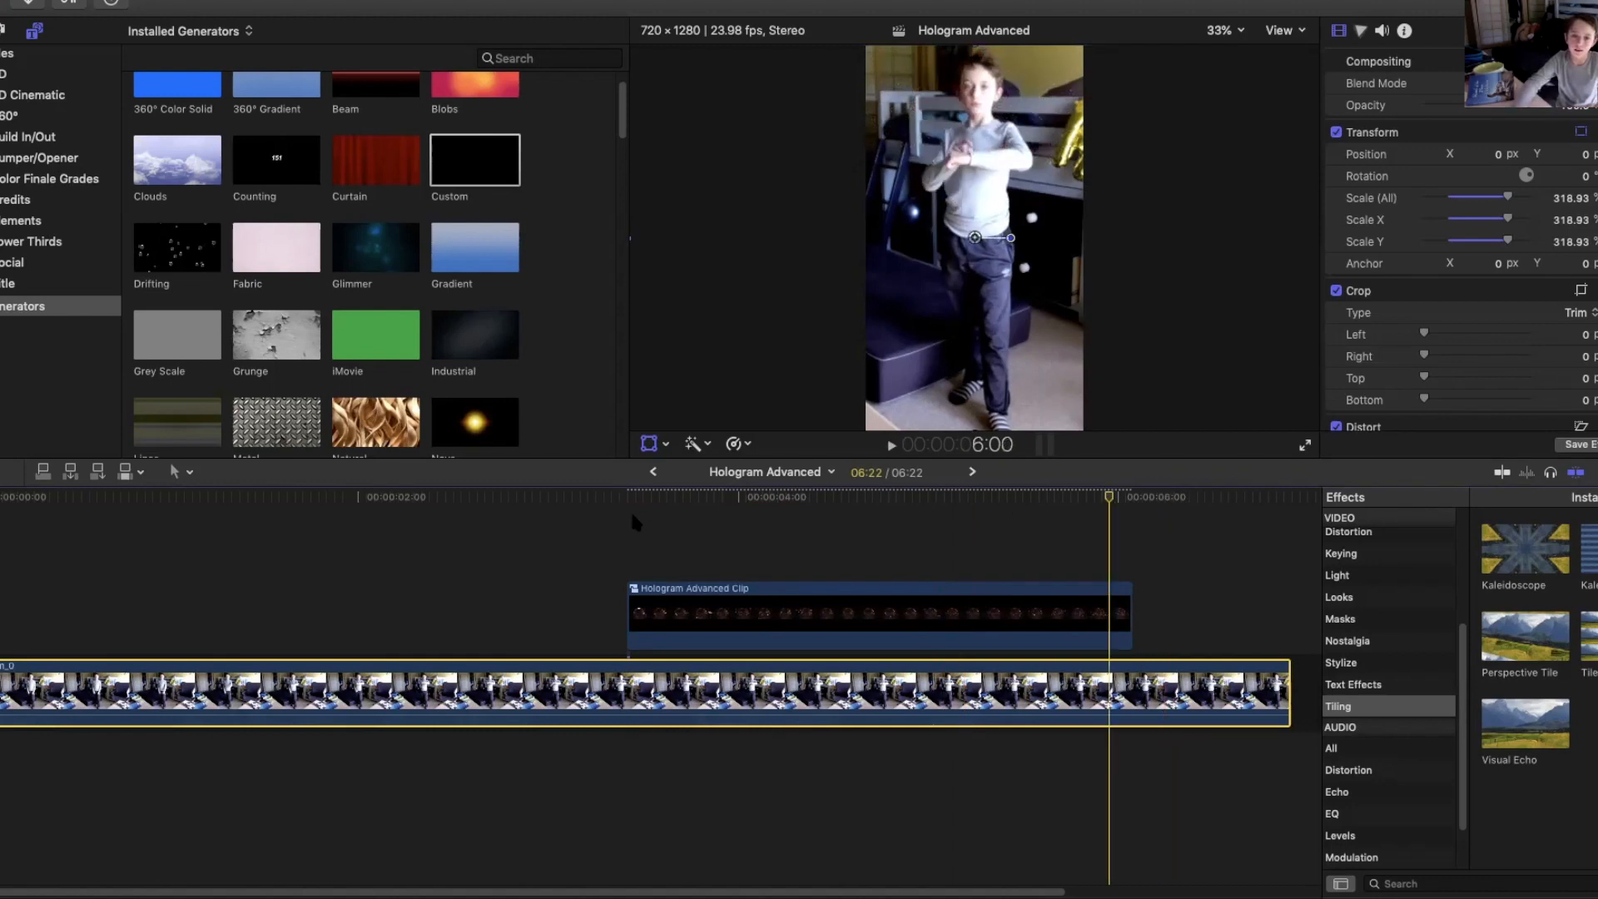
left_click(628, 509)
left_click_drag(658, 515, 1077, 524)
scroll(1023, 520, "right", 5)
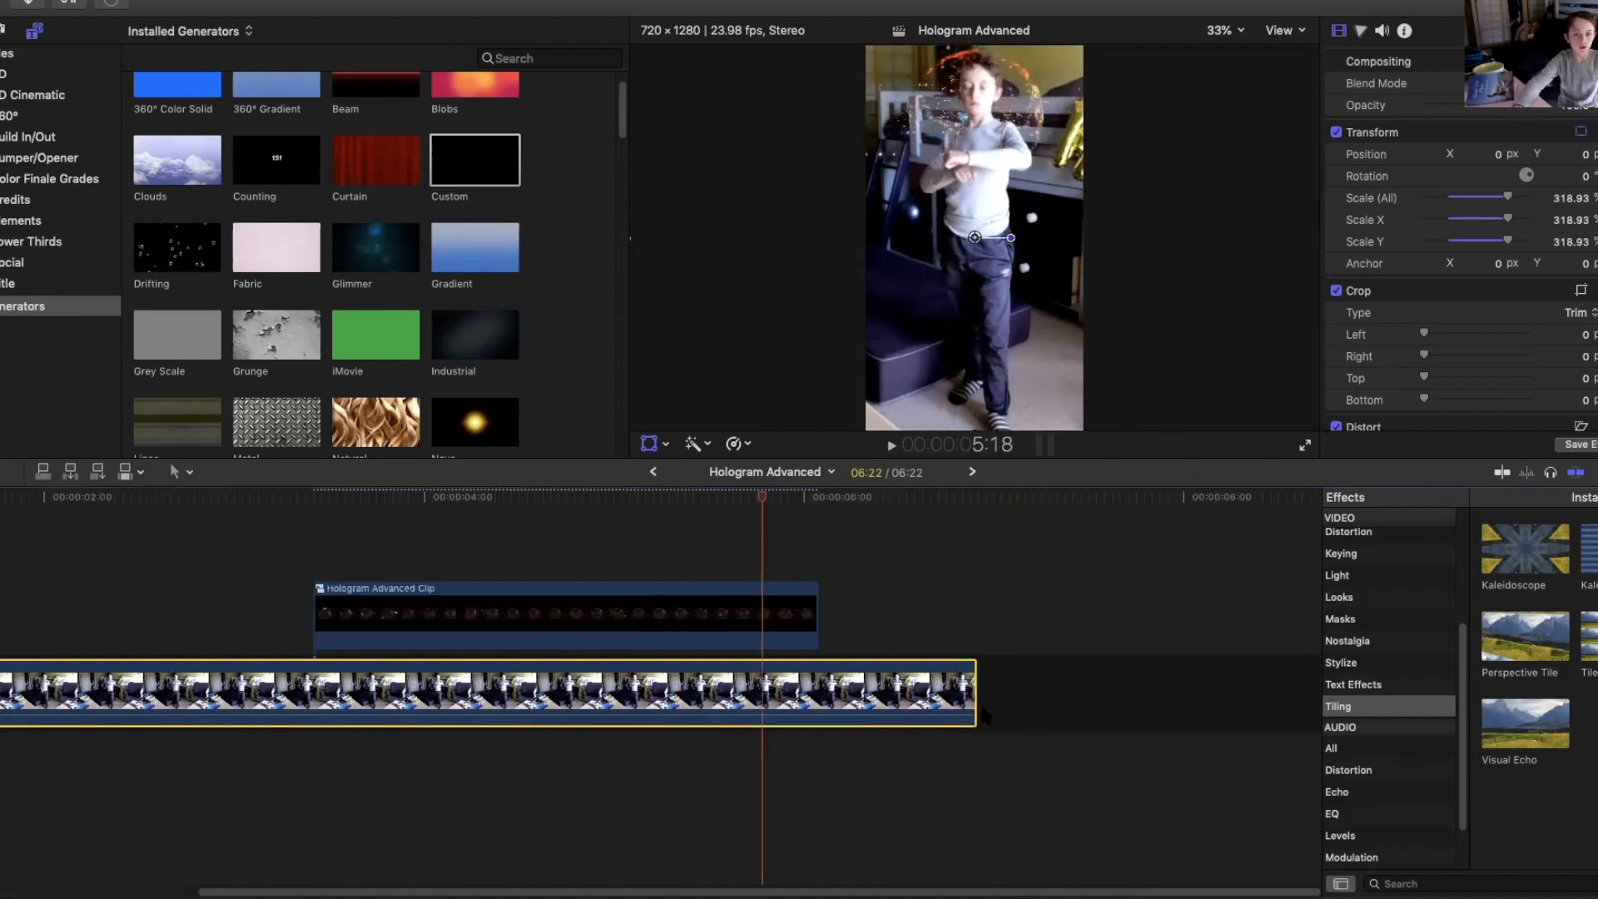
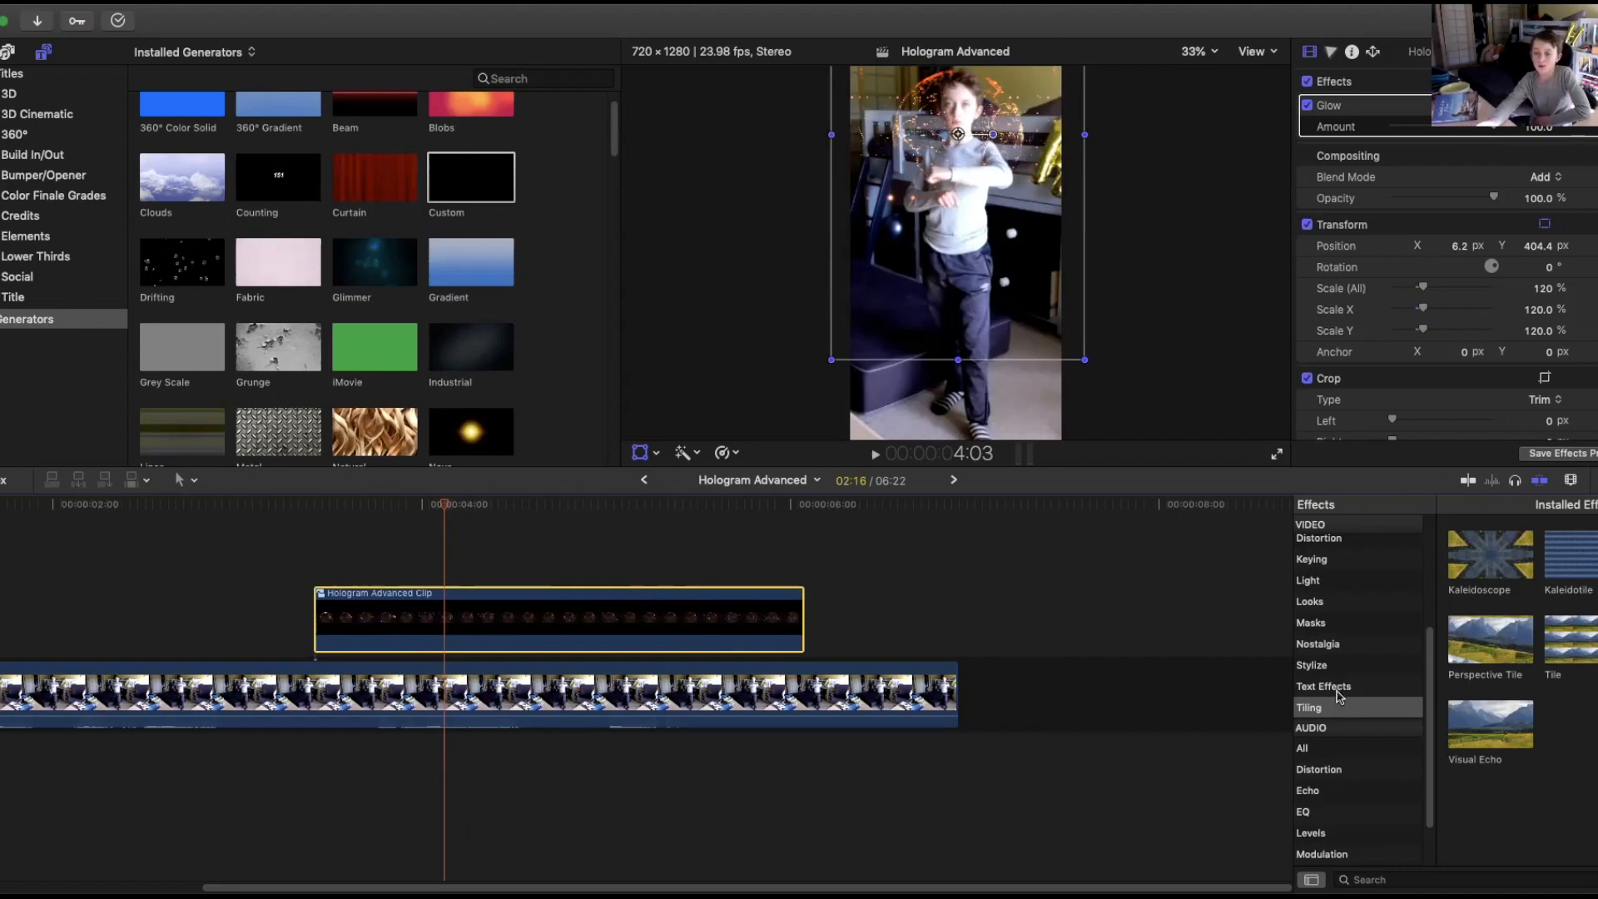
Apply the Draw Mask effect from the Masks category to the hologram compound clip.
left_click(1311, 623)
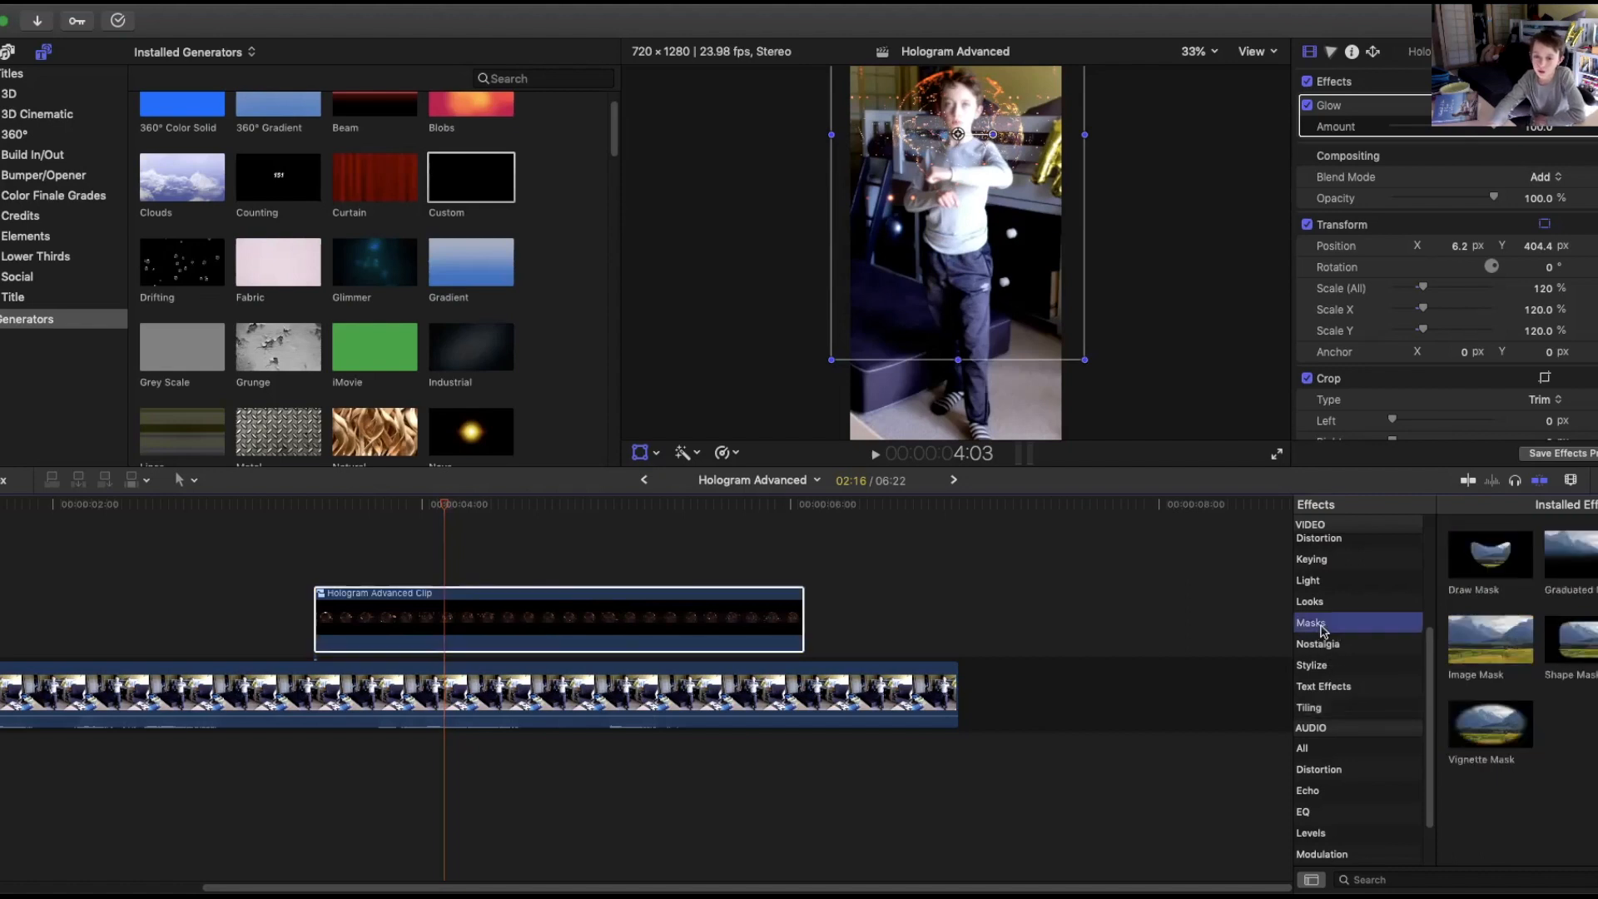
mouse_move(1490, 553)
left_mouse_down()
mouse_move(670, 596)
mouse_move(665, 609)
left_mouse_up()
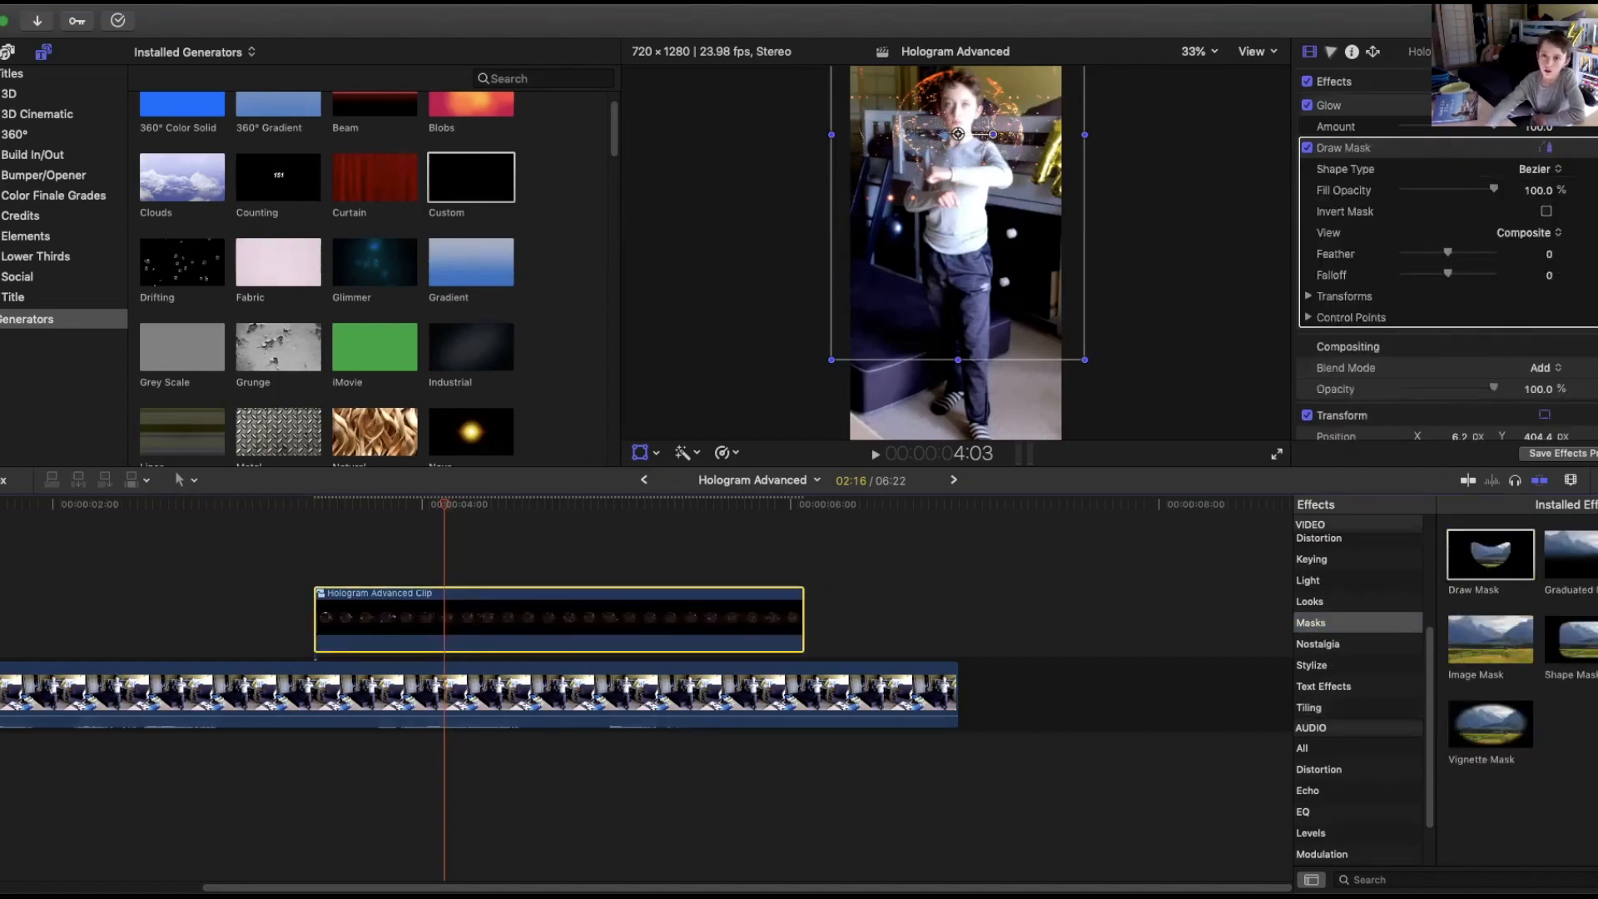
left_click(210, 76)
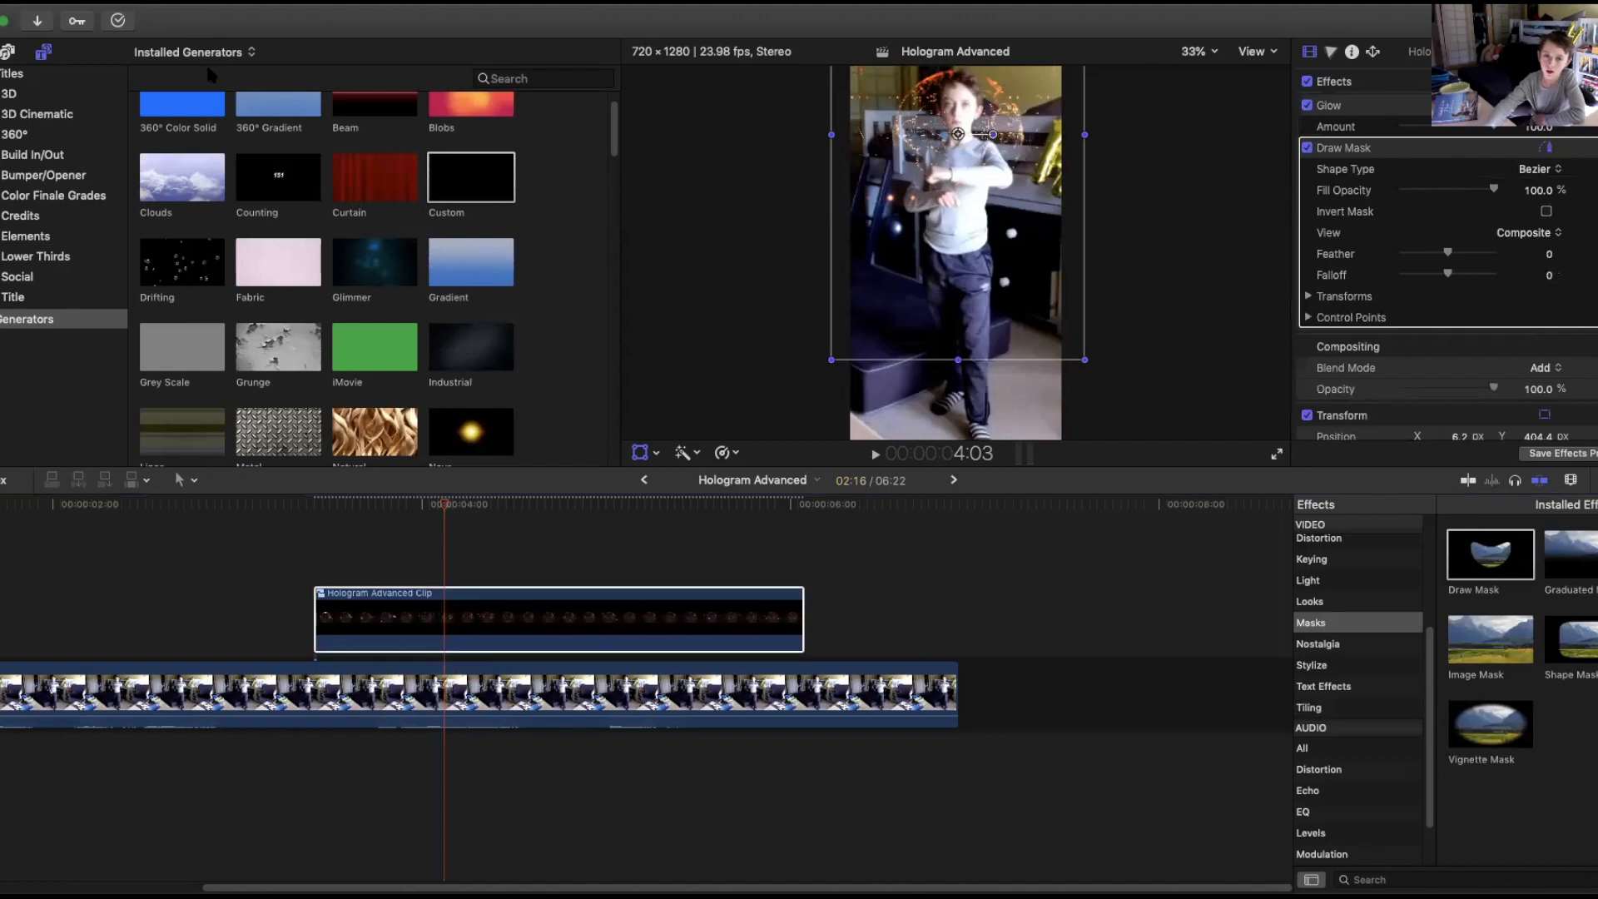
left_click(639, 453)
At the hologram clip's start, enable mask keyframing and draw a tiny four-point linear mask at the boy's hands.
left_click_drag(445, 509, 314, 509)
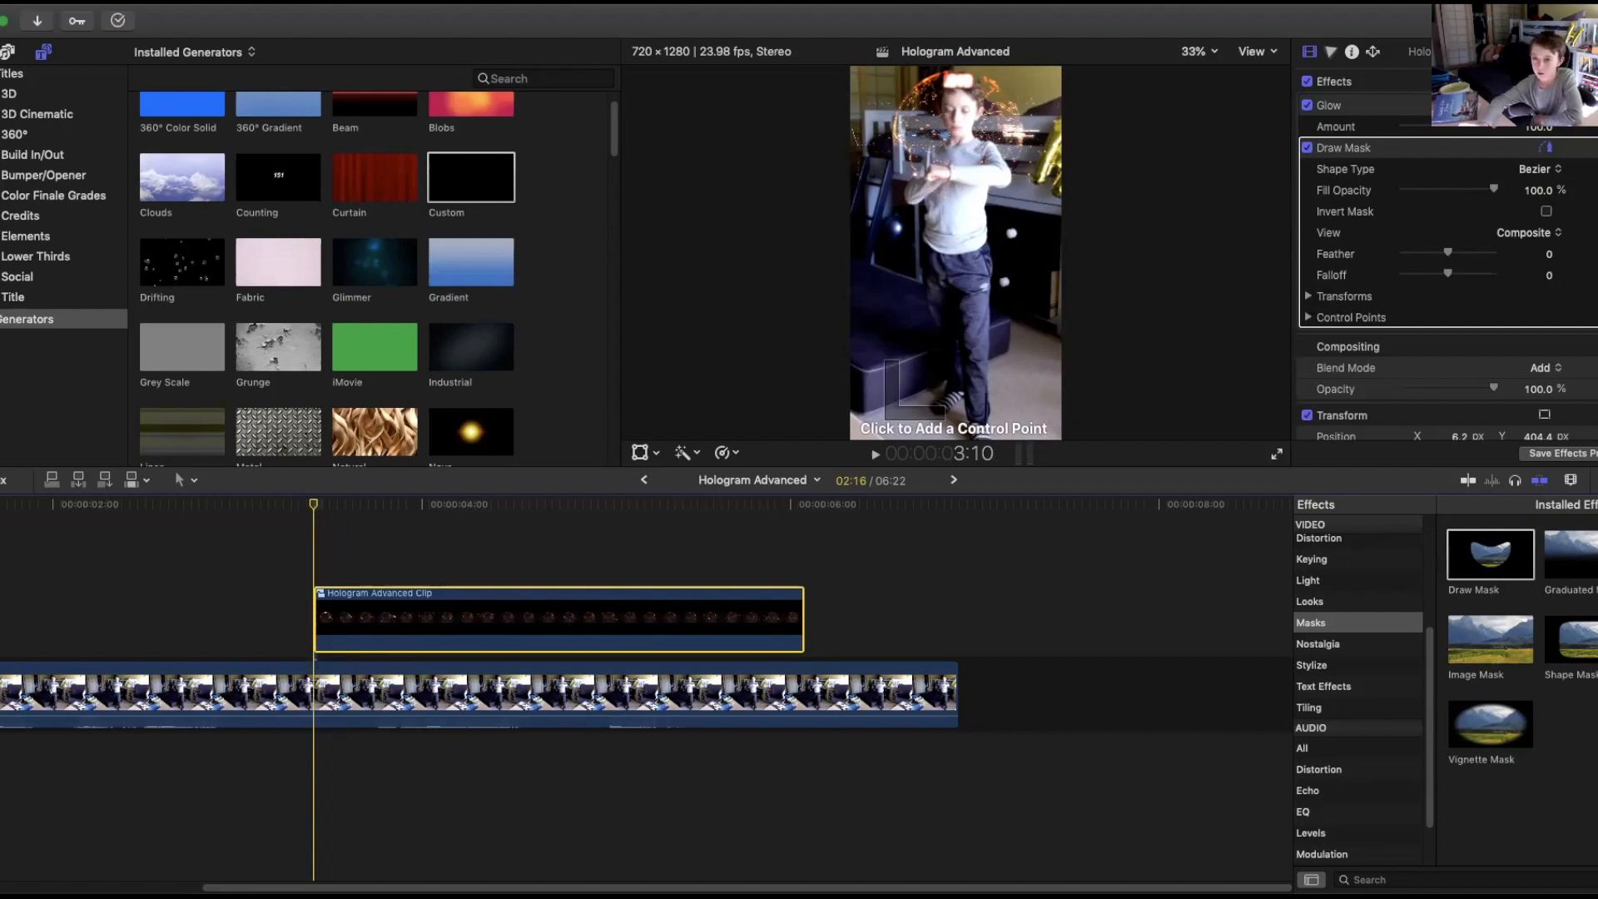
left_click(1538, 127)
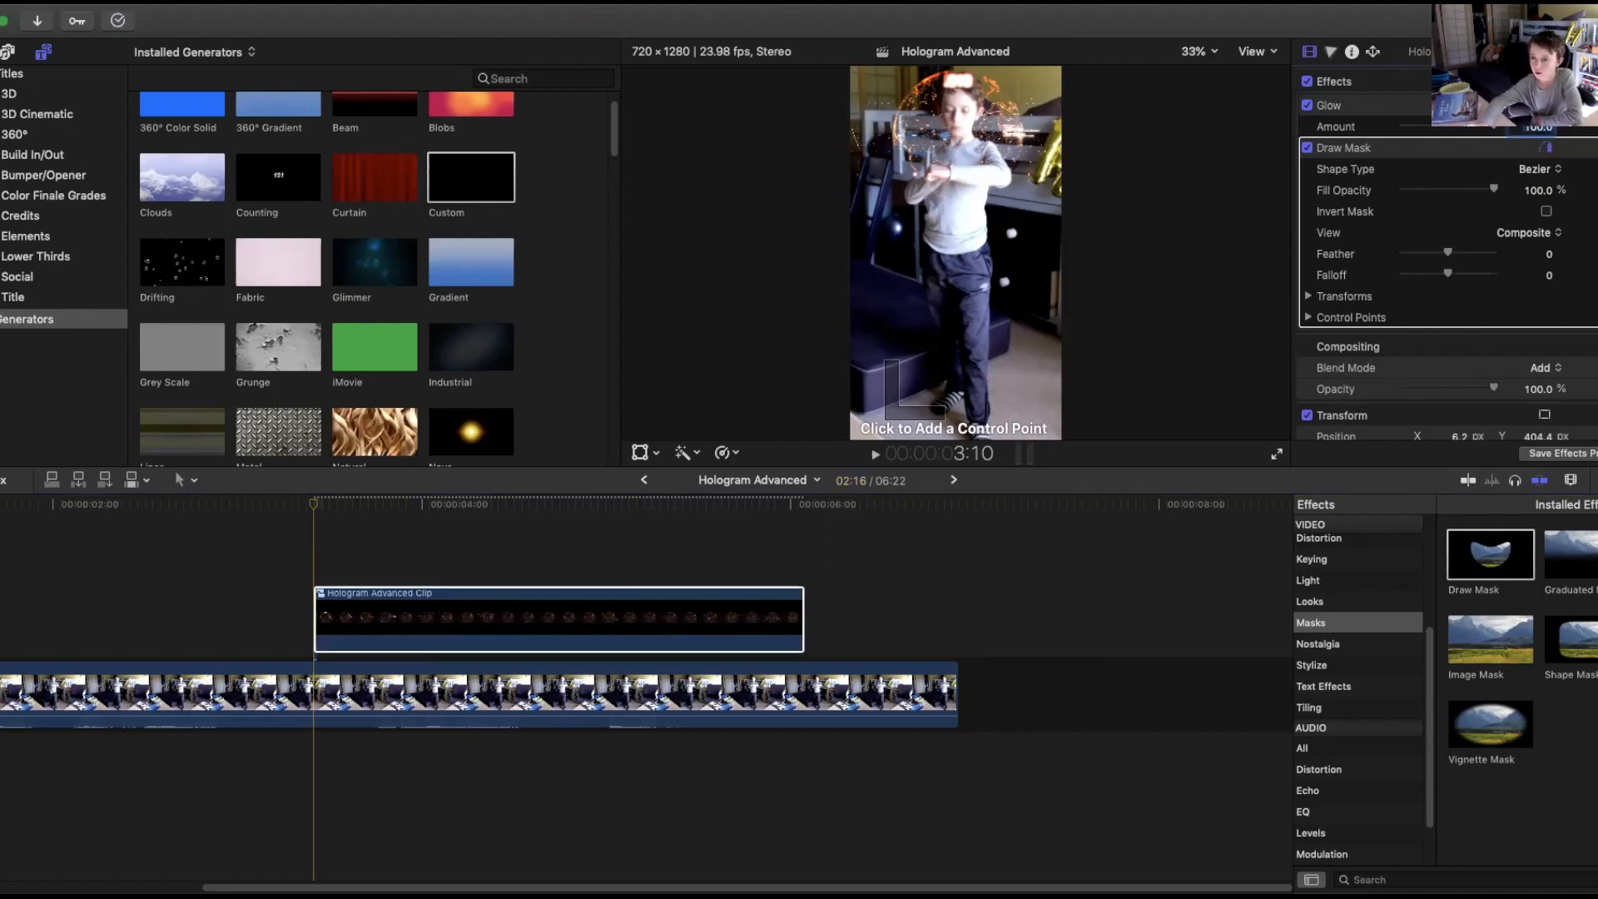
left_click(1403, 300)
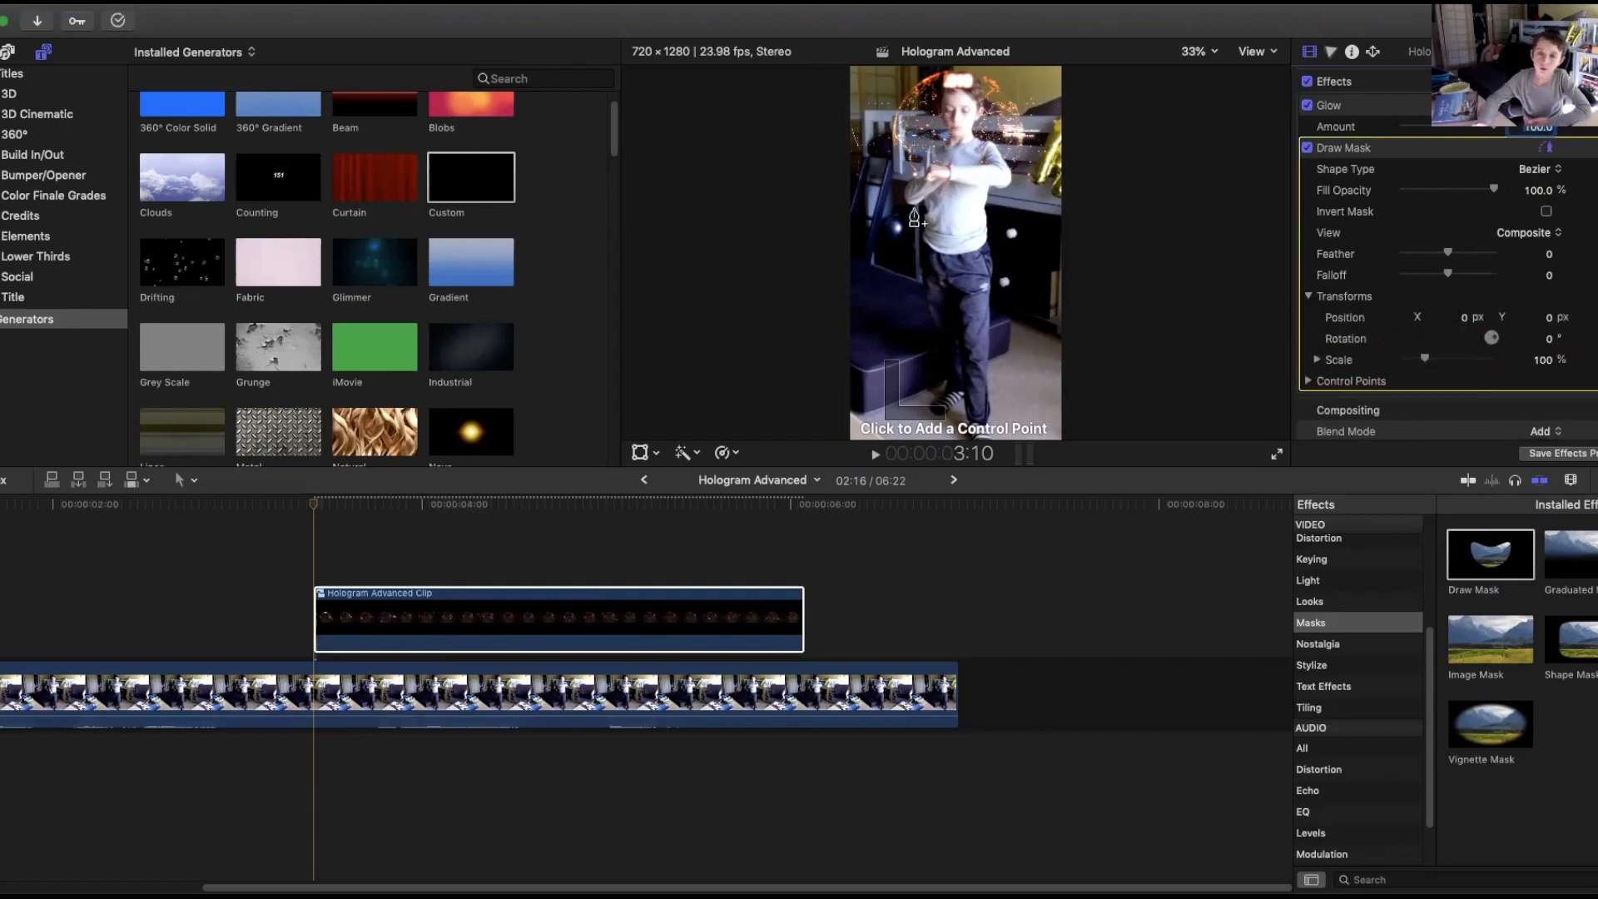
left_click(941, 169)
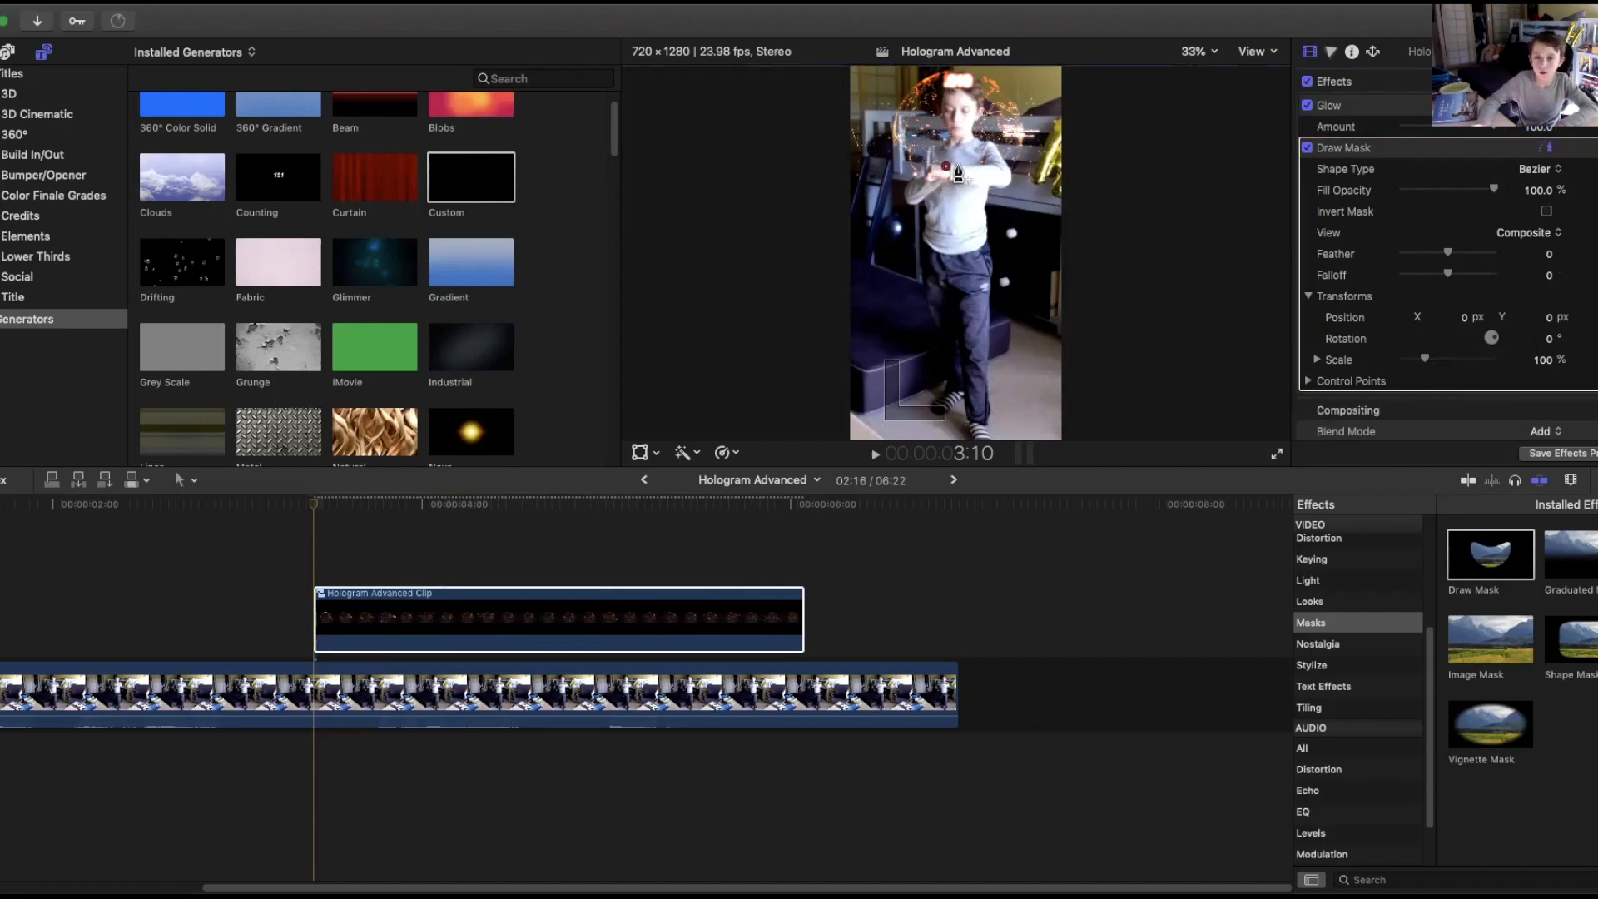
left_click(959, 163)
left_click(959, 154)
left_click(945, 154)
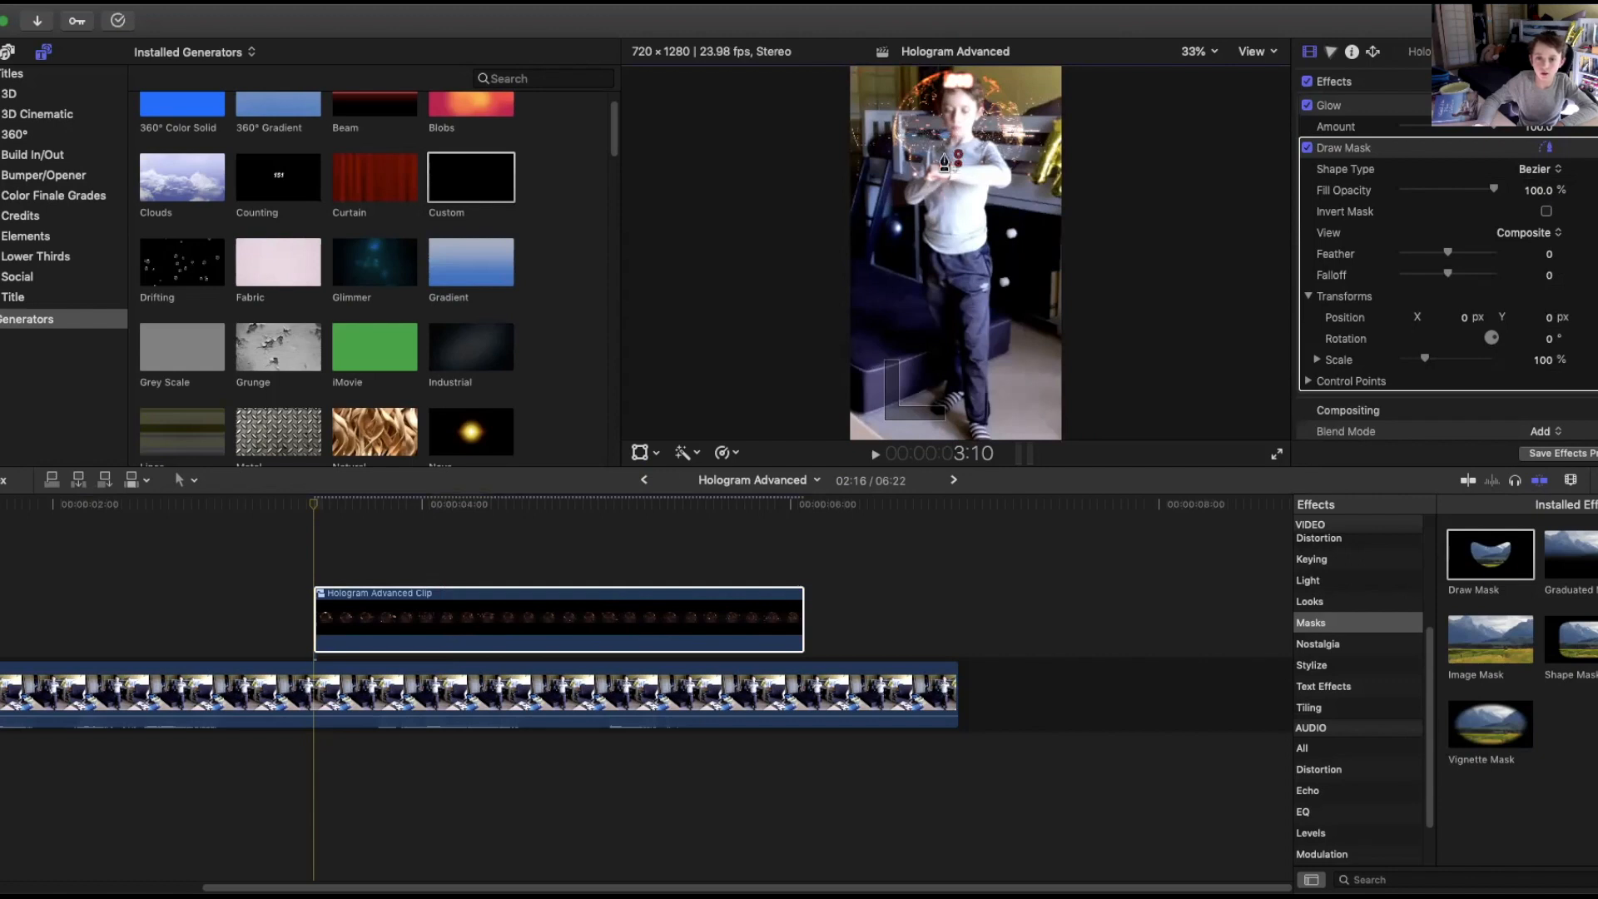
left_click(946, 160)
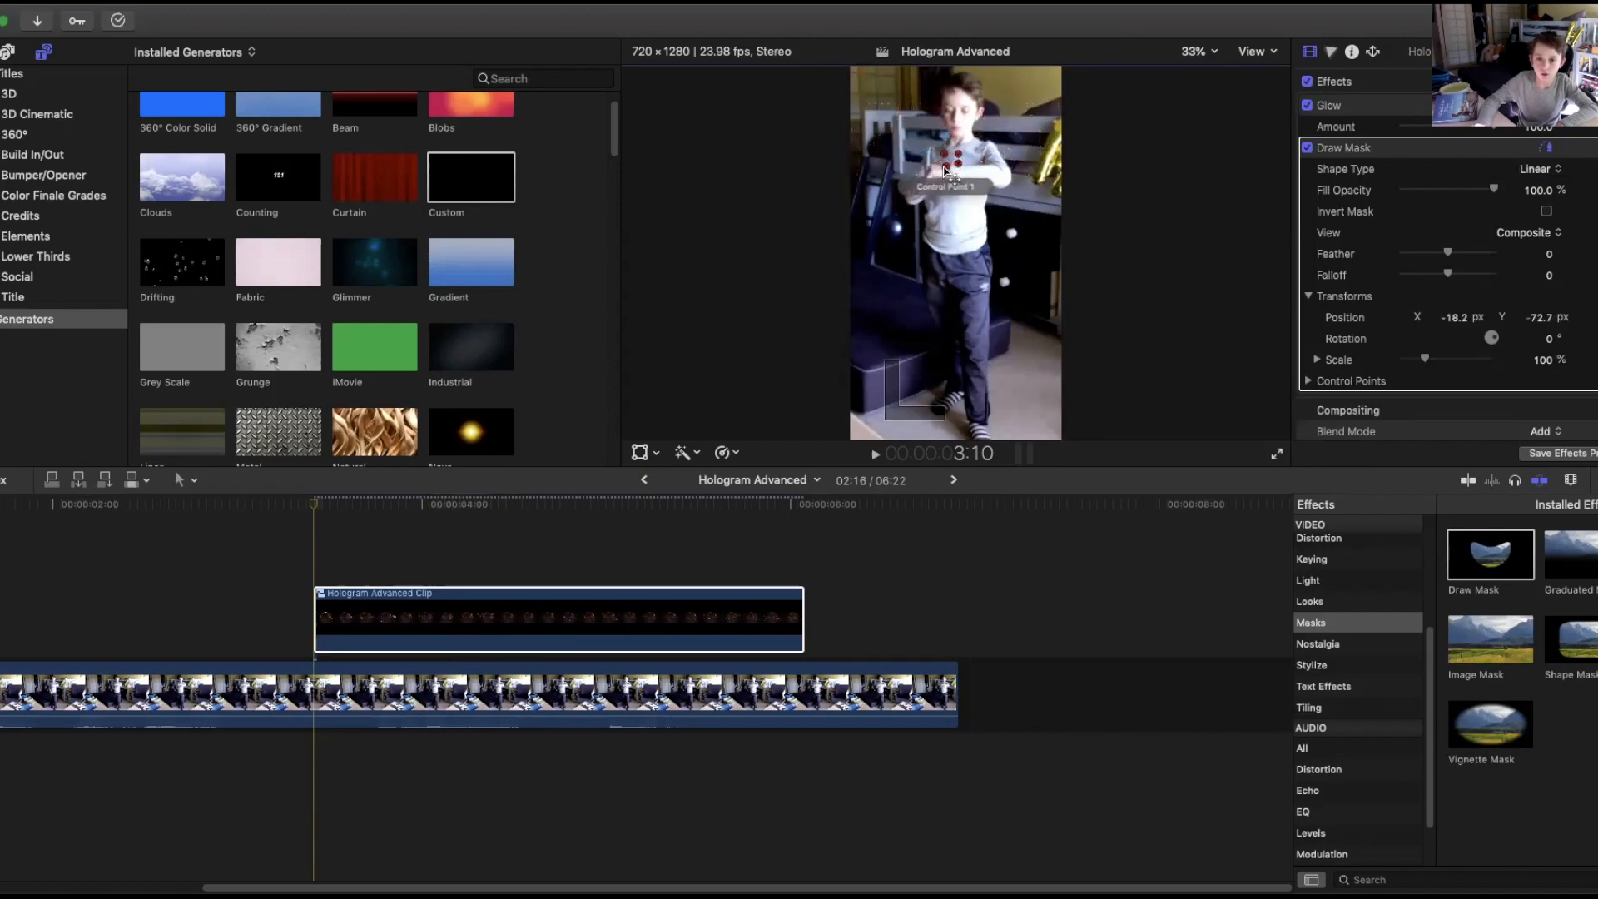
left_click_drag(945, 154, 957, 166)
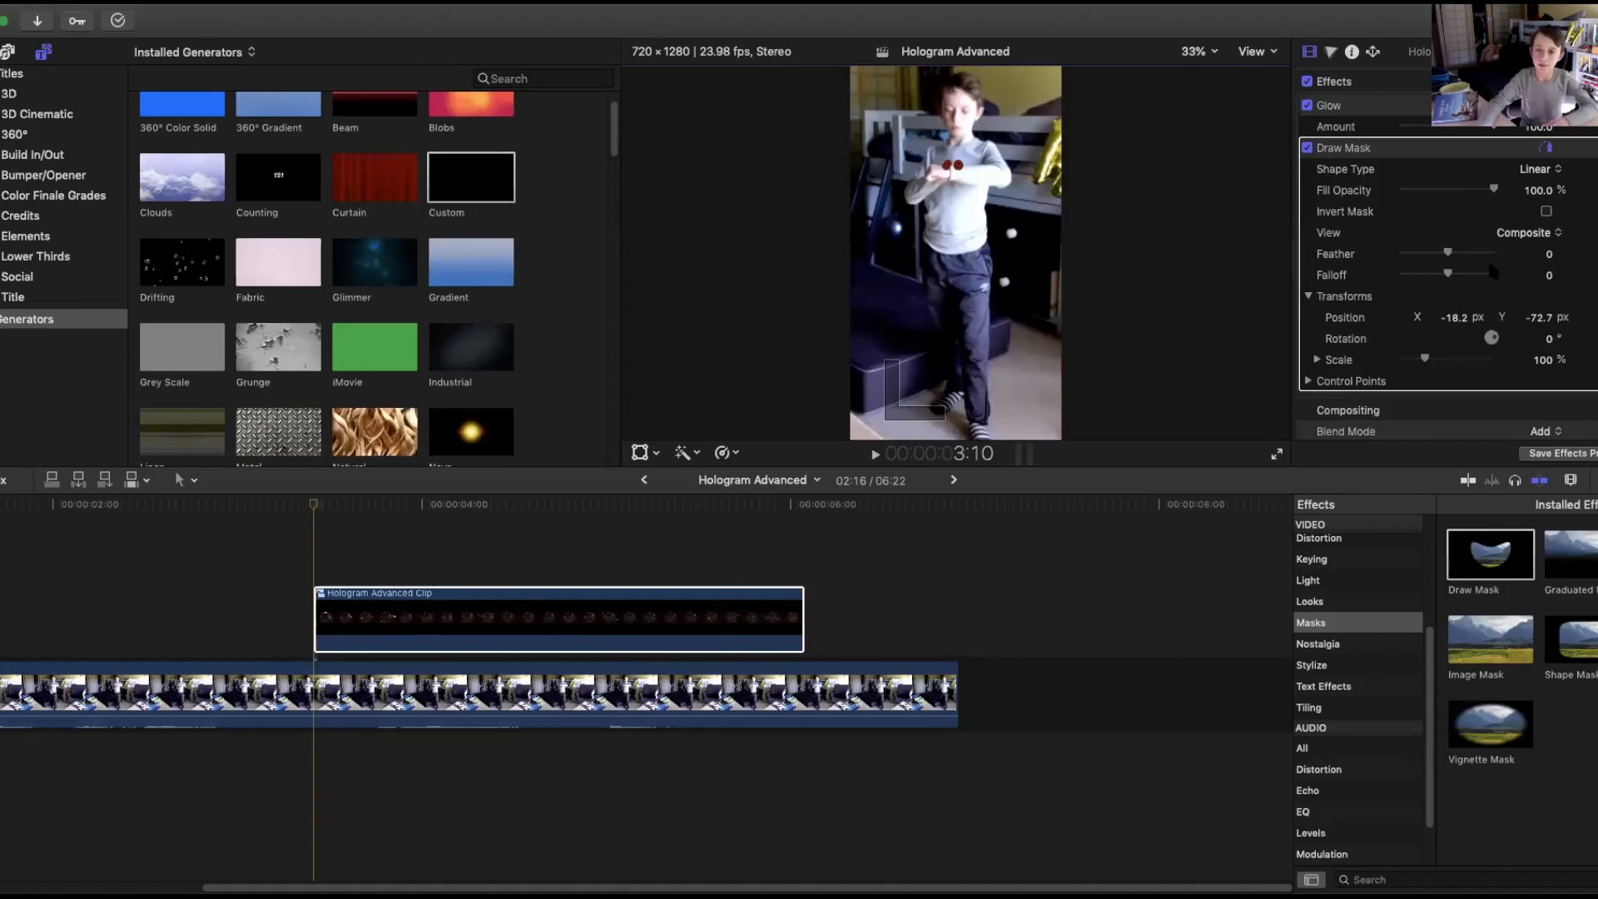
Step two frames forward to 3:12 and start dragging the mask's control points outward toward the top of the frame.
left_click(315, 507)
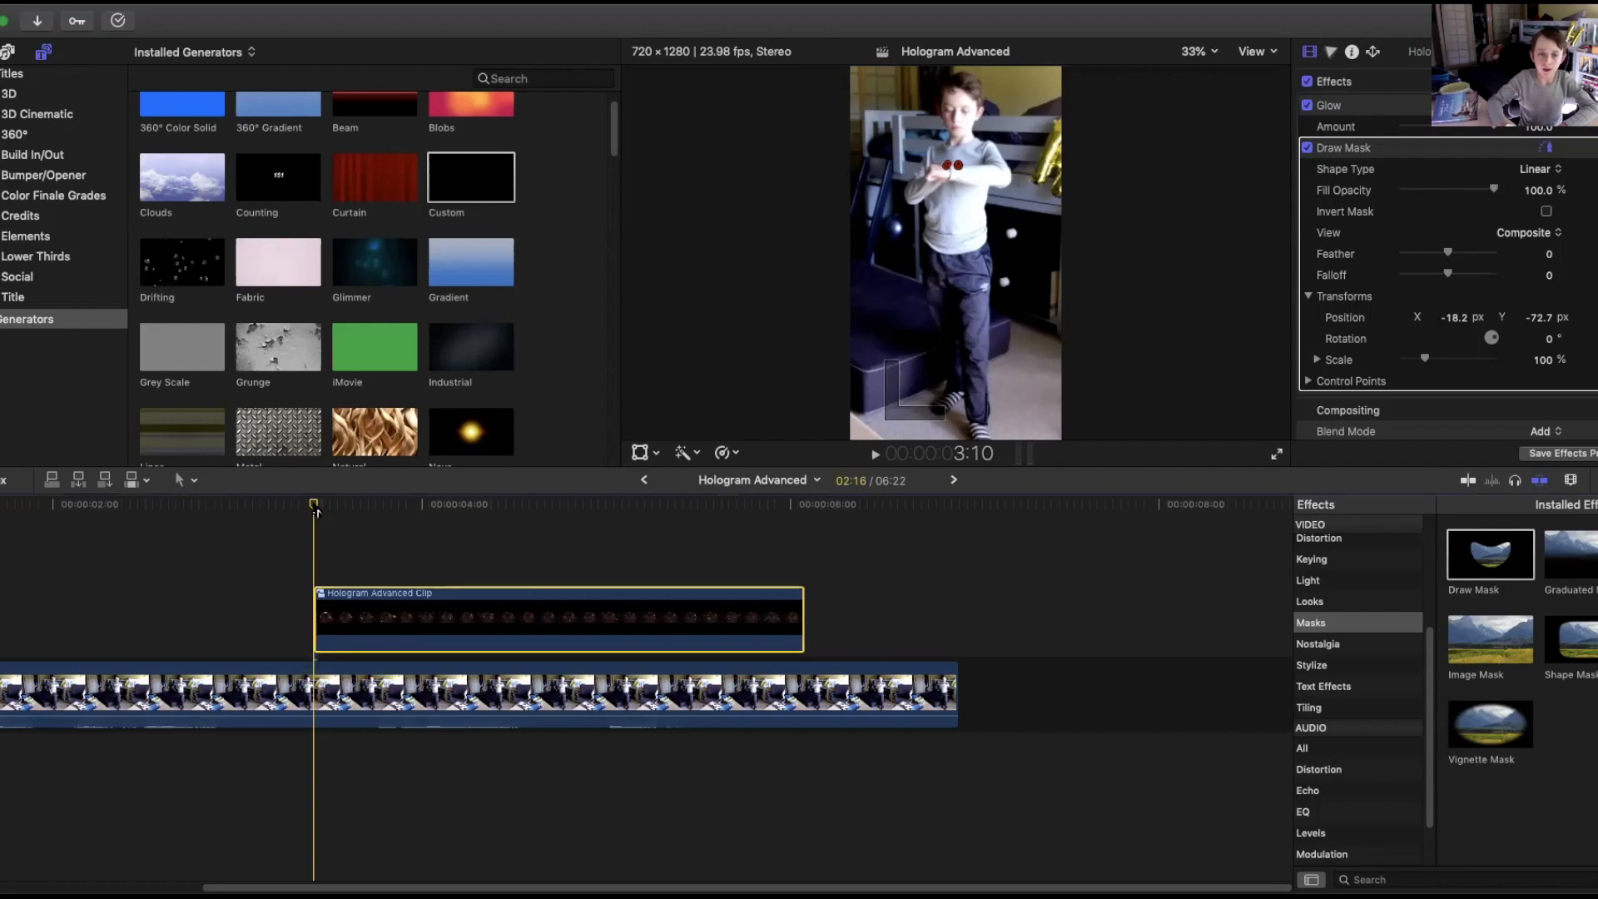
key("Right")
key("Right")
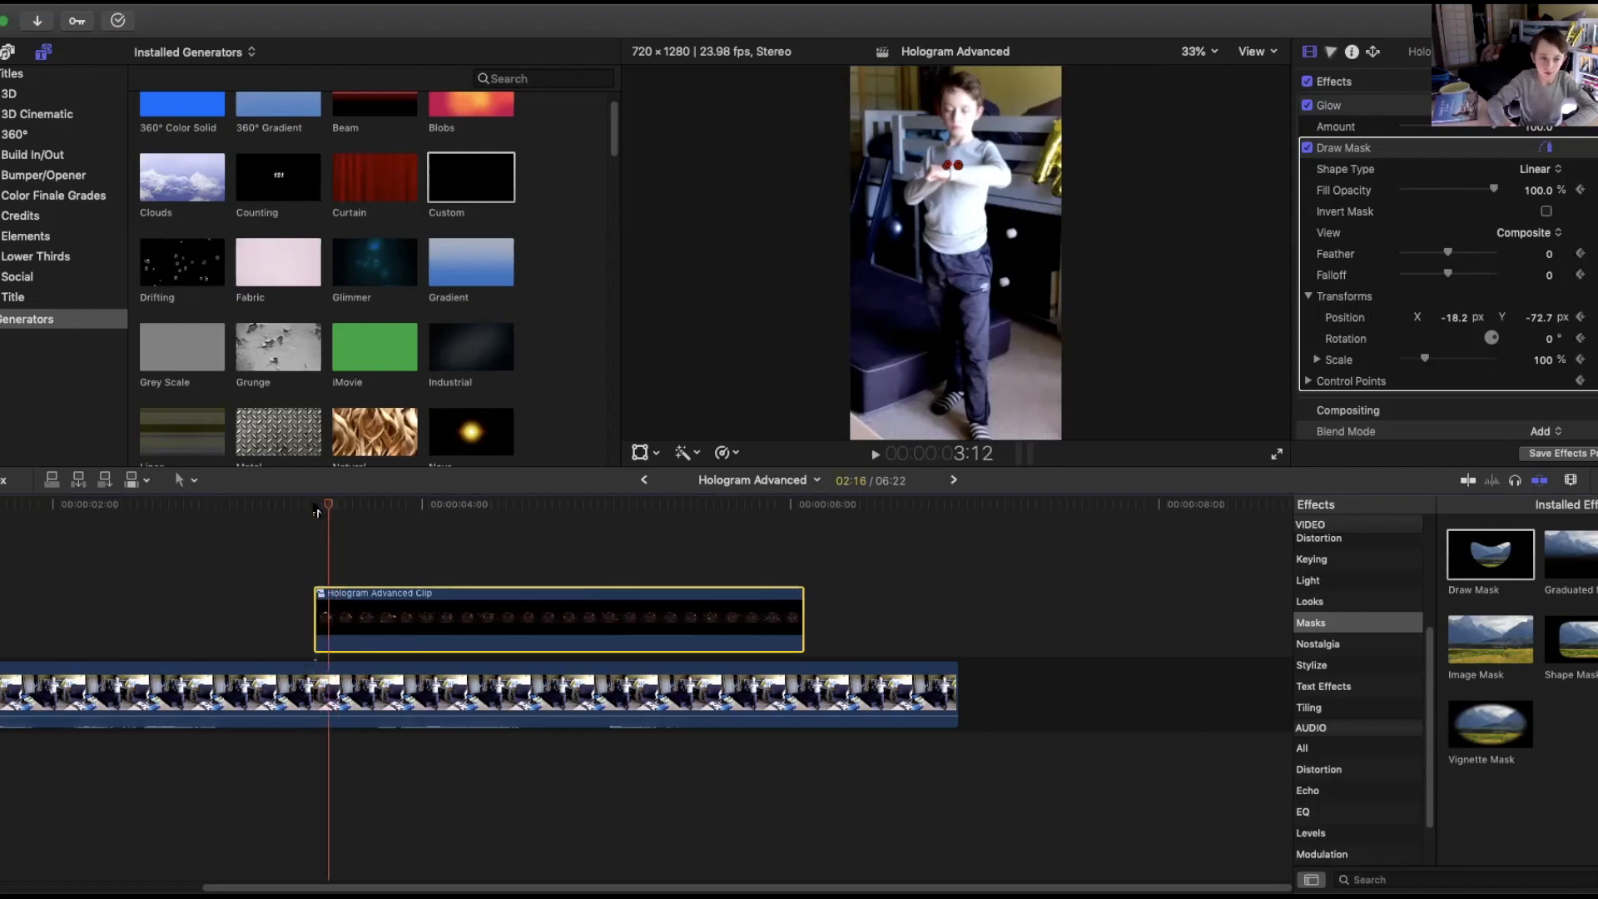
key("Right")
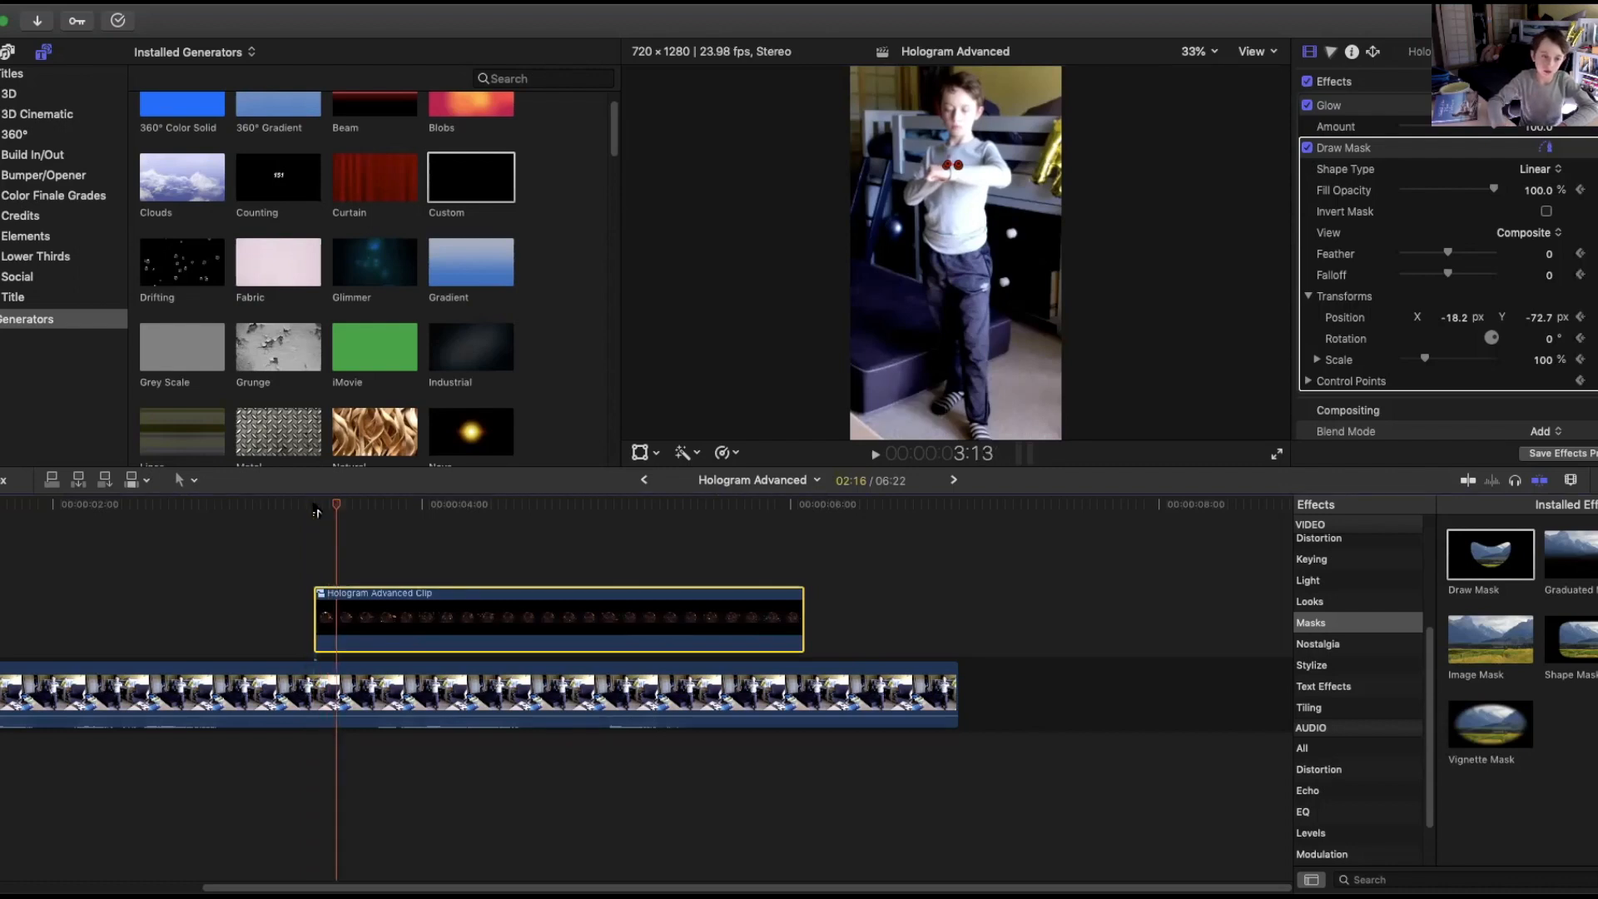
key("Left")
key("Left")
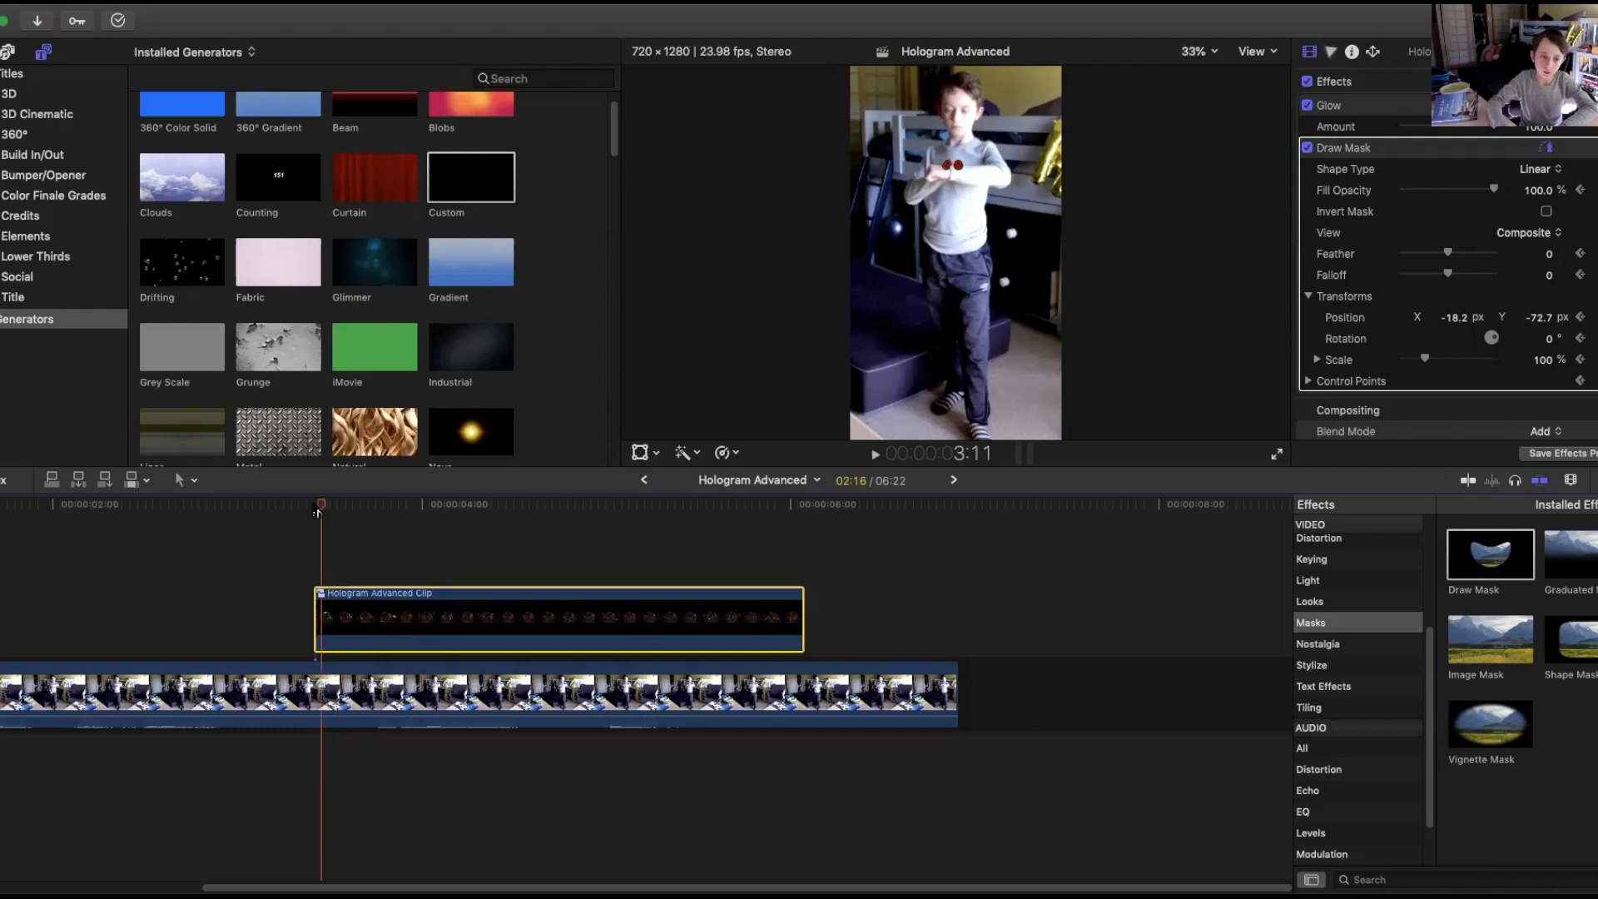
key("Left")
key("Right")
key("Right")
mouse_move(954, 166)
left_mouse_down()
mouse_move(938, 80)
mouse_move(868, 86)
mouse_move(814, 66)
left_mouse_up()
mouse_move(964, 164)
left_mouse_down()
mouse_move(1037, 121)
mouse_move(1111, 43)
left_mouse_up()
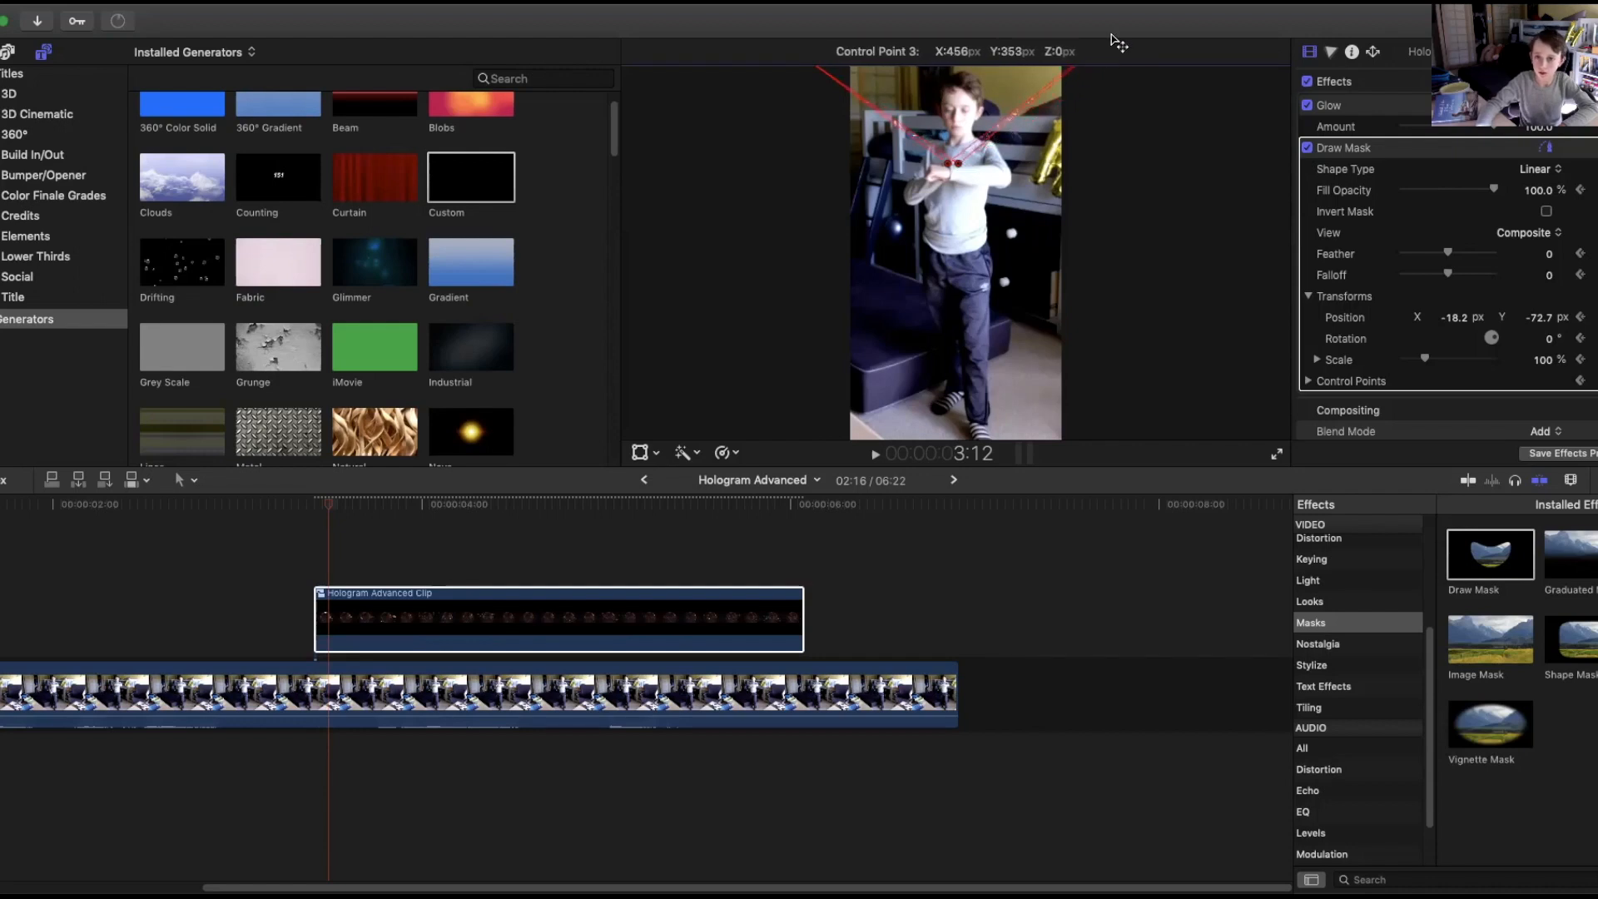
mouse_move(955, 161)
left_mouse_down()
mouse_move(970, 121)
mouse_move(953, 75)
mouse_move(1050, 48)
left_mouse_up()
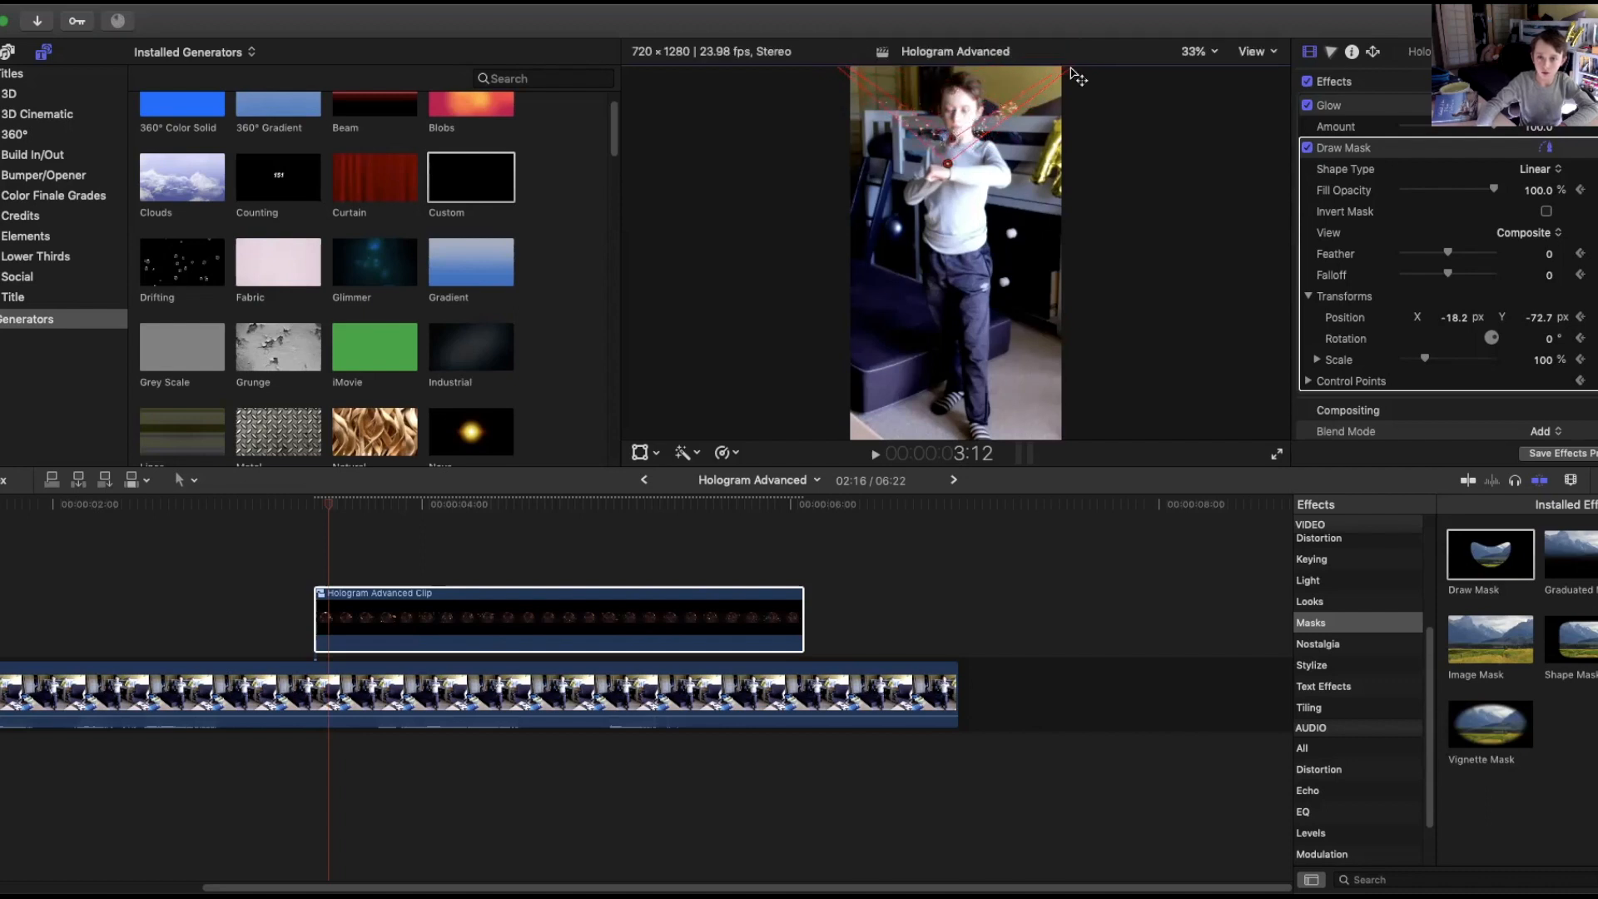
Reshape the mask into a large quadrilateral covering the frame from above the boy's head down to his chest.
left_click(1209, 53)
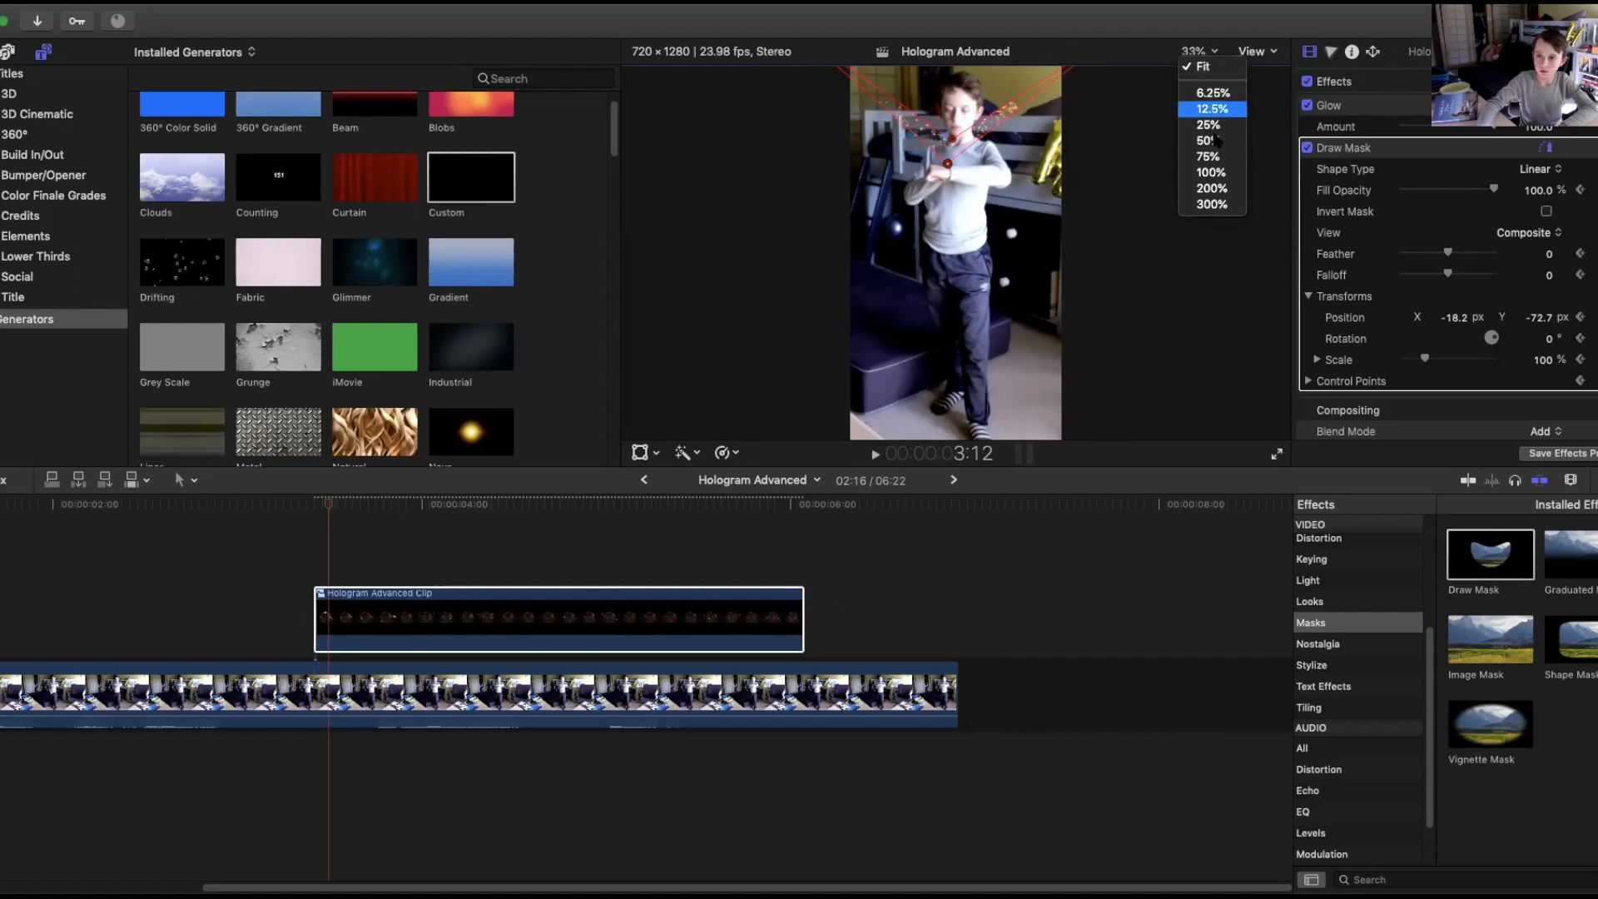
left_click(1213, 92)
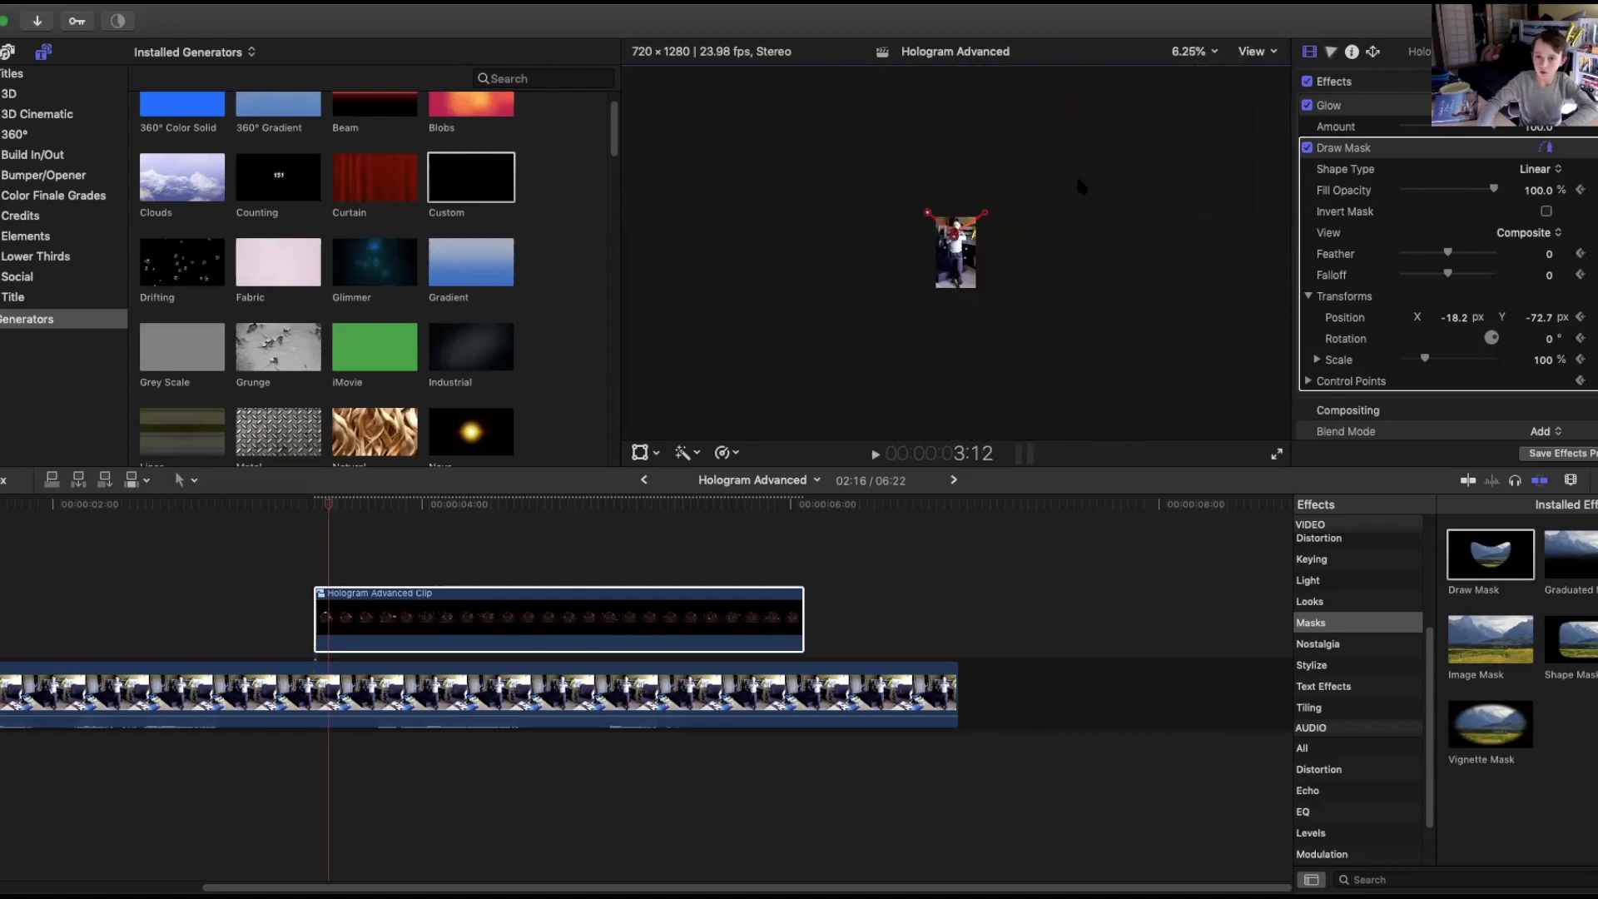
left_click_drag(988, 218, 943, 233)
left_click(1198, 52)
left_click(1205, 138)
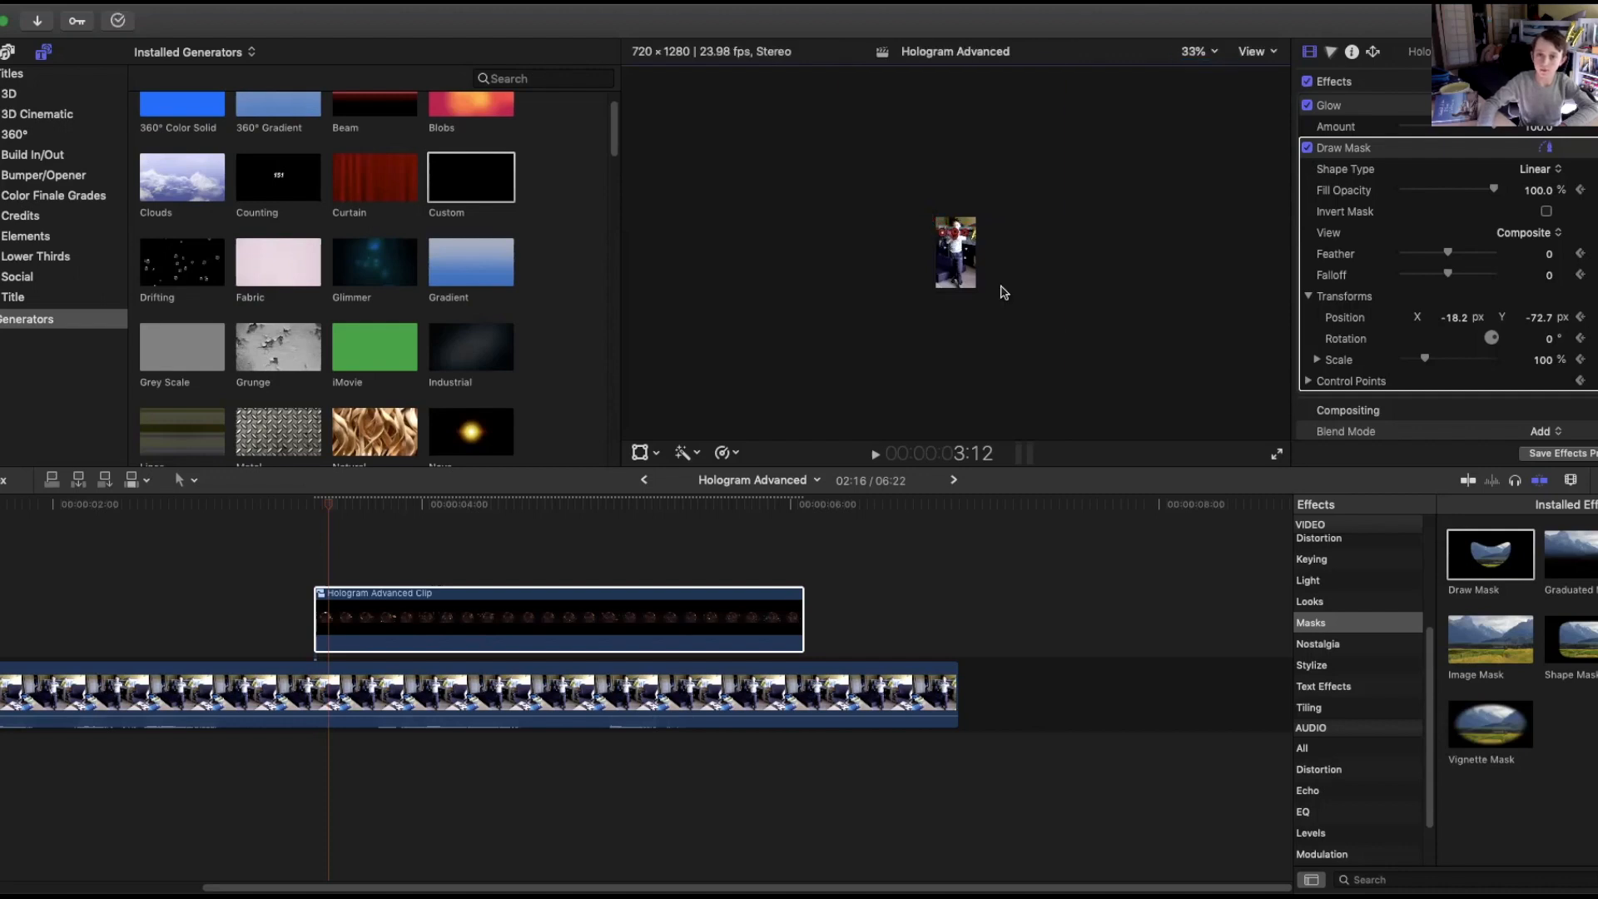
mouse_move(954, 138)
left_mouse_down()
mouse_move(1057, 80)
mouse_move(1148, 64)
mouse_move(1133, 66)
left_mouse_up()
left_click_drag(1001, 150, 1121, 189)
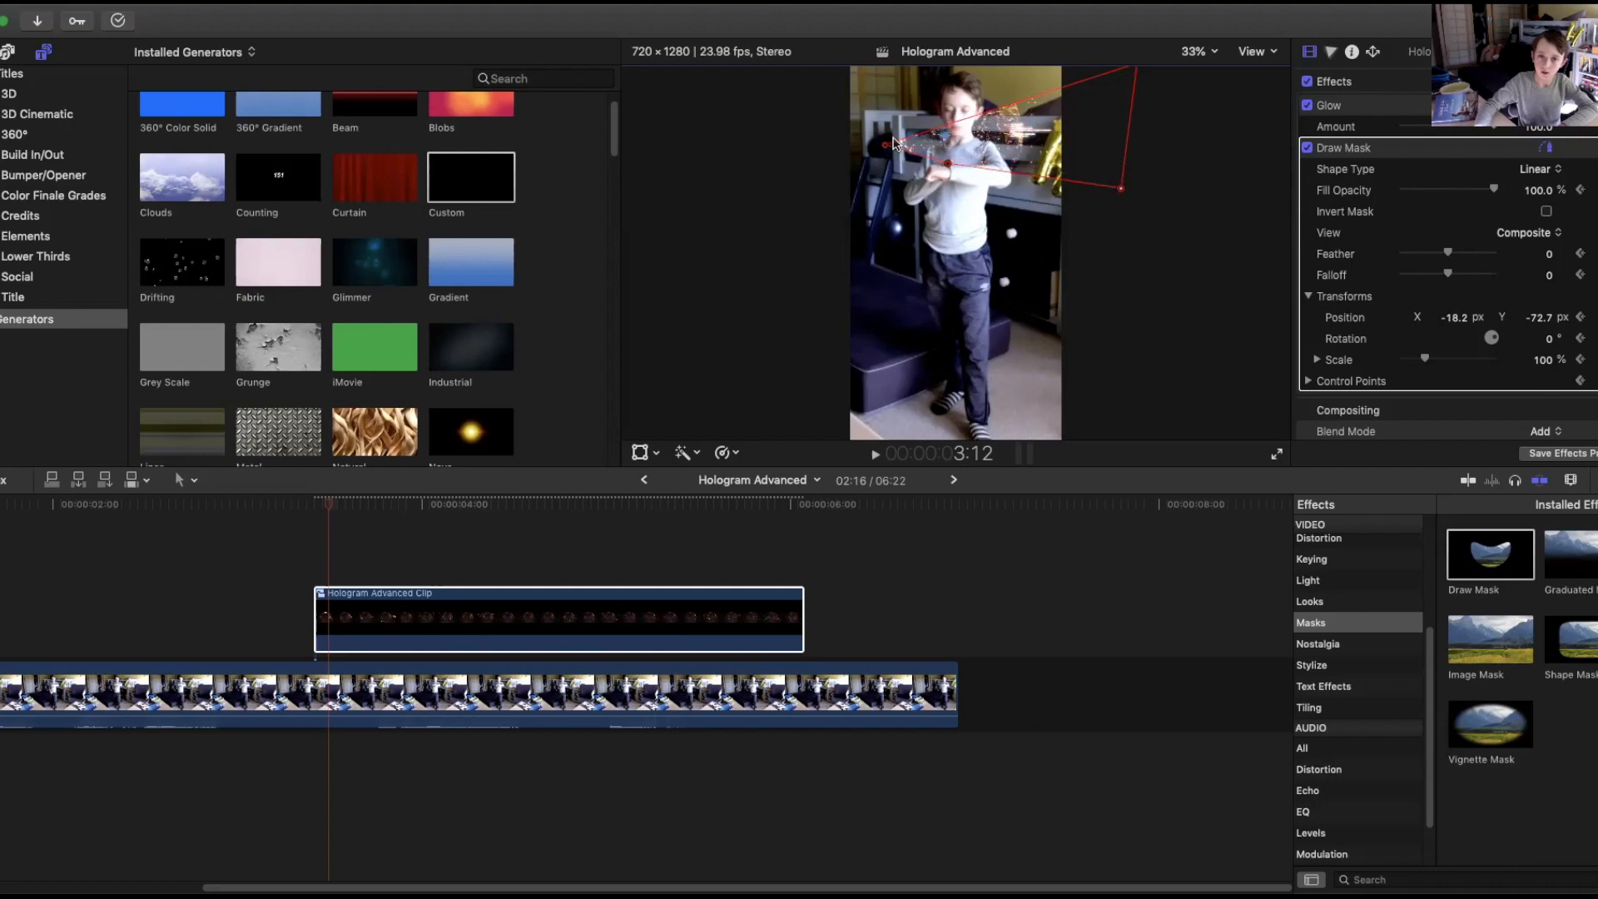
mouse_move(881, 143)
left_mouse_down()
mouse_move(732, 52)
mouse_move(676, 42)
left_mouse_up()
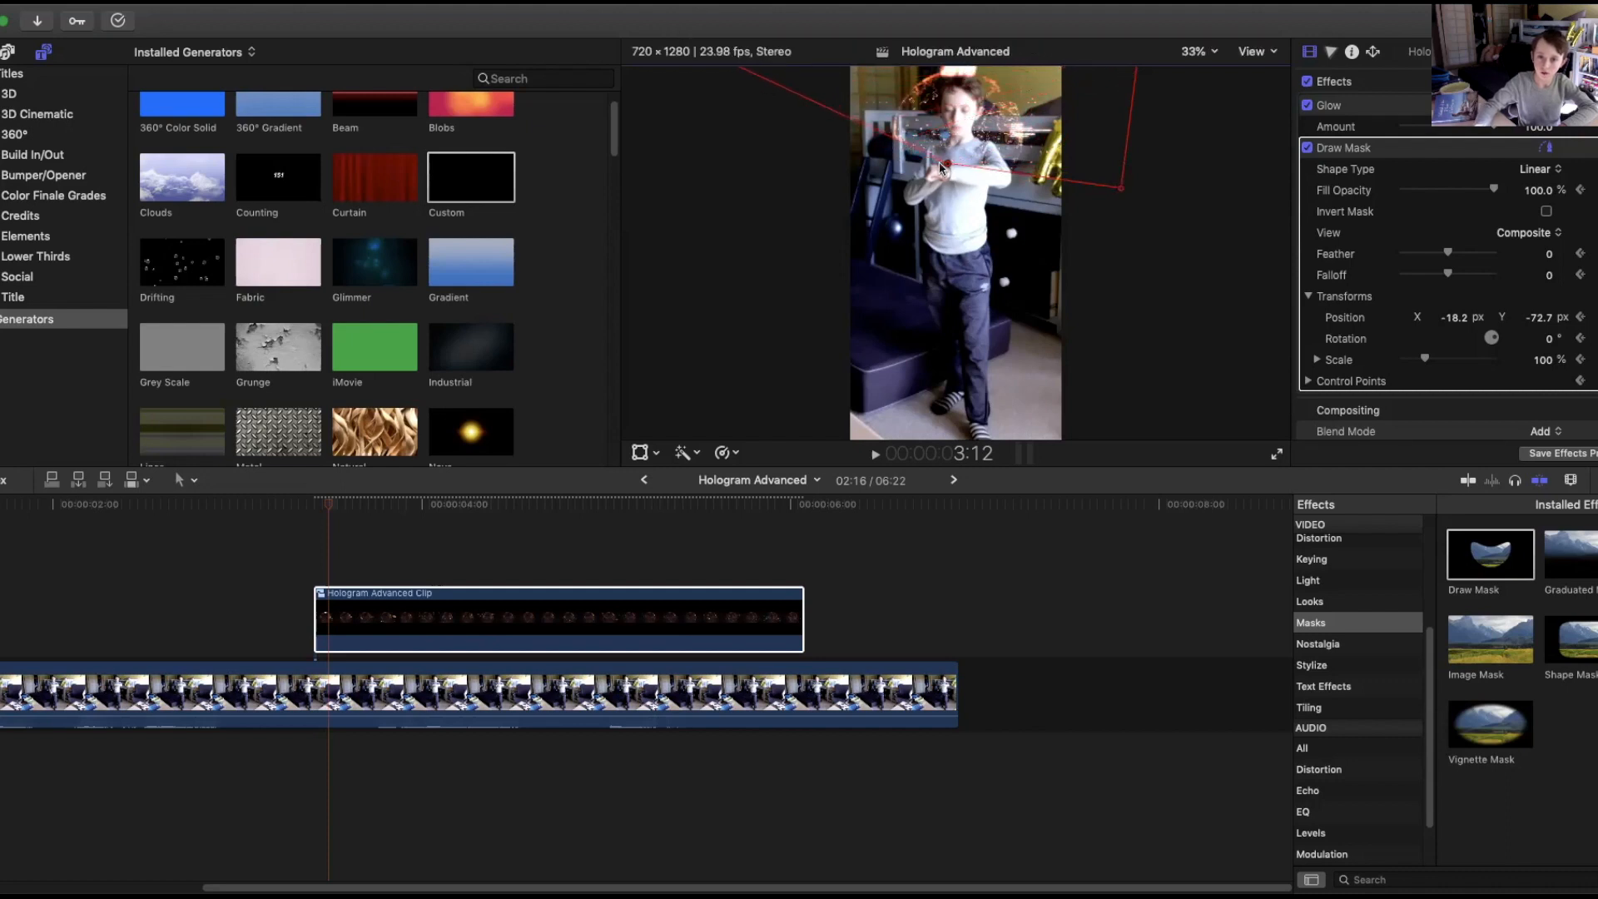
mouse_move(949, 167)
left_mouse_down()
mouse_move(774, 175)
mouse_move(697, 224)
left_mouse_up()
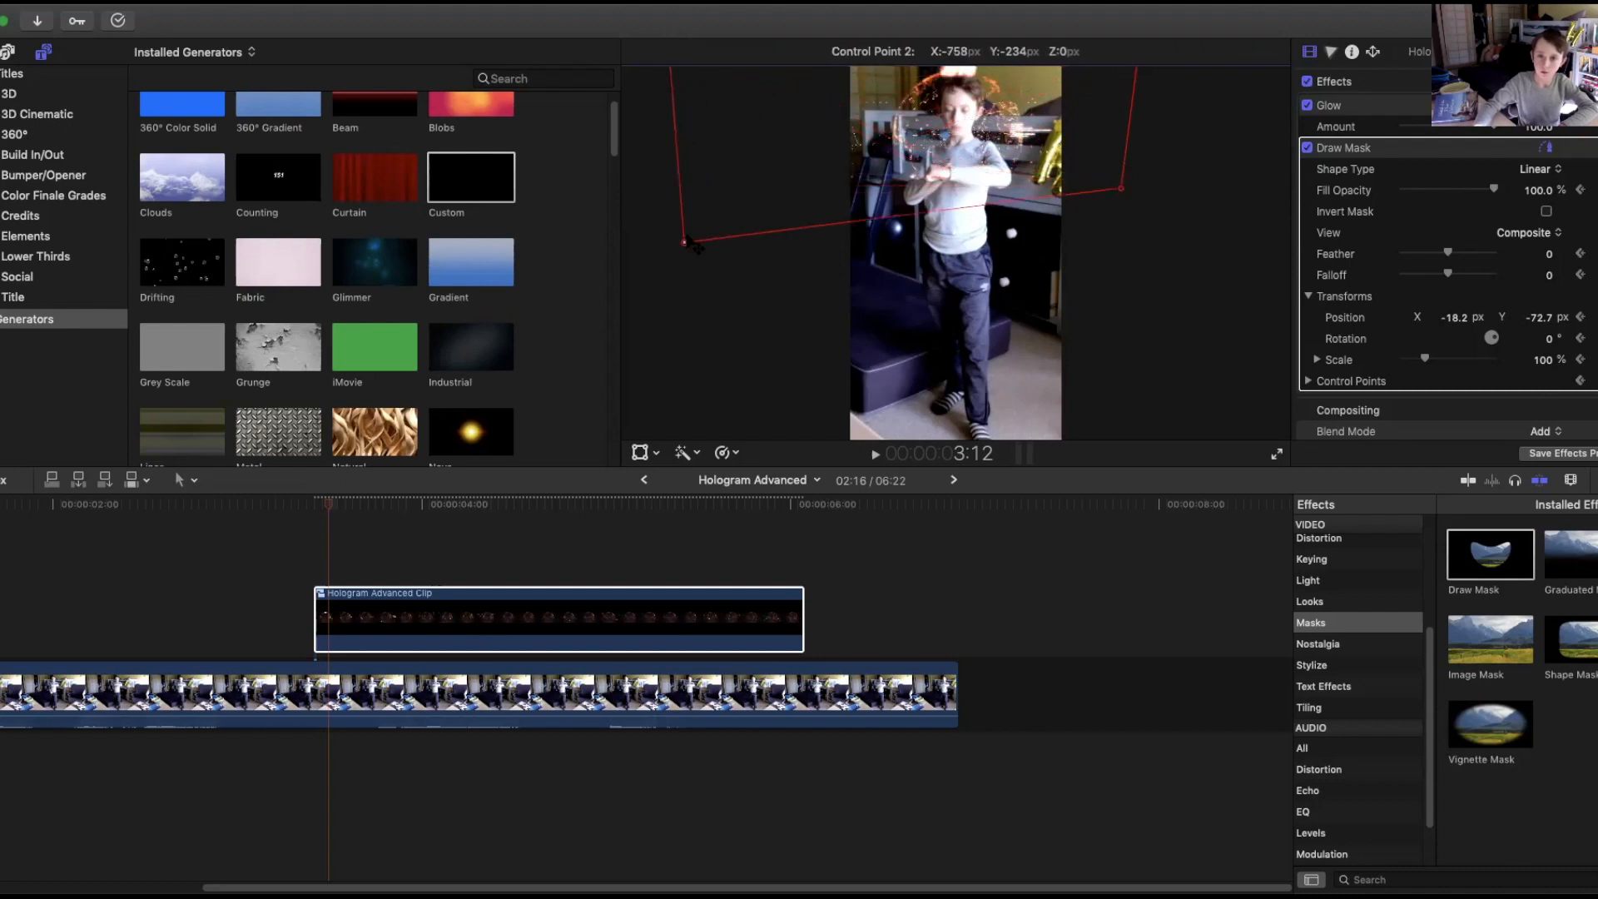
mouse_move(1117, 190)
left_mouse_down()
mouse_move(1124, 213)
mouse_move(1118, 144)
mouse_move(1135, 142)
mouse_move(1137, 163)
mouse_move(1095, 125)
mouse_move(1127, 168)
mouse_move(1064, 164)
mouse_move(1096, 225)
mouse_move(1134, 235)
mouse_move(1140, 221)
left_mouse_up()
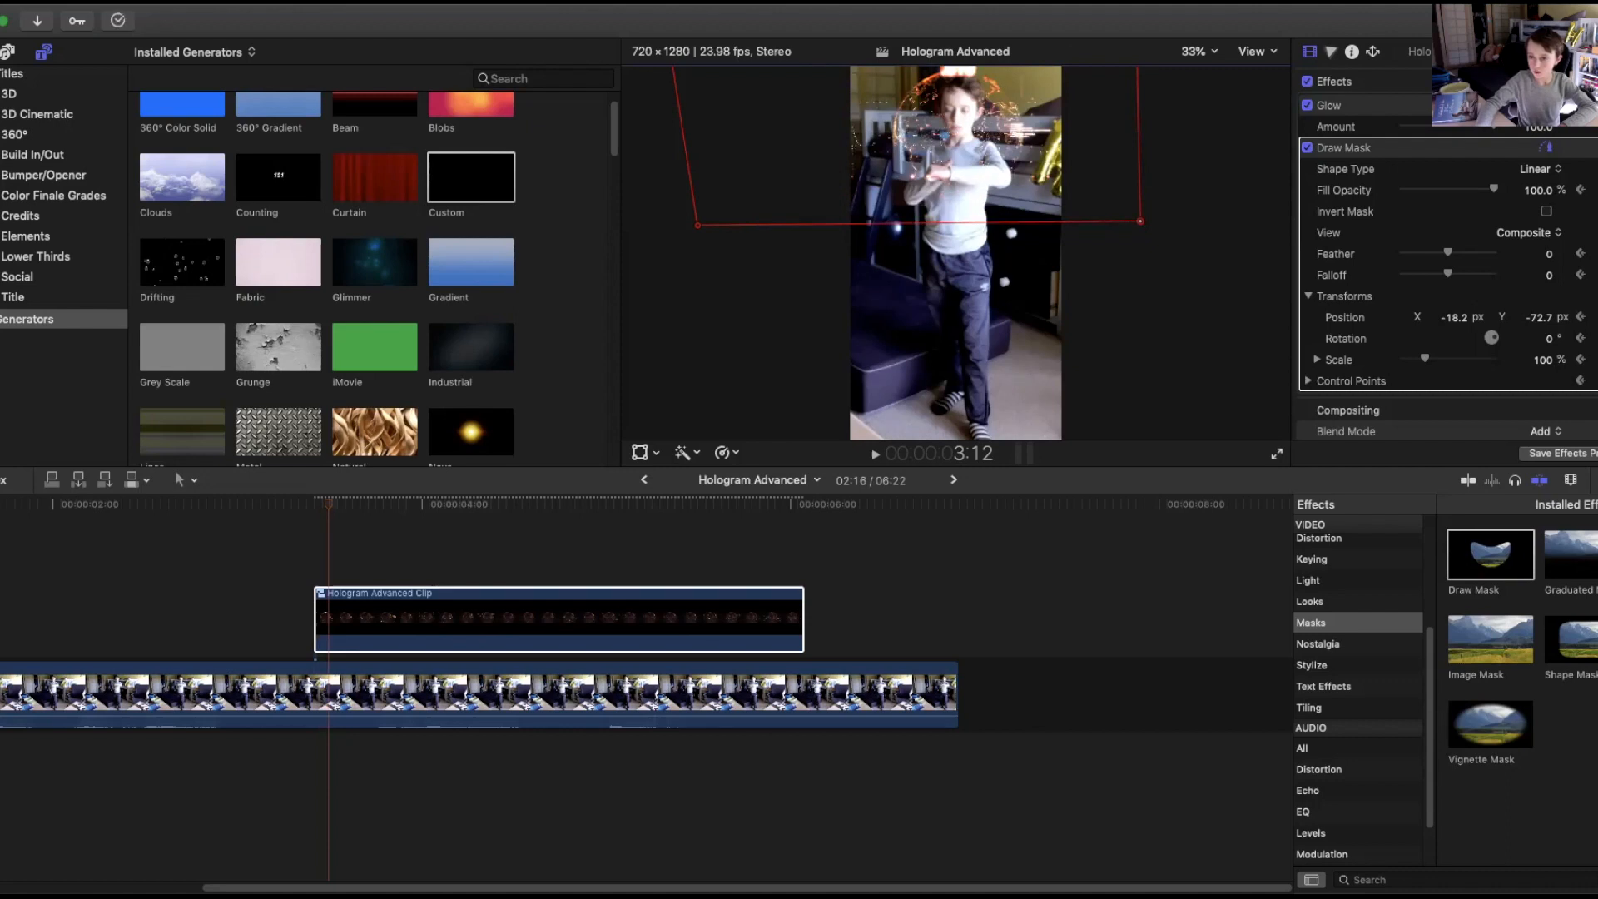
Step through the clip to 6:00 and nudge the mask's lower-right control point to set a keyframe there.
left_click(1309, 383)
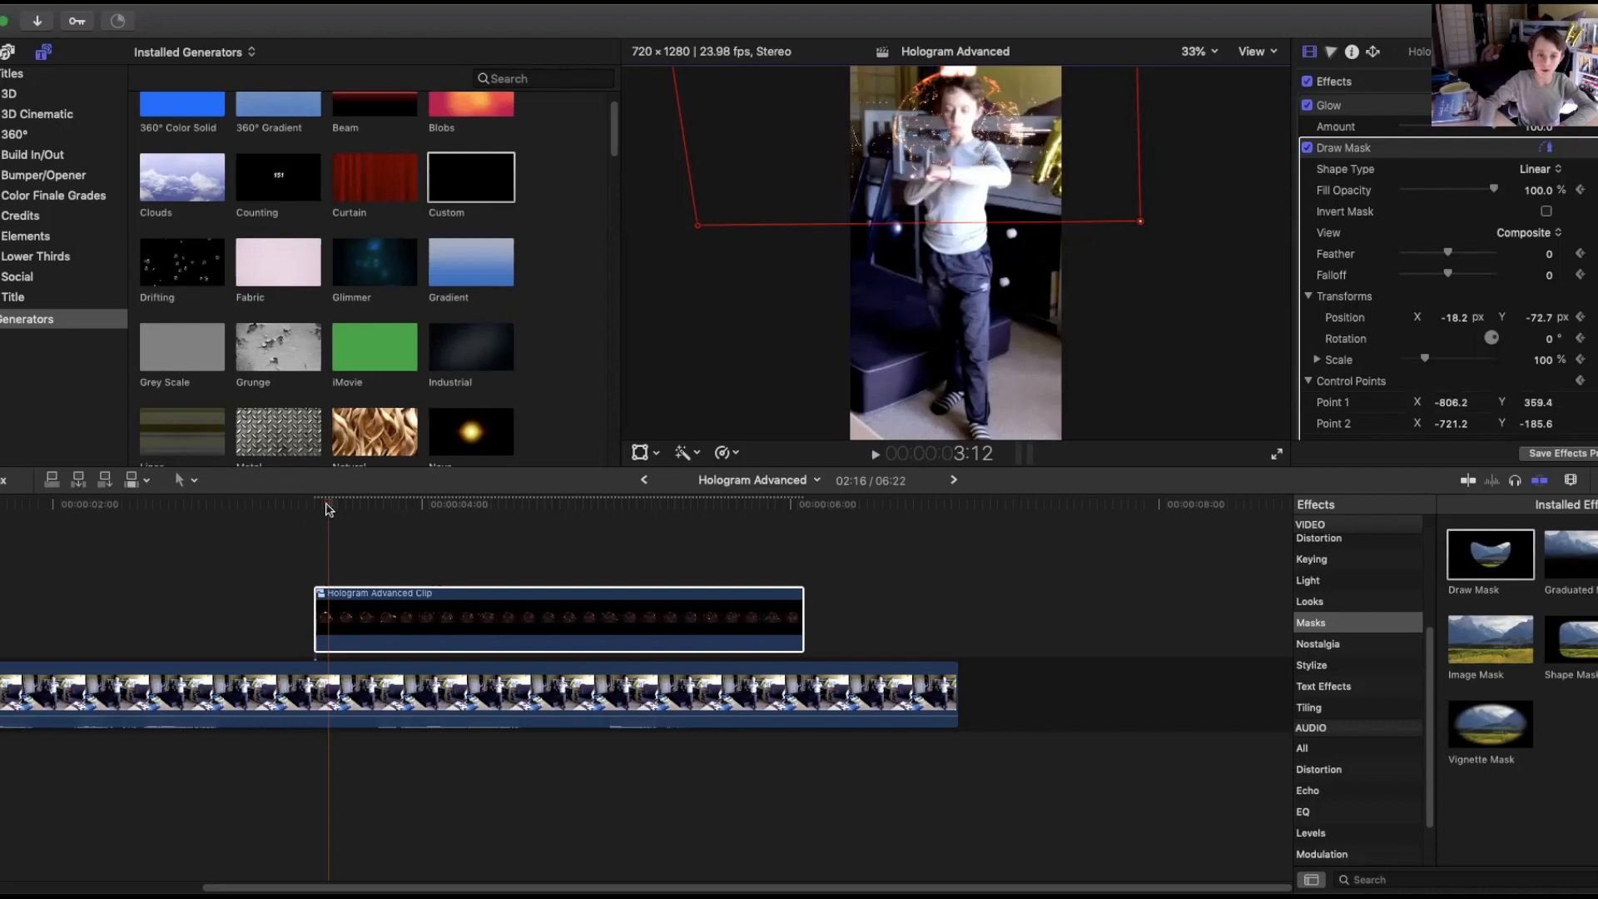
left_click_drag(326, 505, 312, 505)
key("Right")
key("Right")
key("Right")
key("Right")
key("Right")
key("Right")
key("Right")
key("Right")
key("Right")
key("Right")
key("Right")
key("Right")
key("Right")
key("Right")
key("Right")
key("Right")
key("Right")
key("Right")
key("Right")
key("Right")
key("Right")
key("Right")
key("Right")
key("Right")
key("Right")
key("Right")
key("Right")
key("Right")
key("Right")
key("Right")
key("Right")
key("Right")
key("Right")
key("Right")
key("Right")
key("Right")
key("Right")
key("Right")
key("Right")
key("Right")
key("Right")
key("Right")
key("Right")
key("Right")
key("Right")
key("Right")
key("Right")
key("Right")
key("Right")
key("Right")
key("Right")
key("Right")
key("Right")
key("Right")
key("Right")
key("Right")
key("Right")
key("Right")
key("Right")
key("Right")
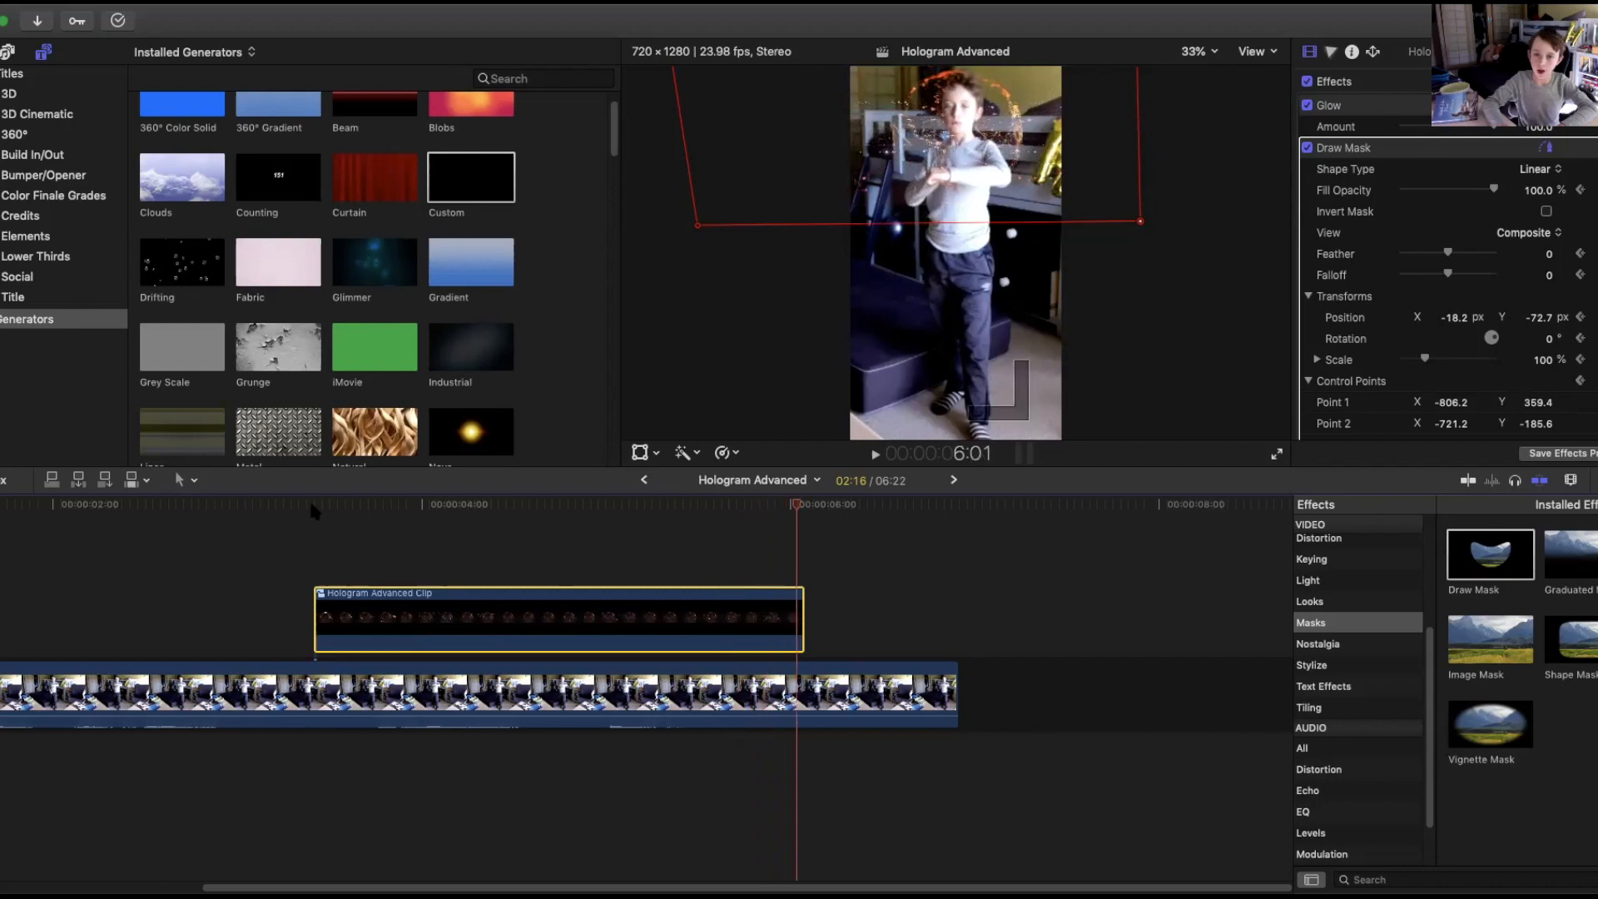
key("Left")
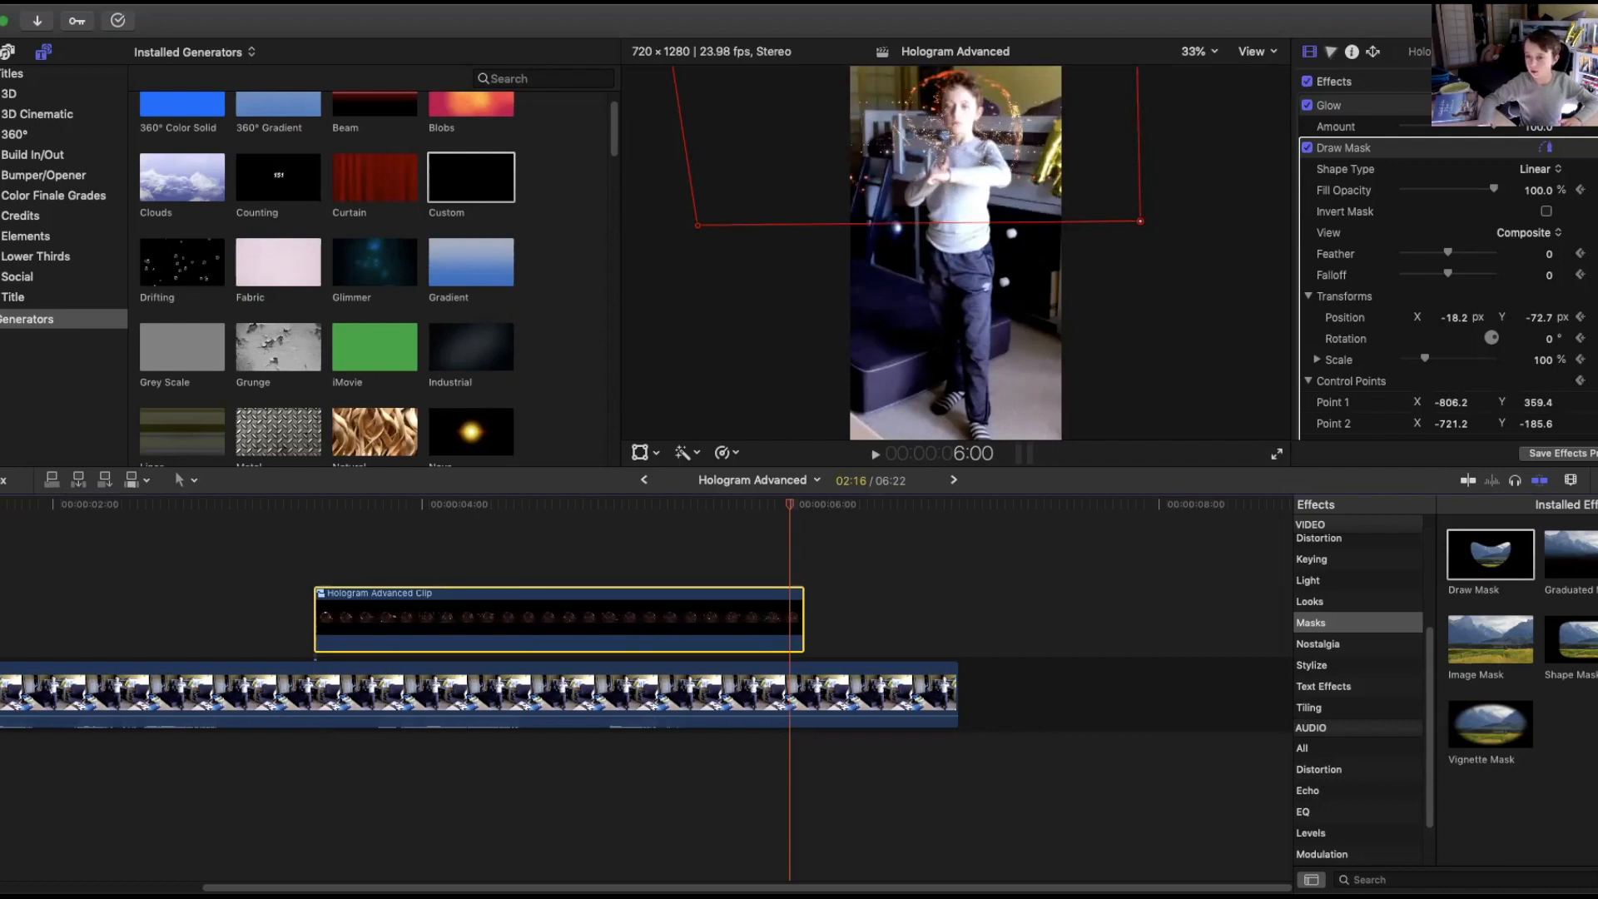
scroll(1415, 250, "down", 2)
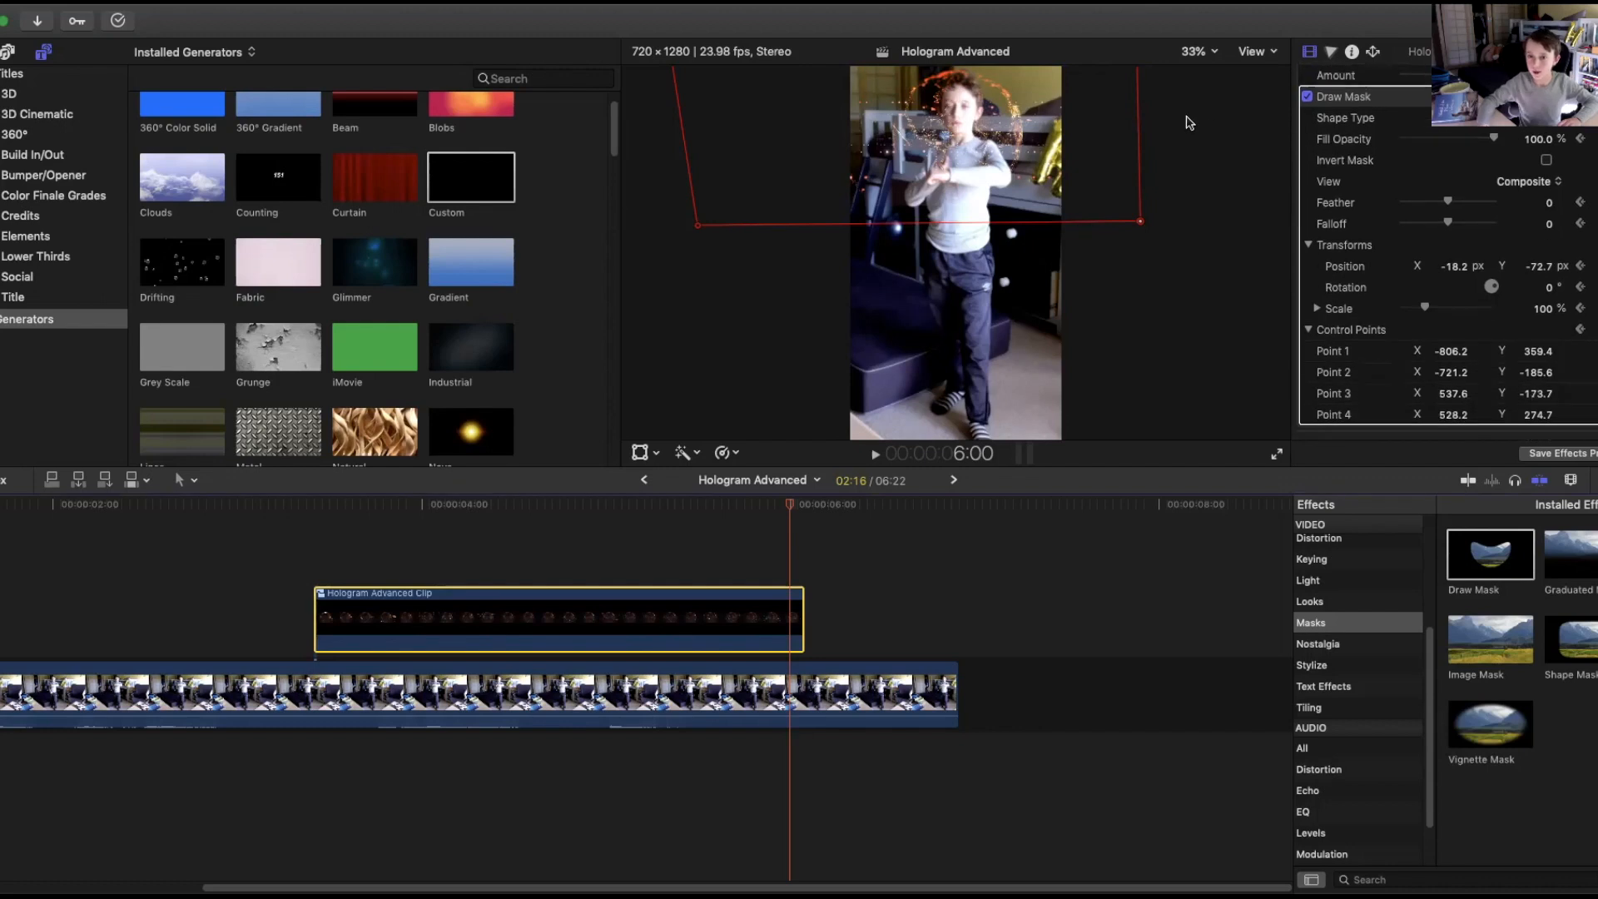
left_click_drag(1139, 221, 1146, 227)
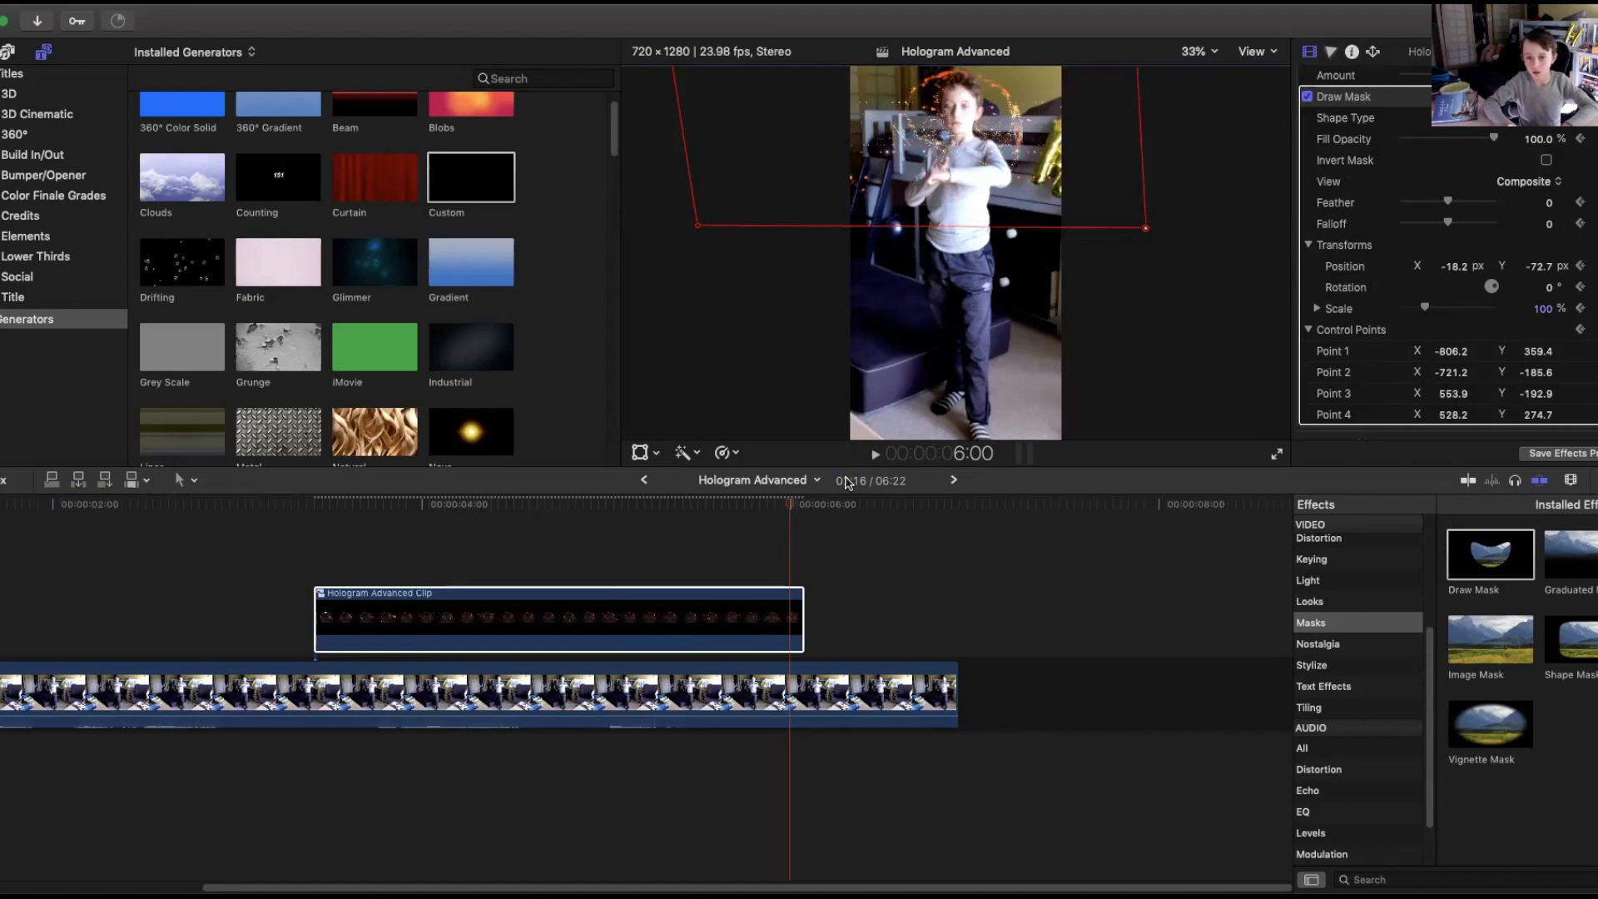
One frame later at 6:01, collapse all four mask control points back to a tiny shape at the boy's hands.
key("Right")
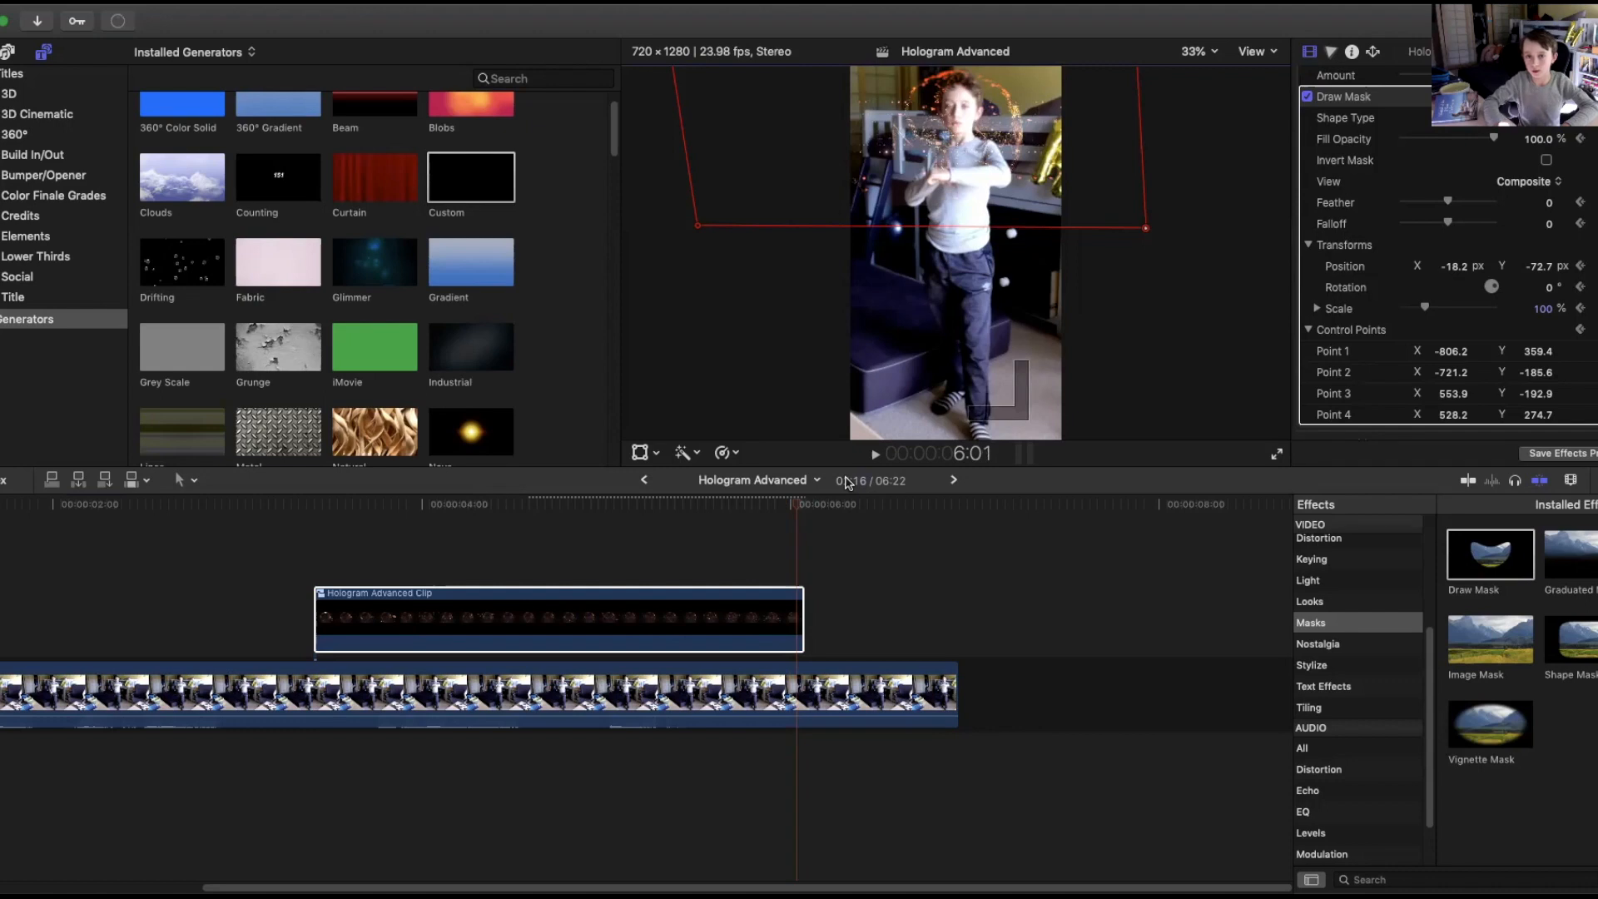
left_click(1199, 52)
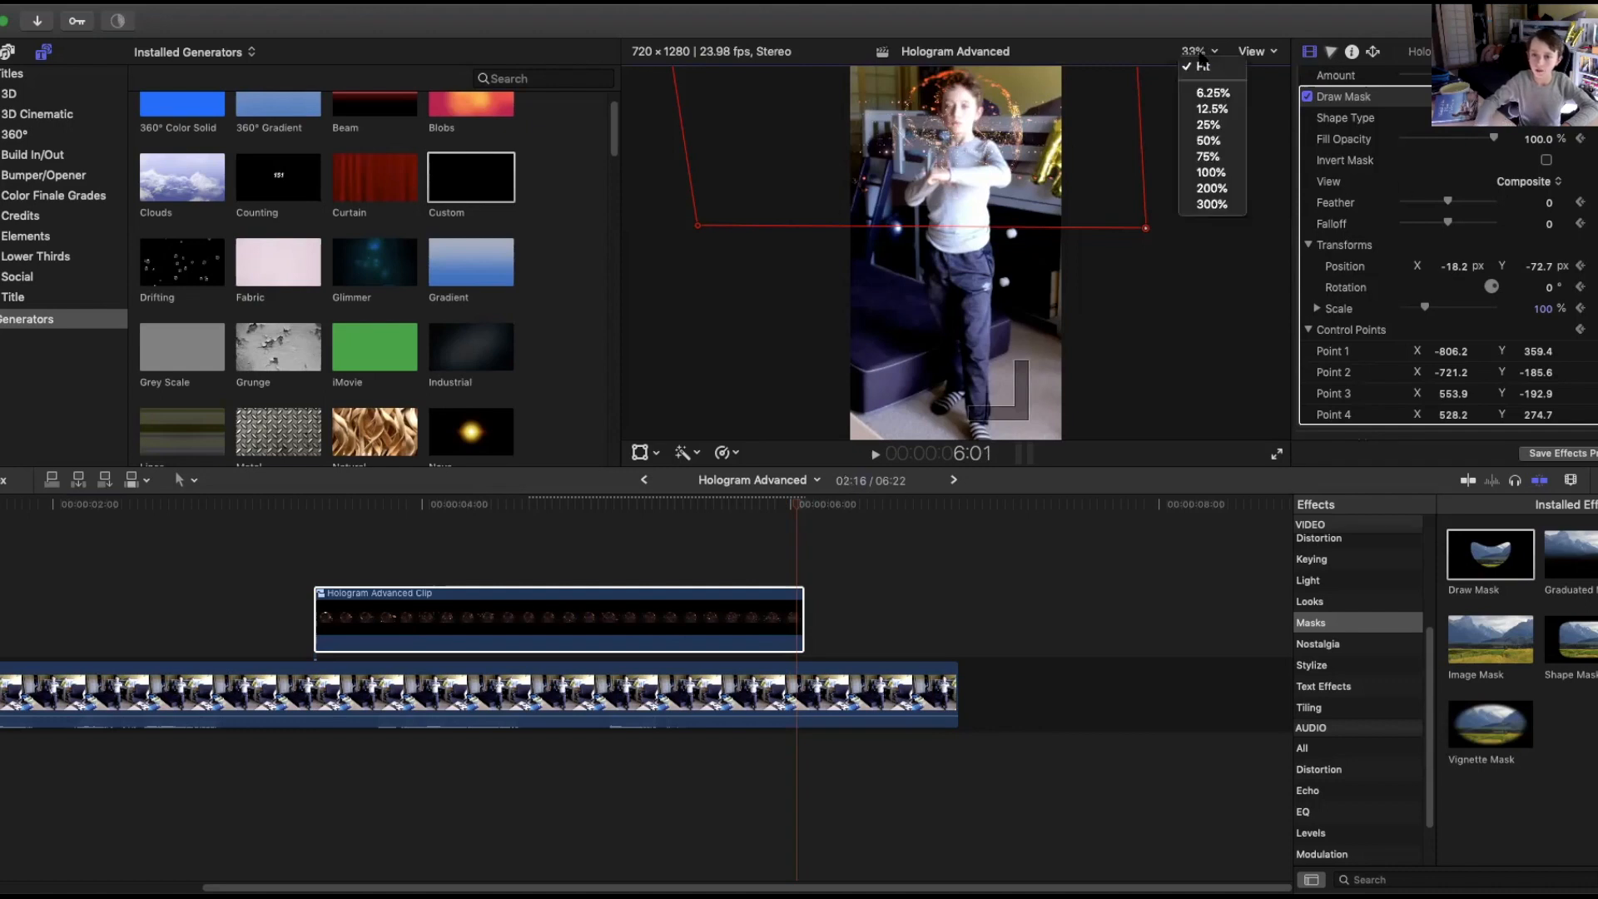
left_click(1213, 109)
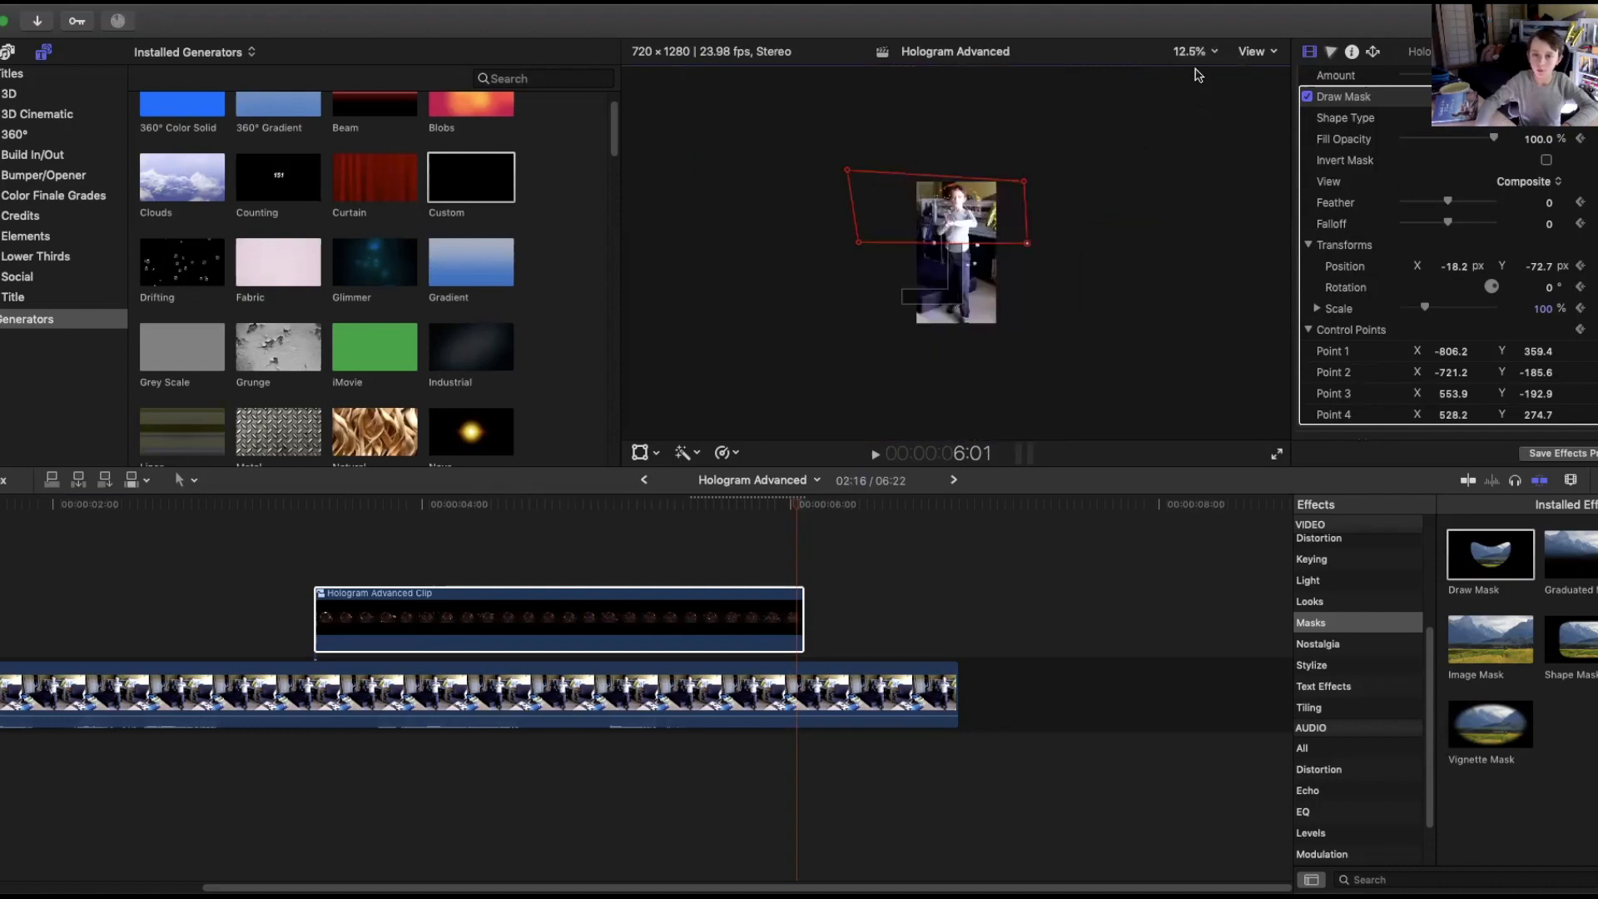
left_click_drag(853, 177, 925, 210)
left_click_drag(1023, 182, 984, 233)
left_click_drag(867, 241, 920, 224)
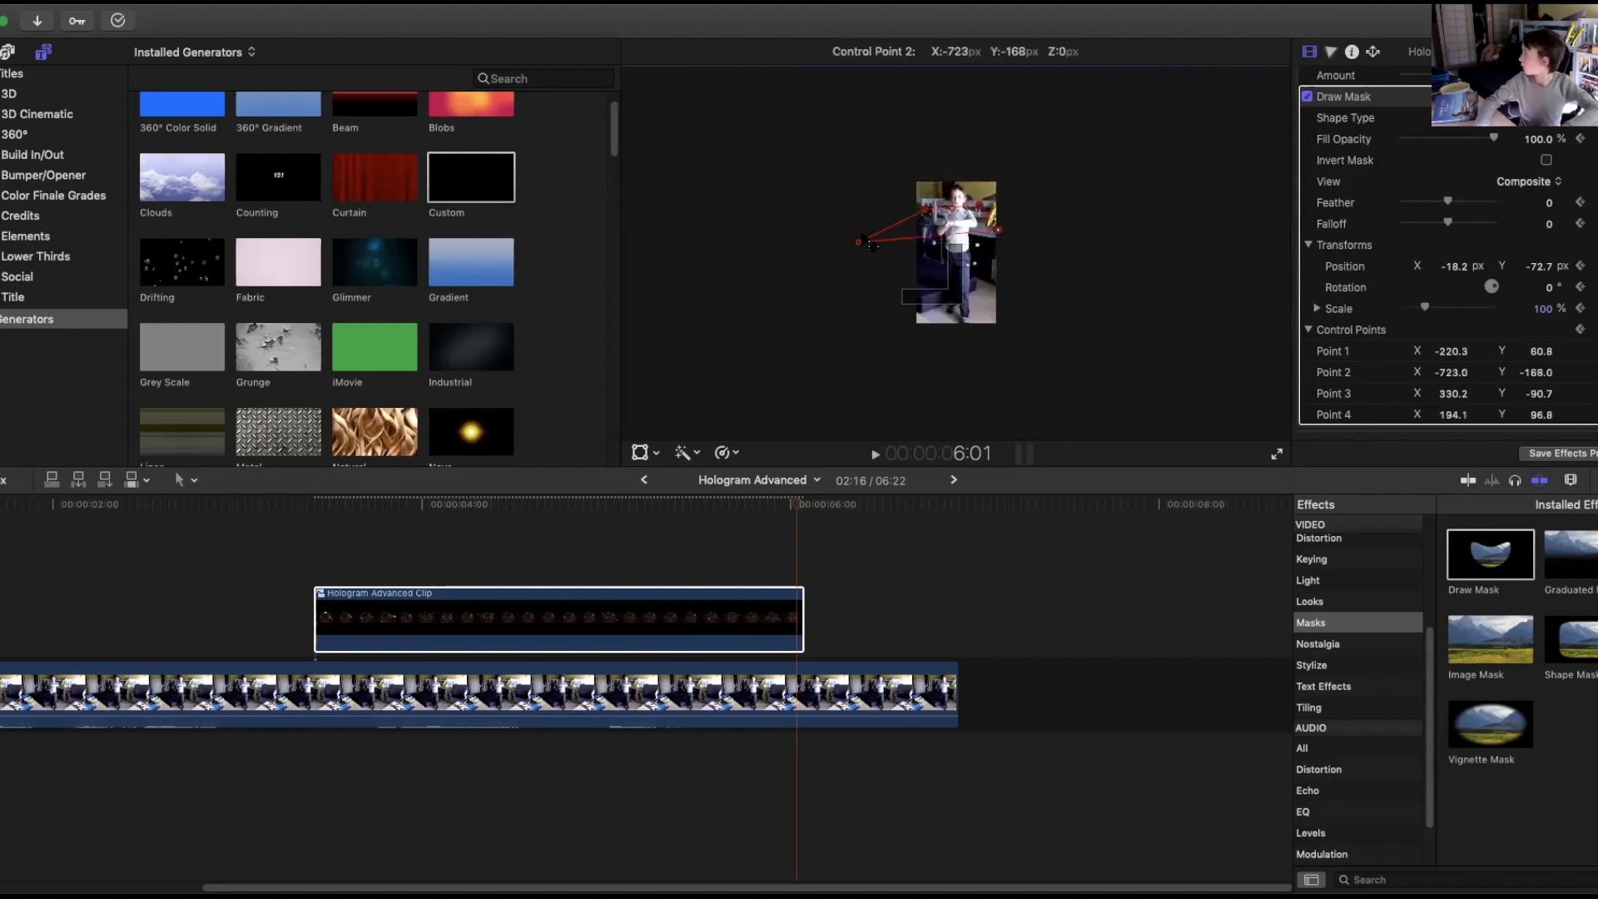
left_click(1207, 55)
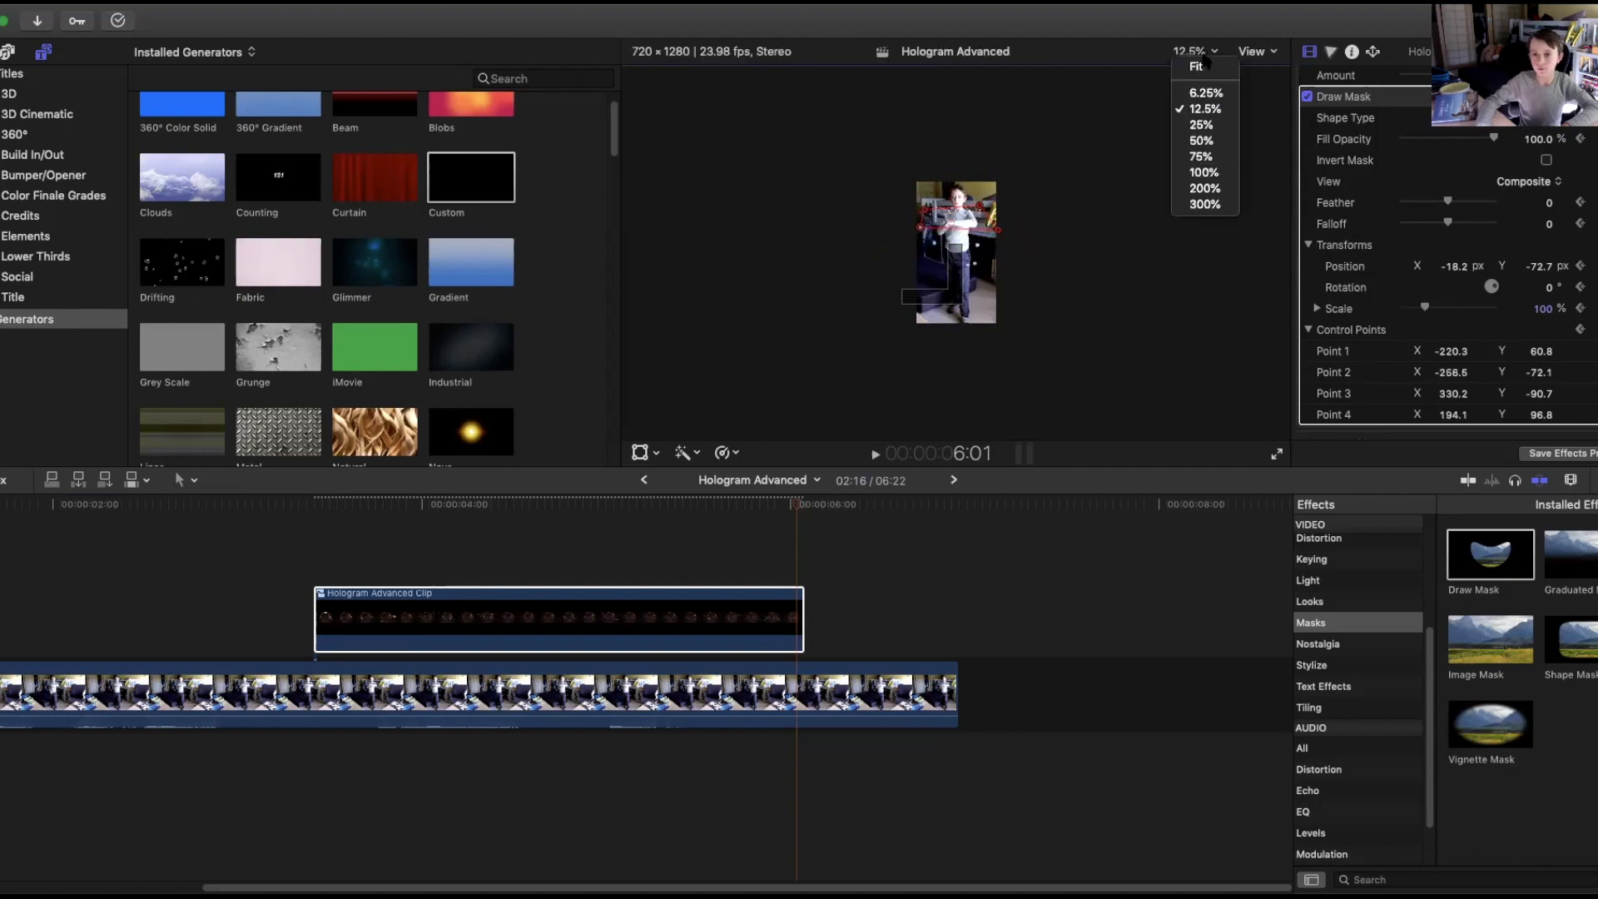
left_click(1206, 69)
left_click_drag(1063, 190, 955, 168)
left_click_drag(851, 187, 948, 167)
left_click_drag(1019, 129, 953, 168)
Play back the hologram section to review the animated mask reveal.
key("Right")
key("Right")
key("Right")
key("Right")
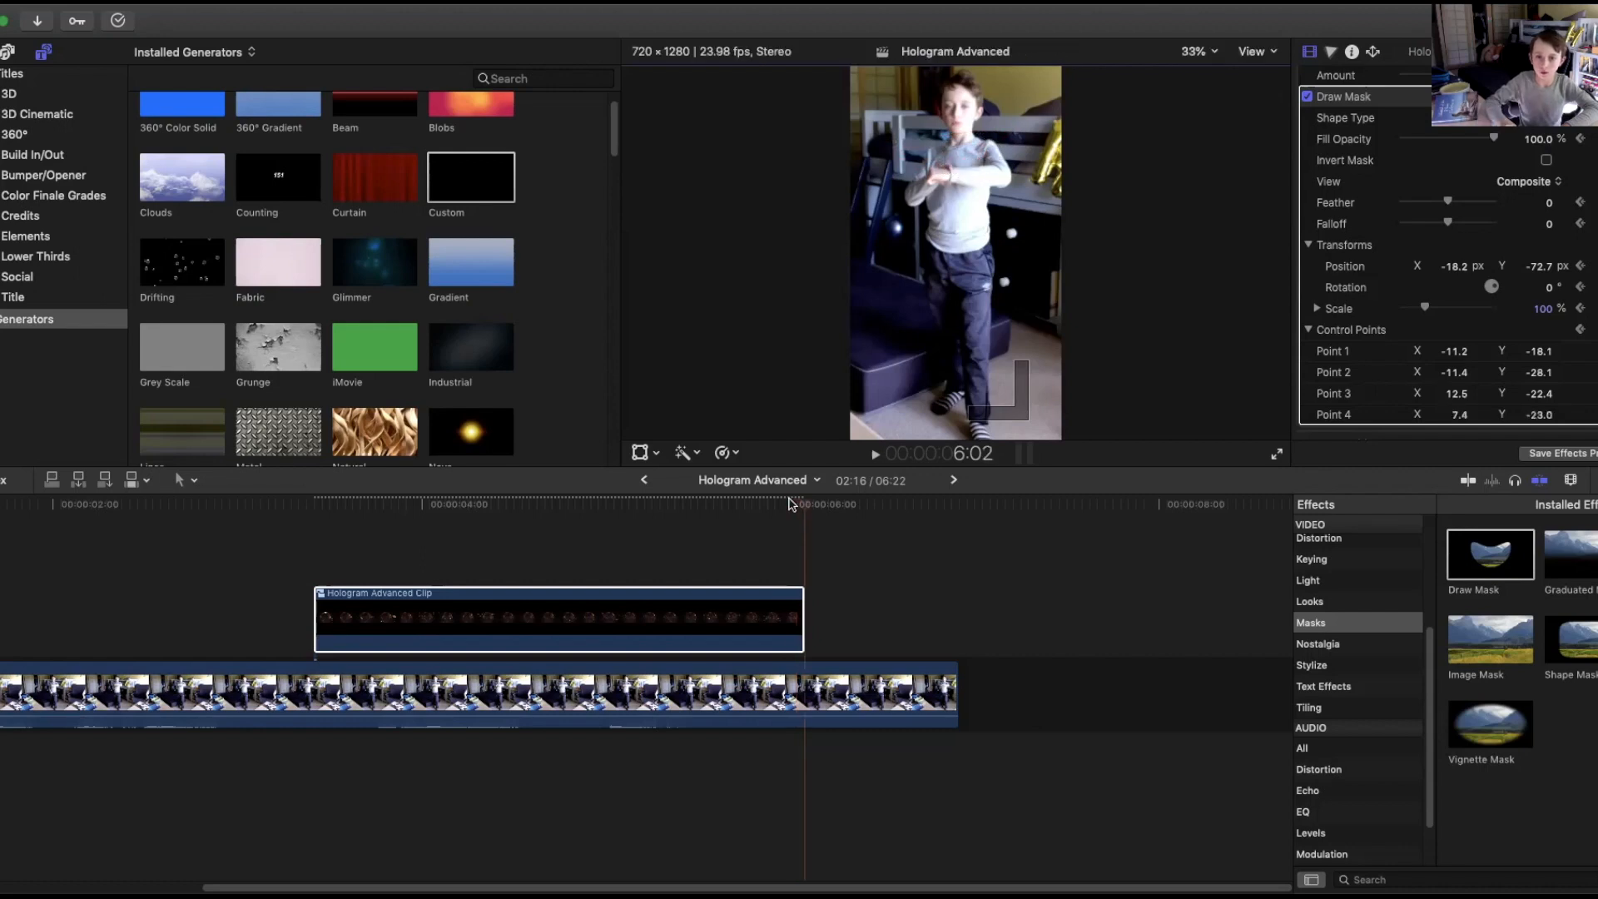
left_click(351, 620)
left_click(258, 510)
key("space")
key("space")
left_click_drag(516, 504, 315, 503)
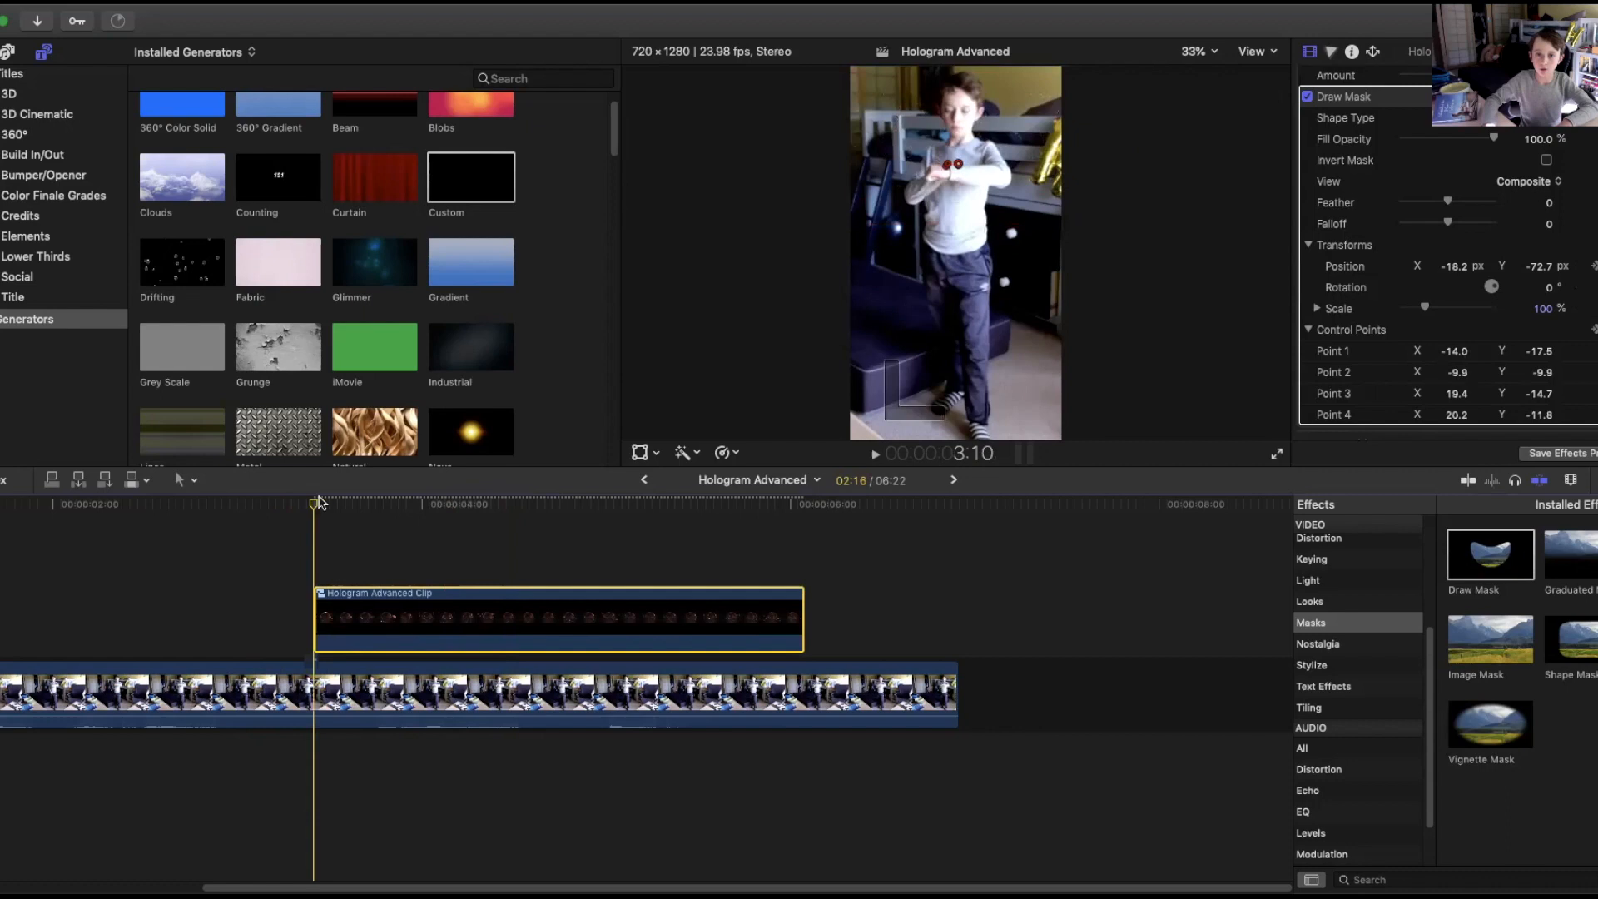
Step forward two frames and play through the hologram section to check the mask's reveal timing.
key("Right")
key("Right")
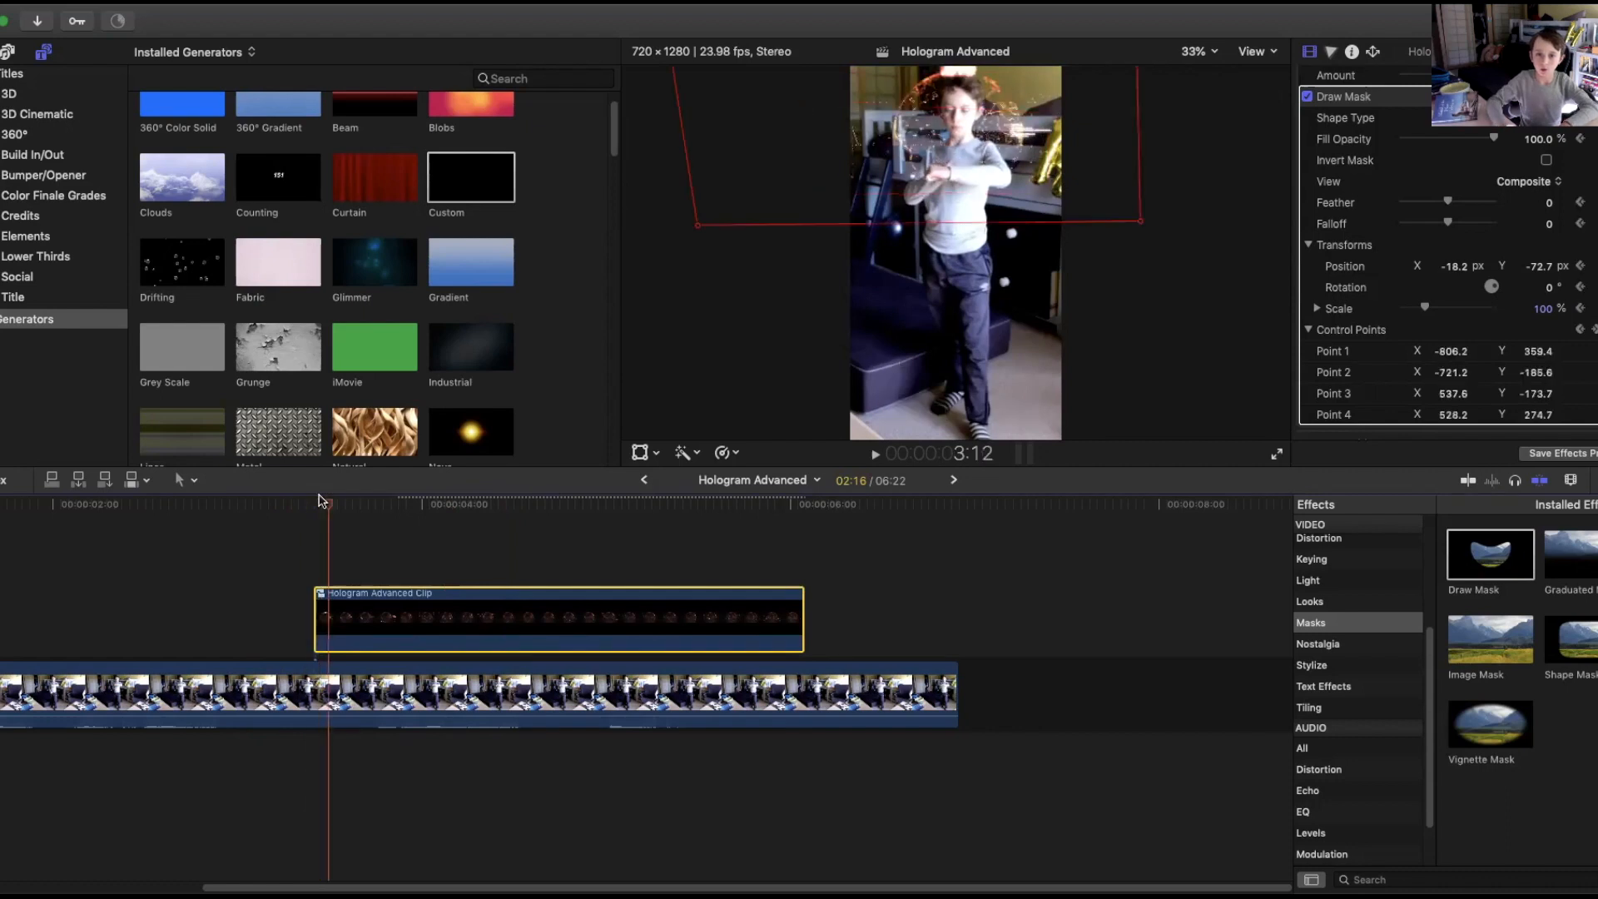
key("space")
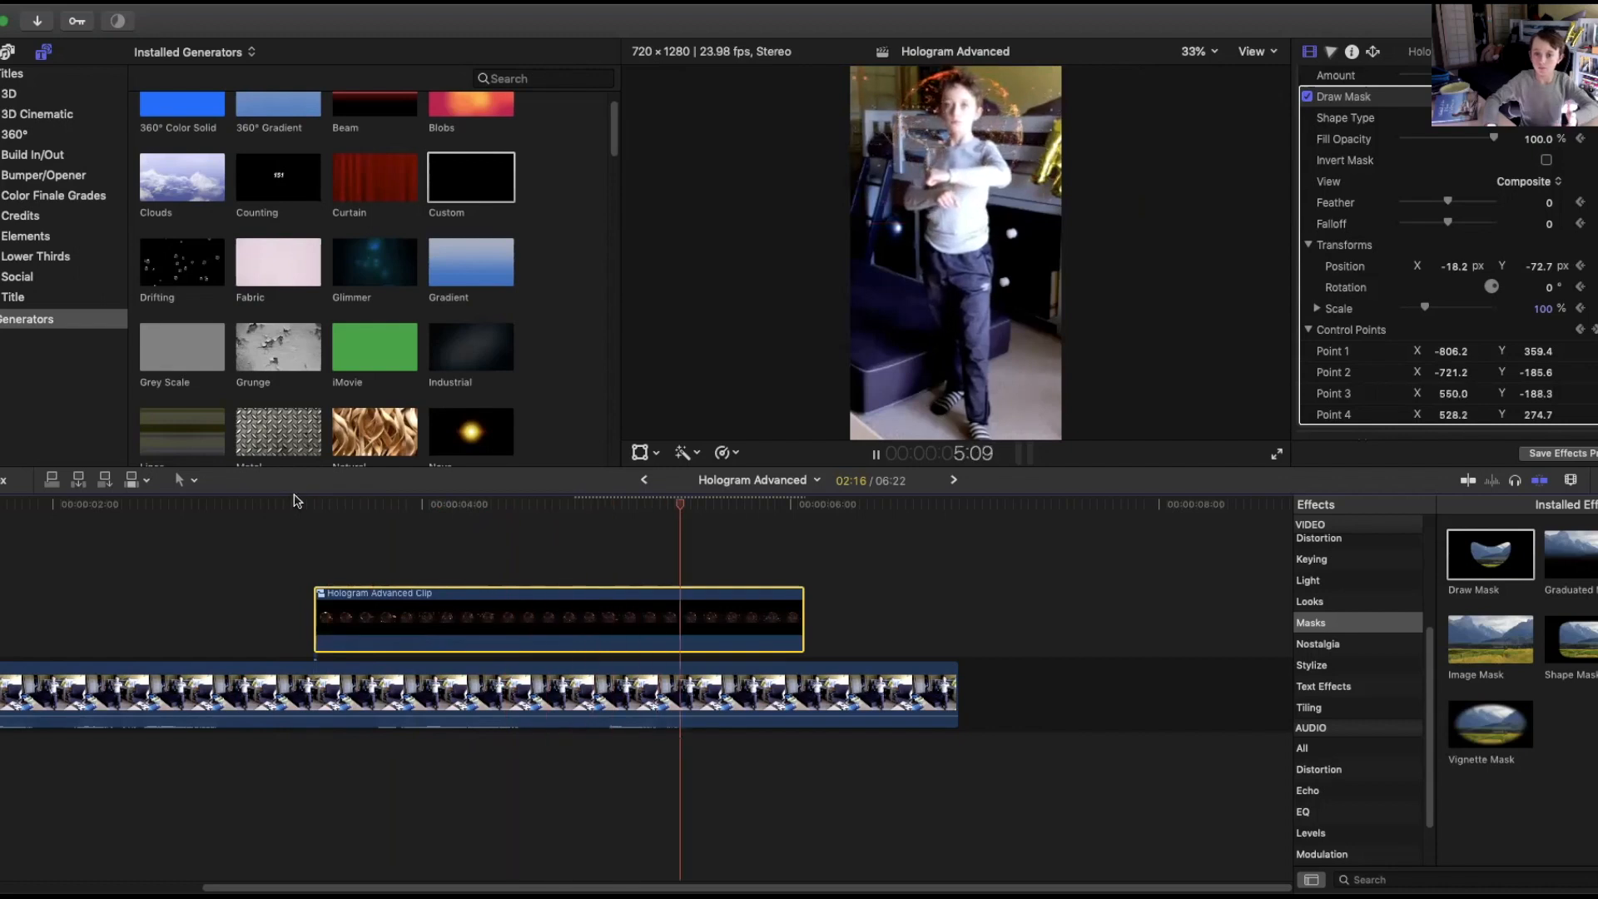
key("space")
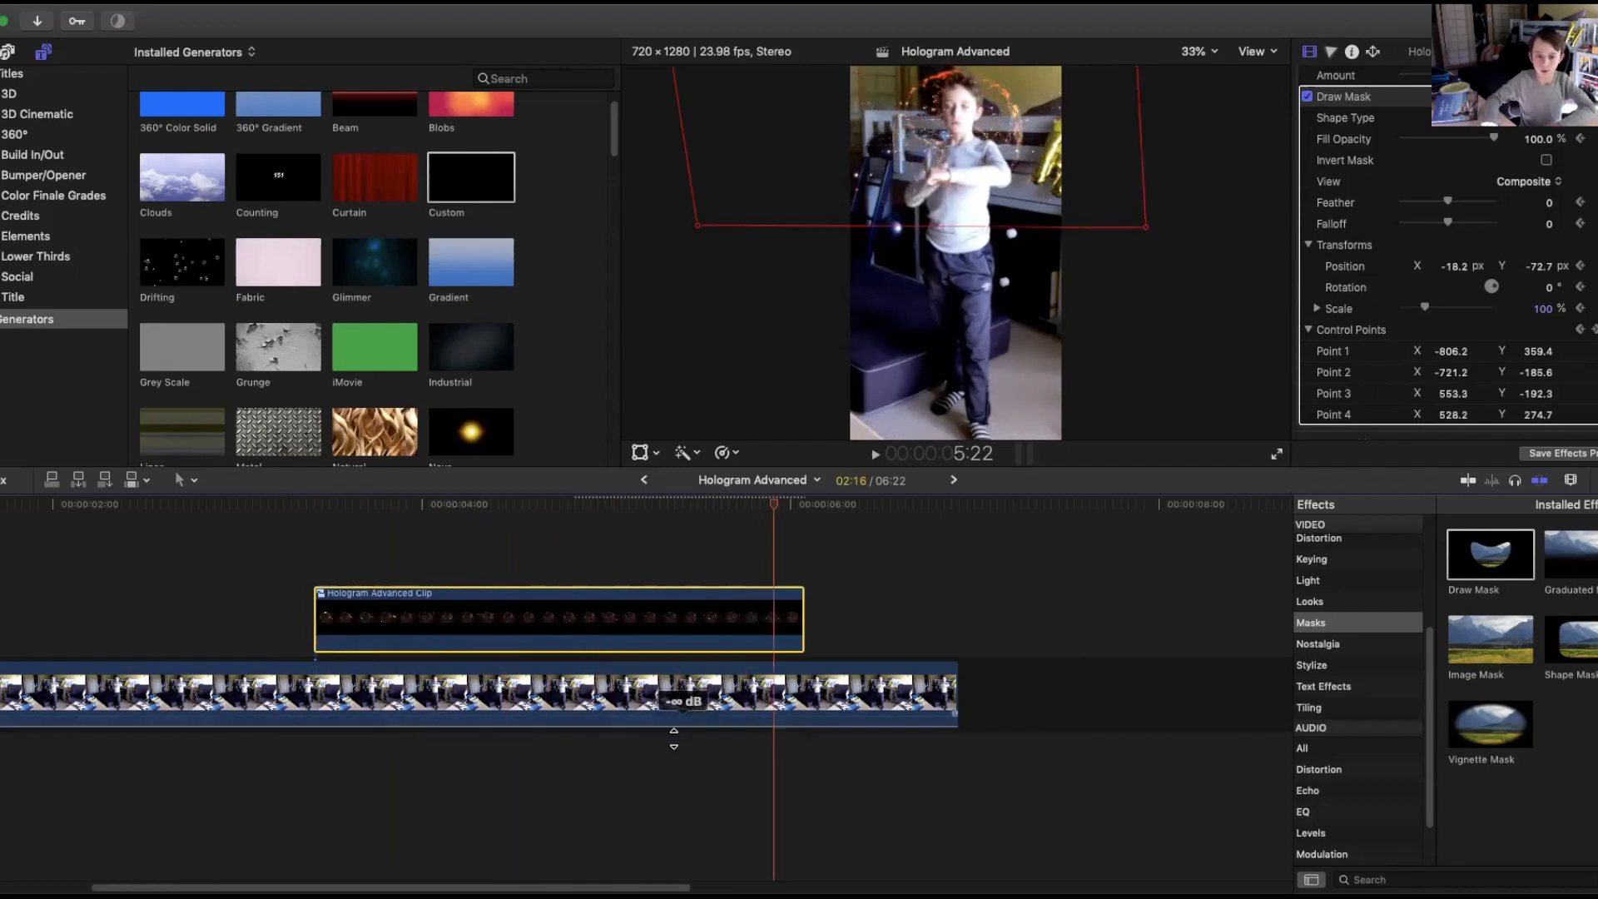
left_click_drag(778, 504, 450, 571)
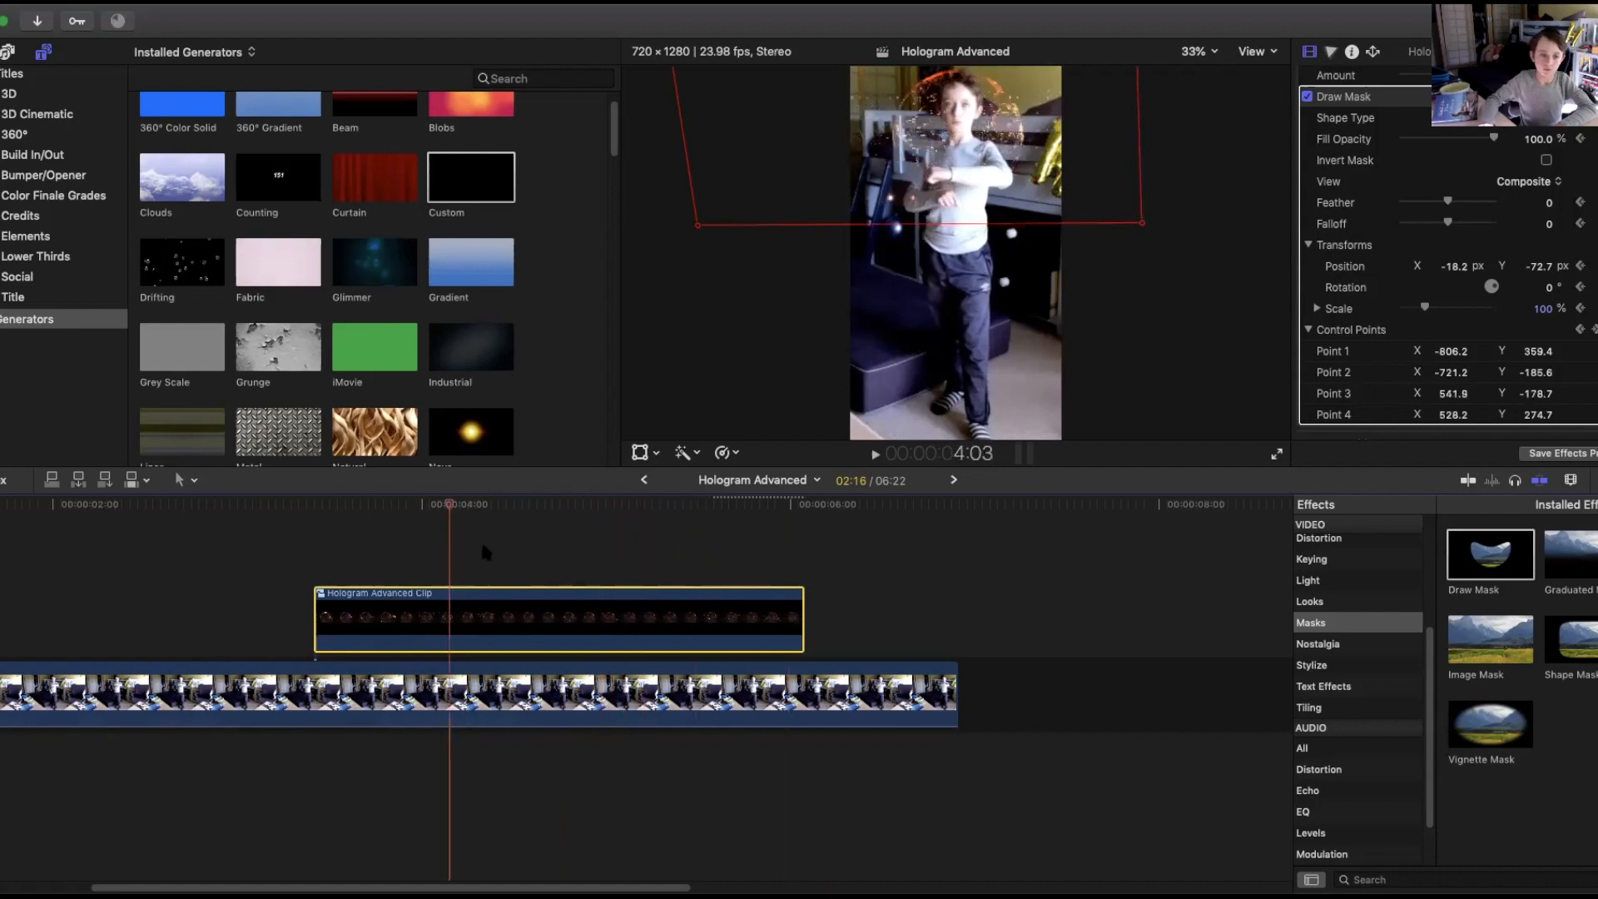
mouse_move(106, 526)
left_mouse_down()
mouse_move(387, 654)
mouse_move(556, 776)
mouse_move(575, 814)
left_mouse_up()
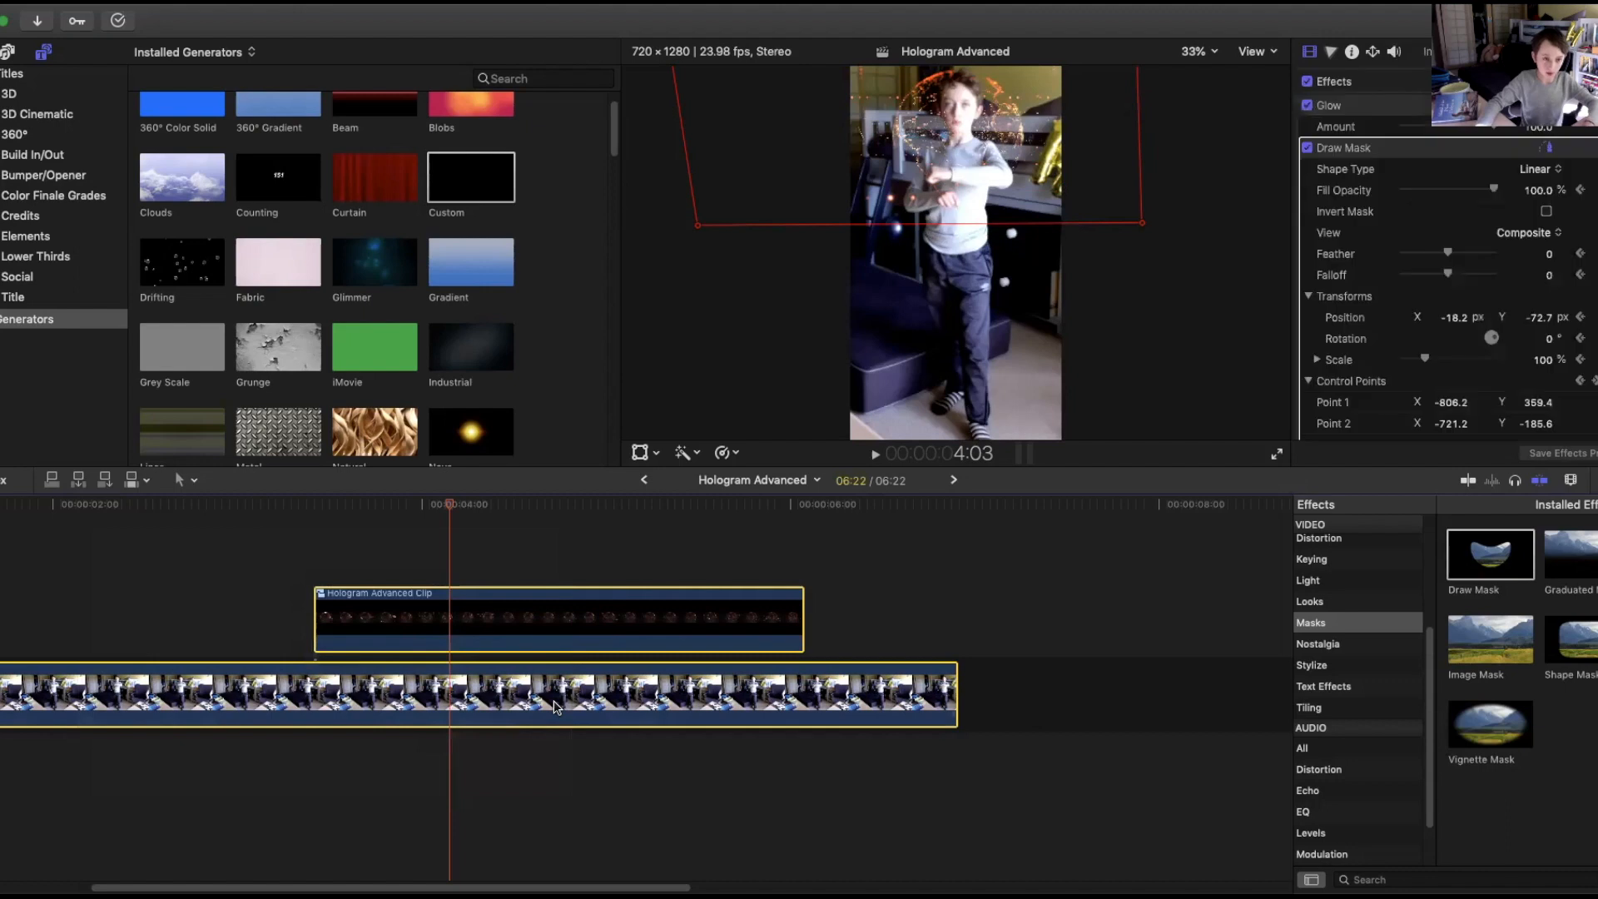
right_click(514, 678)
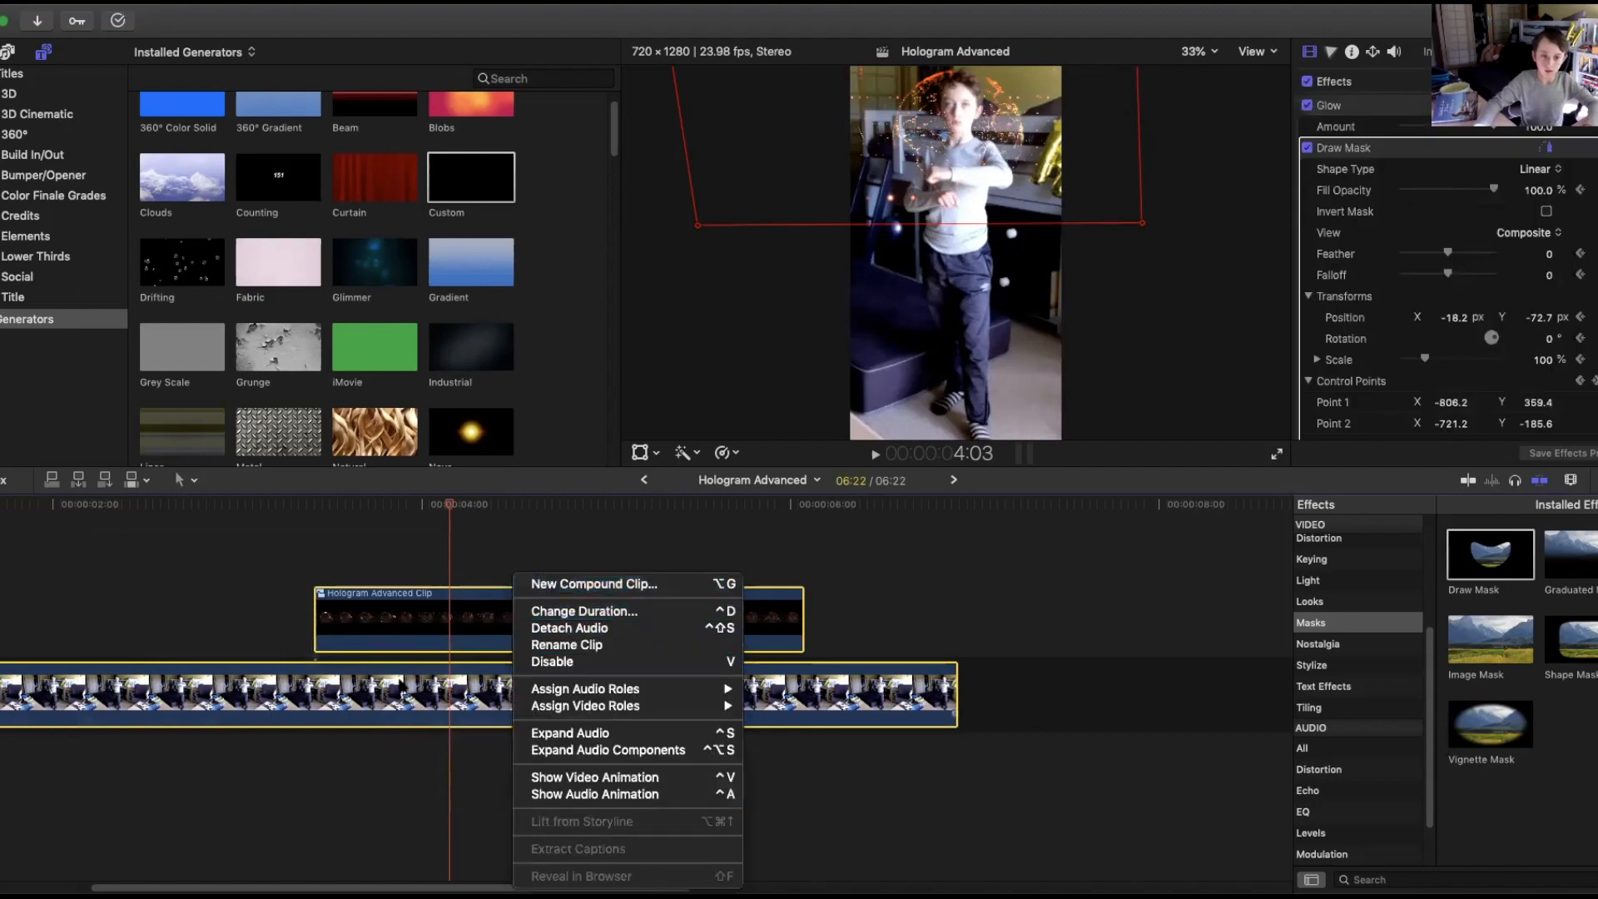
left_click(299, 803)
left_click(237, 629)
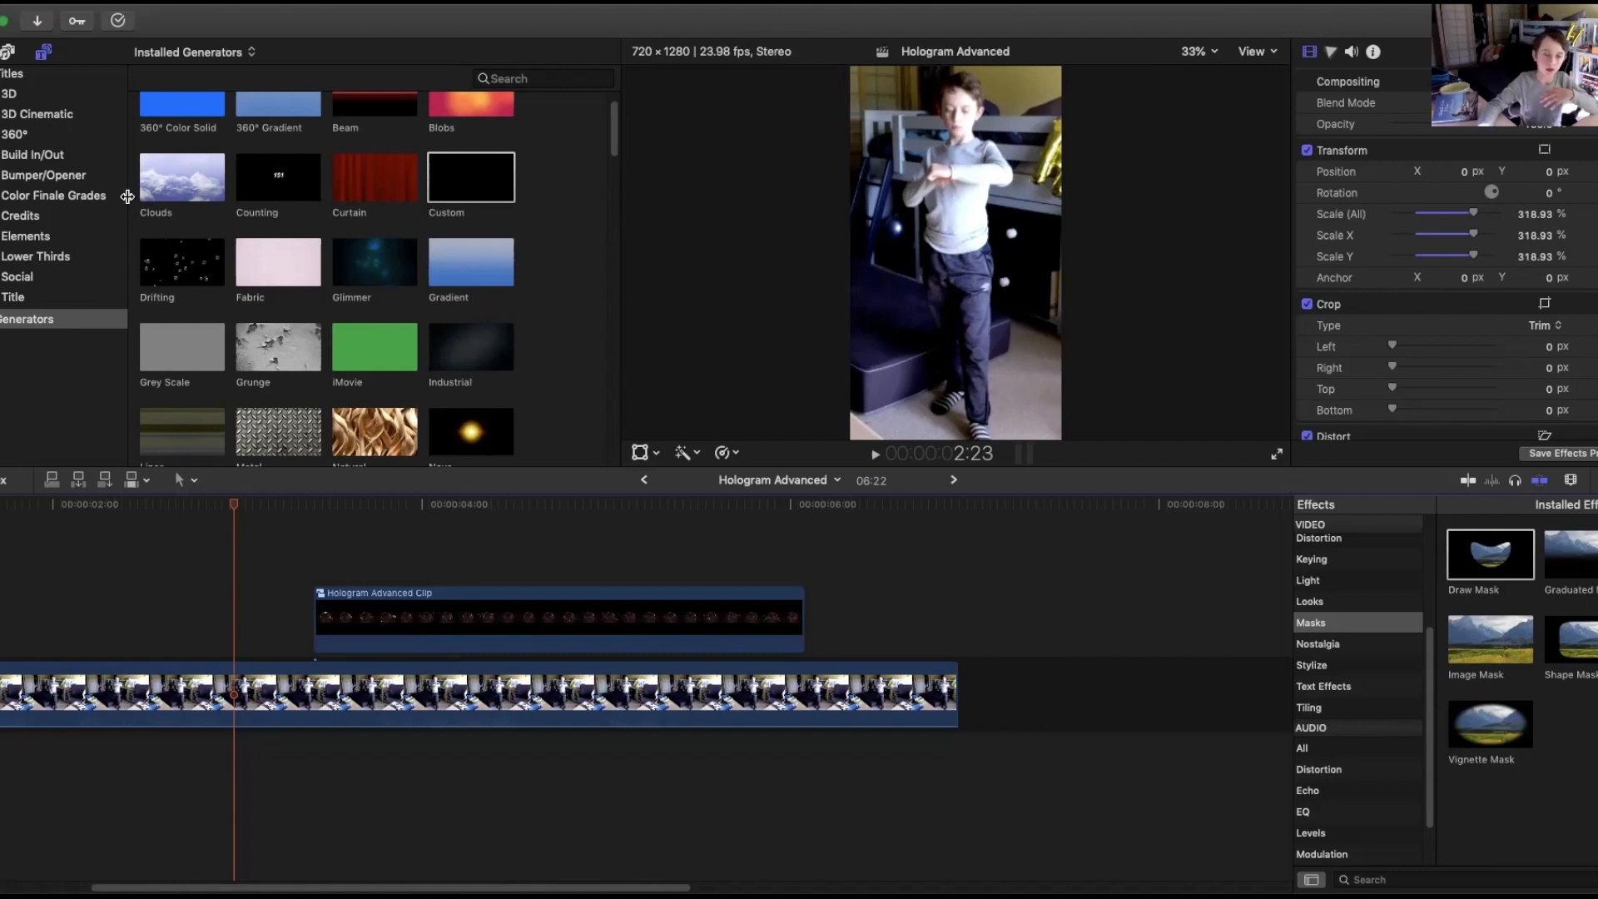
Add a Color Finale Base Grade adjustment layer above the clips, spanning the whole timeline.
left_click(47, 197)
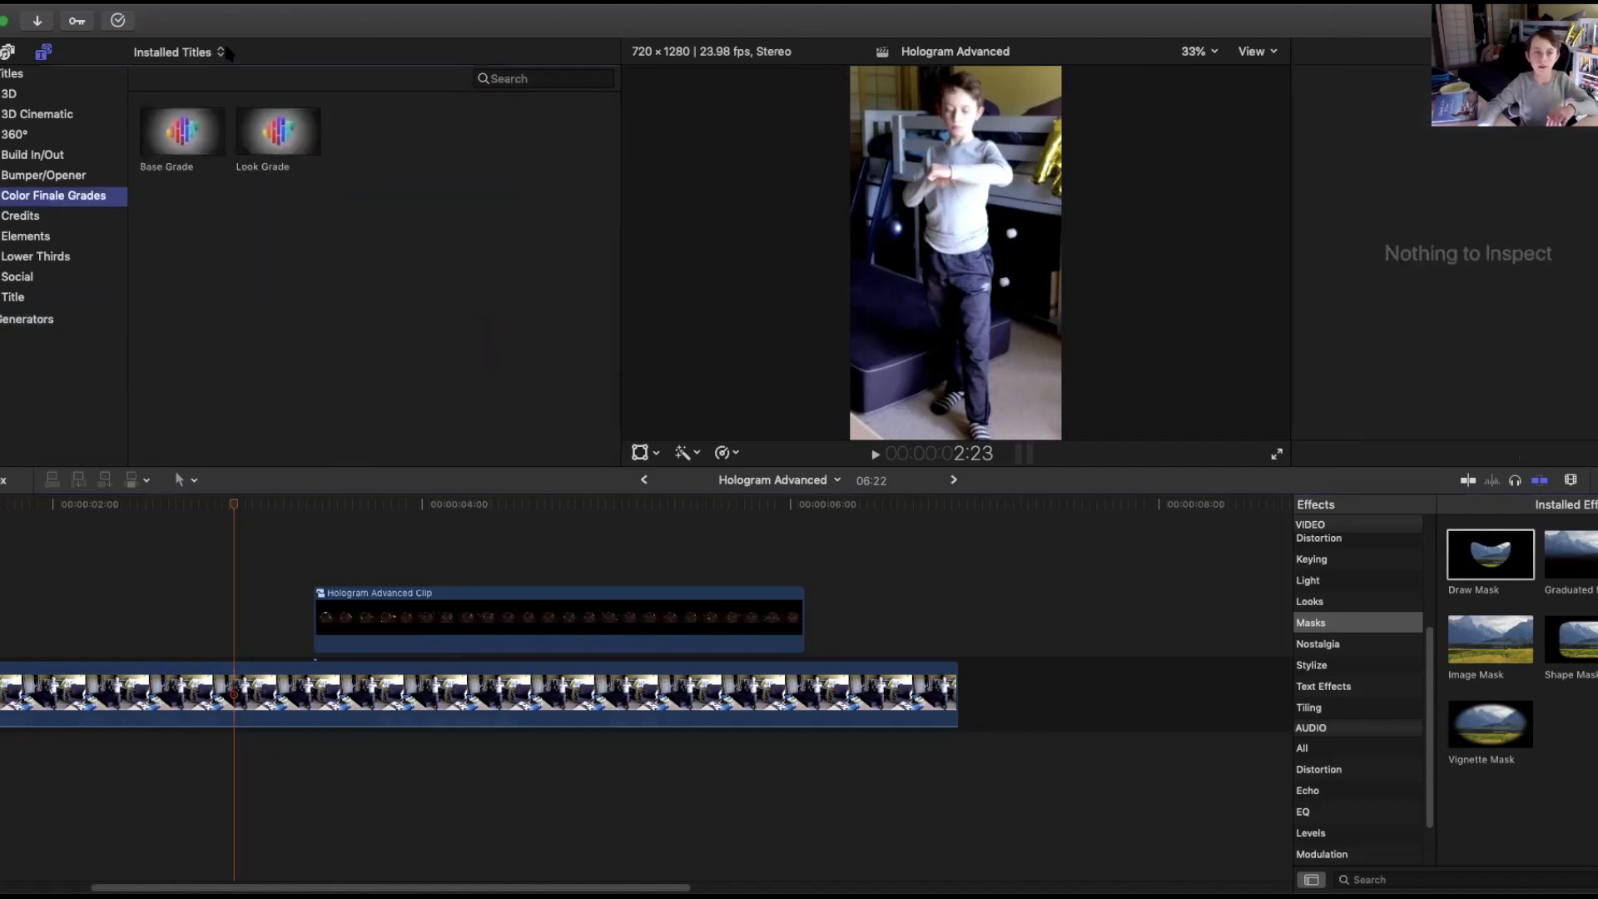
left_click_drag(162, 134, 170, 578)
left_click_drag(209, 881, 40, 883)
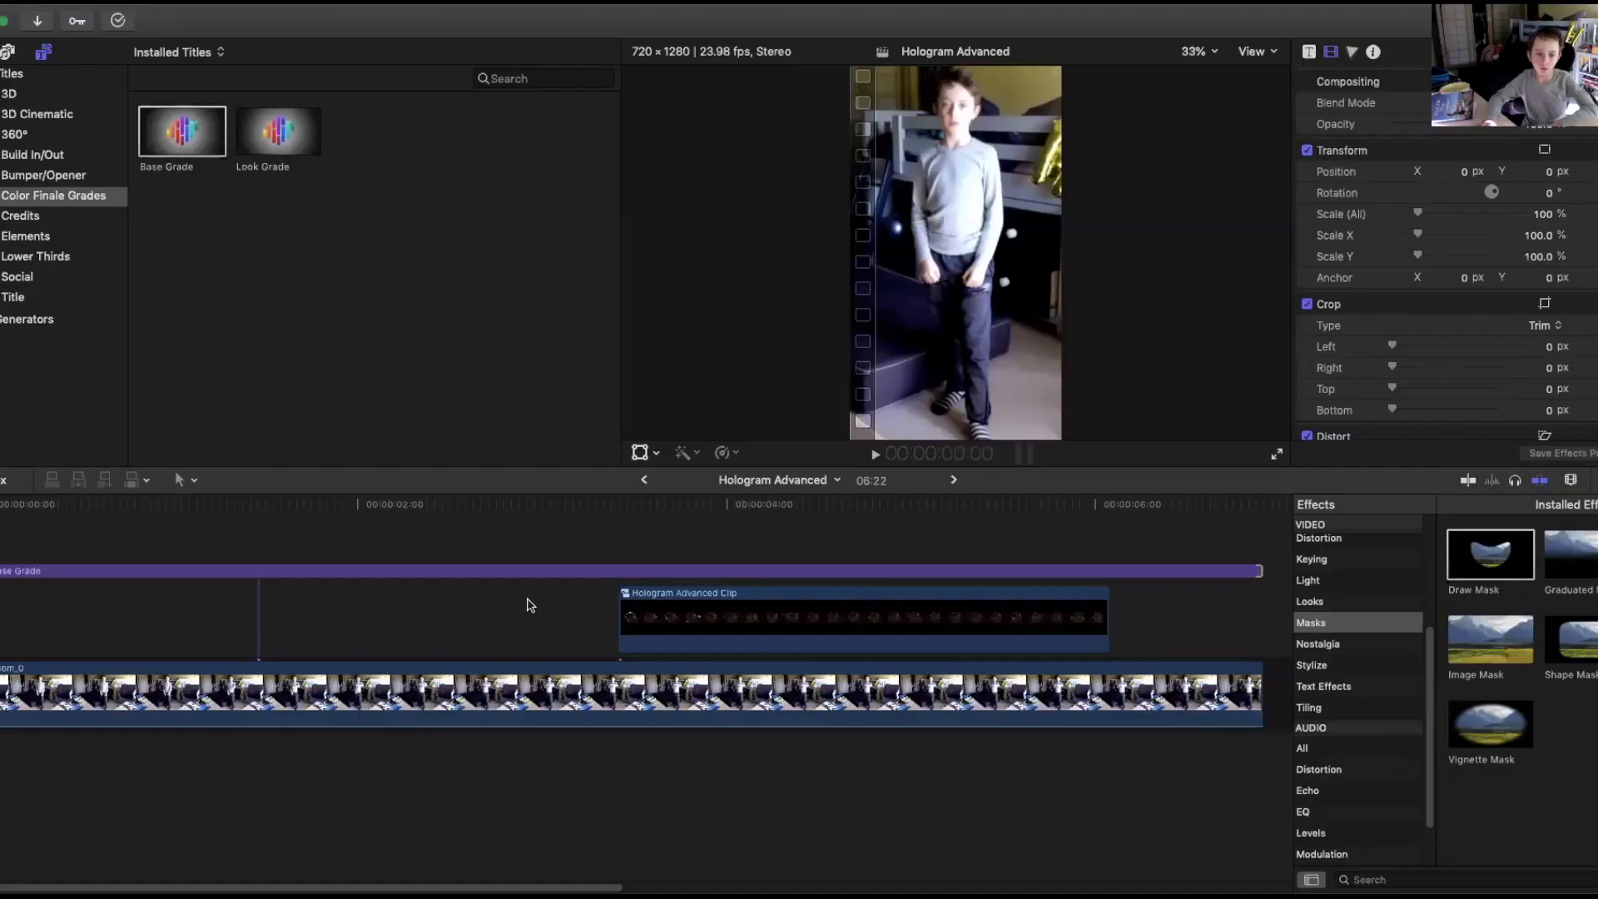
Select the Base Grade layer and raise its master exposure in the color board.
left_click(504, 570)
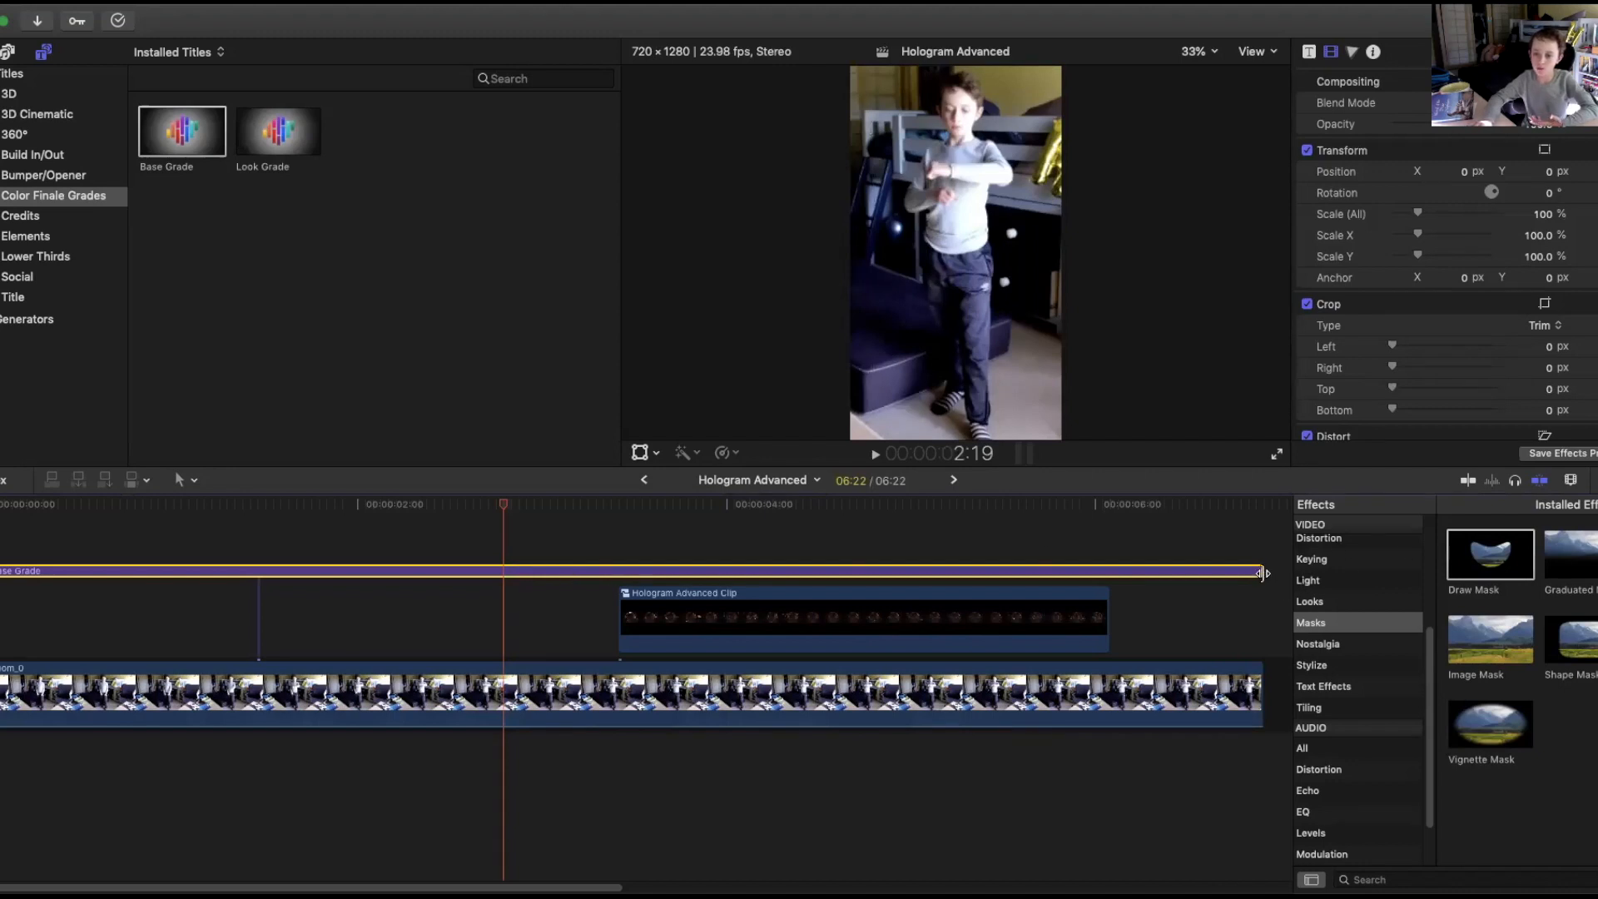
mouse_move(504, 508)
left_mouse_down()
mouse_move(0, 526)
mouse_move(627, 522)
mouse_move(385, 527)
mouse_move(505, 528)
left_mouse_up()
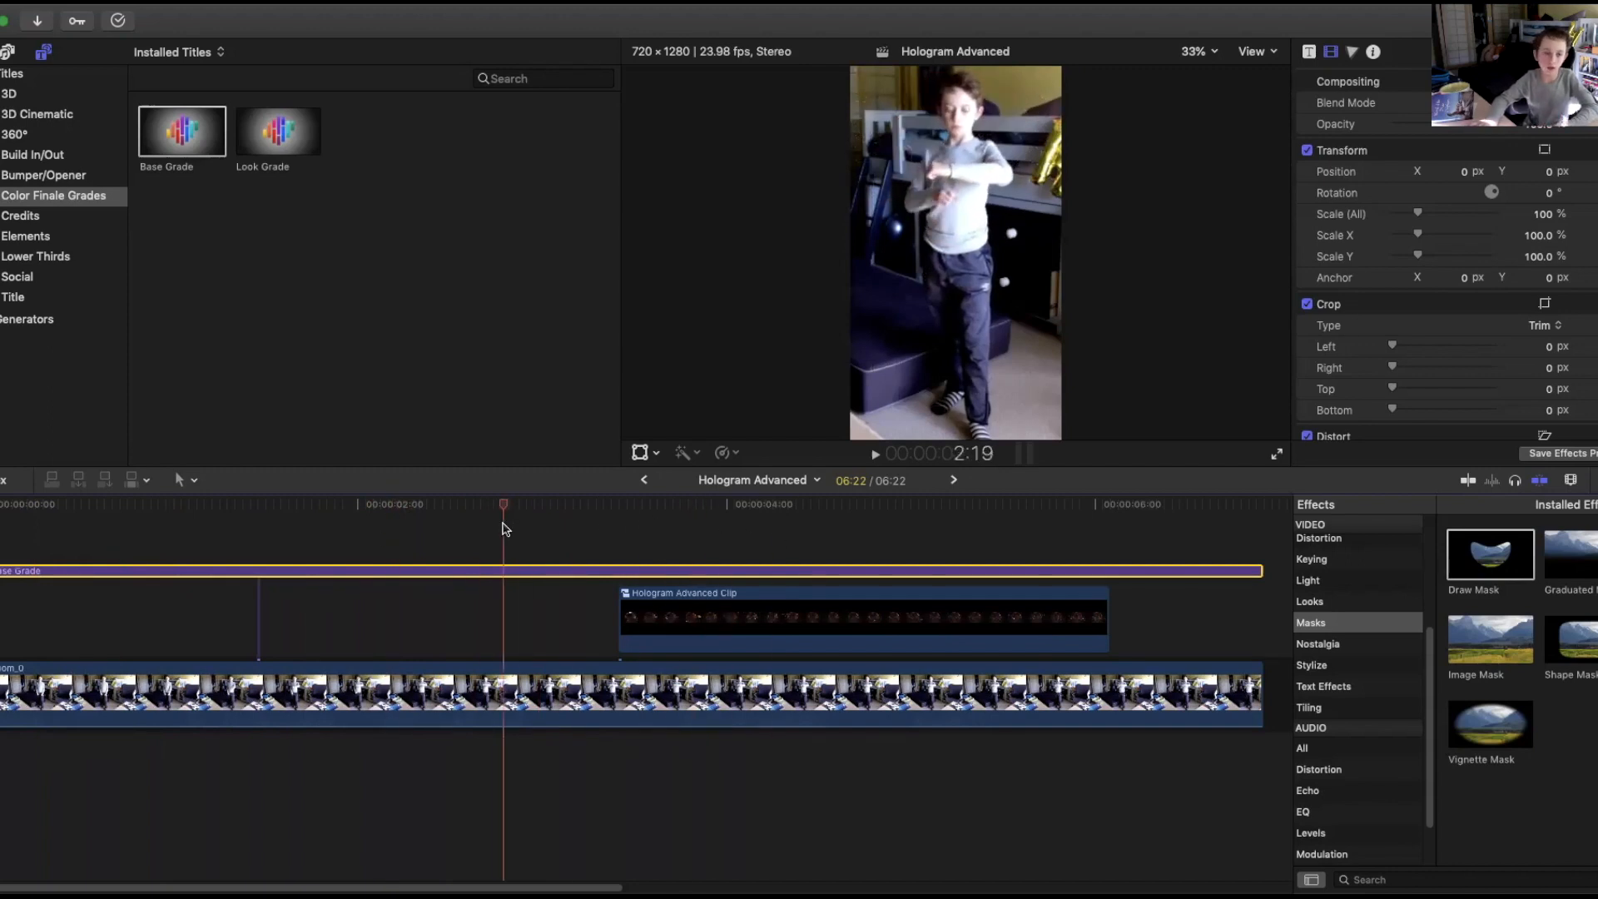
left_click(1353, 51)
left_click_drag(1322, 236, 1322, 110)
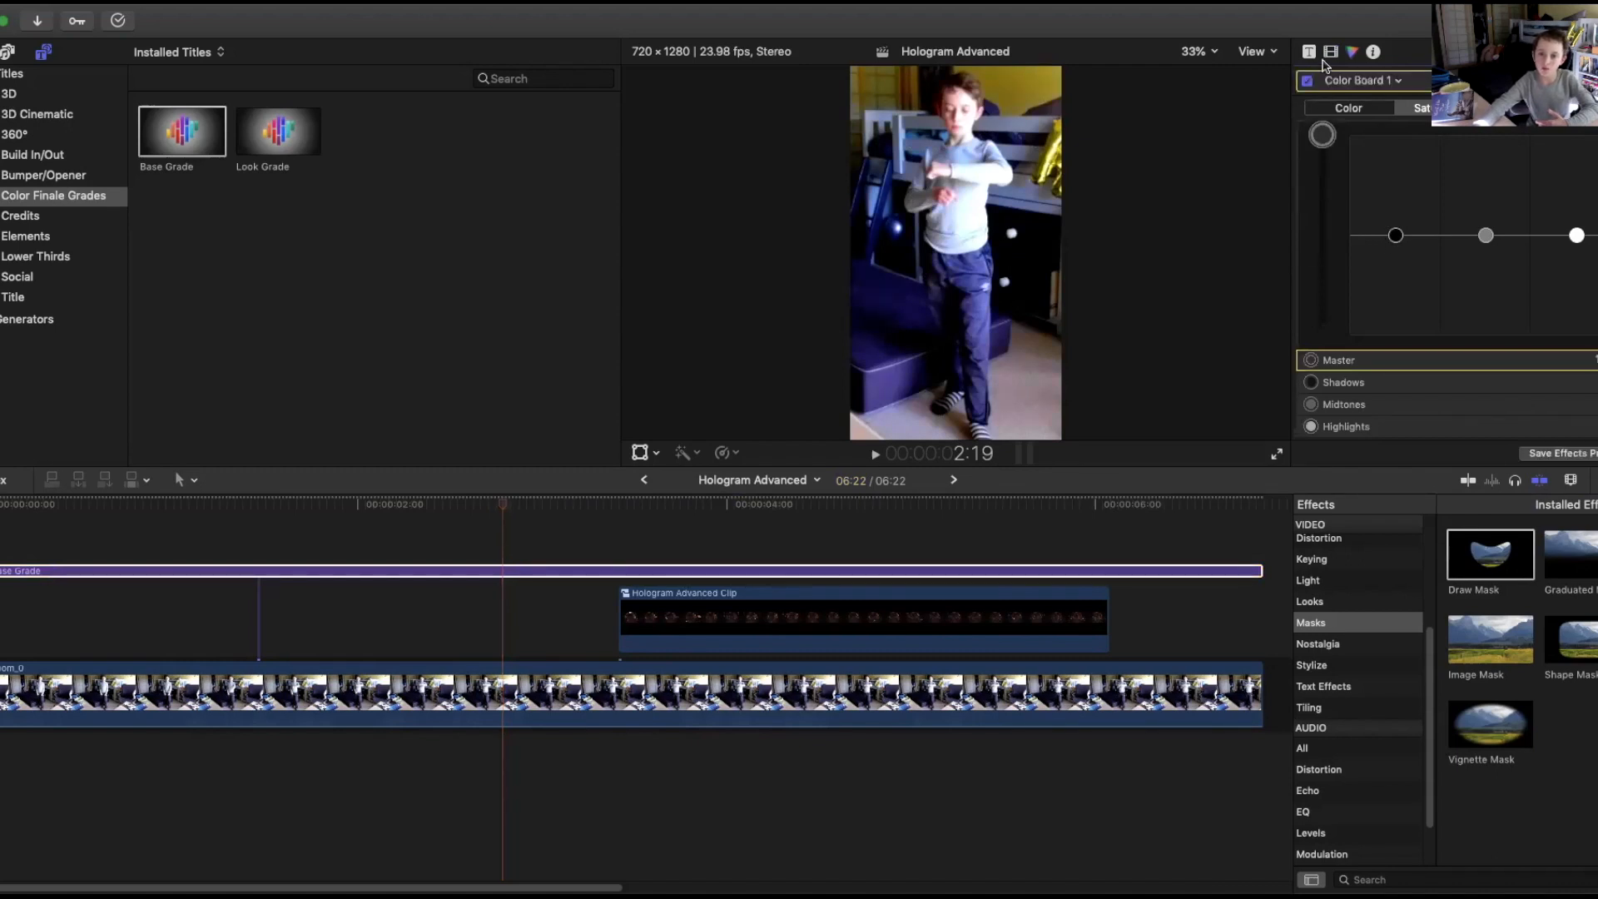
At 4:09, select the hologram clip and lower its master exposure with a new color board correction.
left_click_drag(497, 507, 819, 506)
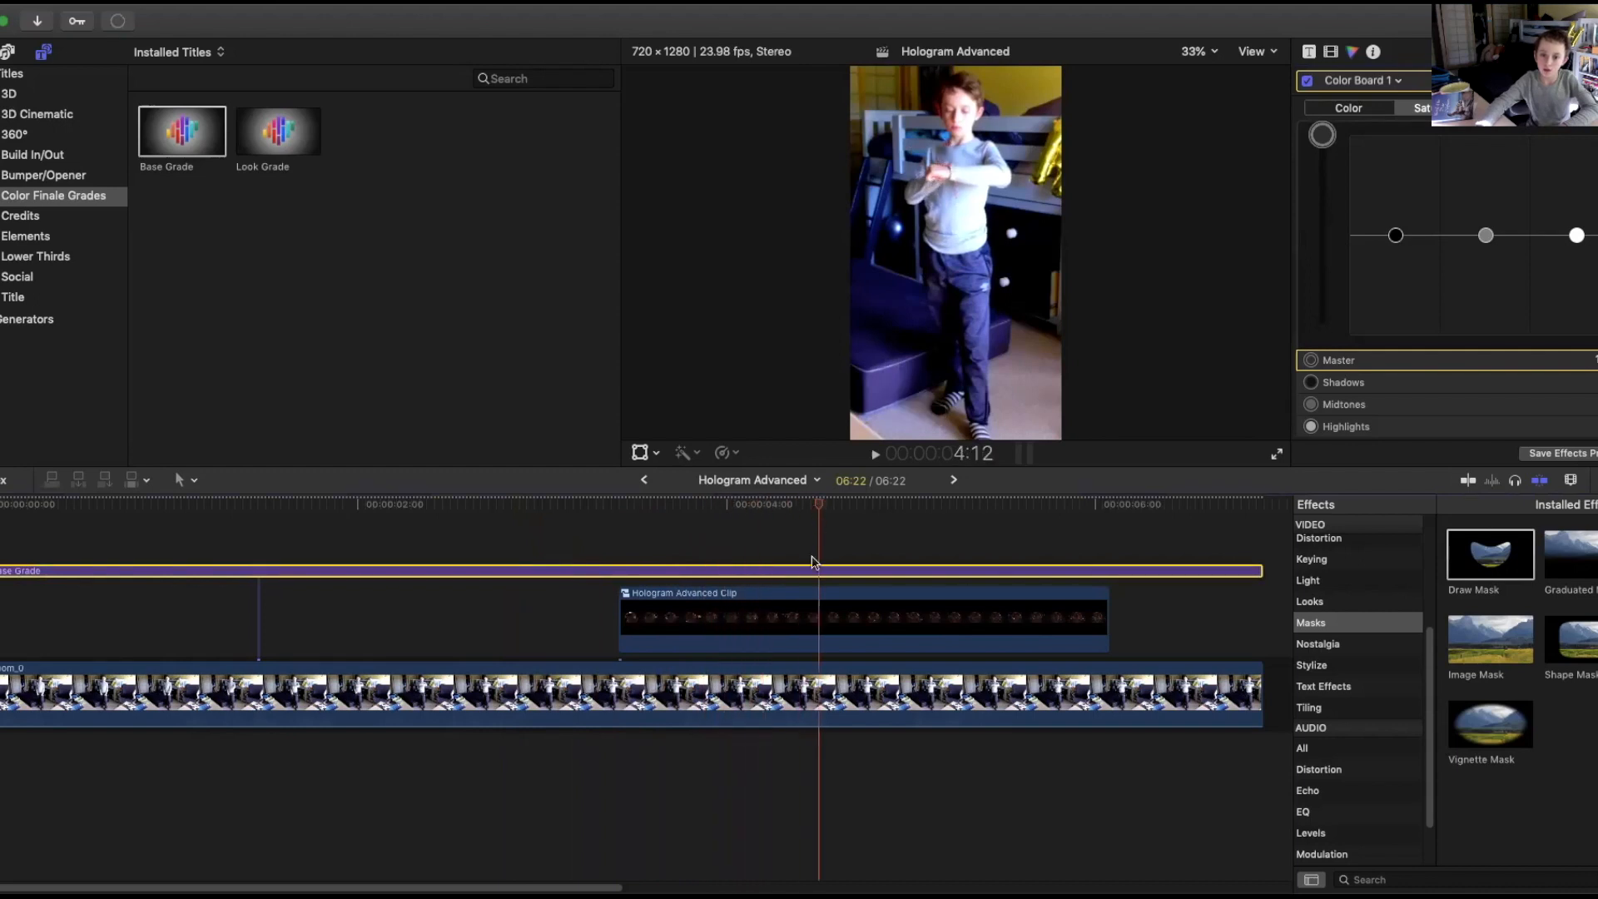
left_click(819, 628)
left_click(795, 505)
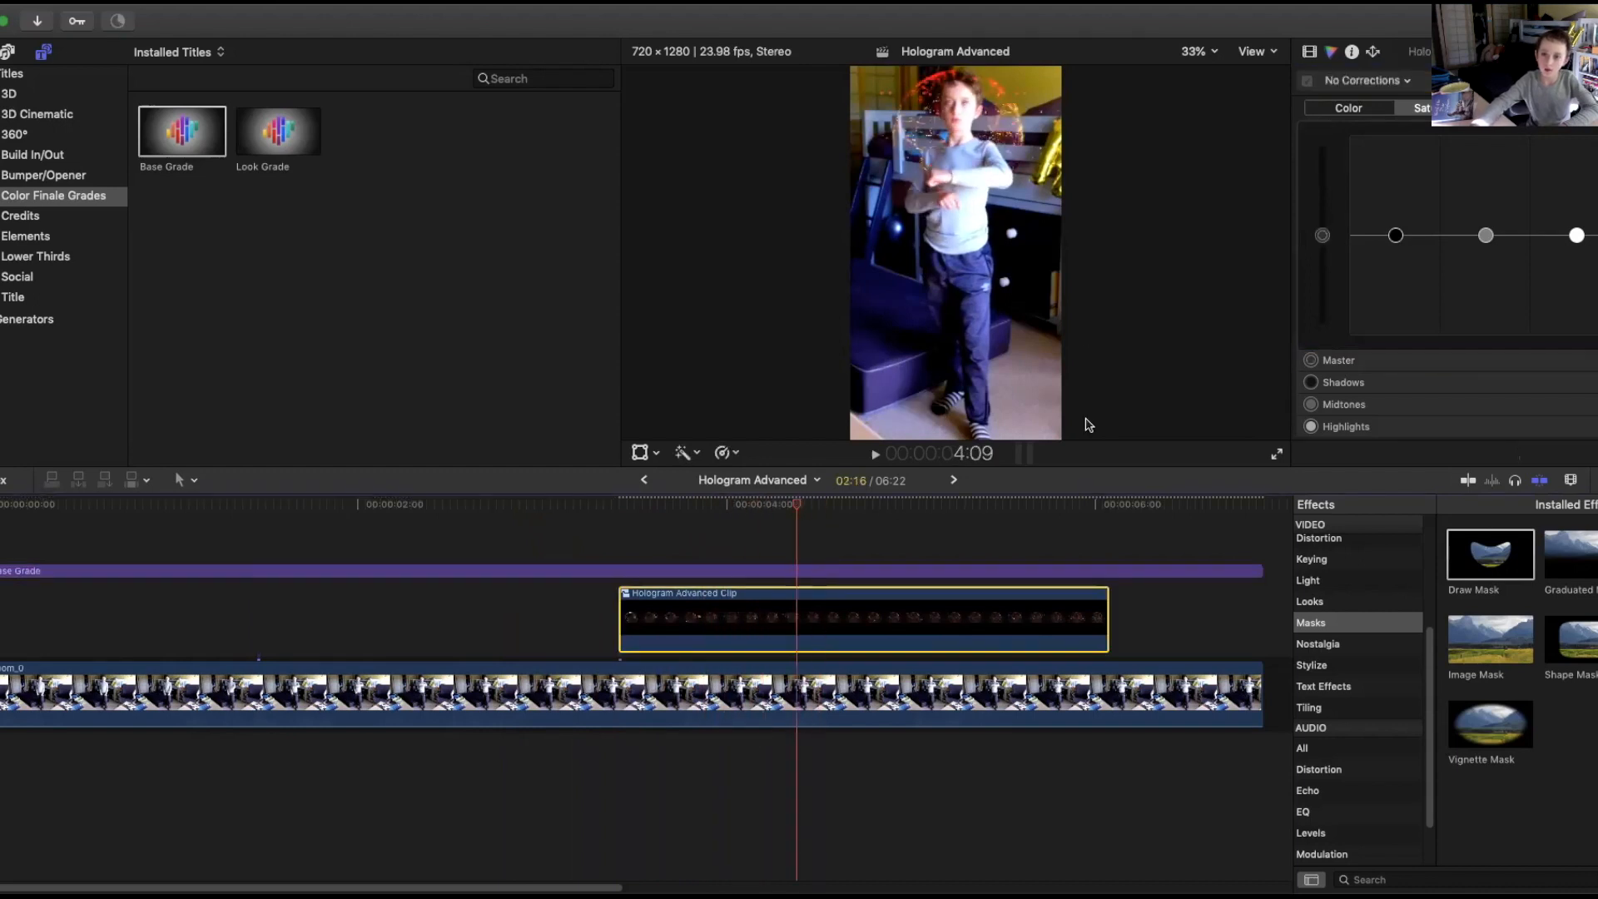
left_click_drag(1322, 135, 1329, 289)
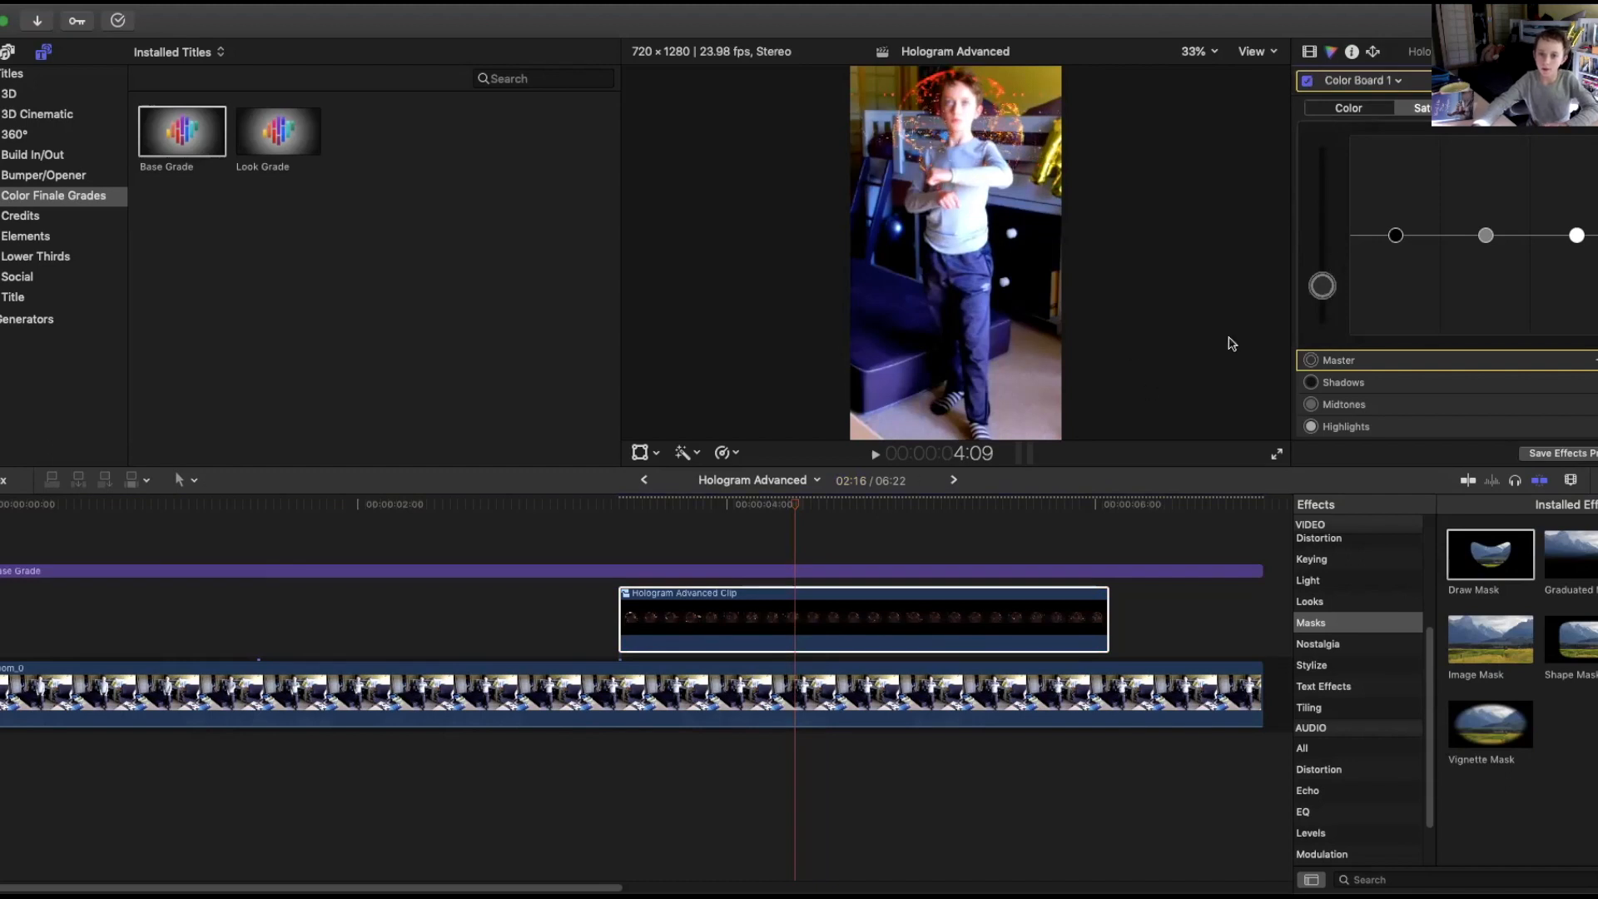
left_click_drag(1323, 285, 1325, 303)
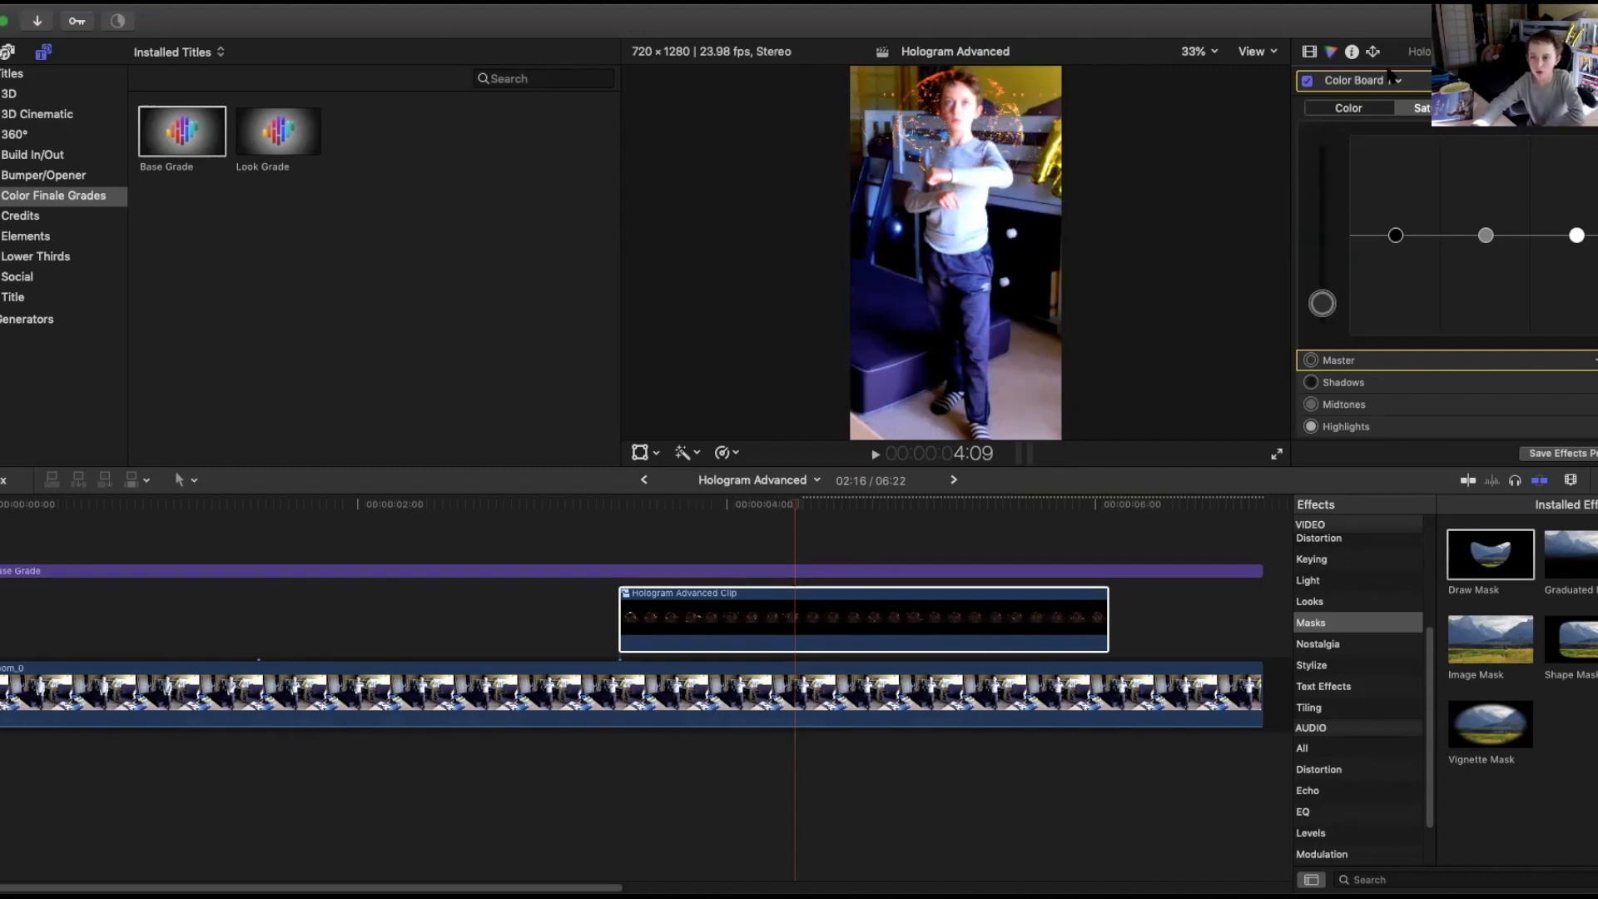
Add a Color Curves correction and bend the luma curve into a gentle S shape.
left_click(1395, 81)
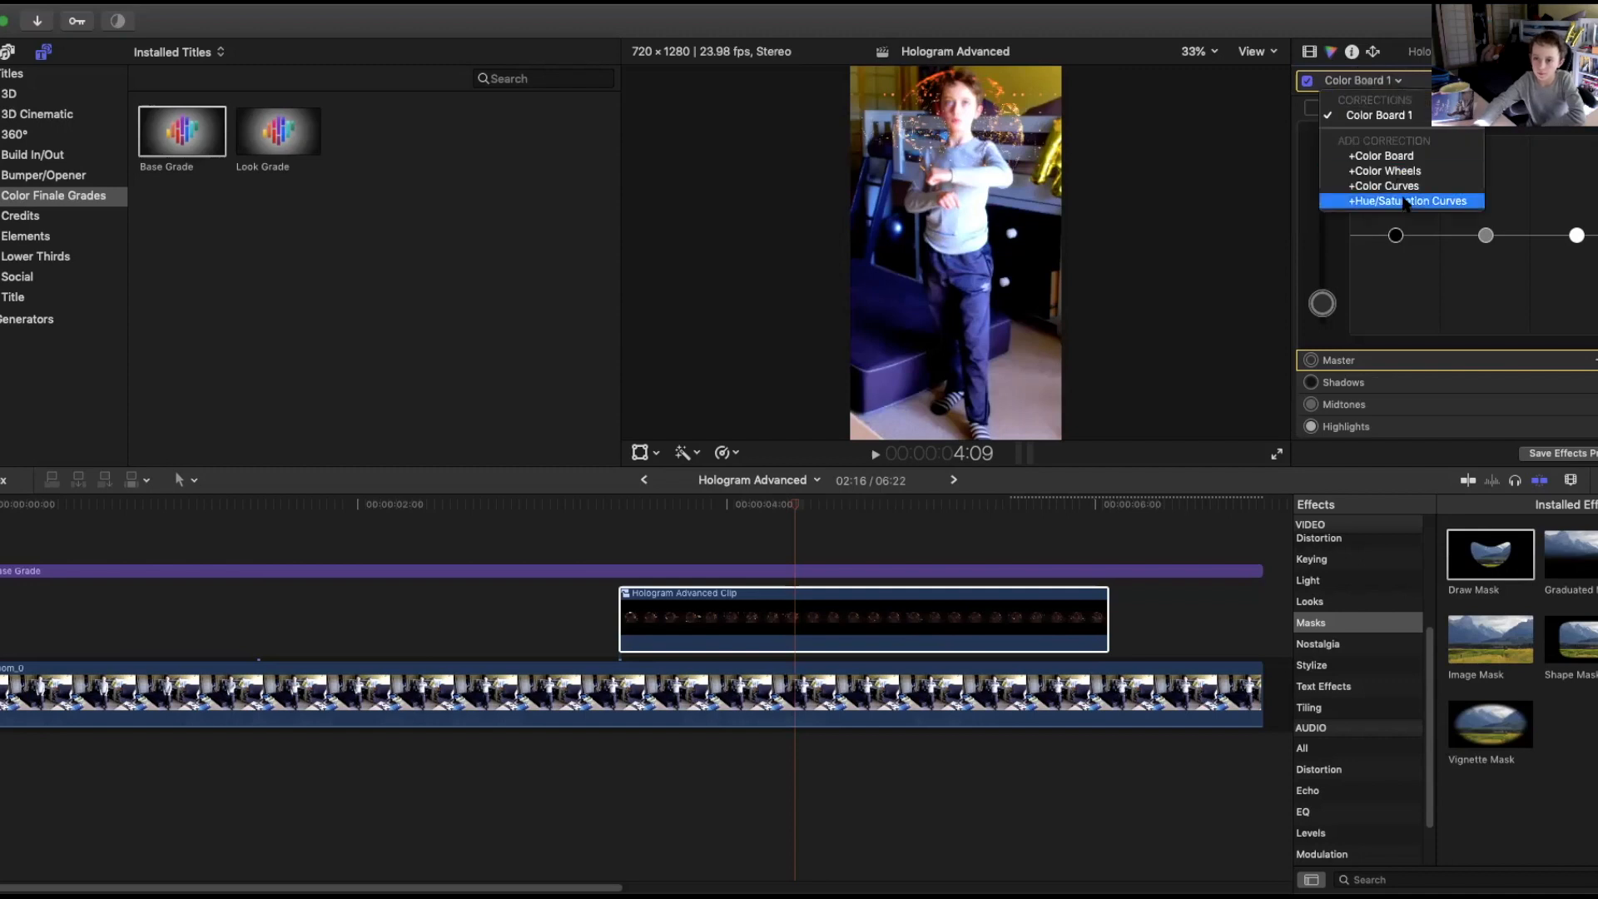
left_click(1430, 185)
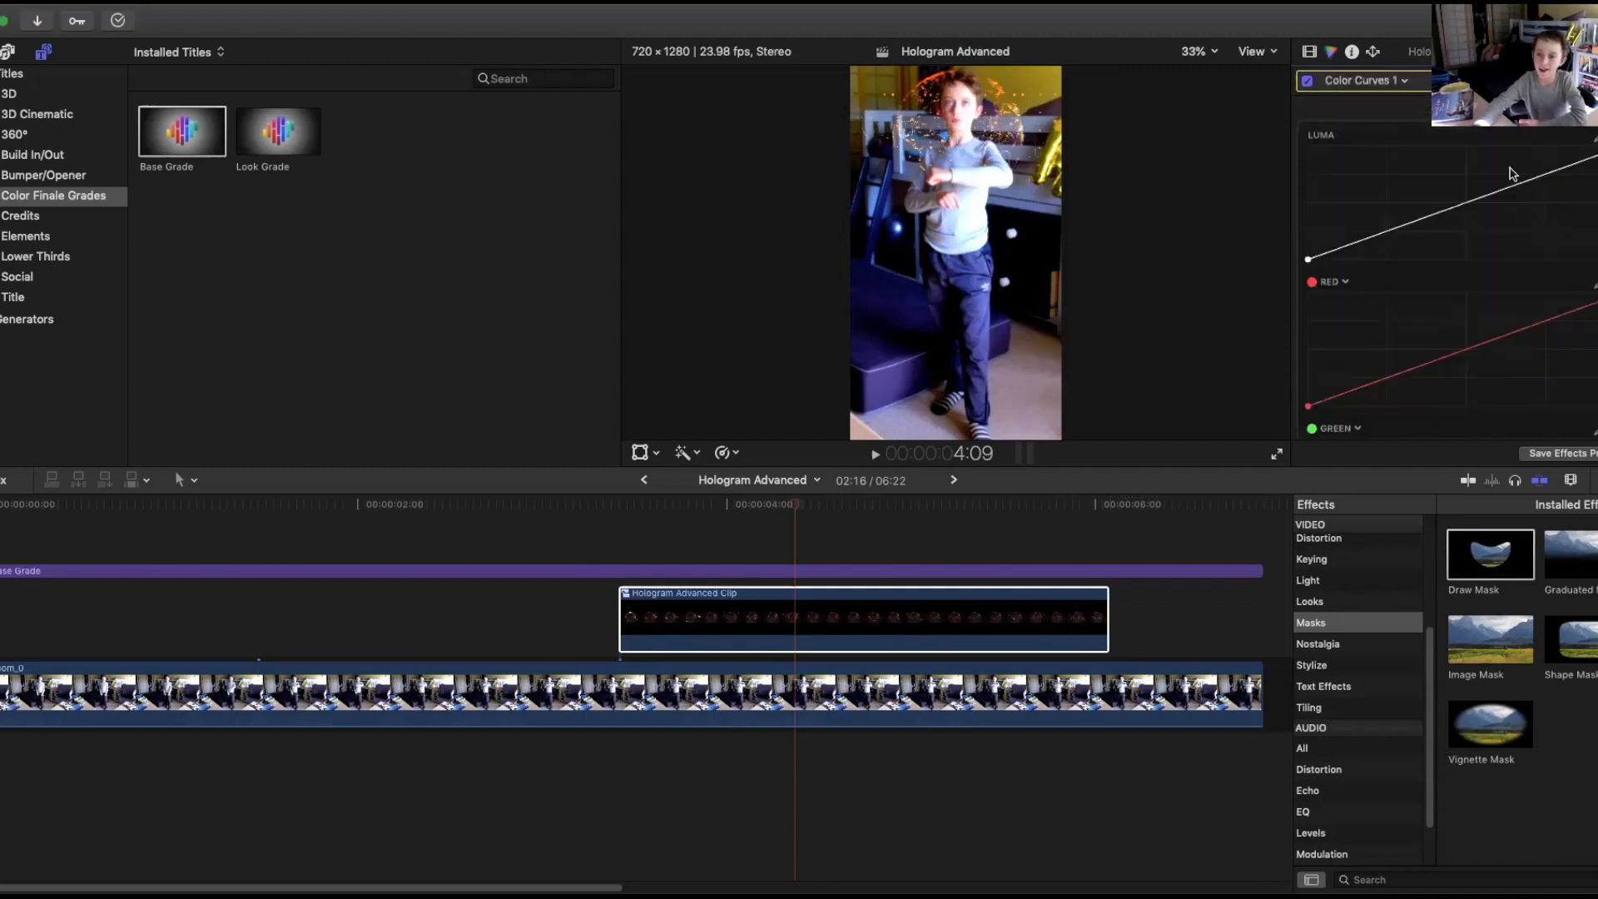
left_click_drag(1520, 178, 1505, 175)
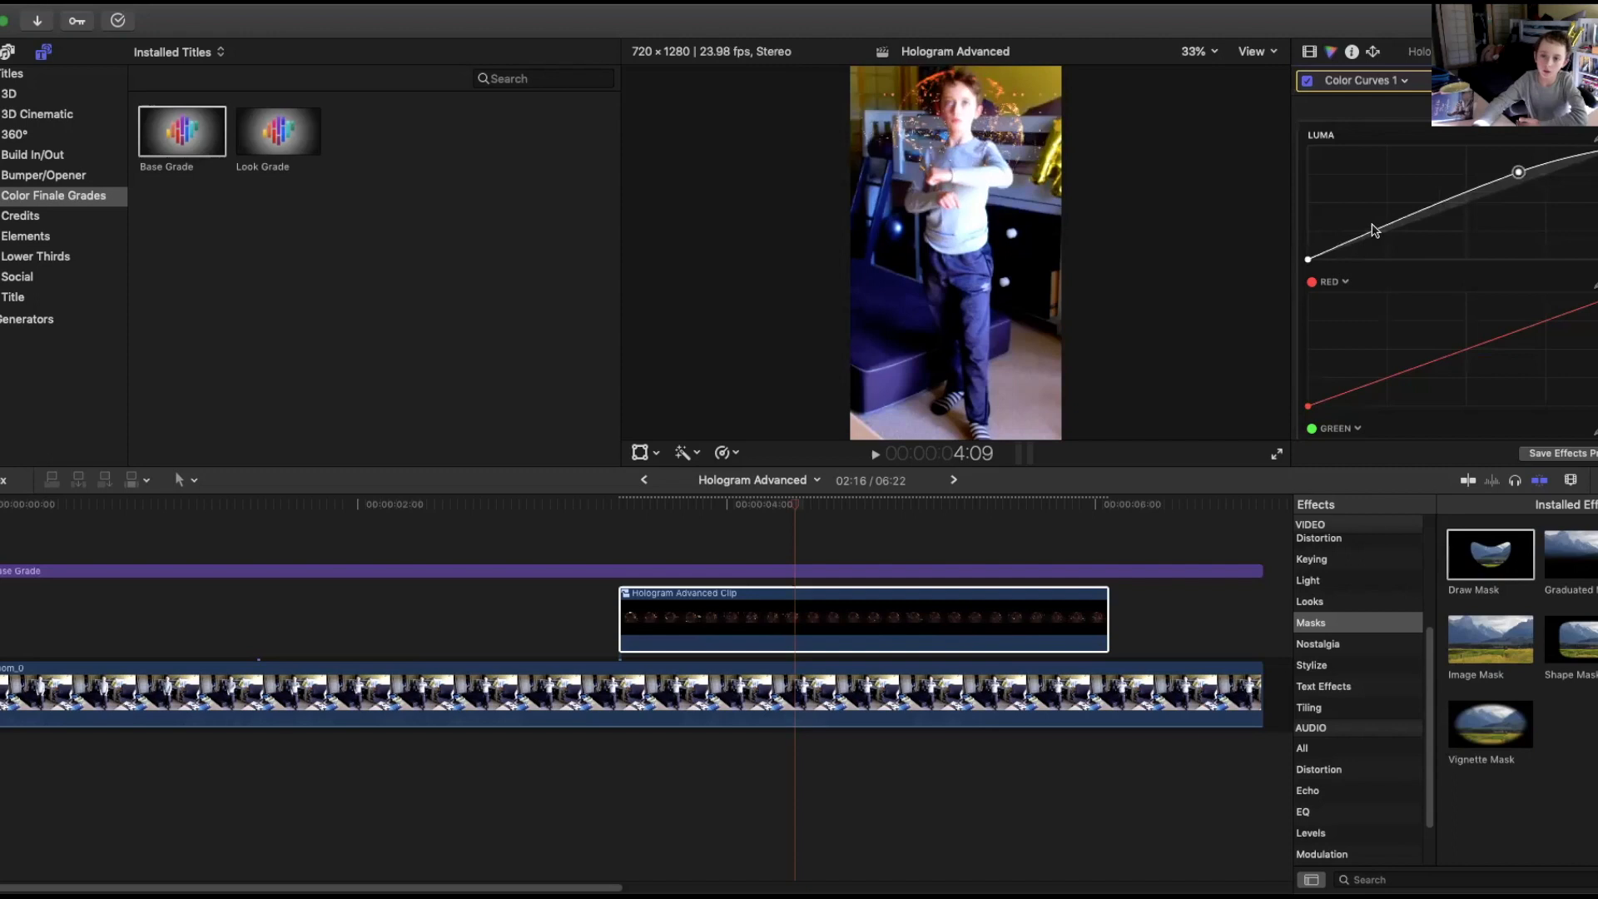
left_click_drag(1402, 220, 1406, 233)
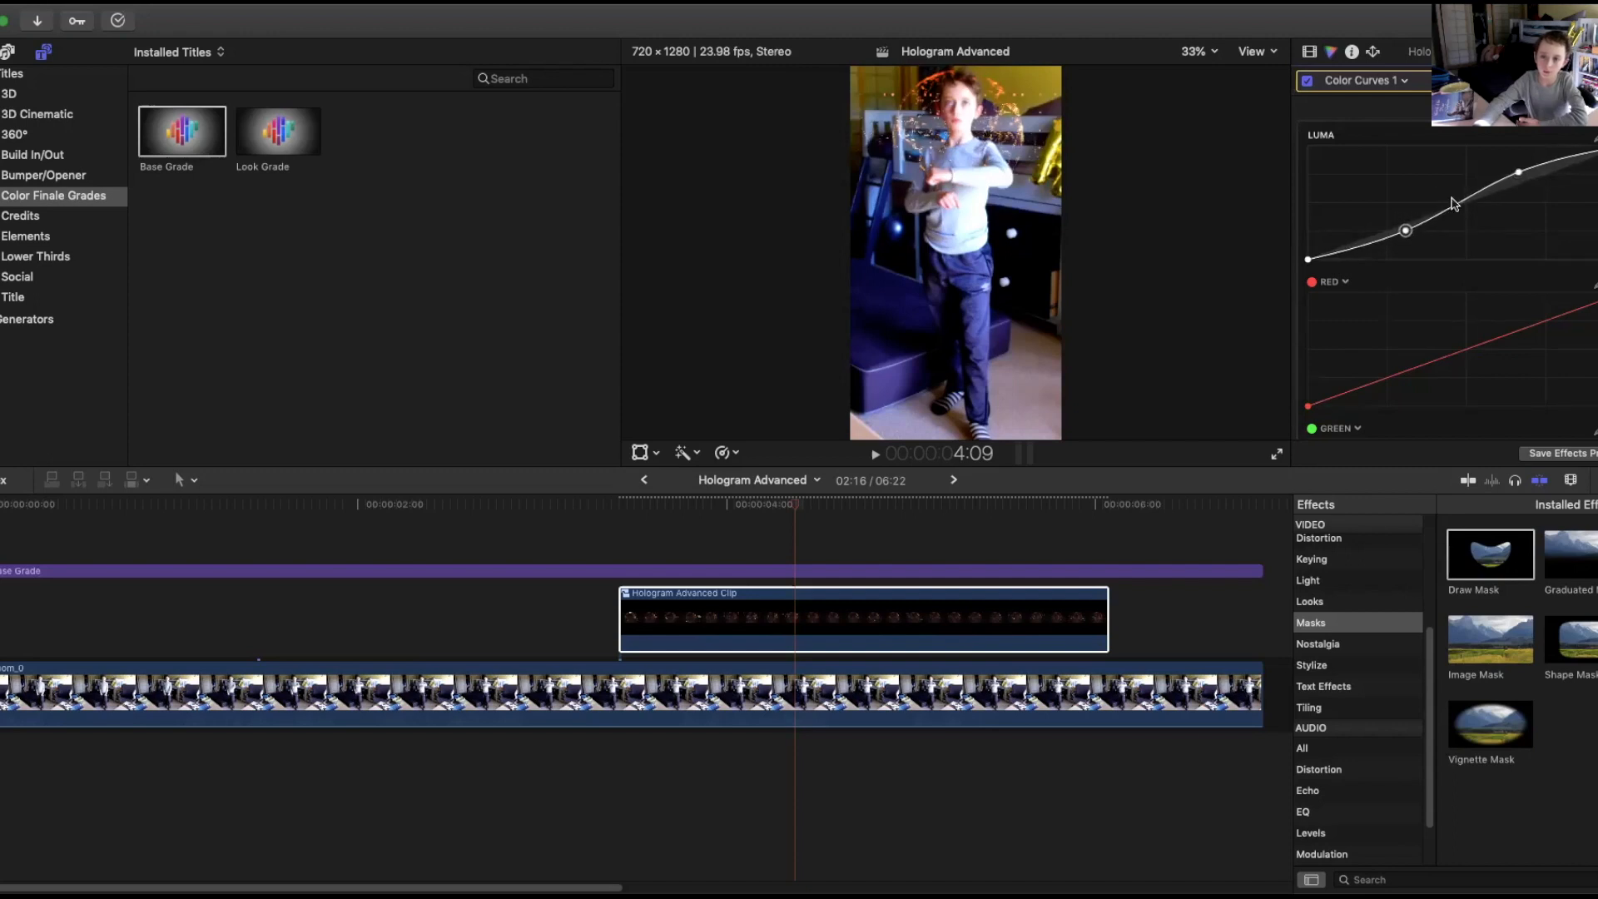
At 5:05, search the effects for "letter" and apply Letterbox to the Base Grade adjustment layer.
left_click(710, 506)
left_click_drag(686, 510, 621, 414)
left_click_drag(626, 502, 951, 515)
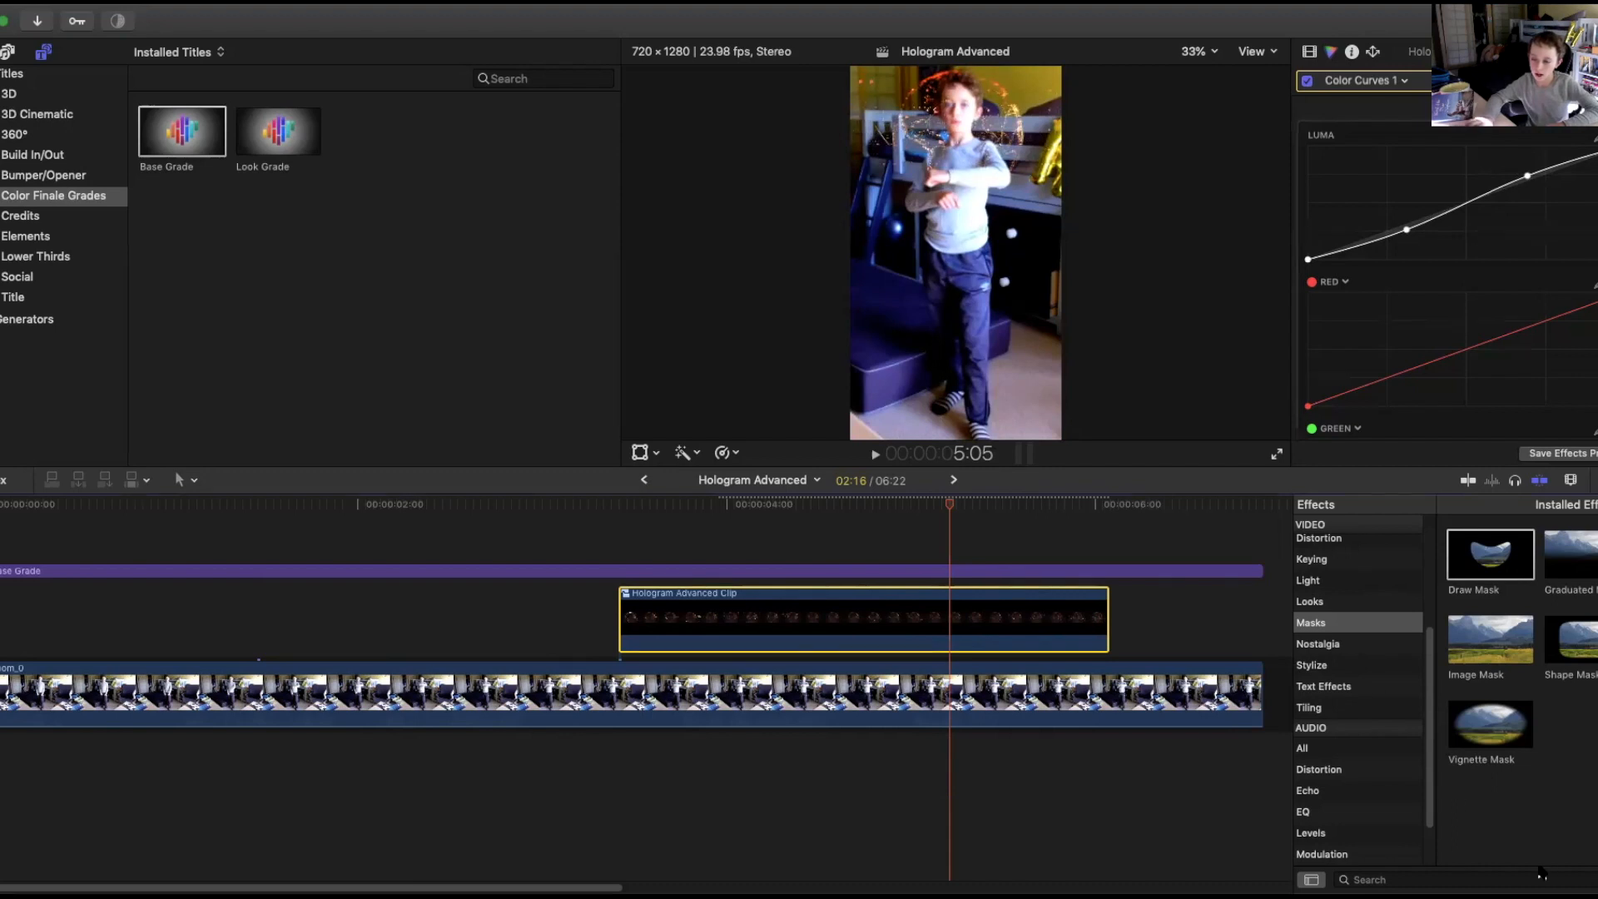
left_click(1356, 879)
type("letter")
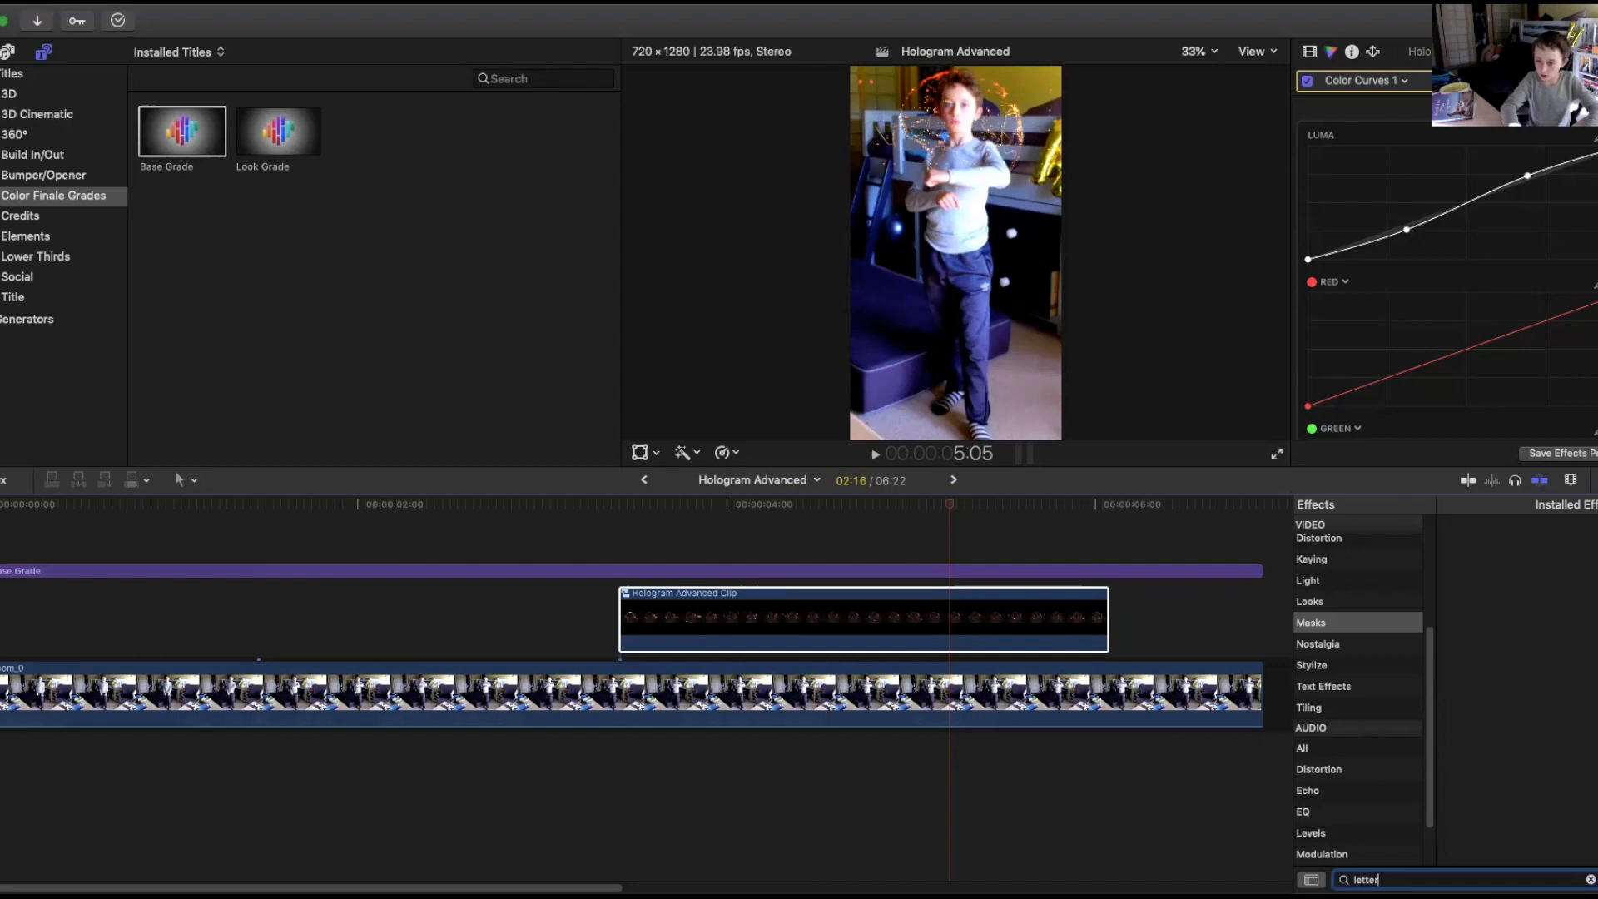
scroll(1407, 621, "up", 5)
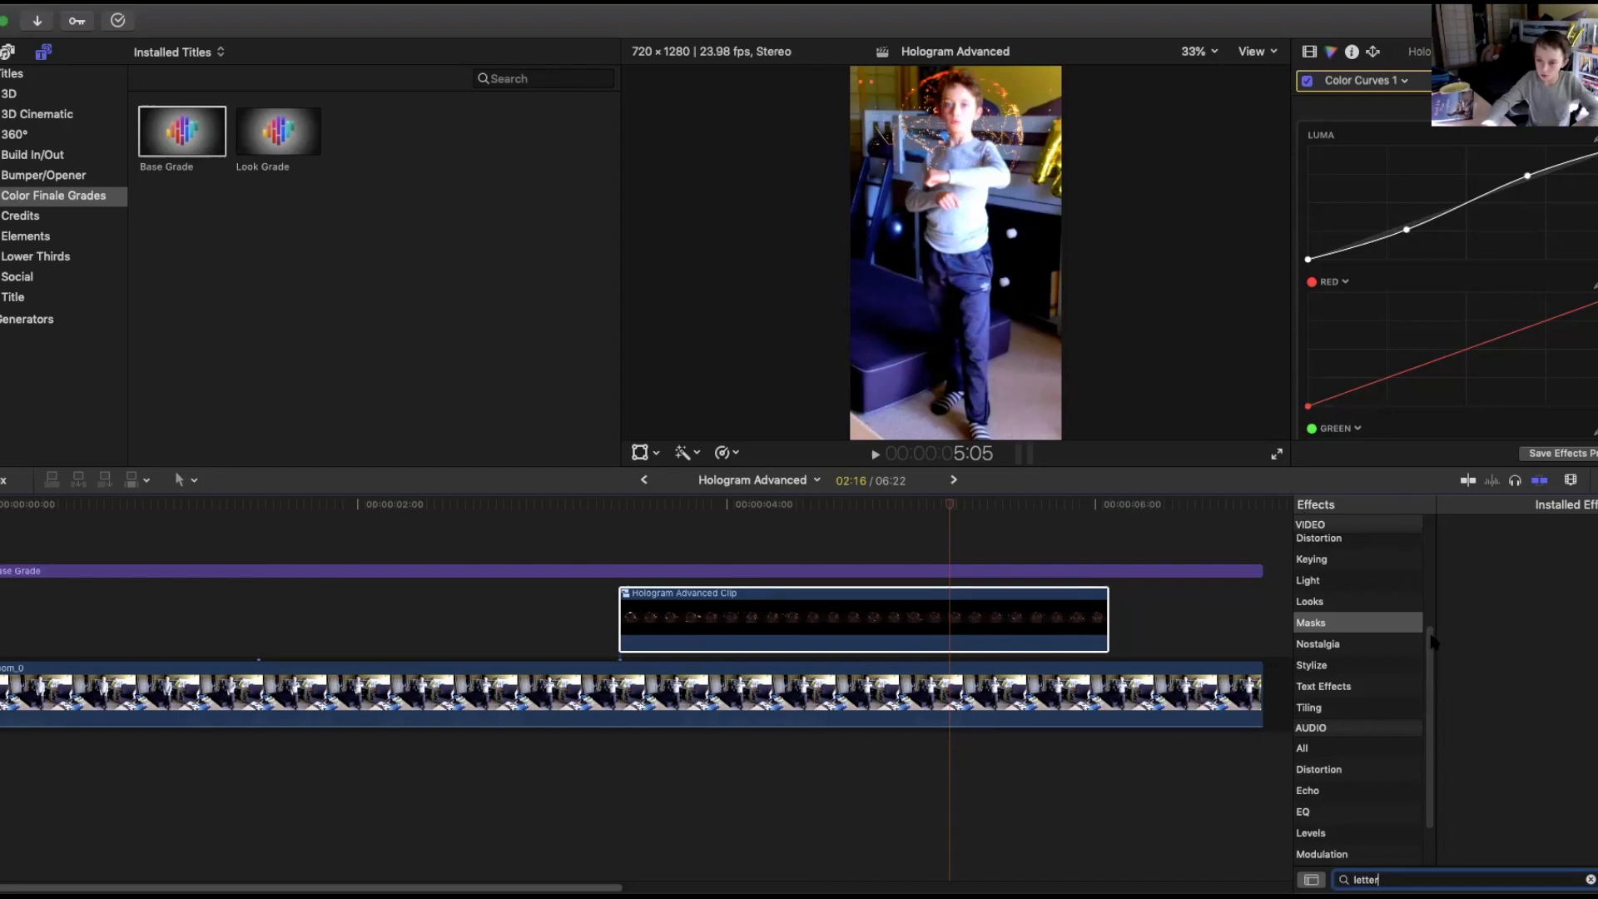
left_click(1397, 529)
left_click_drag(1469, 566, 963, 595)
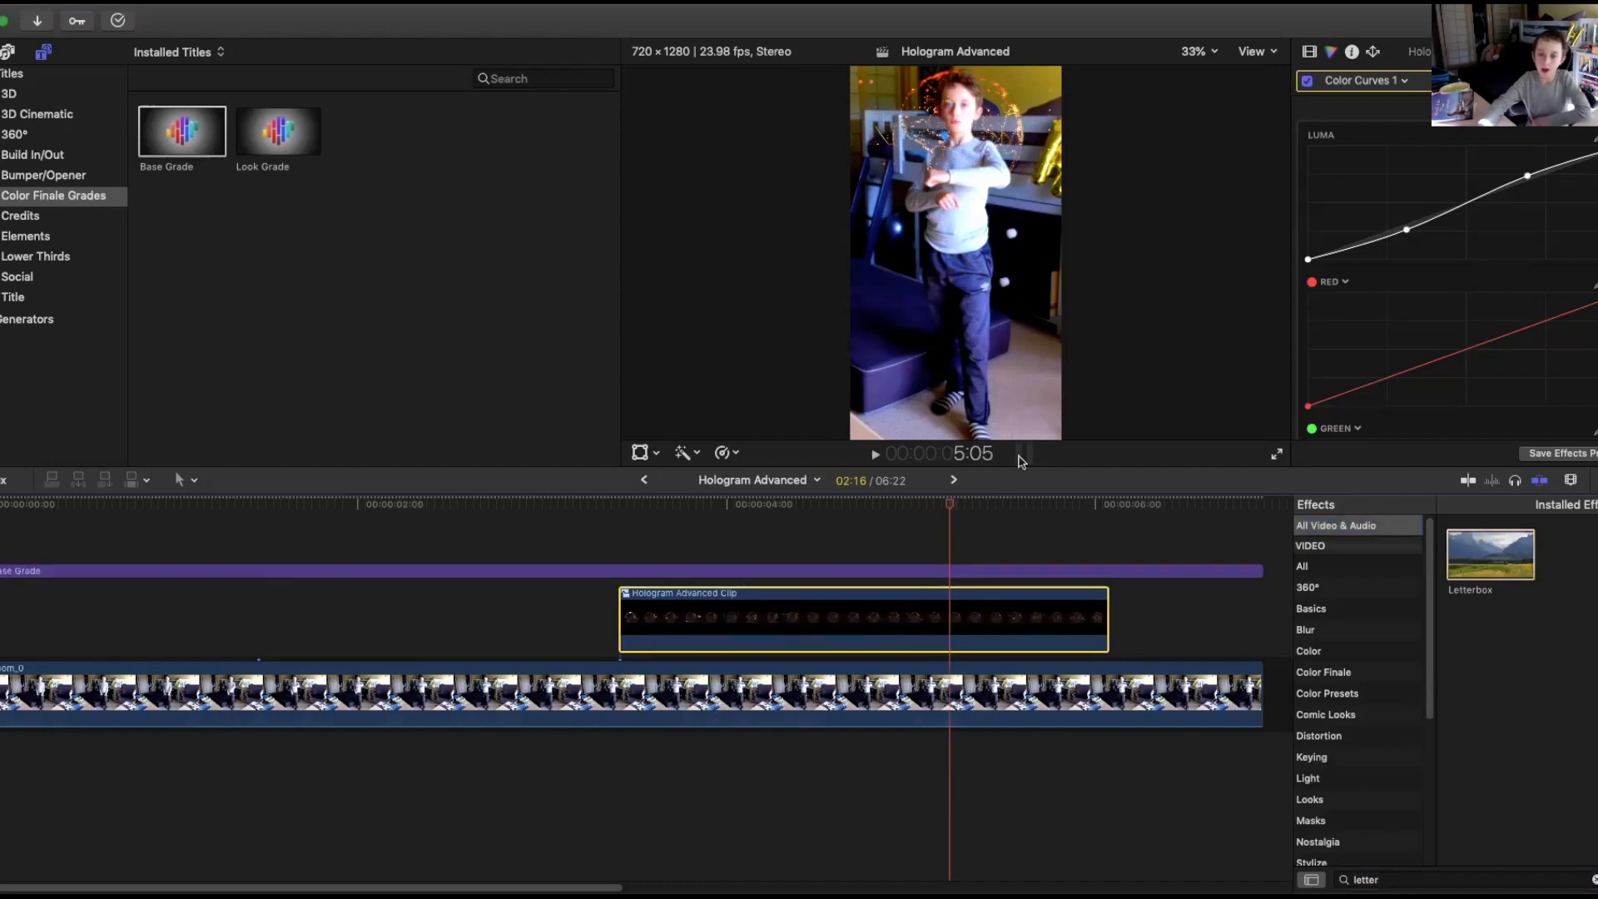
left_click(1047, 571)
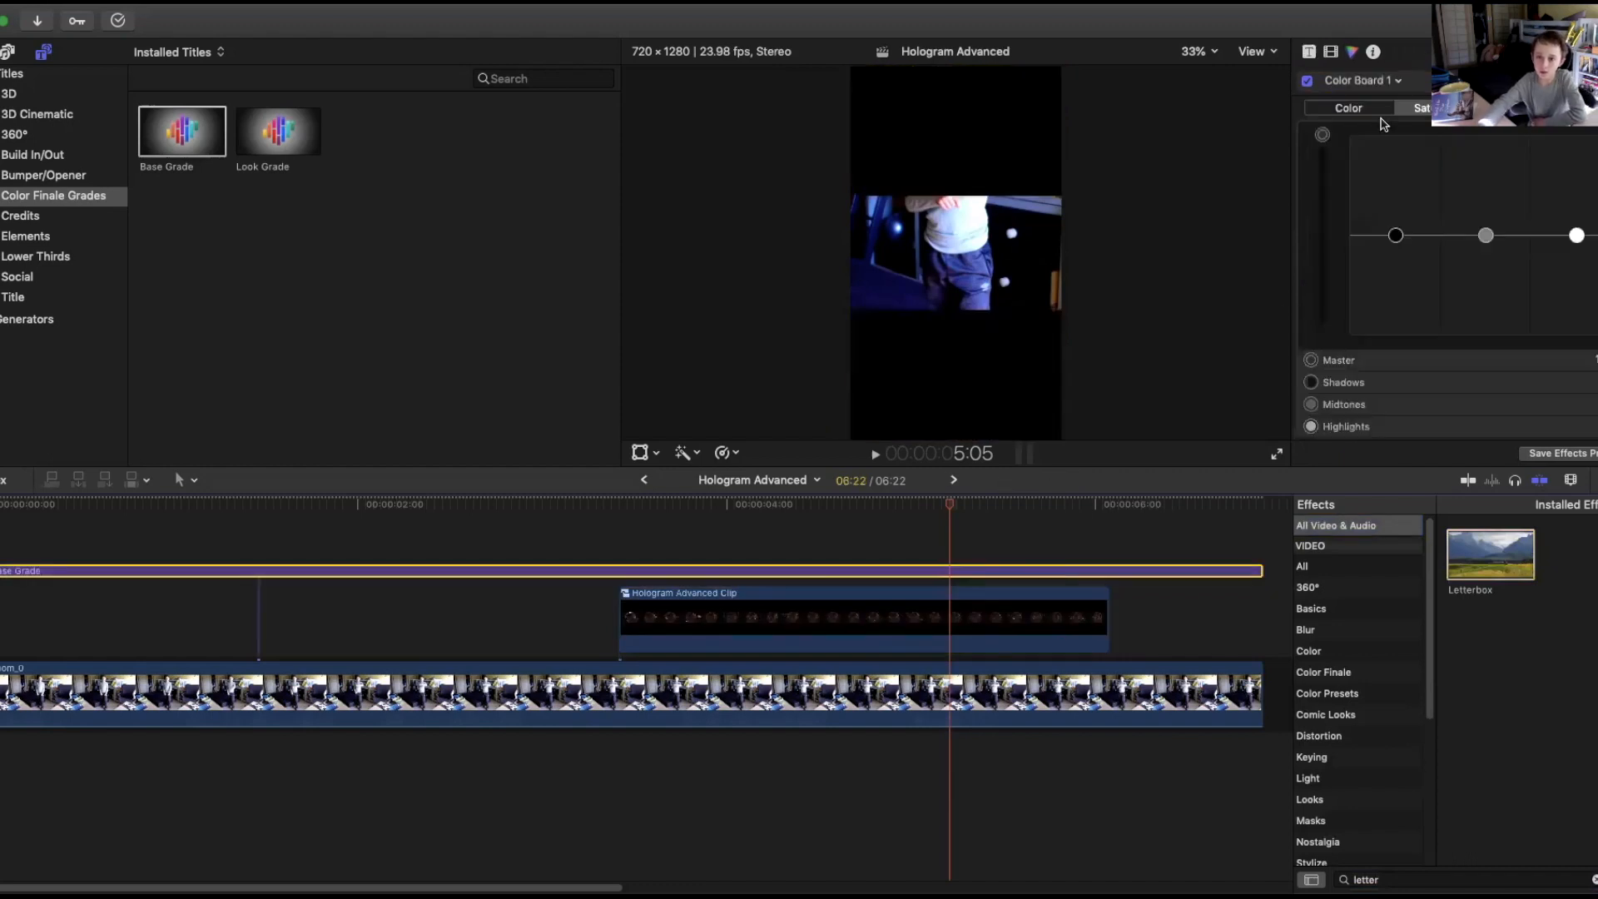
Open the Letterbox settings and set its aspect ratio to 3.00:1.
left_click(1309, 53)
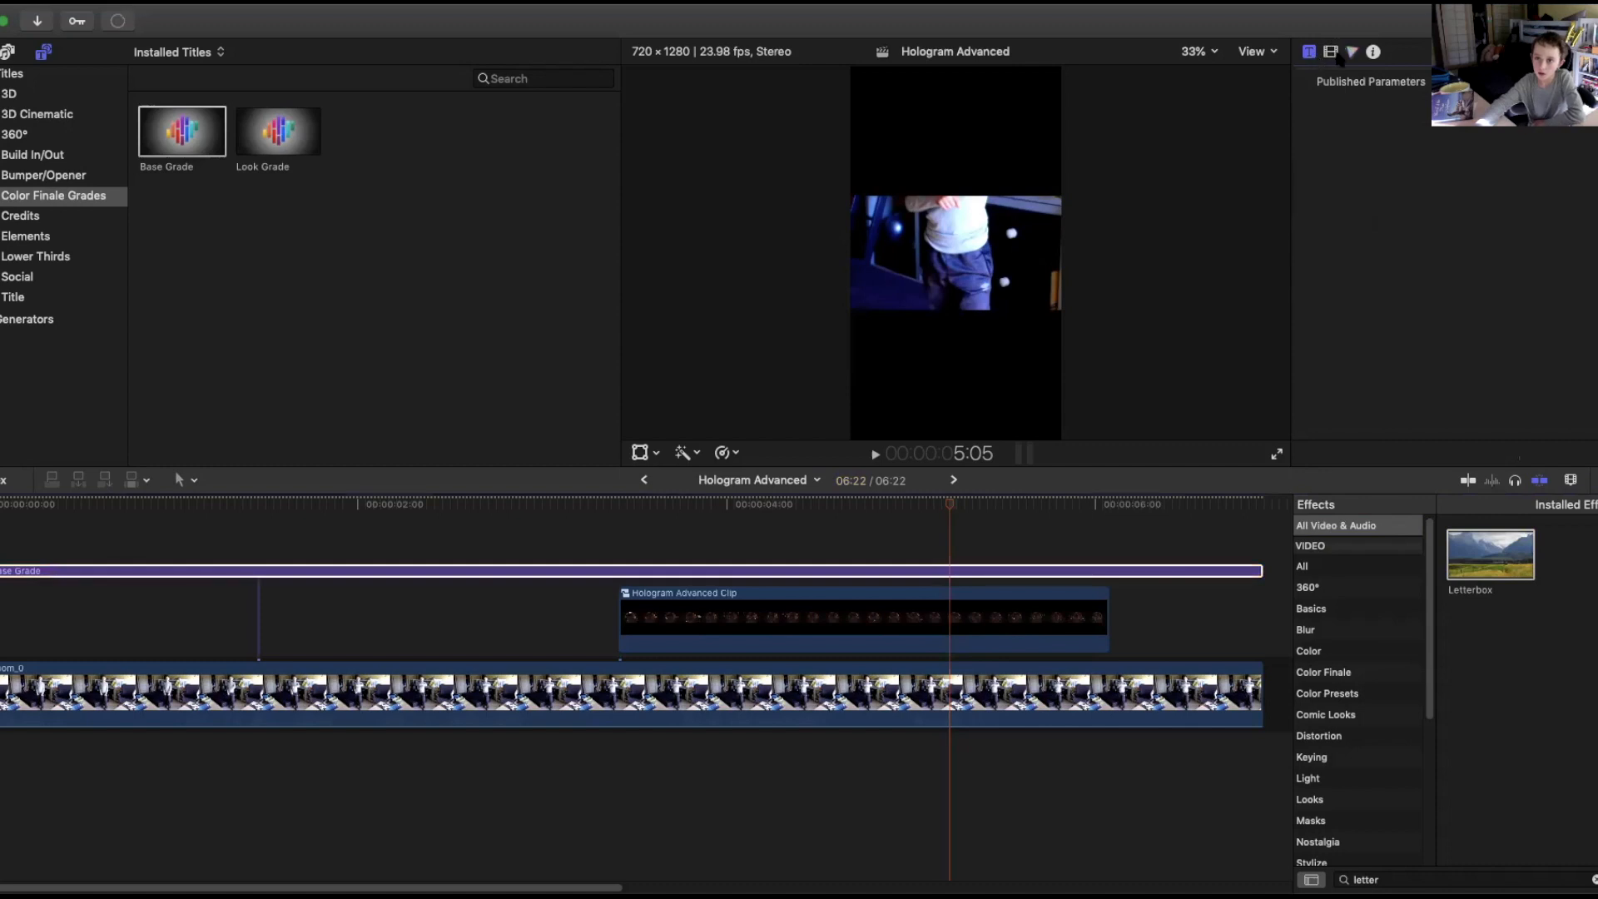
left_click(1331, 53)
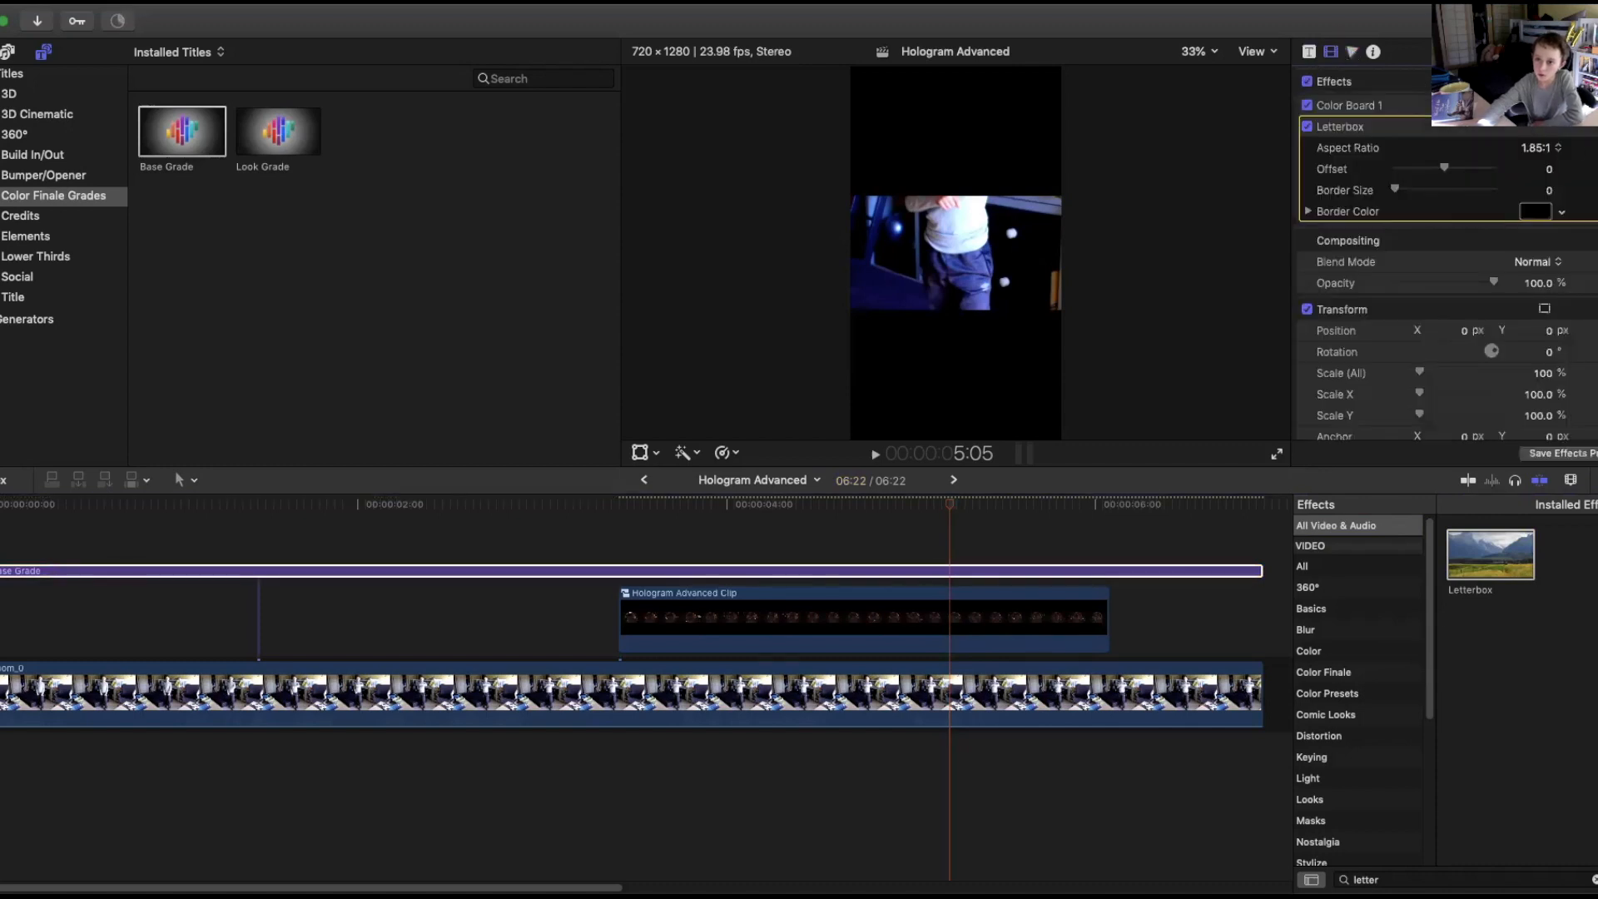
left_click(1538, 148)
left_click(1538, 135)
left_click(1540, 149)
left_click(1538, 134)
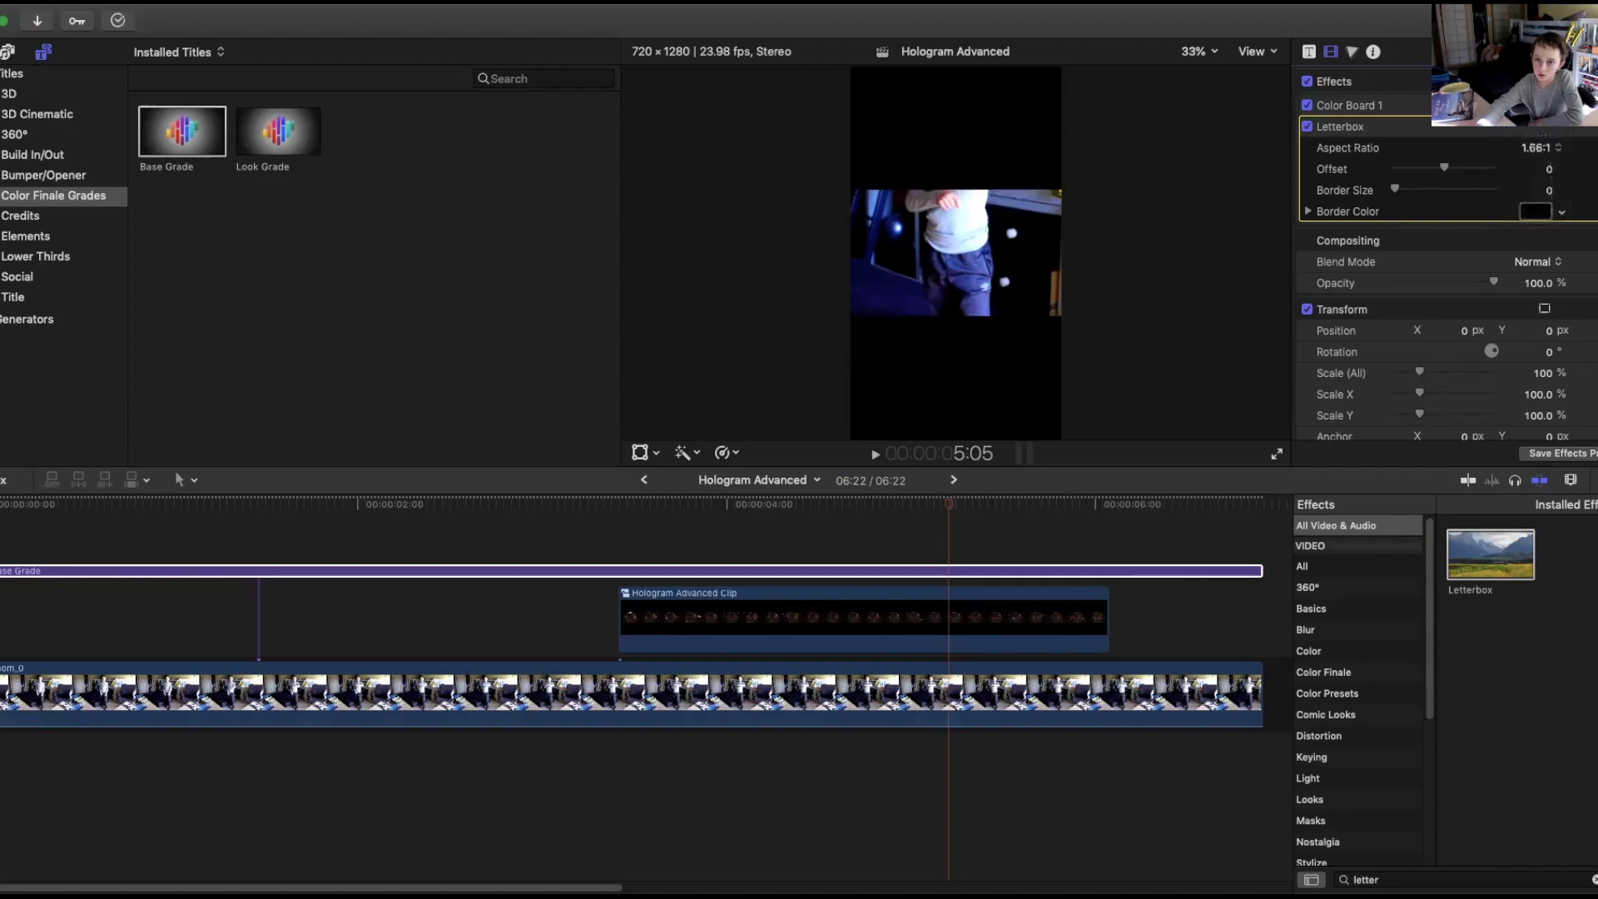
left_click(1544, 165)
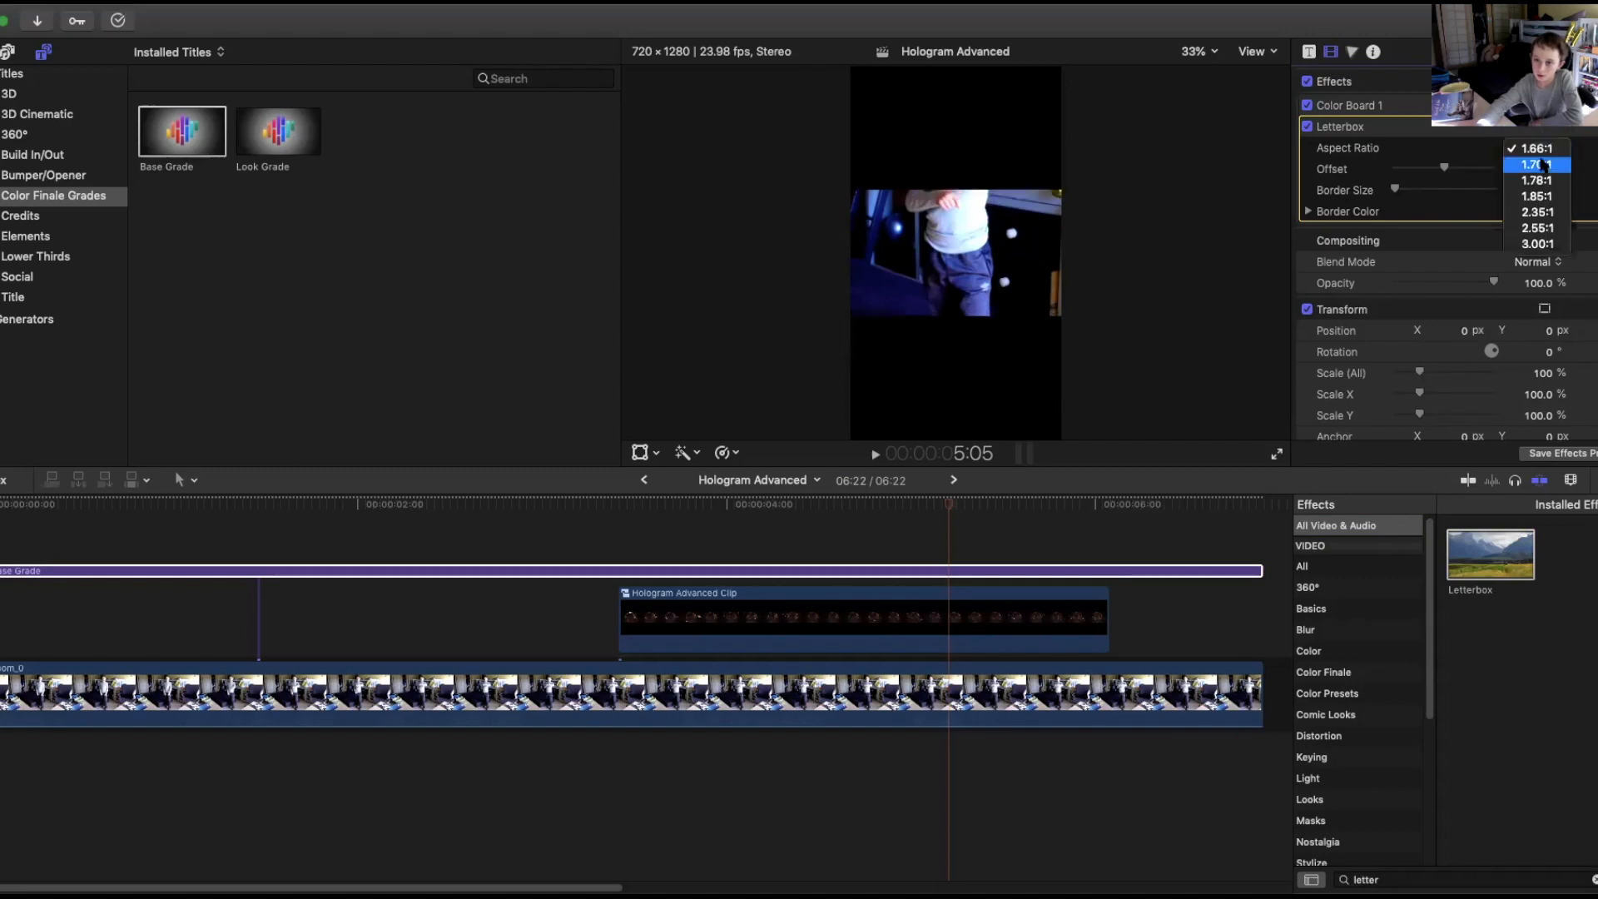
left_click(1555, 238)
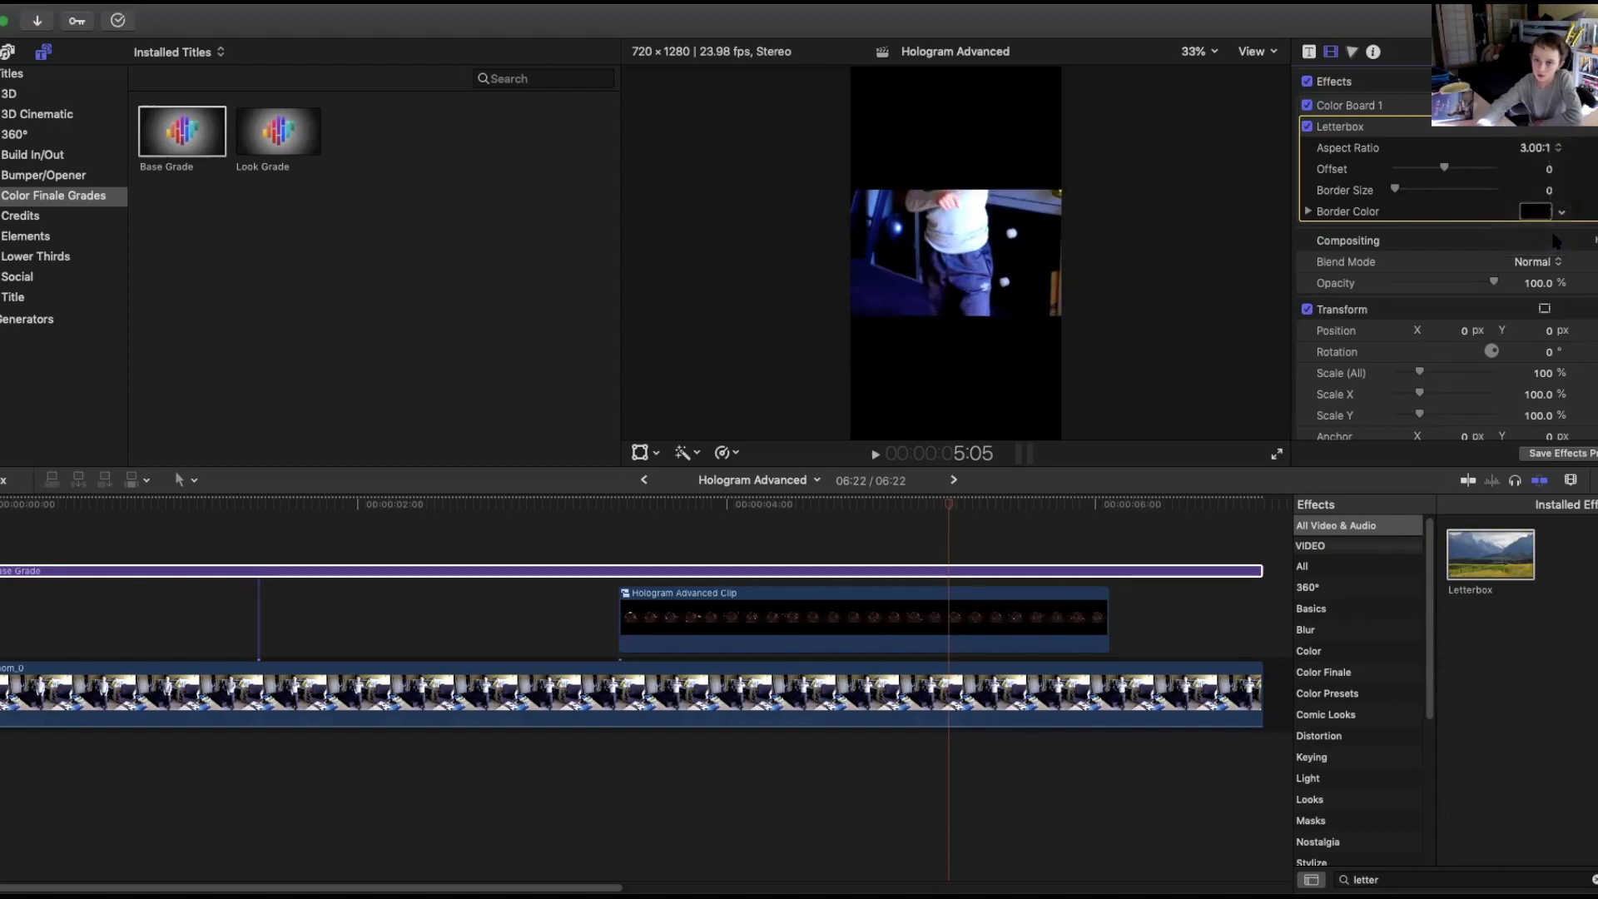
Set the Letterbox aspect ratio back to 1.66:1 and switch the Letterbox effect off.
left_click(1540, 150)
left_click(1544, 130)
left_click(1556, 152)
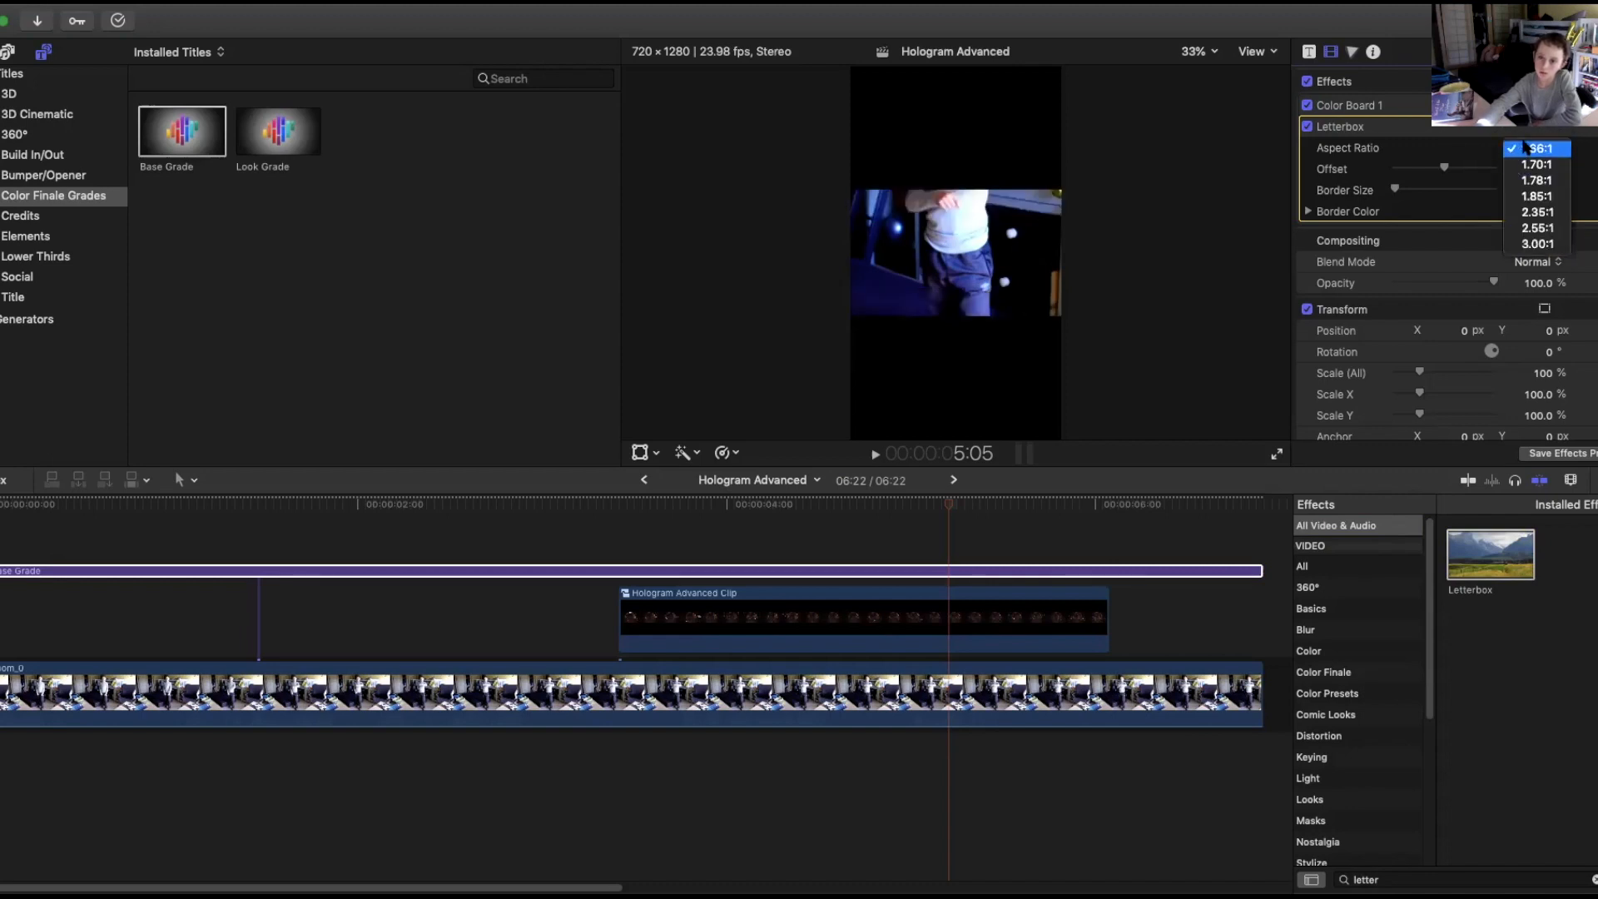
left_click(1309, 128)
left_click(1366, 609)
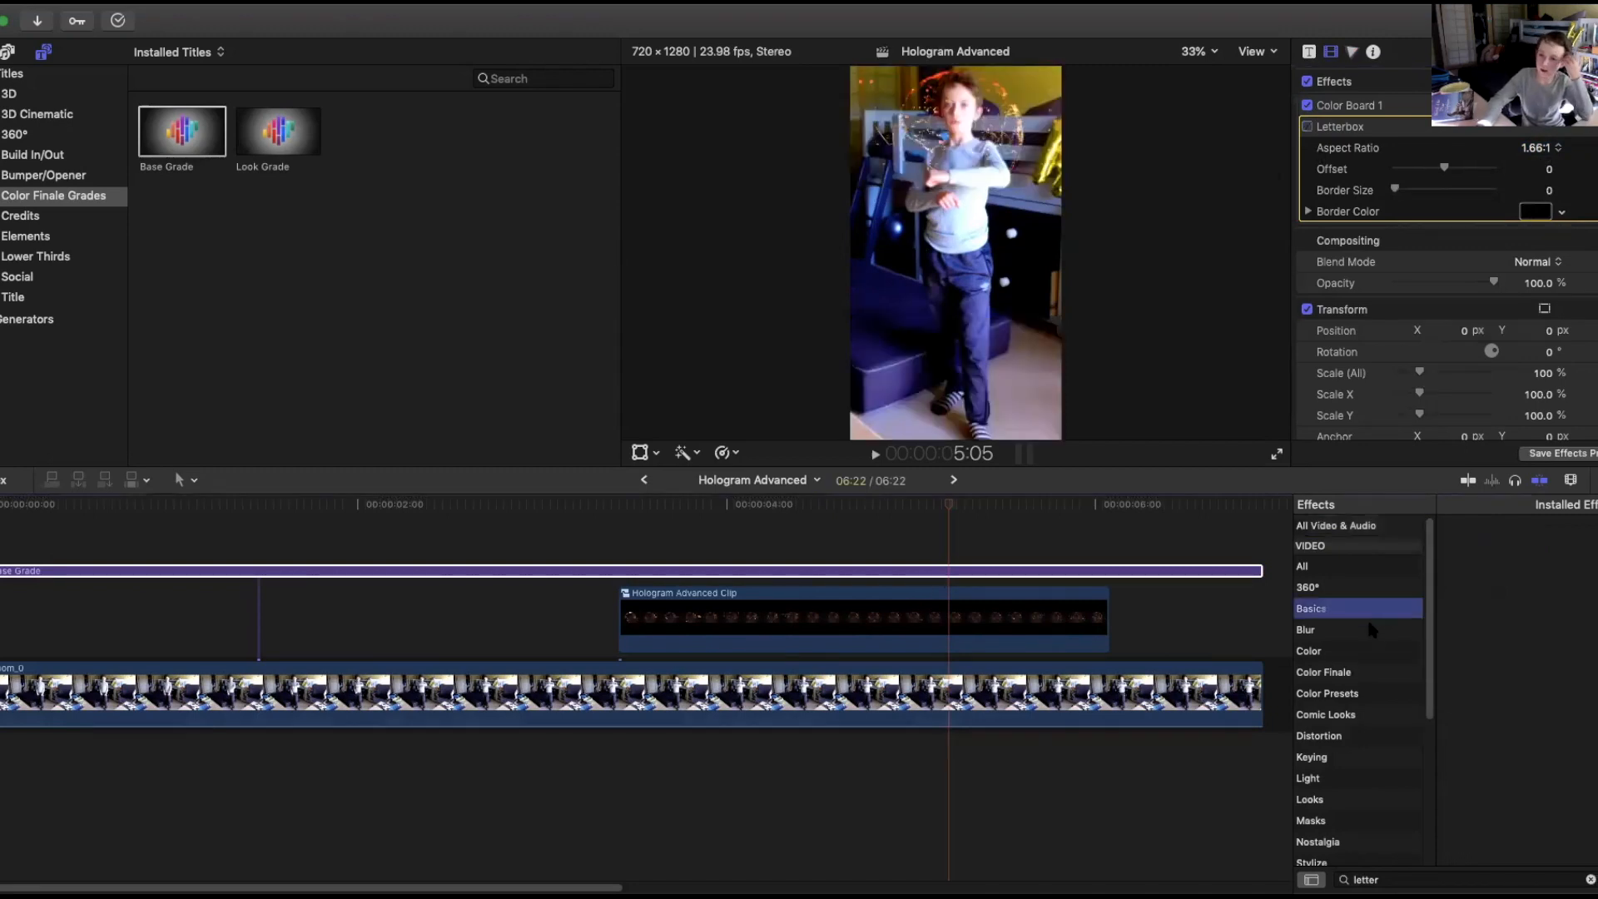
left_click(1372, 631)
left_click(1384, 673)
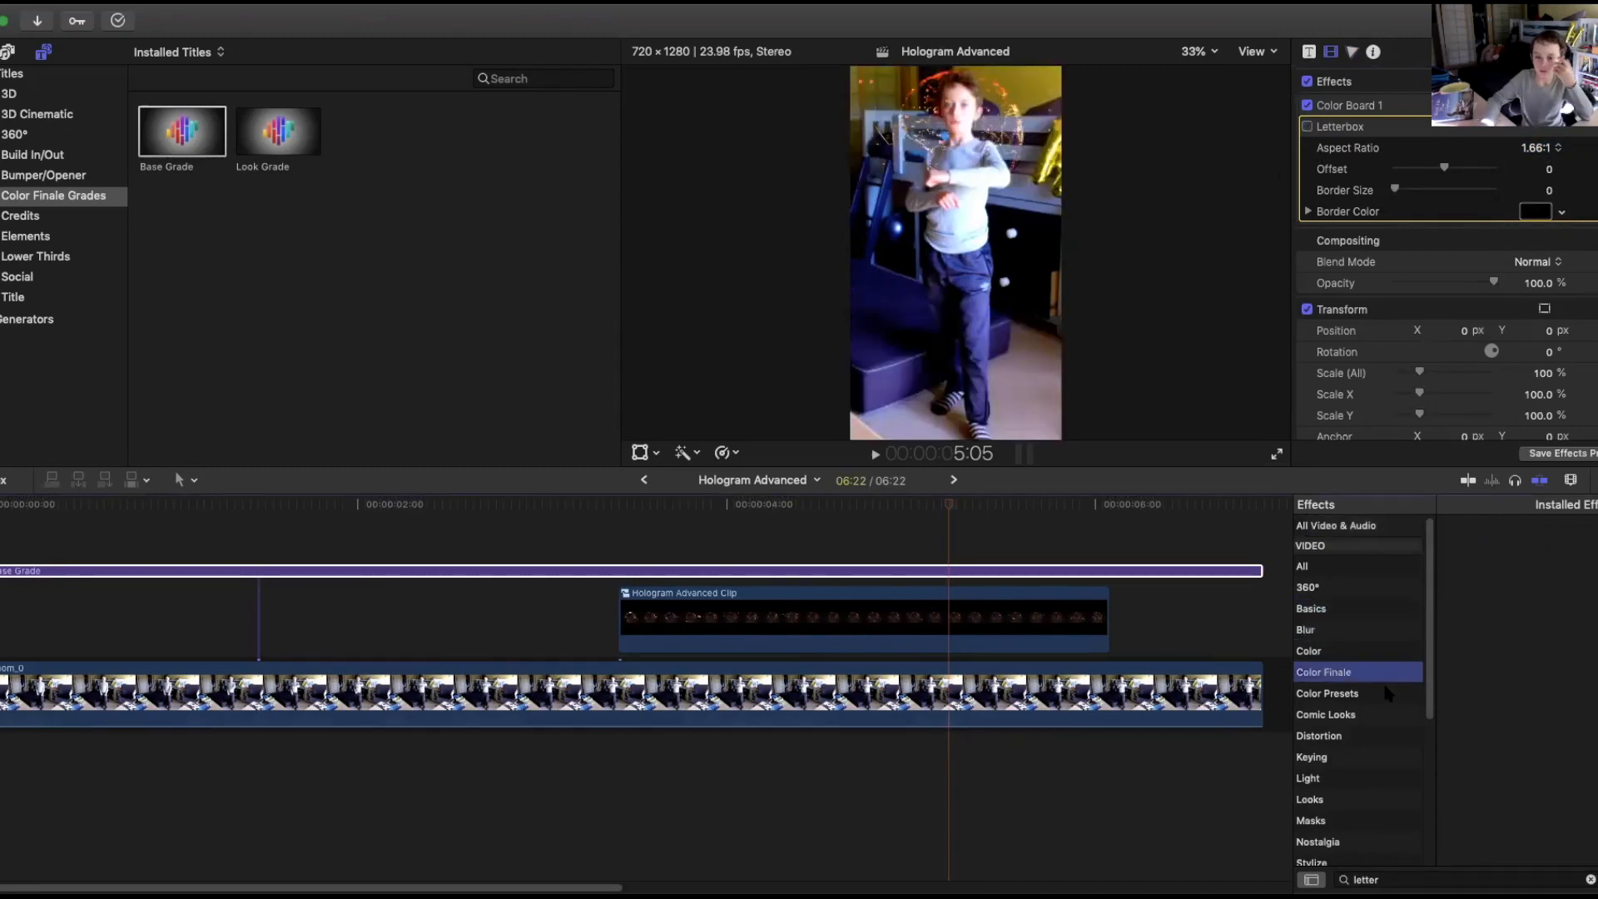
left_click(1387, 694)
left_click(1377, 713)
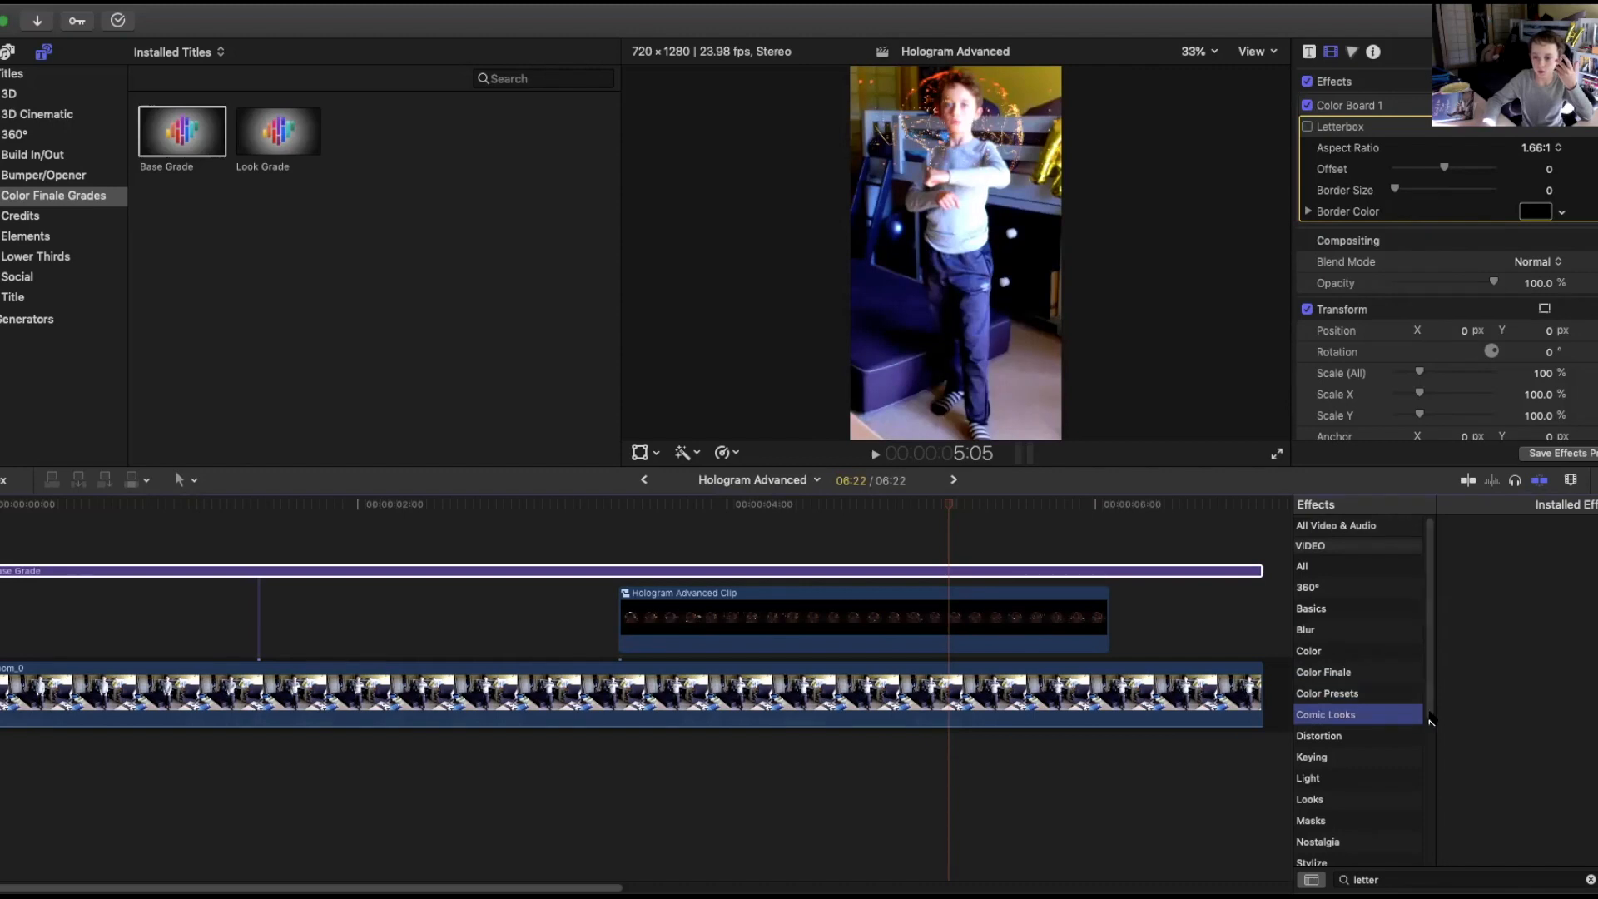
Browse the effect categories and apply the Nostalgia effect Security to the Base Grade adjustment layer.
scroll(1365, 707, "down", 3)
left_click(1351, 698)
left_click(1342, 708)
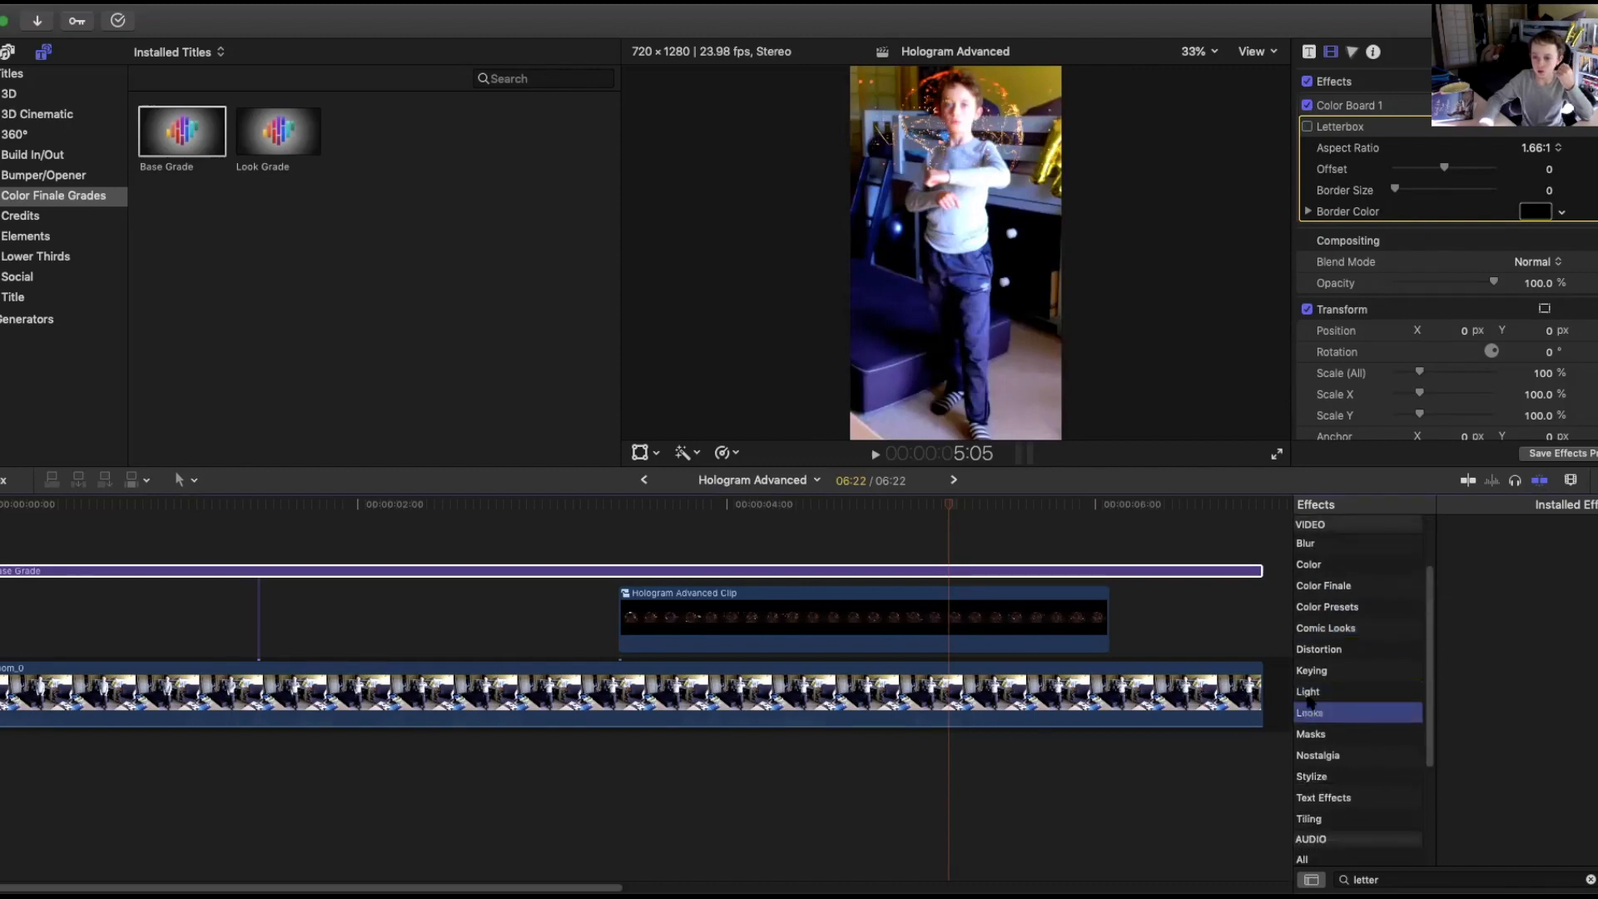
left_click(1590, 879)
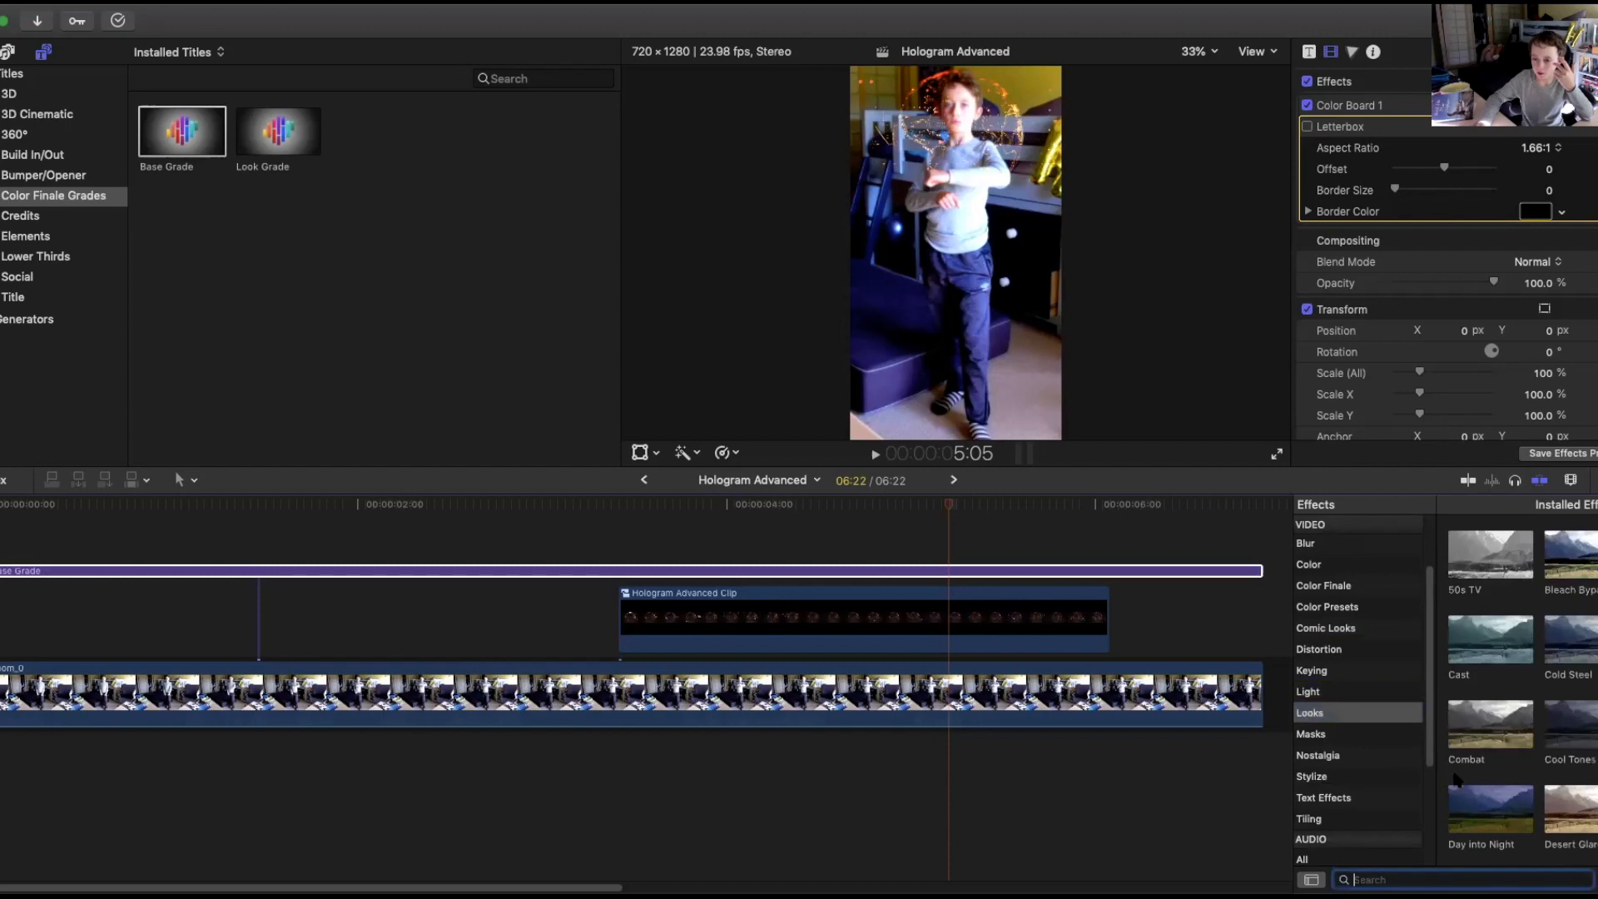
left_click(1332, 737)
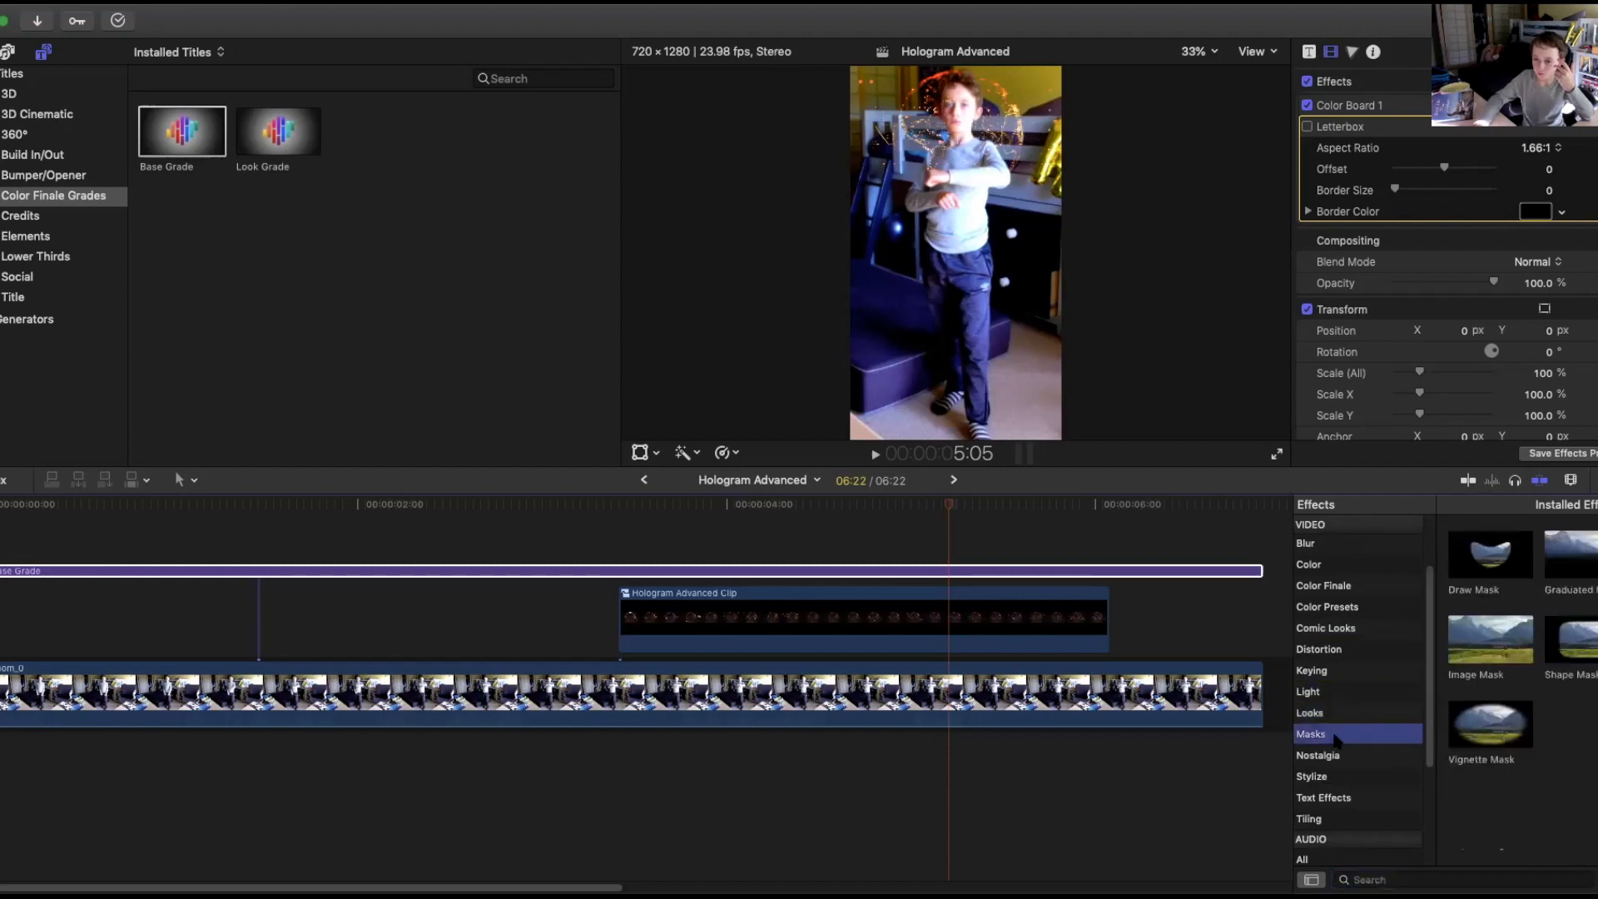
scroll(1433, 714, "down", 3)
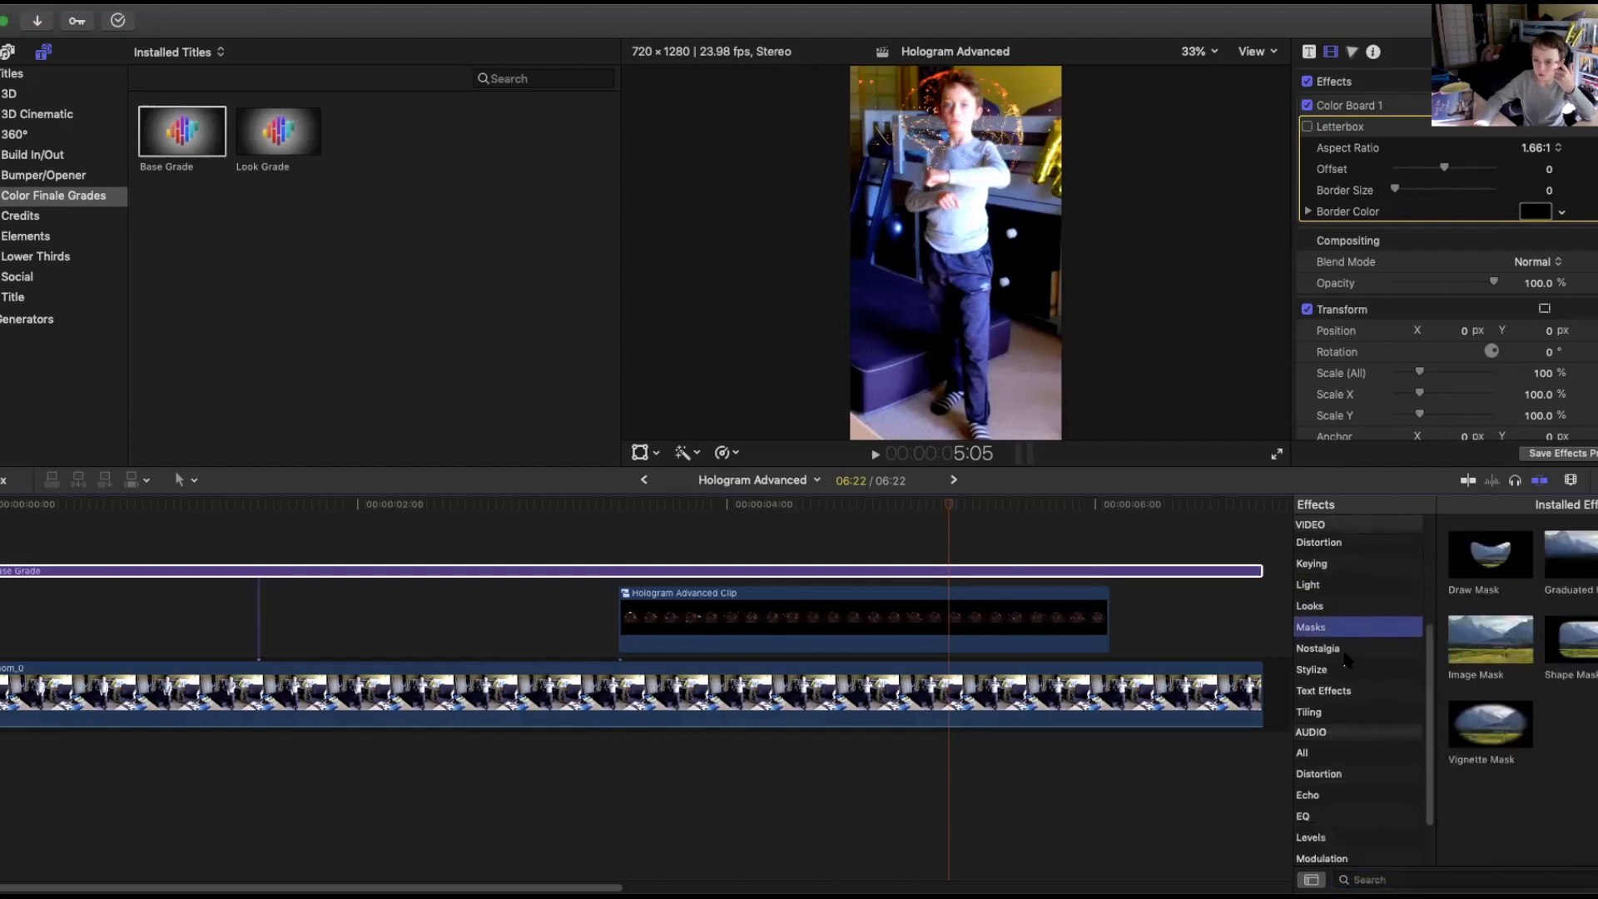
left_click(1346, 654)
left_click(1569, 554)
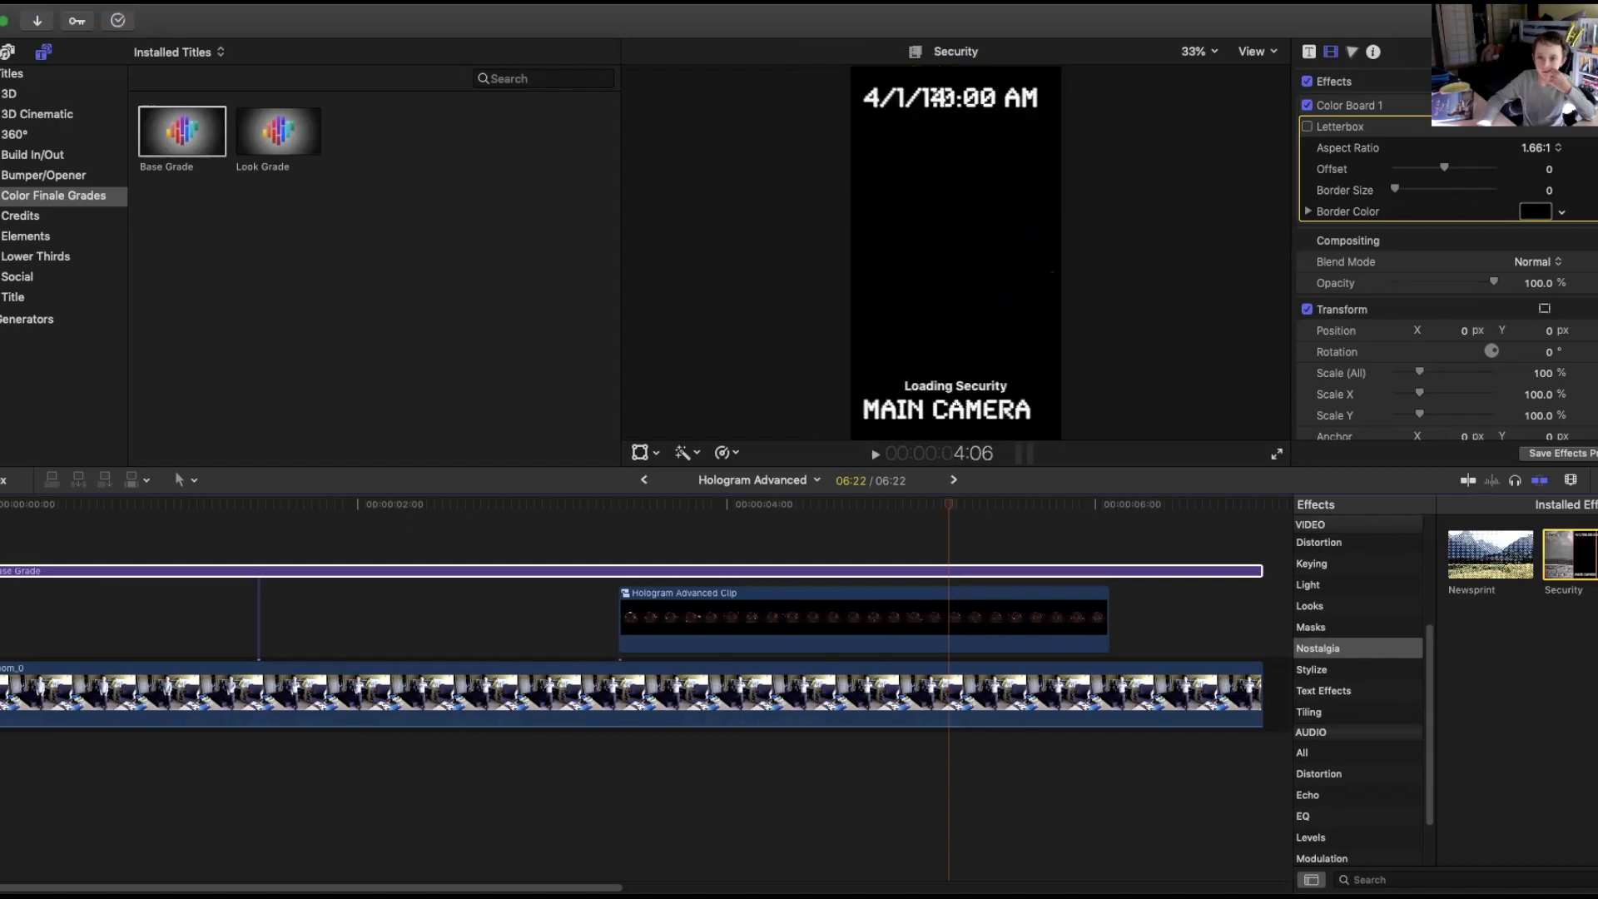
left_click_drag(1569, 553, 924, 518)
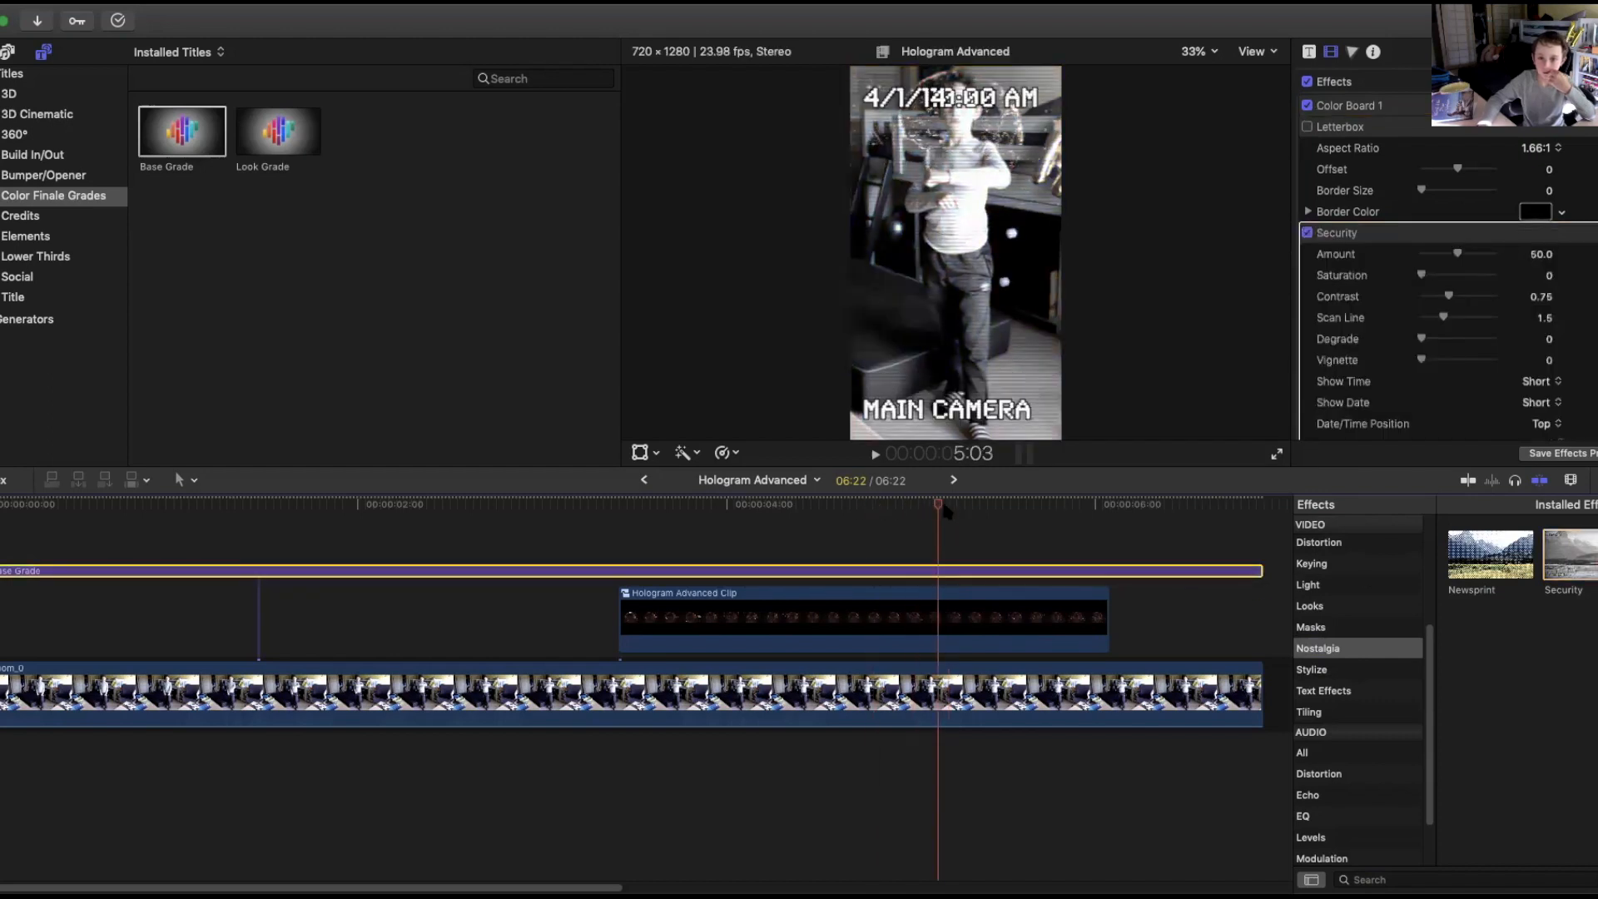
Switch off the Security effect on the adjustment layer.
left_click(987, 506)
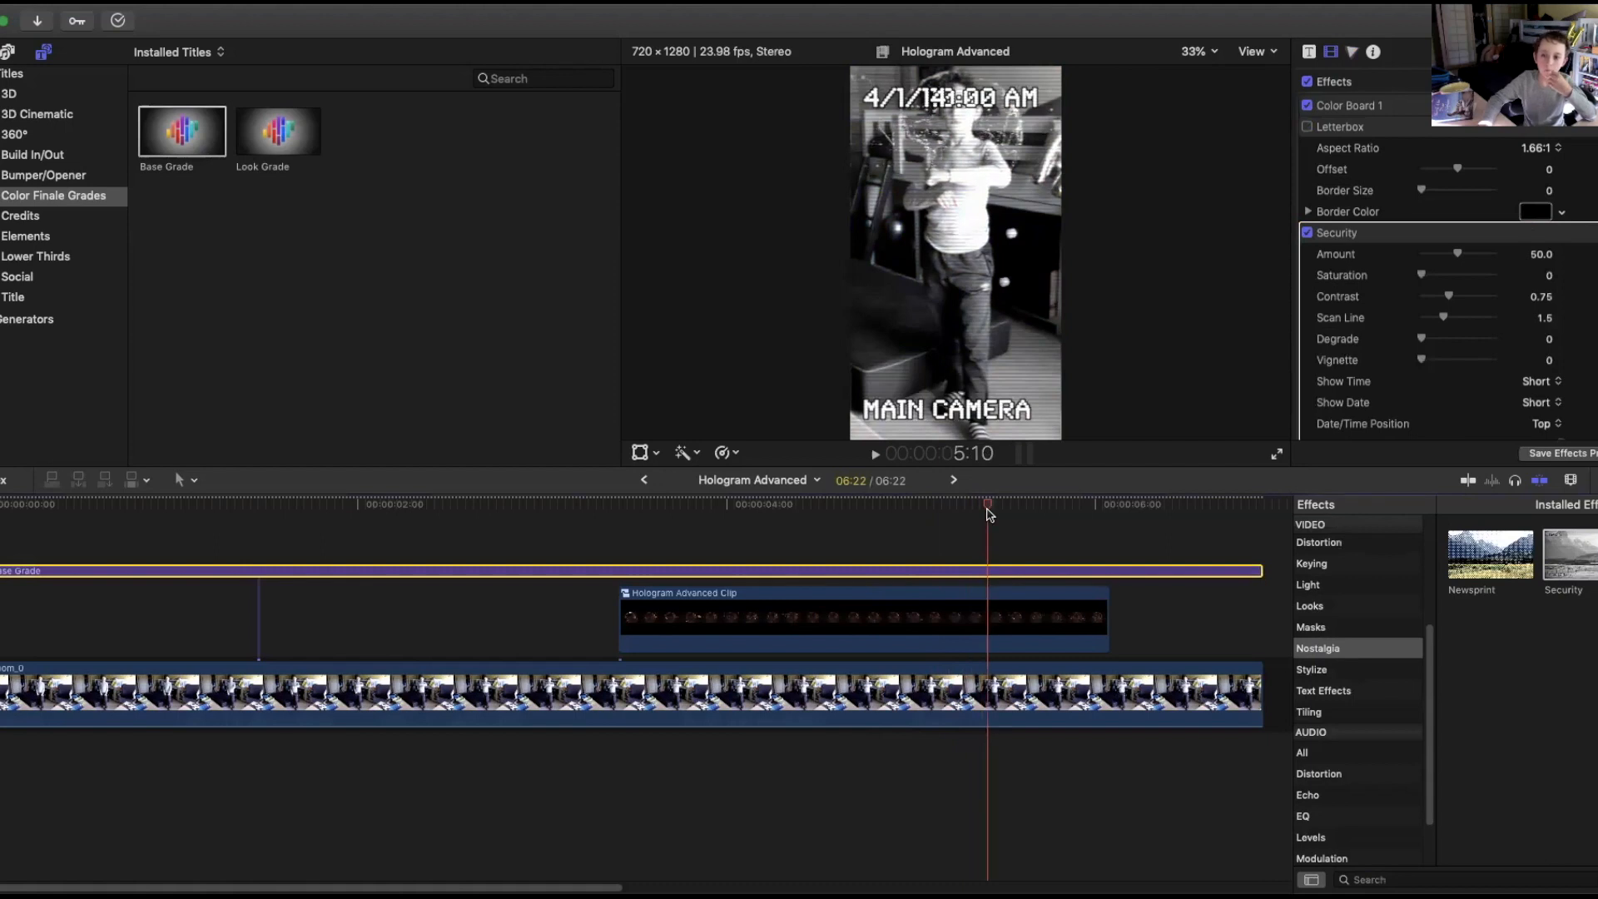
left_click(1307, 233)
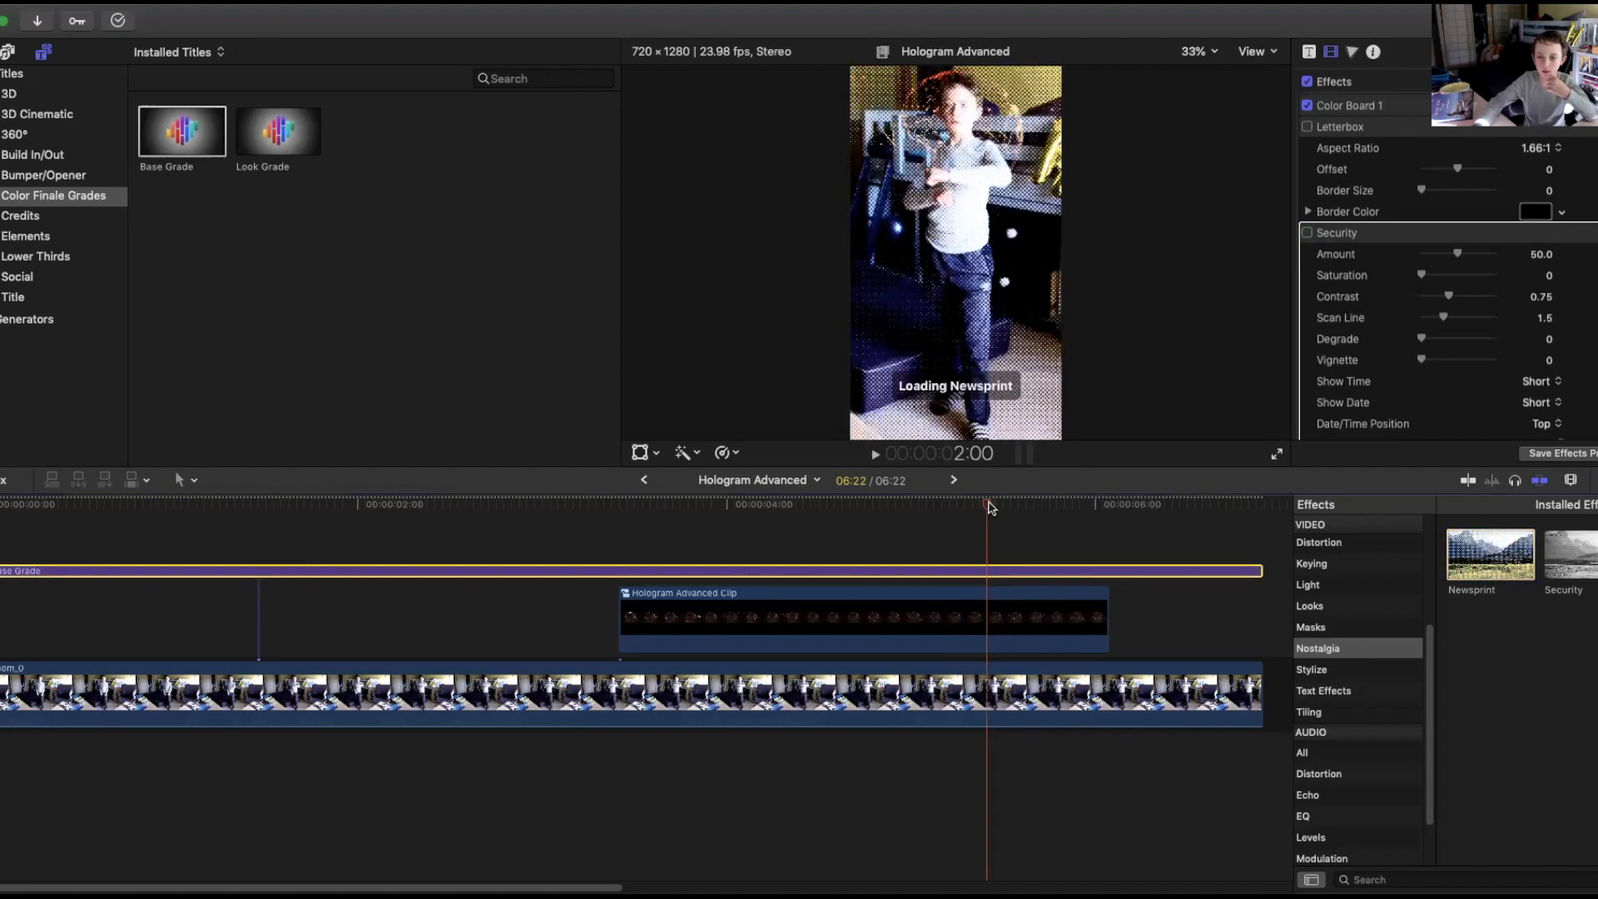
Adjust the Newsprint effect: amount about 15, brightness 0, scale about 2.2 and noise 100.
left_click_drag(993, 504, 1030, 518)
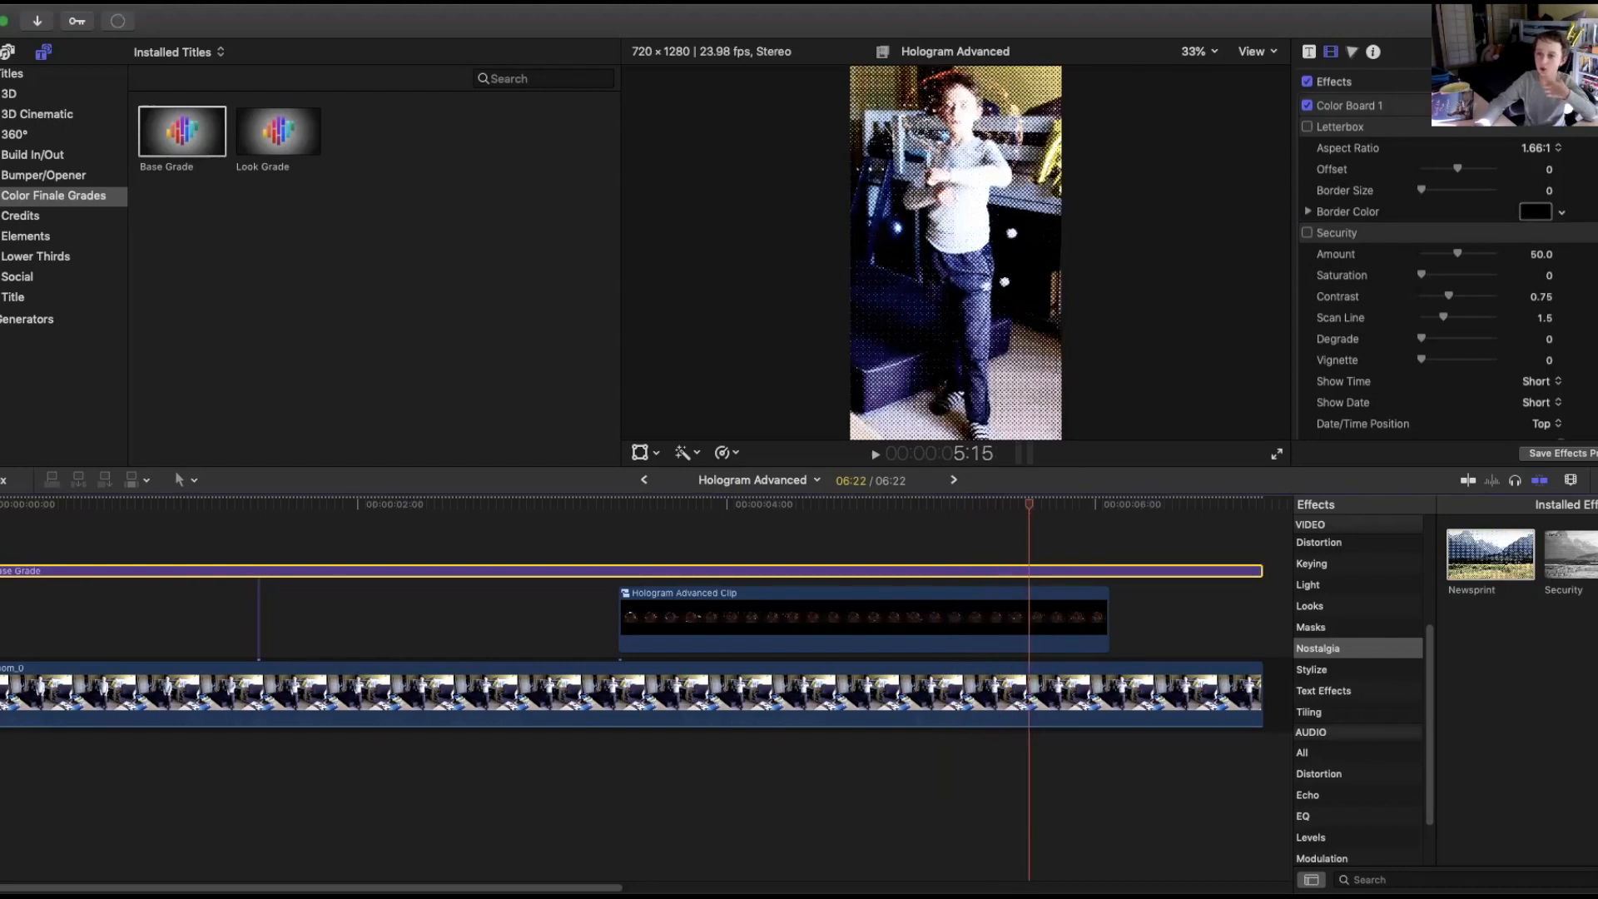
scroll(1448, 266, "down", 10)
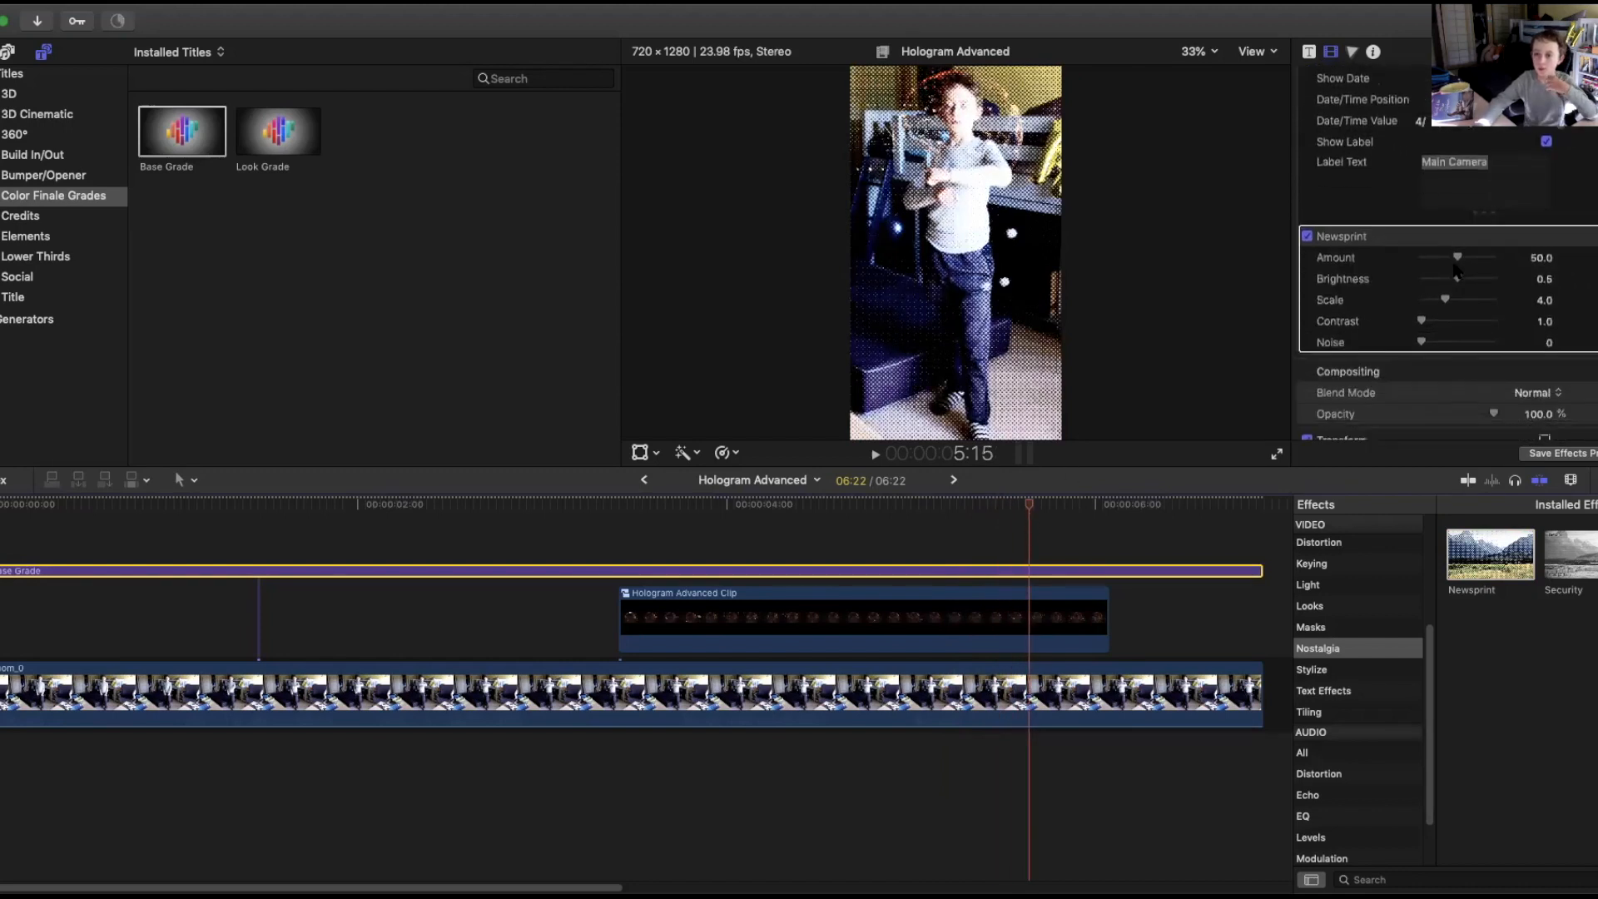
left_click_drag(1459, 262, 1426, 265)
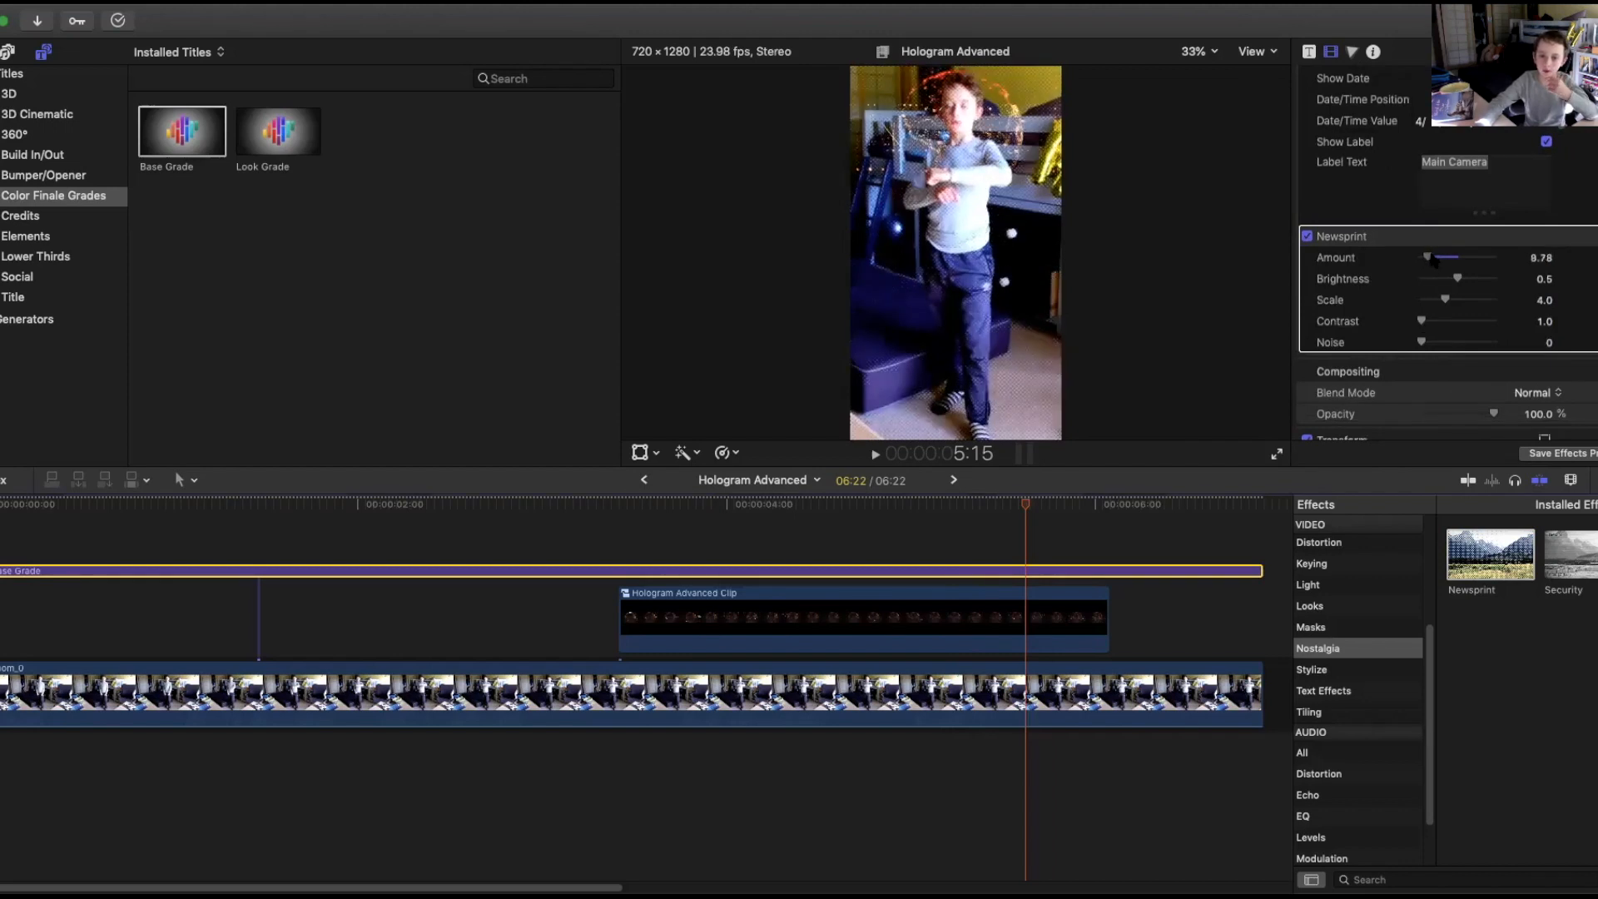
left_click_drag(1459, 283, 1436, 310)
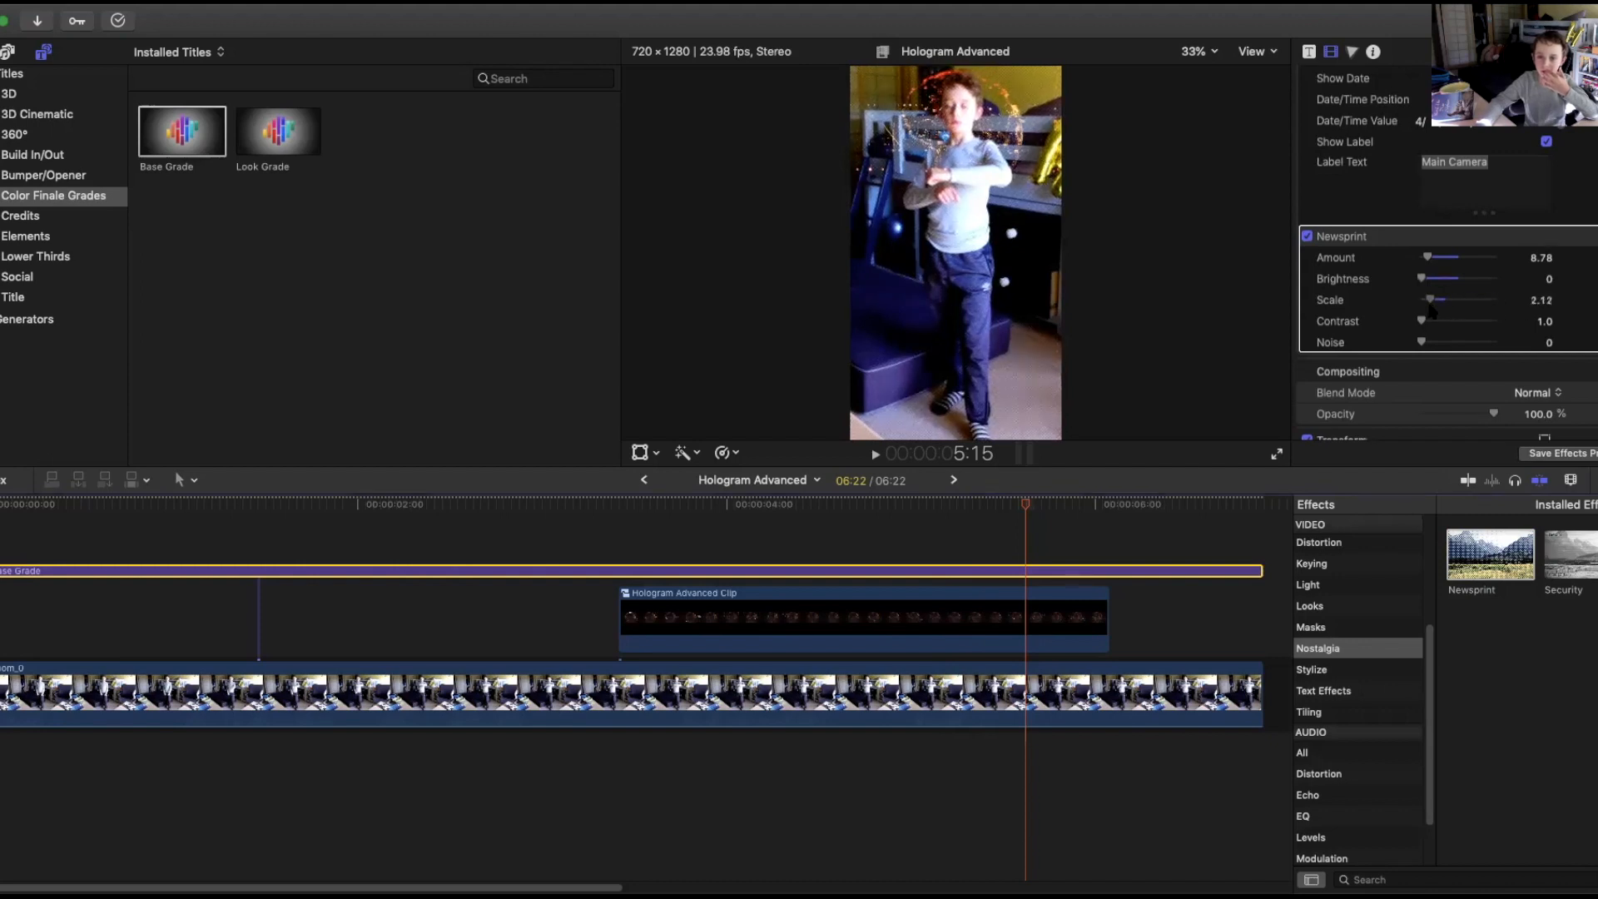
left_click_drag(1453, 323, 1506, 345)
left_click_drag(1439, 264, 1448, 262)
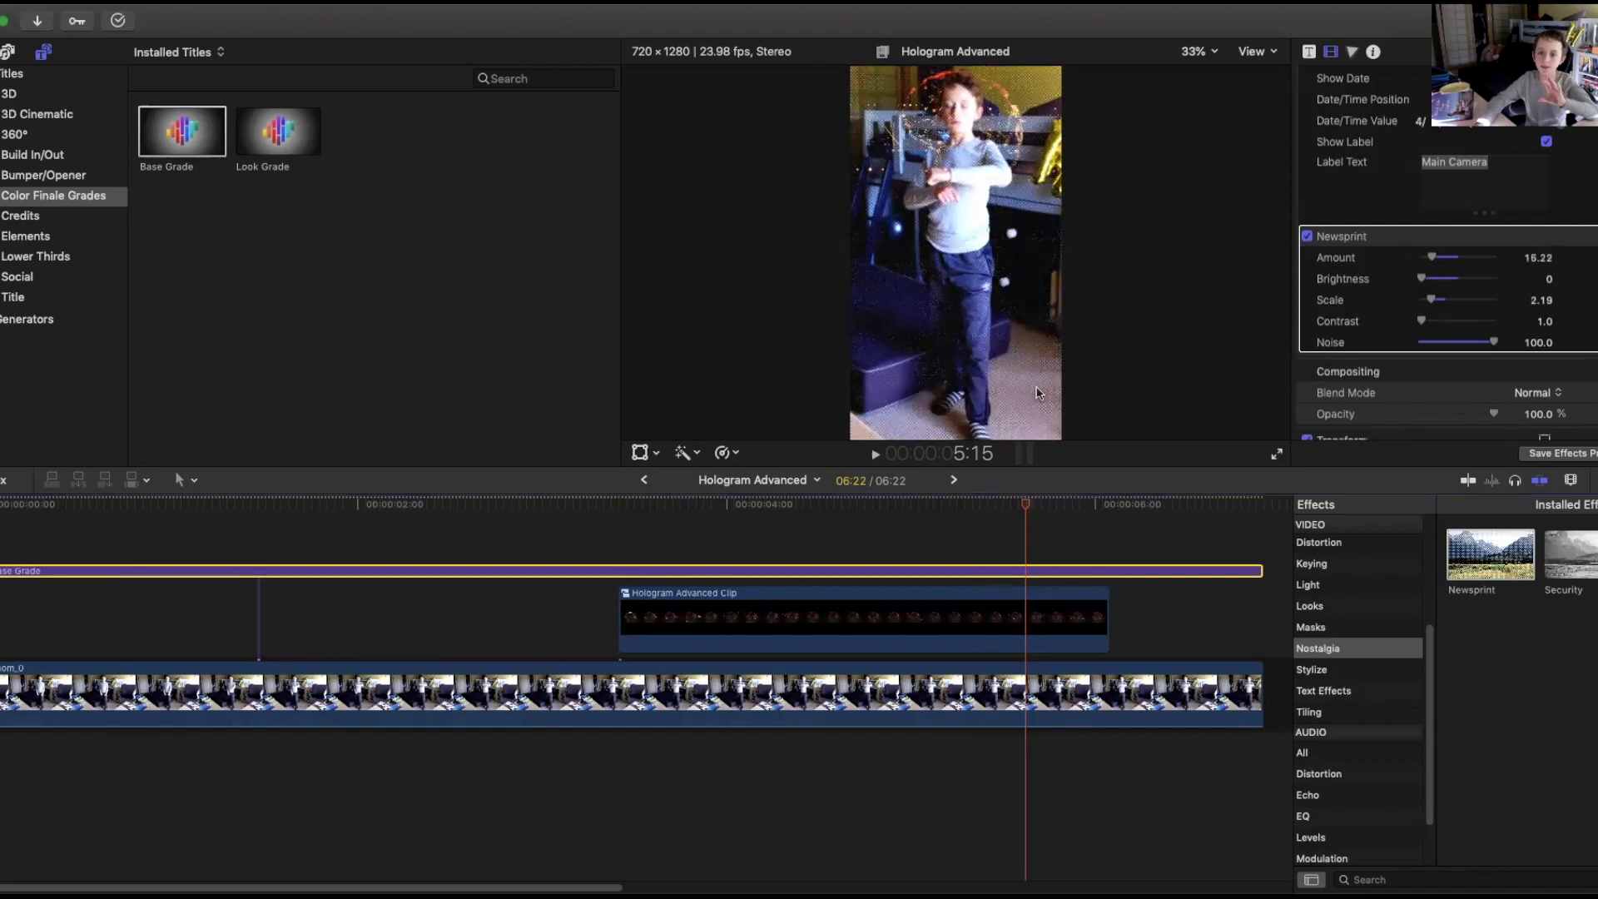
Search the effects for "grain" and apply Film Grain to the Base Grade adjustment layer.
left_click(985, 513)
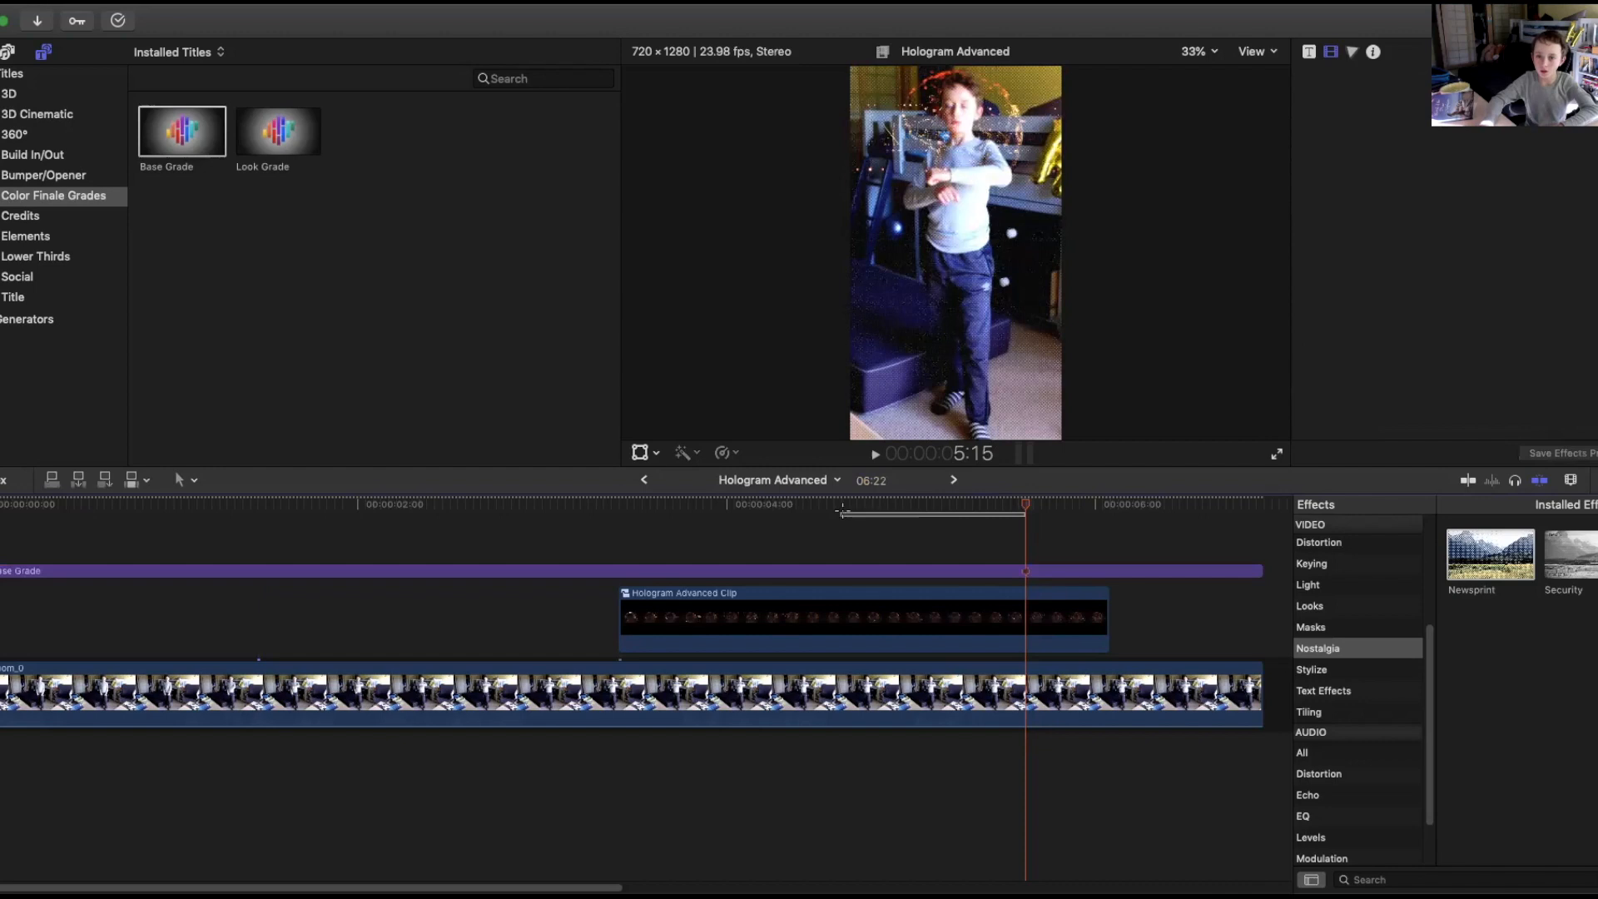
left_click(1365, 606)
left_click(1519, 877)
type("grain")
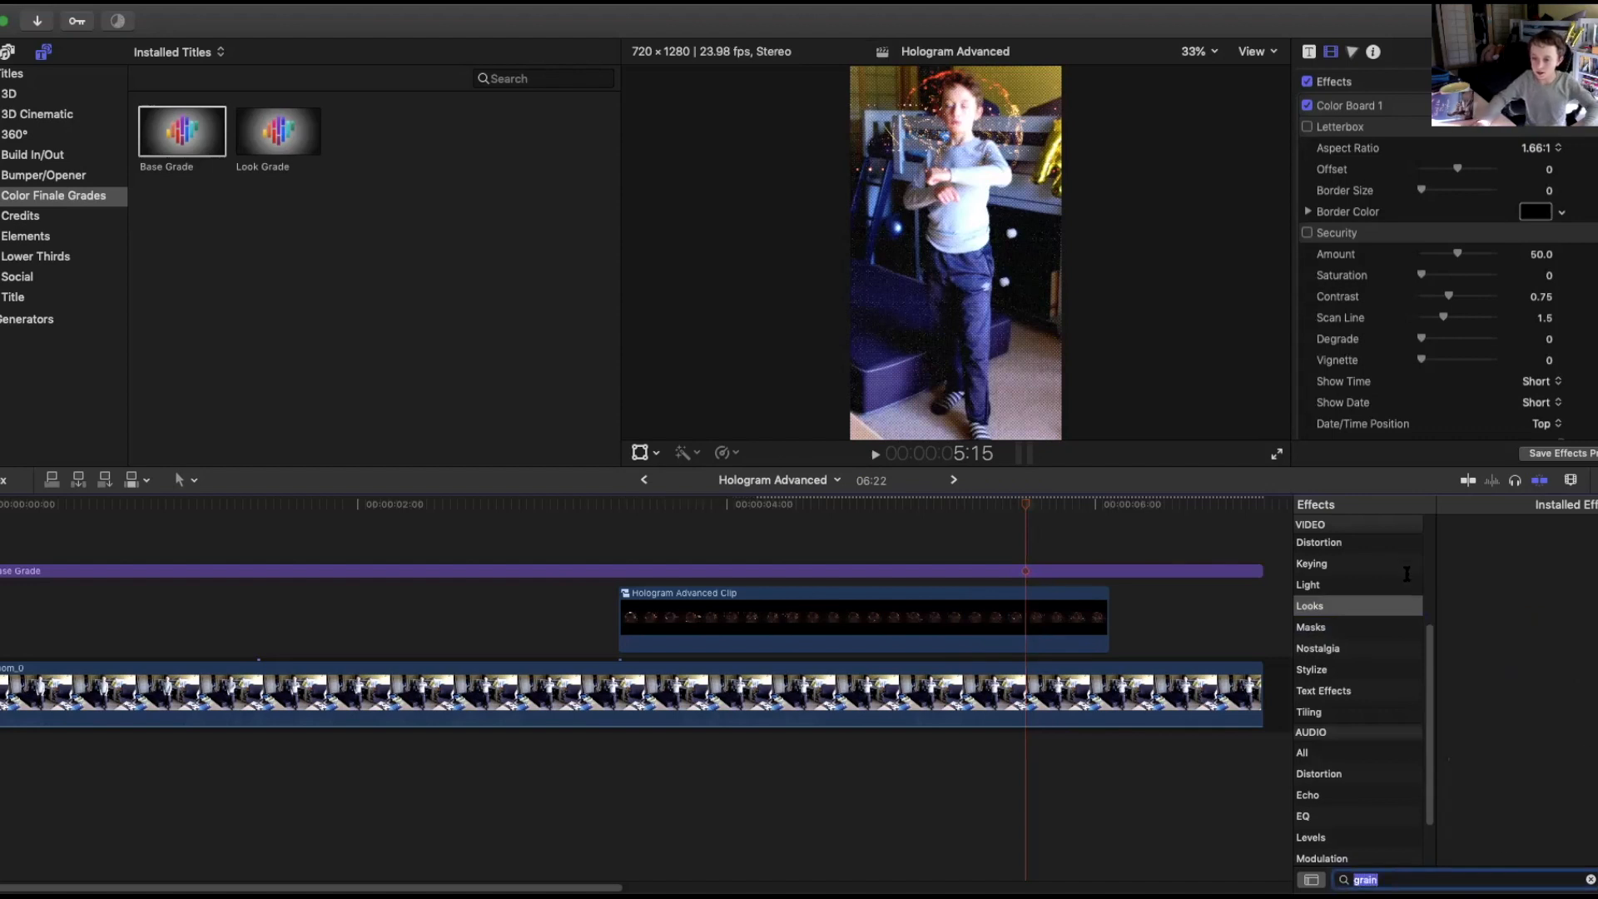
scroll(1357, 633, "up", 5)
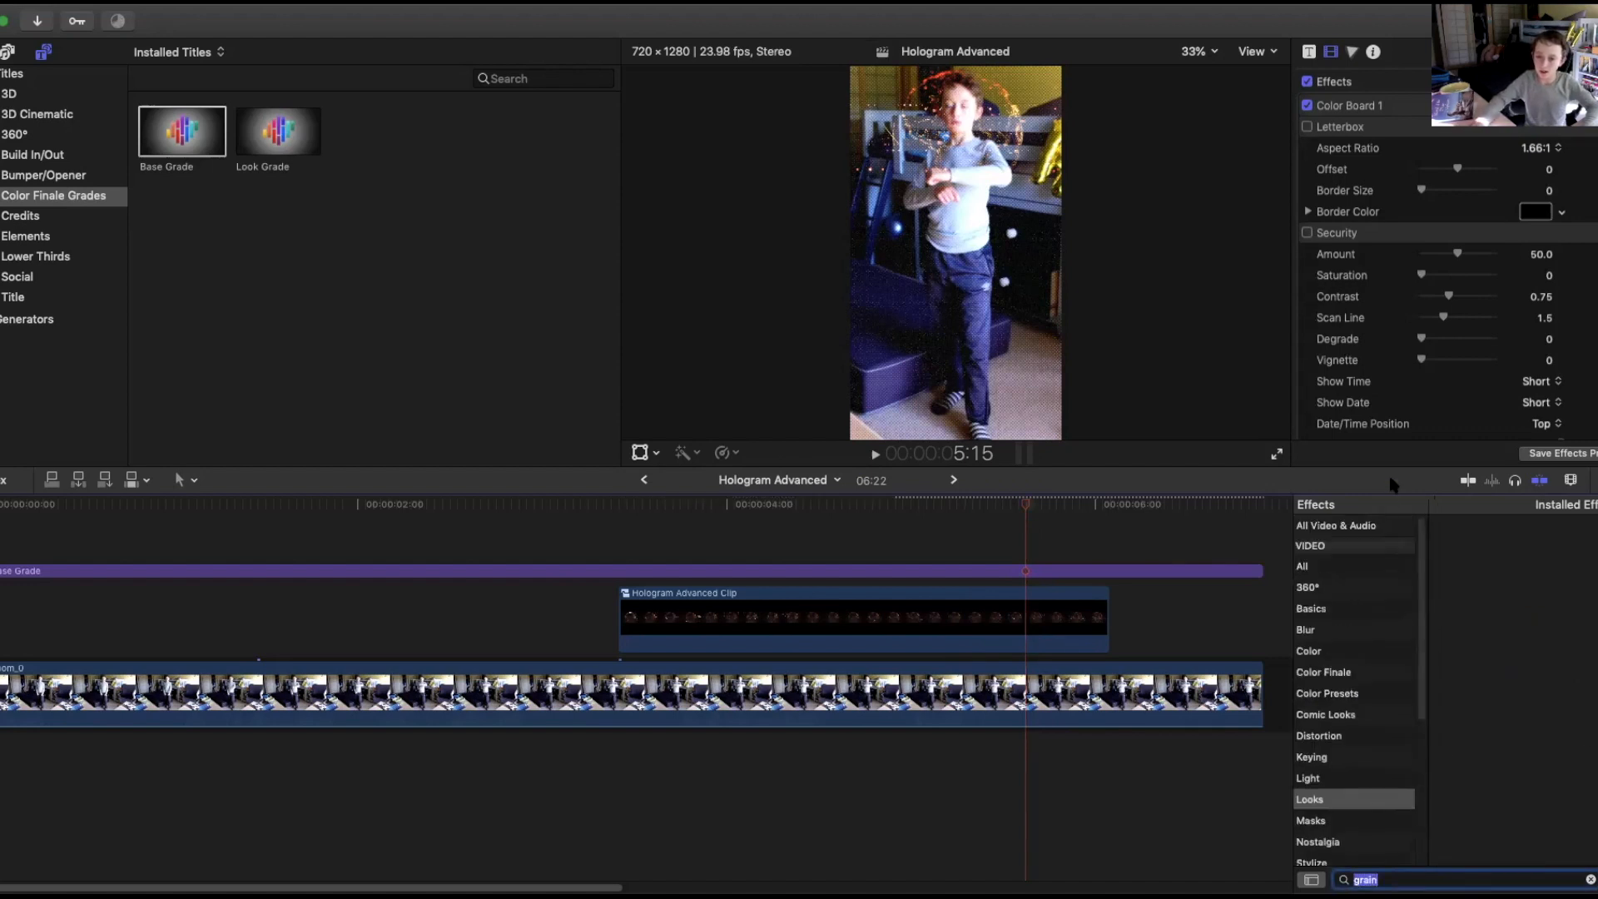
left_click(1375, 526)
left_click_drag(1482, 553, 1086, 569)
Scrub through and play back the graded shot to review it.
mouse_move(1024, 511)
left_mouse_down()
mouse_move(723, 503)
mouse_move(1005, 487)
left_mouse_up()
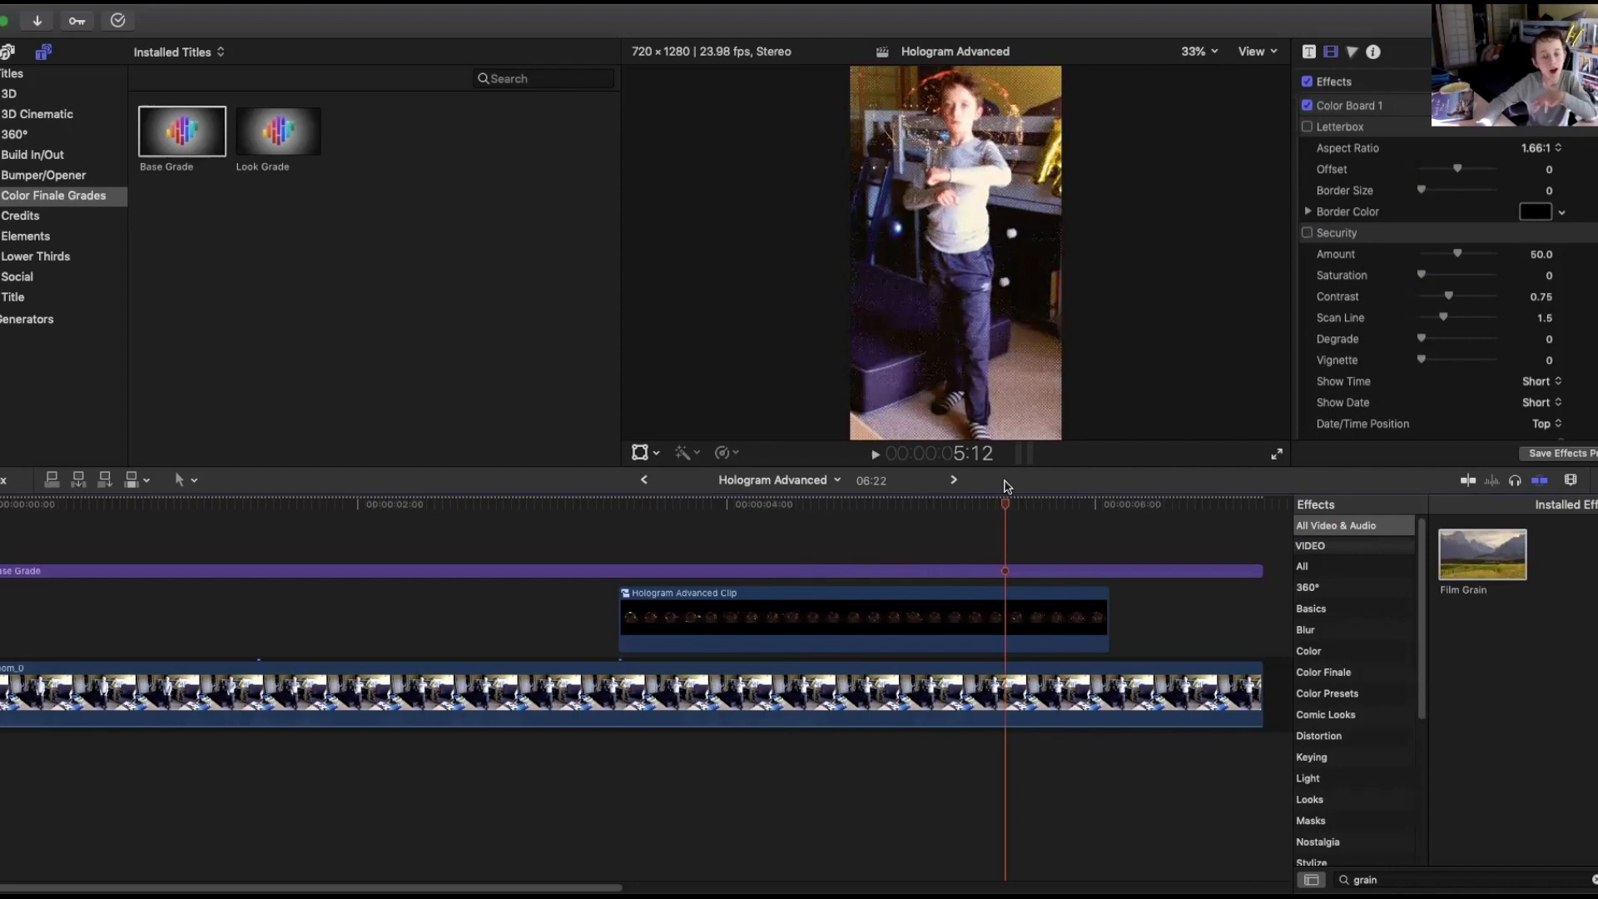
left_click_drag(1007, 487, 767, 509)
left_click_drag(653, 527, 387, 504)
left_click_drag(23, 451, 2, 454)
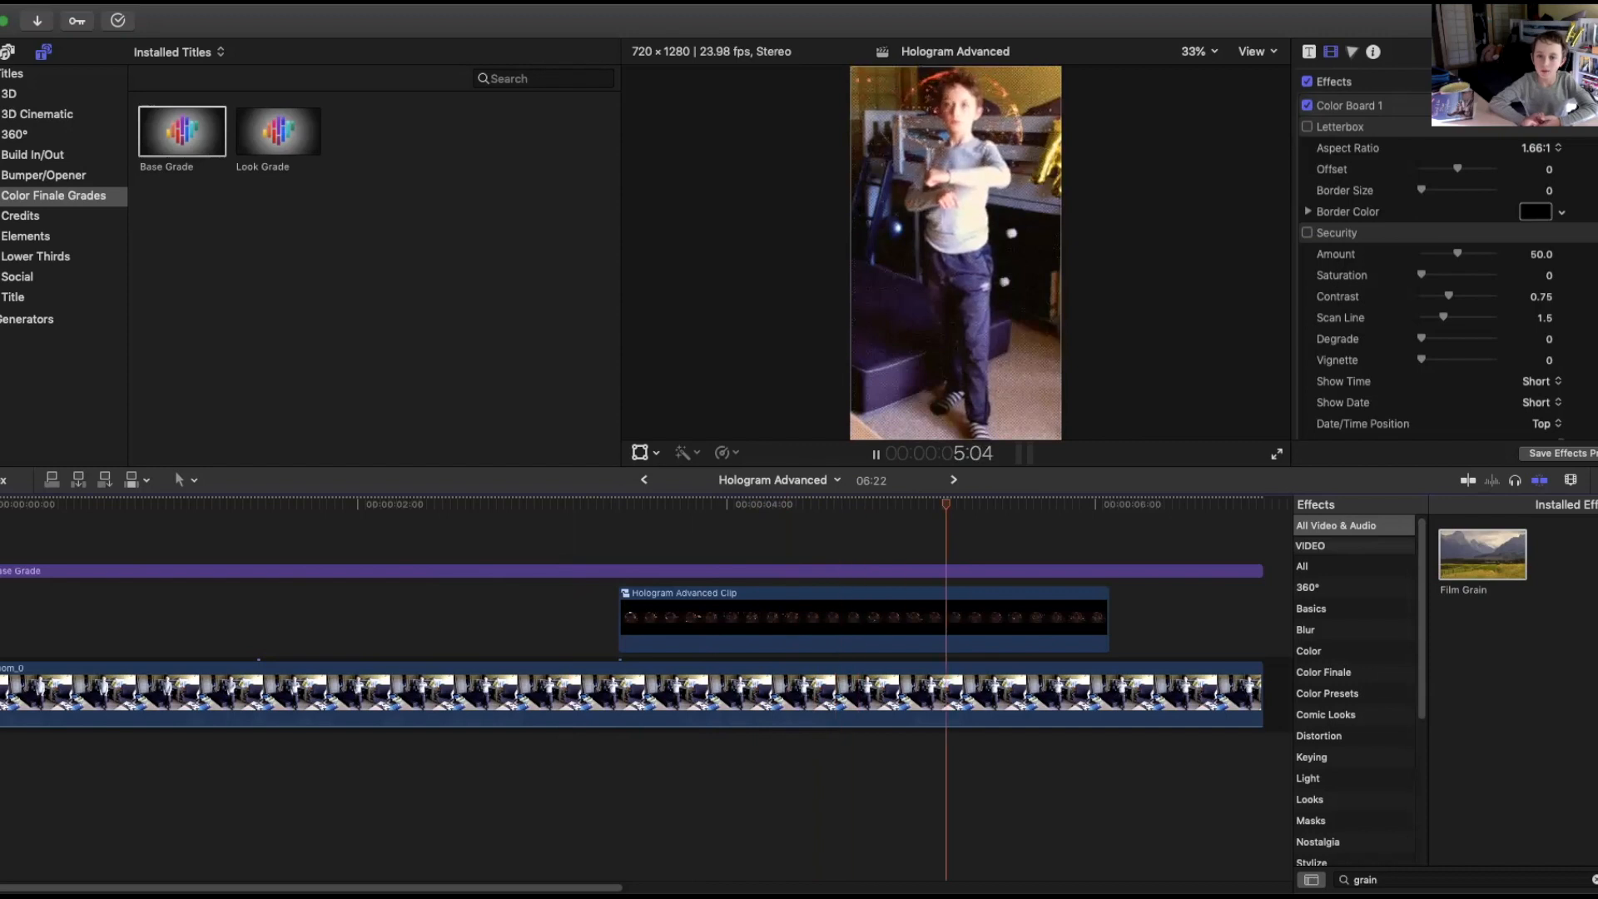
key("space")
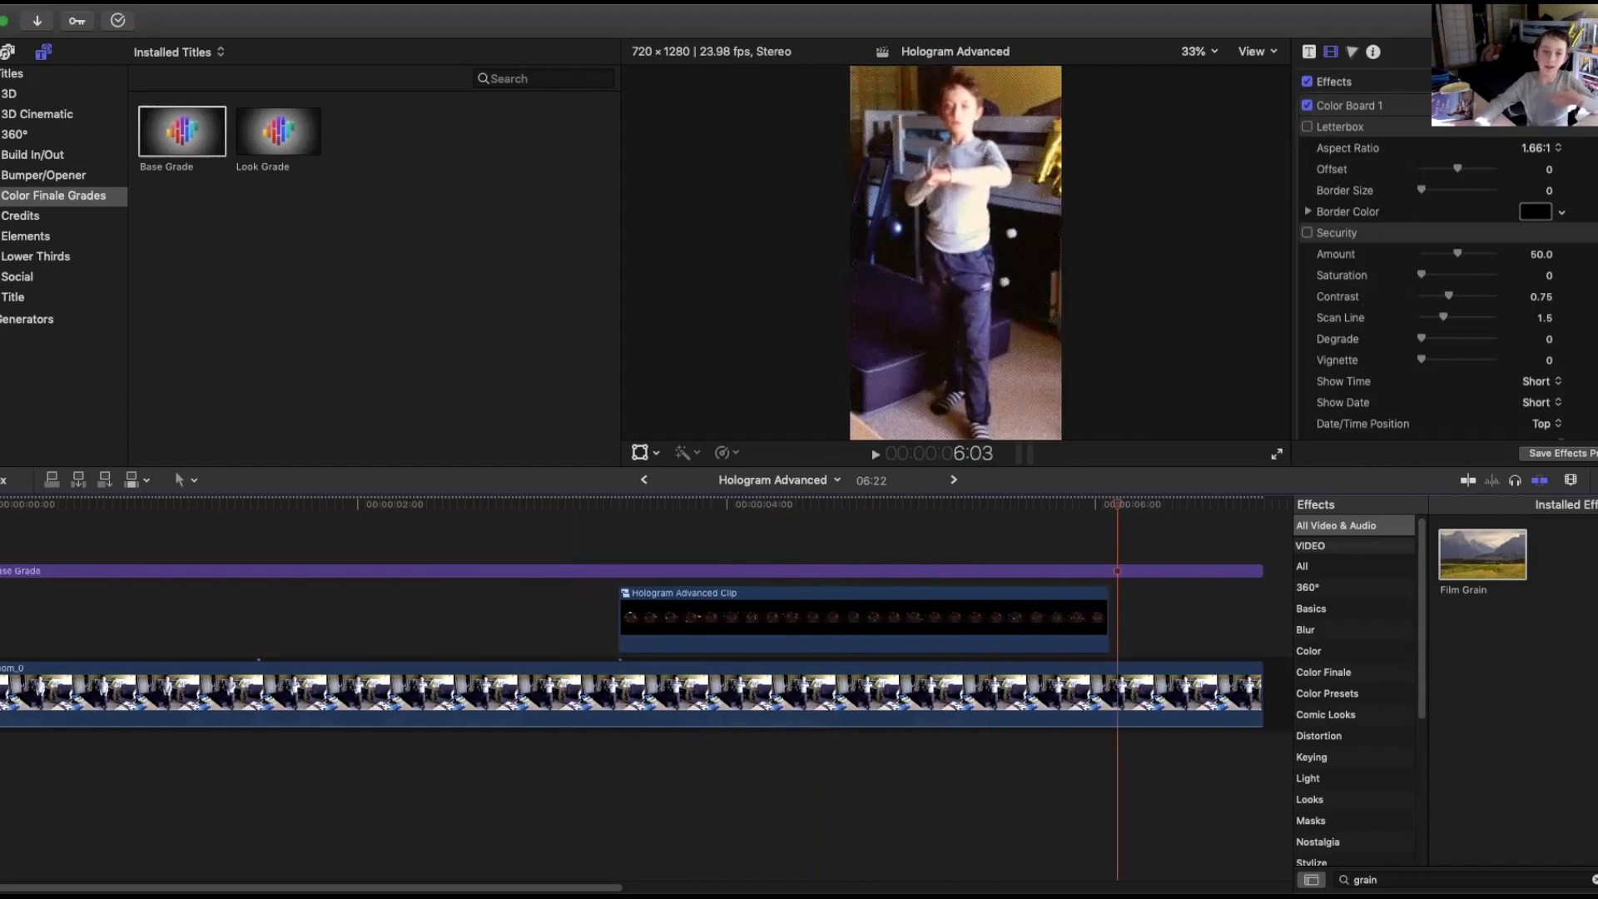
left_click(1588, 21)
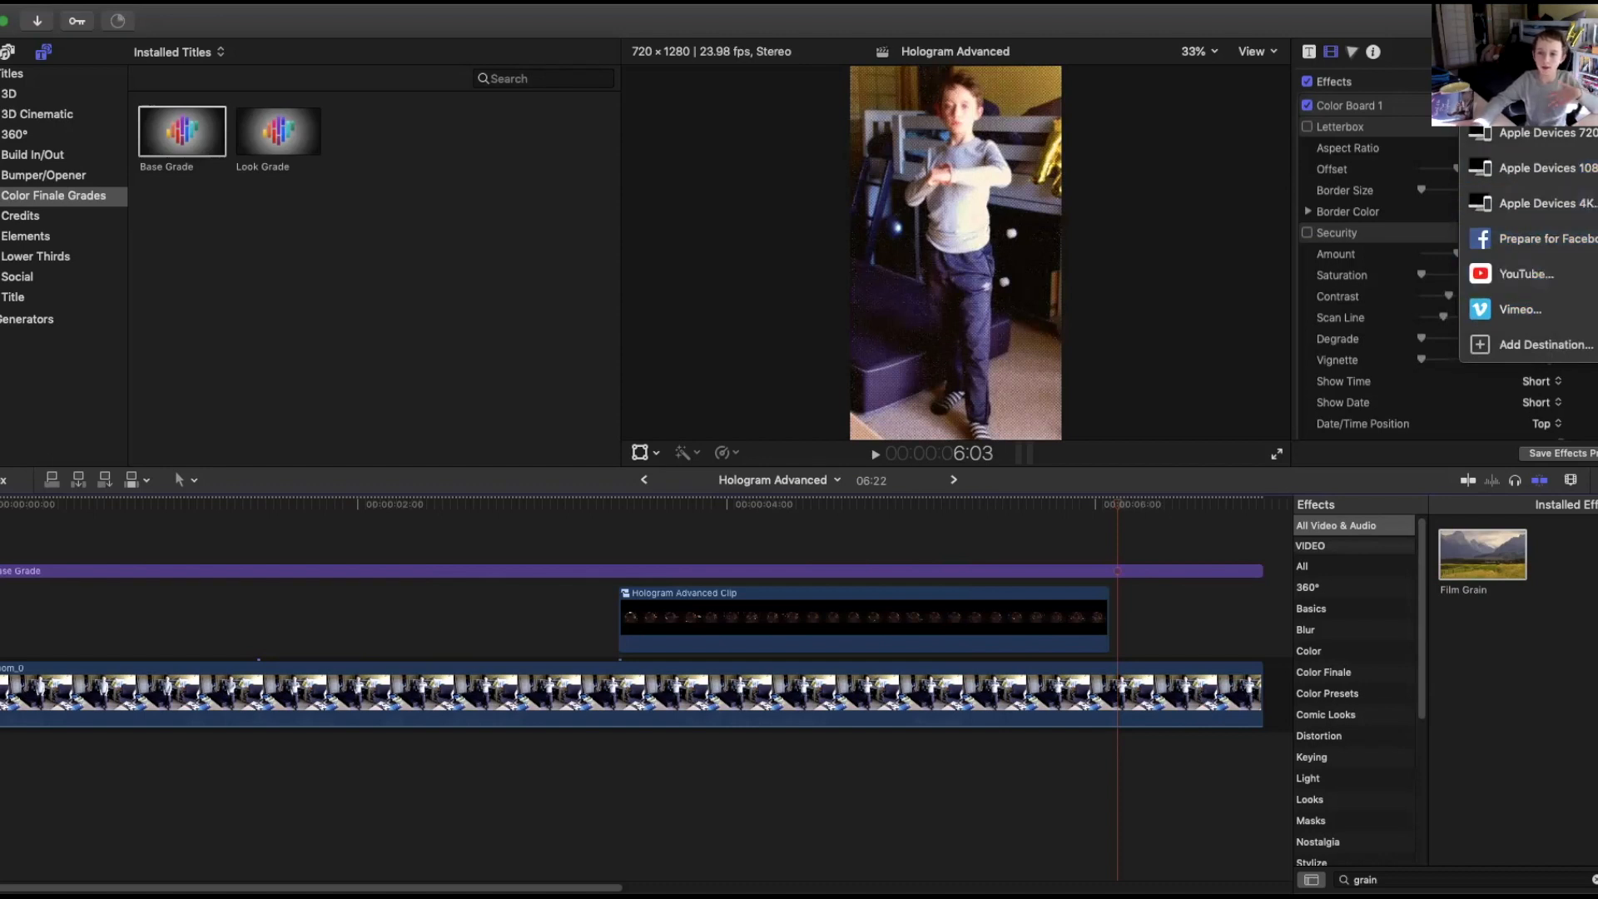
left_click(1498, 98)
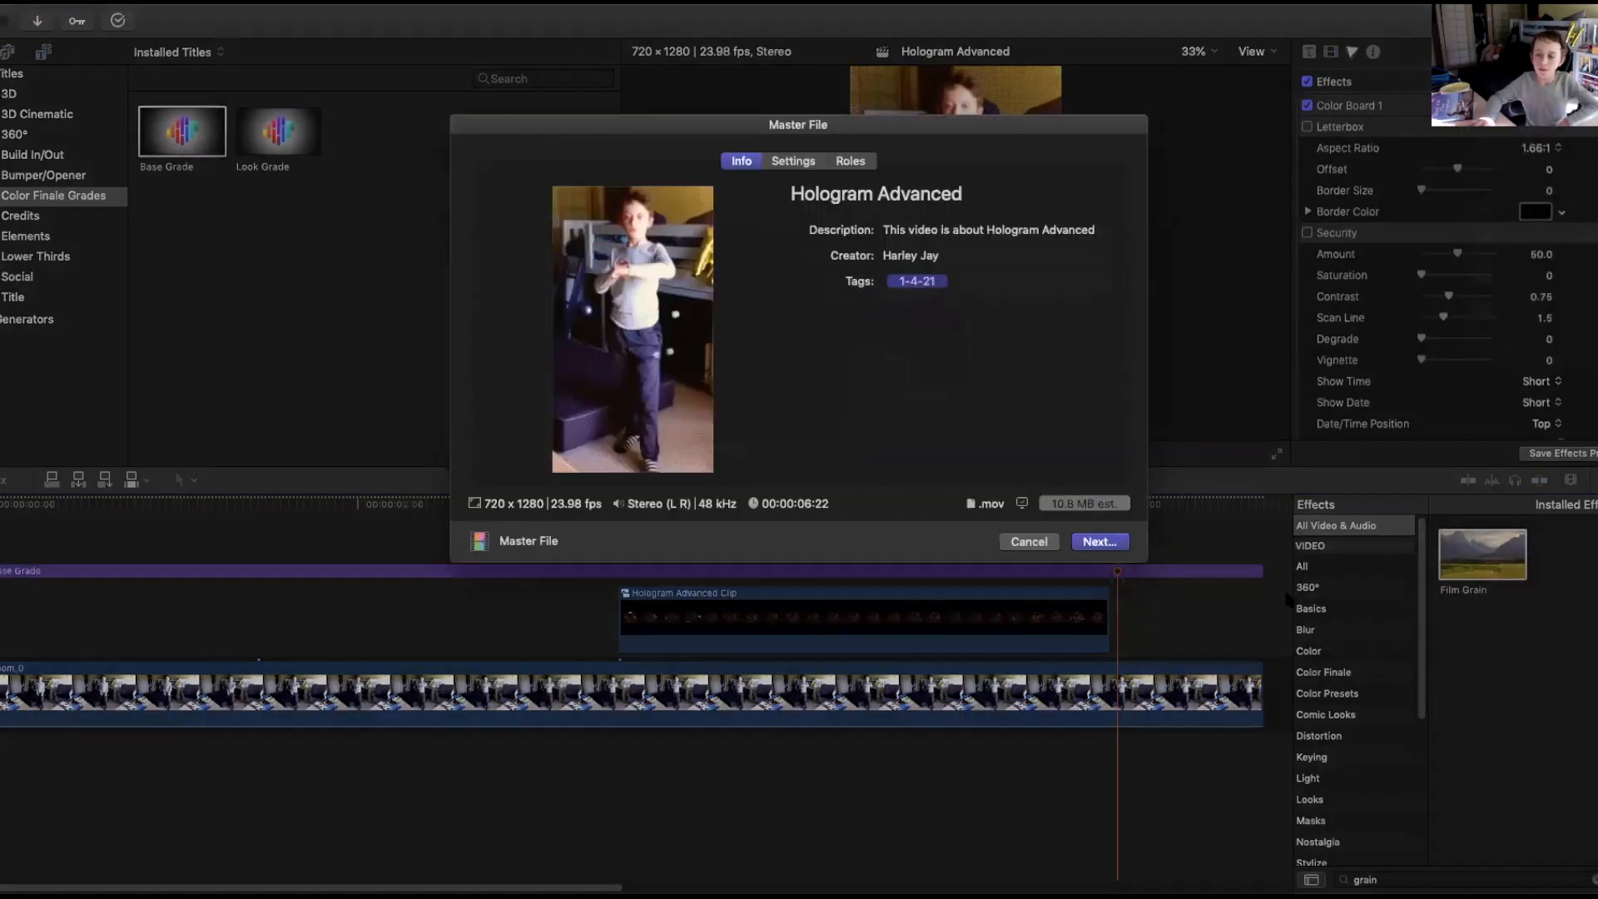
left_click_drag(975, 193, 954, 193)
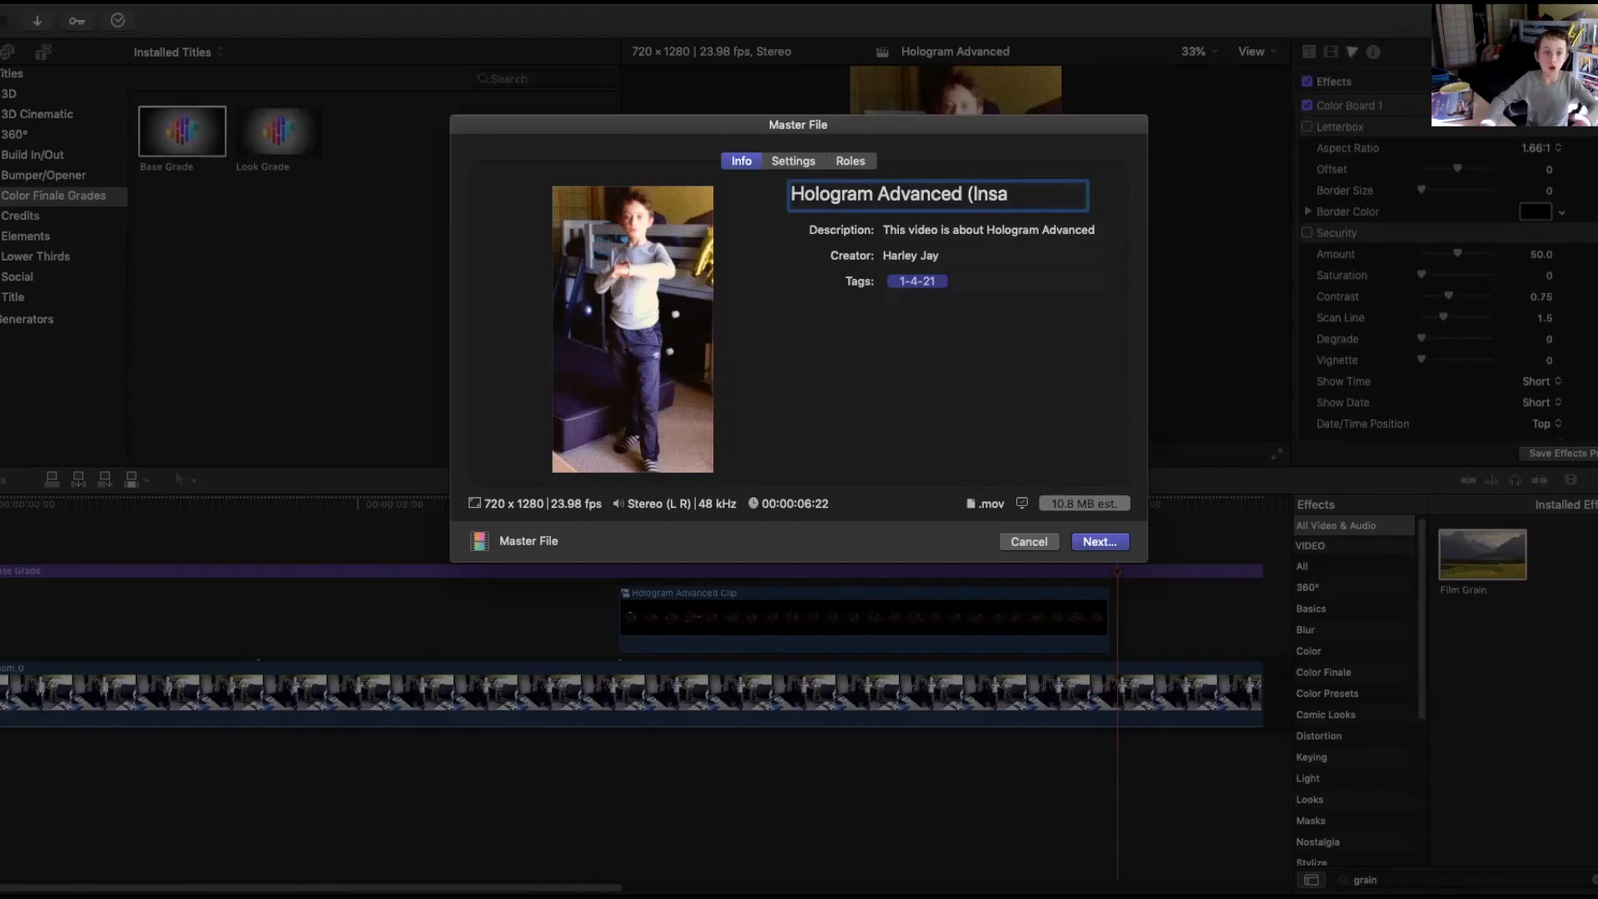
left_click(1041, 545)
Select all clips in the timeline and nest them into a new compound clip.
left_click_drag(921, 510, 1, 525)
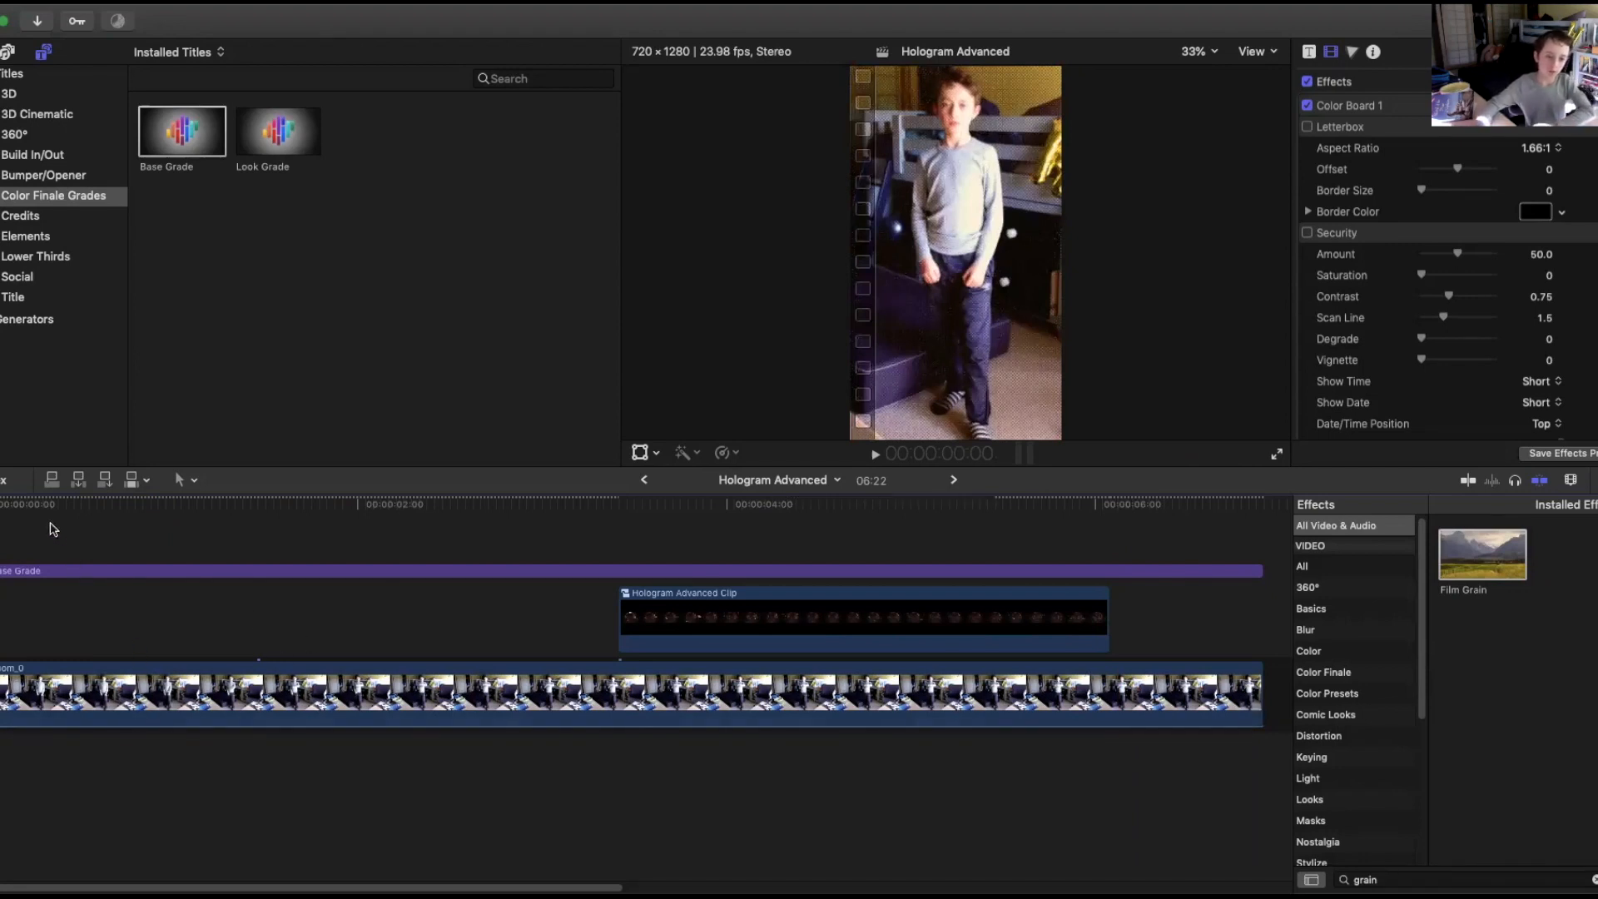
left_click_drag(20, 522, 1042, 687)
right_click(924, 611)
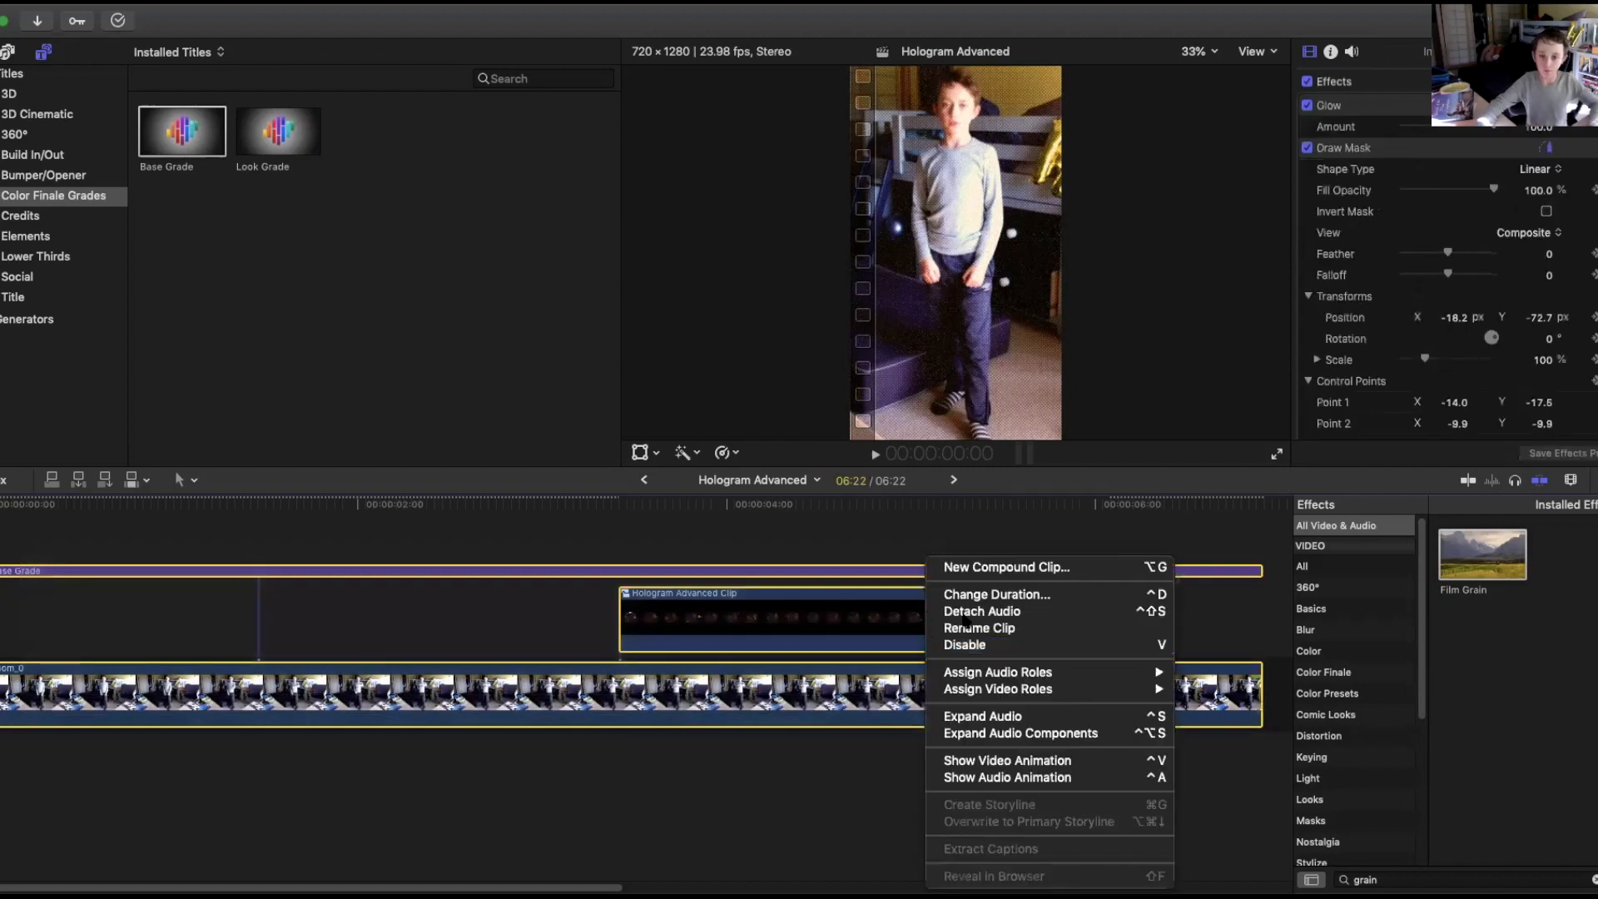
left_click(967, 569)
left_click(1033, 118)
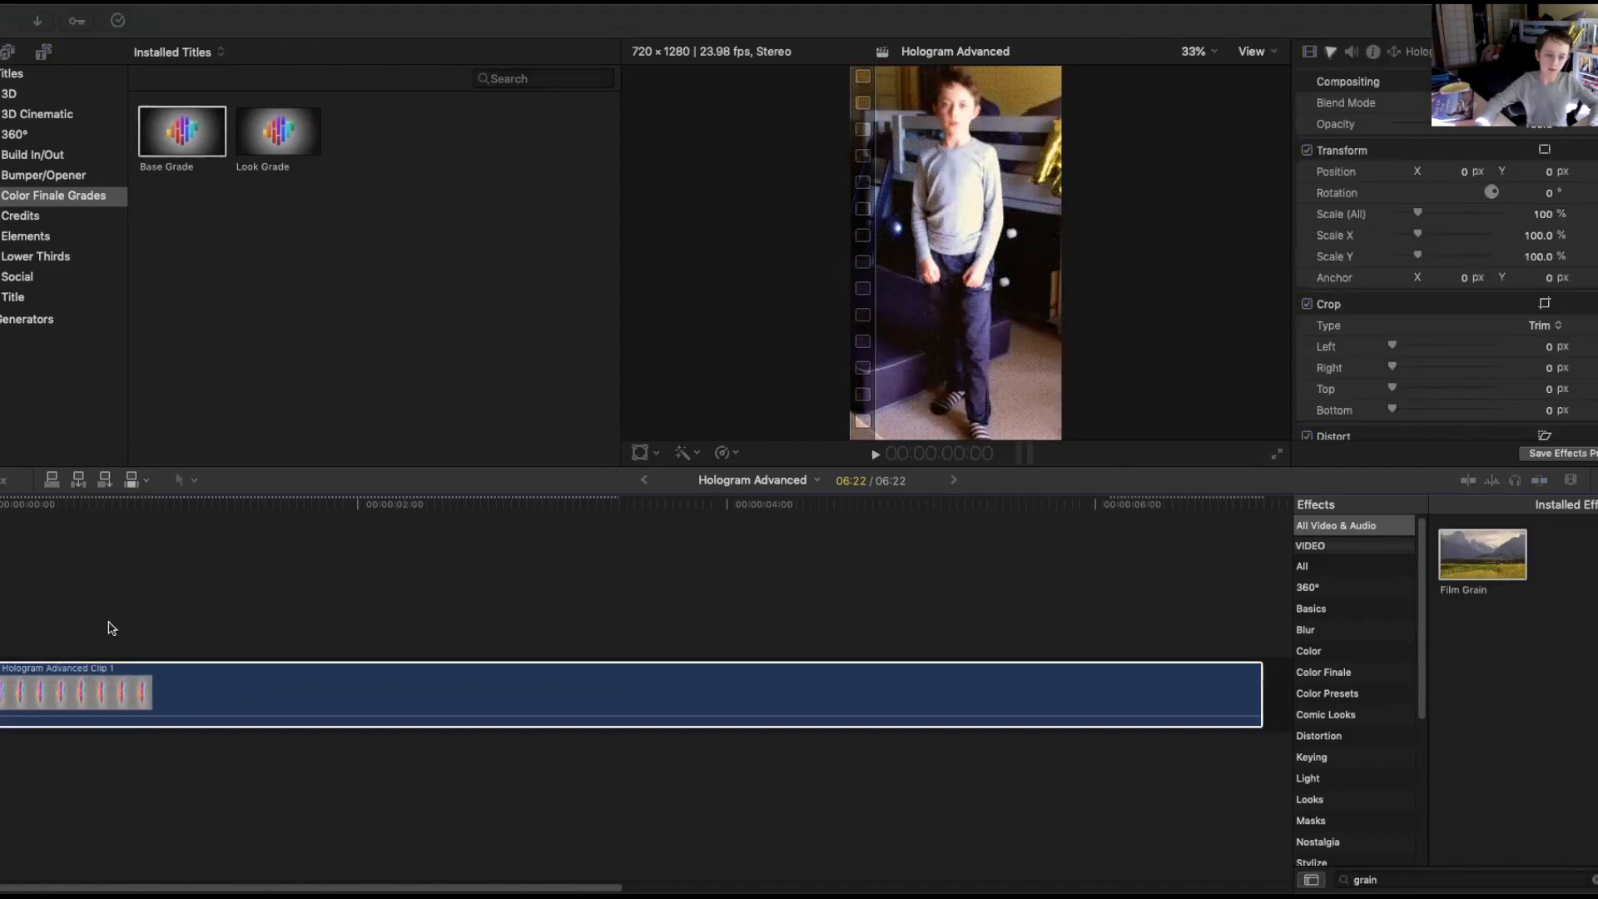
Insert the pexels-designecologist stock clip into the storyline before the compound clip.
left_click_drag(92, 627, 13, 621)
left_click(157, 624)
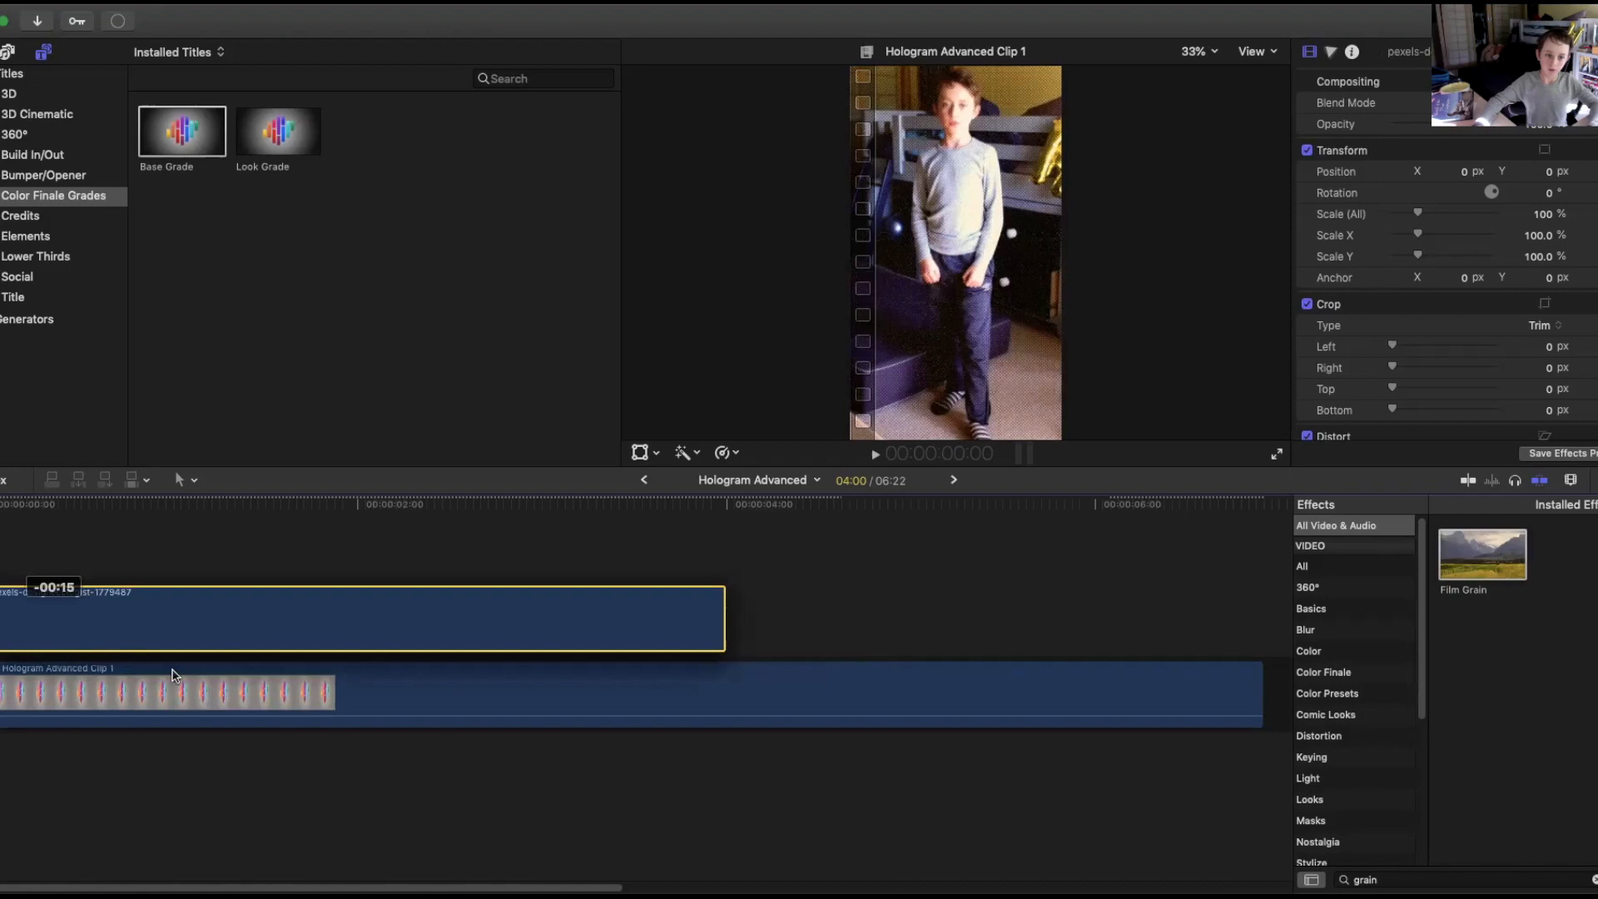
left_click(273, 671)
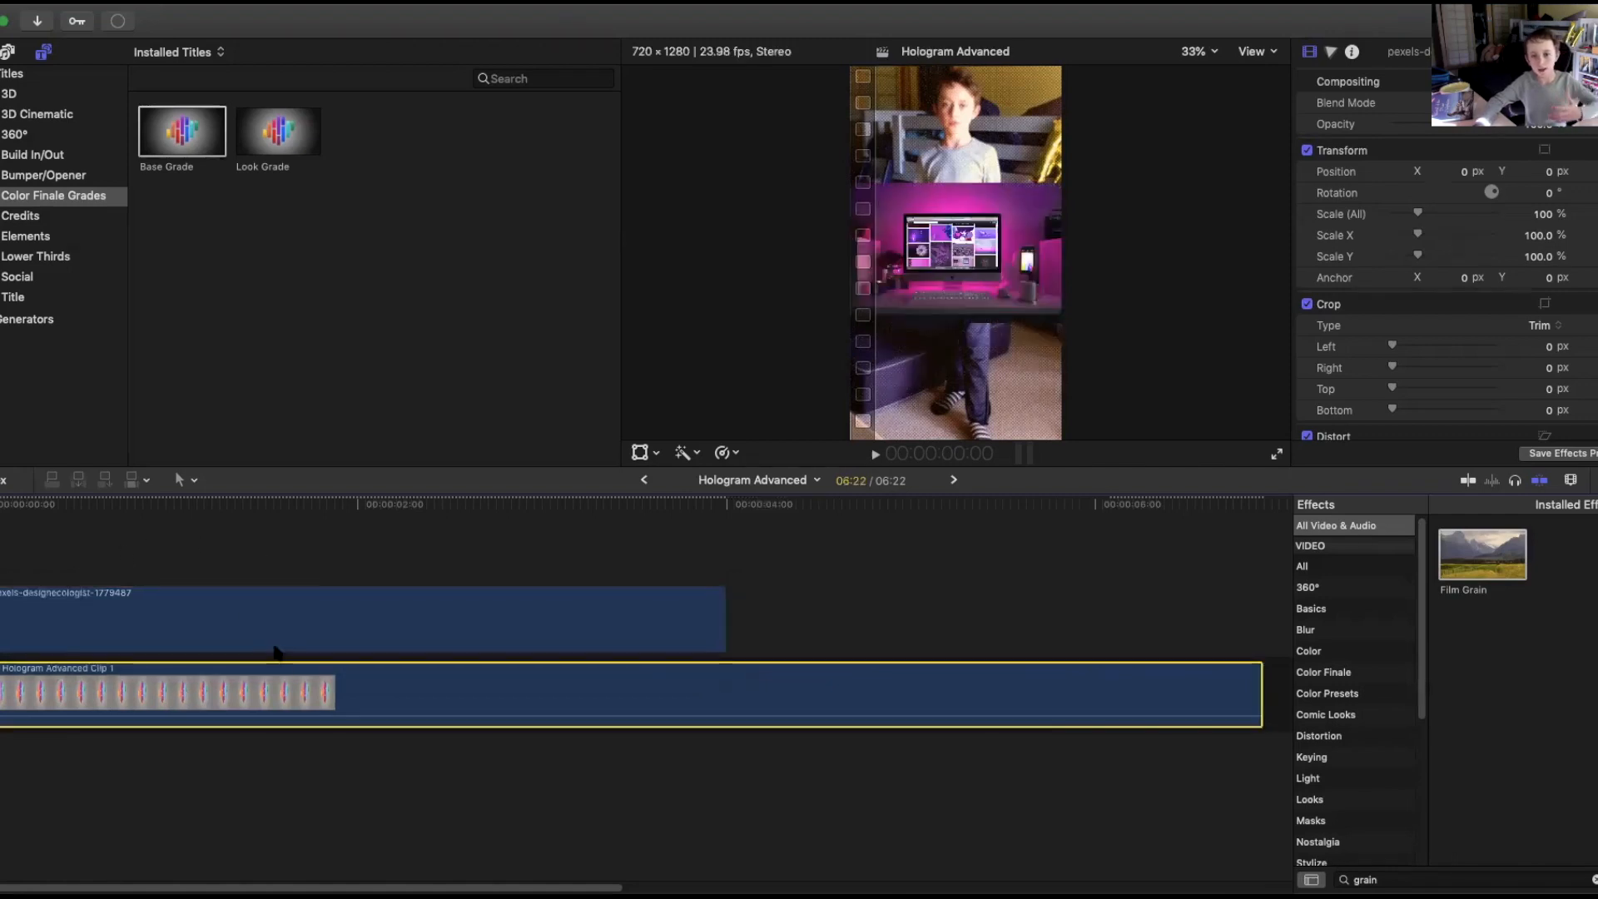
left_click_drag(596, 671, 498, 683)
left_click(424, 621)
left_click_drag(424, 621, 391, 688)
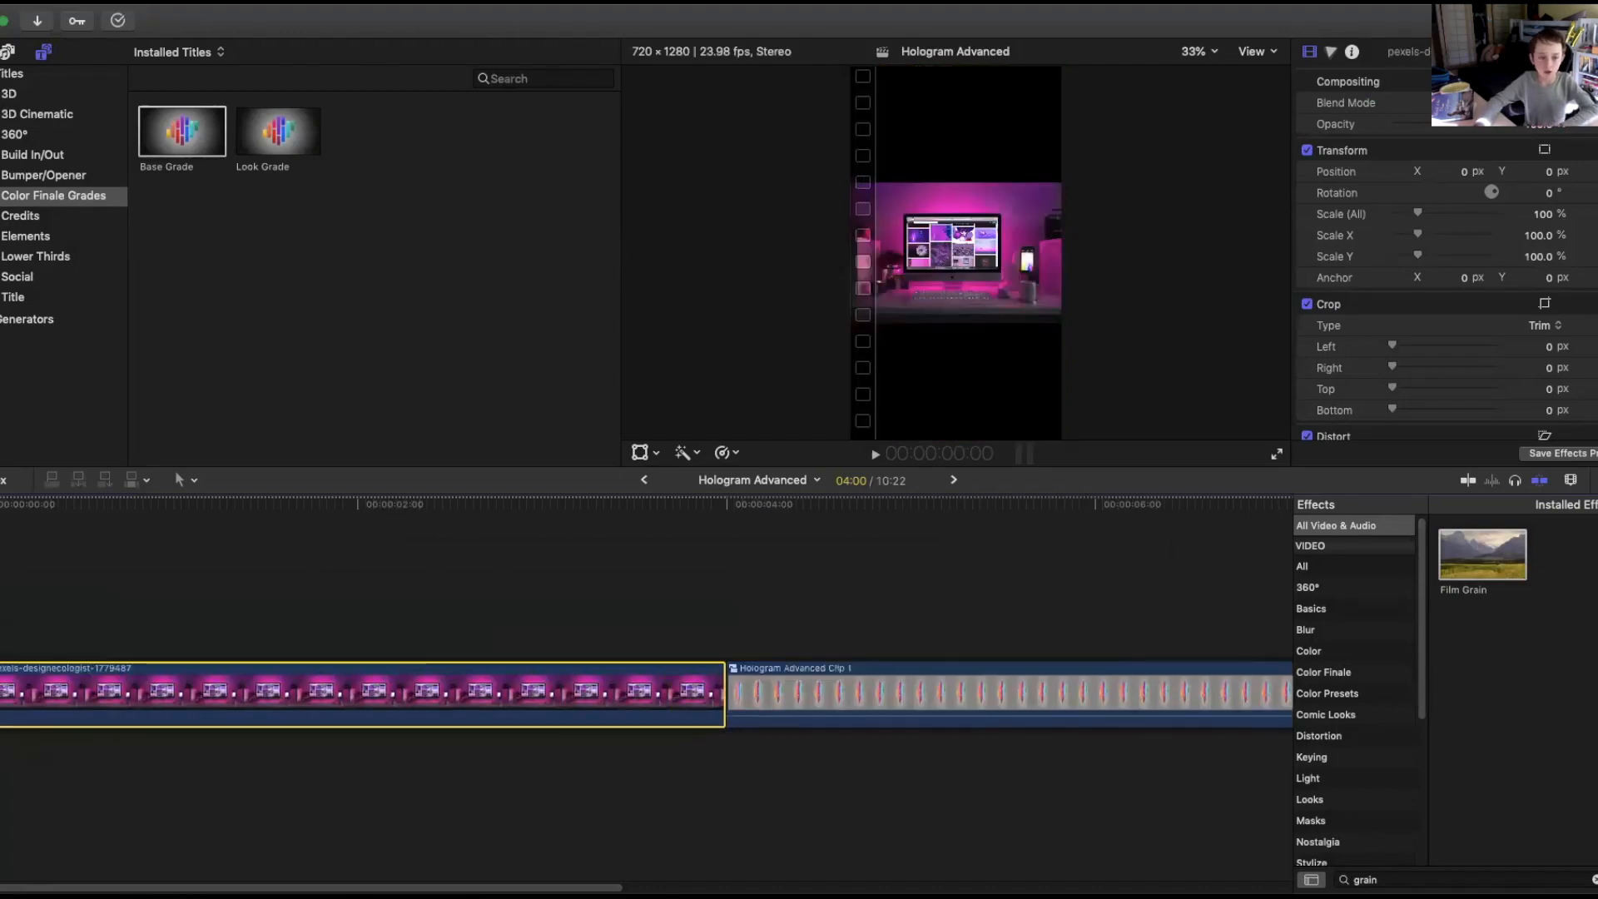
Scale the stock clip up to about 265% in the viewer, then delete it from the timeline.
left_click_drag(21, 505, 280, 505)
left_click(640, 452)
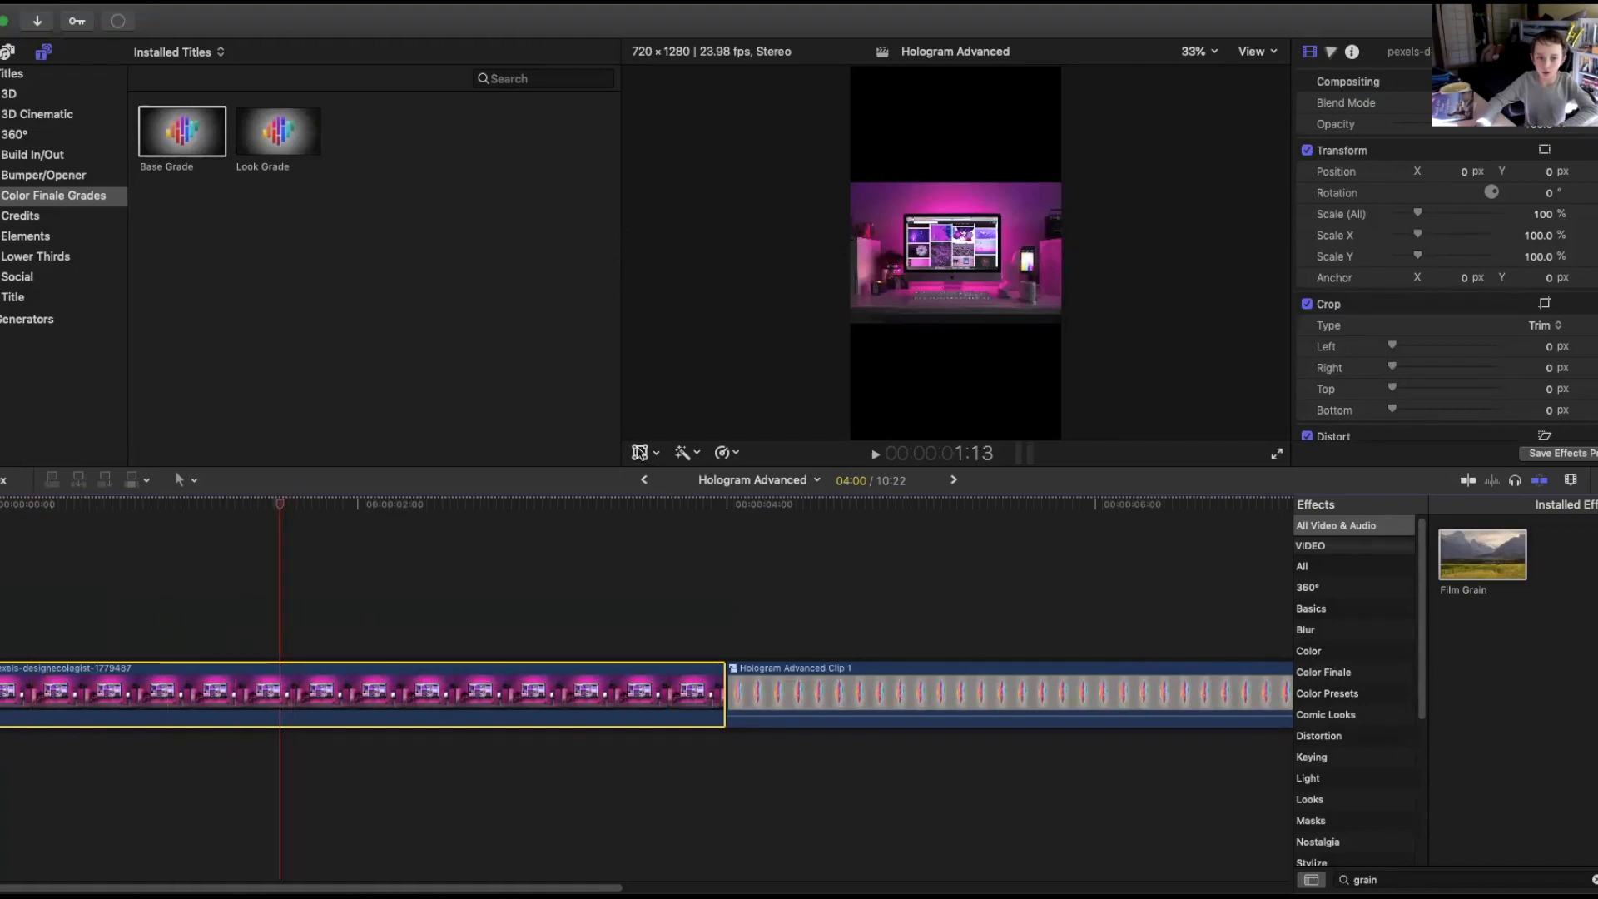
left_click_drag(850, 324, 773, 437)
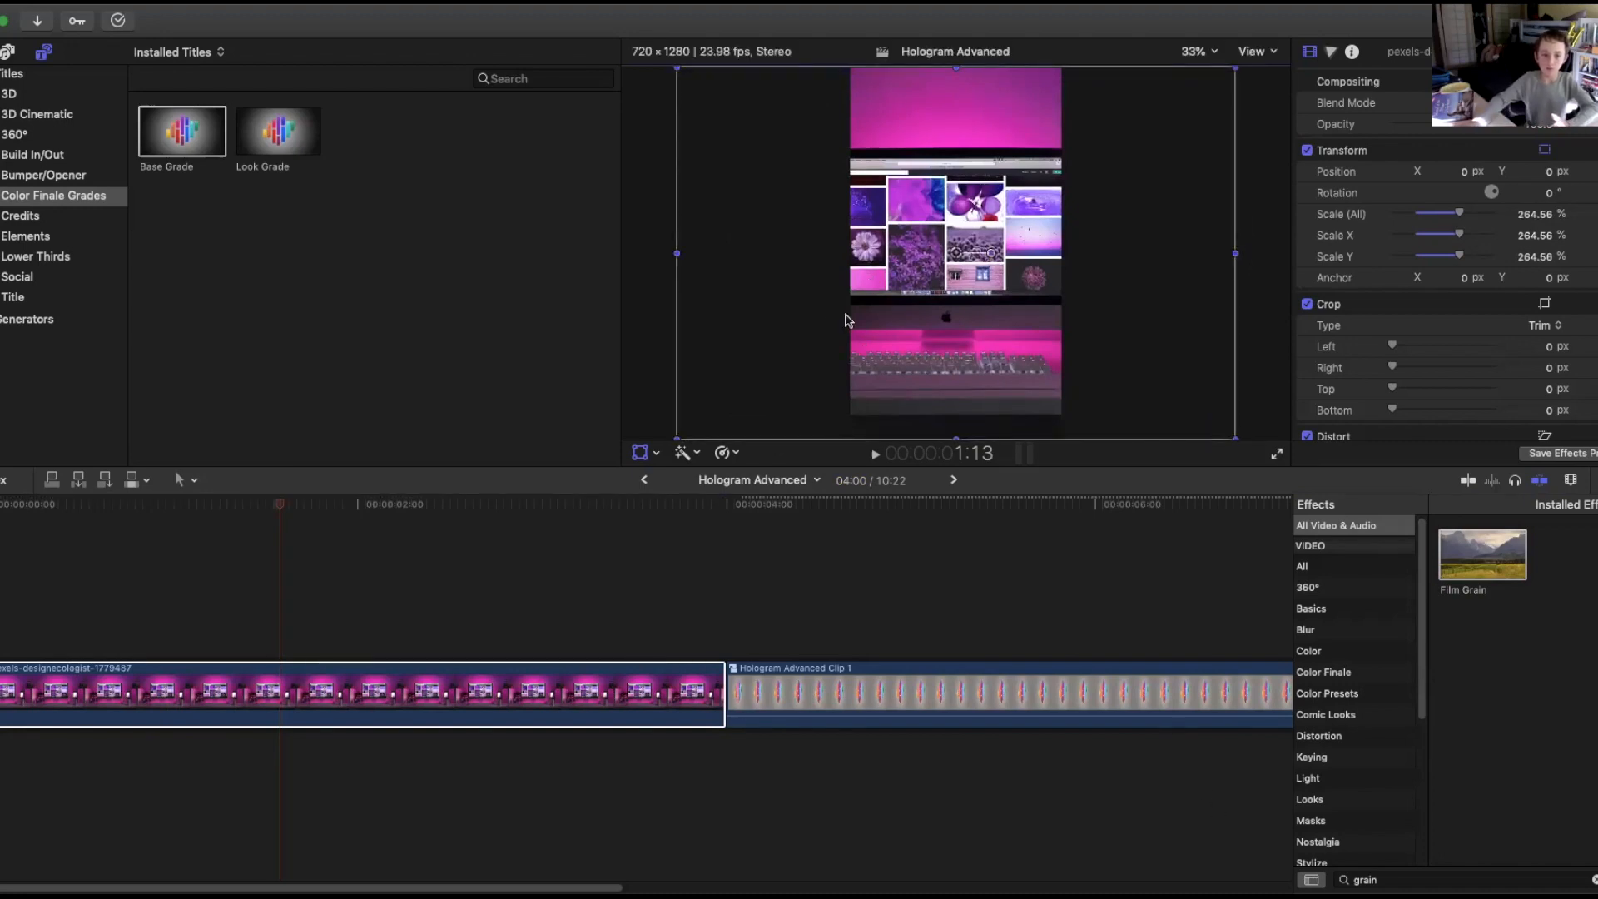
left_click(514, 683)
key("Delete")
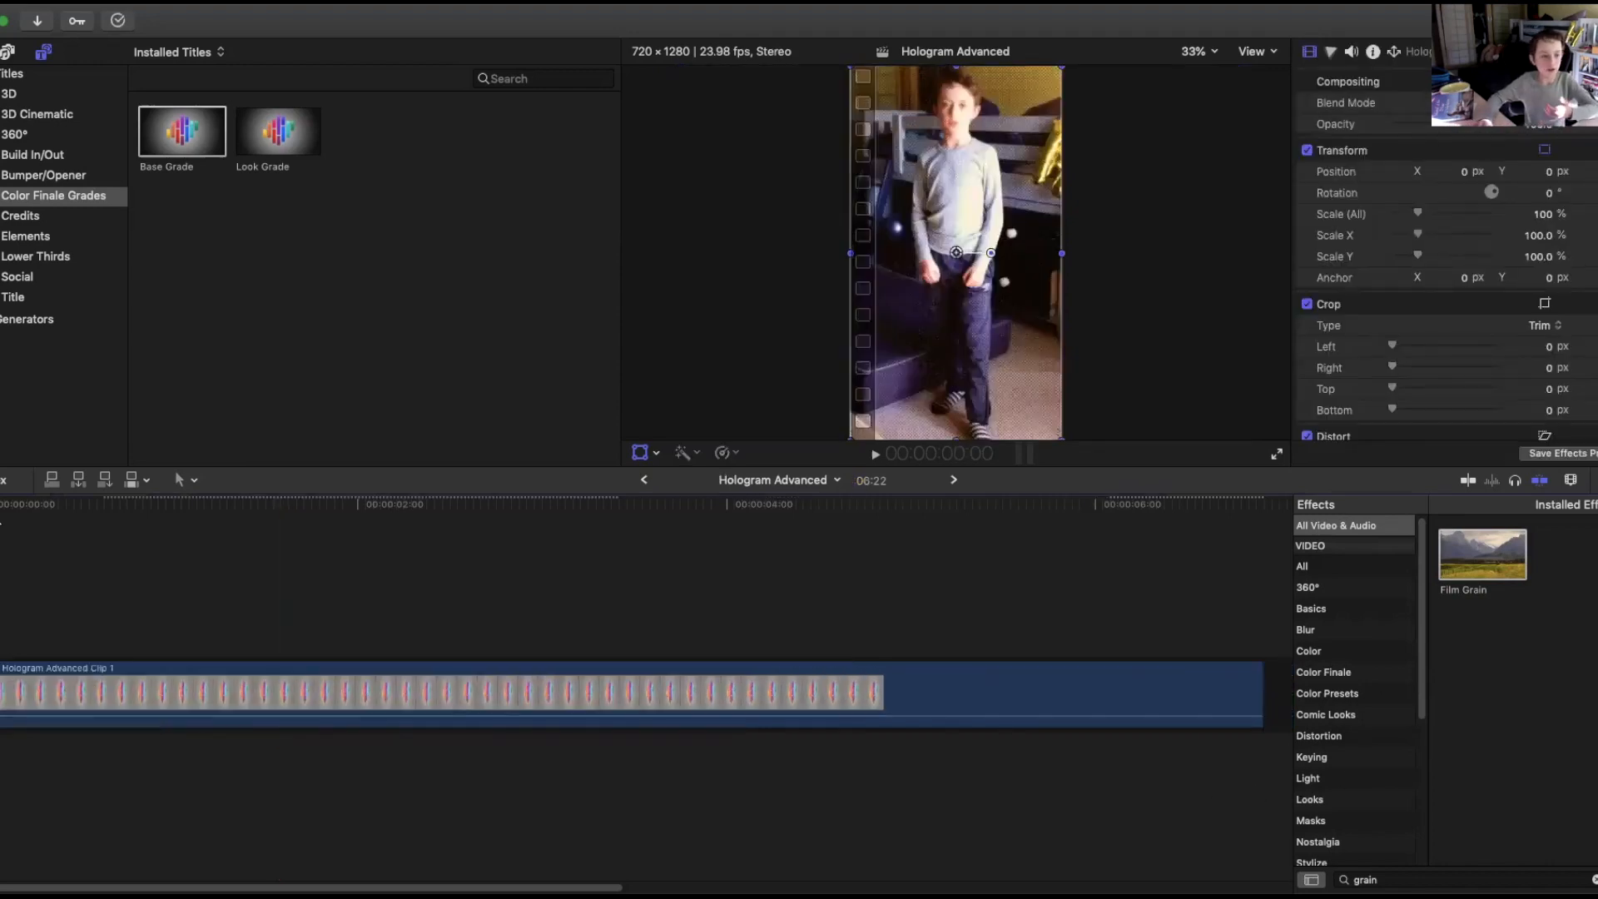
Connect the pexels-markus-spiske computer clip above the start of the compound clip.
left_click_drag(51, 507, 718, 521)
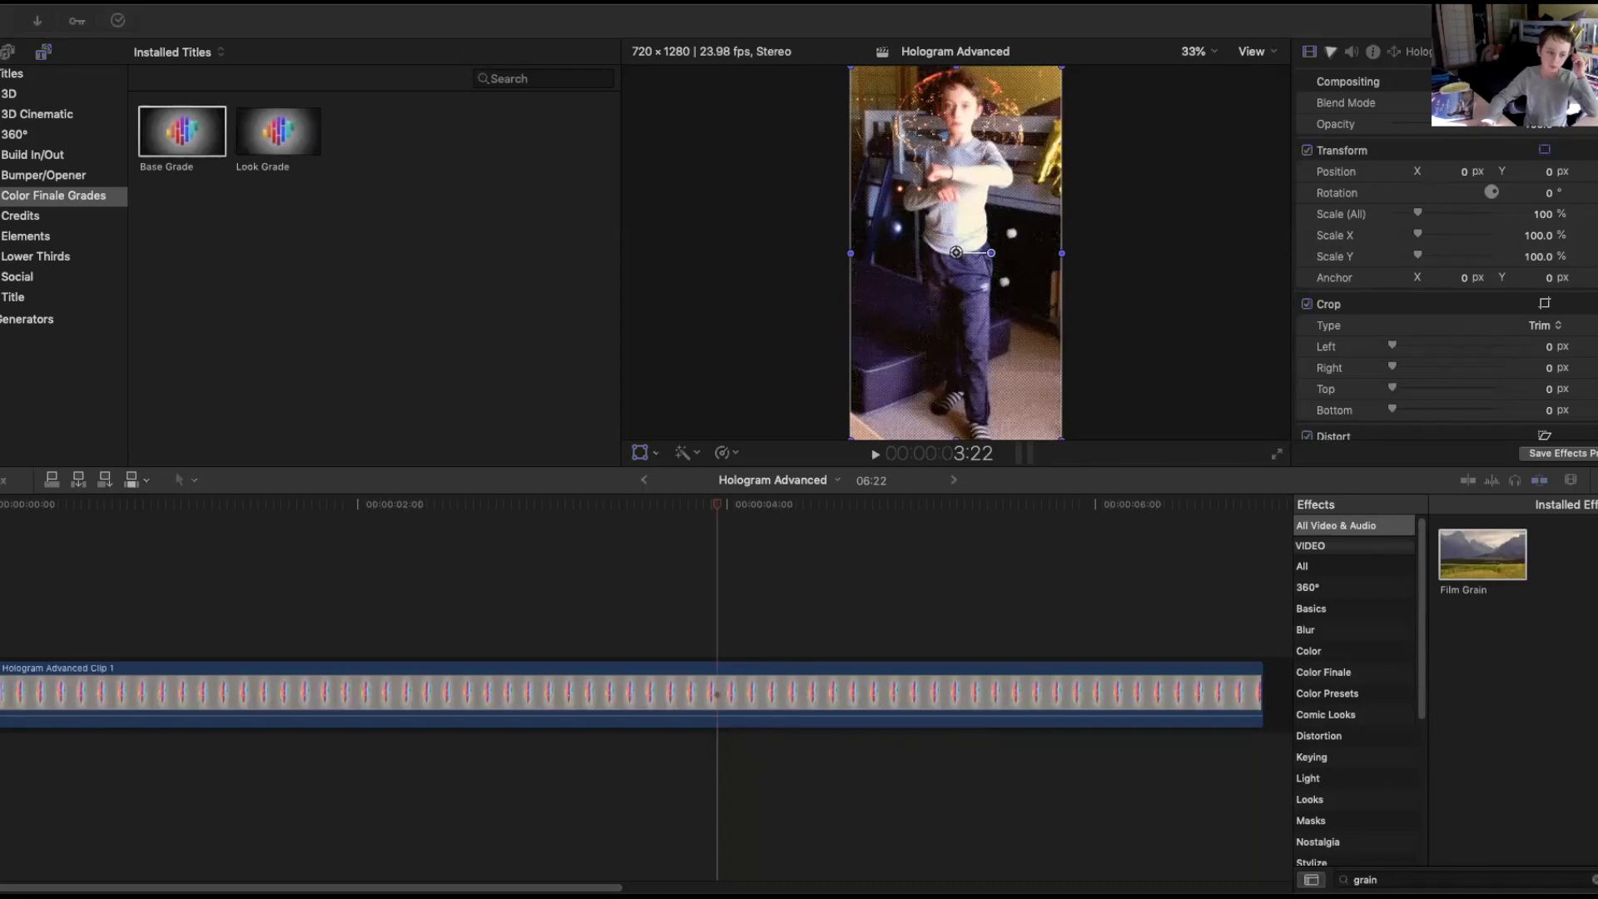
left_click_drag(490, 527, 192, 619)
left_click_drag(291, 610, 138, 611)
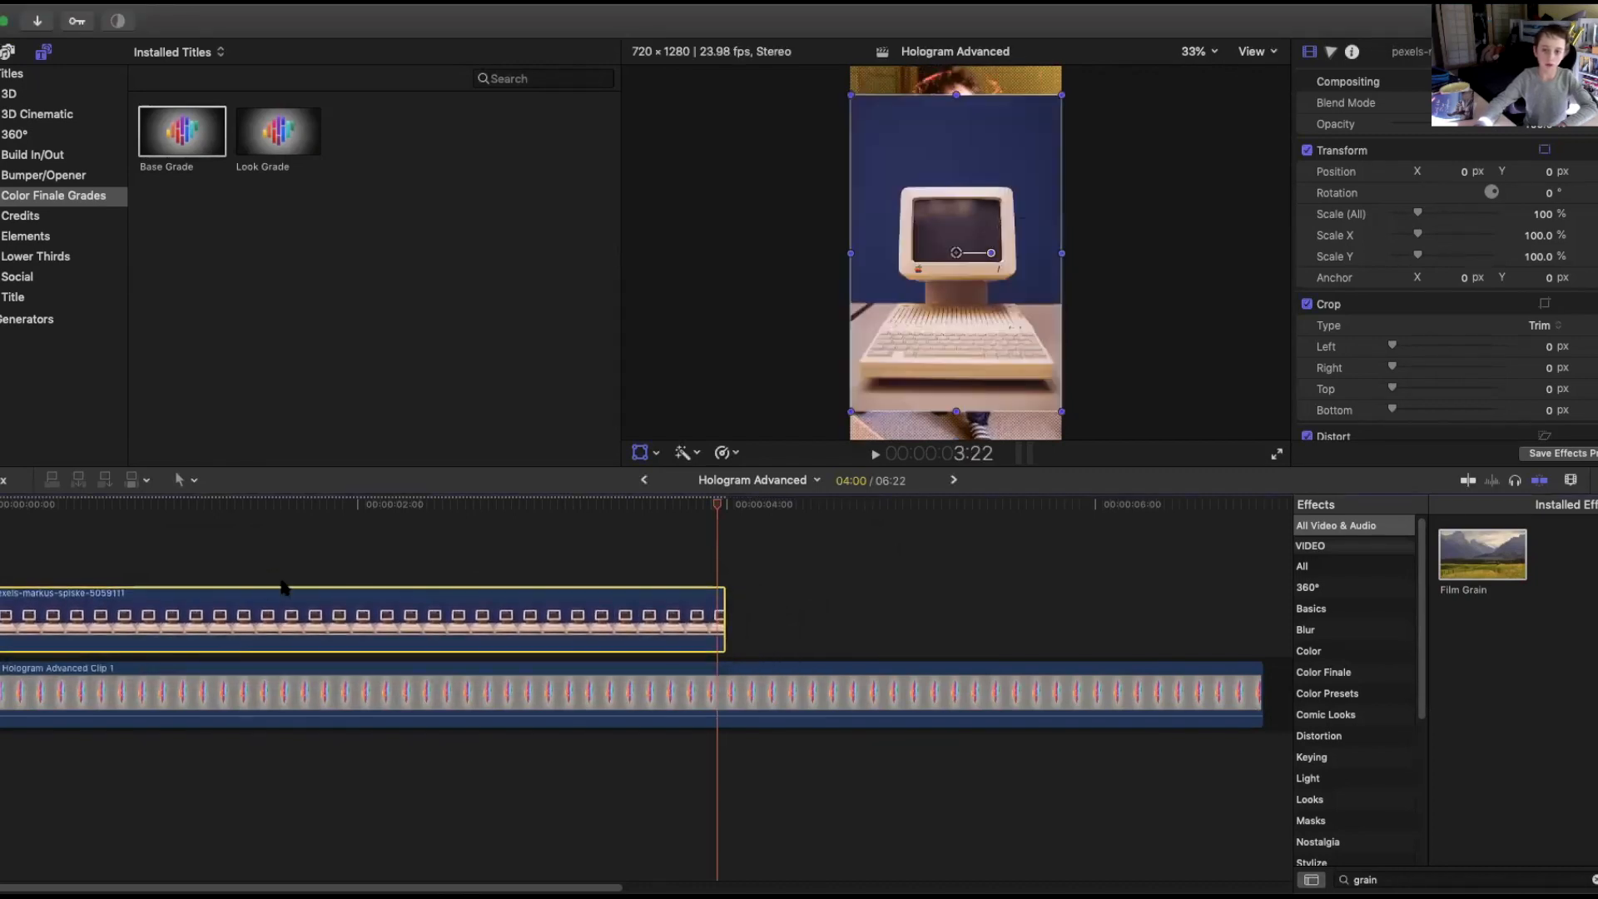
Scale the computer clip to about 120% and move it into the storyline before the compound clip.
left_click_drag(853, 411, 829, 443)
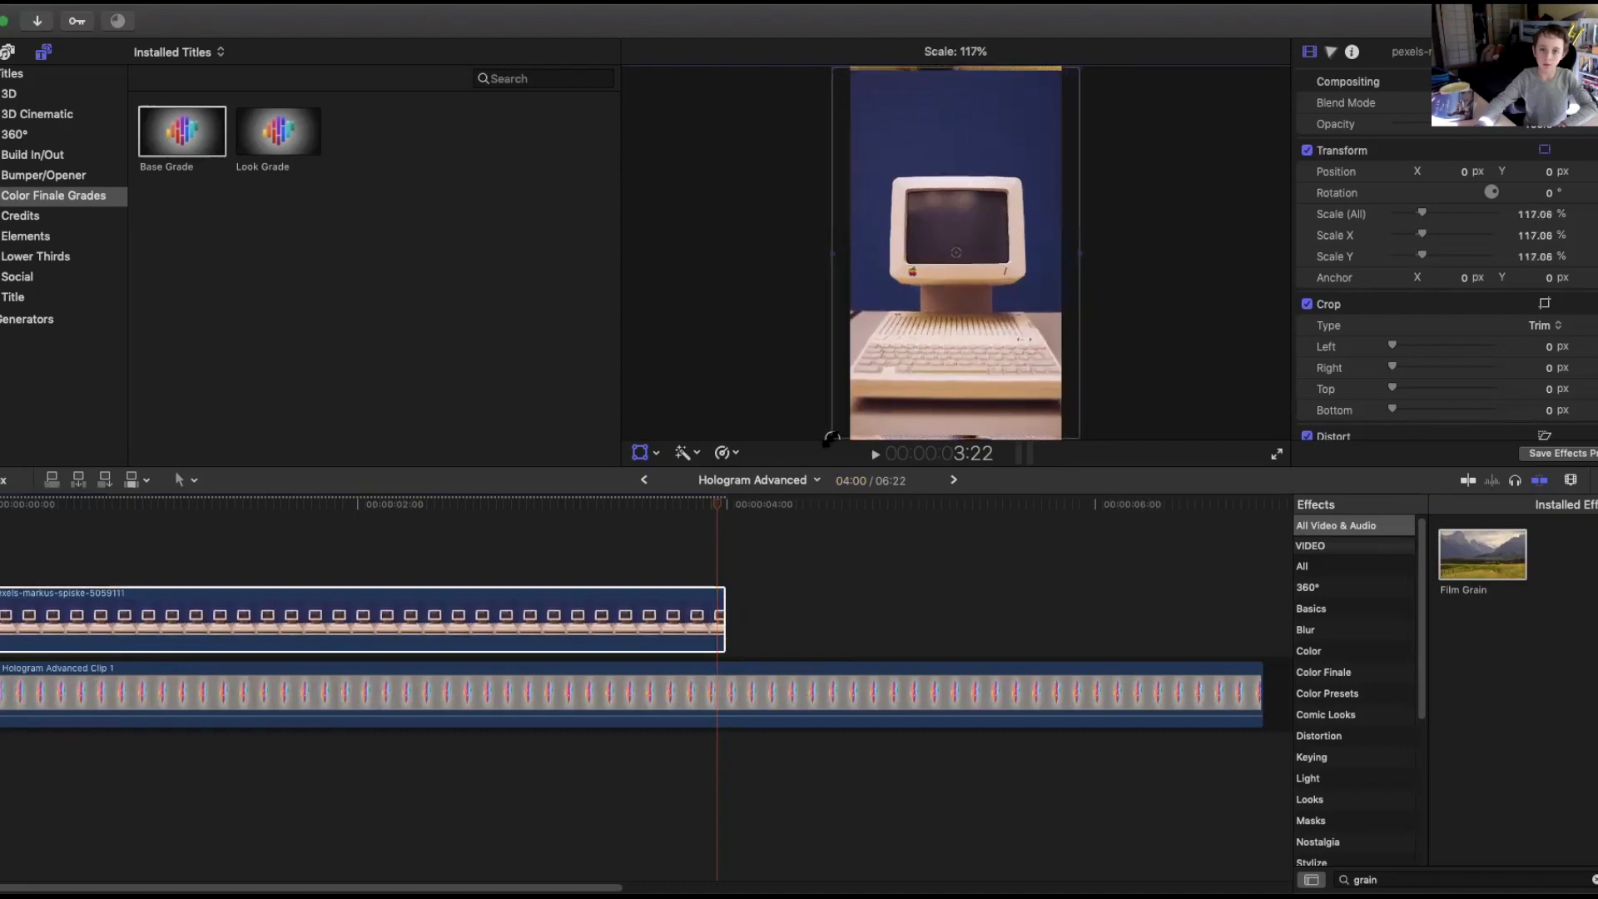
left_click_drag(602, 627, 645, 604)
left_click_drag(401, 541, 313, 554)
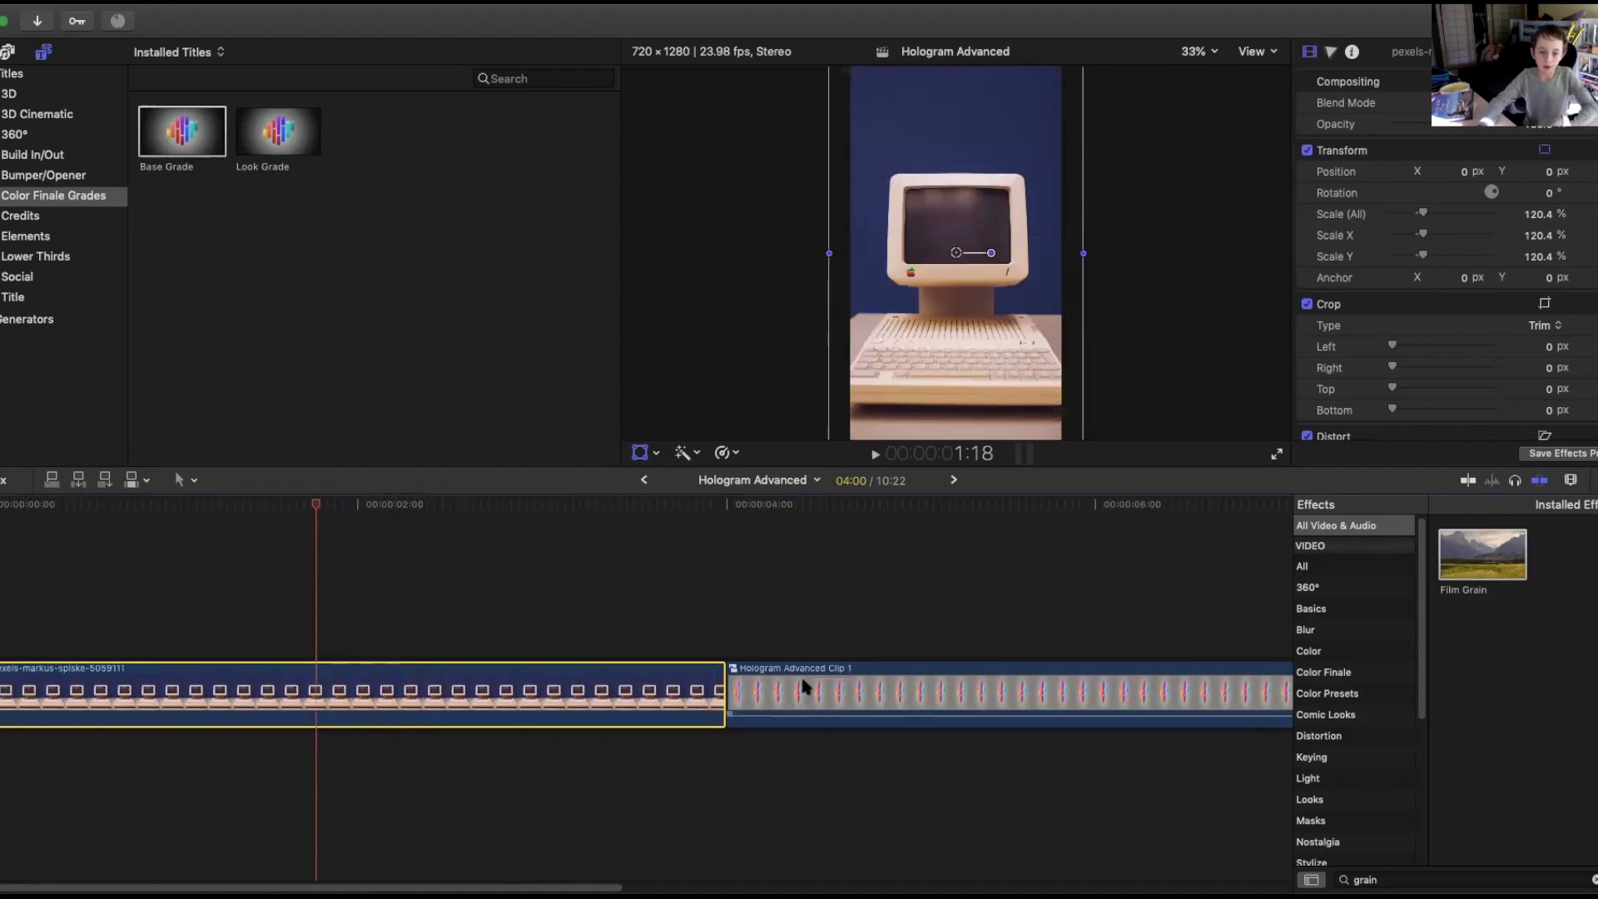
Lift the compound clip out of the storyline and connect it above the computer clip.
left_click_drag(798, 689, 363, 613)
left_click_drag(326, 506, 463, 544)
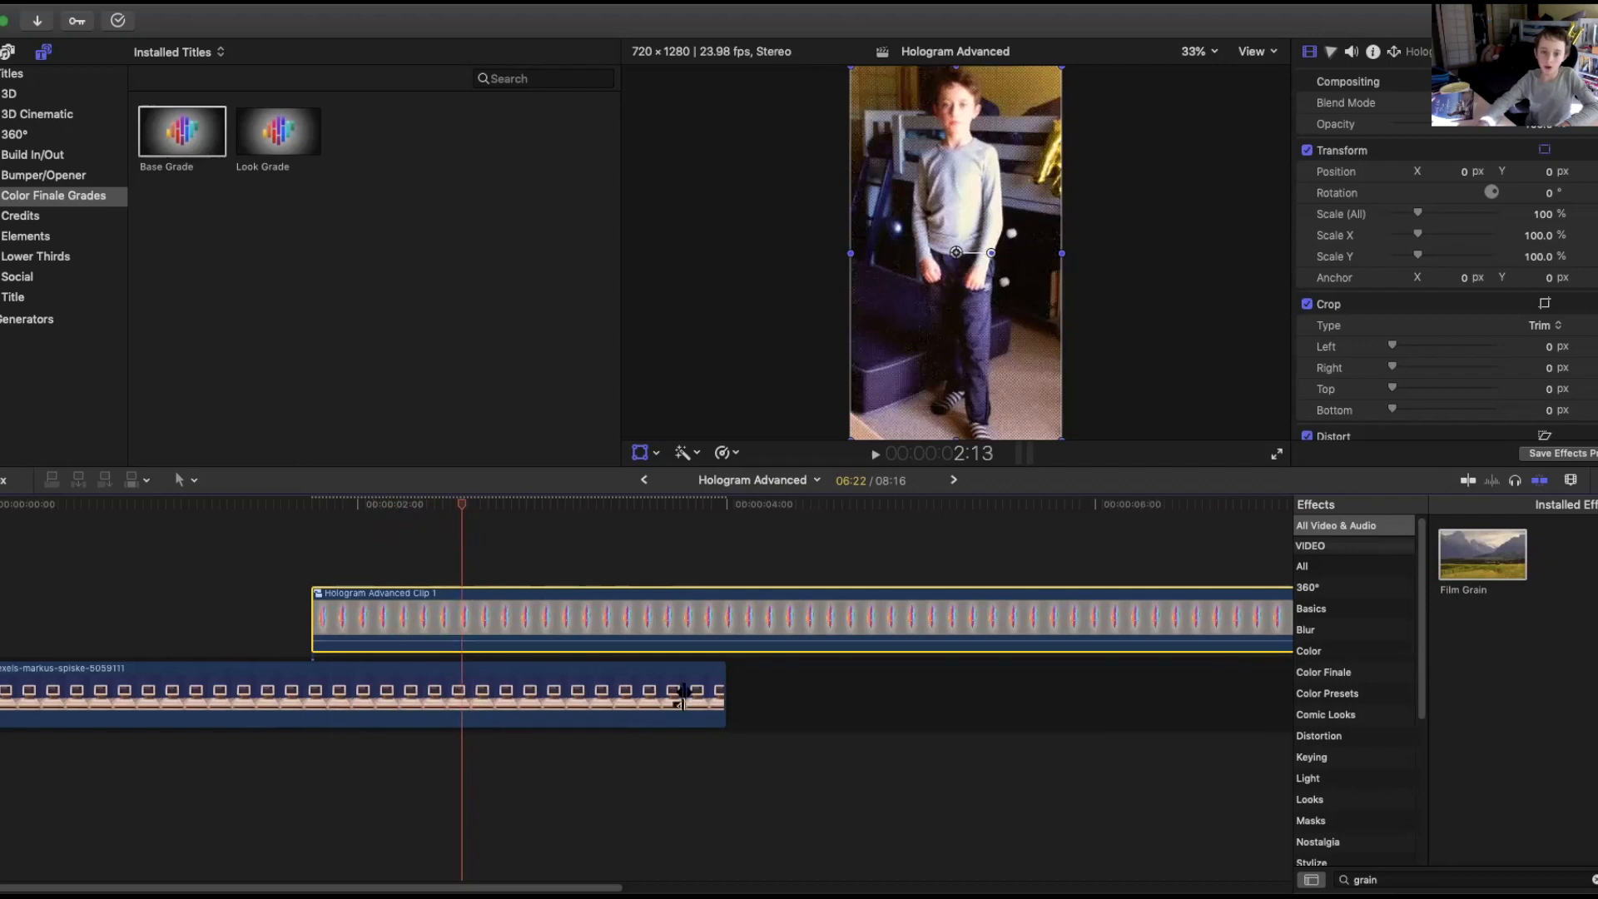
Trim both the end and the start of the computer clip to shorten it.
left_click_drag(721, 702, 465, 702)
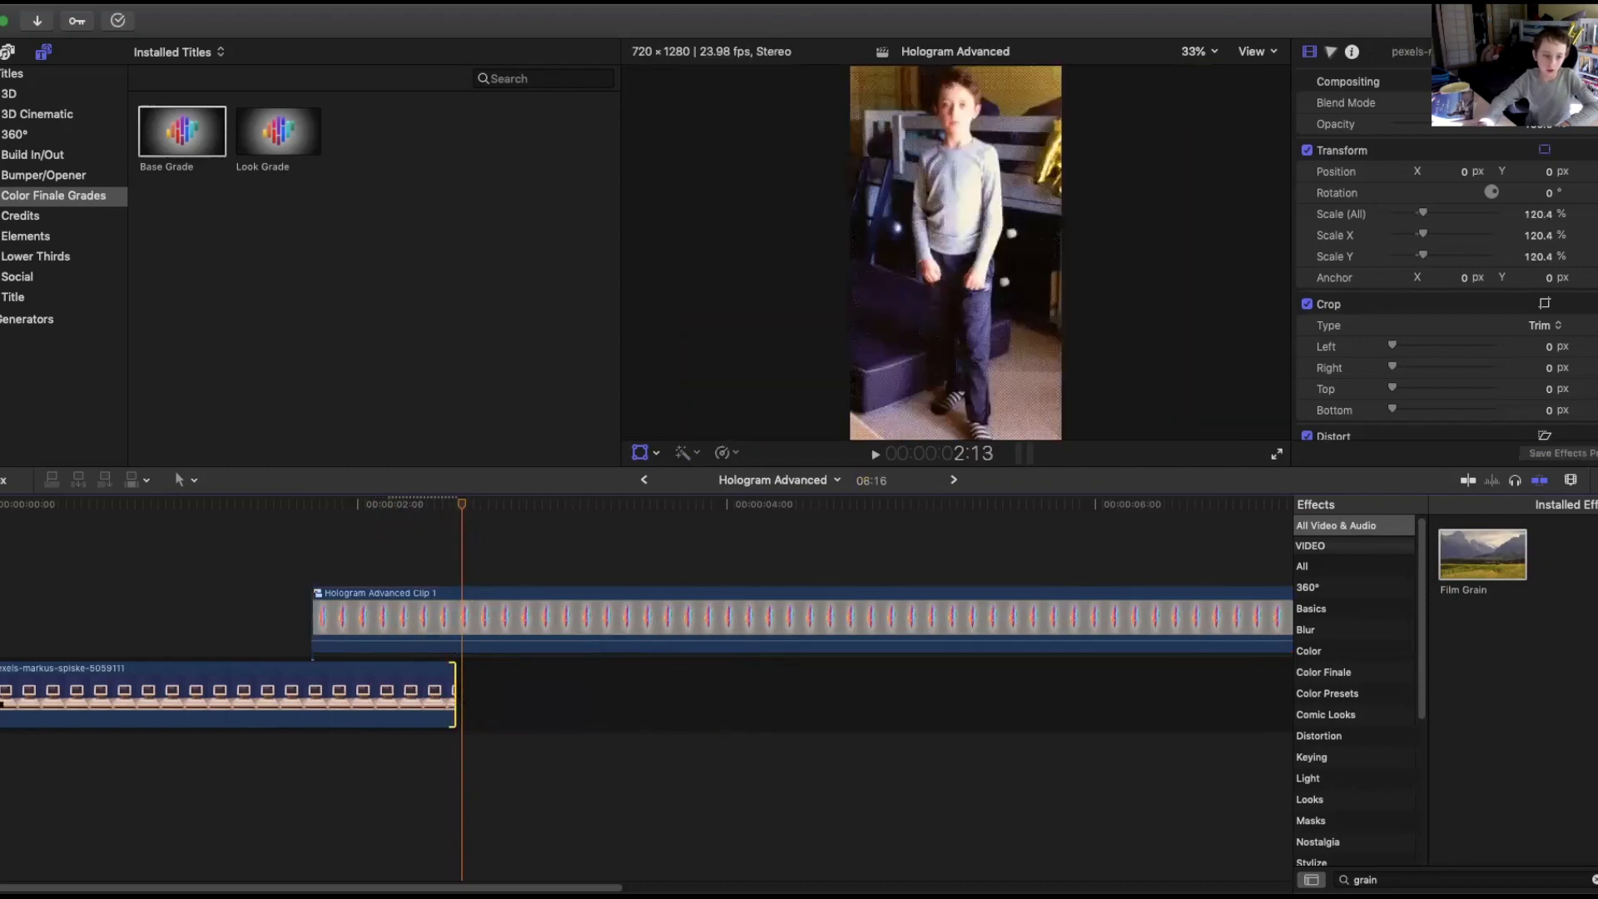
left_click_drag(6, 696, 240, 704)
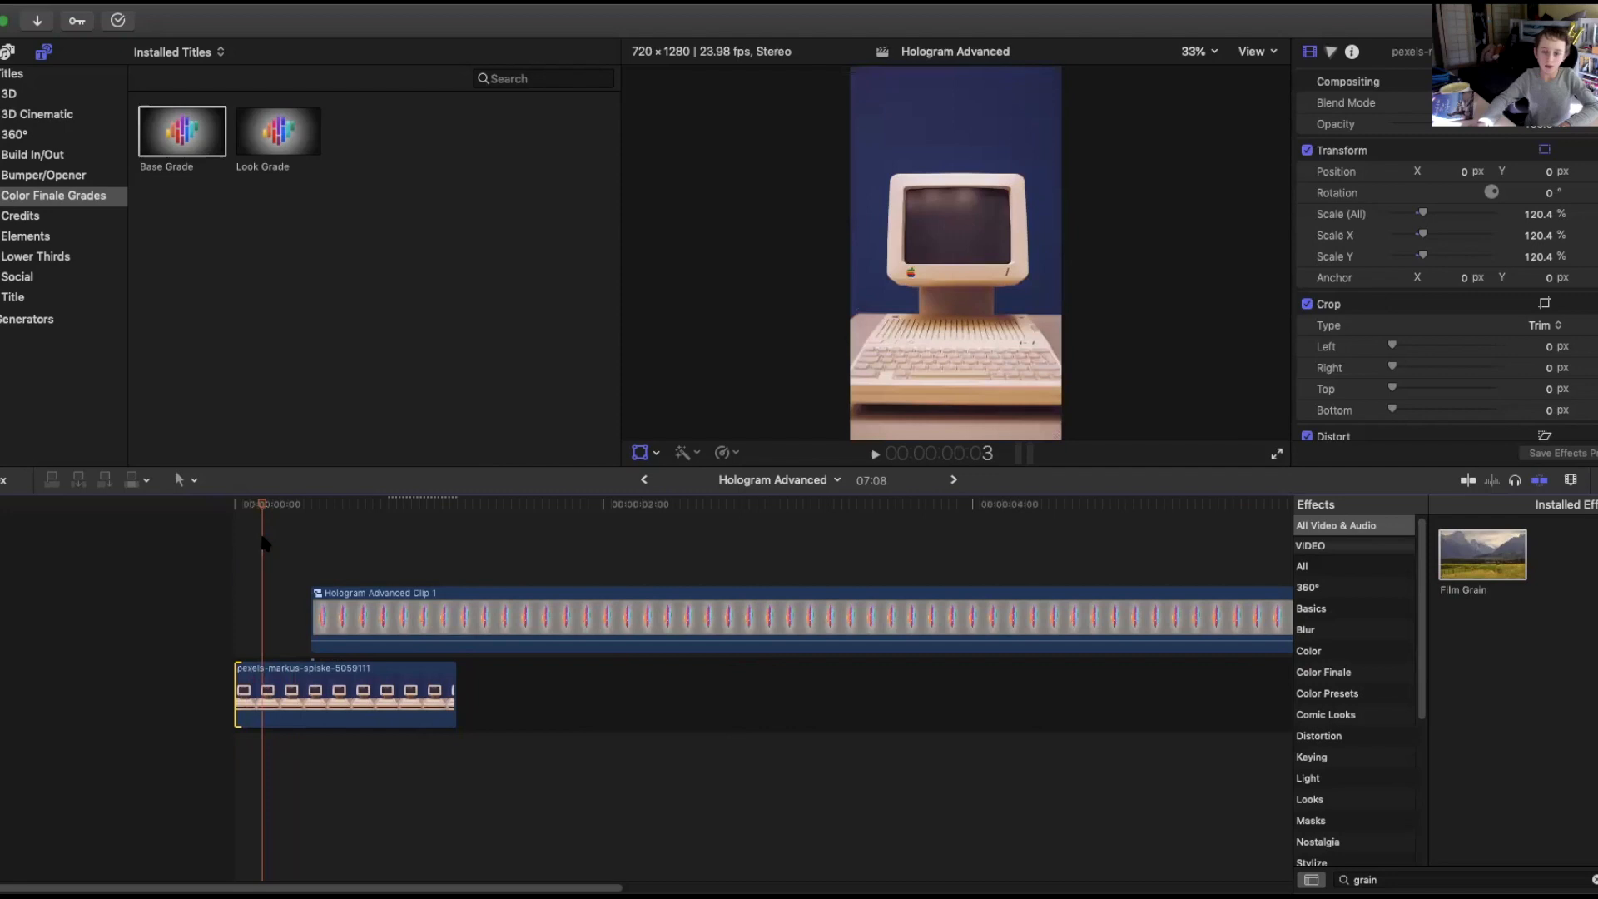
Lower the master saturation of the computer clip with a Color Board correction.
left_click(341, 687)
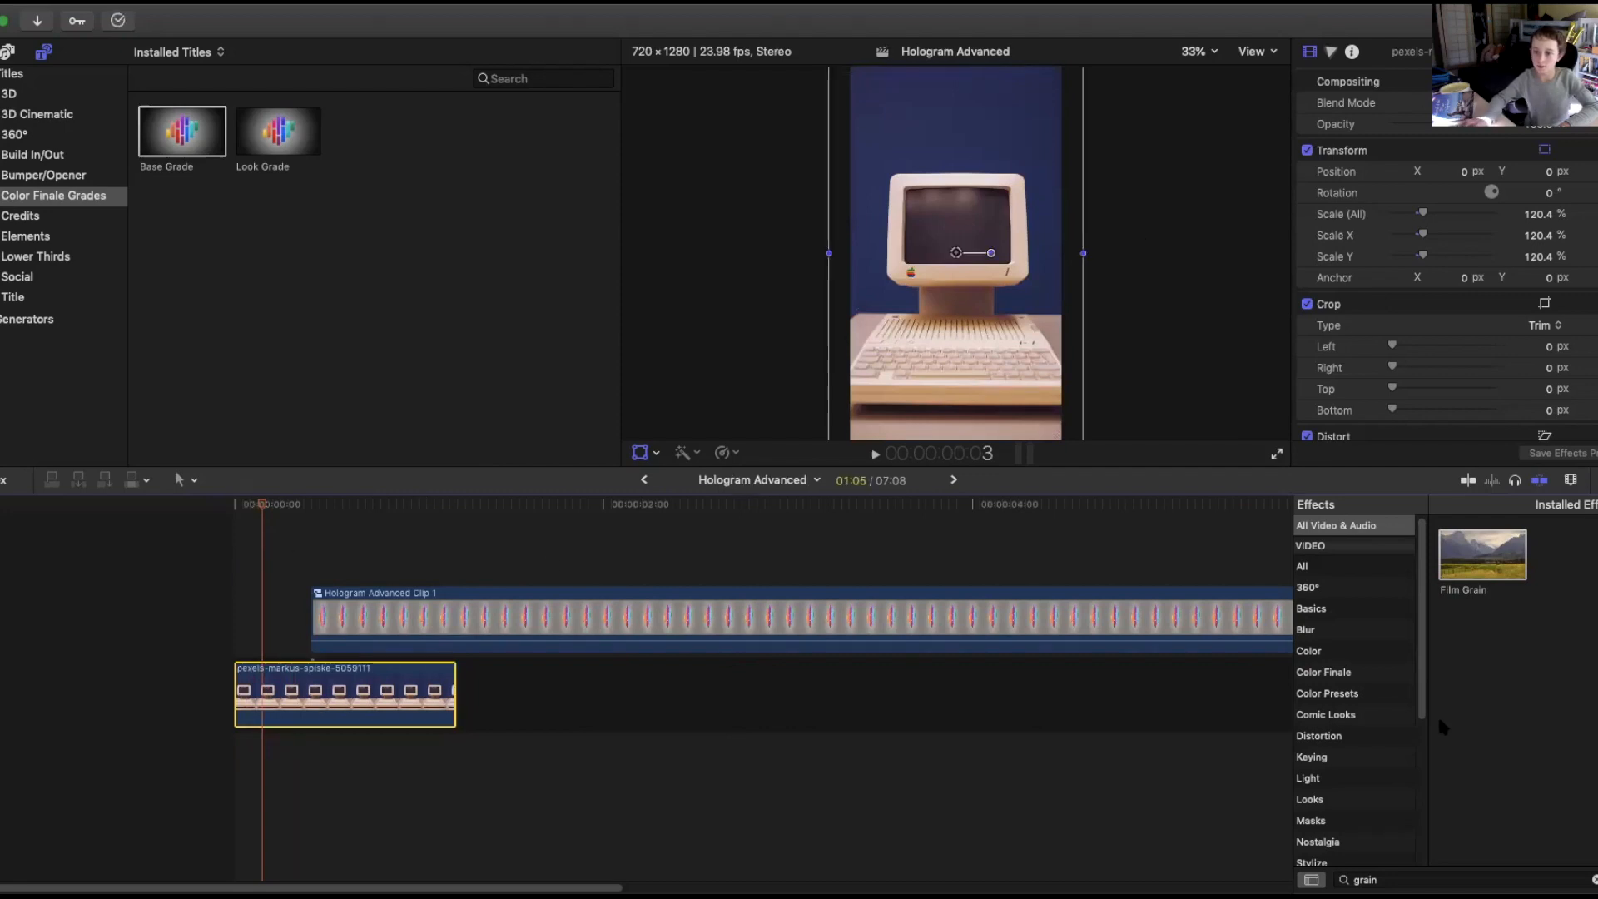
left_click(1332, 55)
left_click_drag(1324, 236, 1329, 250)
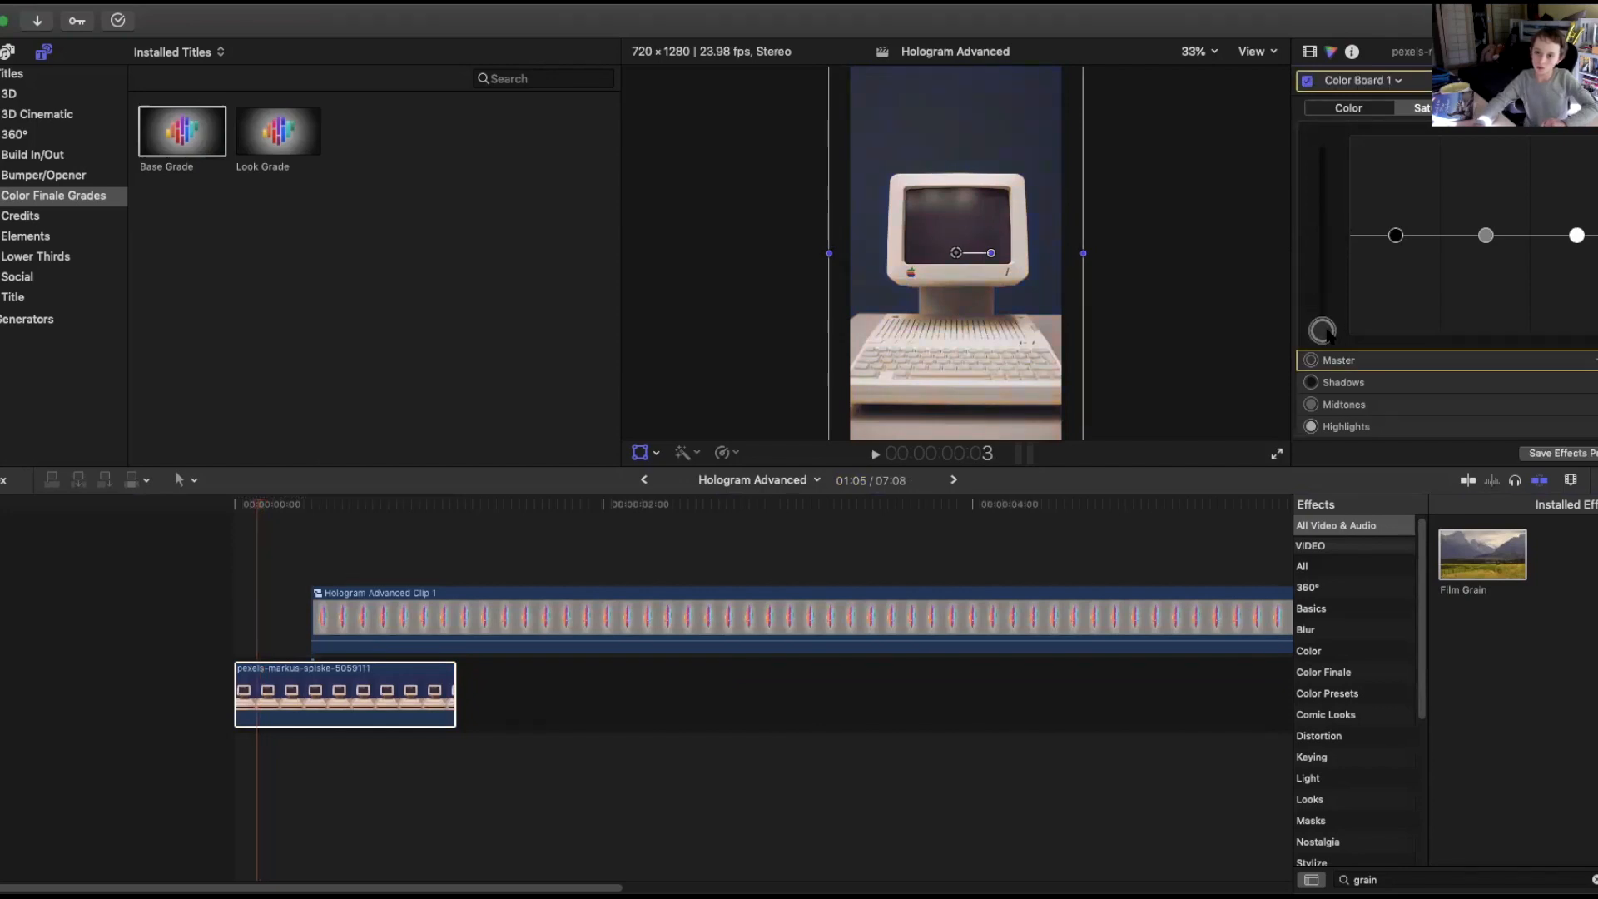
Try adjusting the master saturation on the compound clip, then undo that change.
left_click(804, 612)
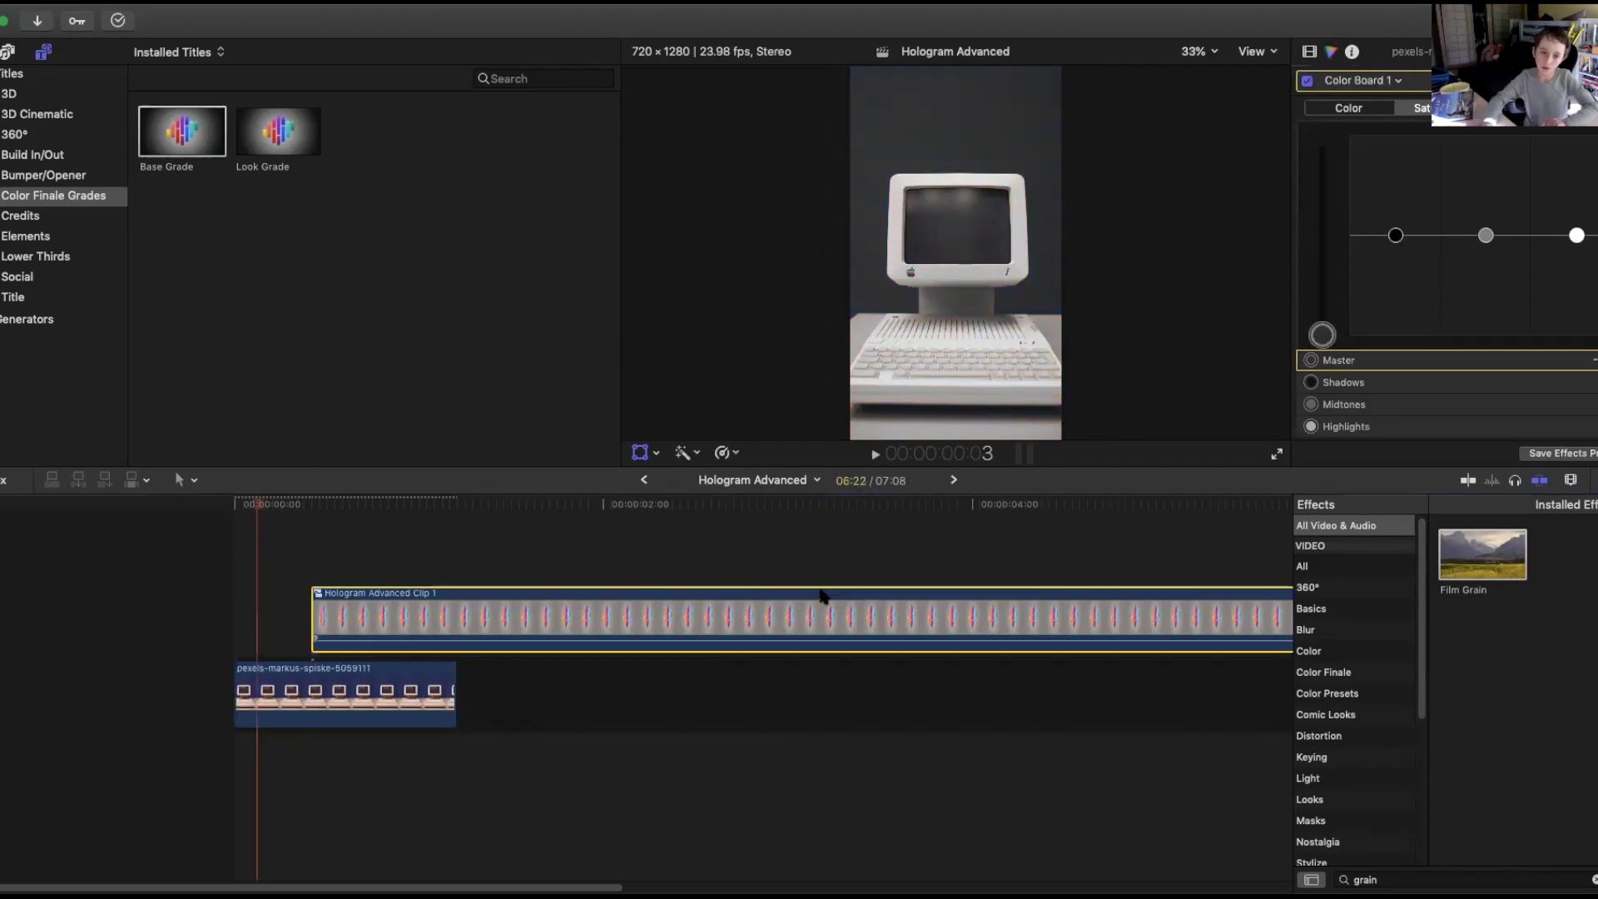
left_click_drag(260, 510, 283, 511)
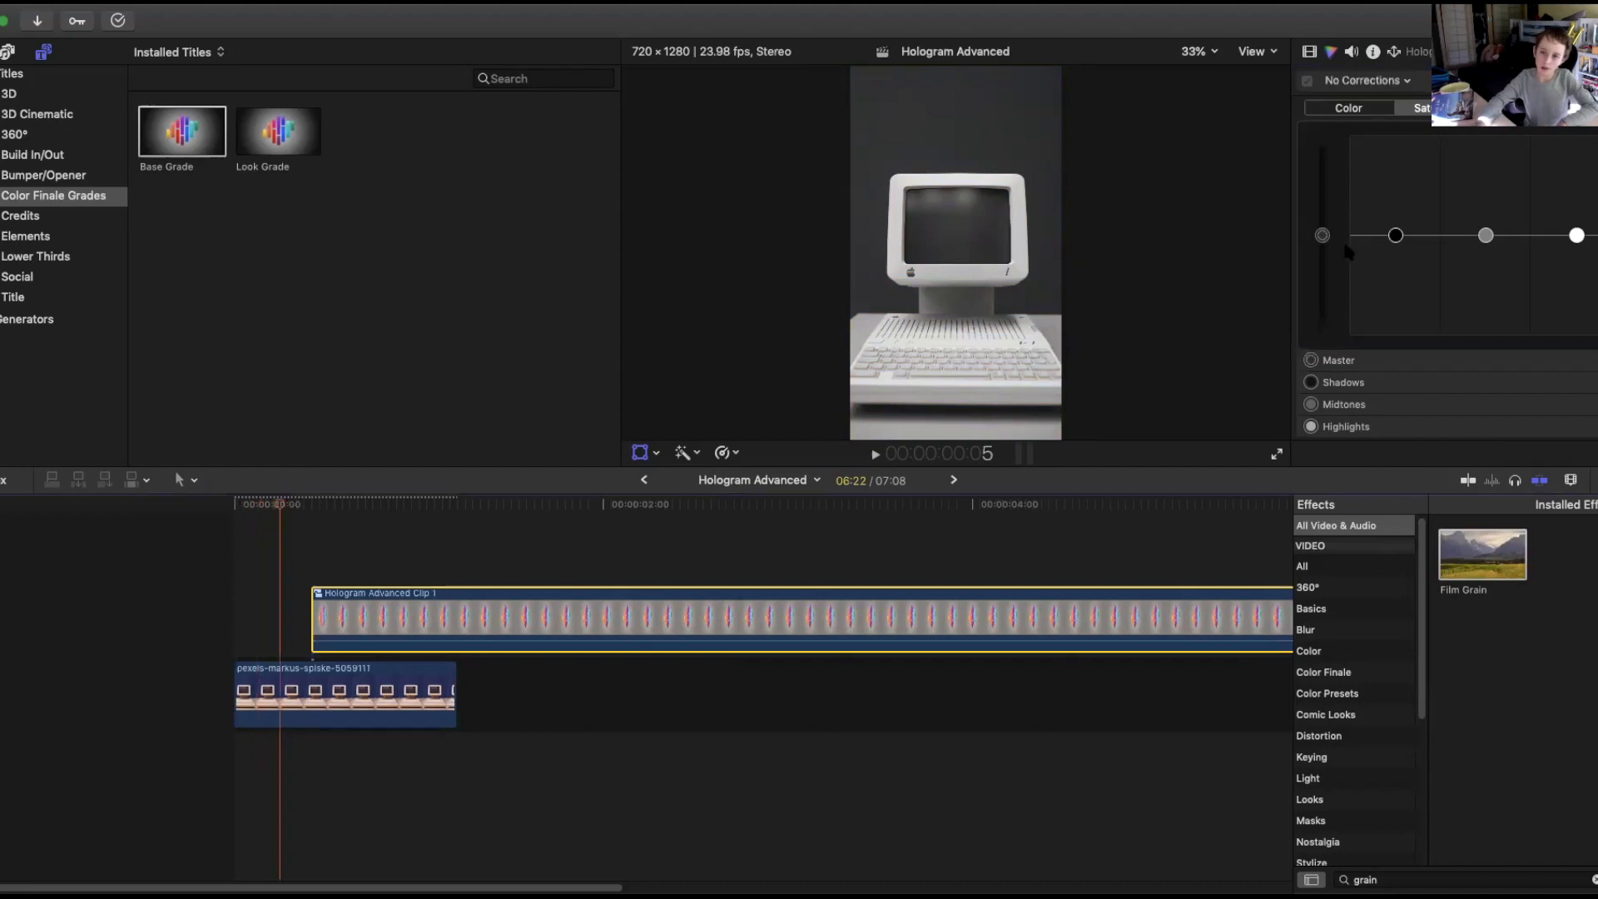
left_click_drag(1329, 244, 1329, 232)
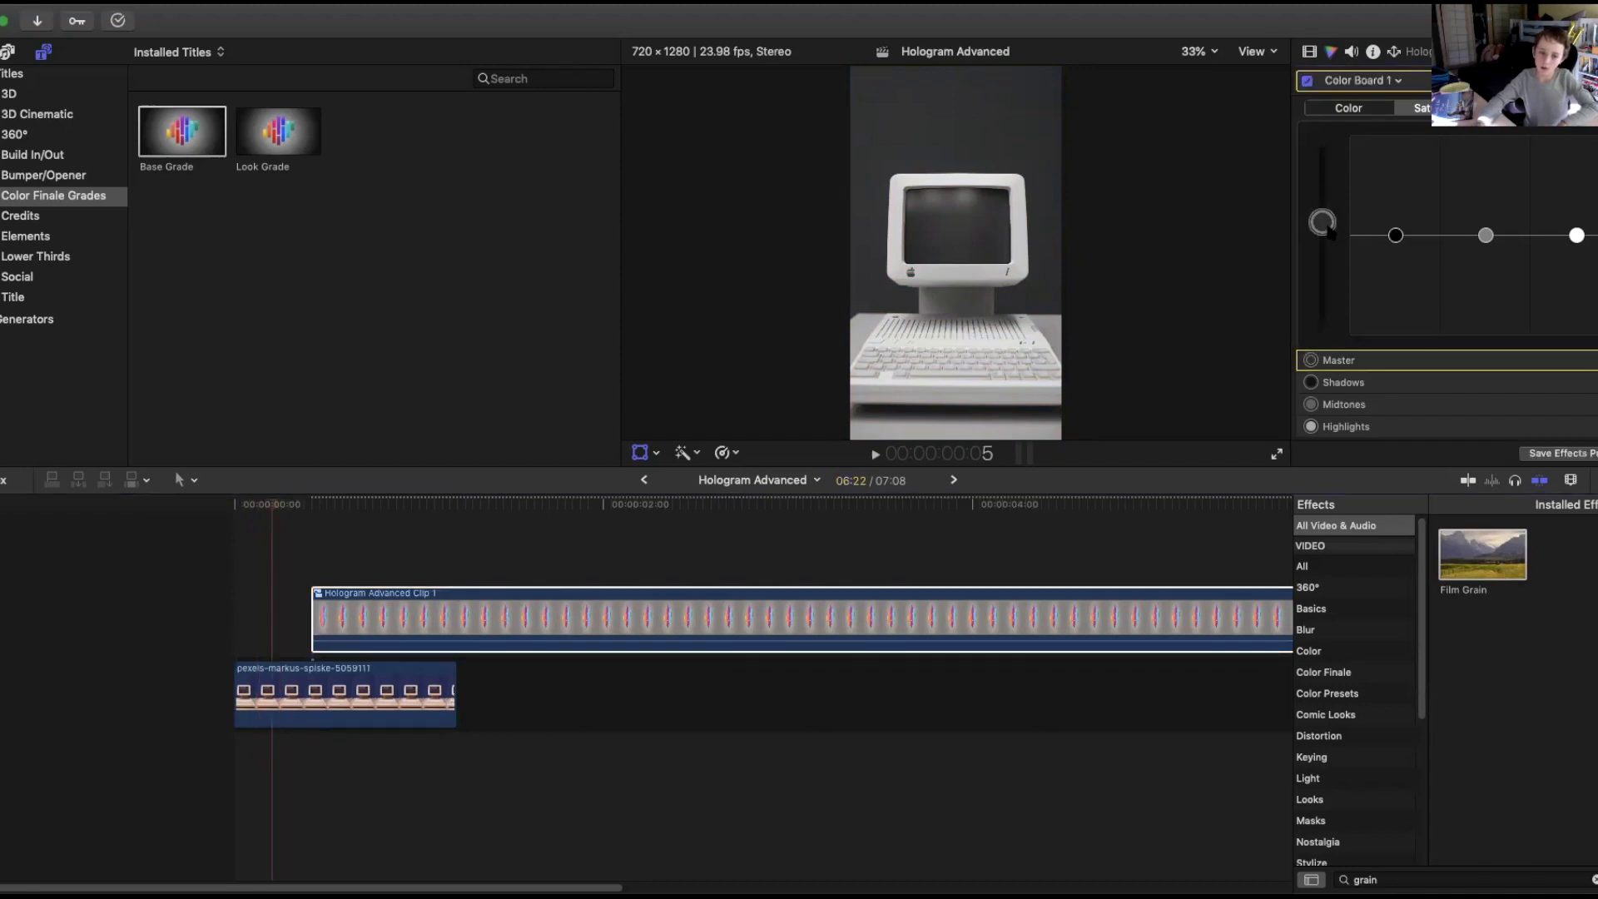
left_click(142, 2)
left_click(146, 16)
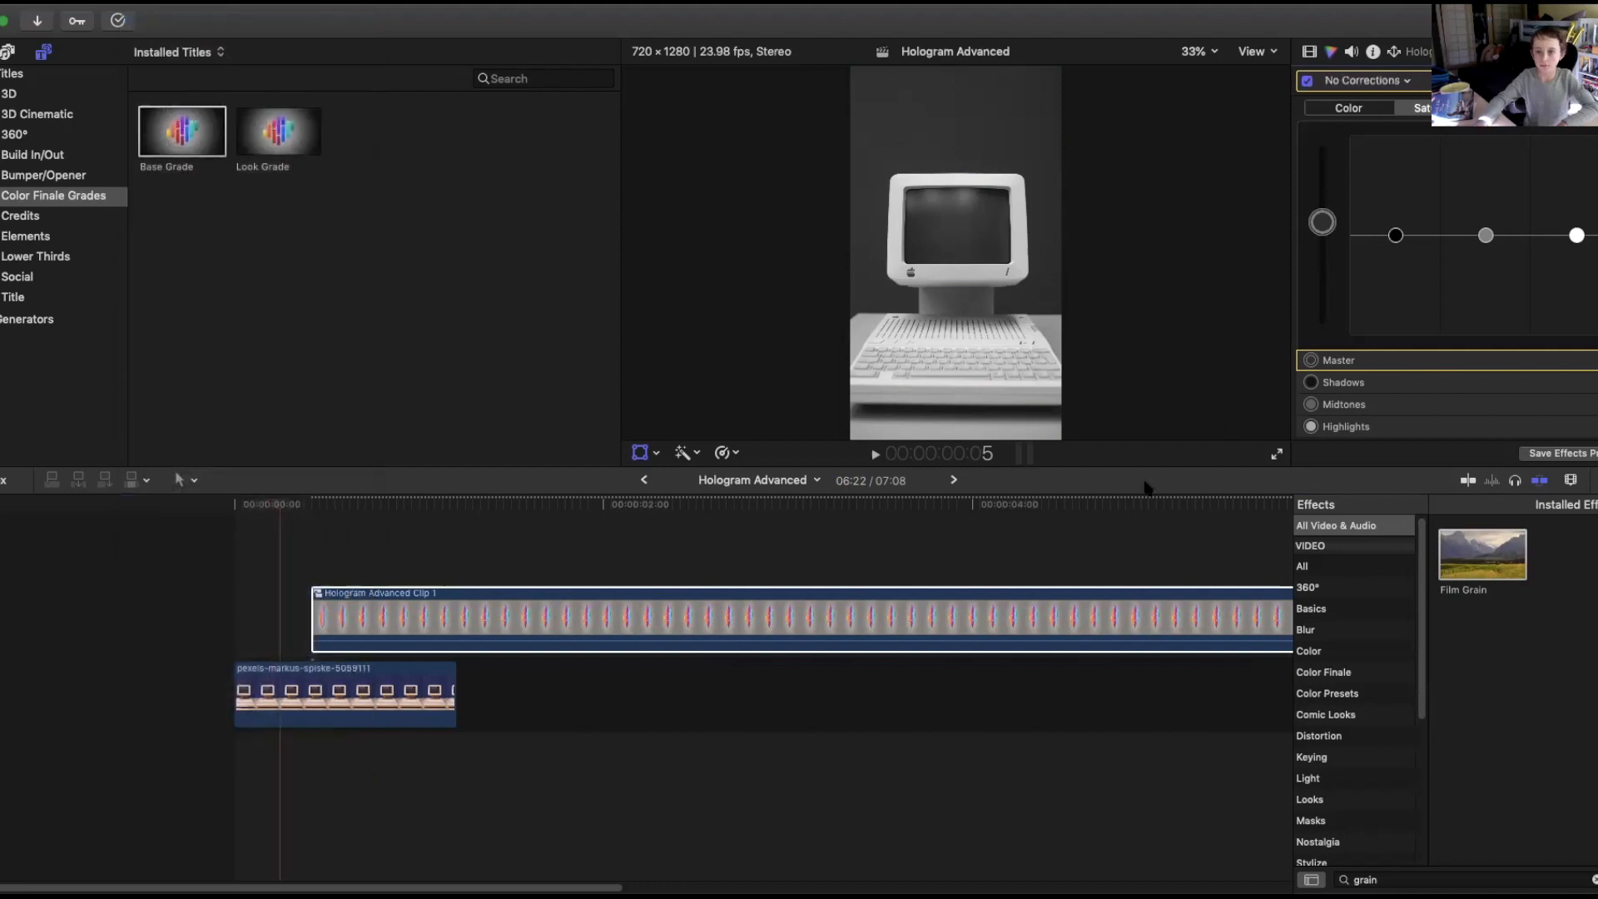
Raise the computer clip's master saturation partway back to restore some colour.
left_click(414, 721)
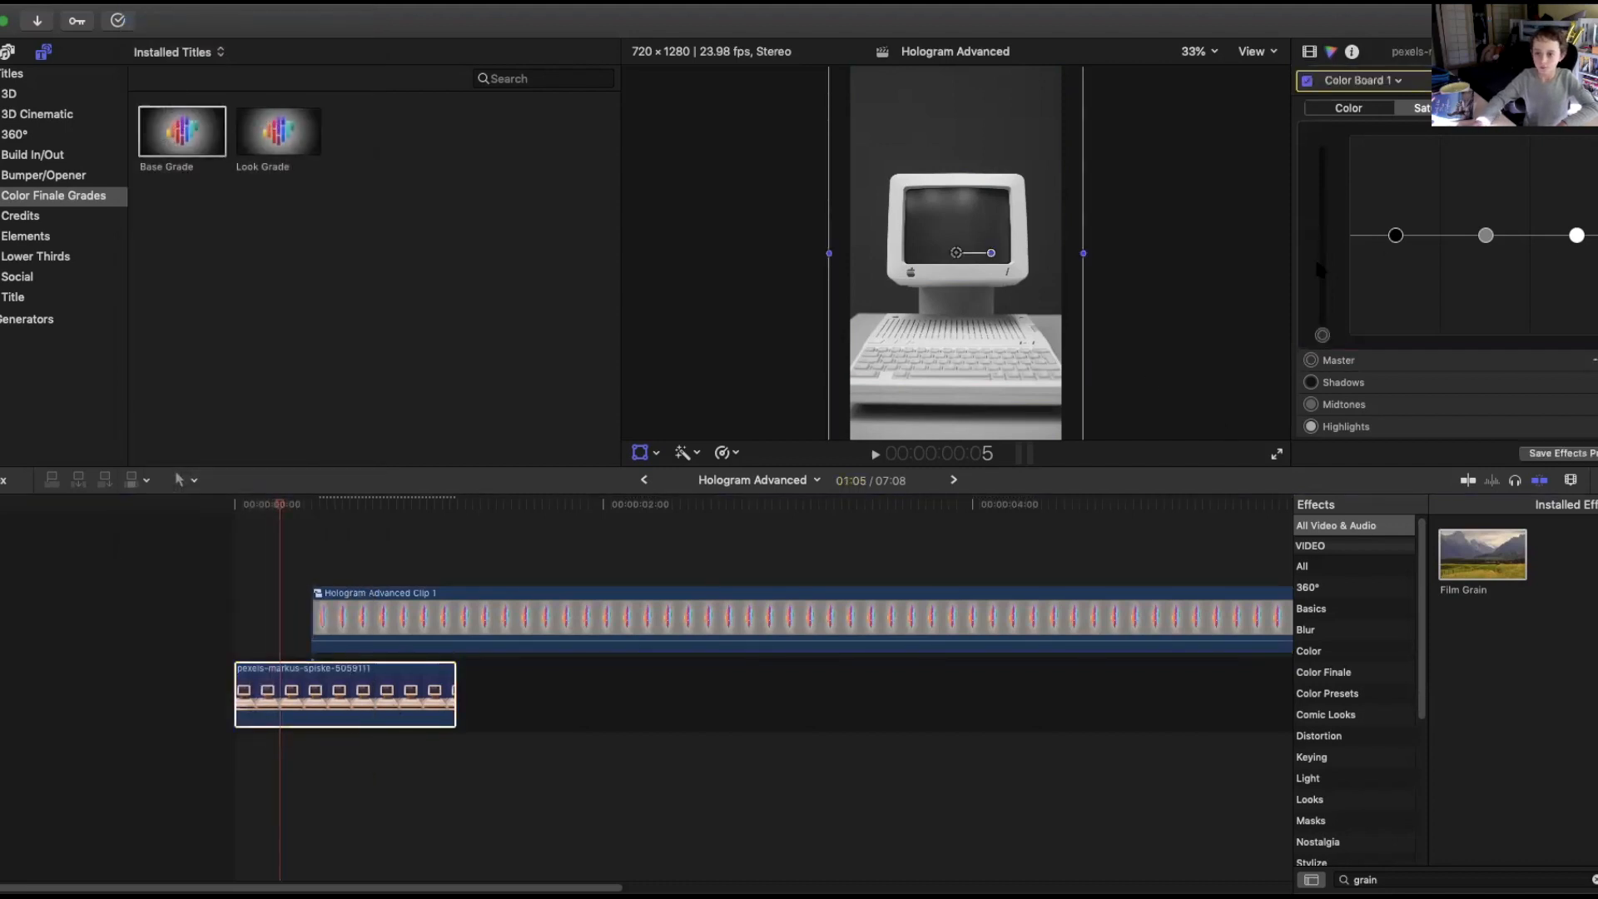
left_click_drag(1322, 336, 1322, 306)
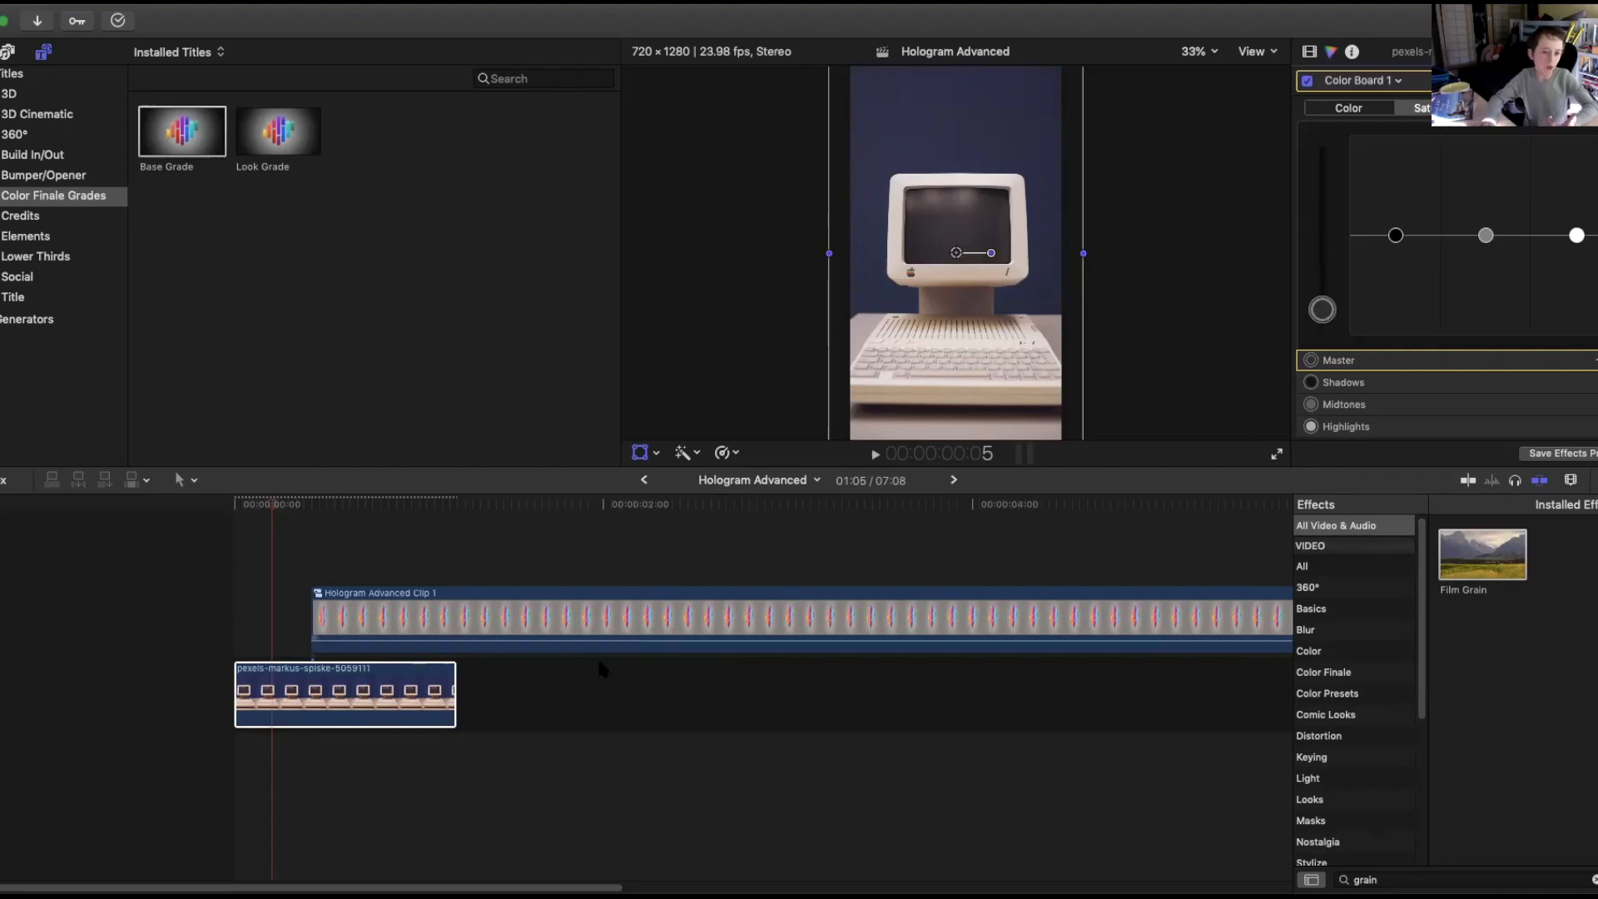
Play back the beginning of the timeline to review the computer intro.
left_click(610, 630)
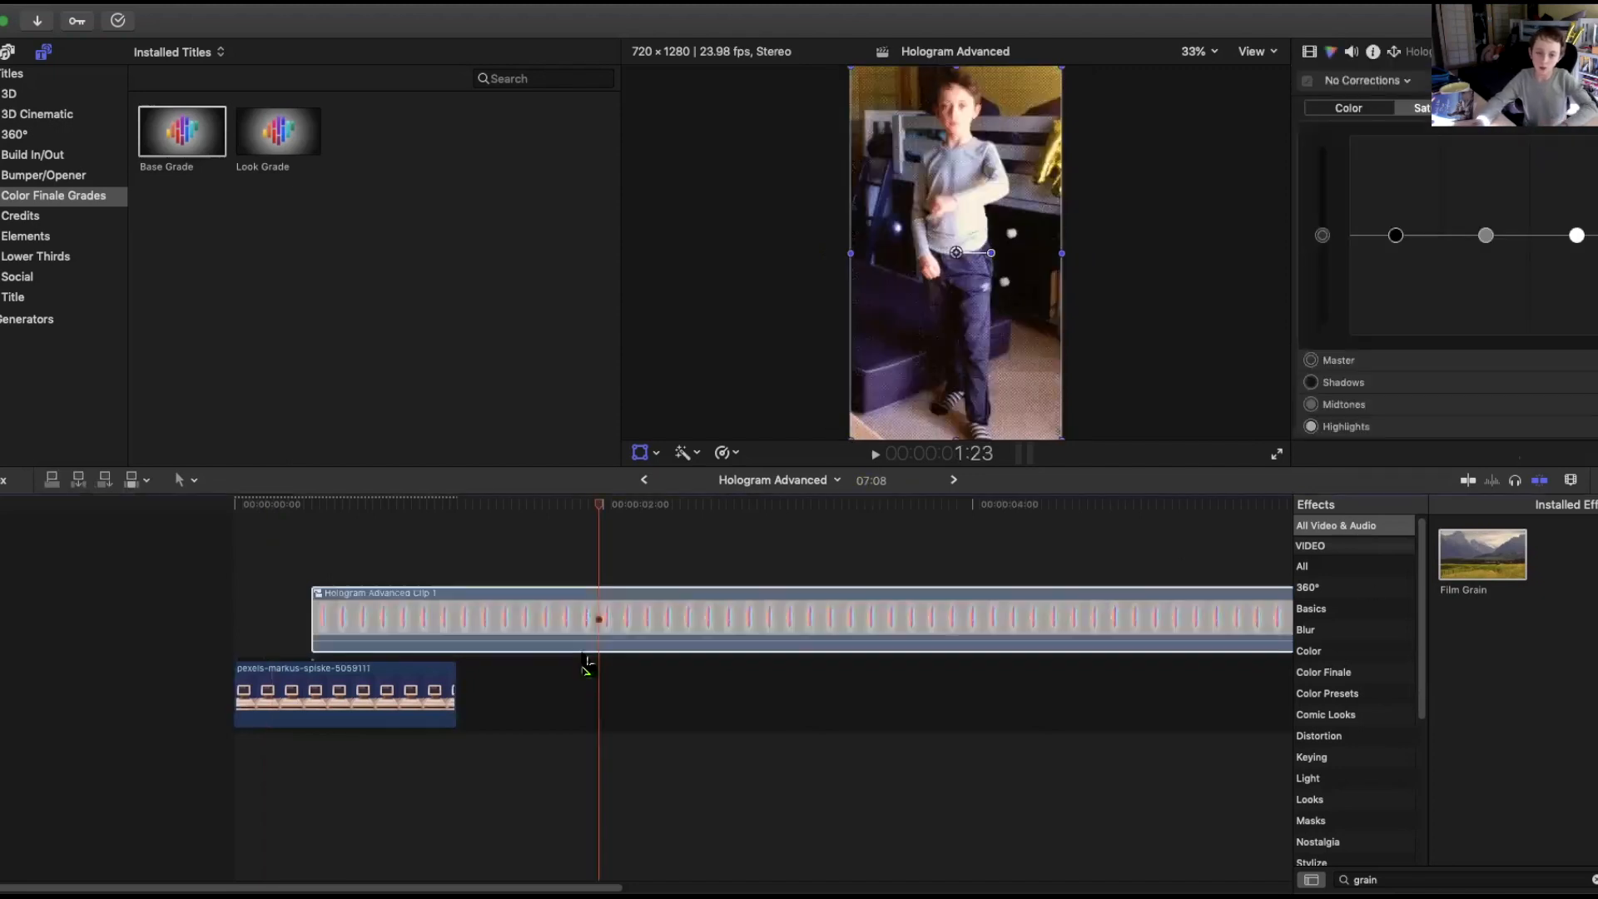
left_click(280, 545)
left_click(297, 545)
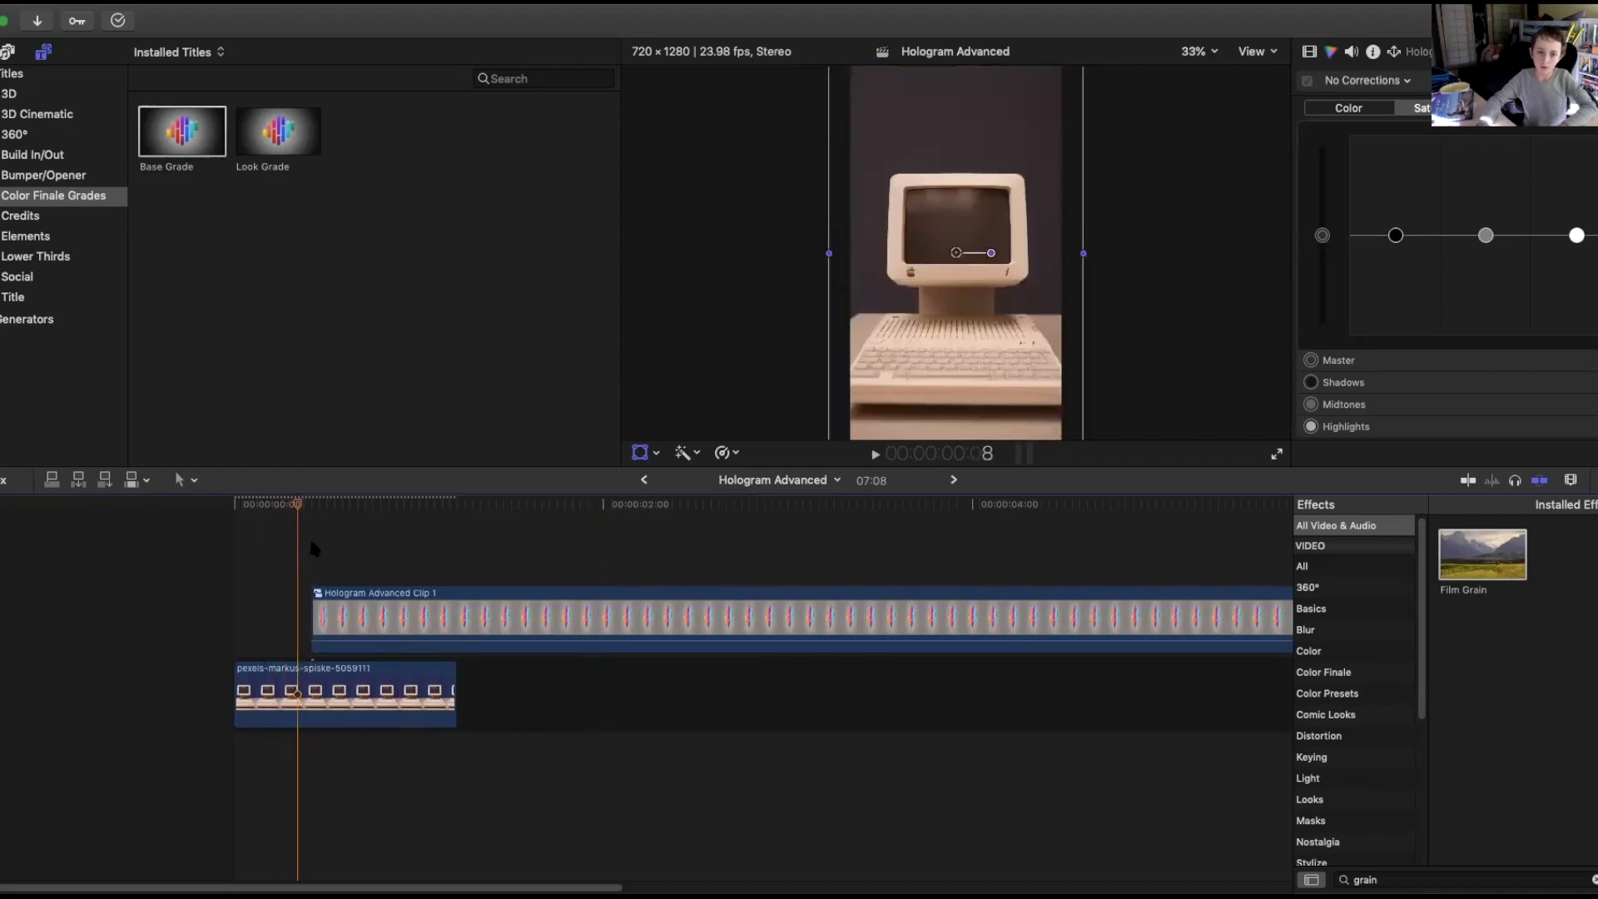
left_click_drag(299, 505, 407, 506)
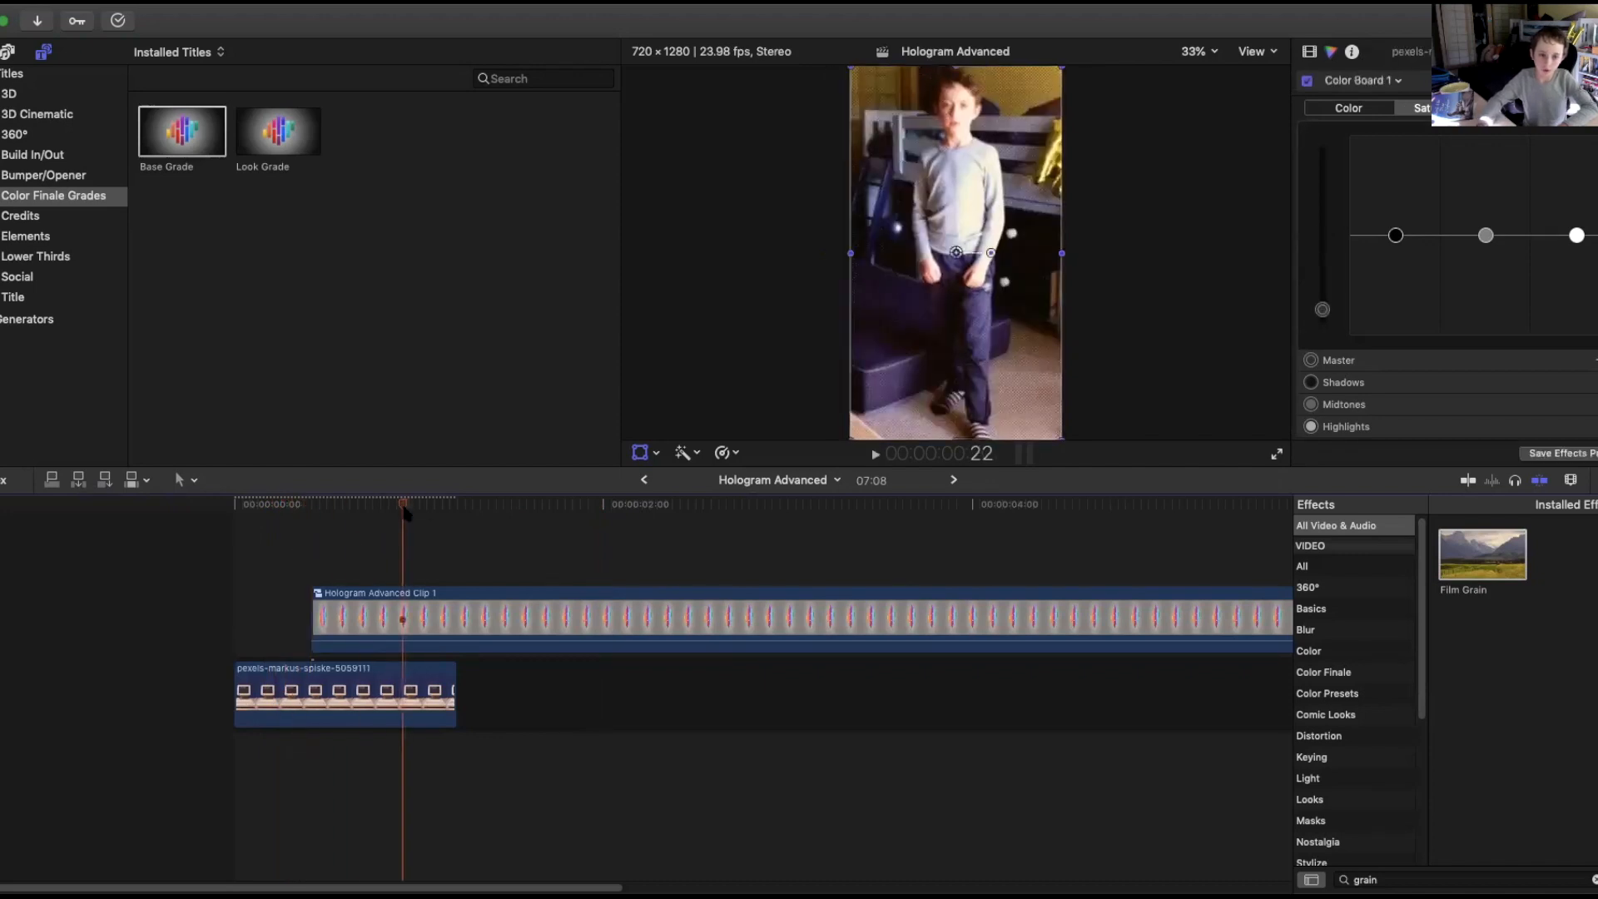
key("Home")
key("space")
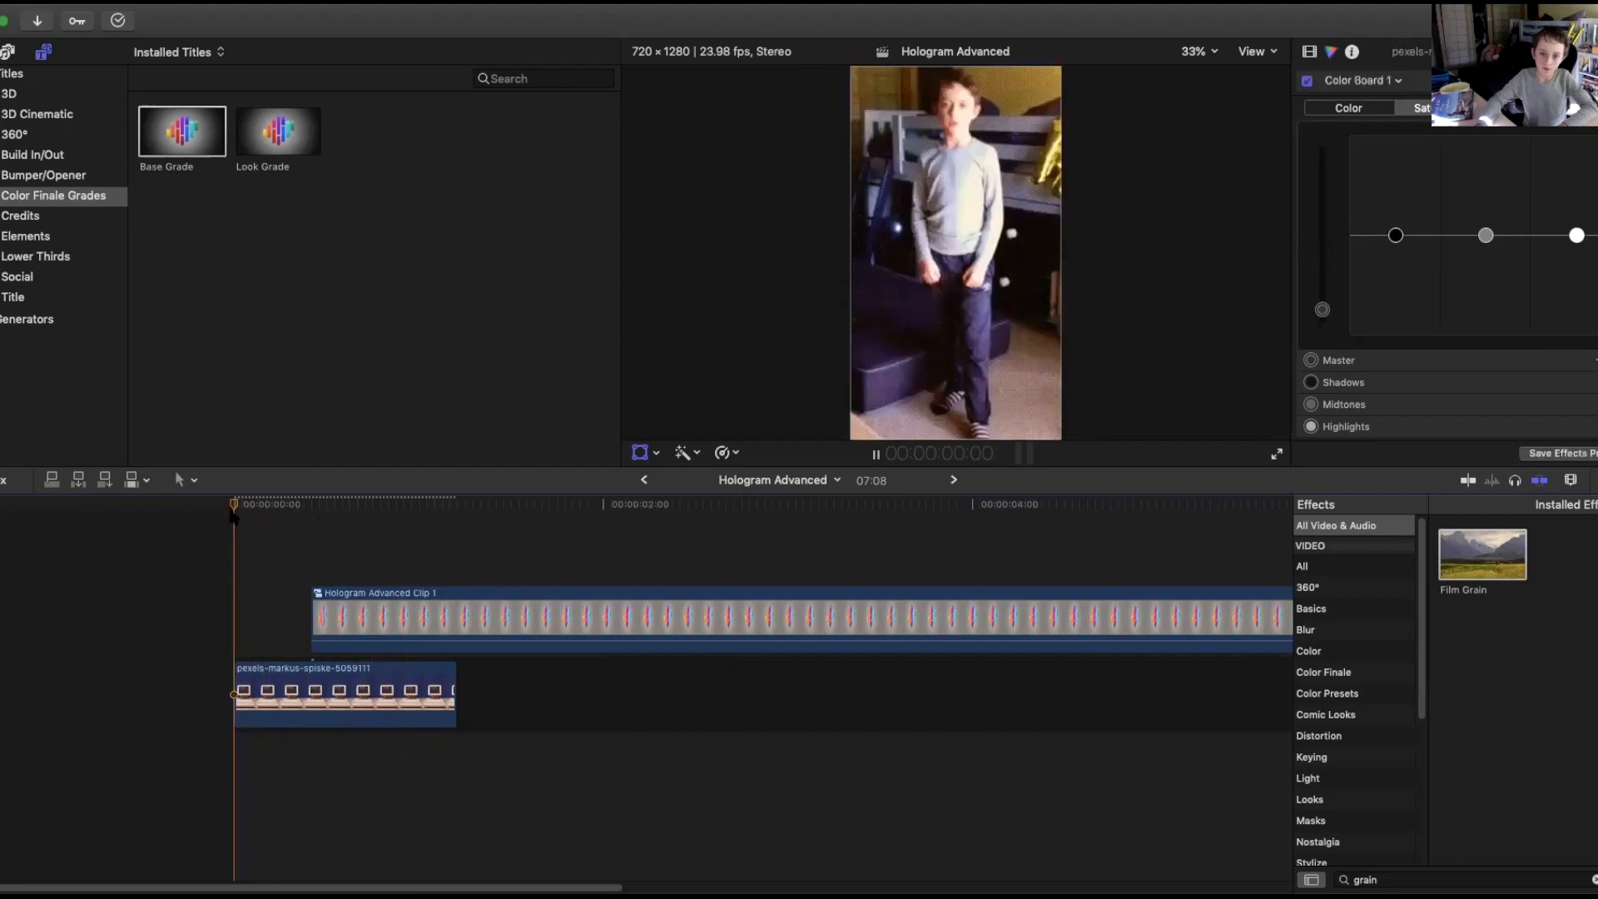
key("space")
Zoom the timeline in and move the compound clip later along the timeline.
left_click(1570, 480)
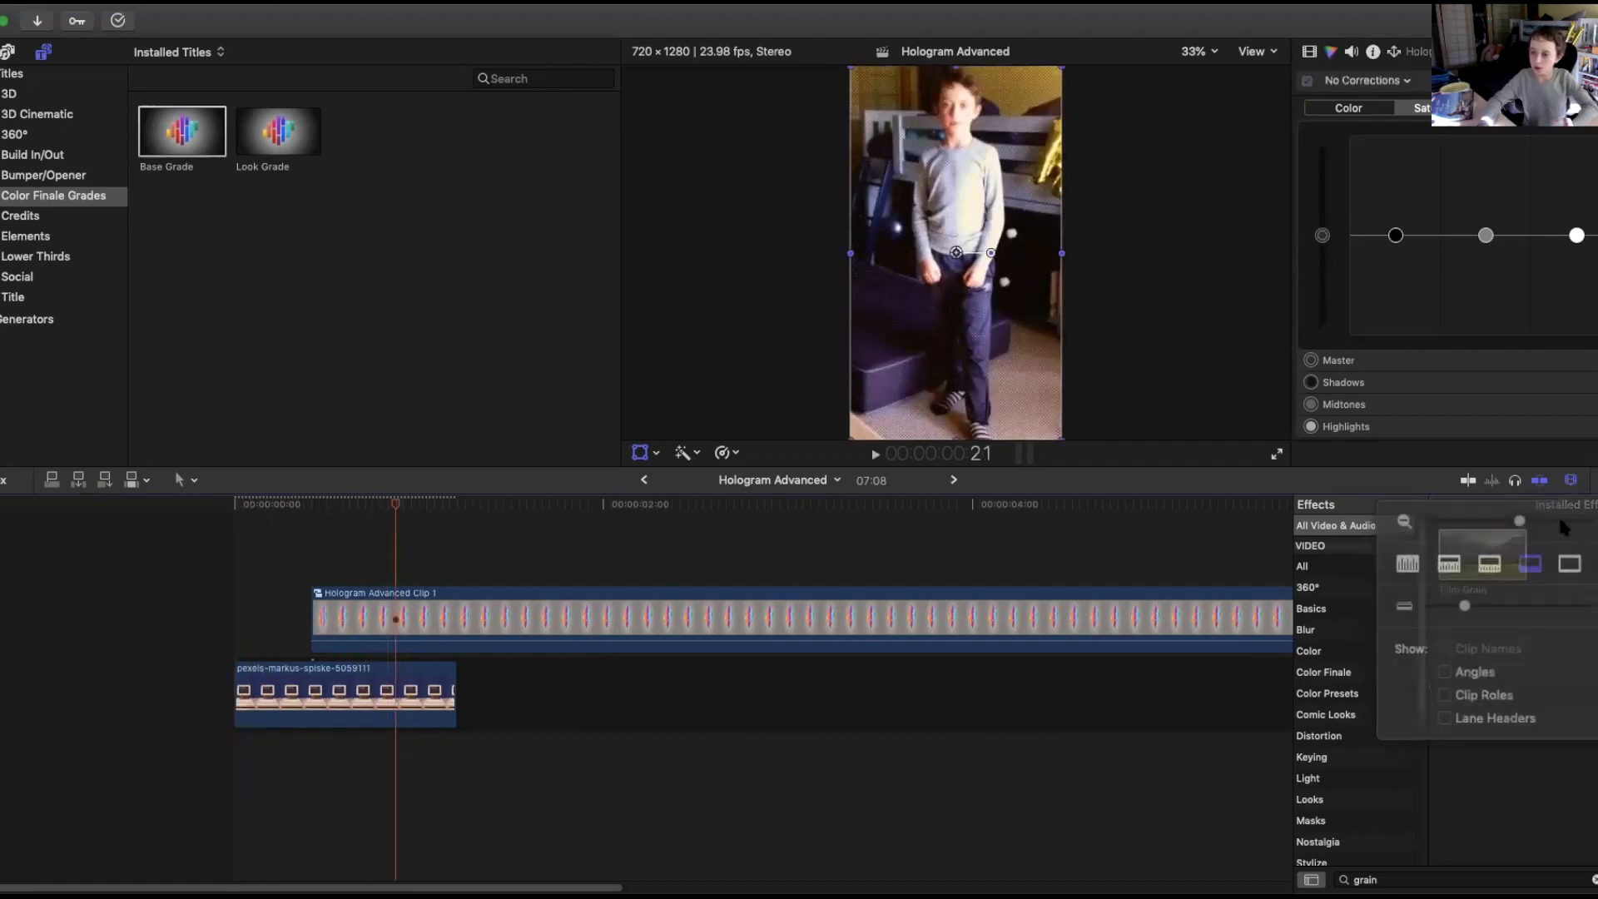
left_click_drag(1529, 525, 1592, 522)
left_click_drag(124, 885, 115, 884)
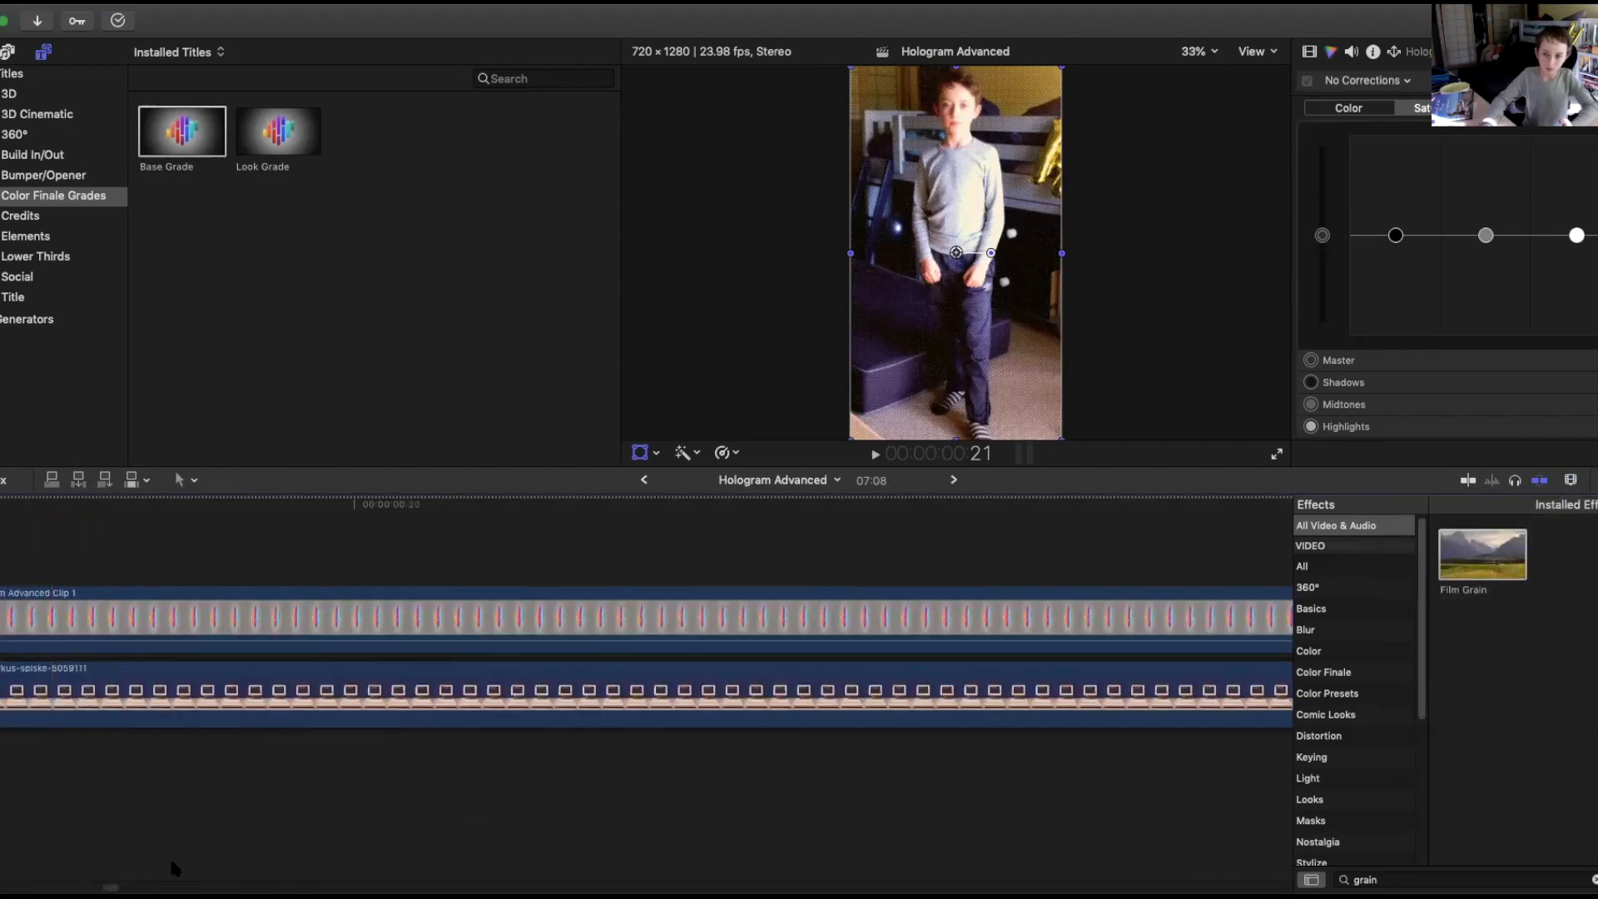
left_click(1571, 481)
left_click_drag(1586, 519, 1553, 522)
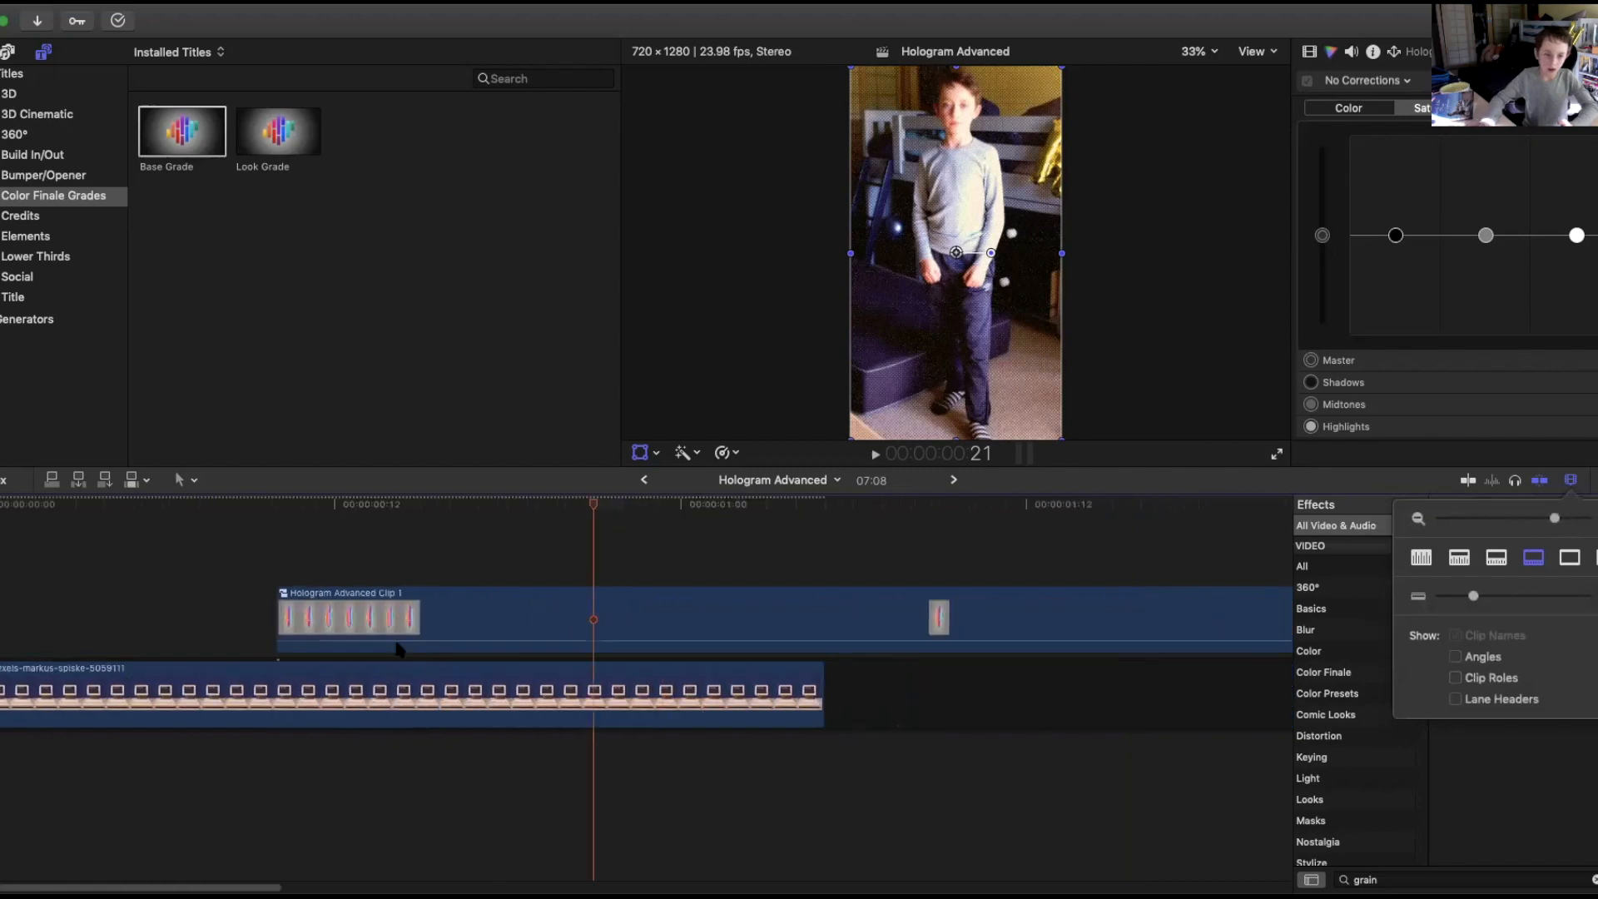
left_click_drag(368, 617, 630, 616)
Extend the end of the computer clip to make it longer.
left_click_drag(820, 688, 1024, 700)
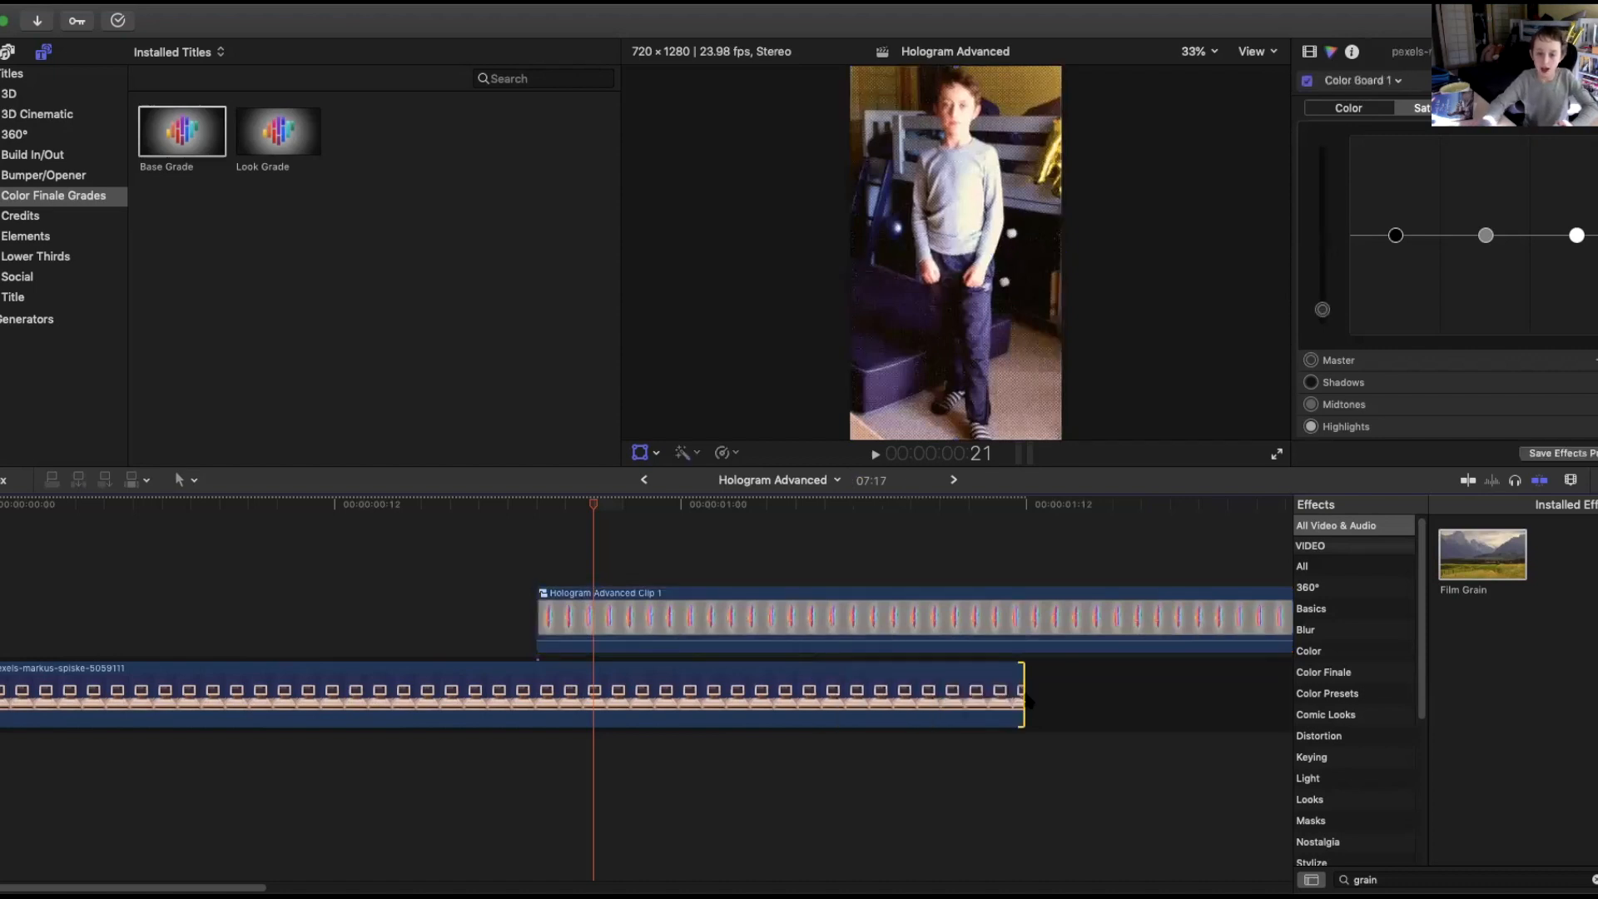
left_click(1026, 699)
left_click_drag(1028, 704, 1195, 703)
Reposition the compound clip so its start overlaps the final part of the computer clip.
left_click_drag(703, 616, 1132, 624)
left_click_drag(1026, 509, 1254, 559)
left_click_drag(198, 881, 293, 883)
left_click_drag(648, 594, 533, 614)
left_click(584, 510)
left_click_drag(583, 516, 823, 512)
left_click_drag(752, 601, 602, 621)
left_click_drag(774, 510, 645, 538)
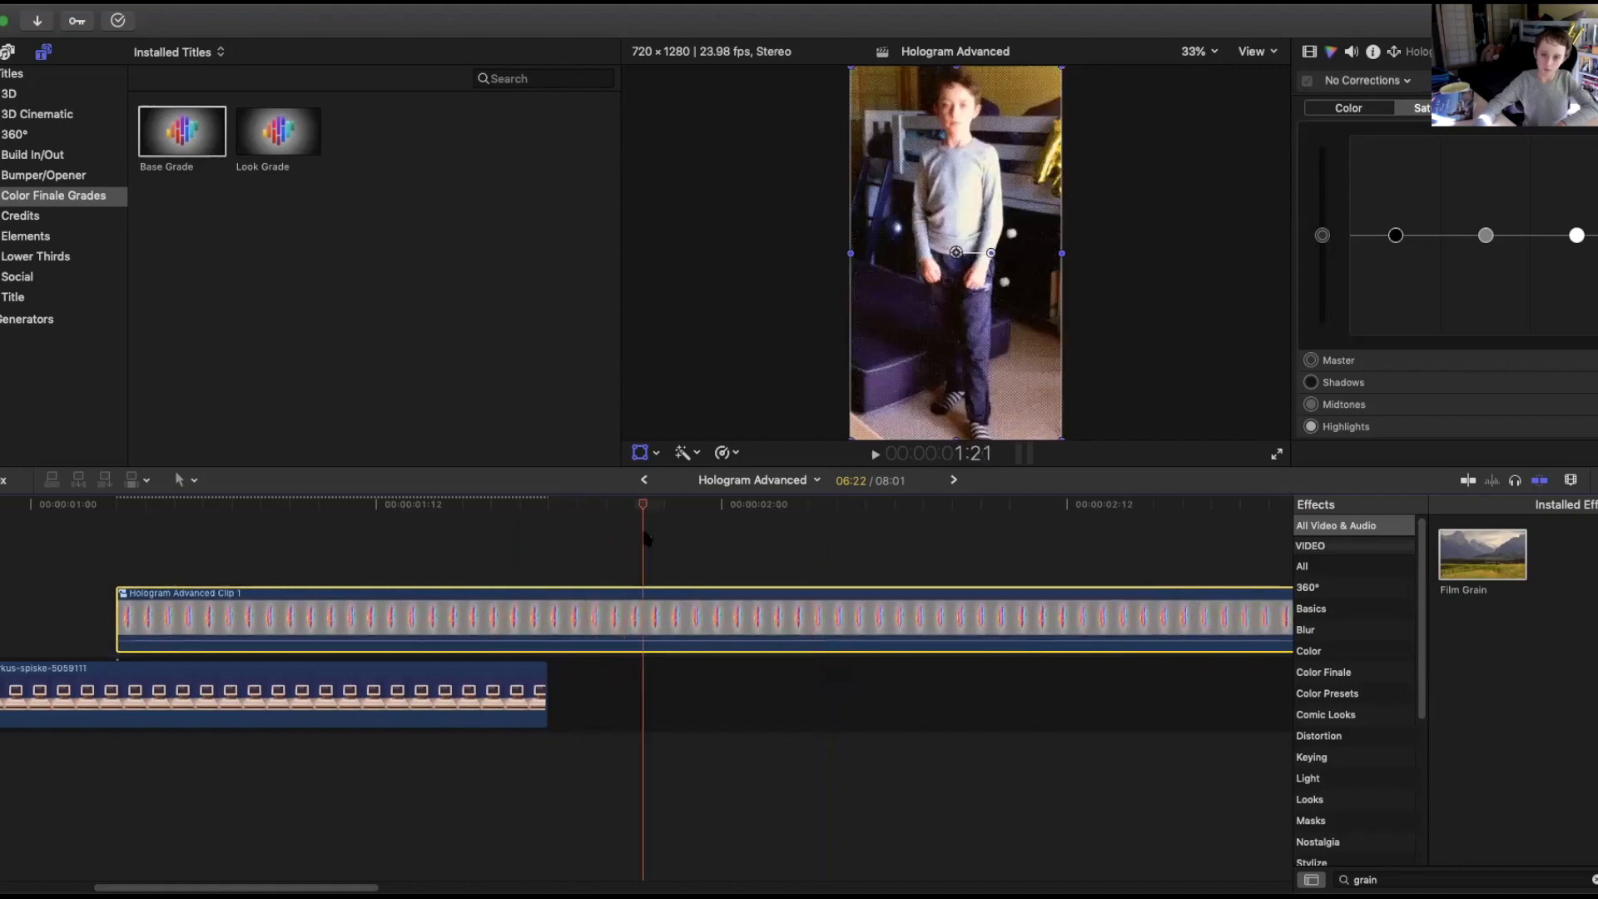
left_click_drag(657, 610, 602, 614)
left_click(547, 505)
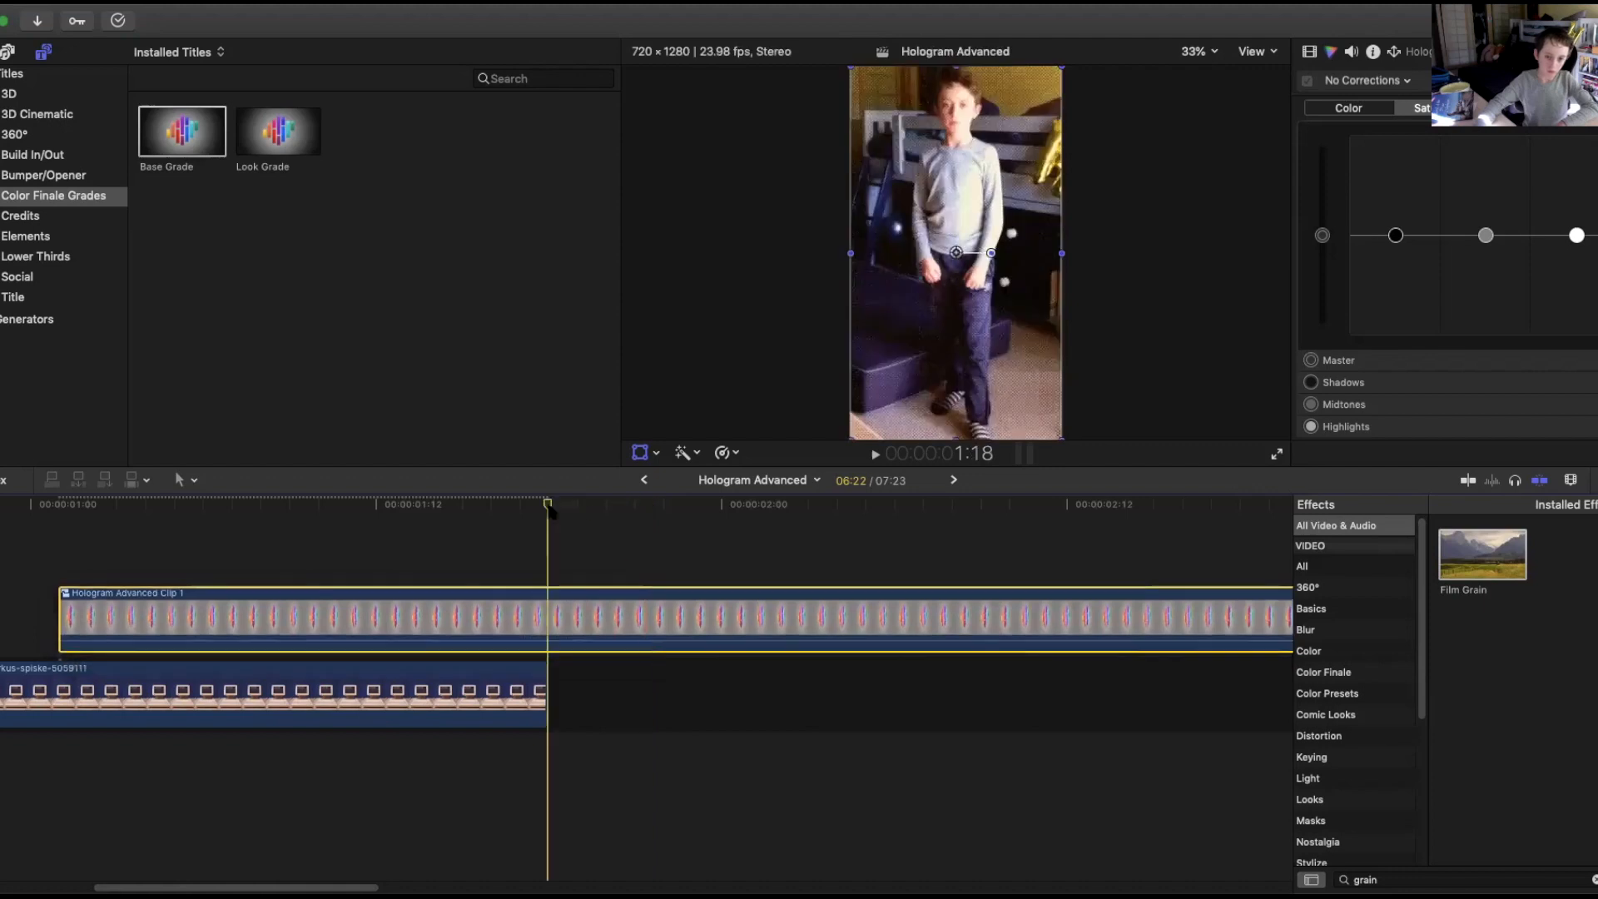
left_click_drag(559, 513, 232, 640)
scroll(200, 732, "left", 10)
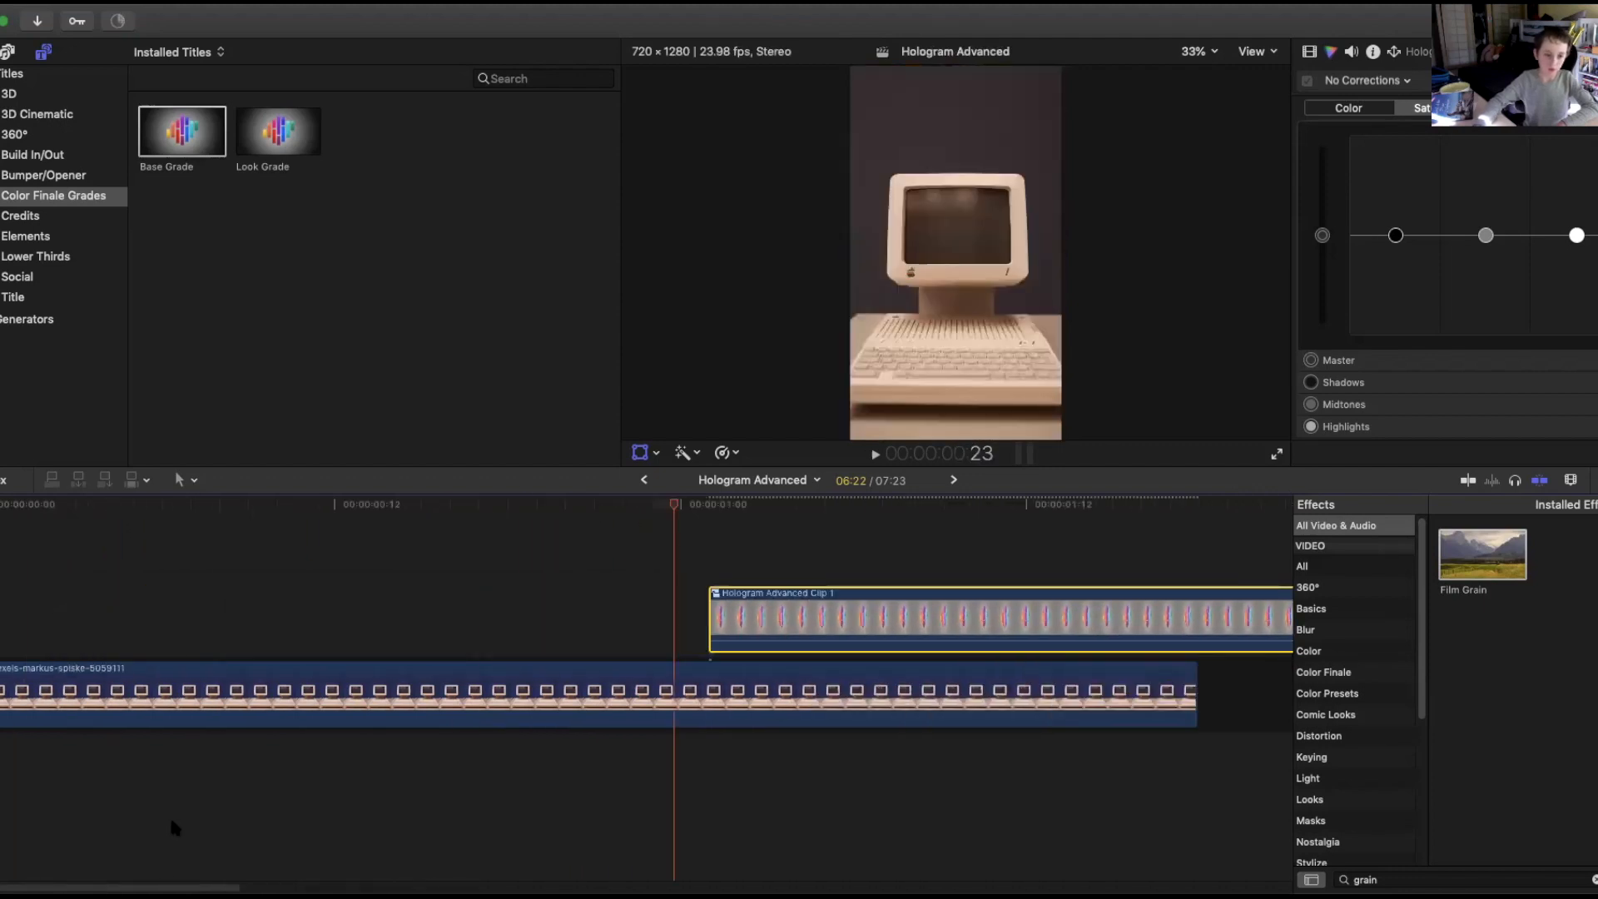
Split the compound clip at the point where the computer clip ends.
left_click_drag(678, 496, 626, 668)
left_click(626, 668)
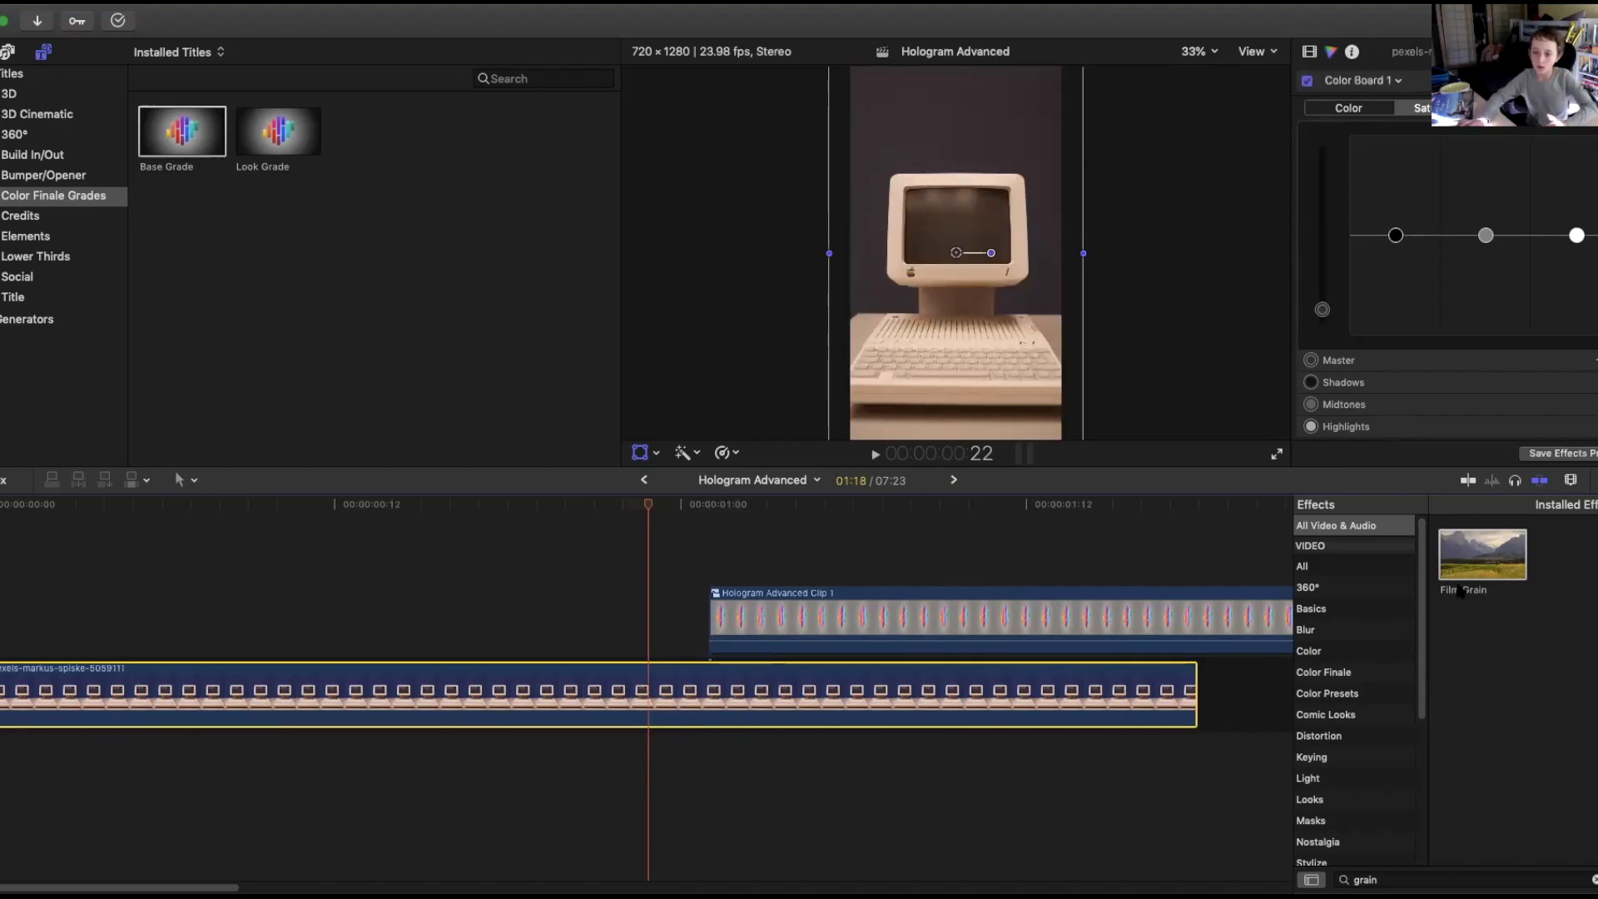
left_click(795, 619)
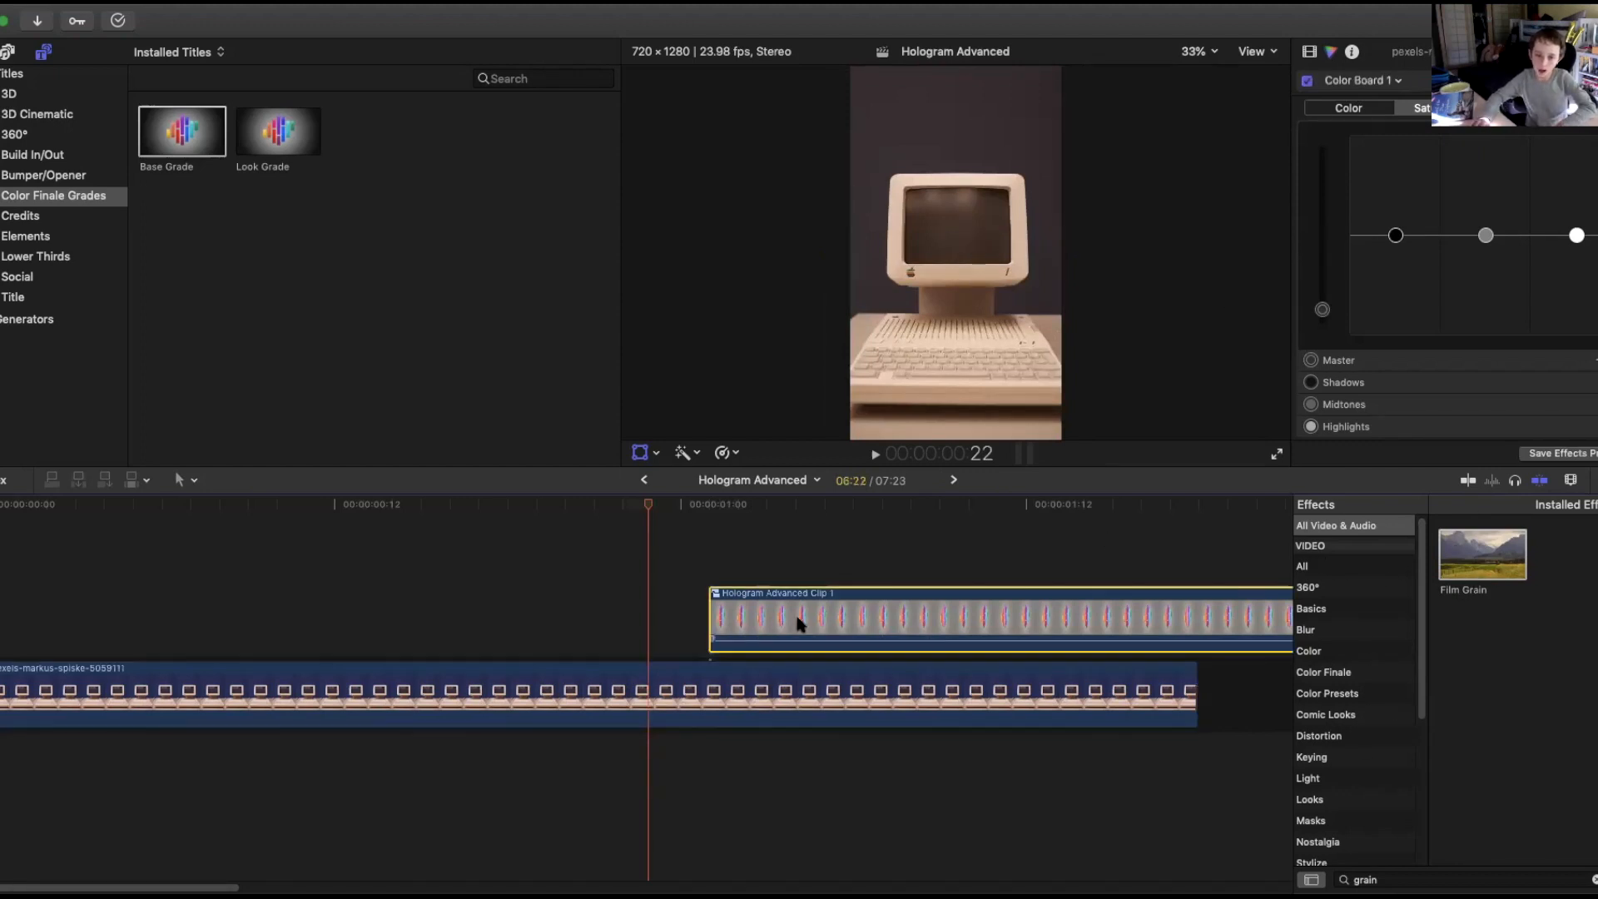
left_click_drag(650, 504, 1204, 519)
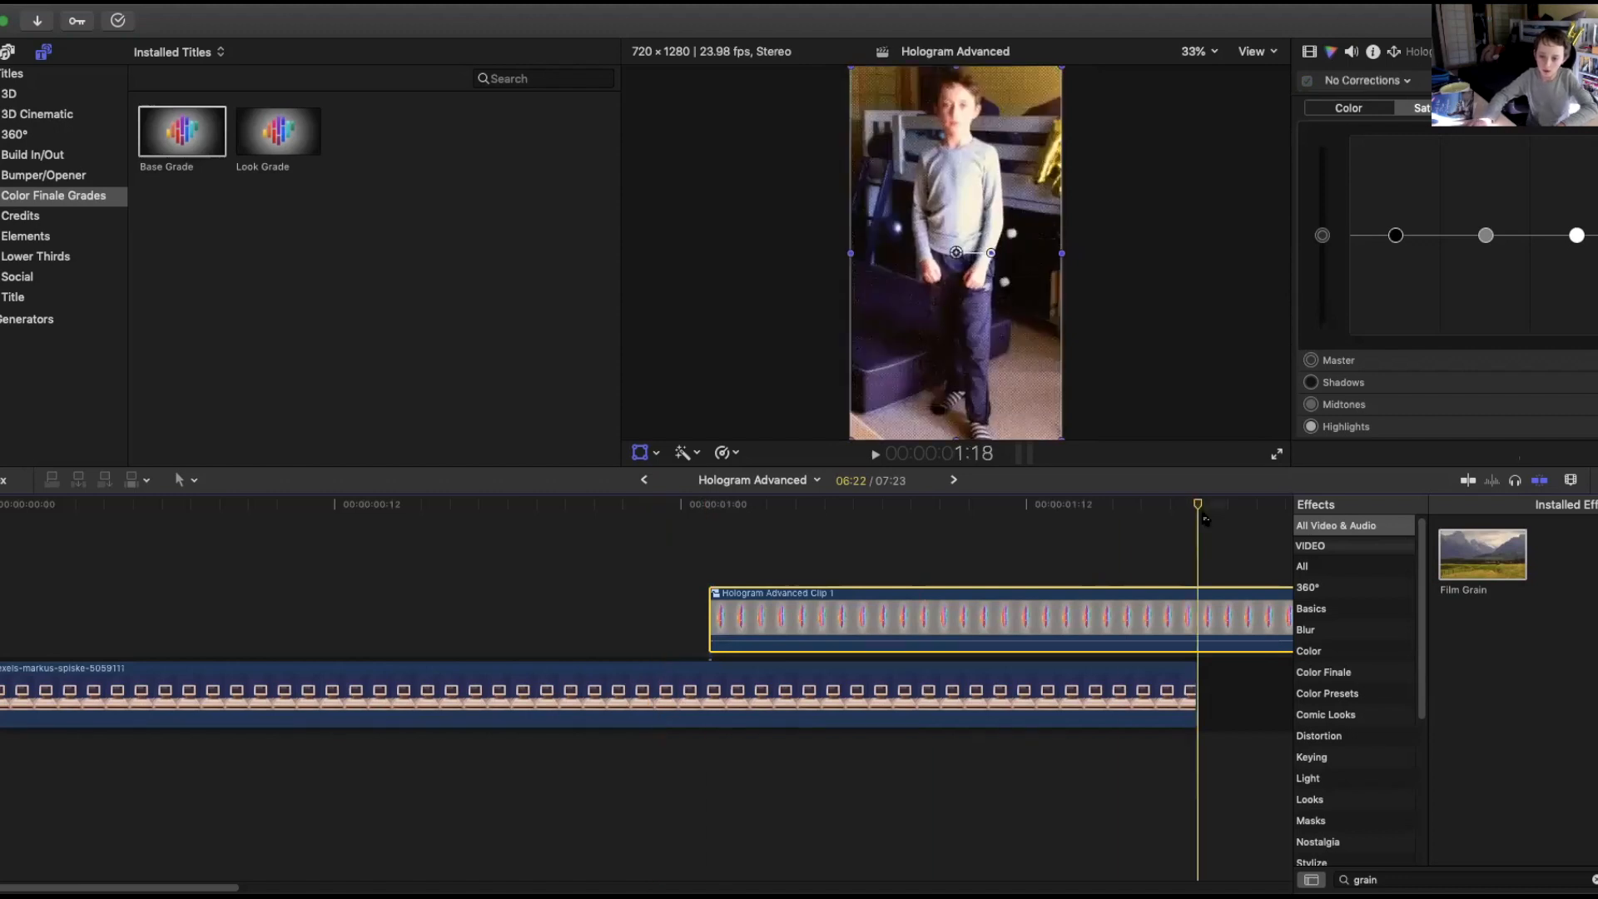
key("super+b")
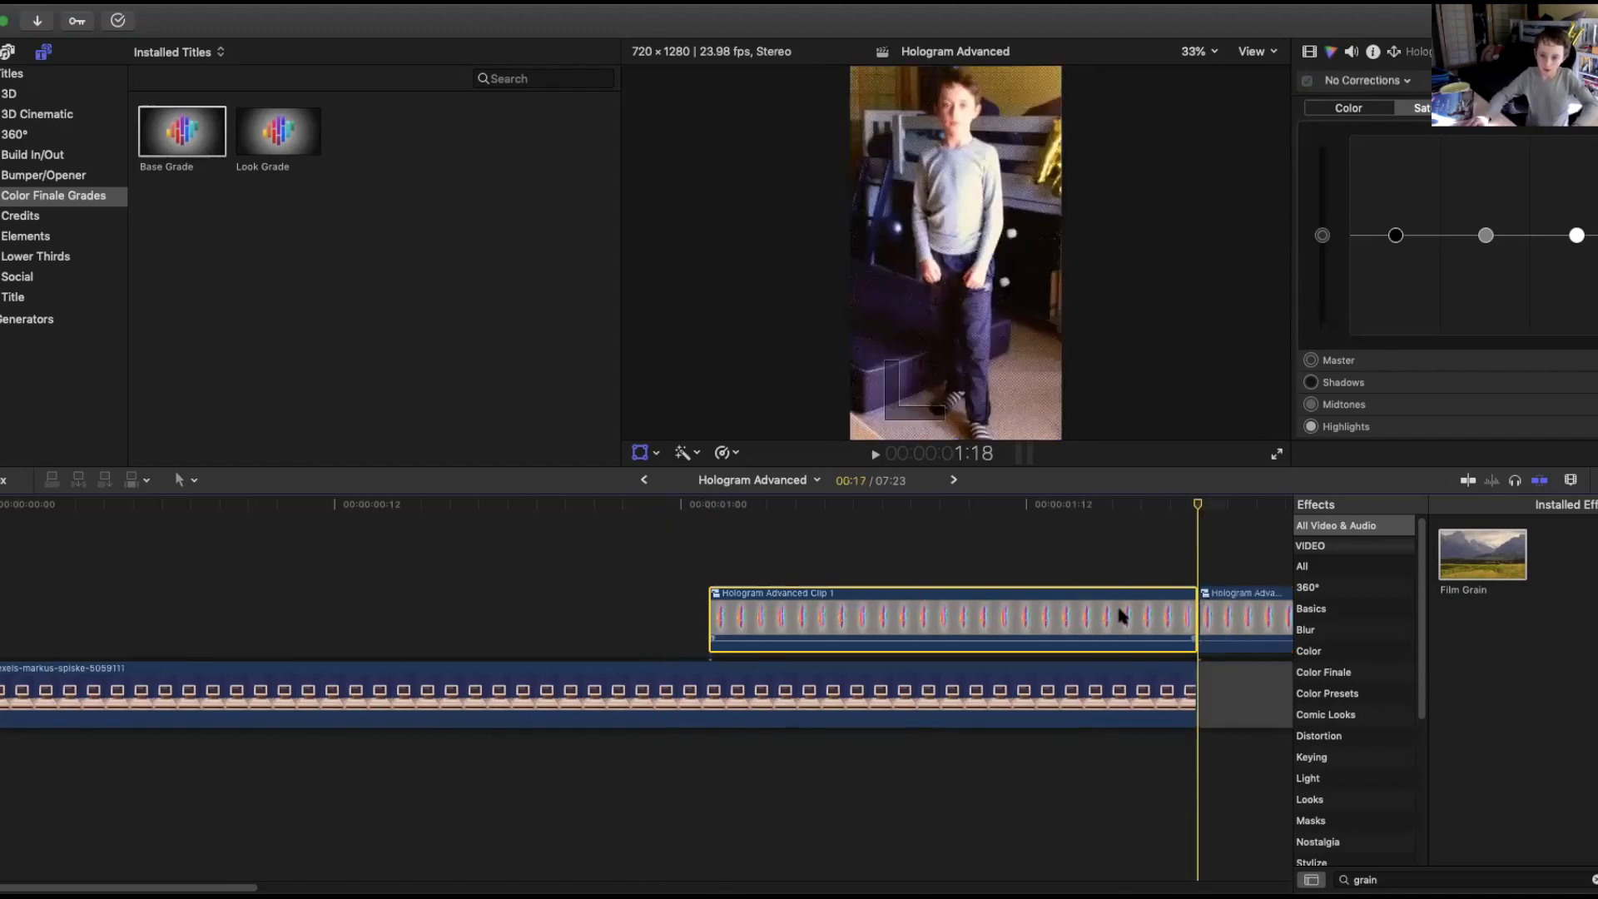
Search the effects for Bad TV and apply it to the first segment of the compound clip.
left_click(1246, 709)
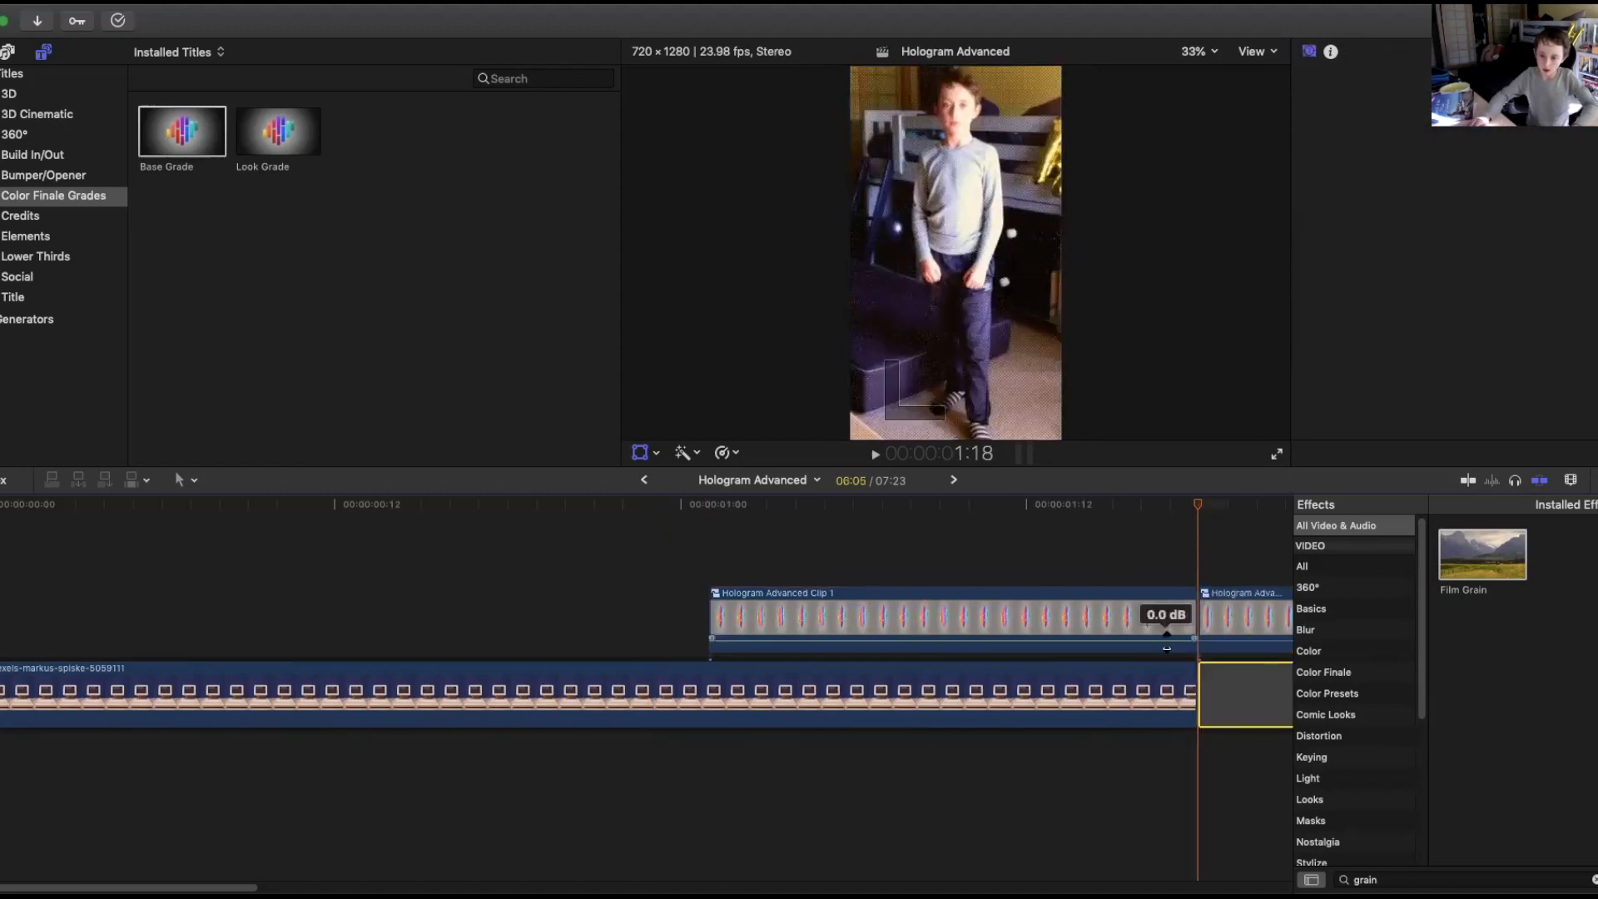
left_click(1011, 620)
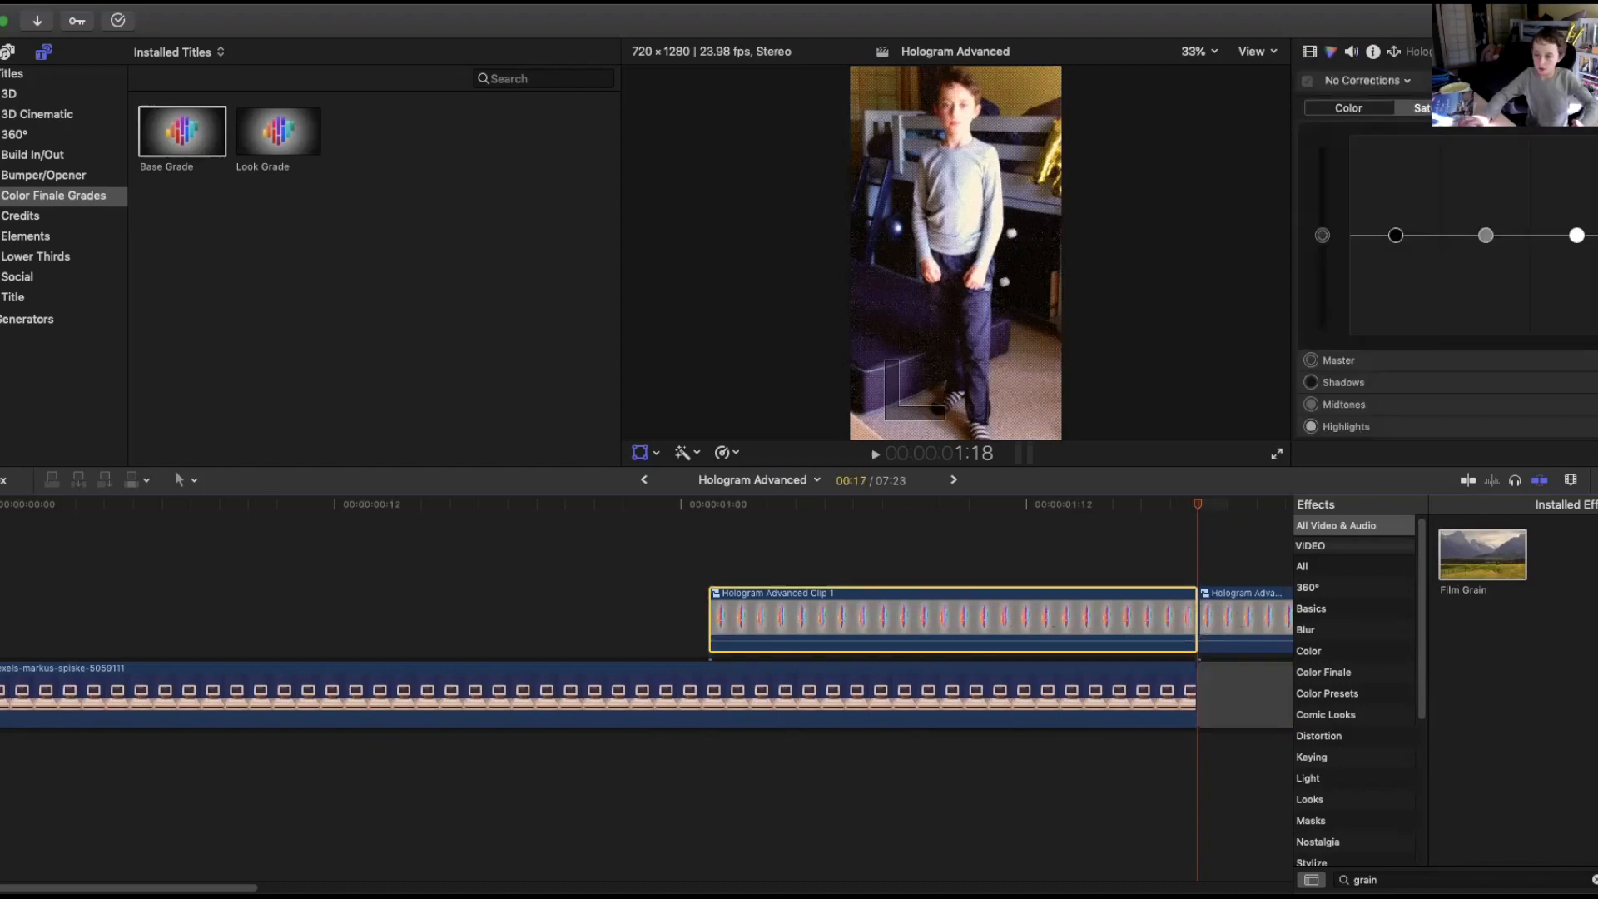
double_click(1375, 880)
key("BackSpace")
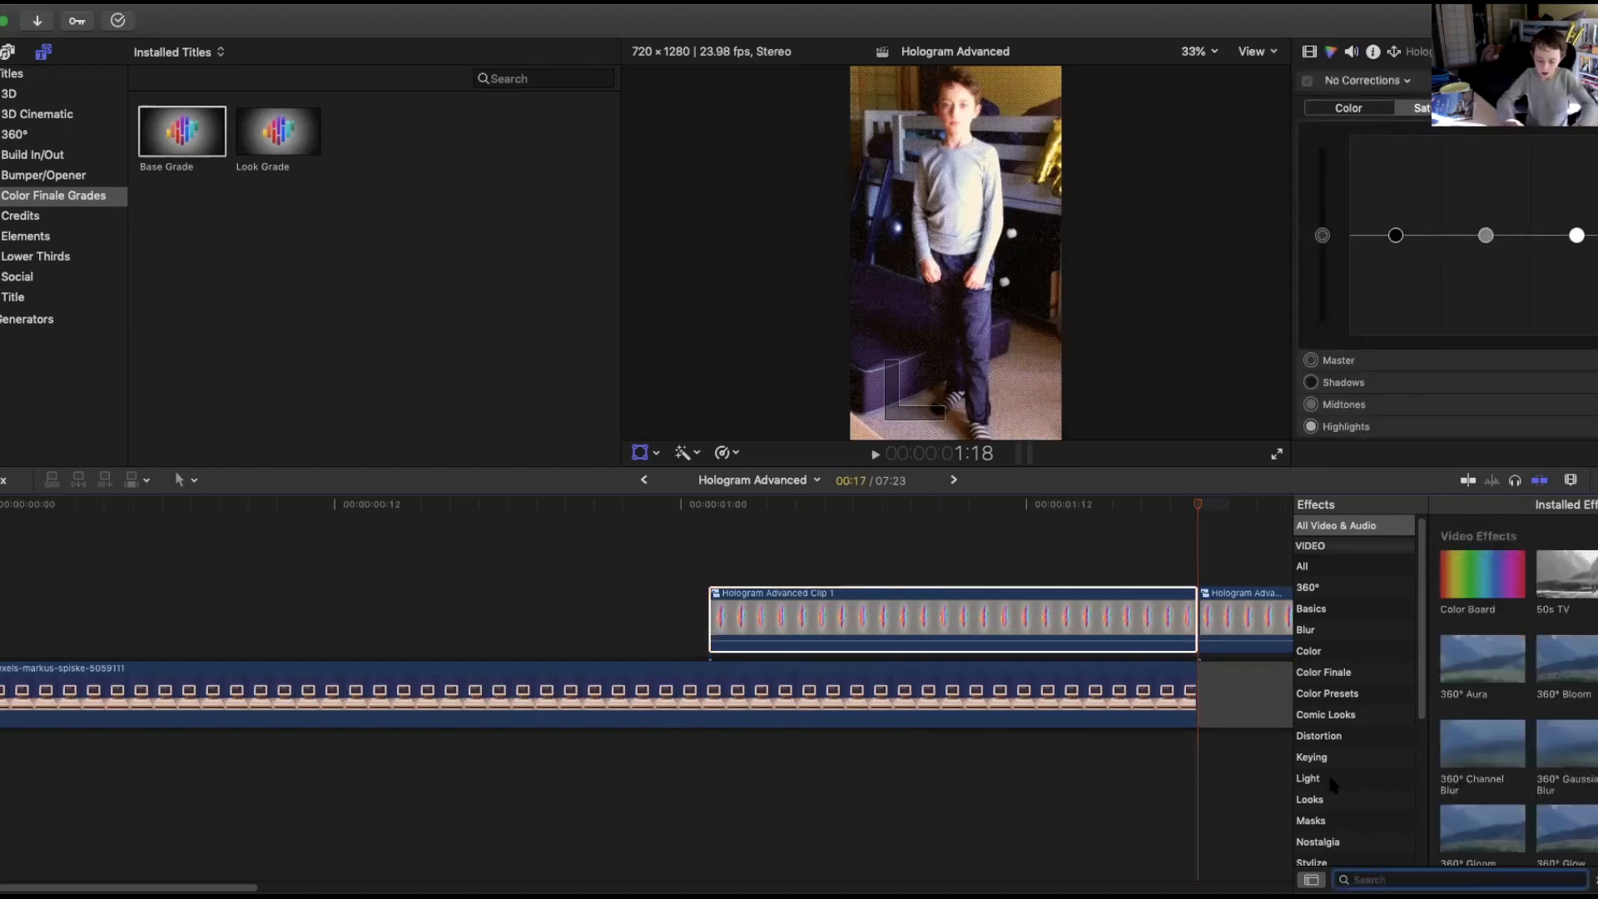
left_click_drag(1481, 562, 1017, 616)
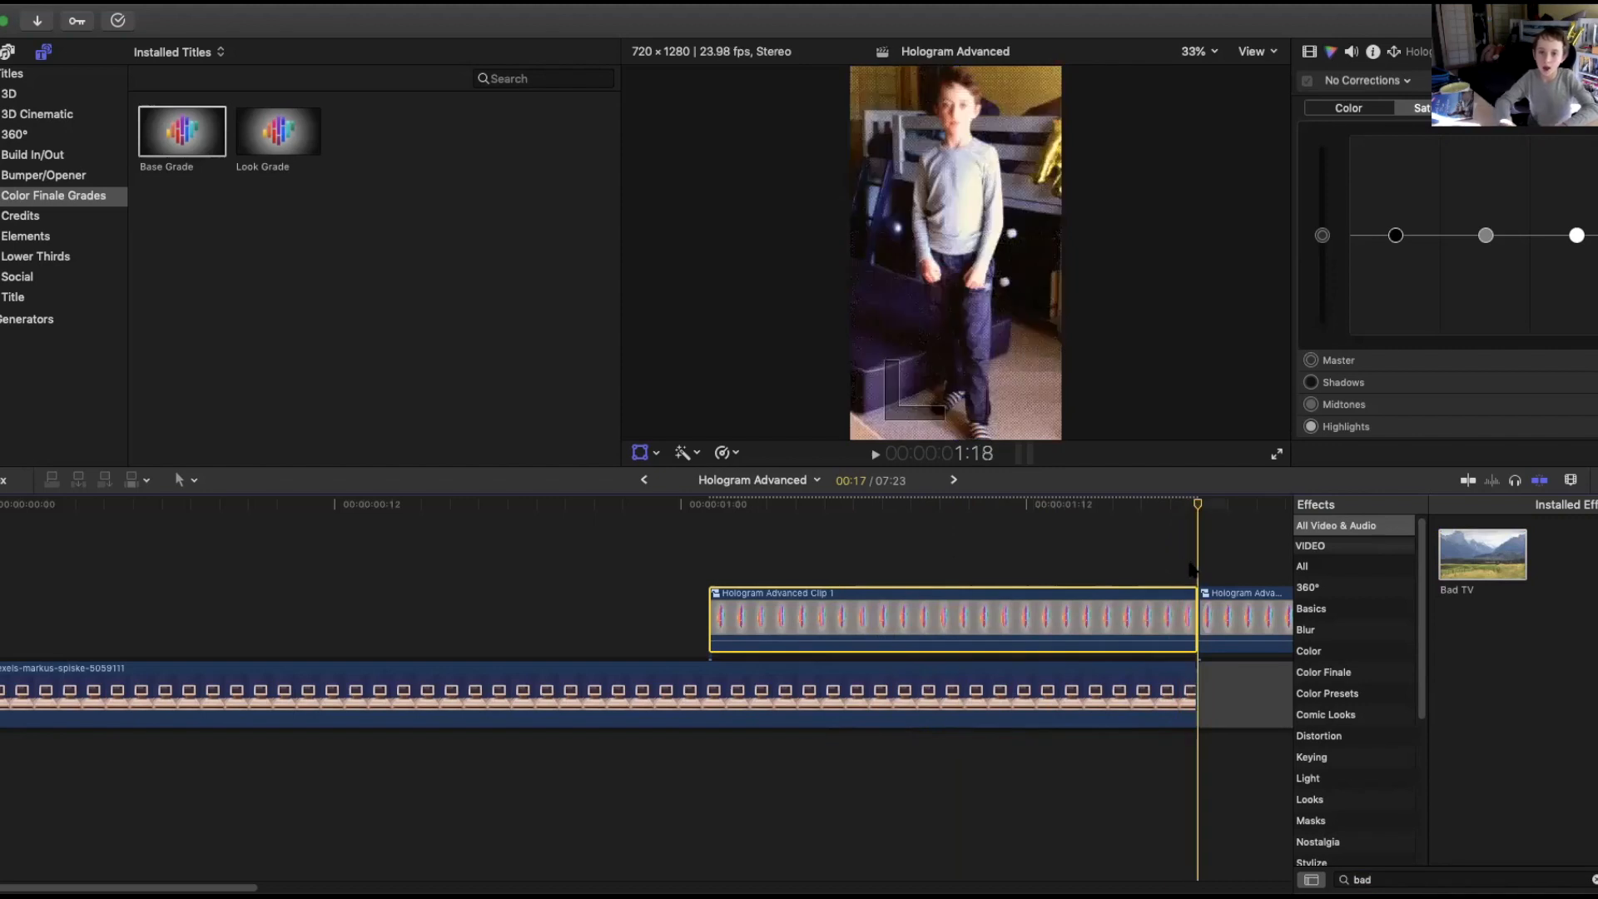
Step frame by frame through the cut and play it to review the Bad TV transition.
key("Left")
key("Left")
key("Right")
key("Right")
key("Right")
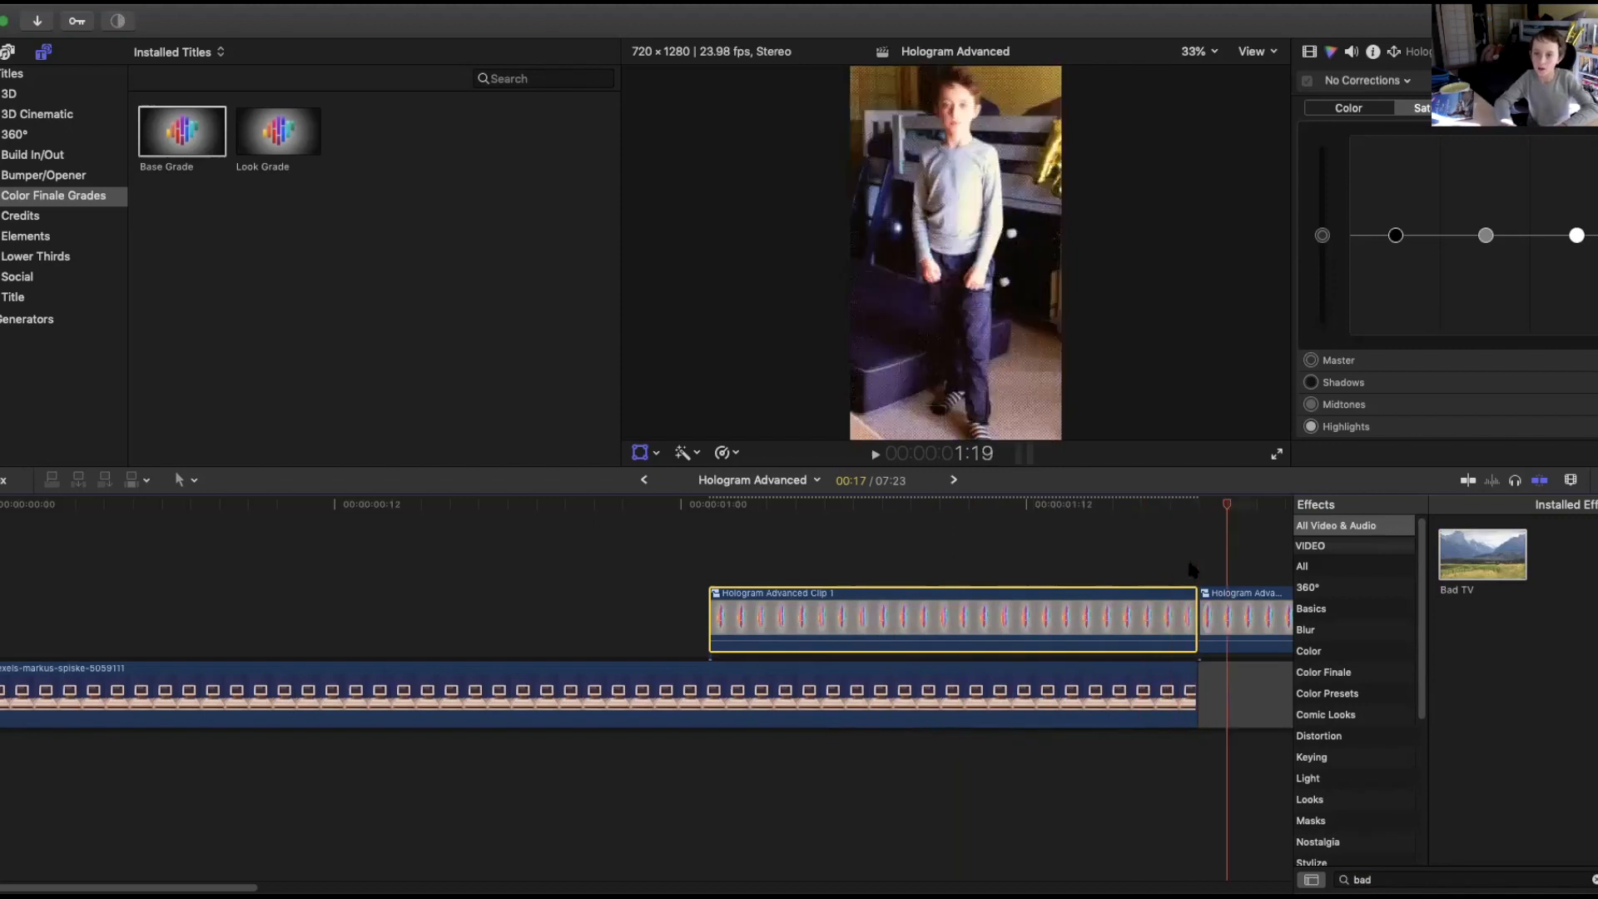
key("Left")
key("Left")
key("Left")
key("Left")
key("Left")
key("Left")
key("Left")
key("Left")
key("Left")
key("Left")
key("Left")
key("Right")
key("Right")
key("Right")
key("Right")
key("Right")
key("Right")
key("Right")
key("Right")
key("Right")
key("Right")
key("Right")
key("Right")
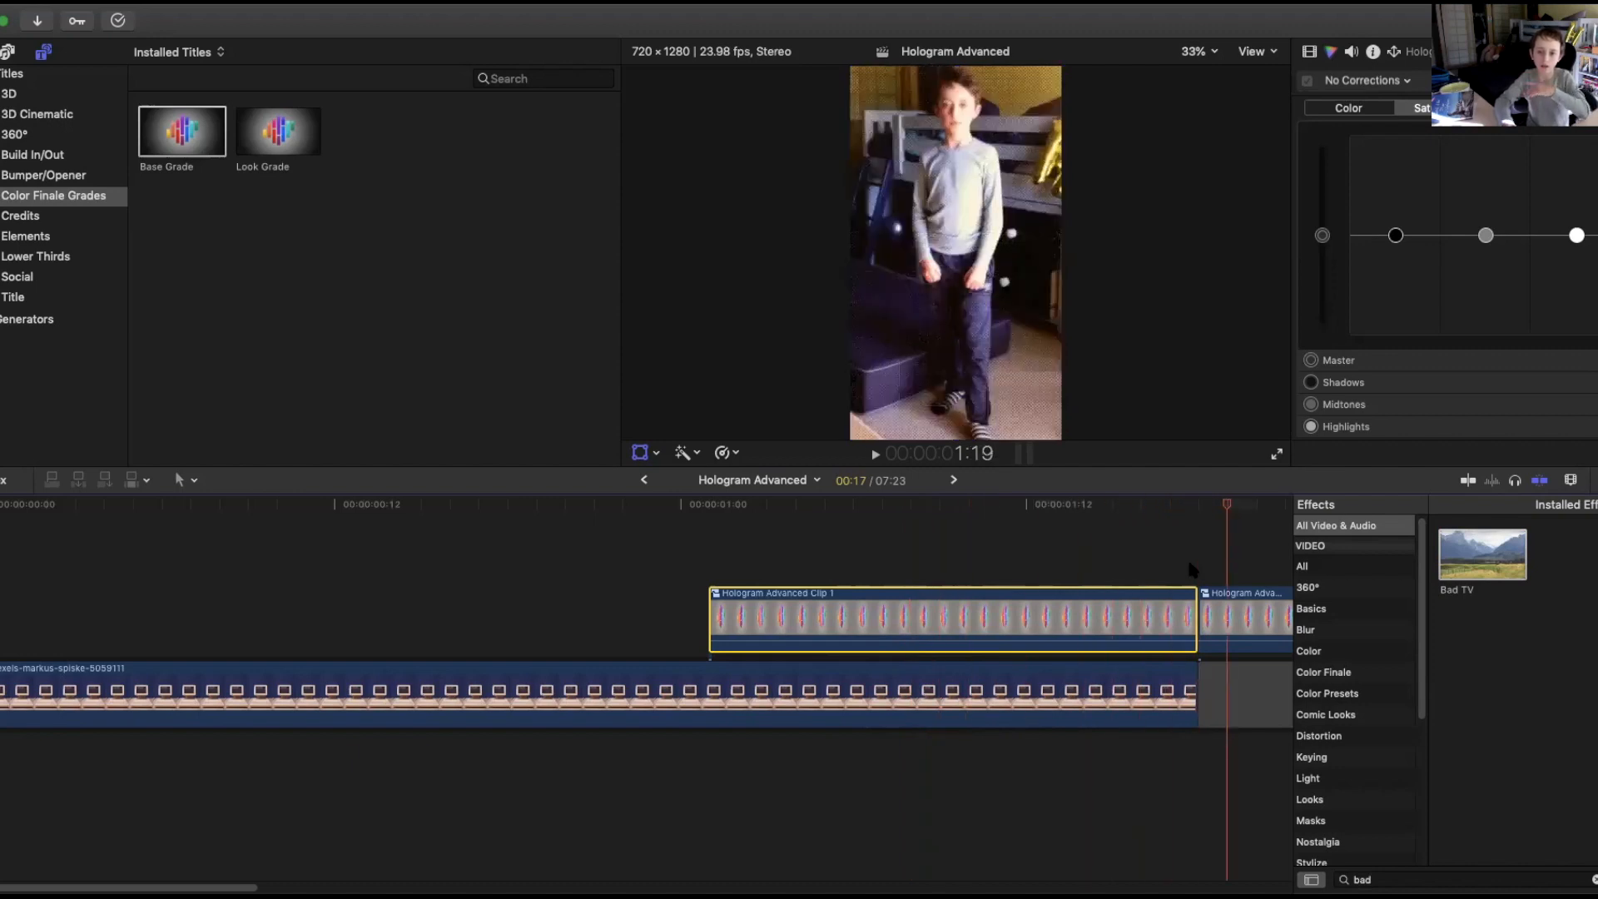
key("Right")
key("Right")
key("Left")
key("Left")
key("Left")
key("Left")
key("Left")
key("Left")
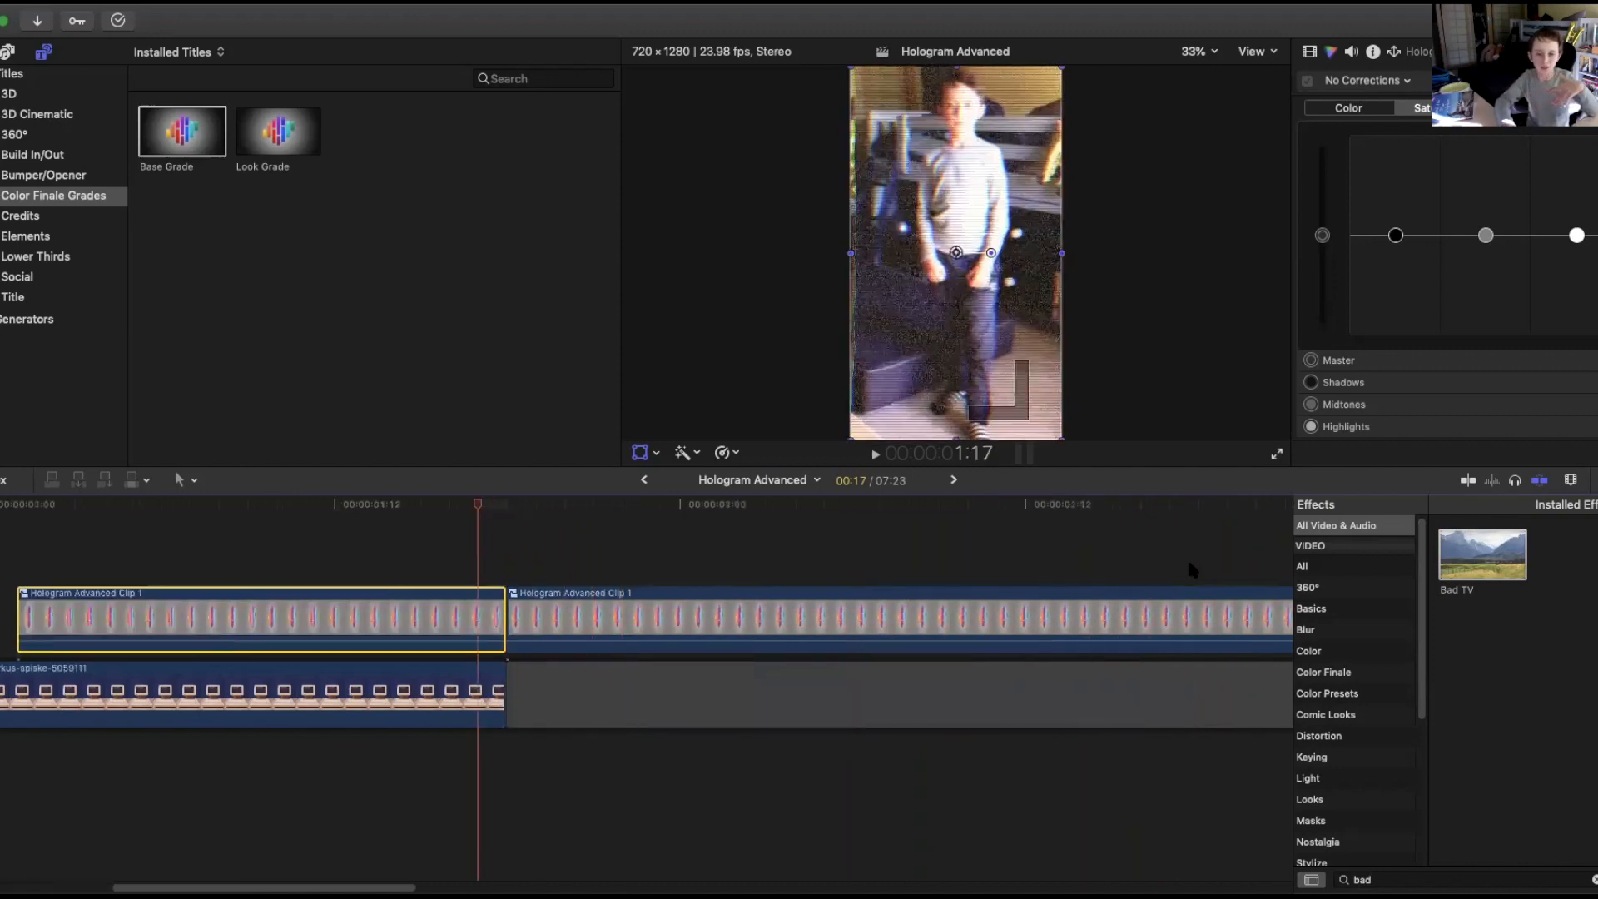
key("Right")
key("Right")
key("Right")
key("Left")
key("Left")
key("Left")
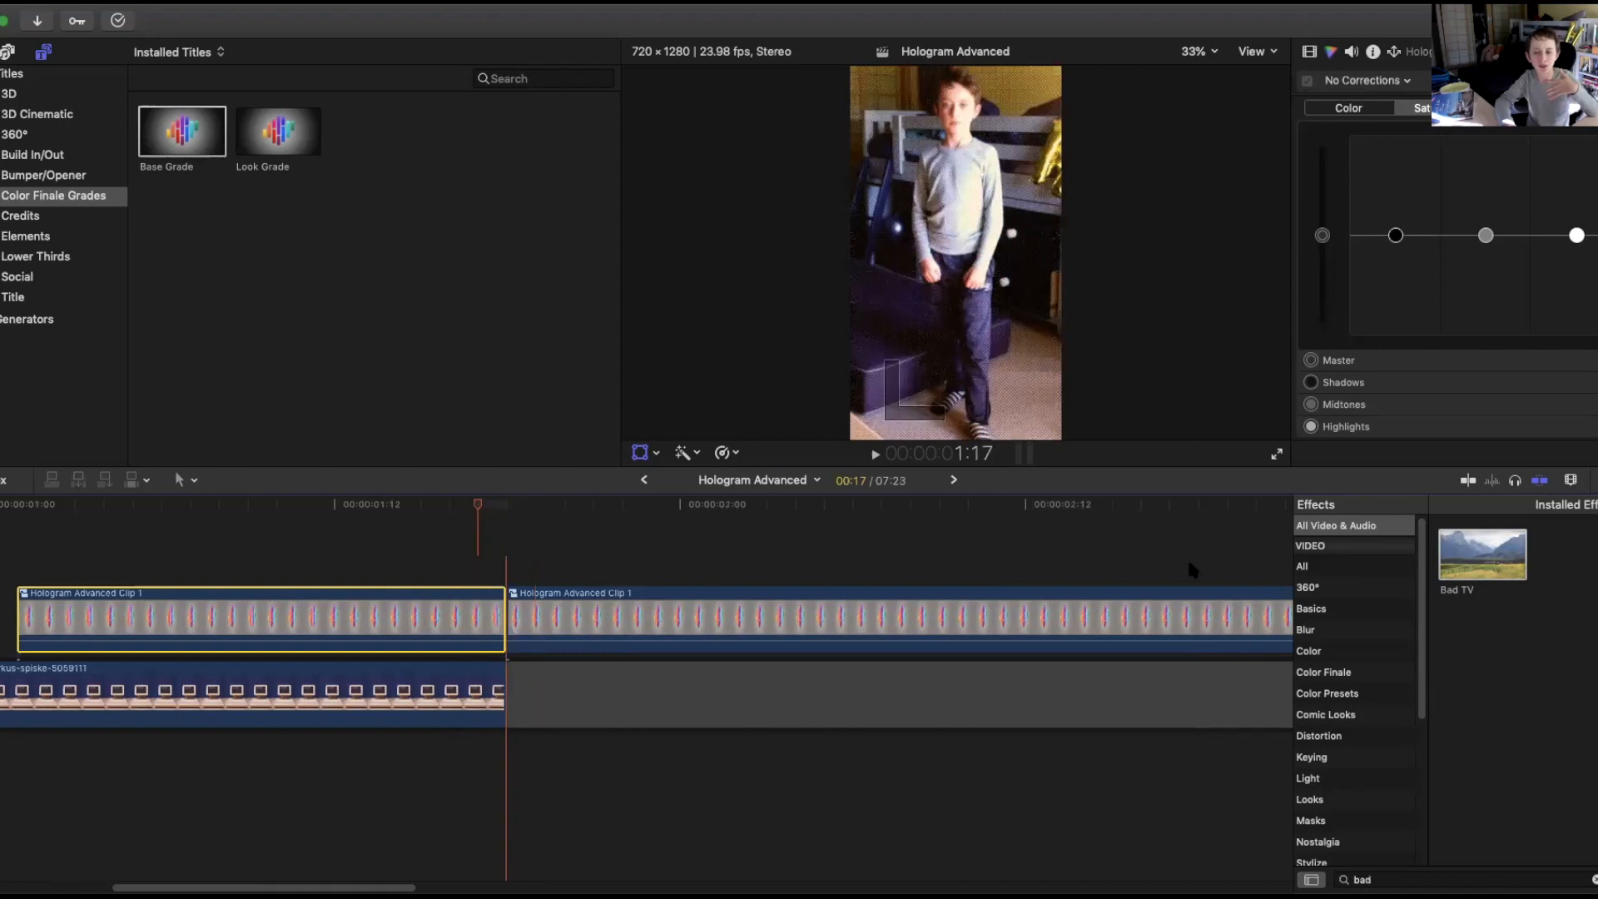
key("Right")
key("Right")
key("Right")
key("Left")
key("Left")
key("space")
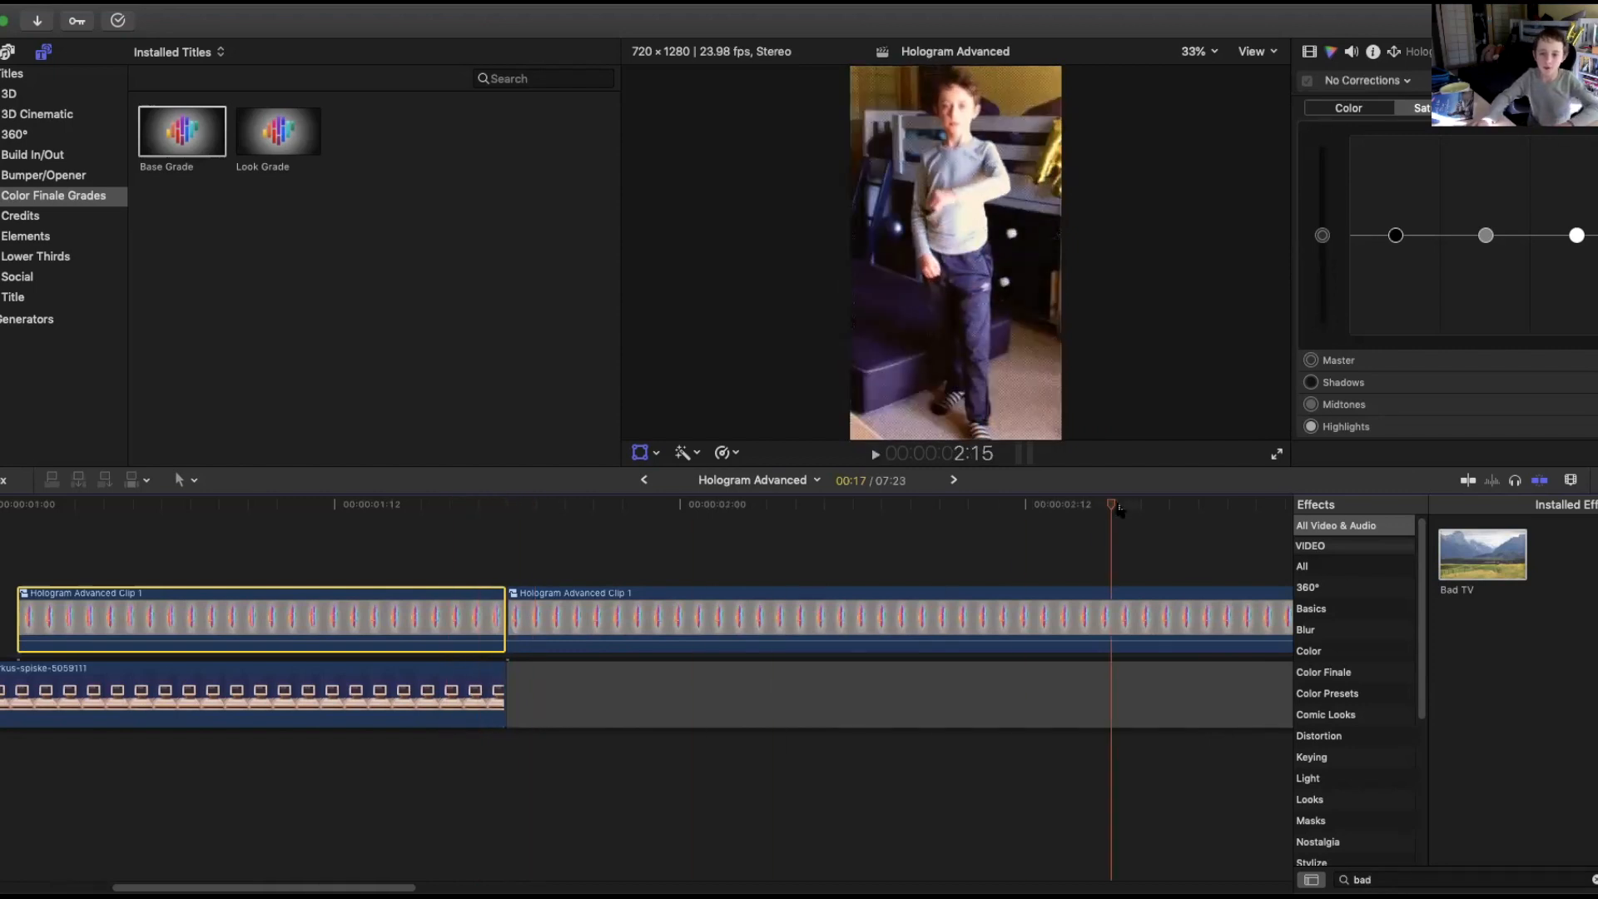
Scrub and play the timeline to review the Bad TV glitch on the first segment.
left_click_drag(164, 532, 24, 548)
key("space")
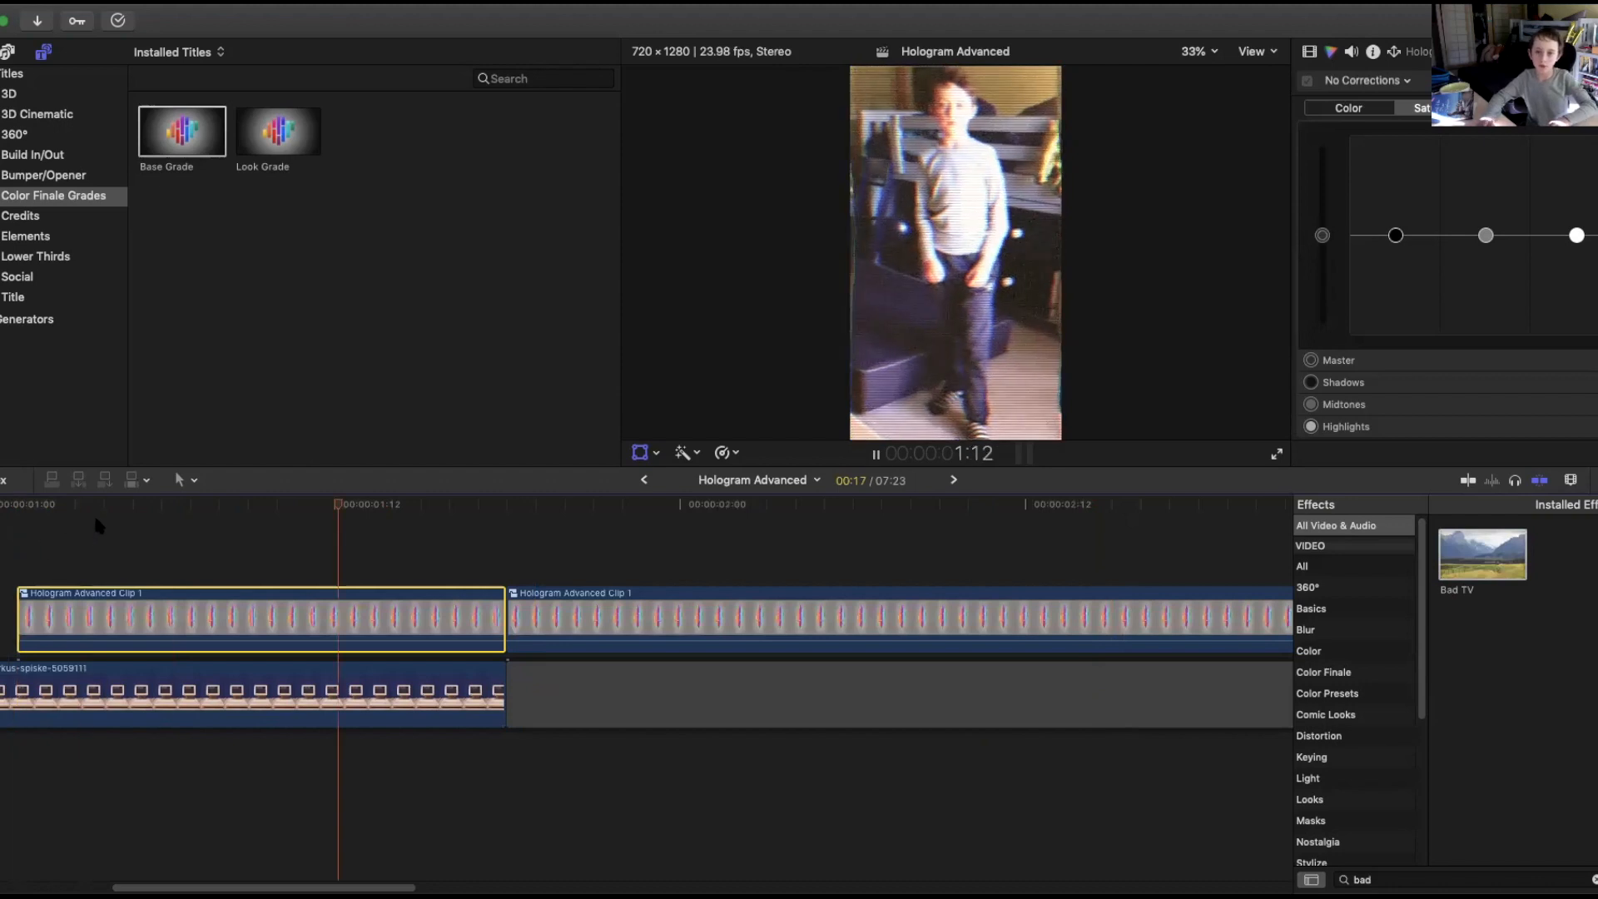
key("space")
key("space")
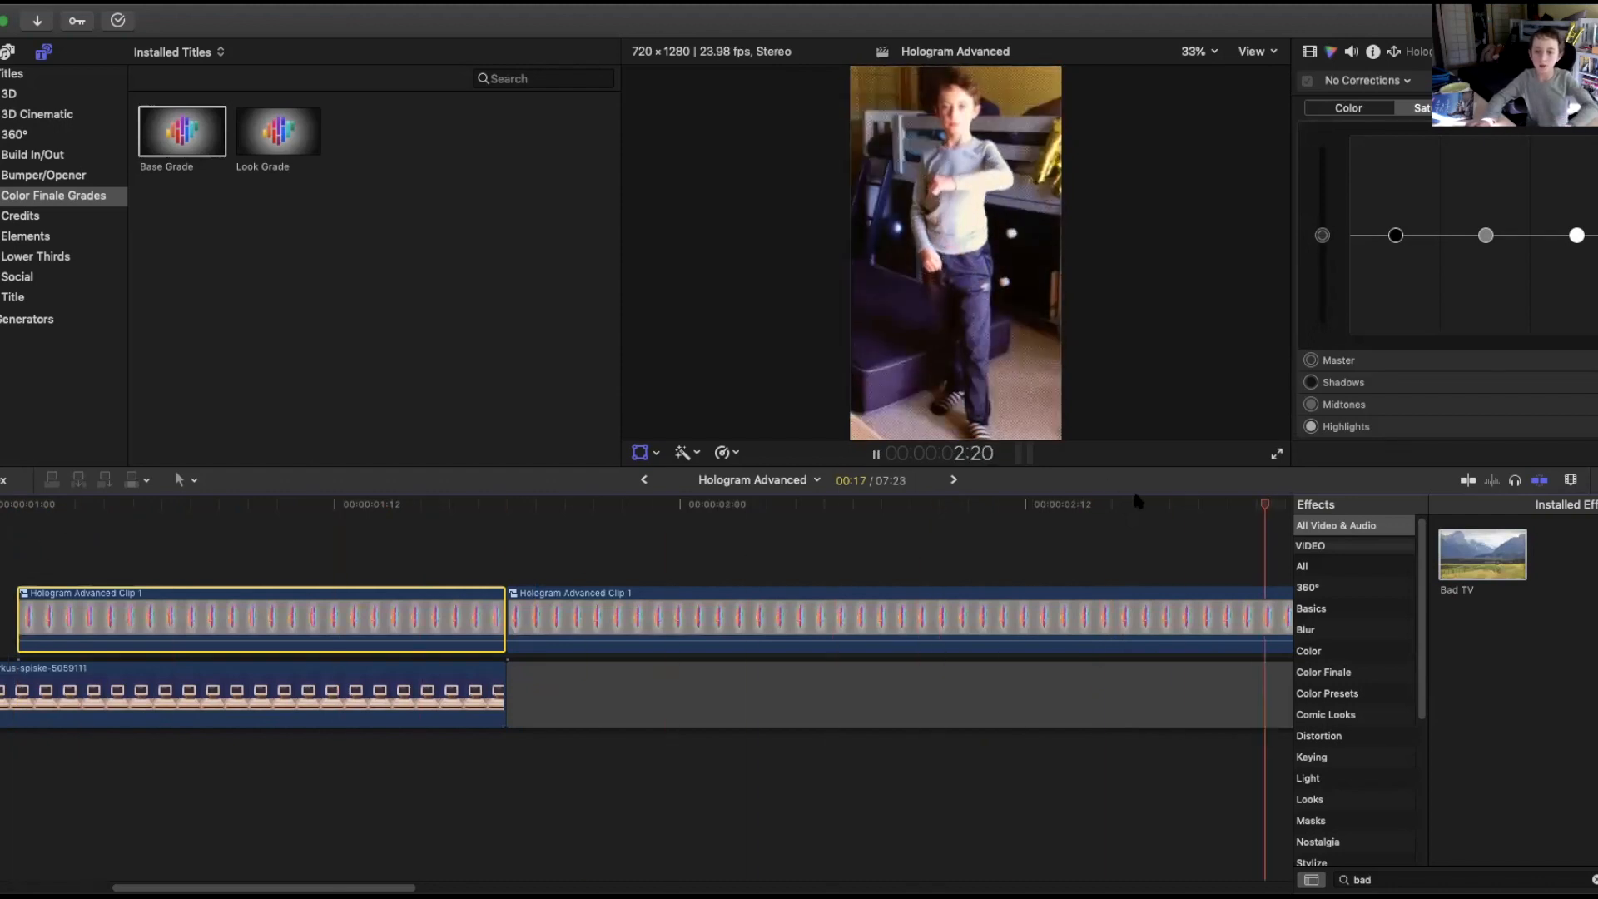
left_click_drag(1255, 505, 204, 534)
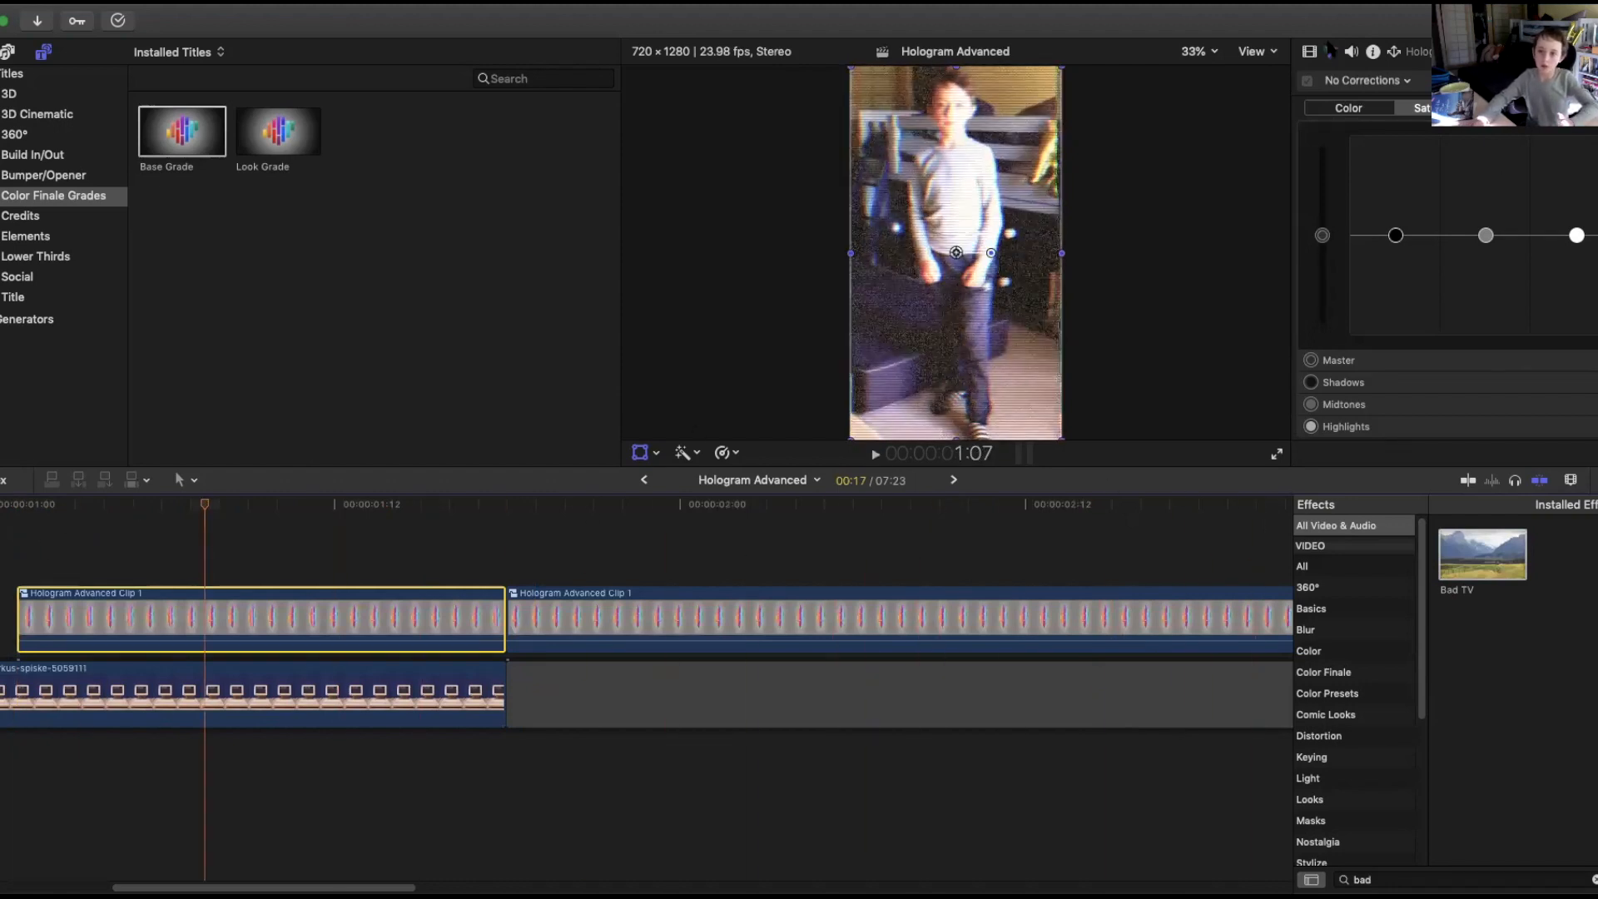
Lower the Bad TV Amount on the first compound clip segment and play it back to check the glitch.
left_click(1310, 51)
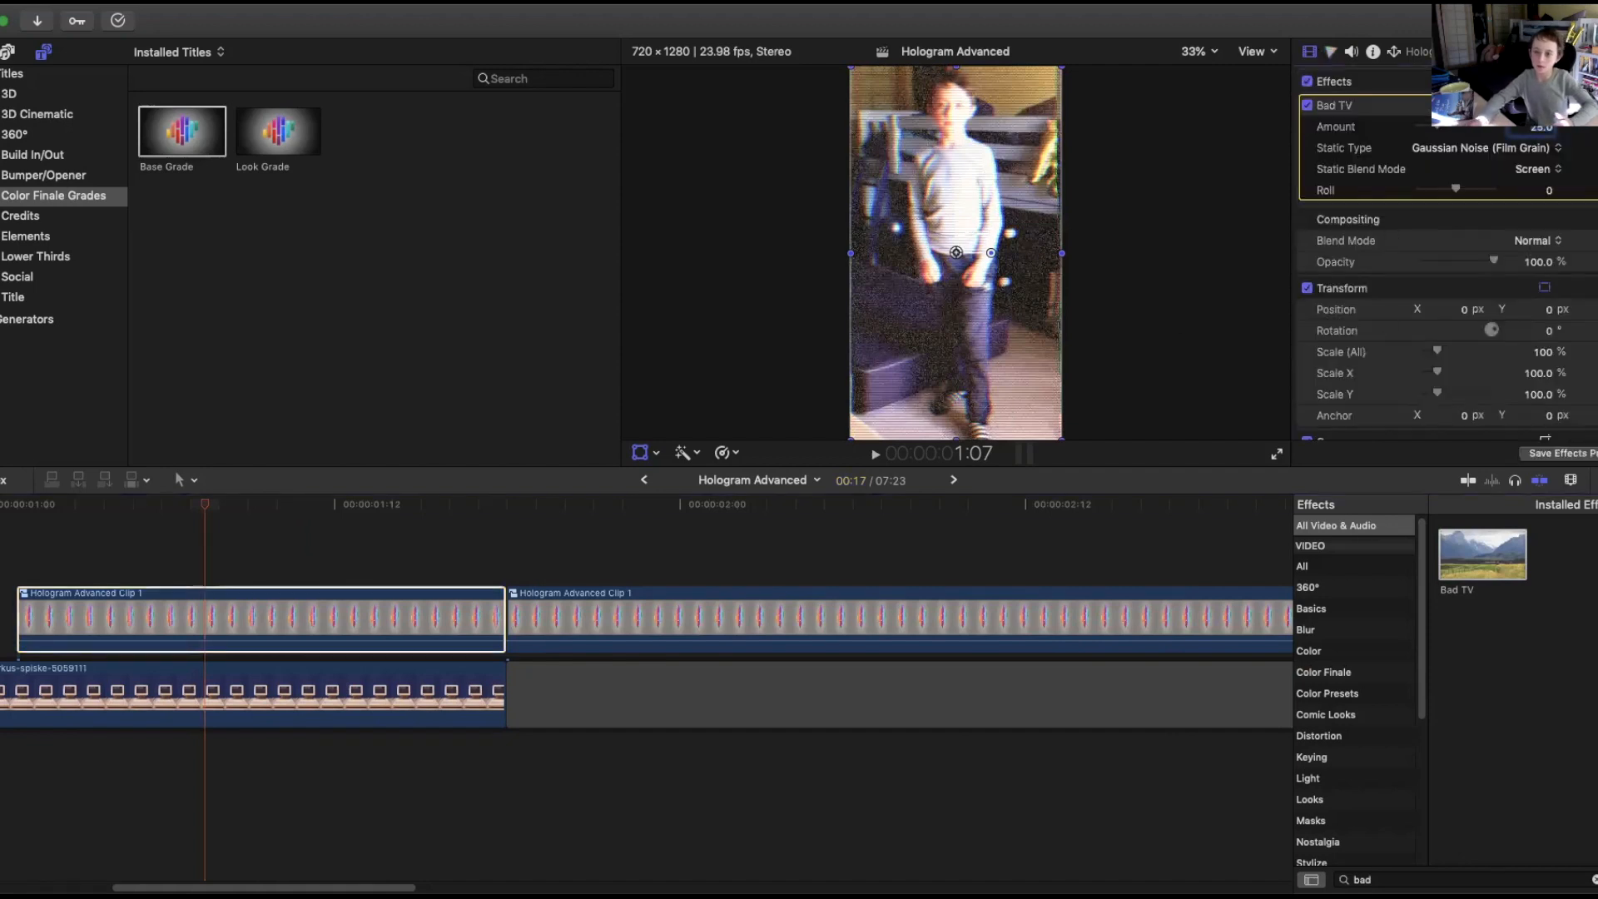
left_click_drag(1440, 128, 1424, 127)
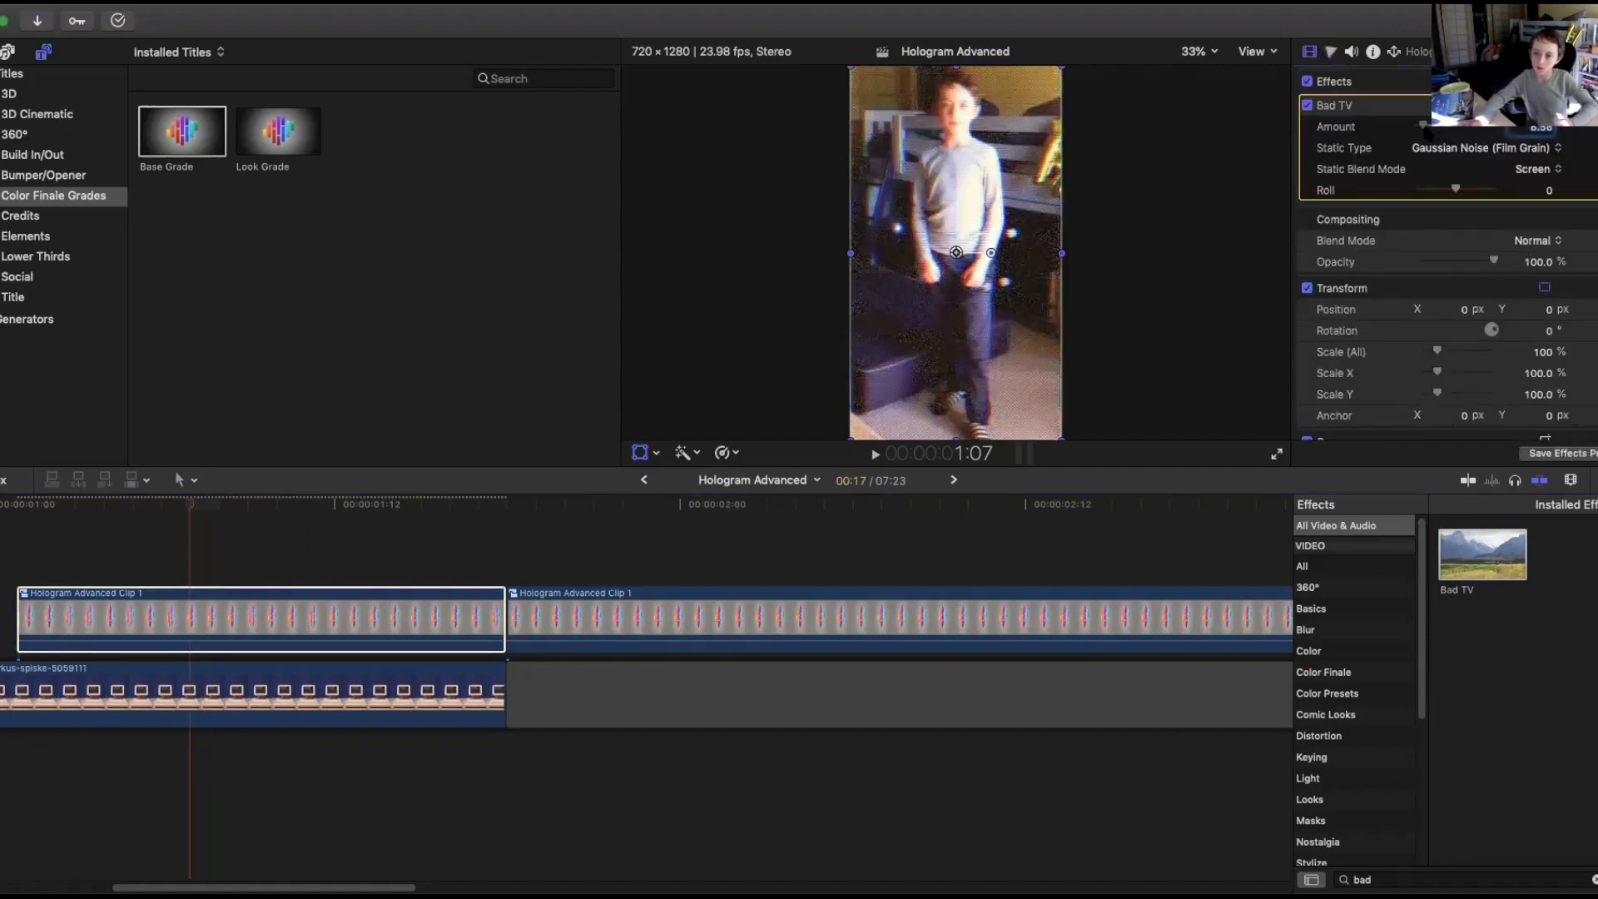
left_click_drag(192, 504, 190, 537)
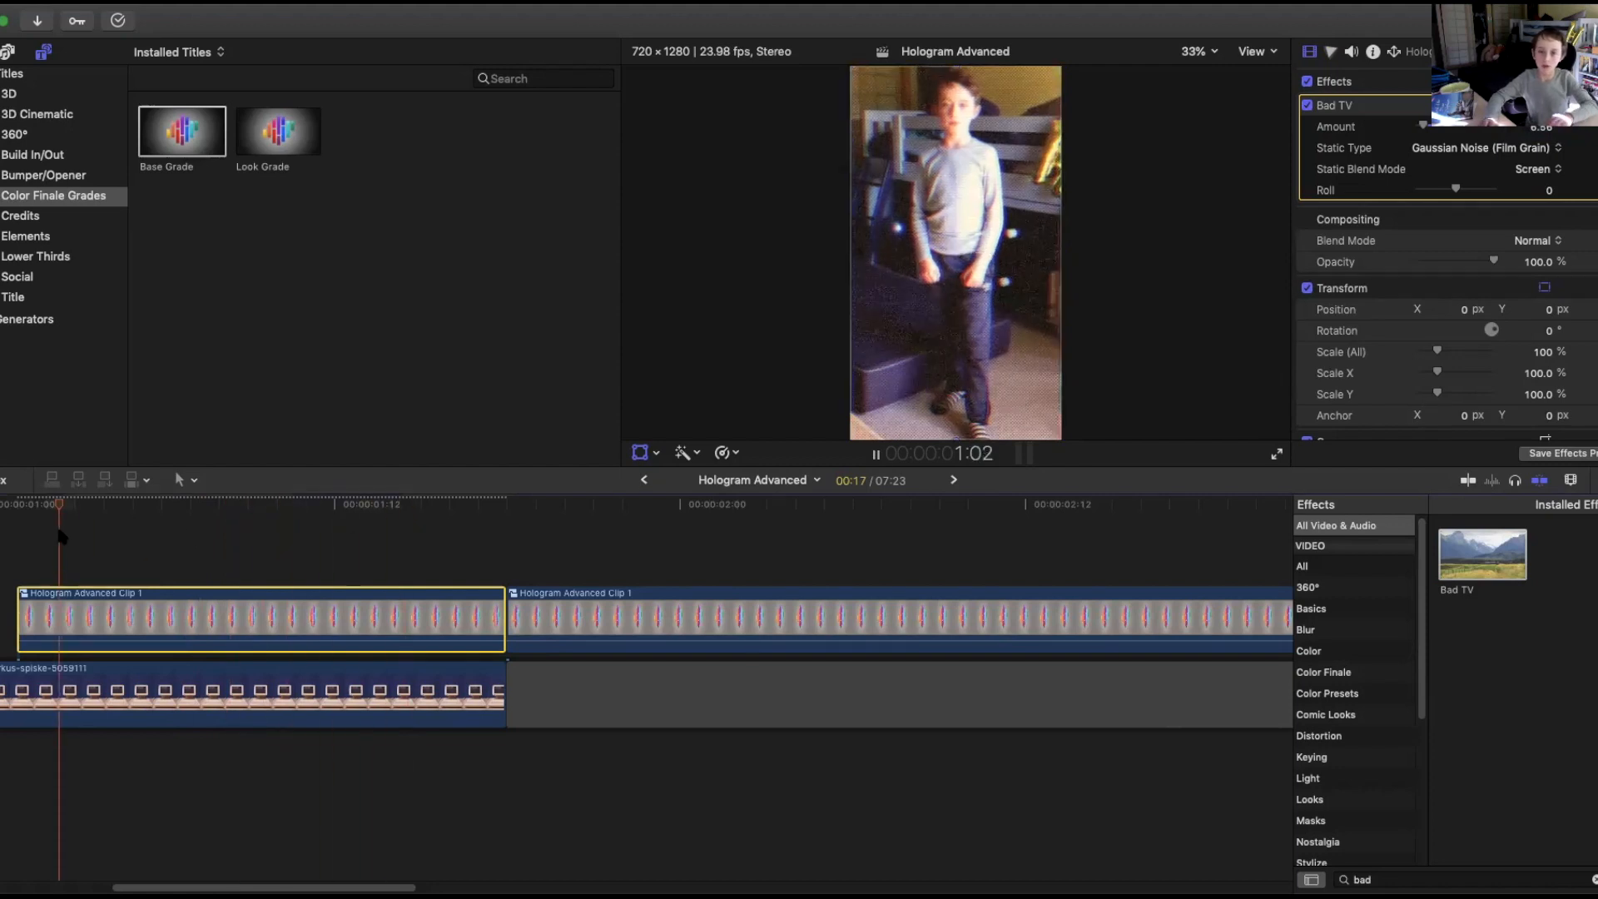
key("space")
key("space")
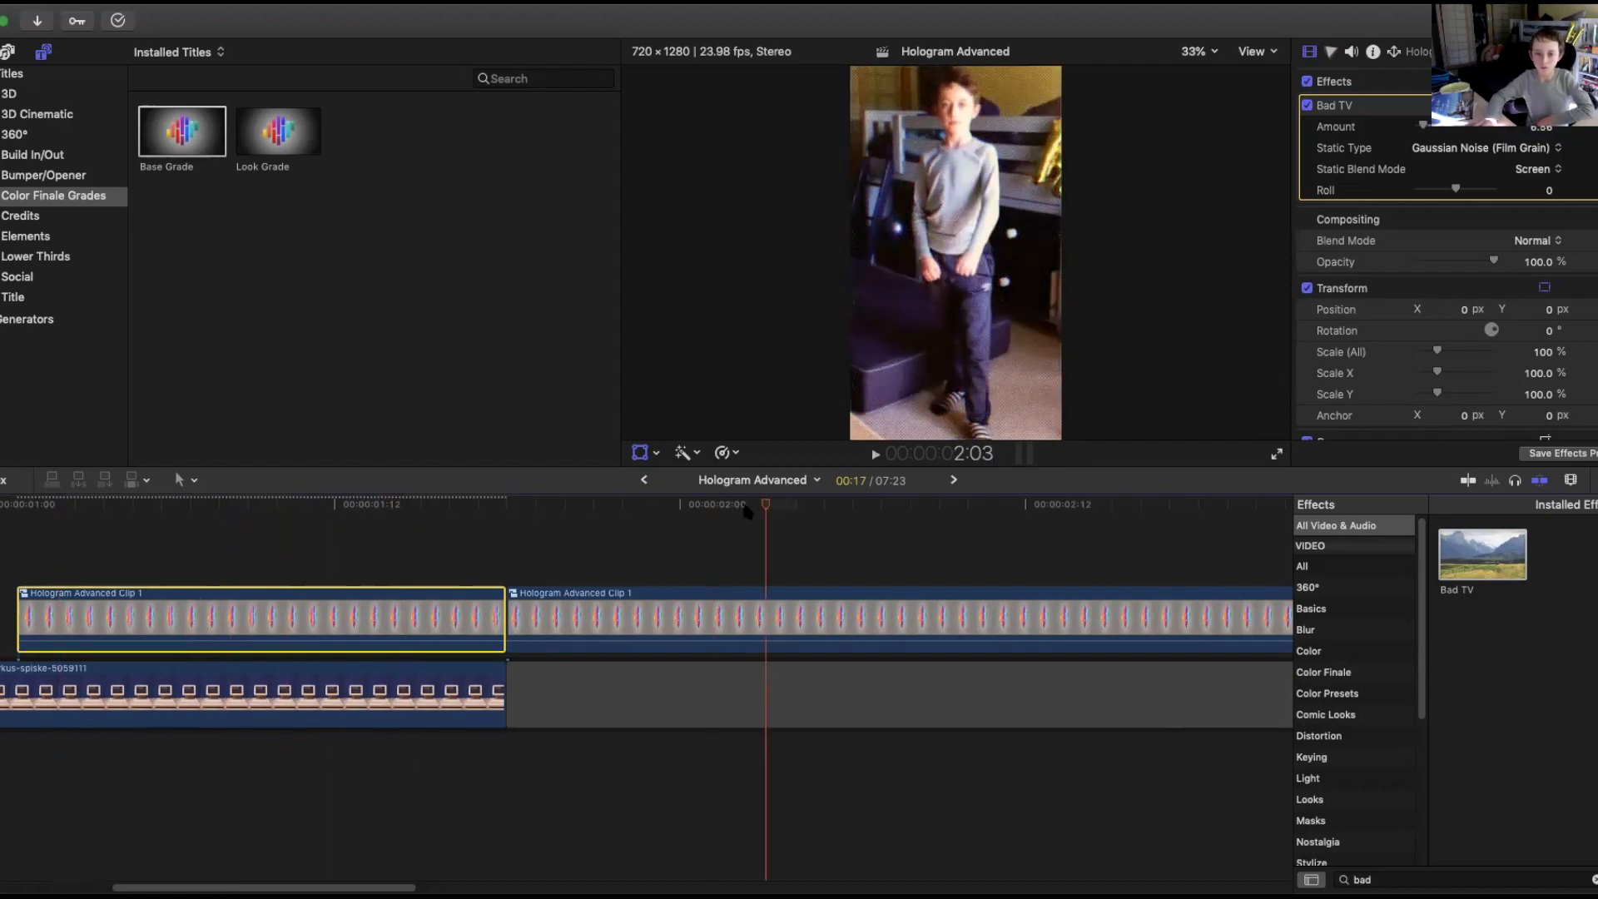
left_click_drag(767, 512, 524, 527)
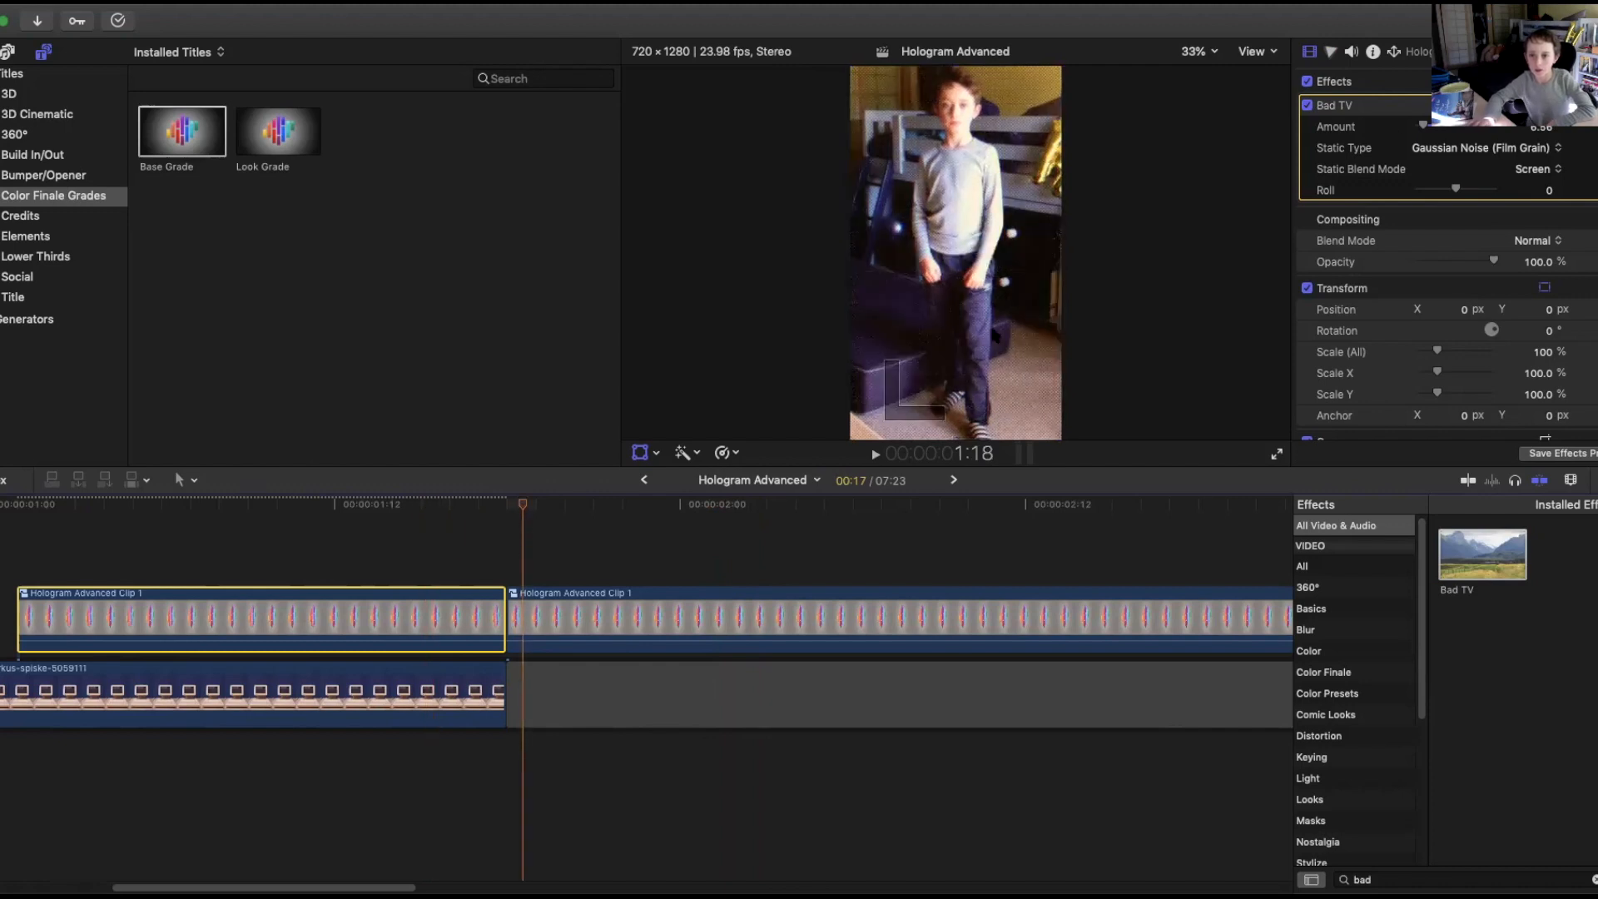
Set the Bad TV Static Type to TV static and fine-tune the Amount while playing the segment.
left_click(1428, 151)
left_click(1427, 150)
left_click(1427, 150)
left_click(1420, 117)
left_click_drag(510, 506, 199, 505)
key("space")
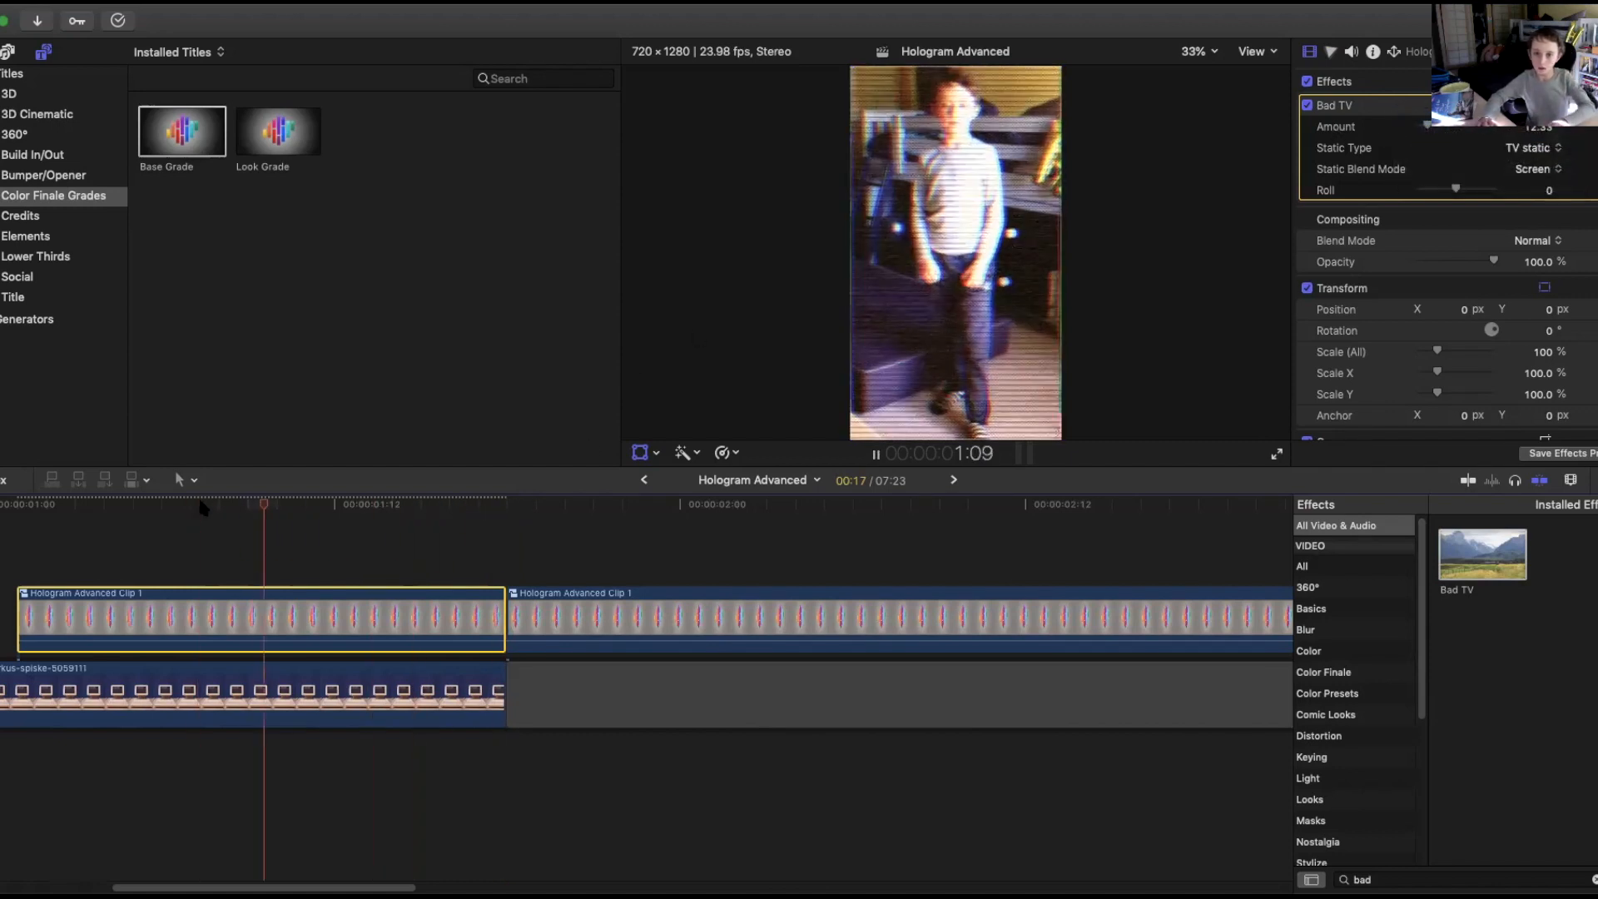
key("space")
left_click_drag(1428, 126, 1421, 128)
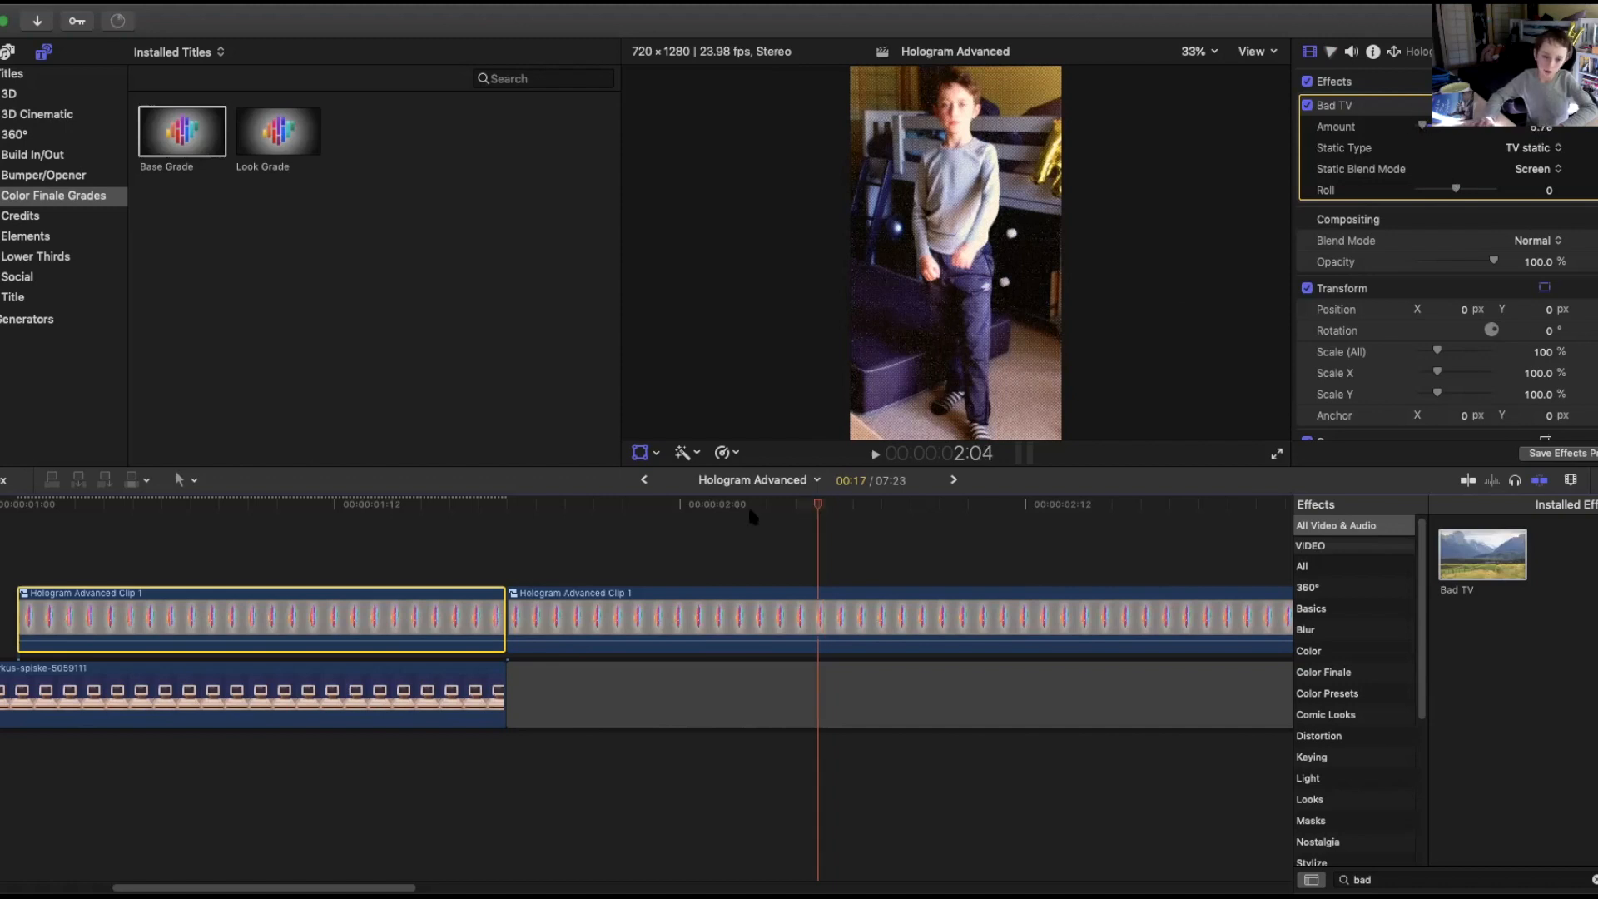
Keyframe the Bad TV Amount near the end of the first segment and raise it to about 13.88 there.
left_click(364, 505)
left_click(380, 522)
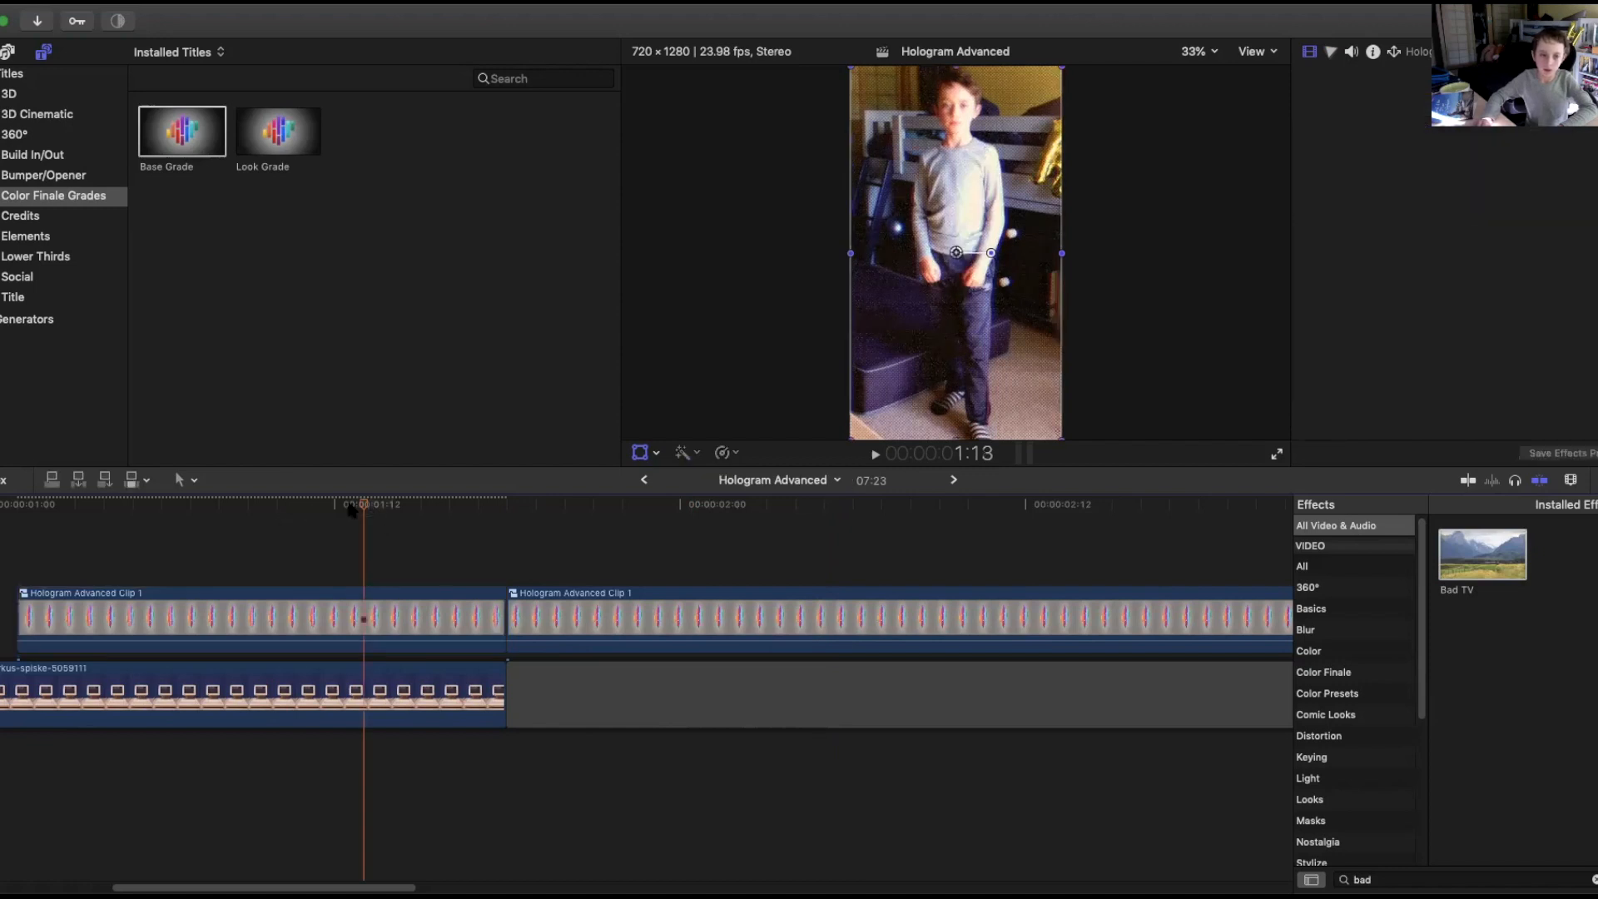
left_click(151, 504)
left_click_drag(151, 505, 475, 533)
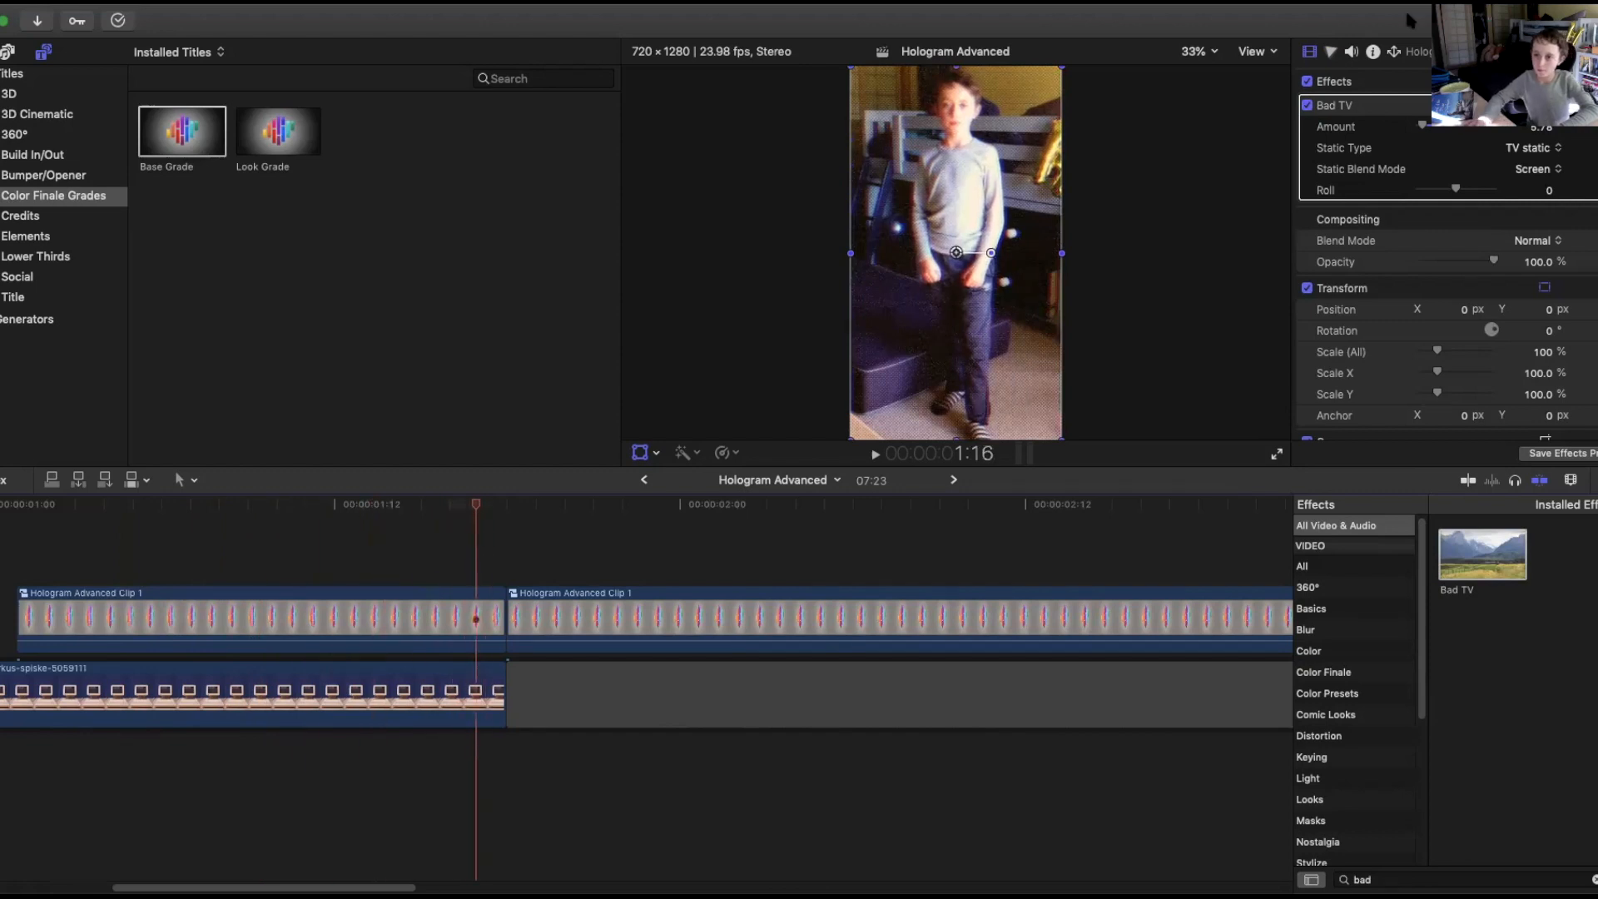
left_click_drag(1544, 129, 1544, 150)
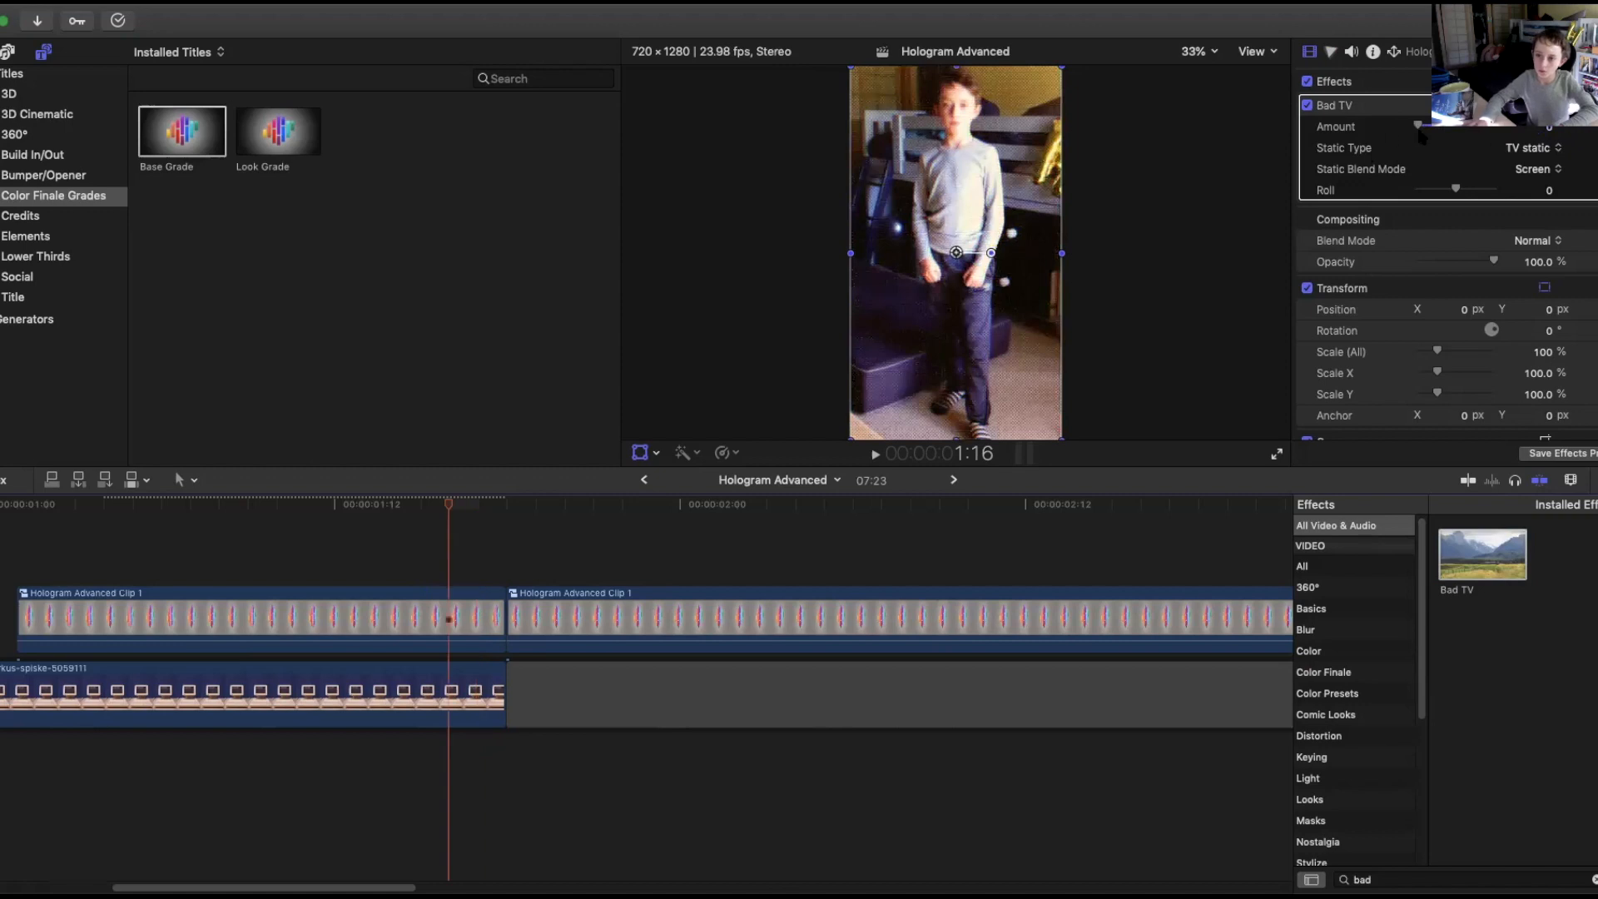
left_click_drag(1418, 126, 1428, 127)
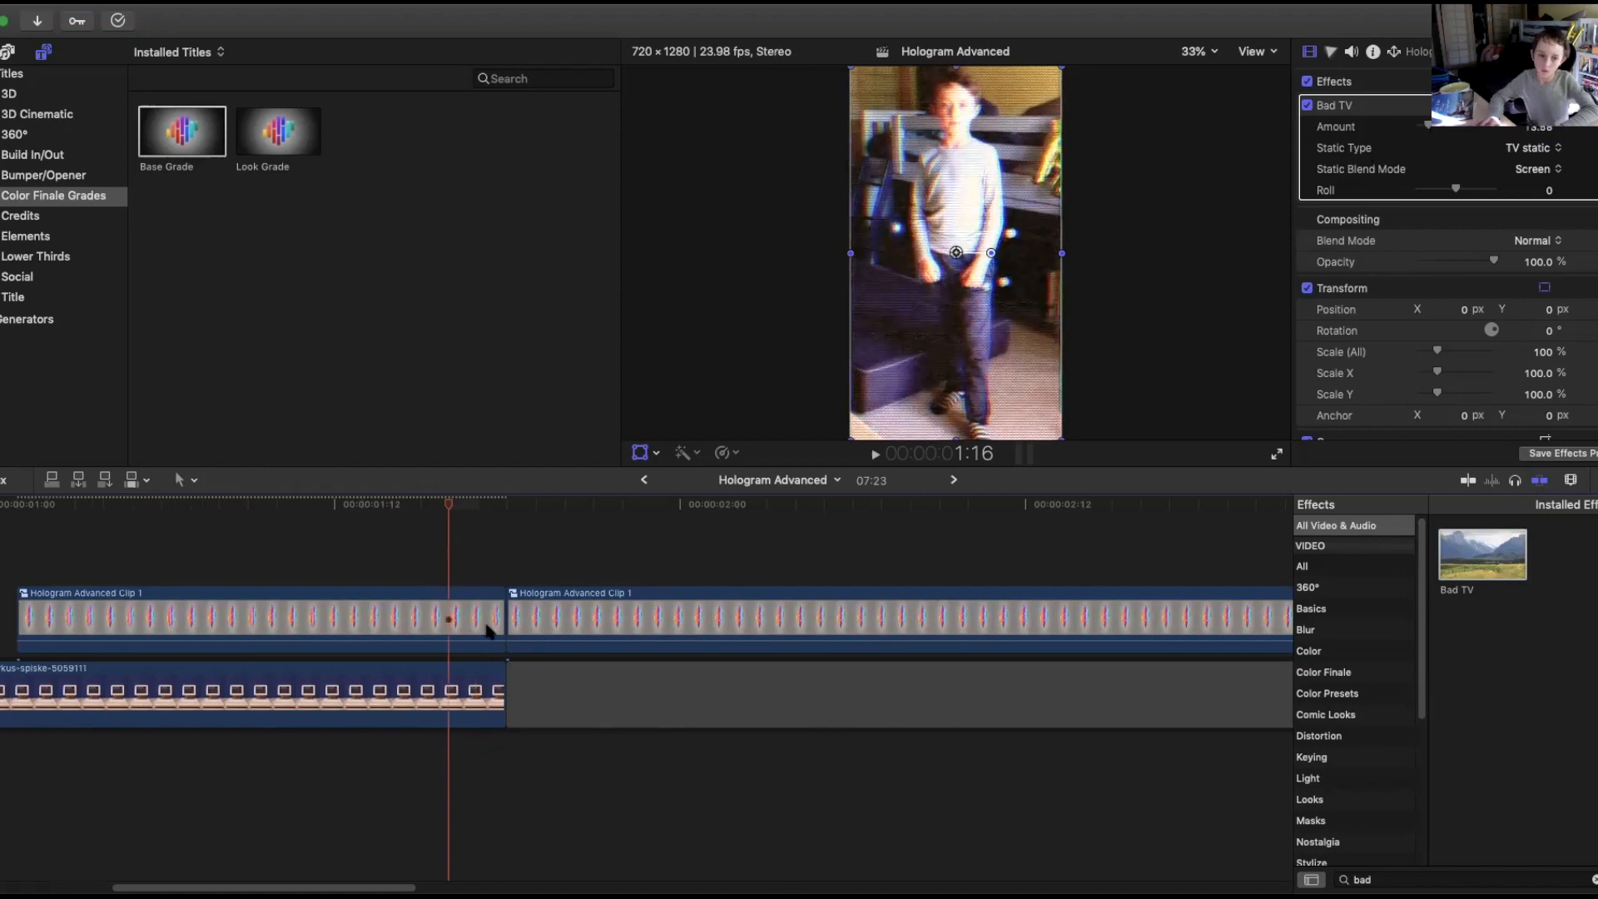
left_click_drag(432, 494, 17, 510)
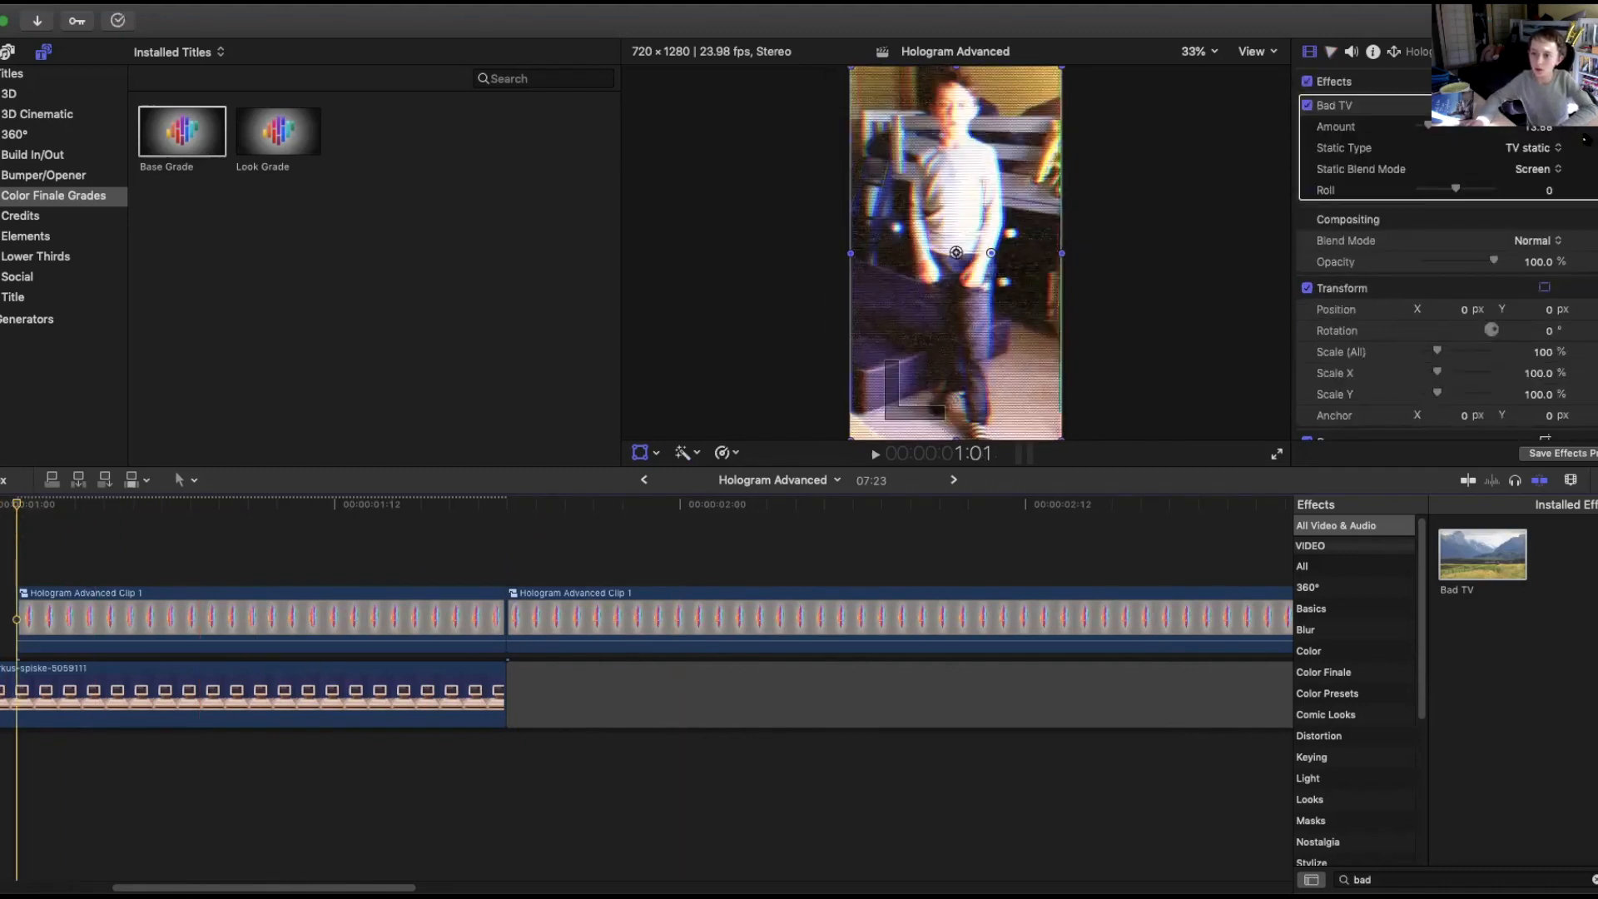
left_click_drag(115, 510, 503, 529)
key("Delete")
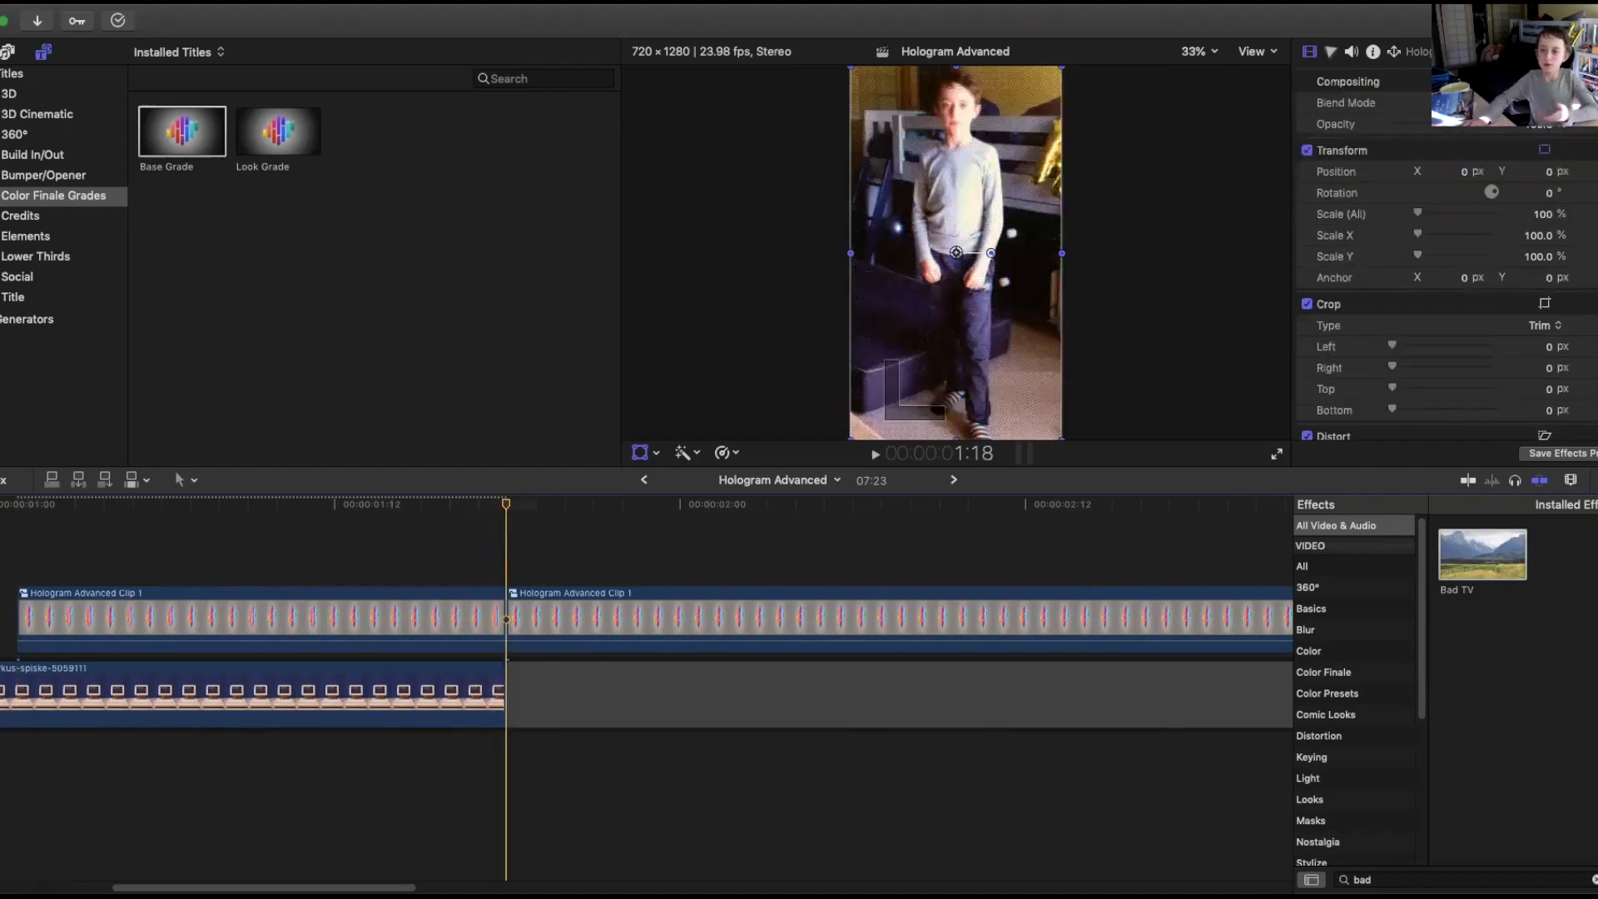
key("super+z")
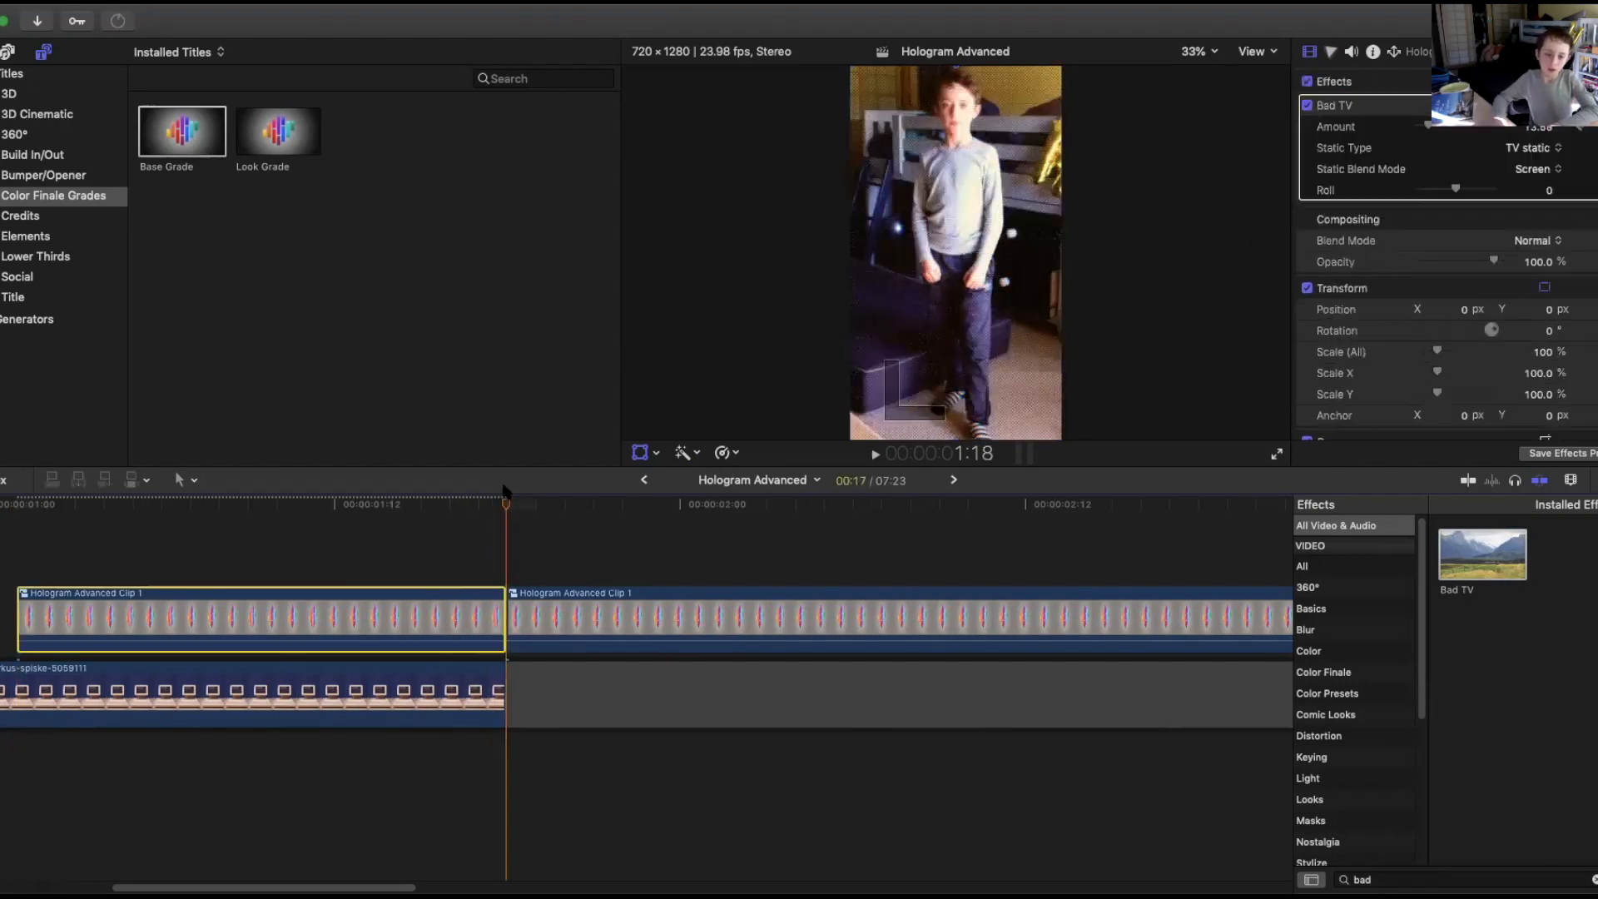
Lower the Bad TV Amount one frame earlier and play the segment from the start to review the glitch.
key("Left")
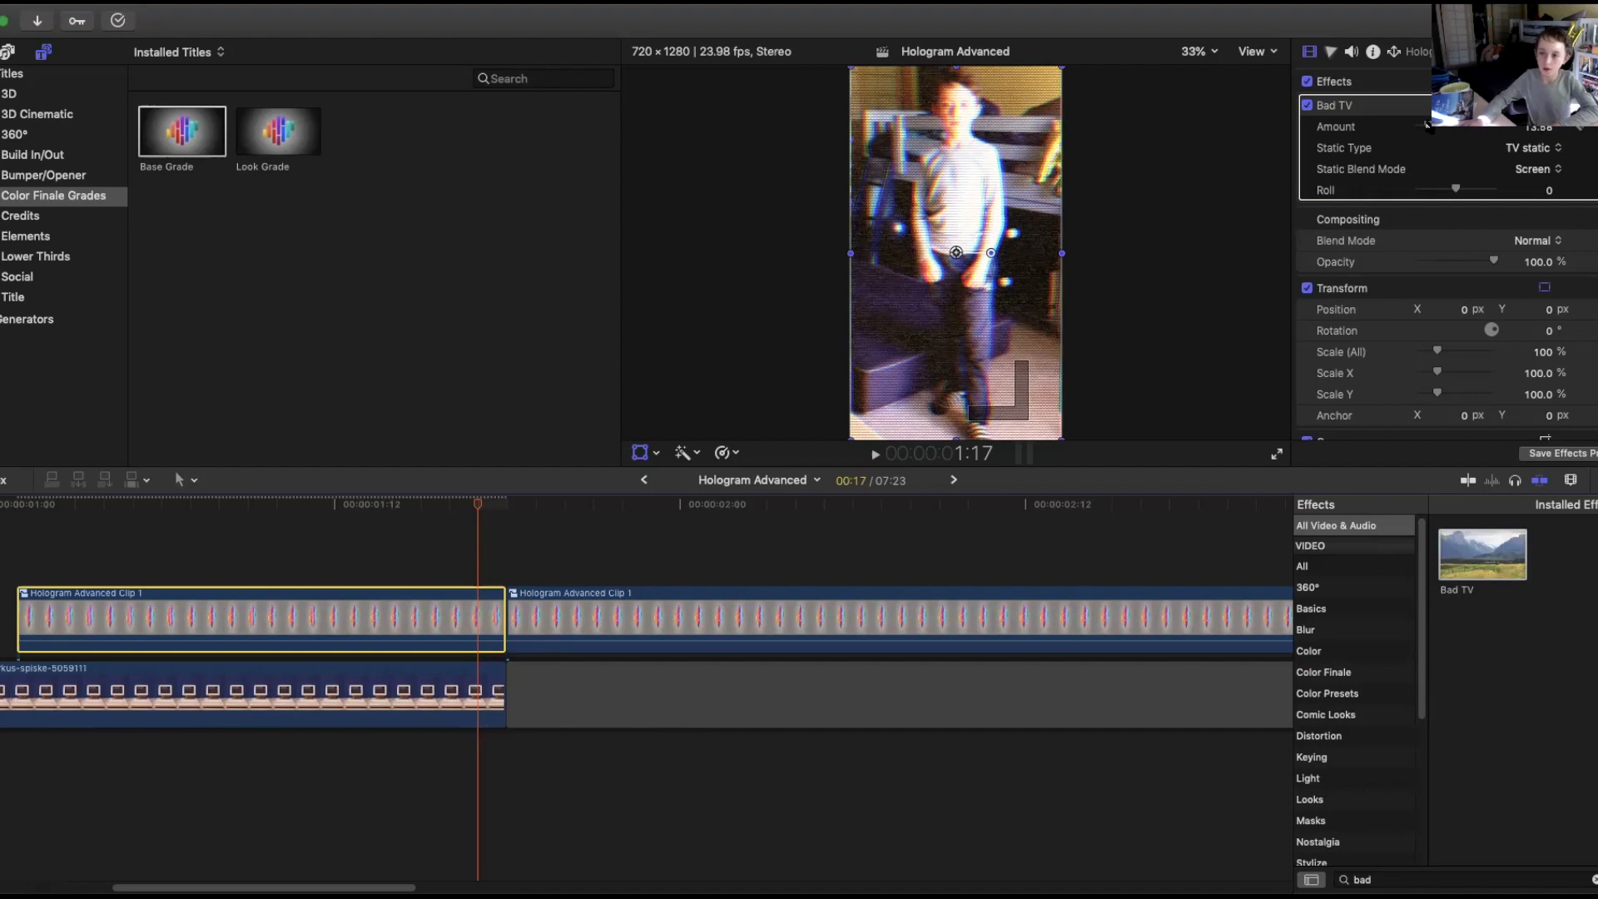
left_click_drag(1428, 124, 1382, 131)
left_click_drag(471, 509, 16, 511)
key("space")
key("space")
left_click_drag(795, 509, 816, 504)
left_click_drag(973, 518, 248, 546)
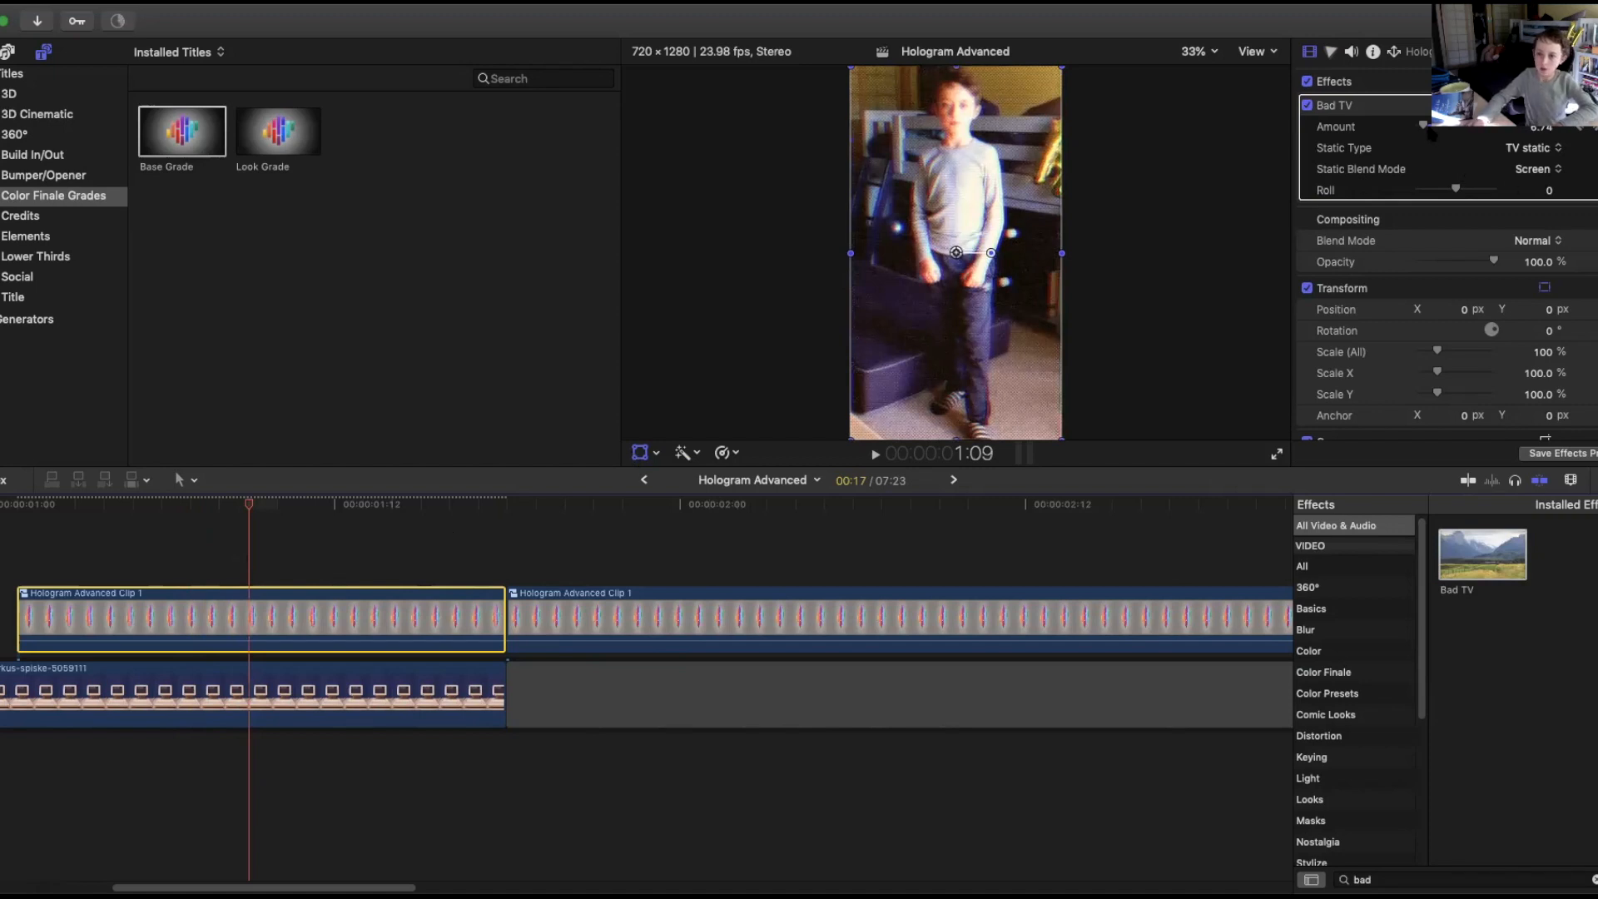
left_click_drag(249, 545, 247, 545)
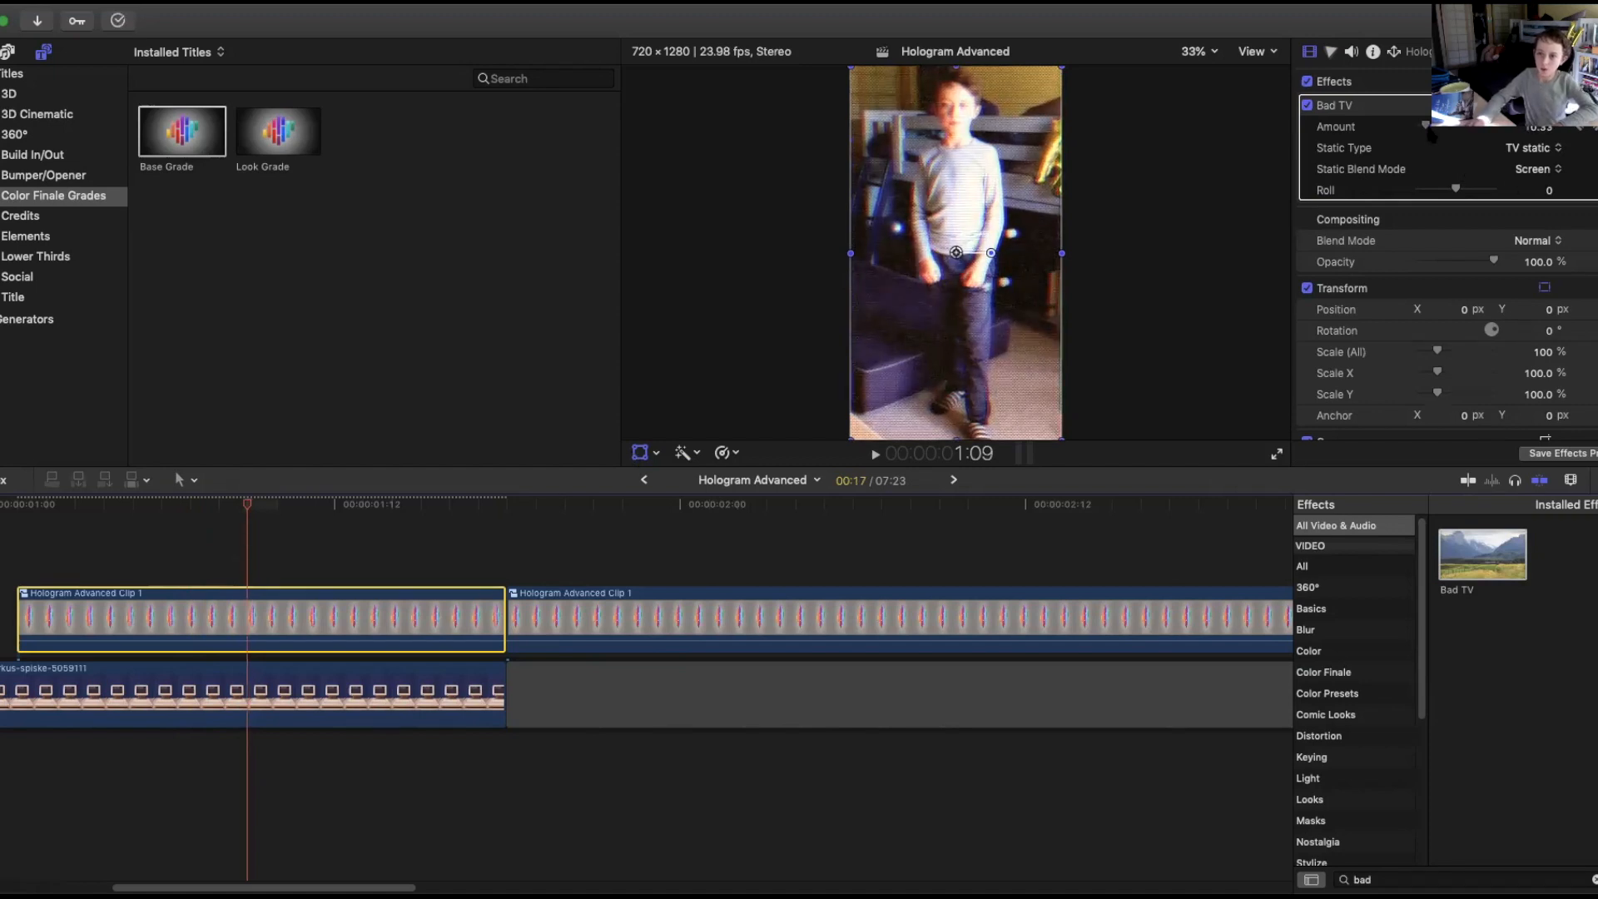
left_click_drag(240, 511, 117, 532)
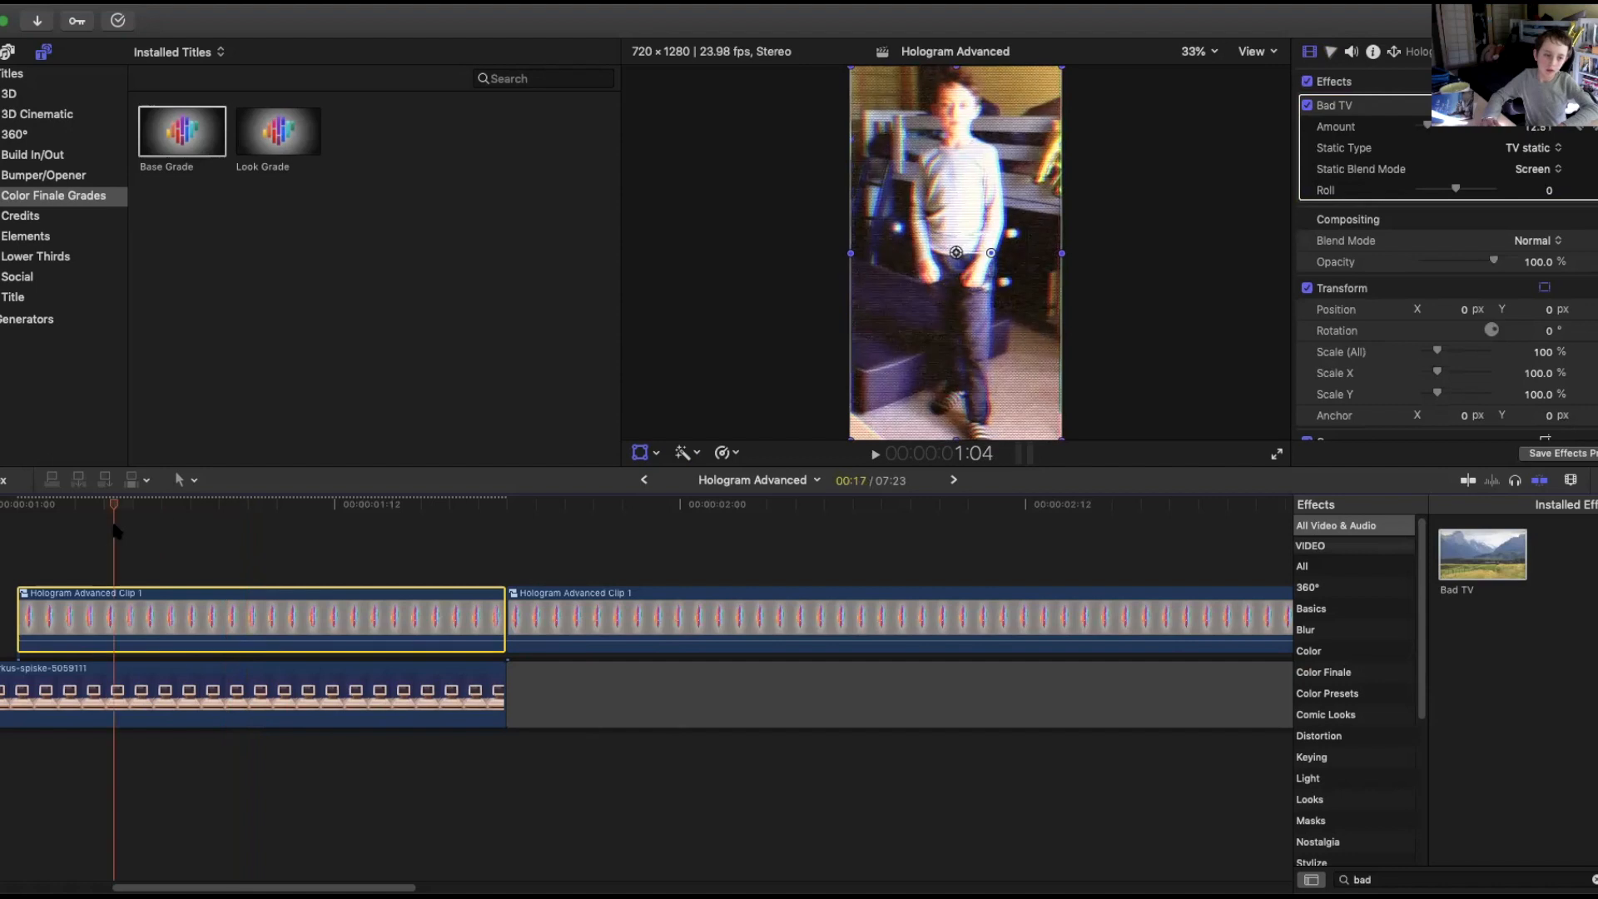
key("space")
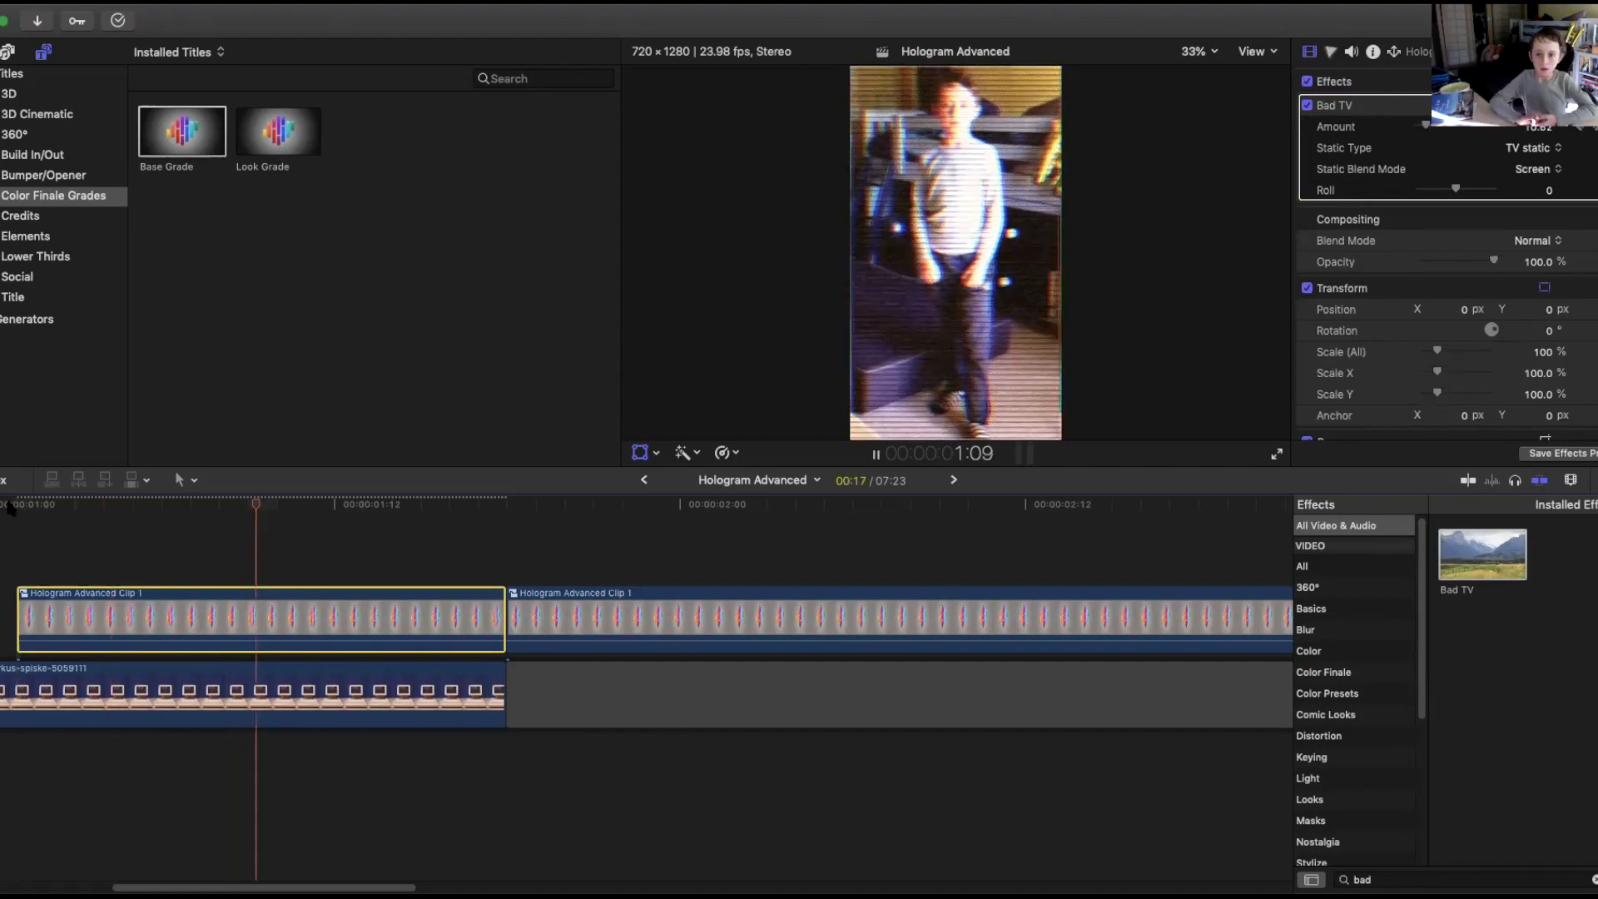
key("space")
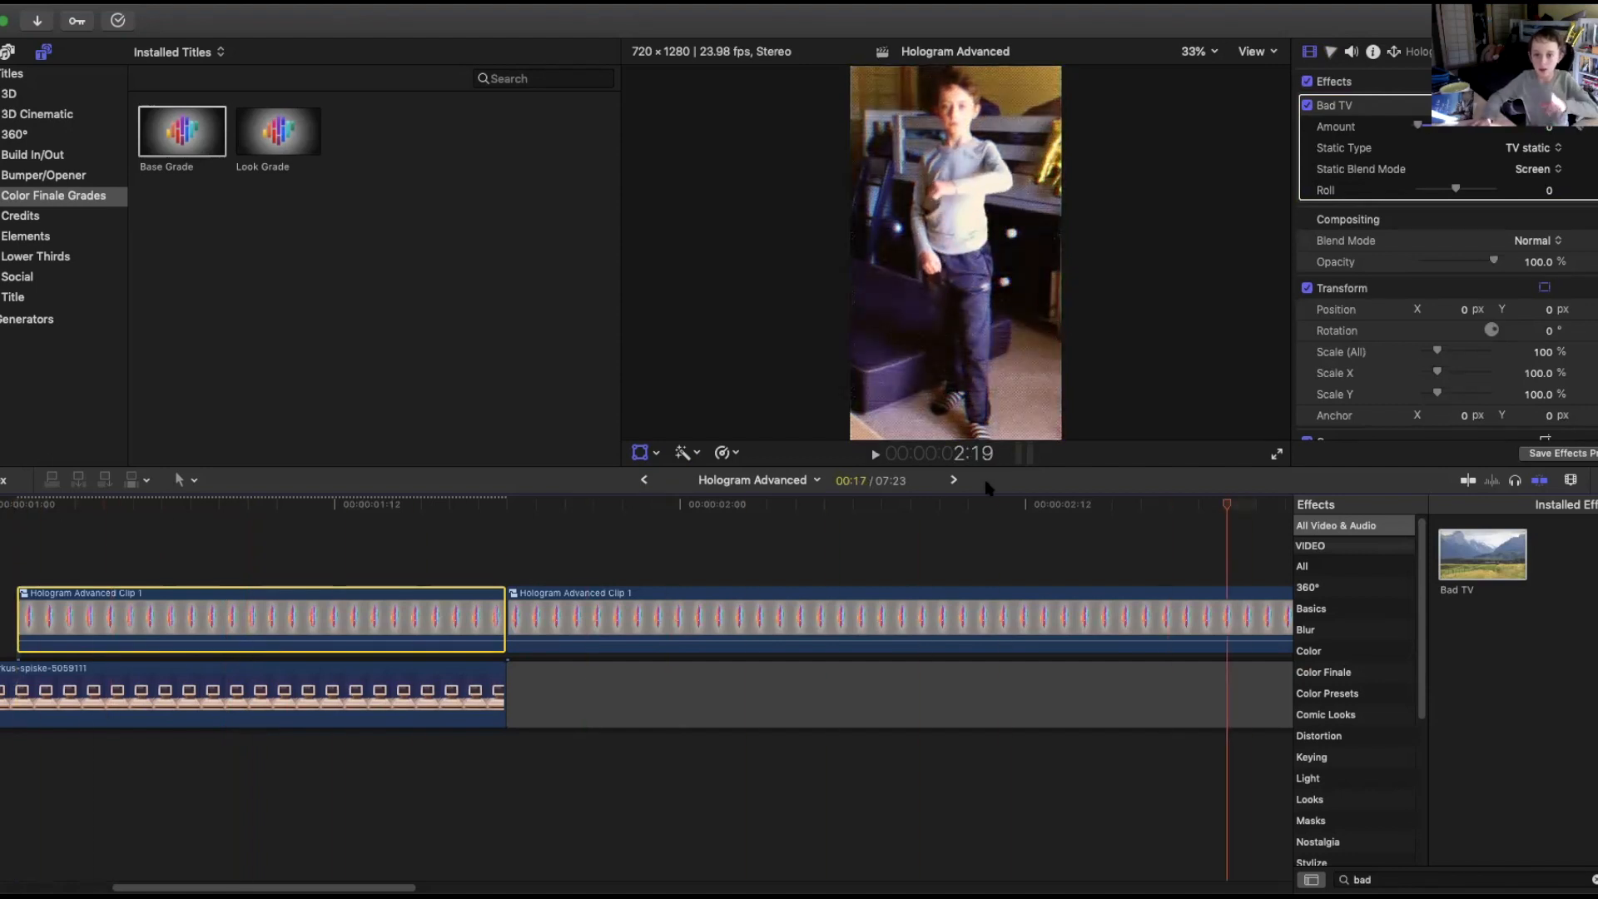
left_click_drag(1226, 506, 389, 535)
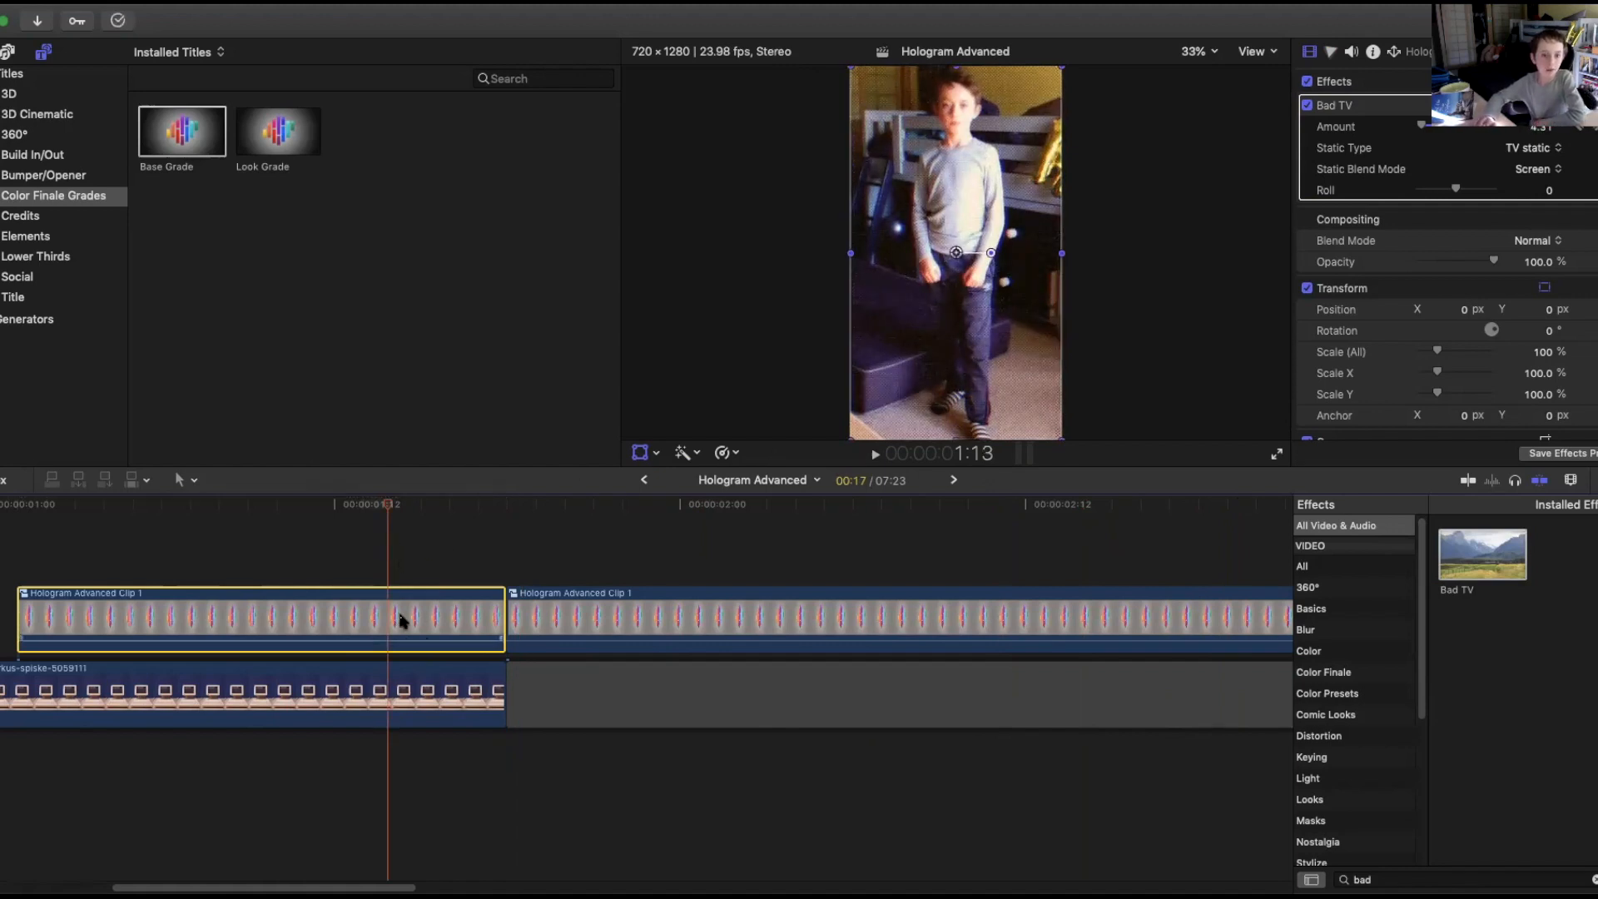
Scale the first segment to about 19.5% and position it inside the computer's screen.
left_click_drag(1064, 68, 979, 293)
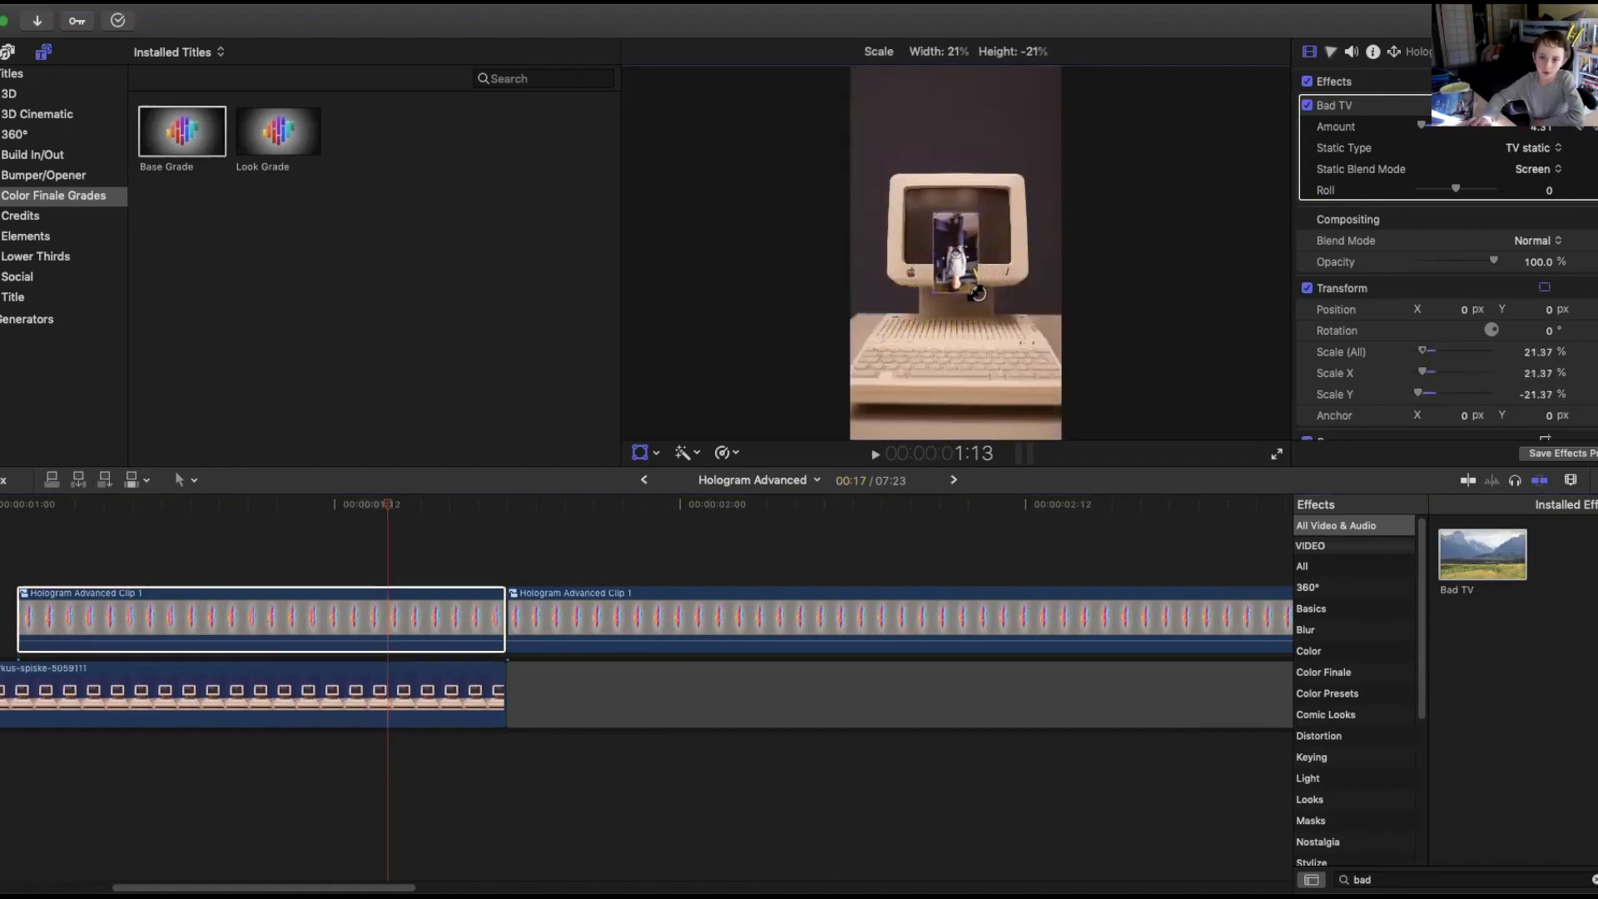
left_click(143, 2)
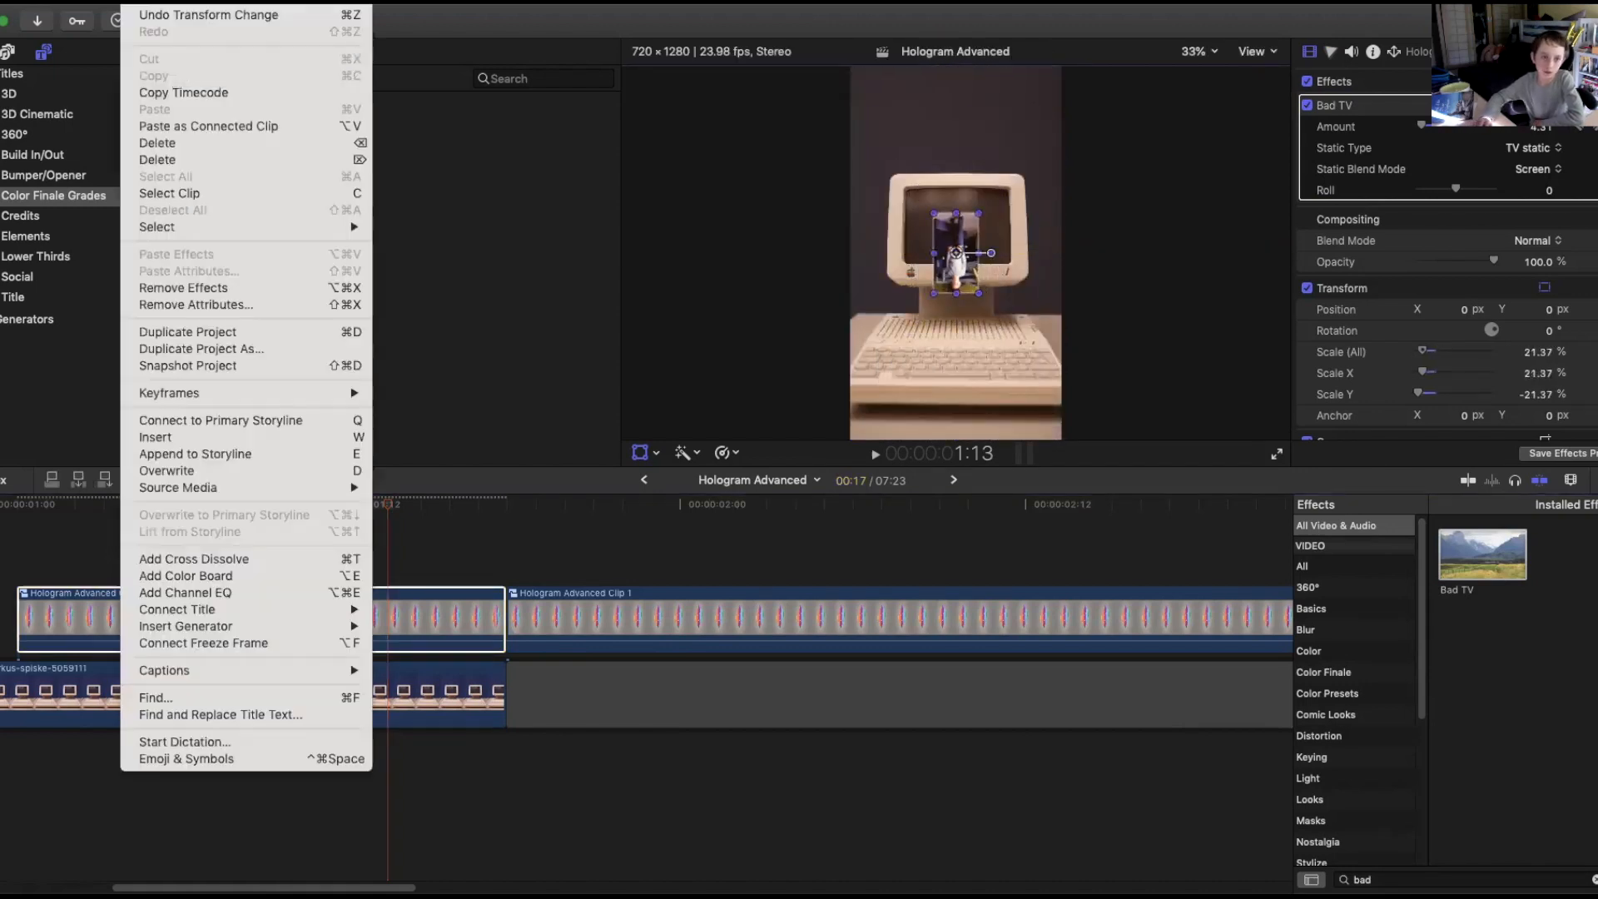
left_click(155, 20)
left_click_drag(1057, 72, 960, 213)
left_click_drag(983, 277, 960, 225)
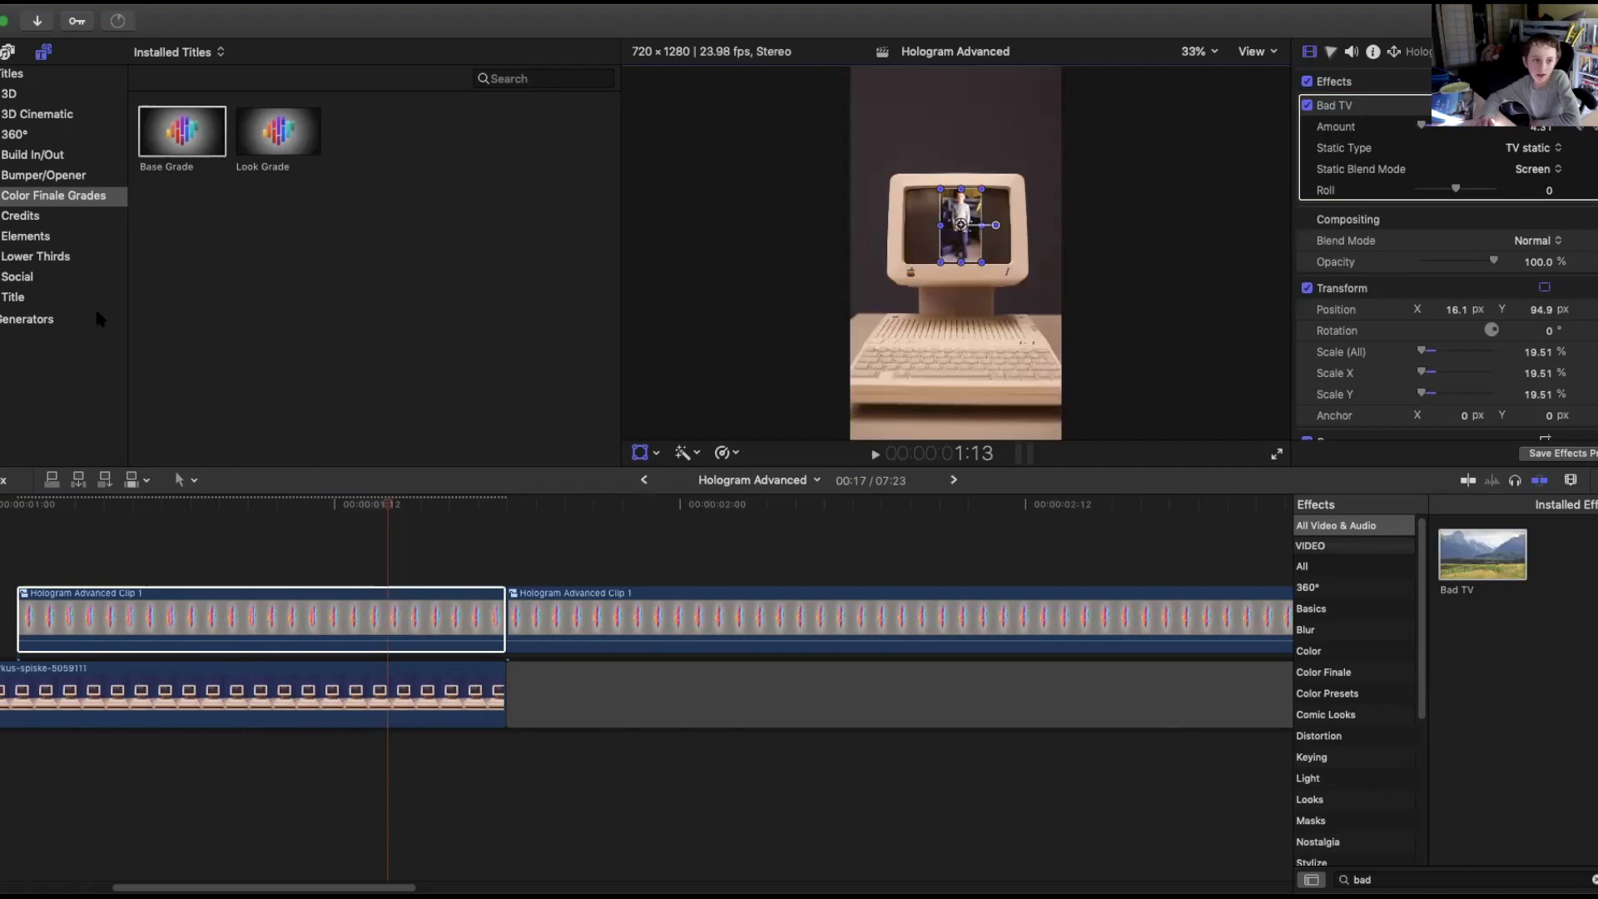
Search the transitions for a glitch effect, then browse the full transitions library and preview Color Planes.
left_click_drag(395, 504, 723, 520)
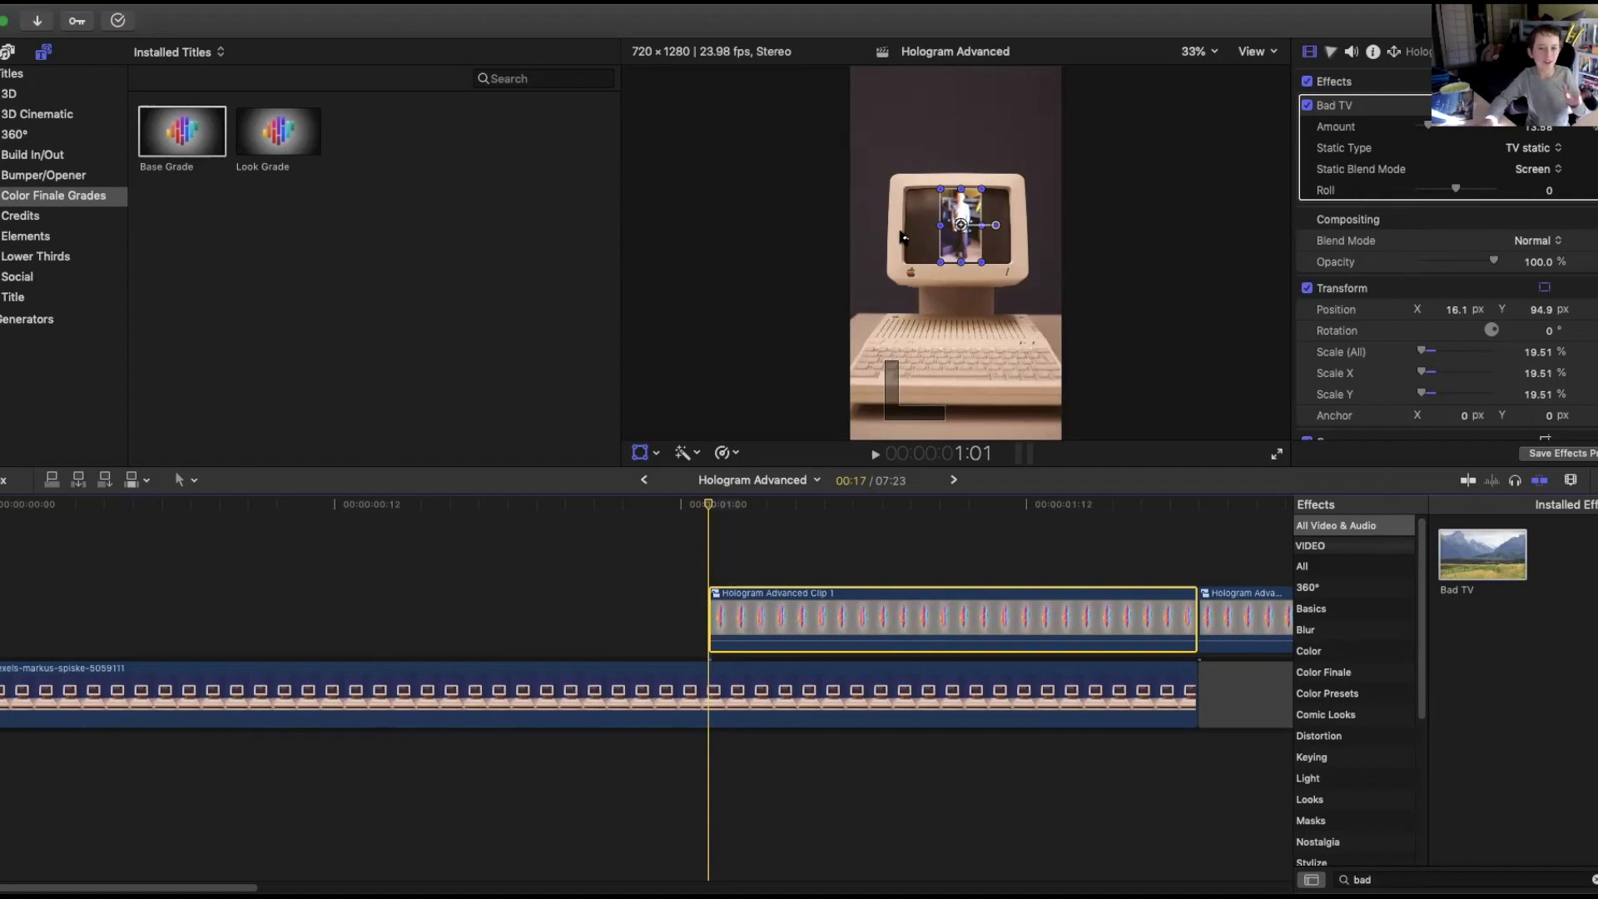
left_click(1597, 481)
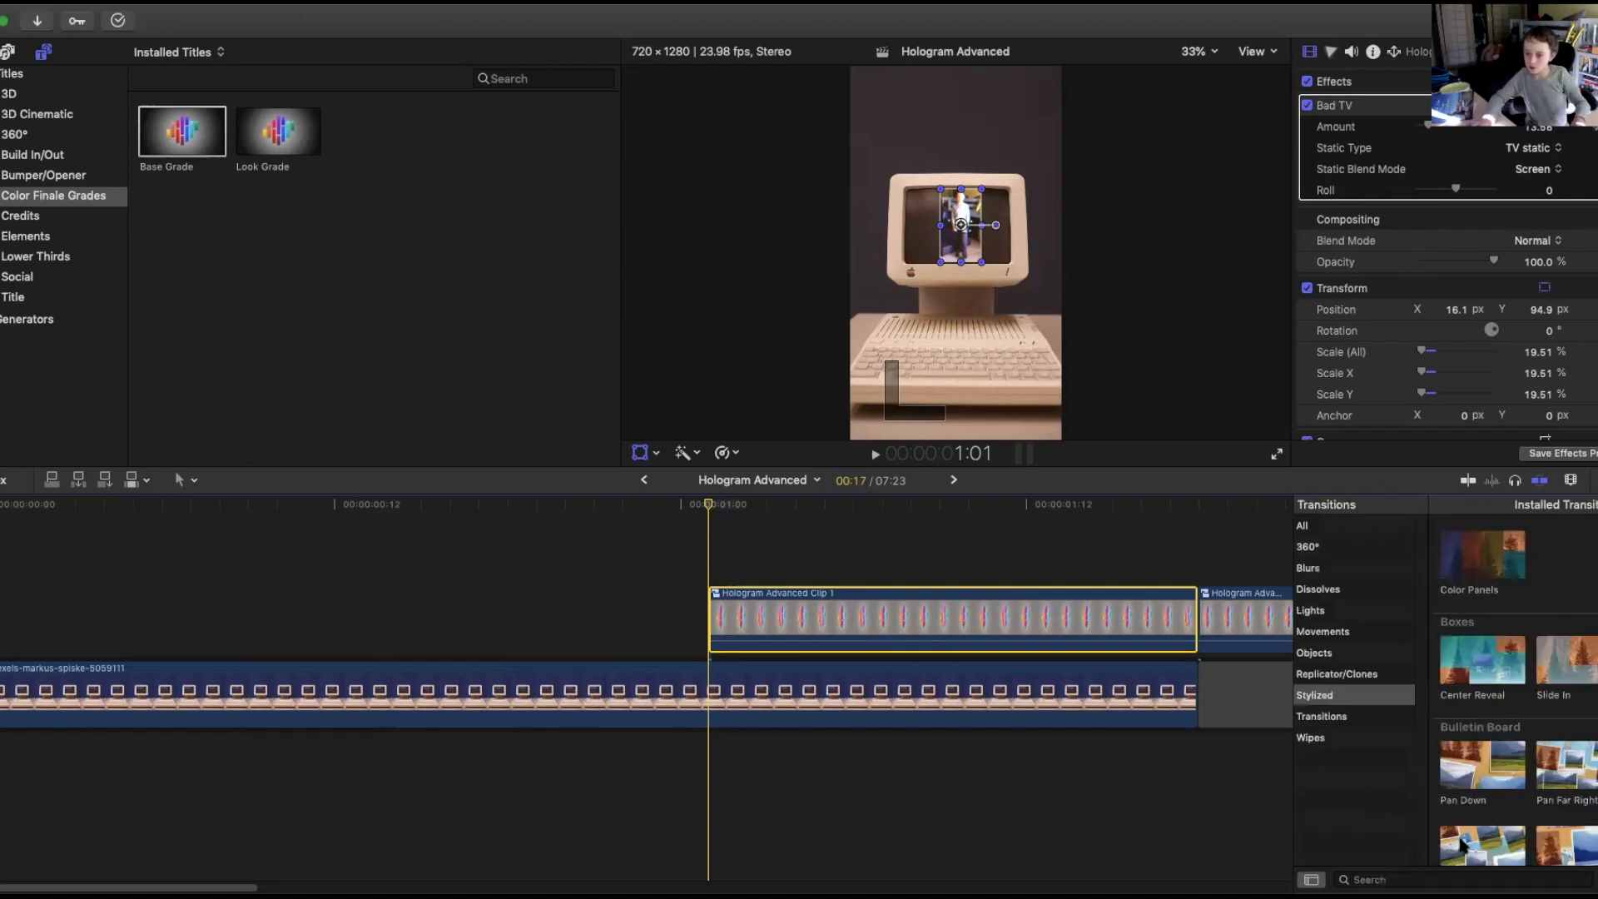
left_click(1429, 880)
type("gl")
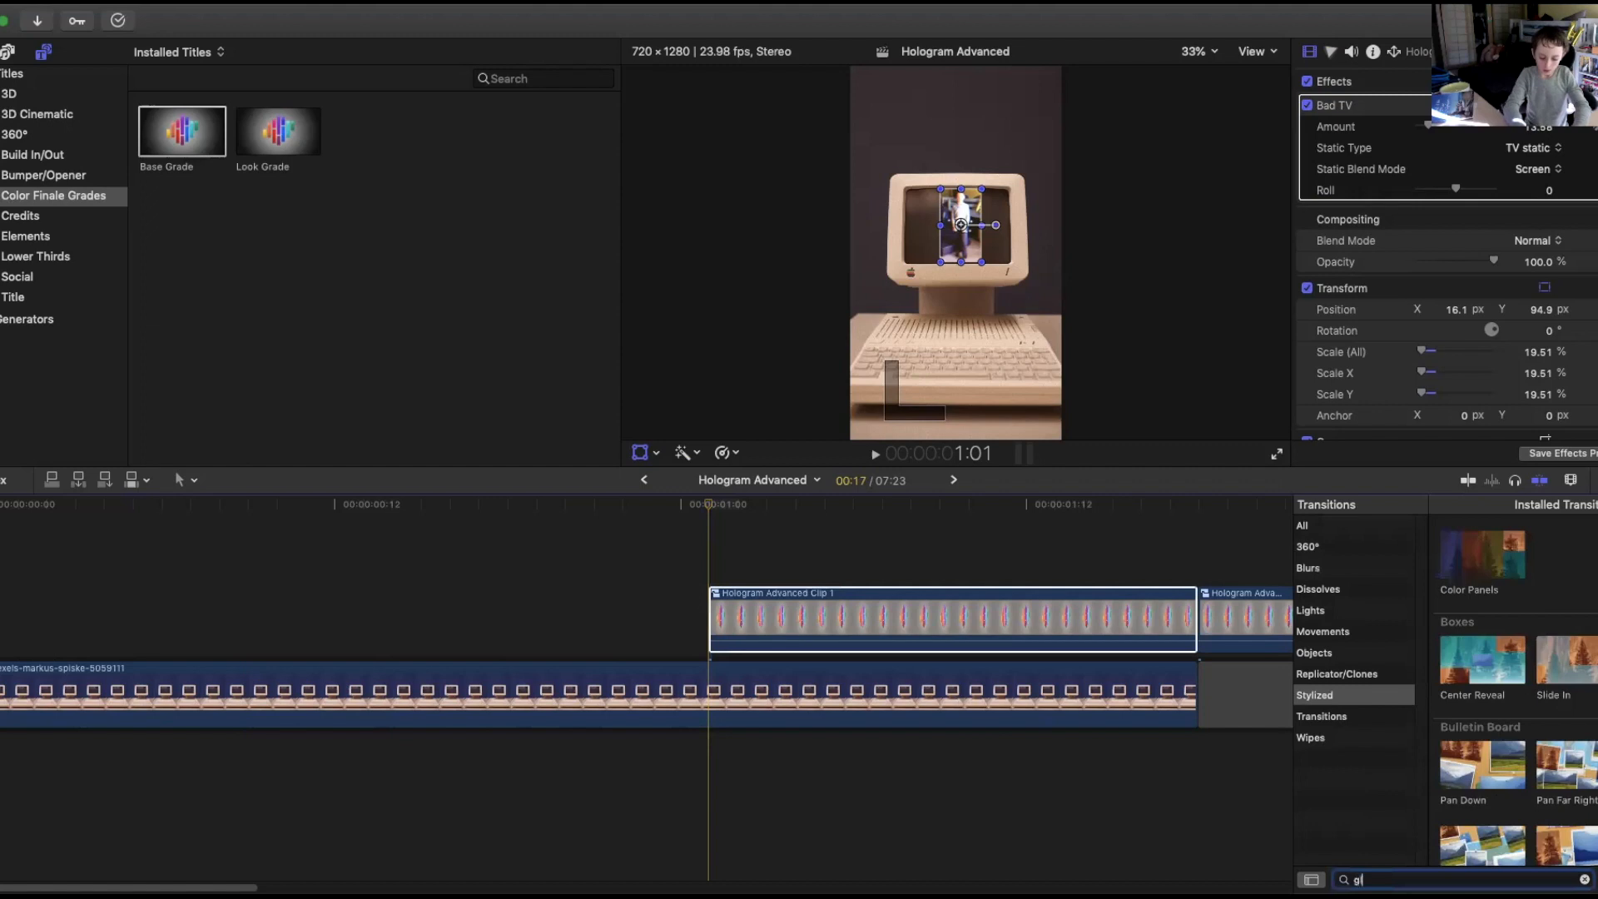
type("itch")
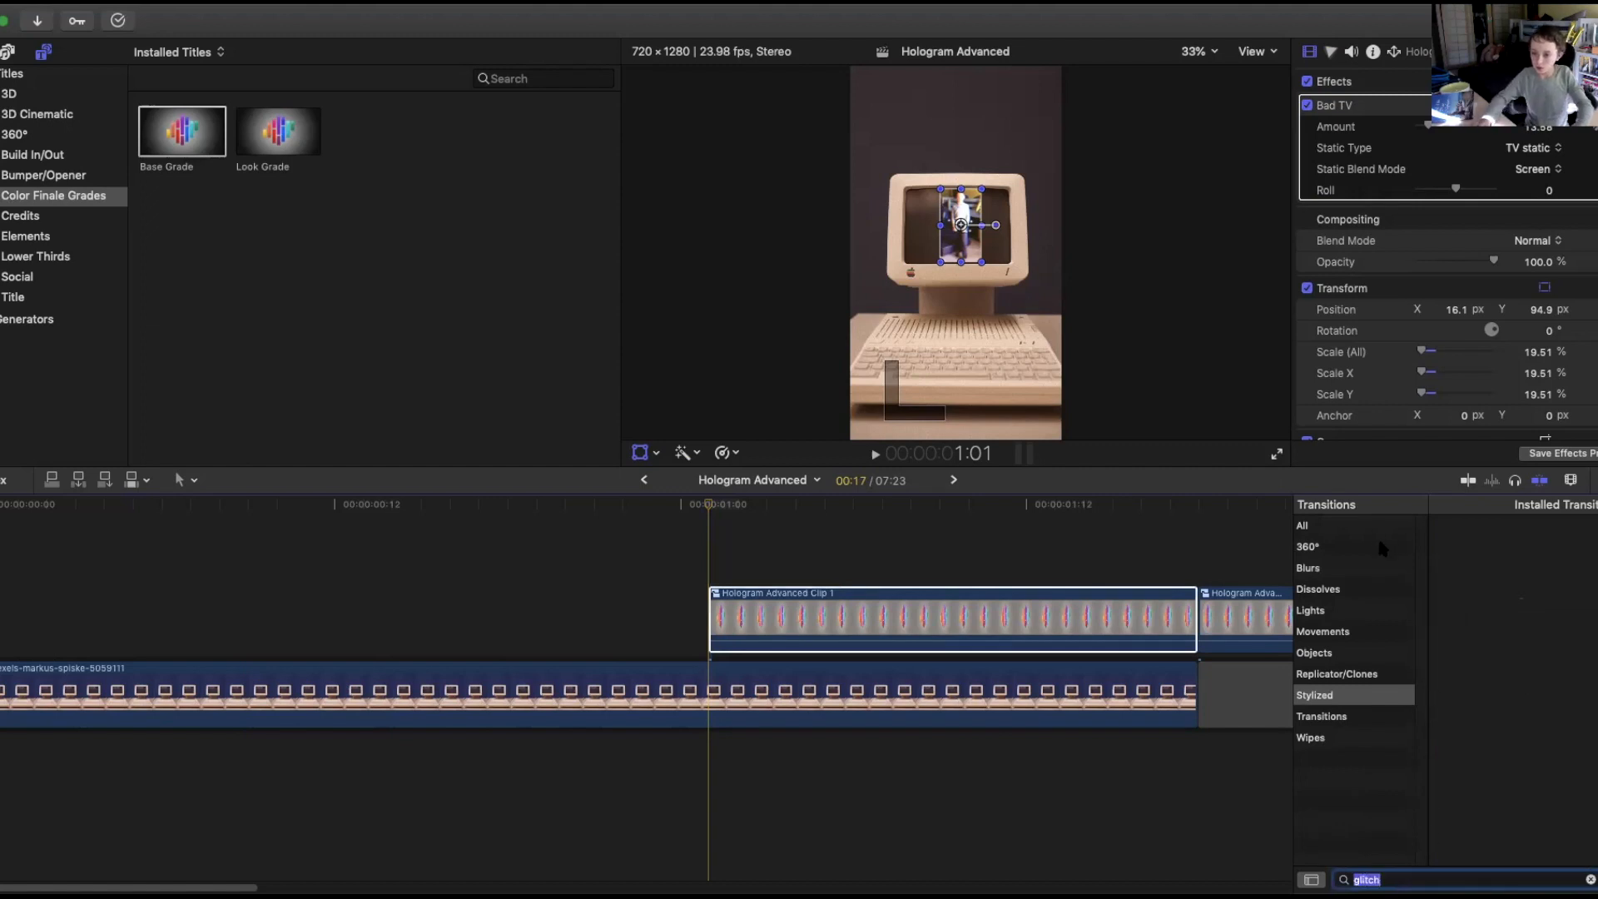
left_click(1367, 524)
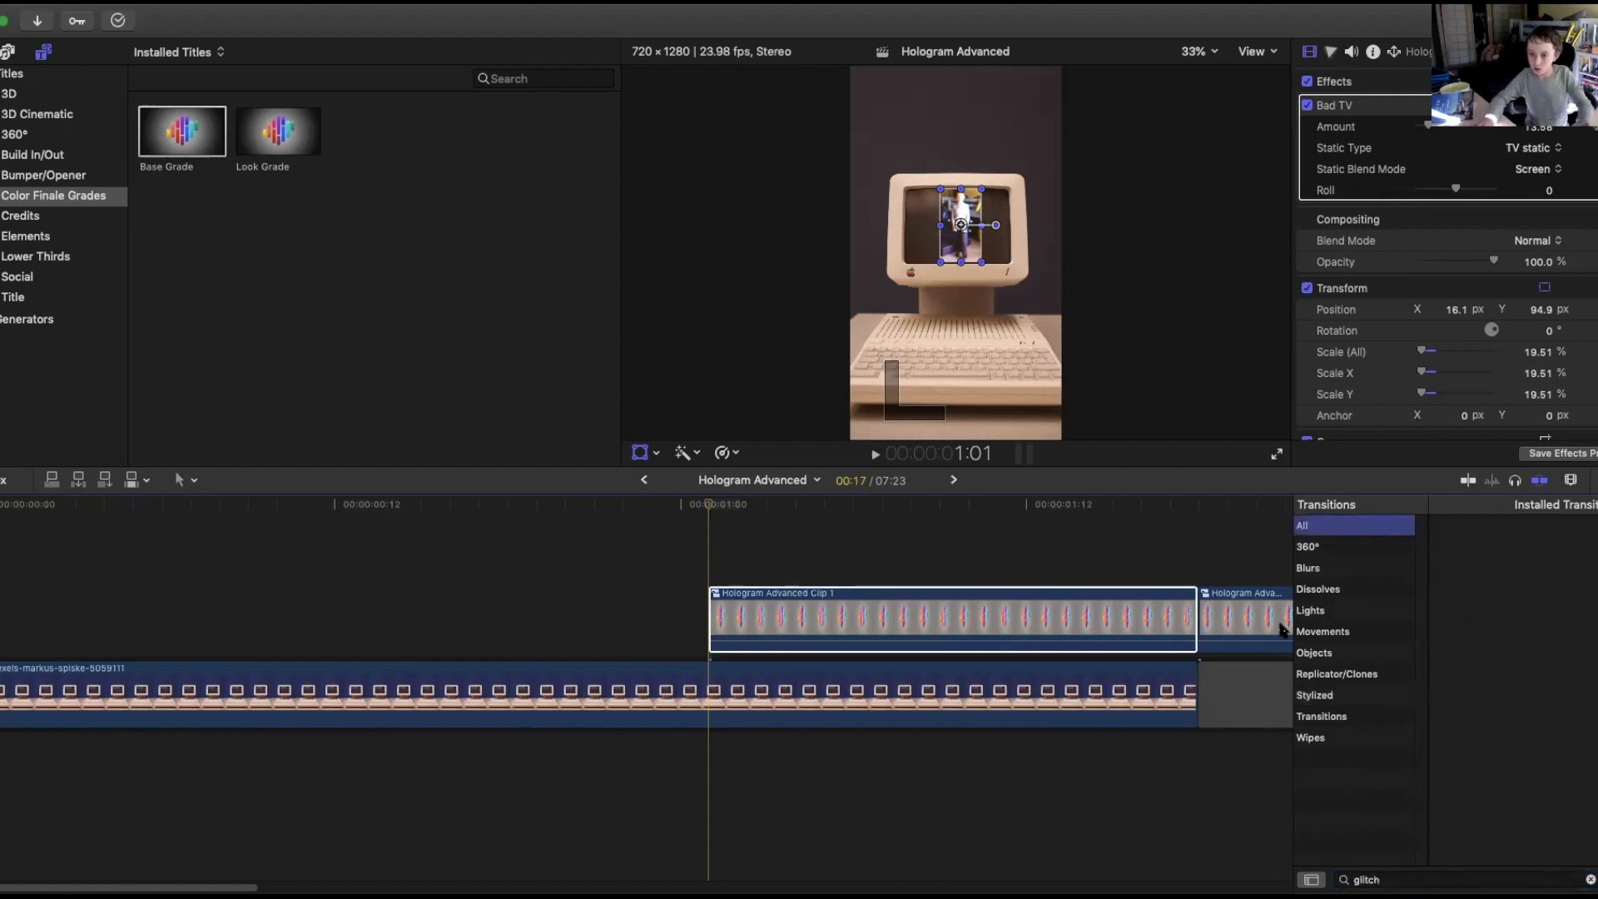
left_click(1320, 546)
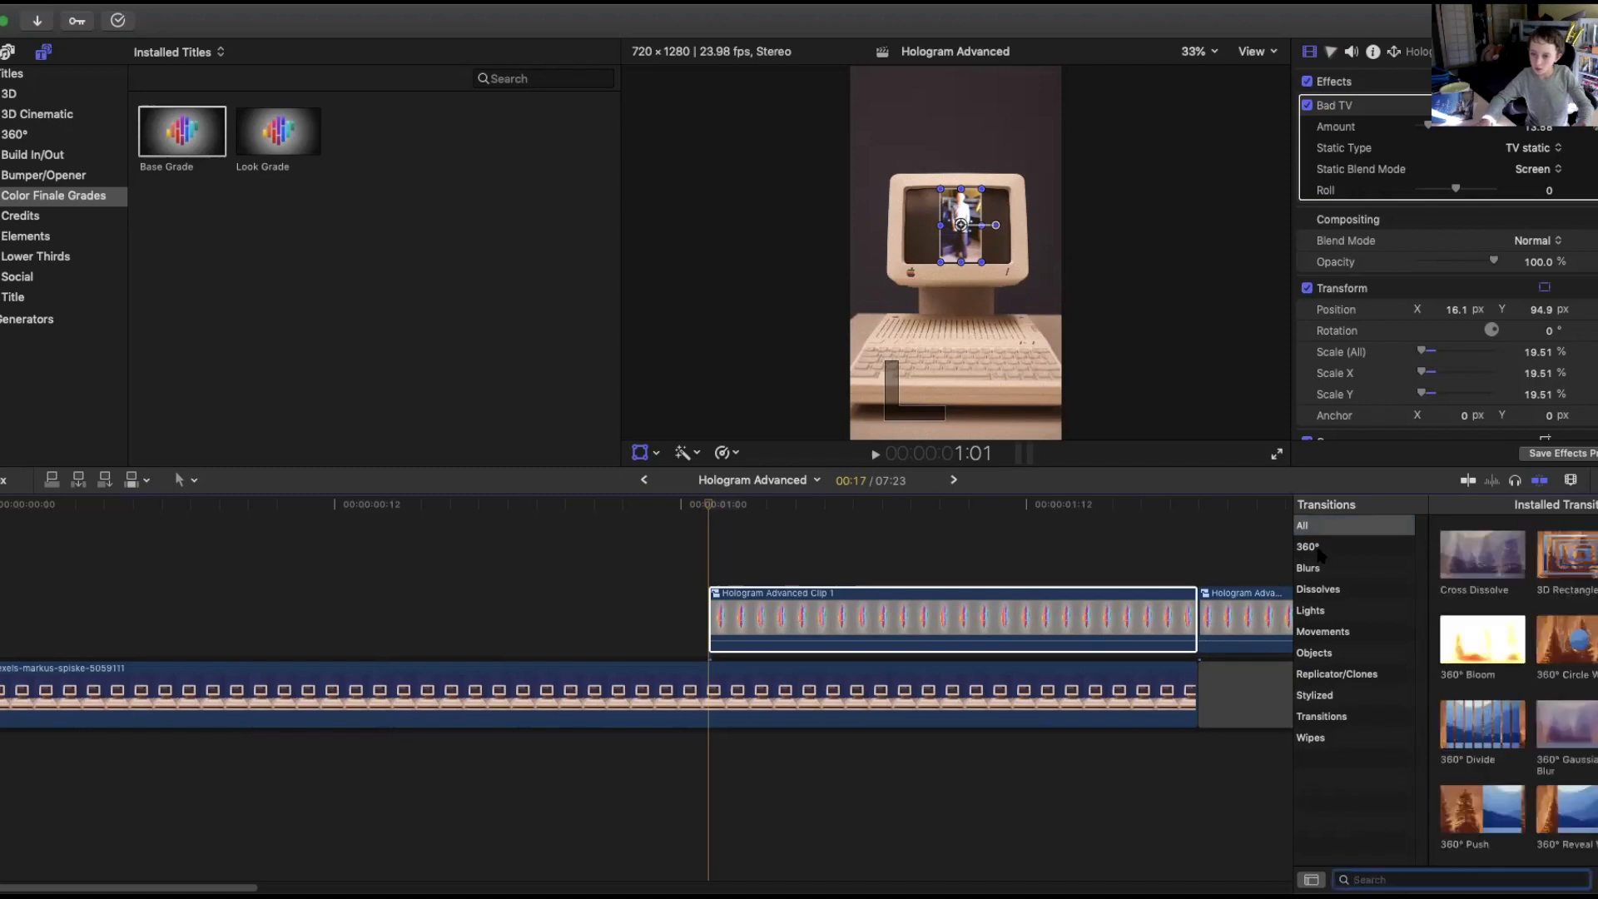
left_click(1319, 528)
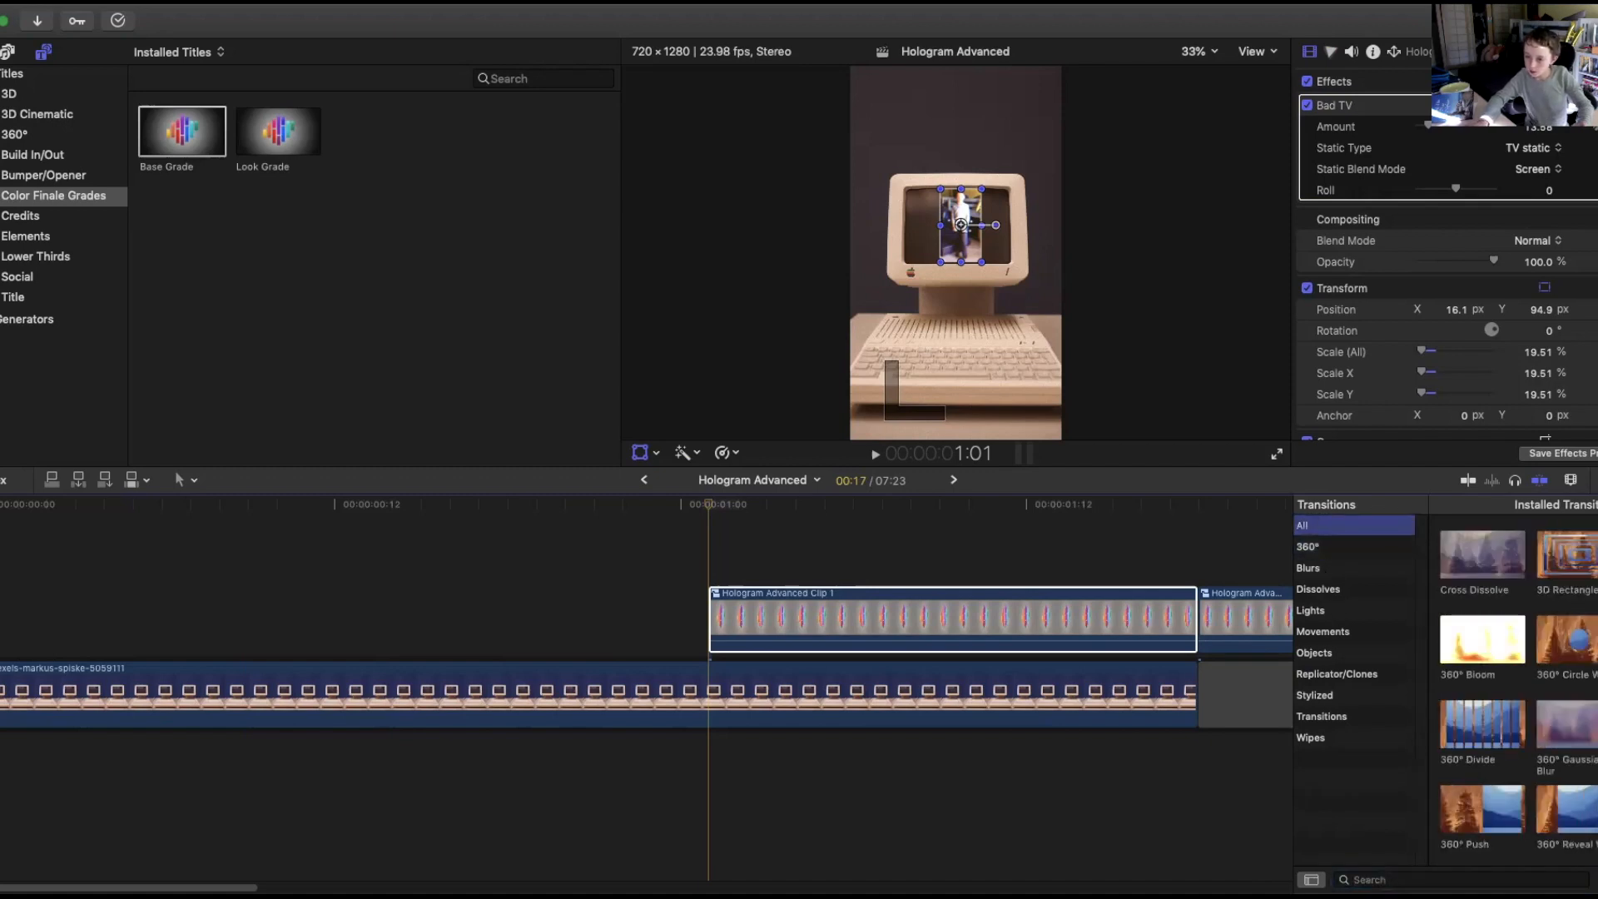
scroll(1518, 690, "down", 1)
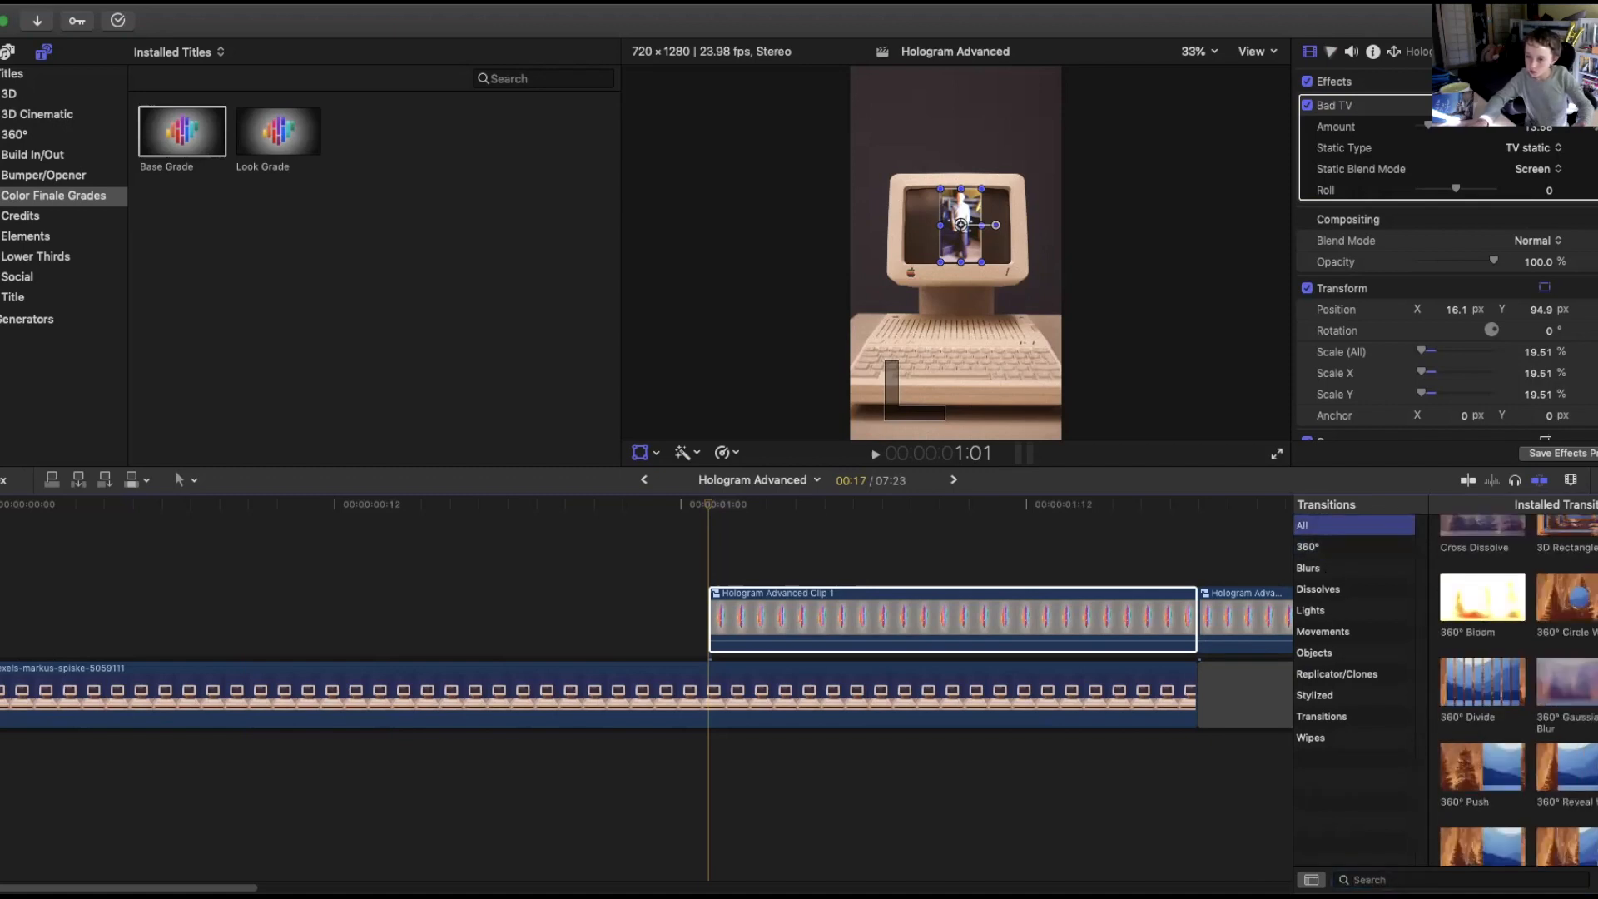
scroll(1518, 690, "down", 5)
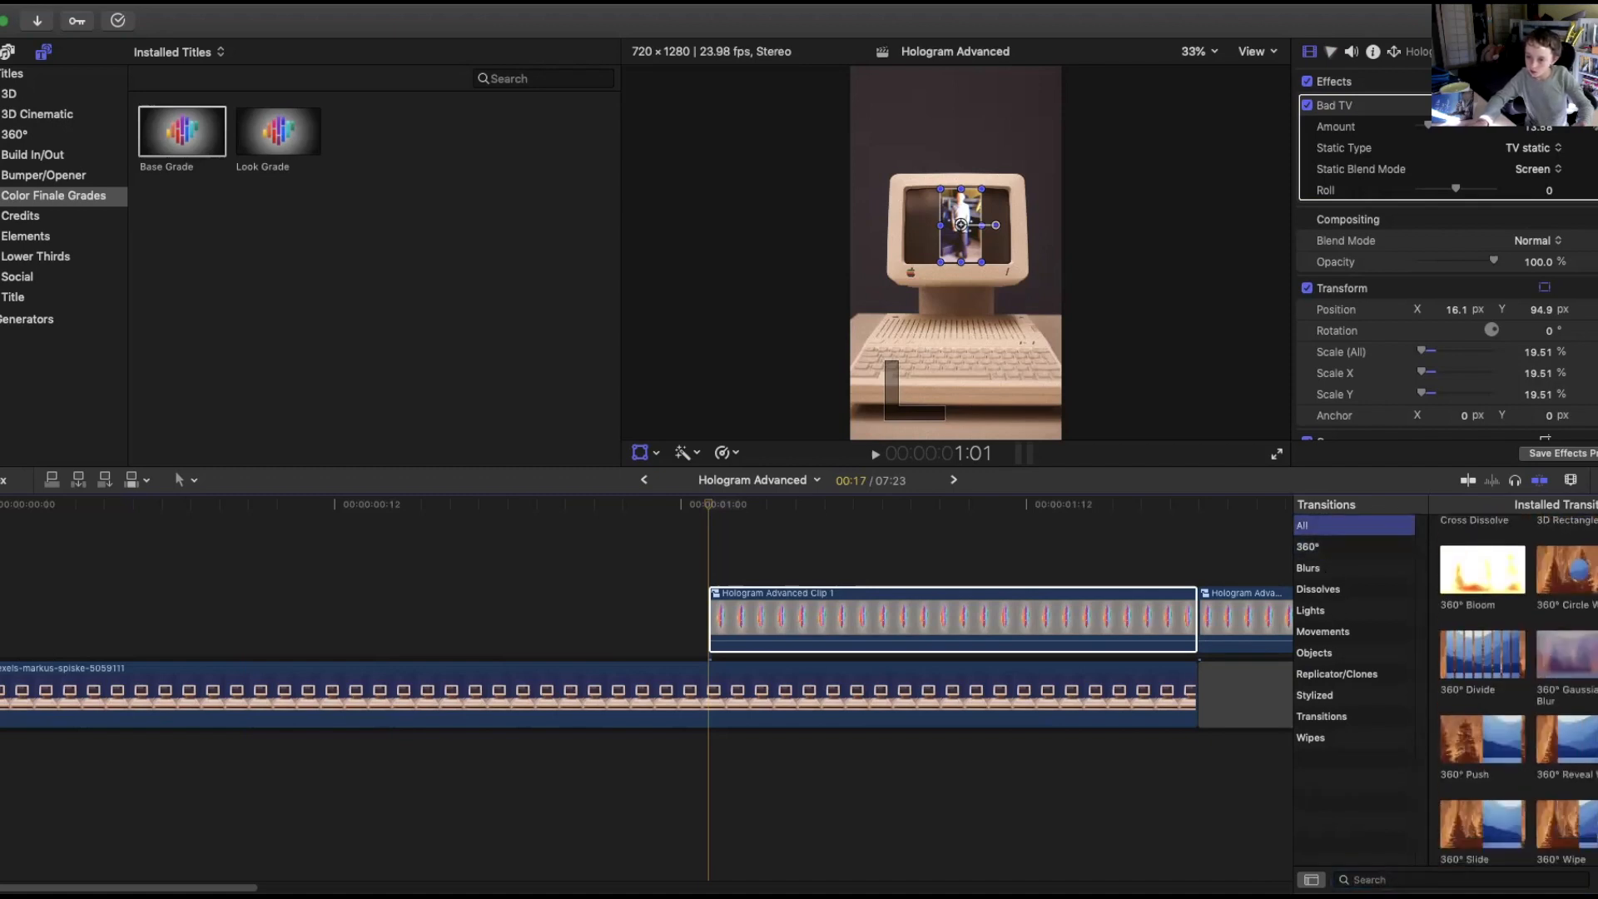
scroll(1519, 690, "down", 8)
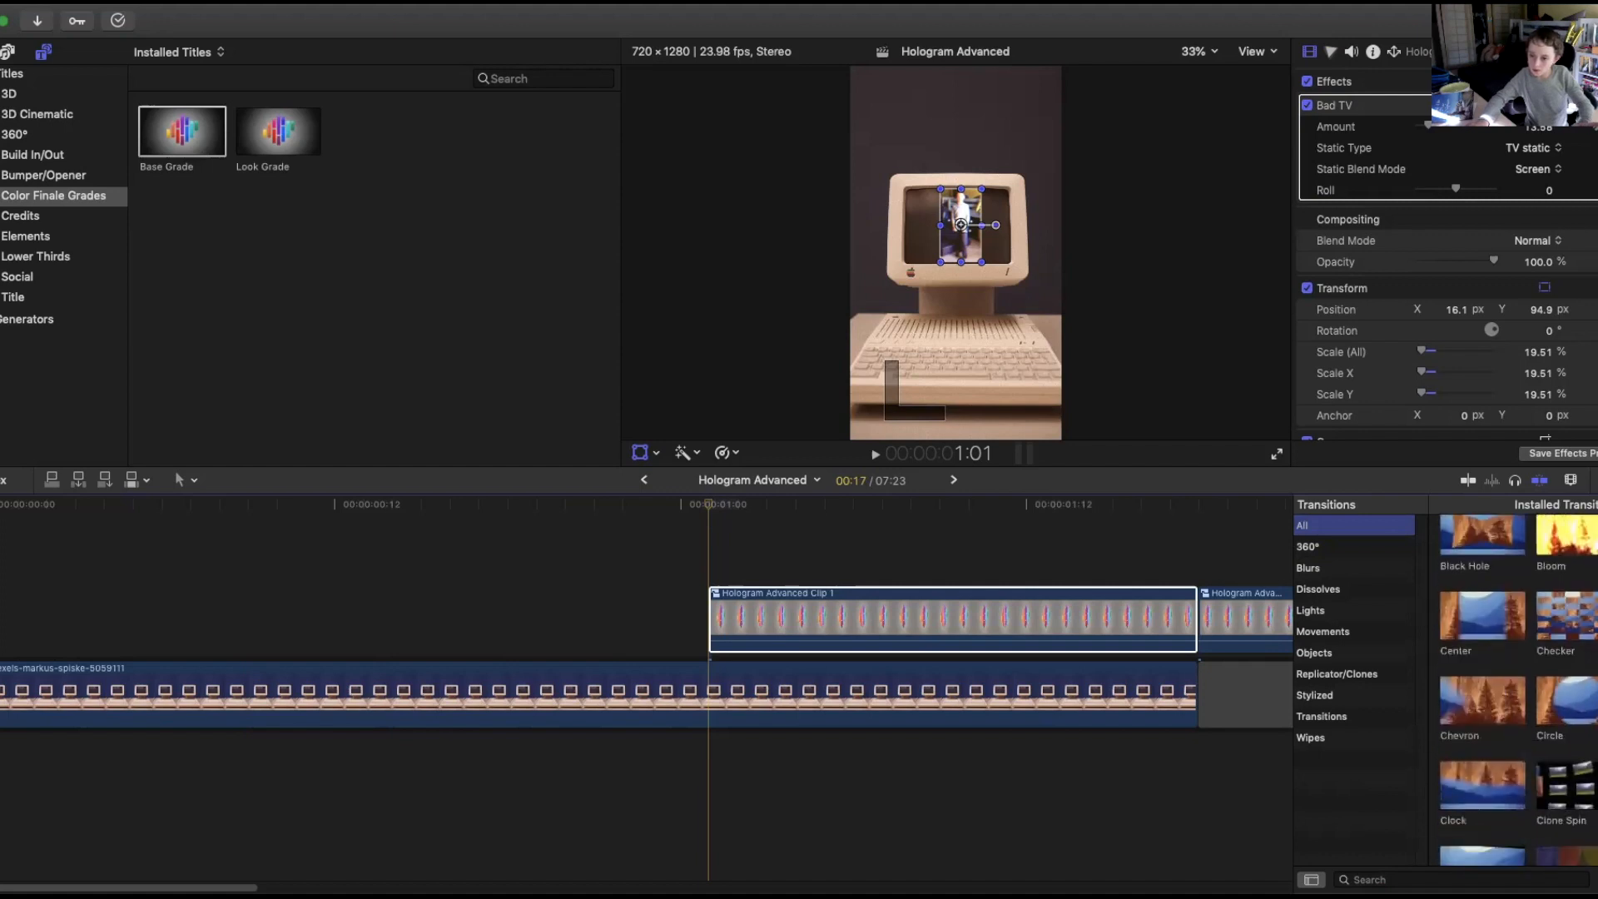
left_click(1478, 666)
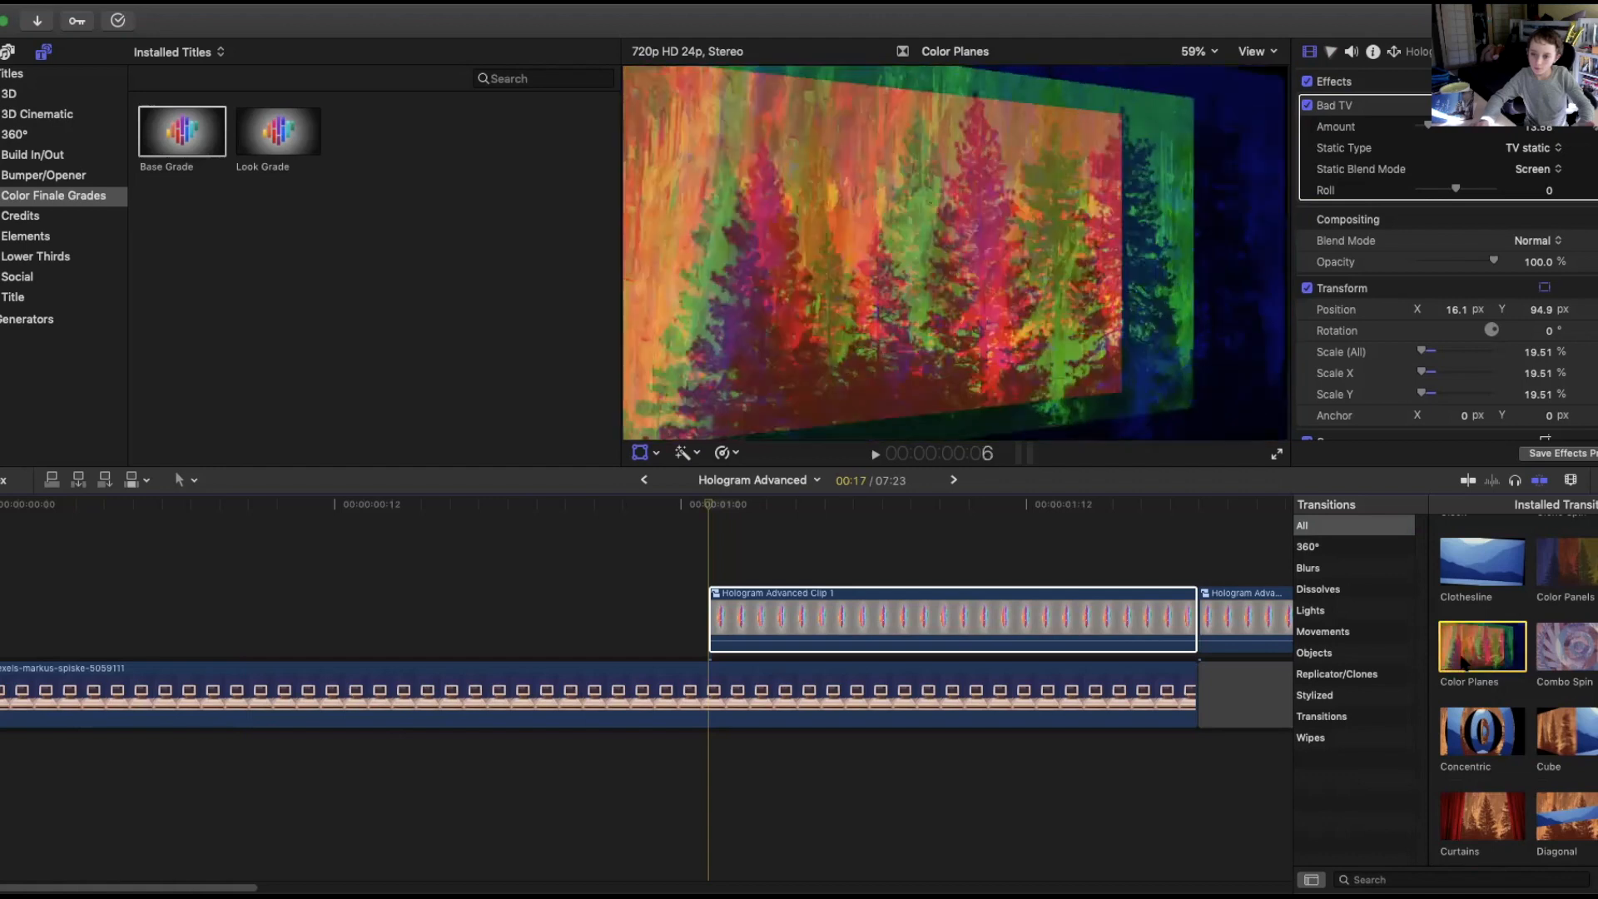
Try applying the Color Planes transition in the timeline, and undo it.
left_click_drag(1462, 658, 327, 594)
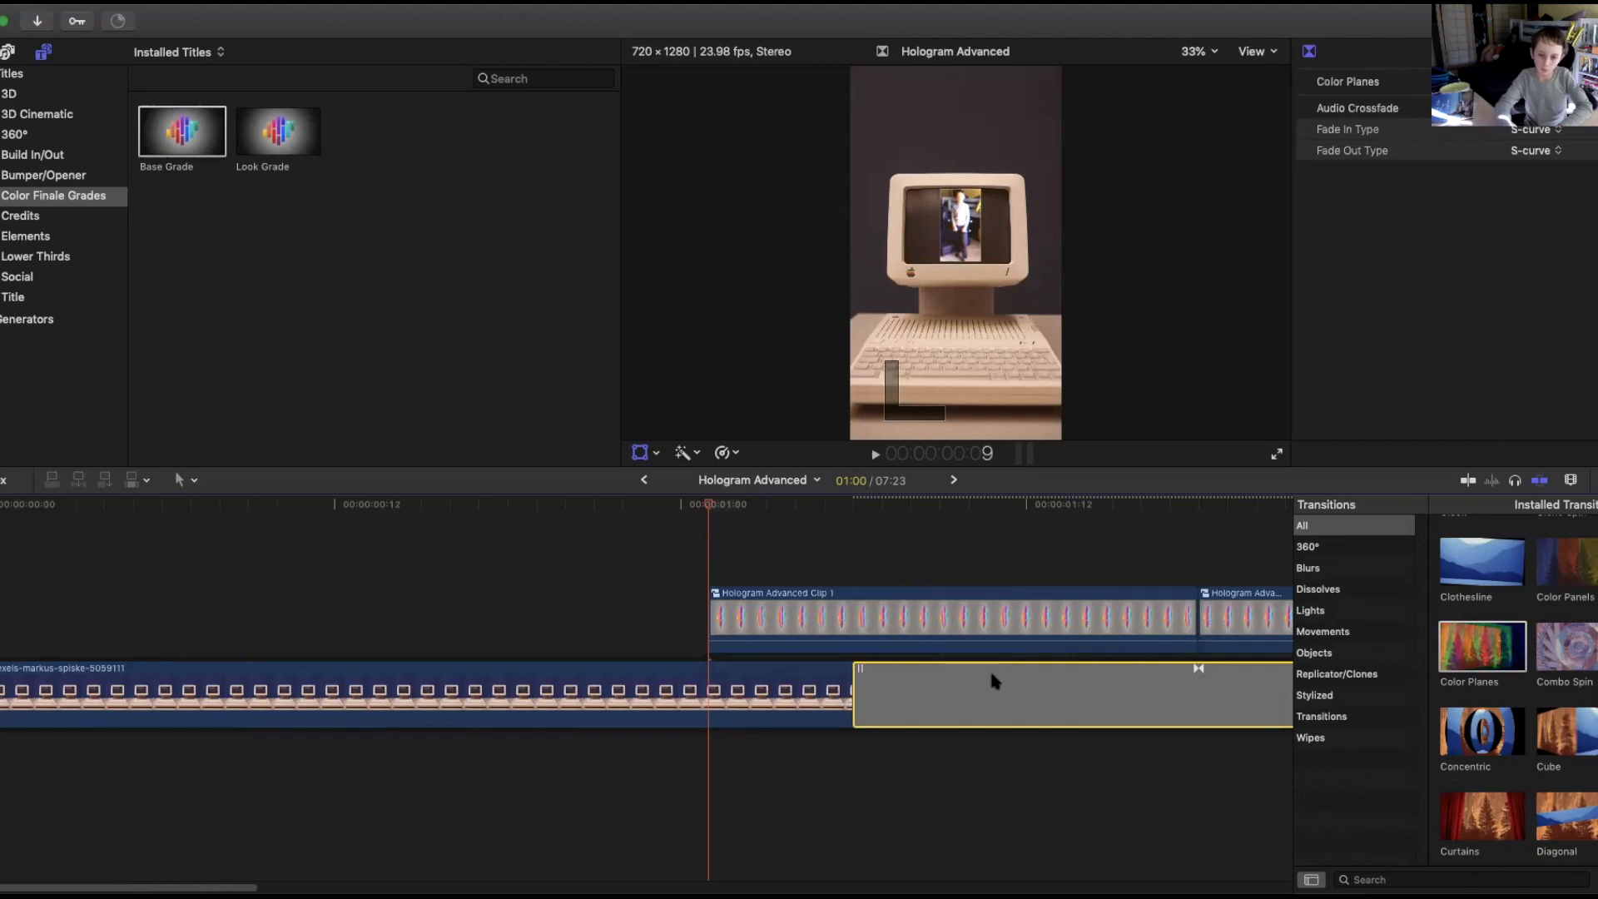
key("super+z")
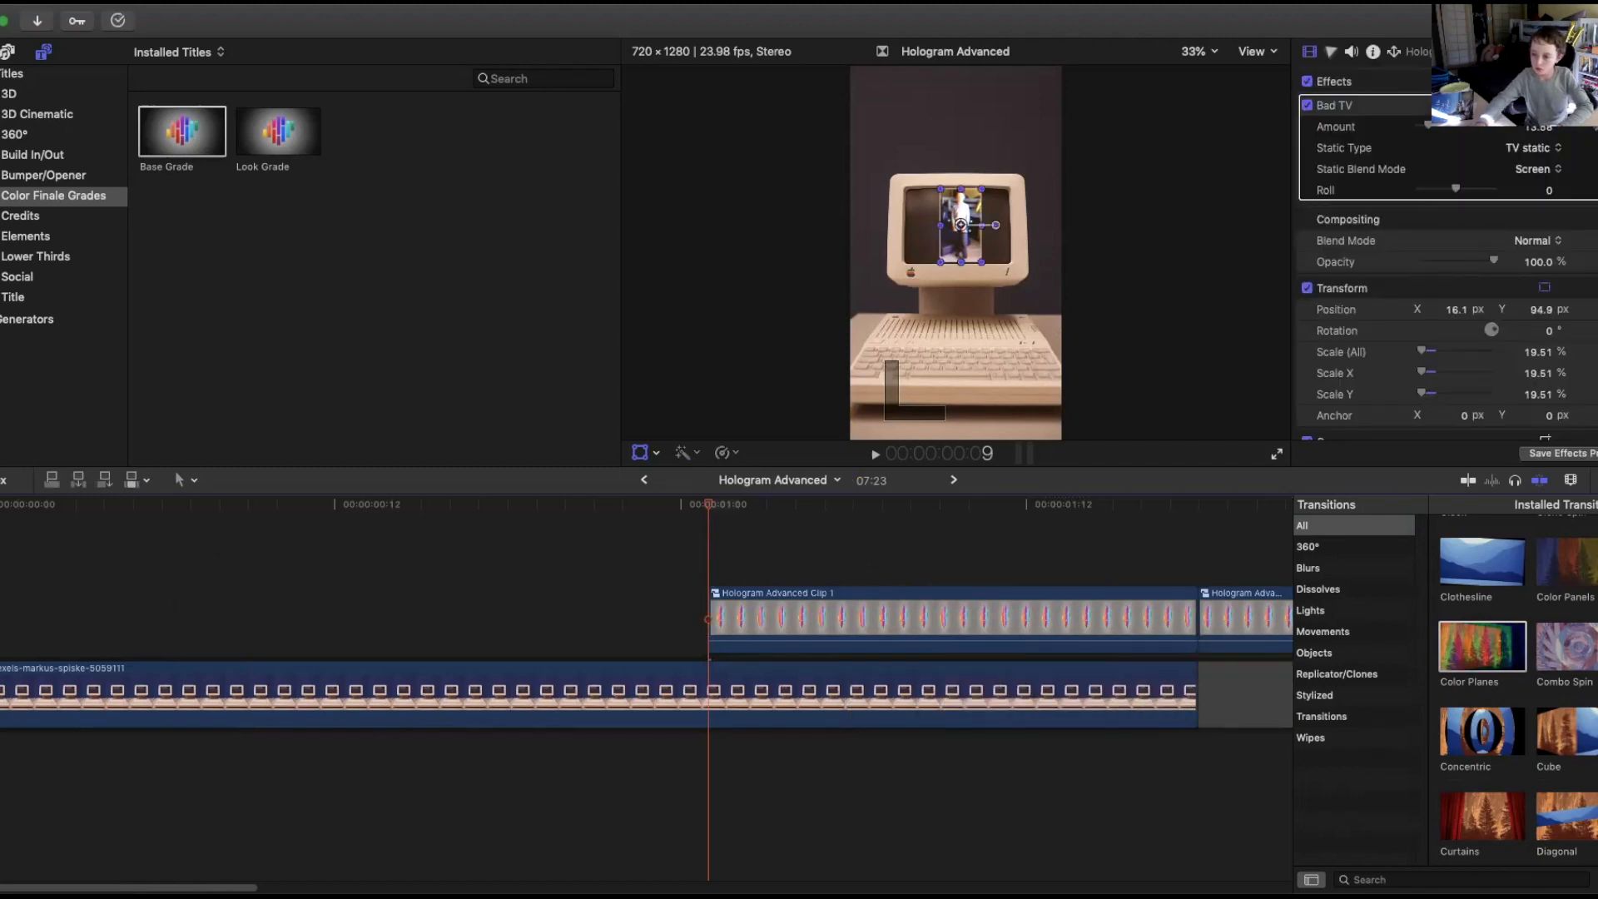
Inspect the first hologram segment's compound clip and play the timeline from that segment's start.
scroll(1512, 689, "up", 10)
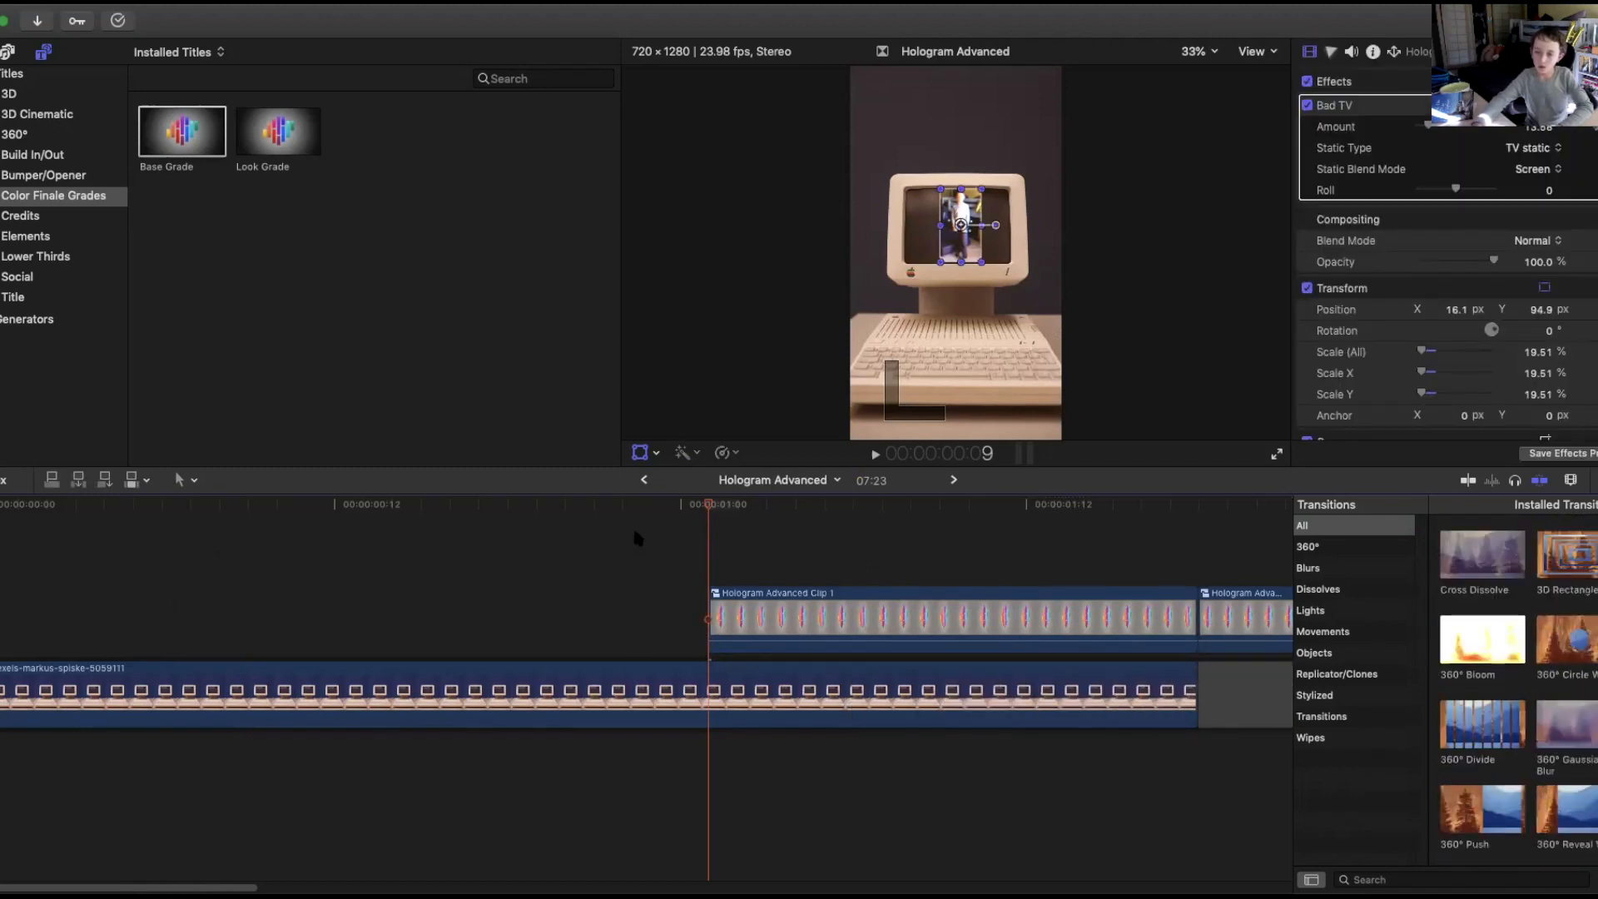
double_click(714, 596)
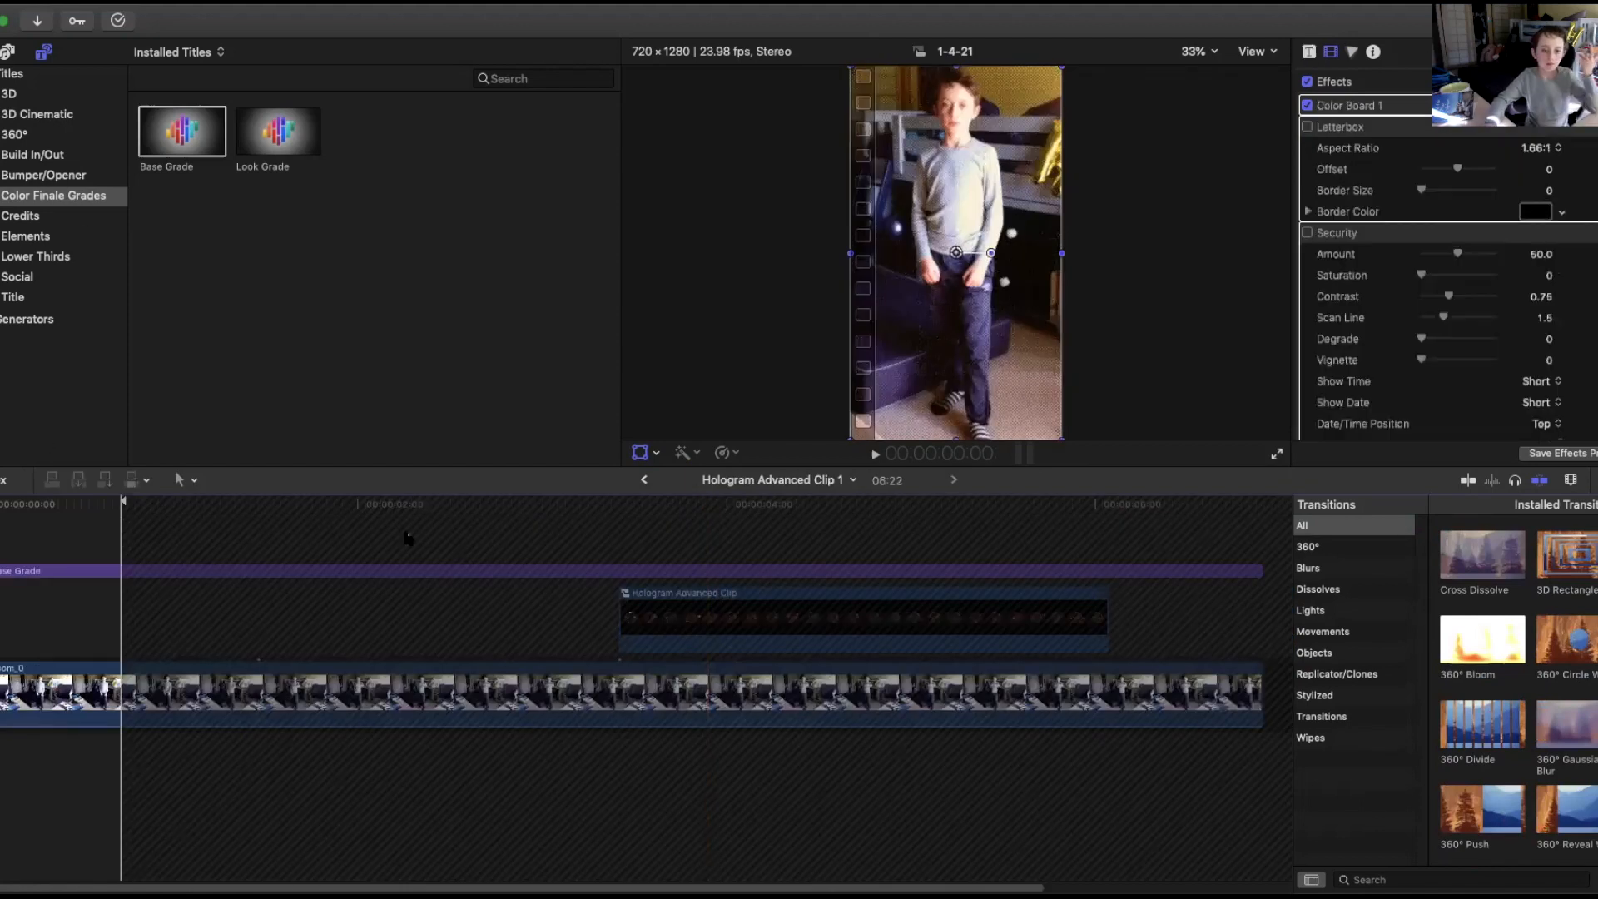
left_click(644, 479)
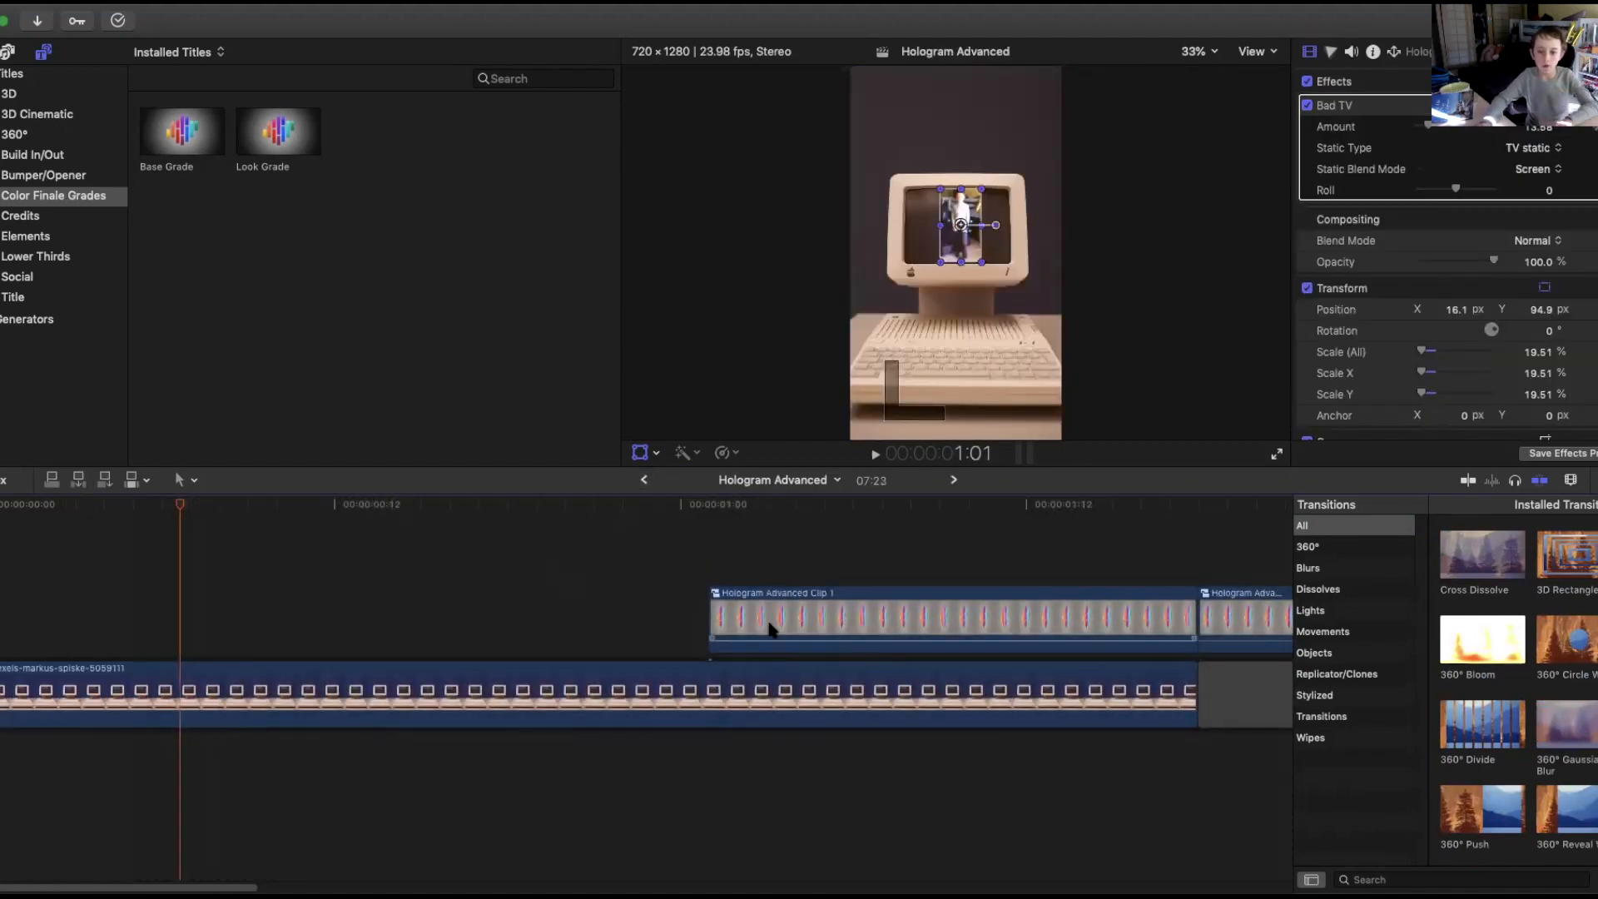
left_click_drag(182, 506, 689, 482)
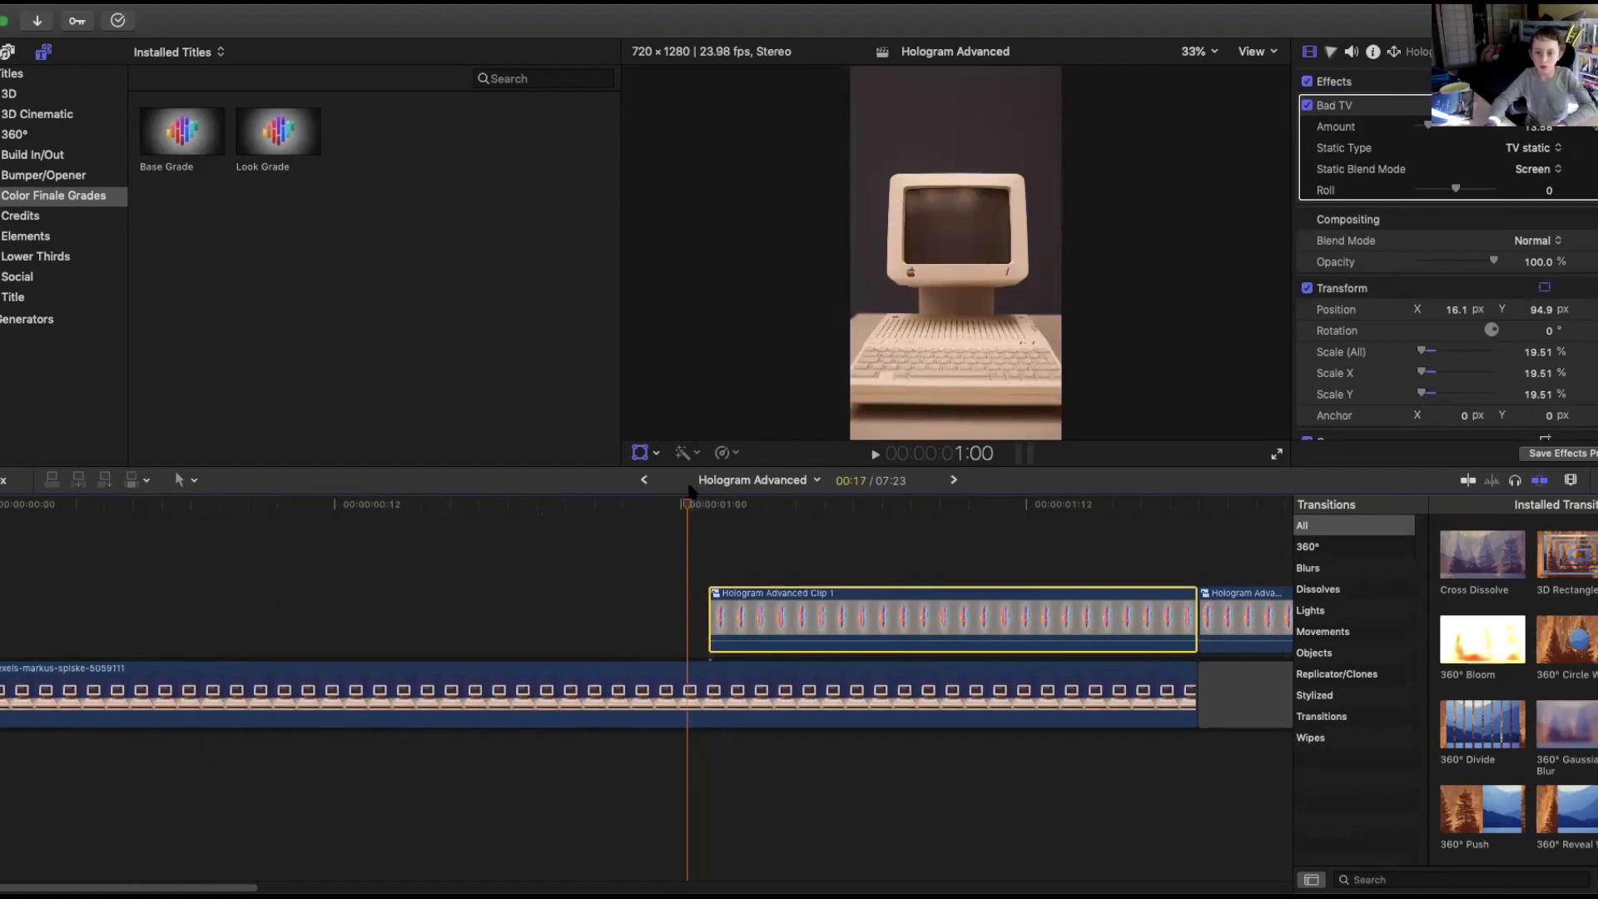
key("space")
key("space")
Select the first hologram segment and the computer clip beneath it and nest them into a new compound clip.
left_click(23, 706)
left_click_drag(3, 695, 713, 696)
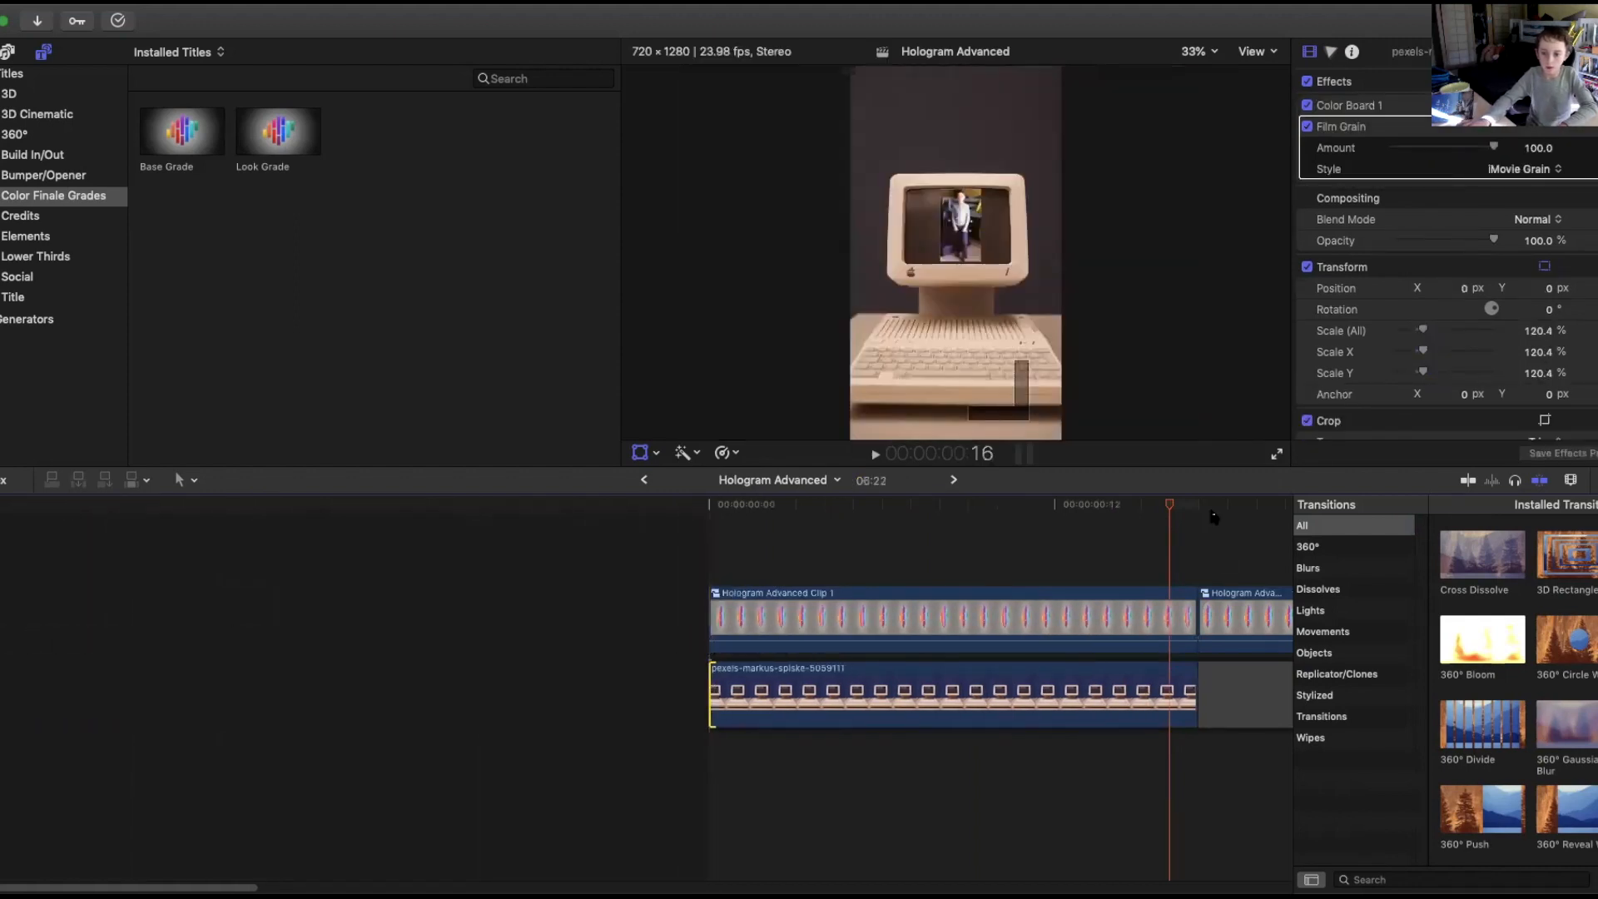
left_click_drag(1170, 515, 713, 545)
left_click_drag(820, 573, 824, 753)
right_click(839, 626)
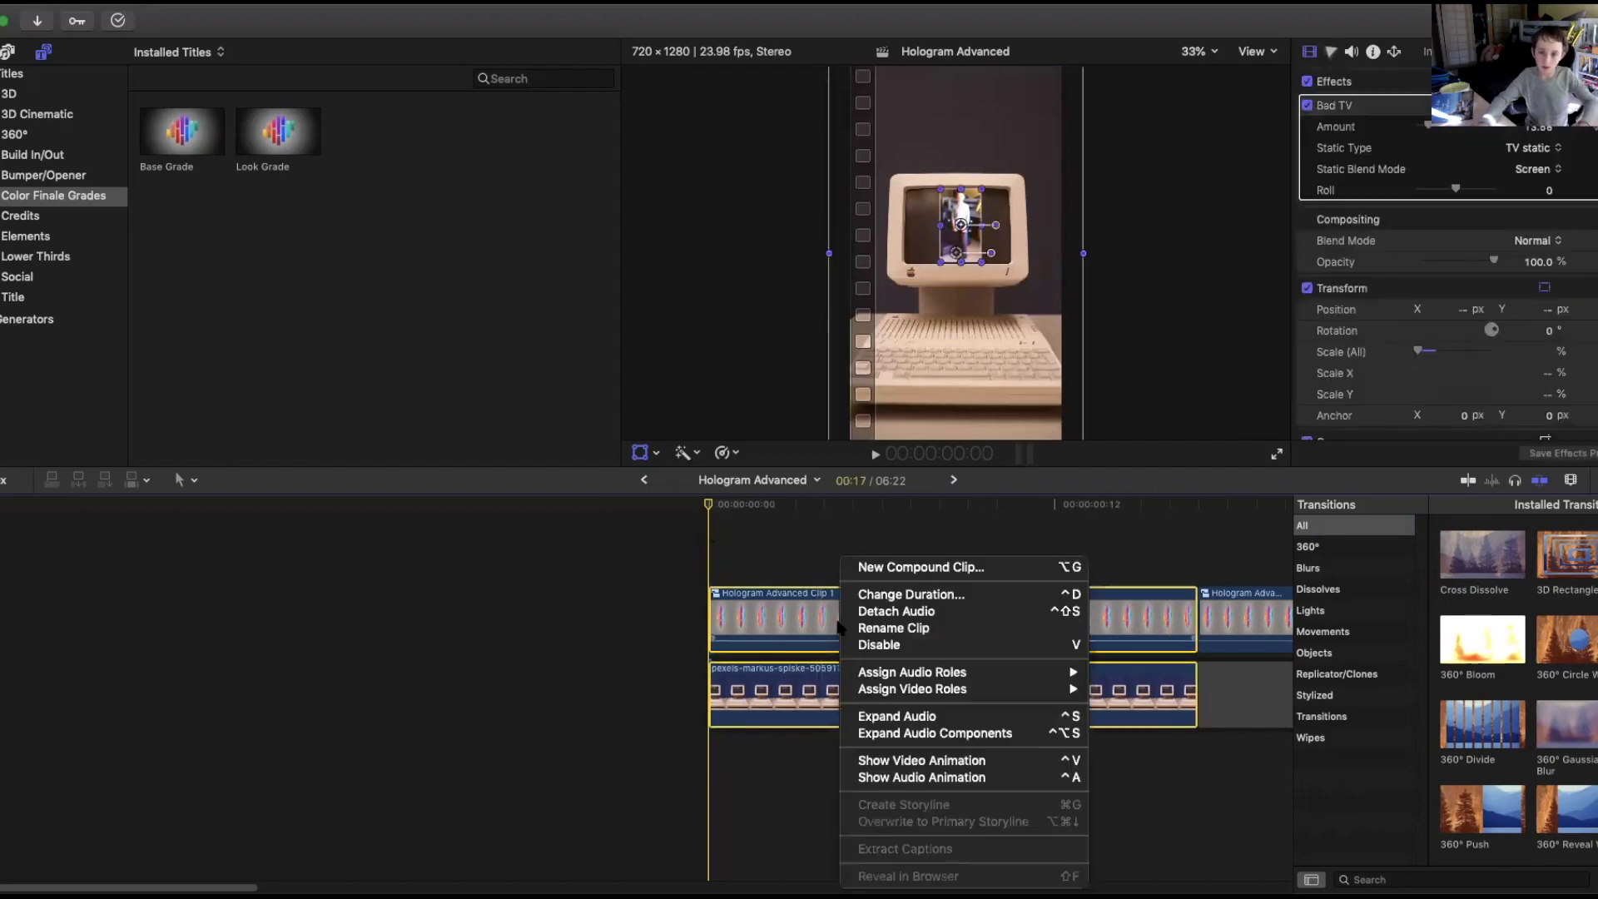
left_click(888, 567)
left_click(1032, 117)
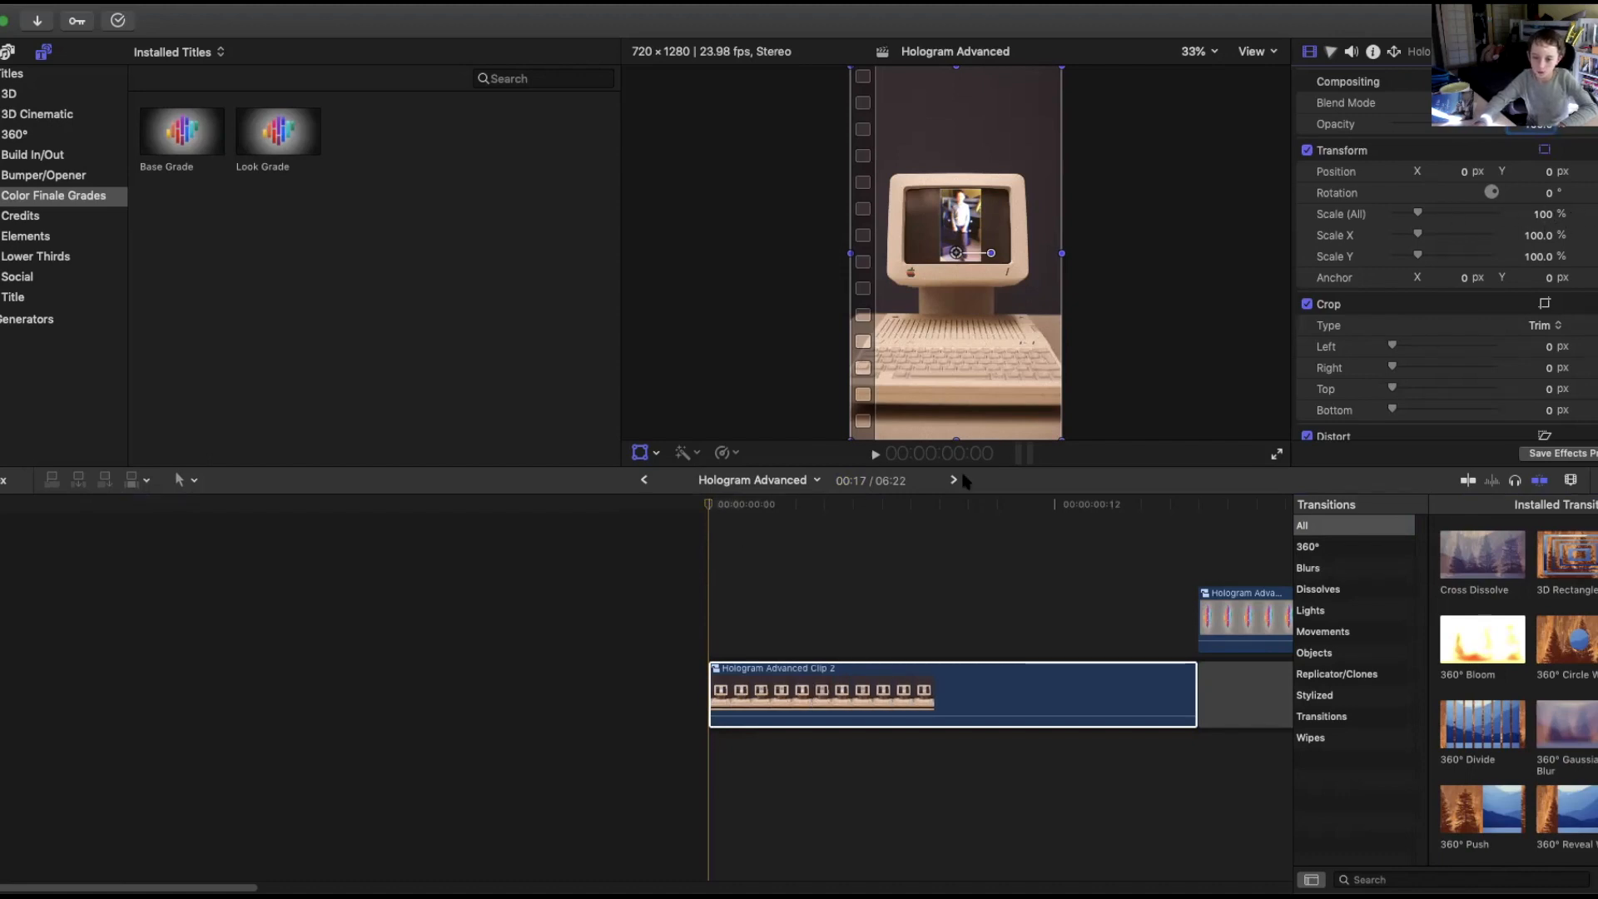
Keyframe the compound clip's scale near its last frame at about 107% and play it back.
left_click(1067, 502)
left_click_drag(1084, 505, 1195, 513)
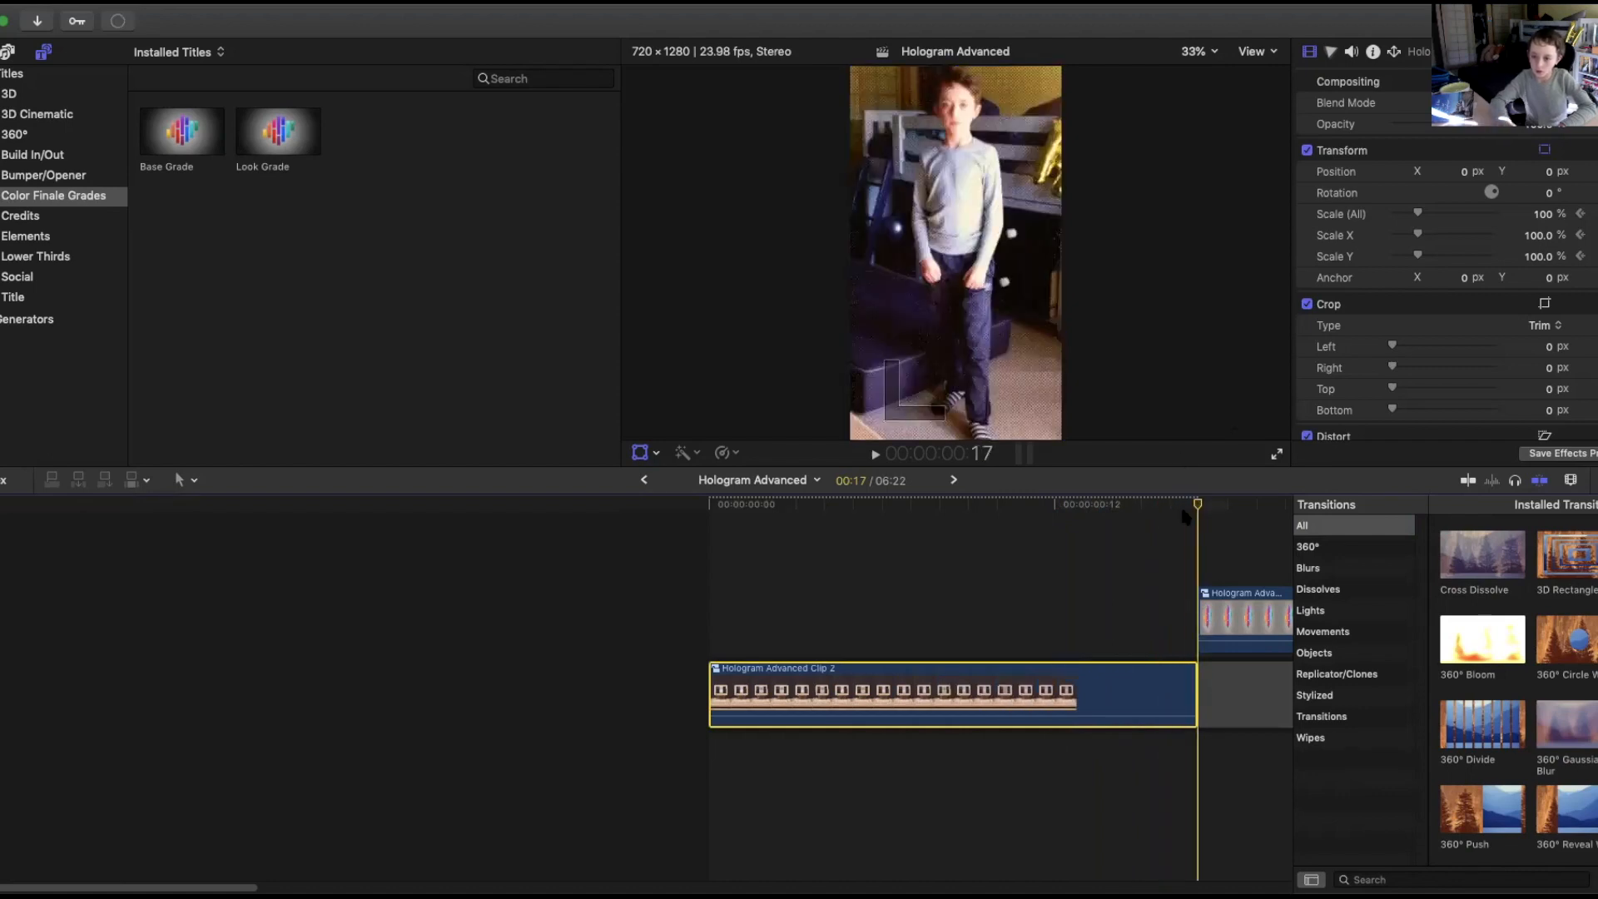
left_click(1180, 503)
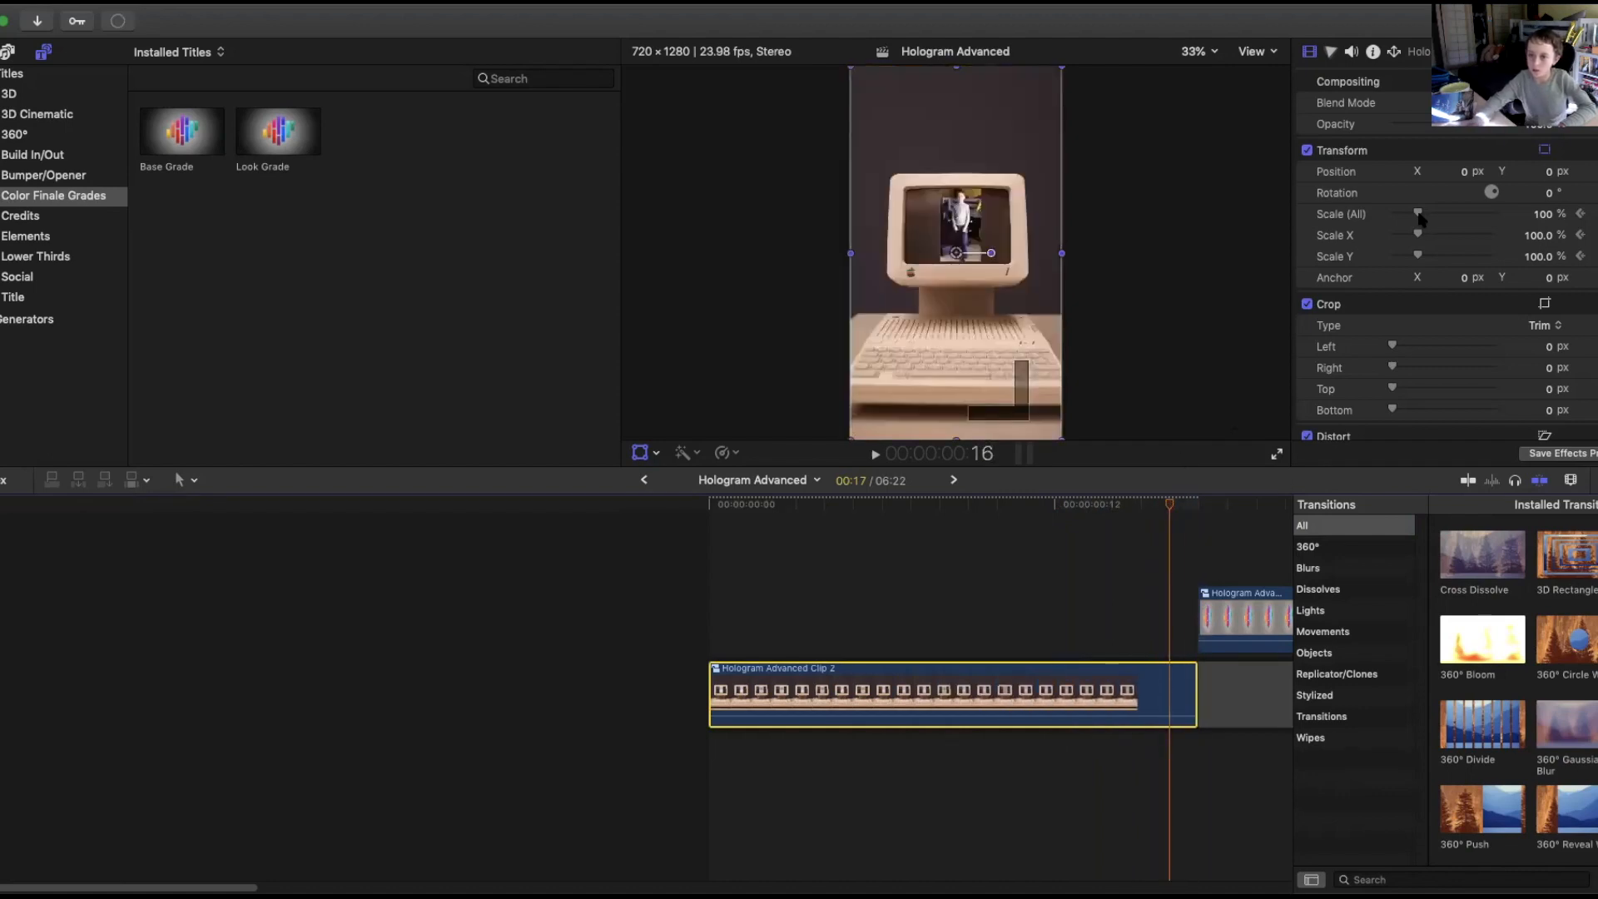
left_click_drag(1455, 218, 1422, 223)
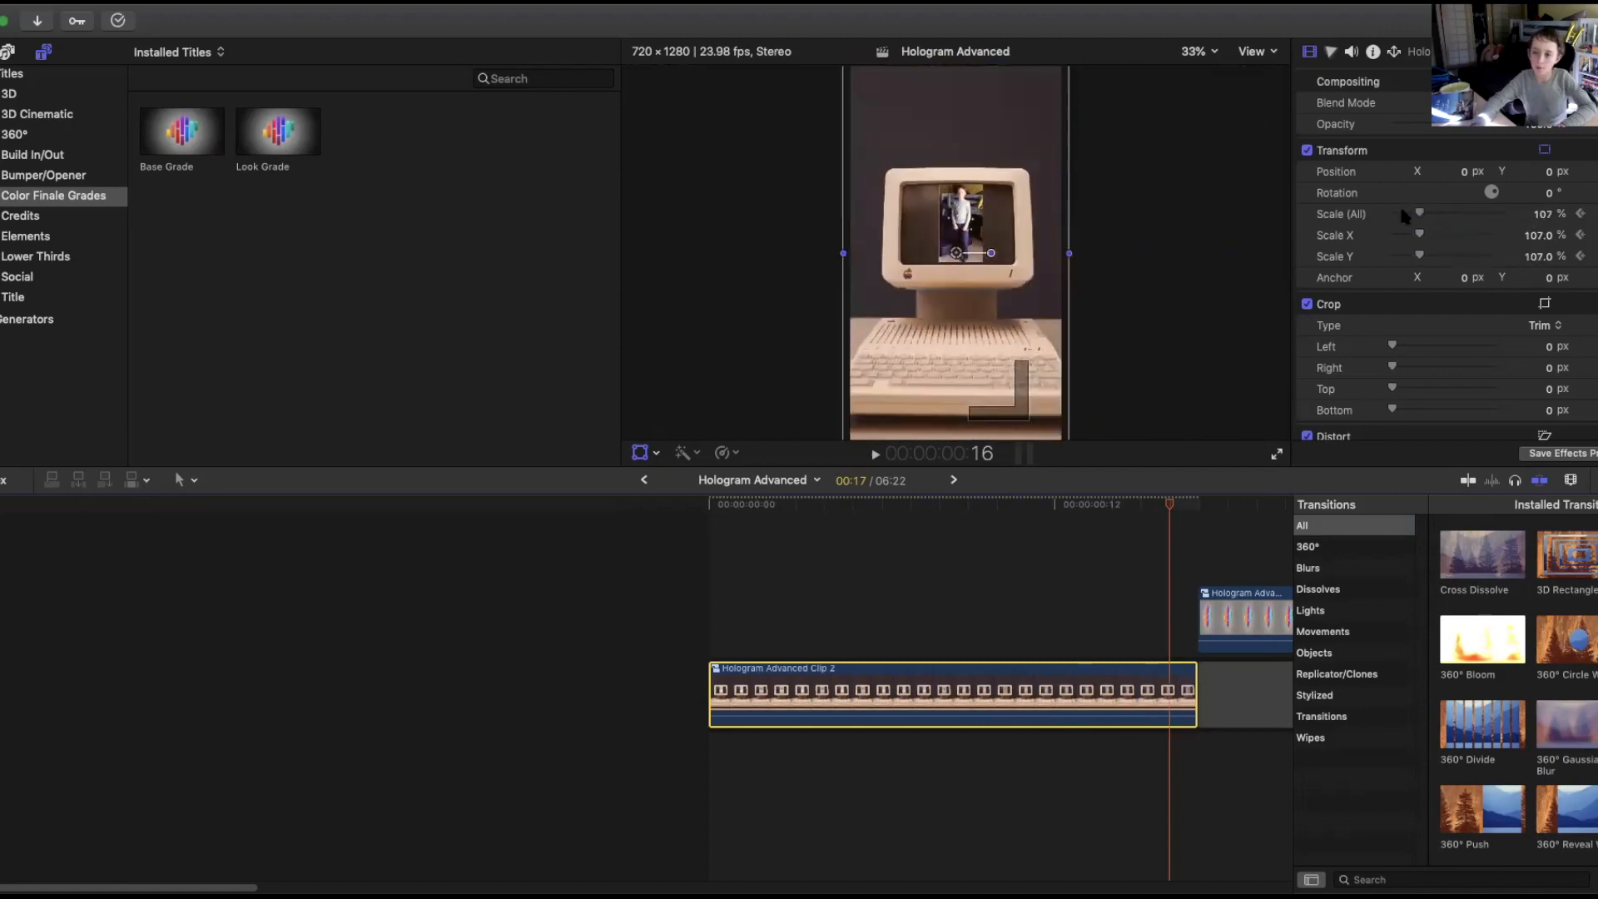
left_click_drag(1167, 504, 710, 566)
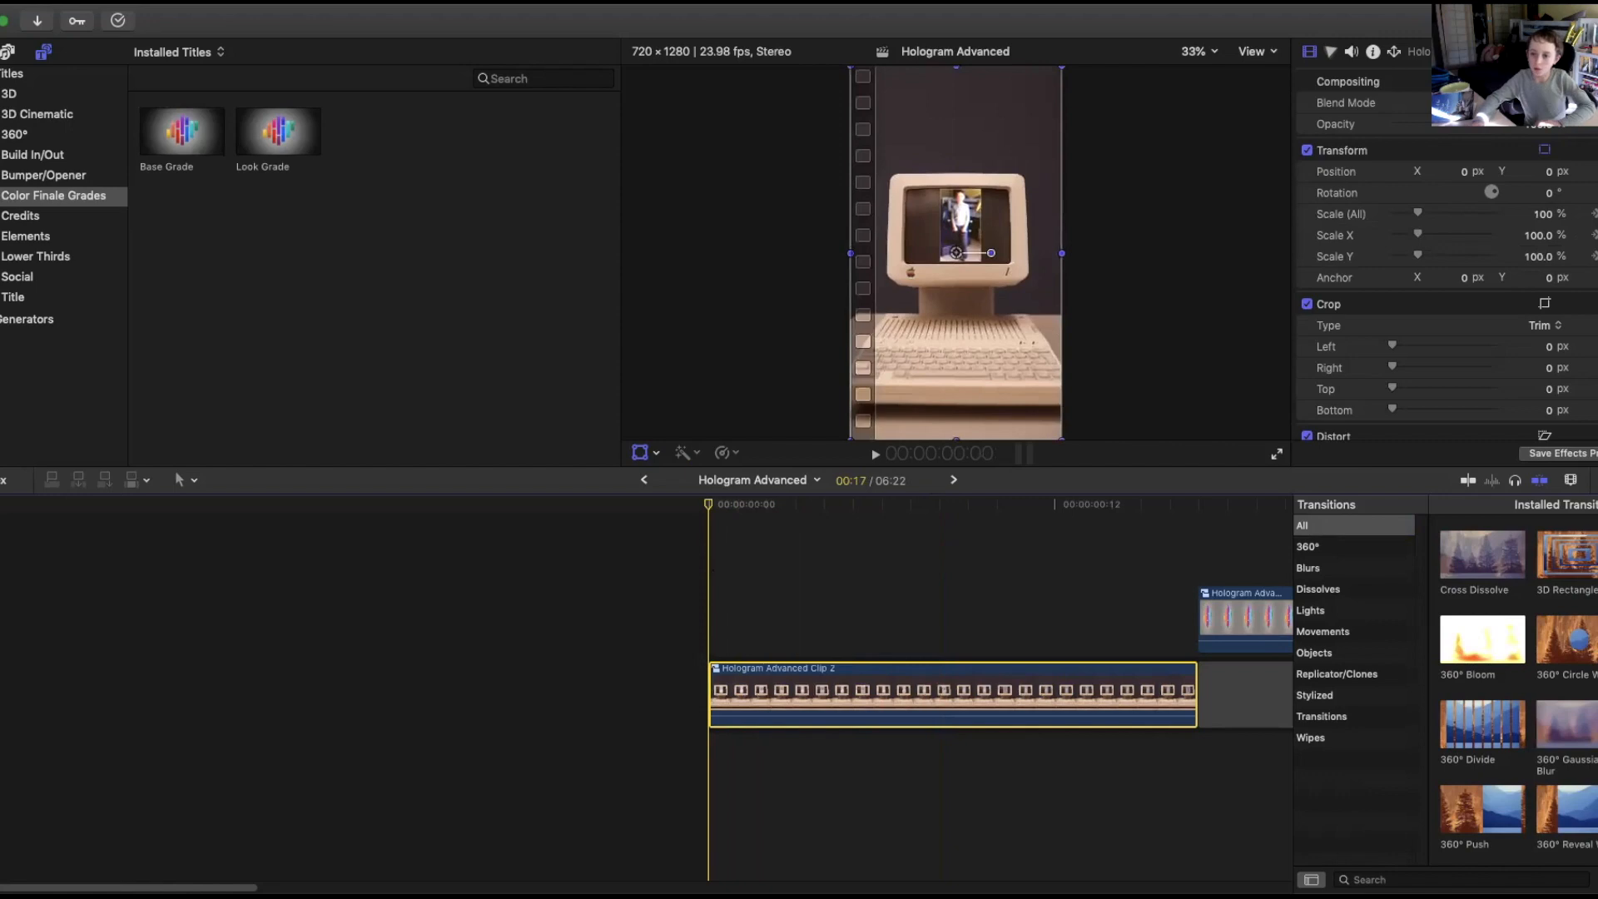
scroll(1448, 249, "down", 3)
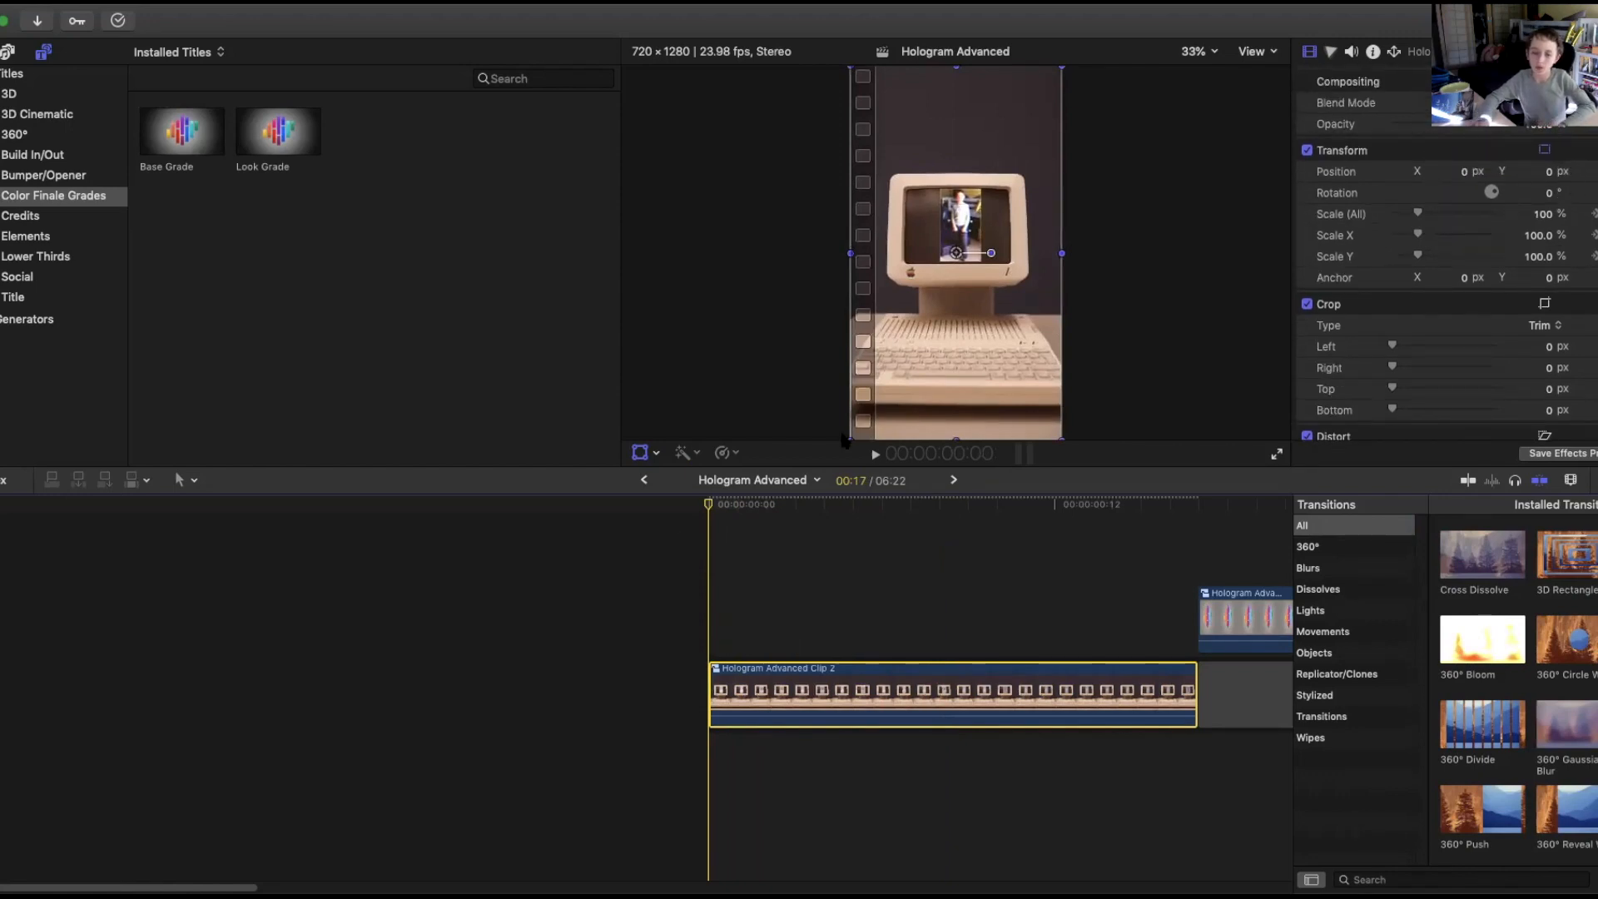
key("space")
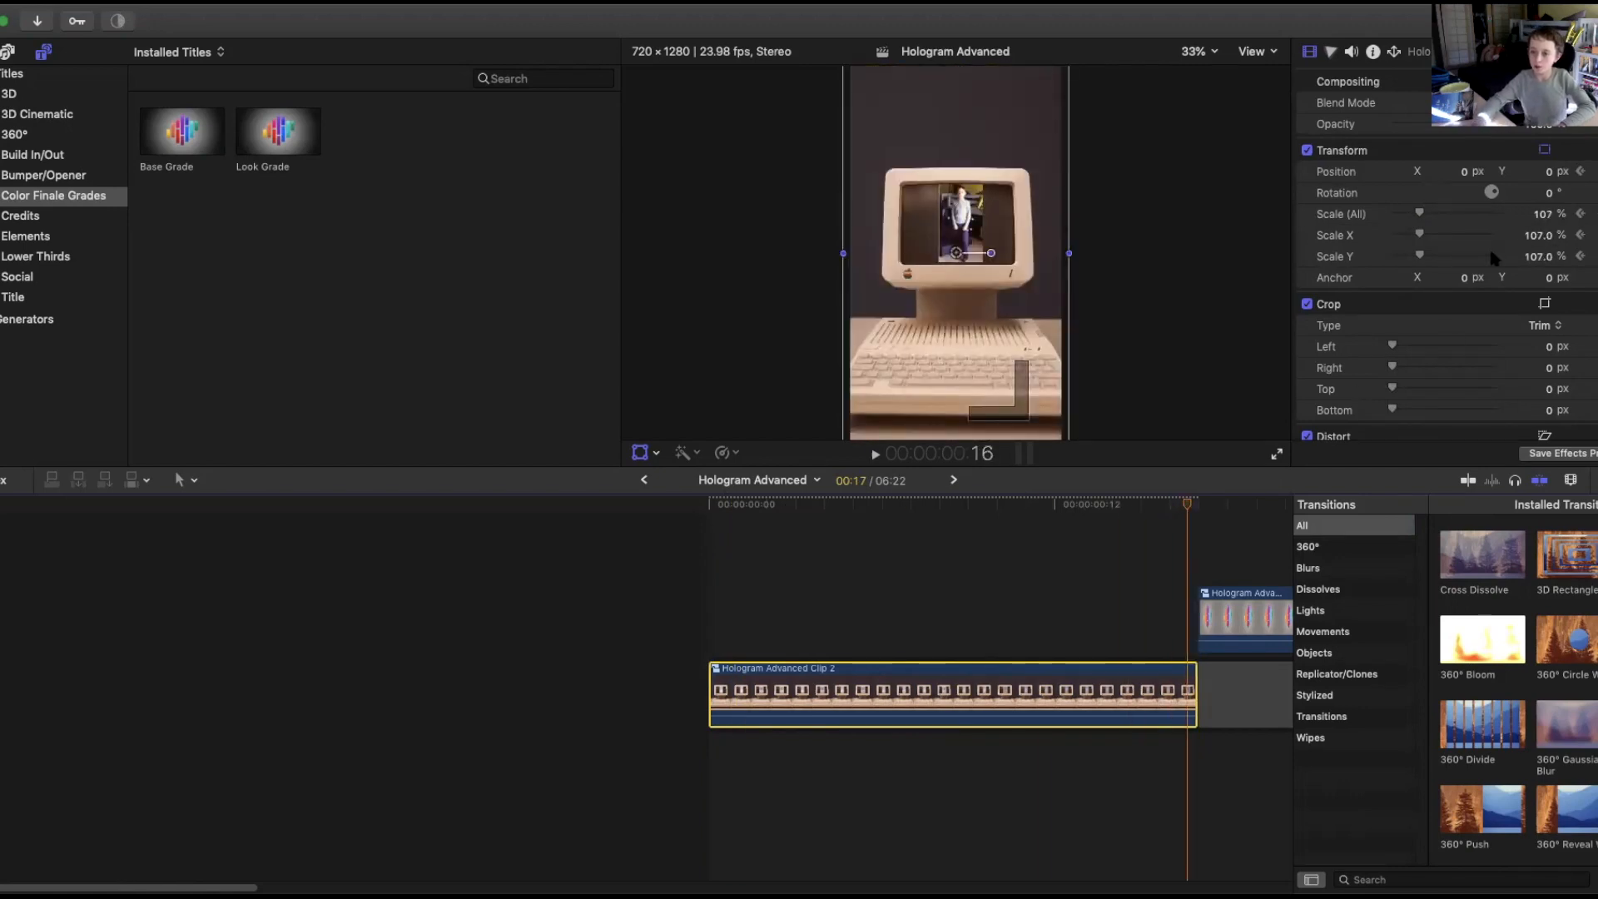
Raise the end-frame scale to 400% and reposition the clip so the zoom fills the frame with the computer's screen.
left_click_drag(1422, 215, 1485, 214)
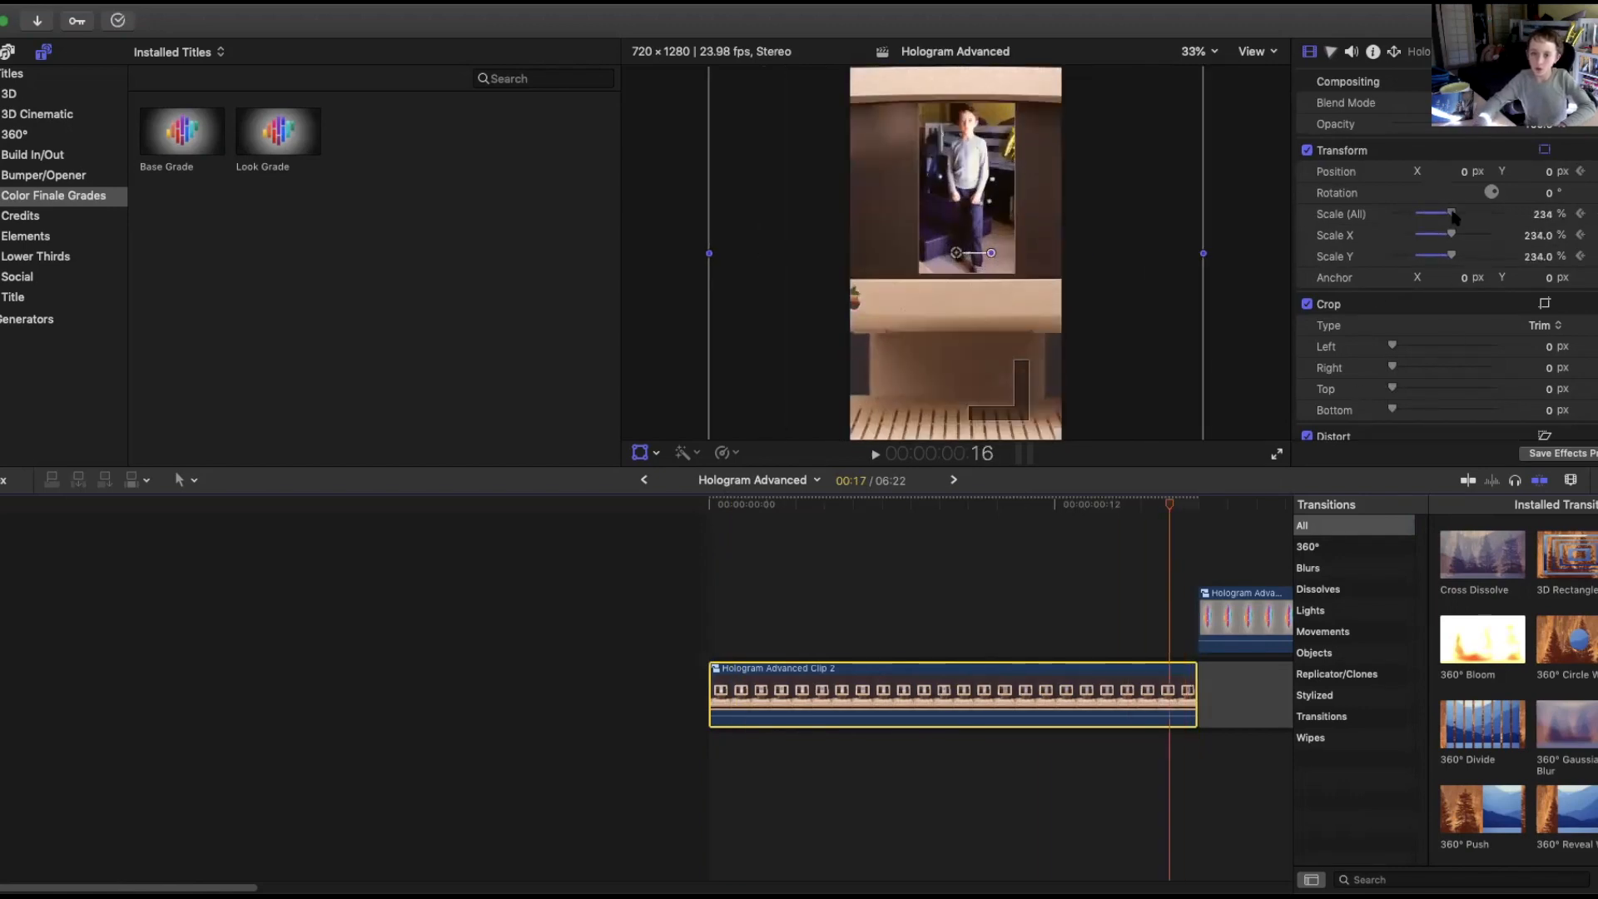
left_click_drag(997, 227, 980, 323)
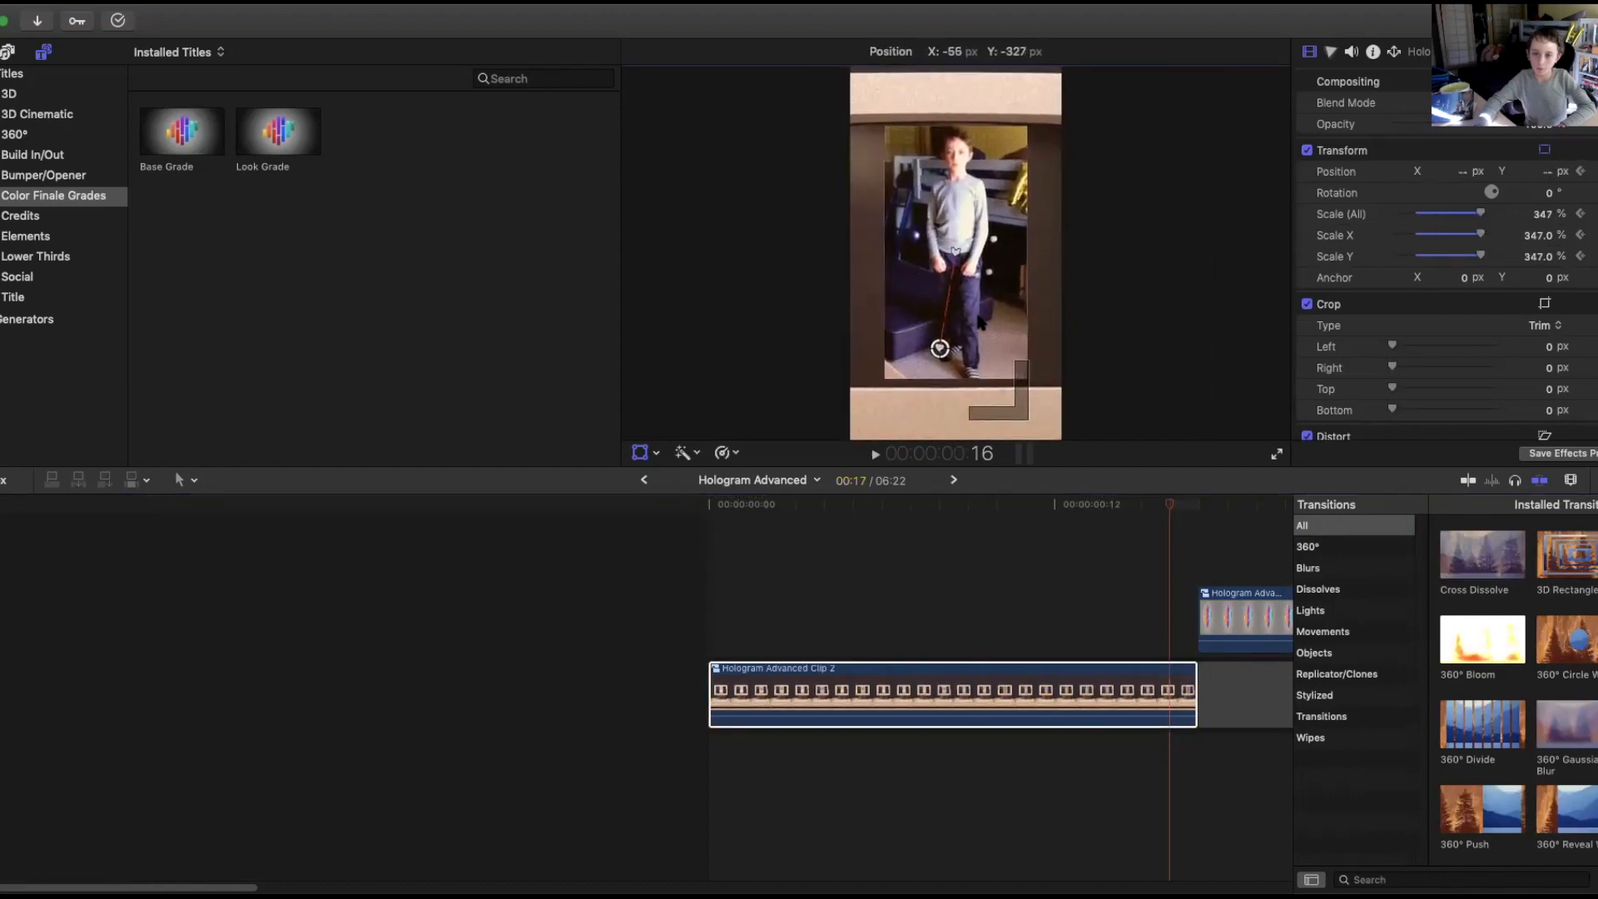
left_click_drag(1480, 214, 1522, 219)
left_click_drag(1031, 200, 1030, 219)
Play the zoom from the compound clip's start and scroll along the timeline to review it.
left_click_drag(1172, 509, 698, 503)
key("space")
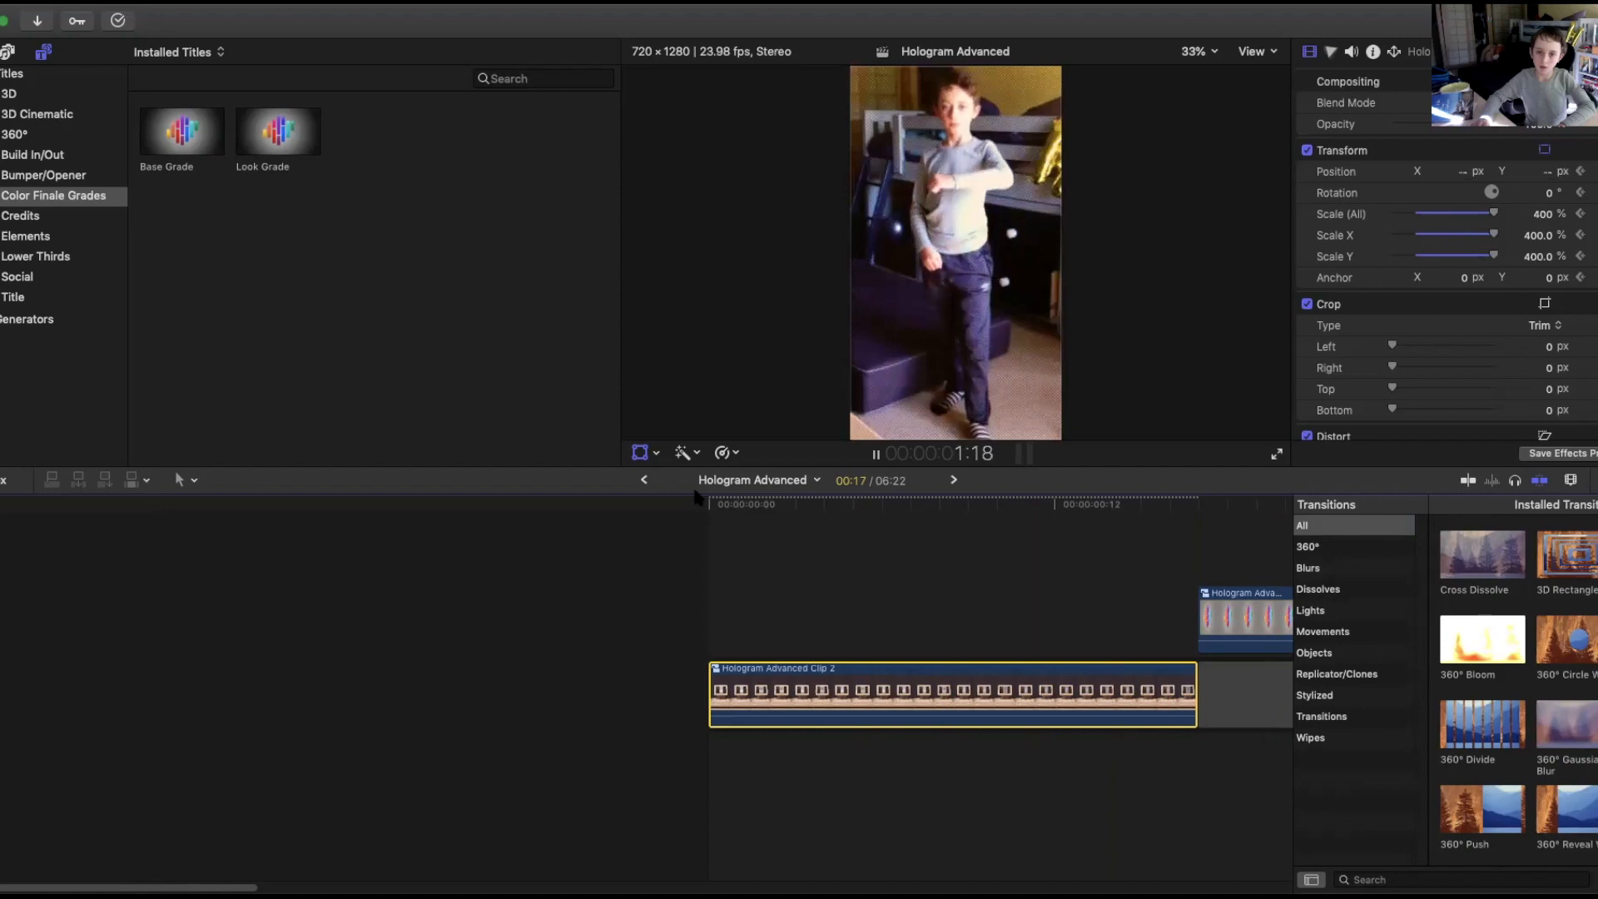
key("space")
scroll(767, 513, "right", 10)
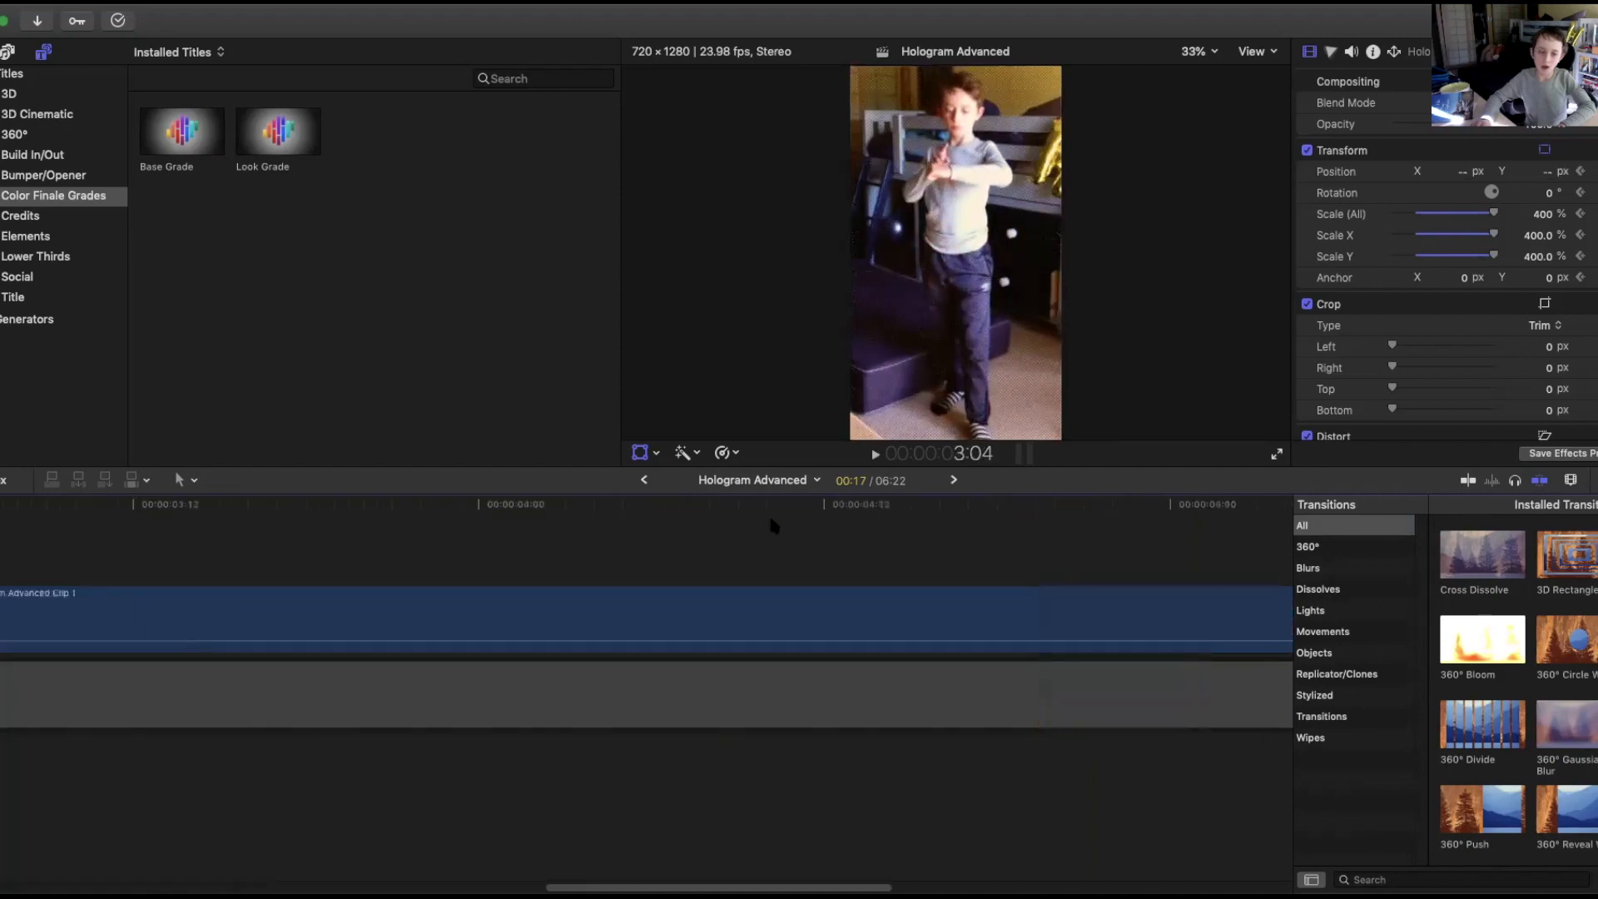
left_click_drag(617, 886, 239, 858)
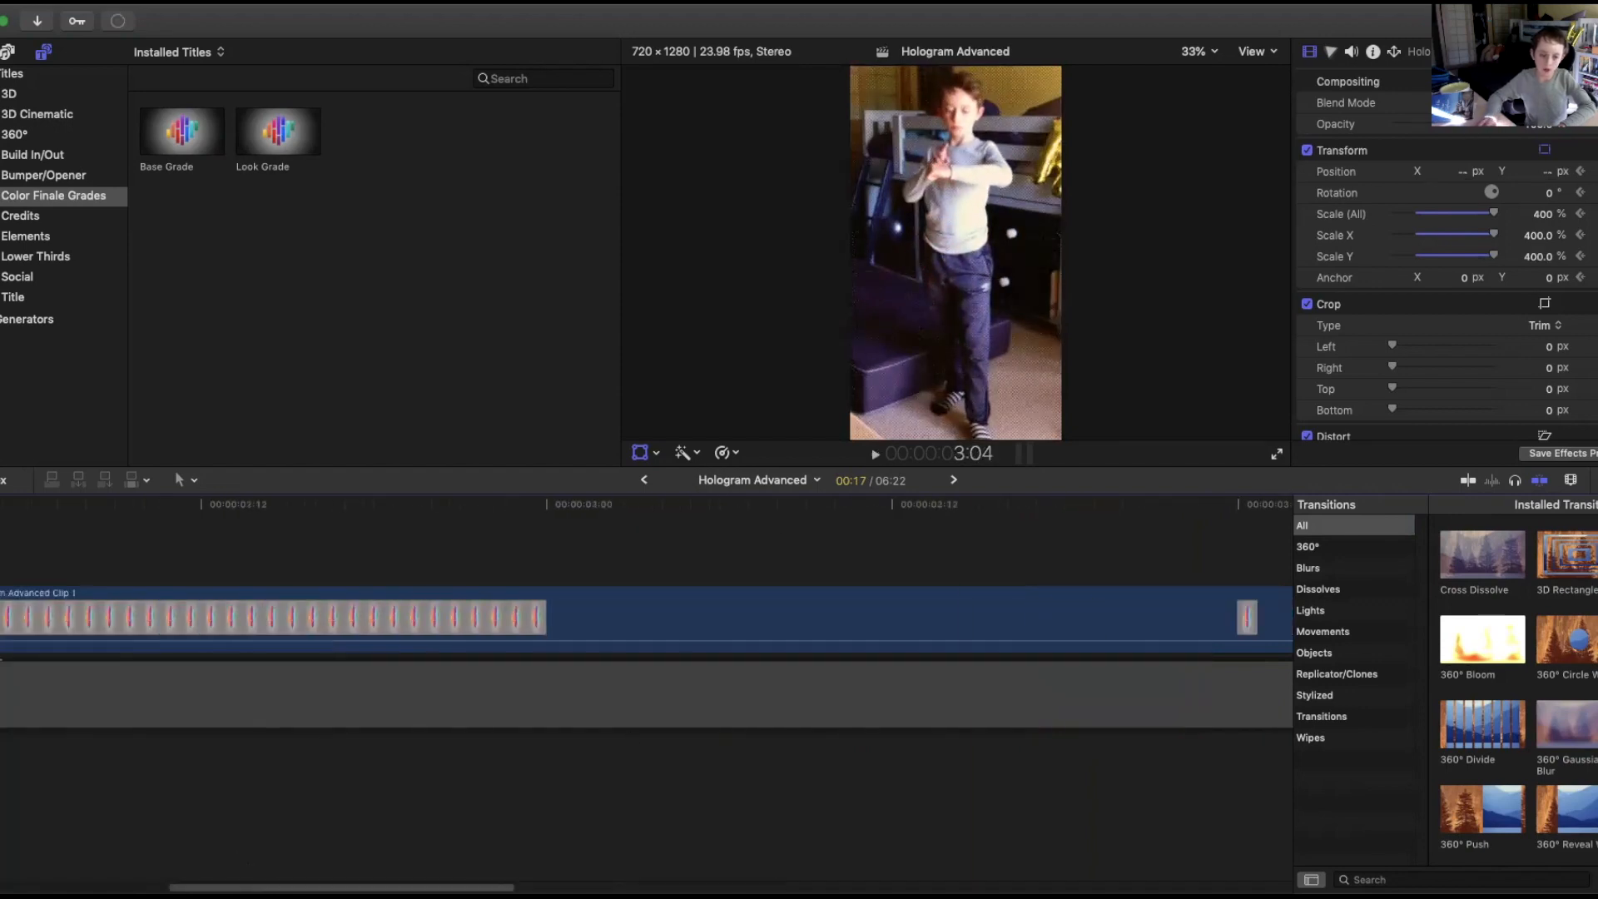
left_click_drag(196, 885, 2, 884)
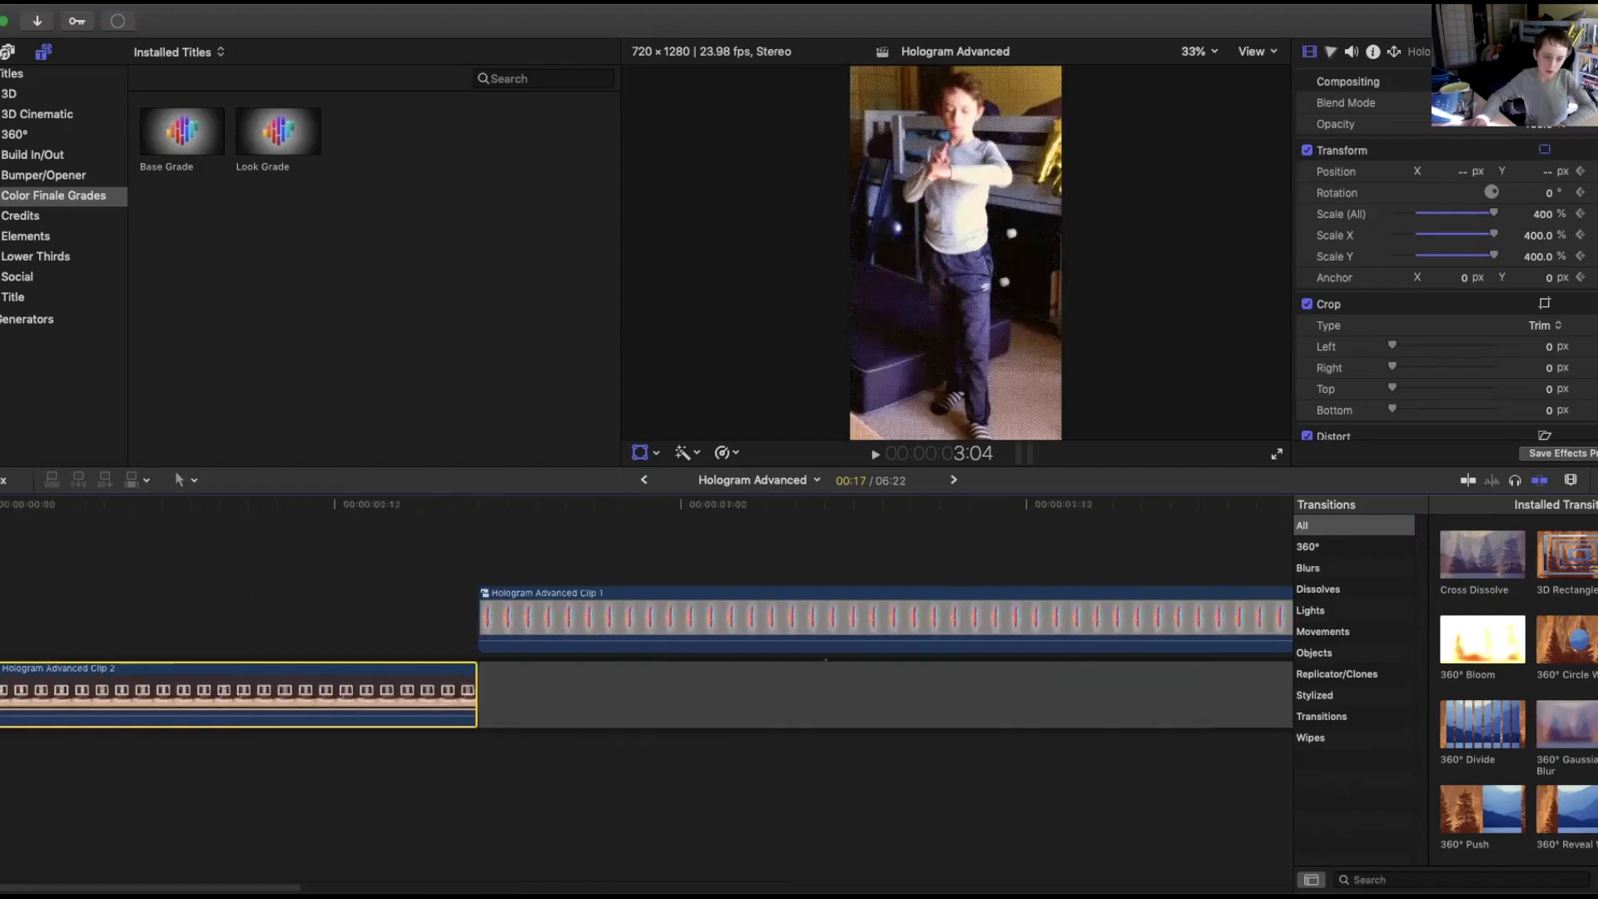
Open the new compound clip to check its contents, return to the main timeline, and park at its start.
double_click(37, 695)
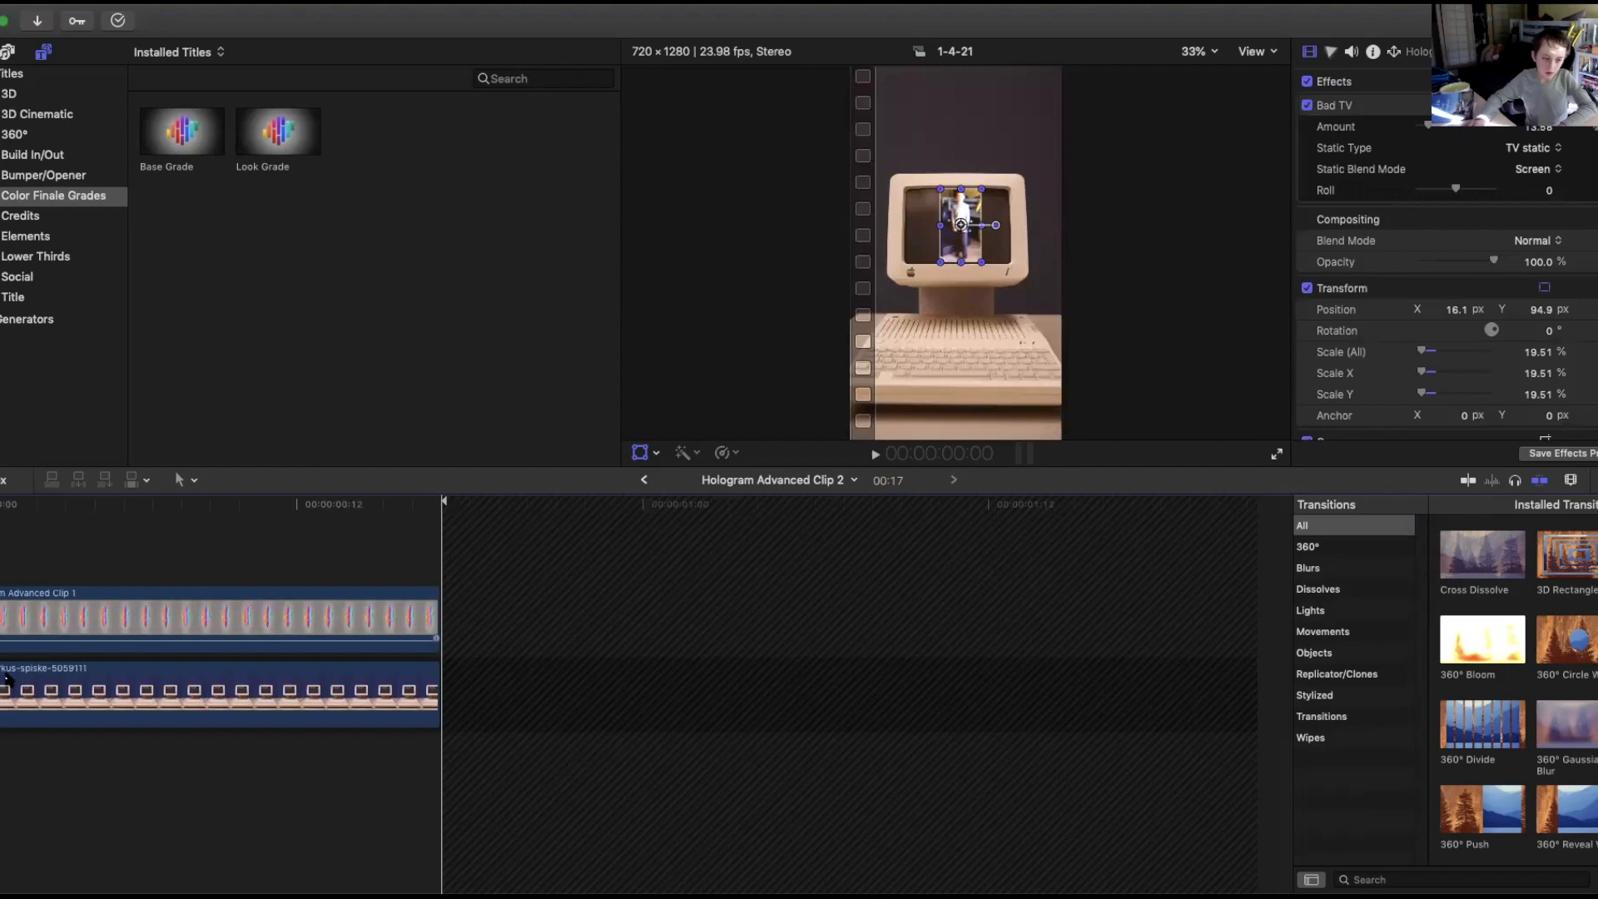
left_click_drag(2, 695, 0, 695)
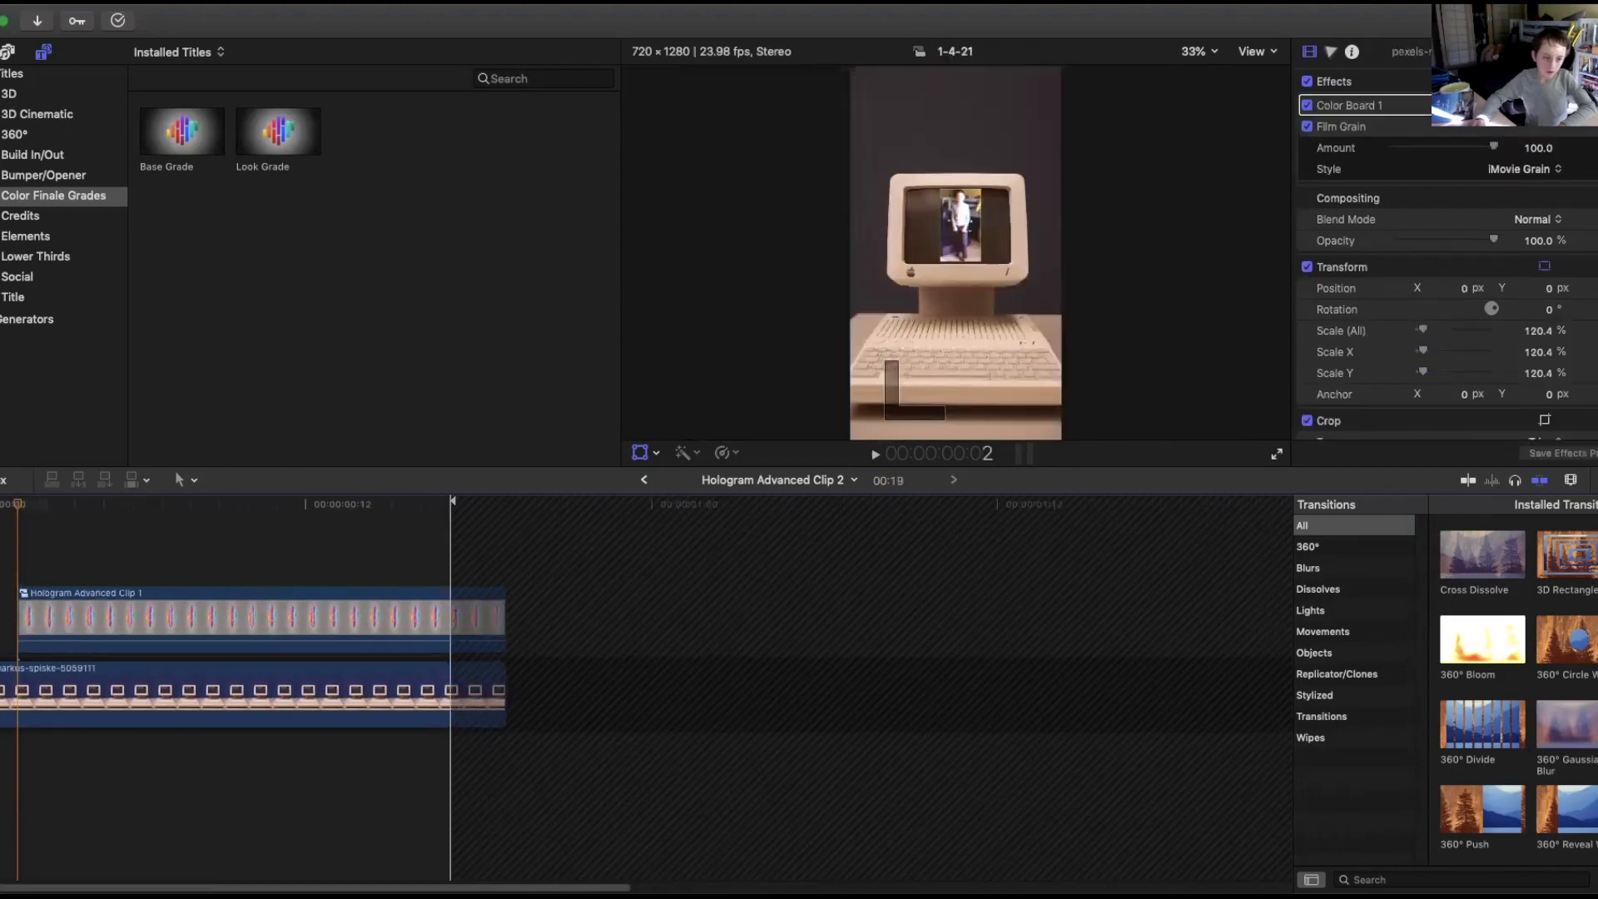
left_click_drag(1, 695, 0, 695)
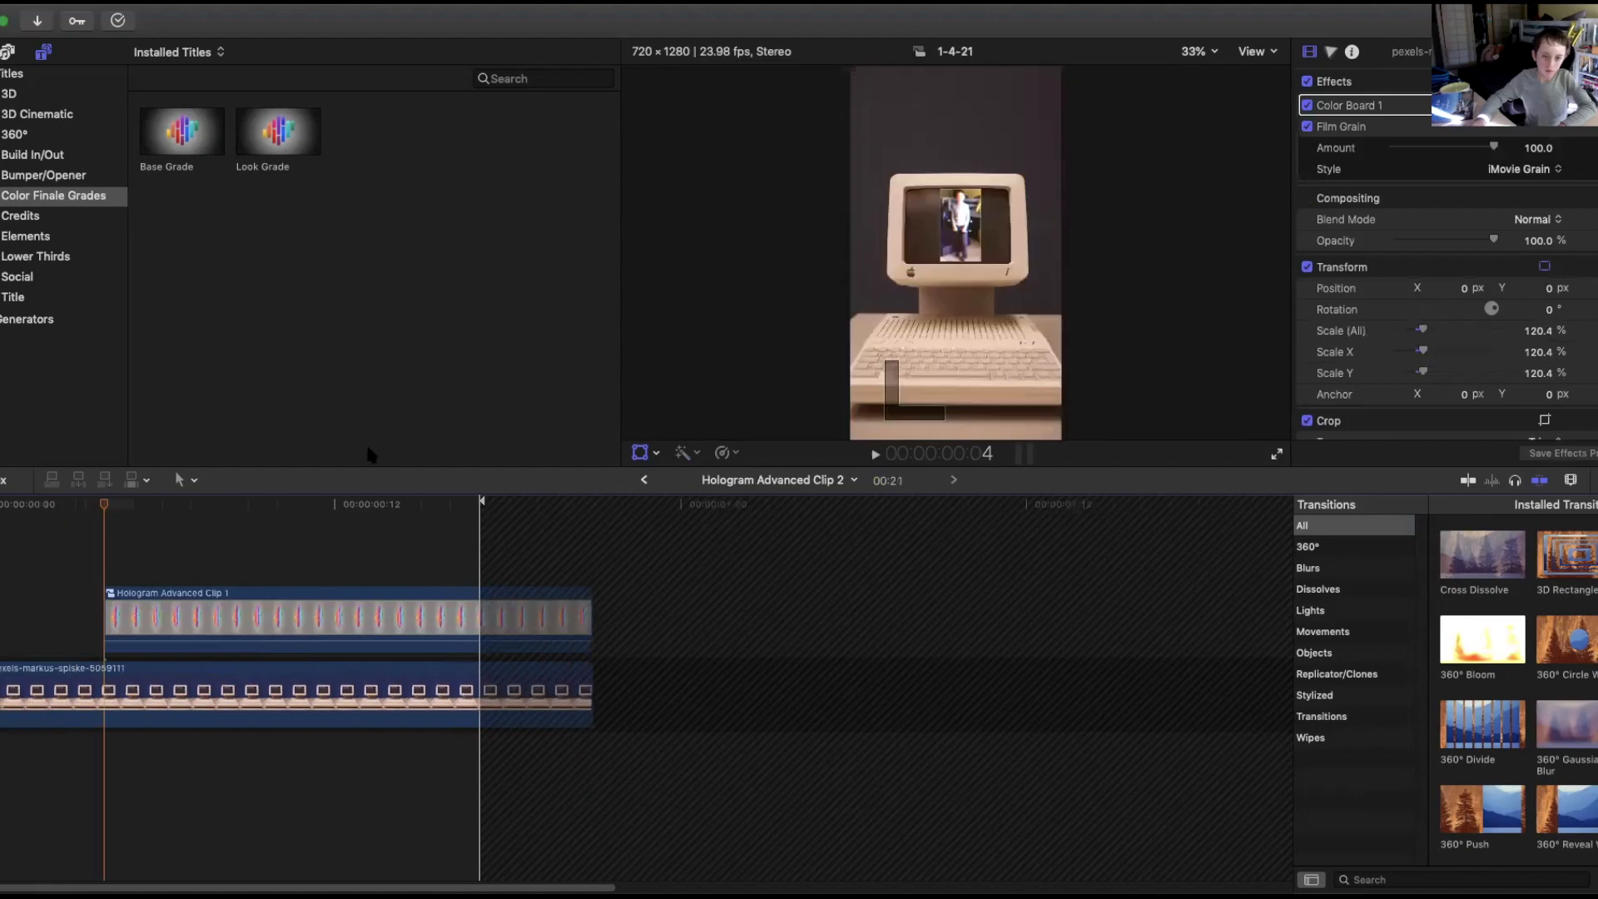
left_click(642, 480)
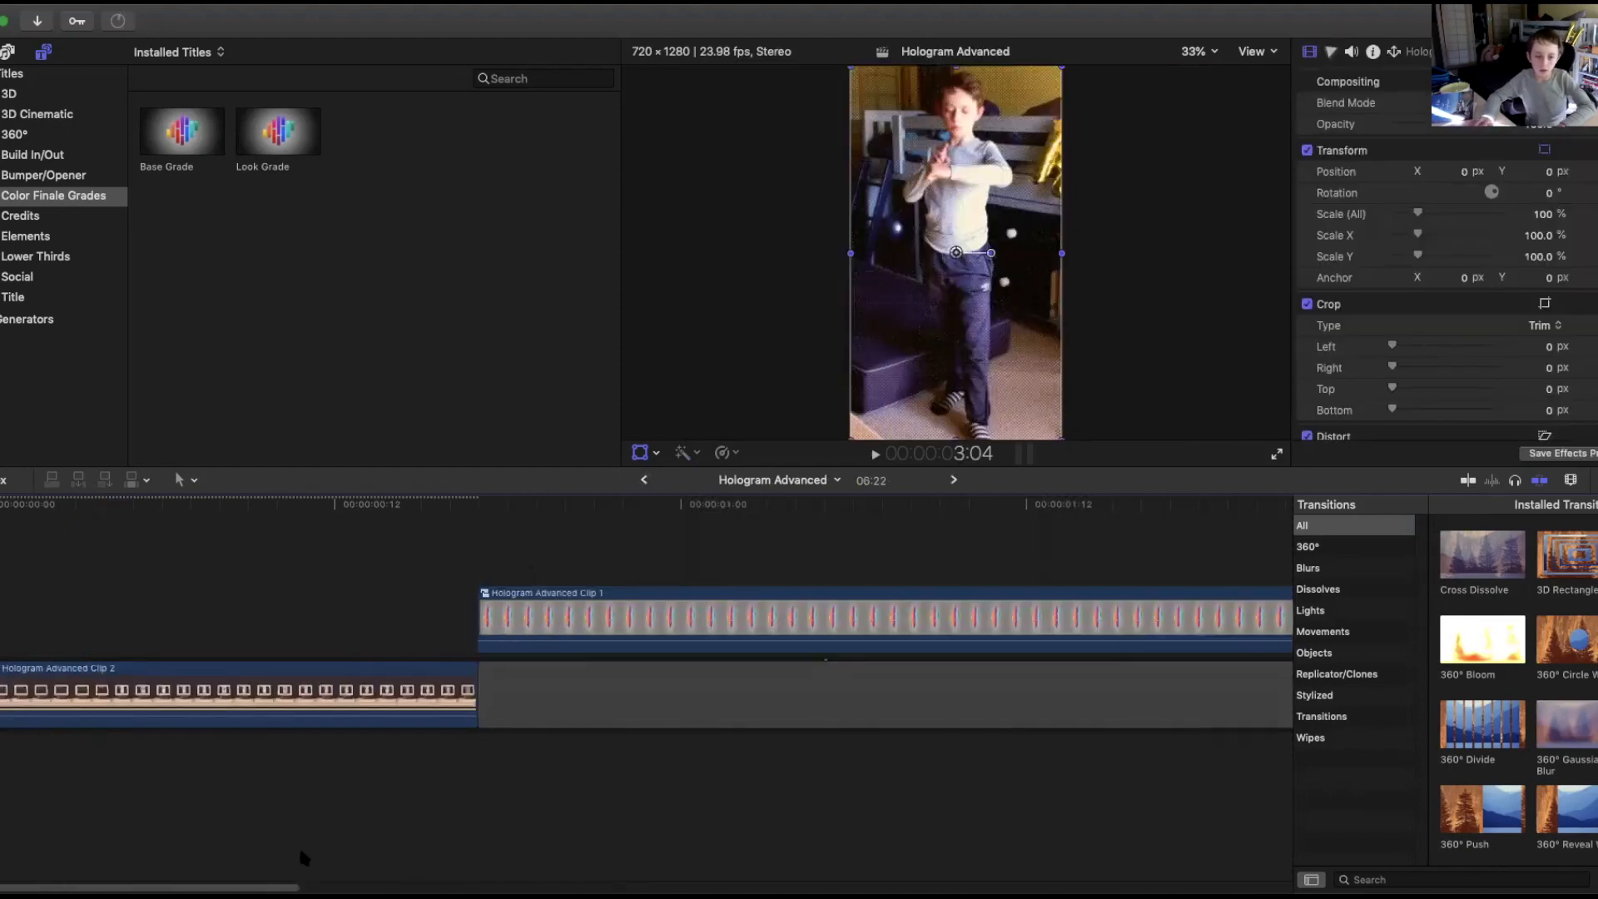
left_click(86, 543)
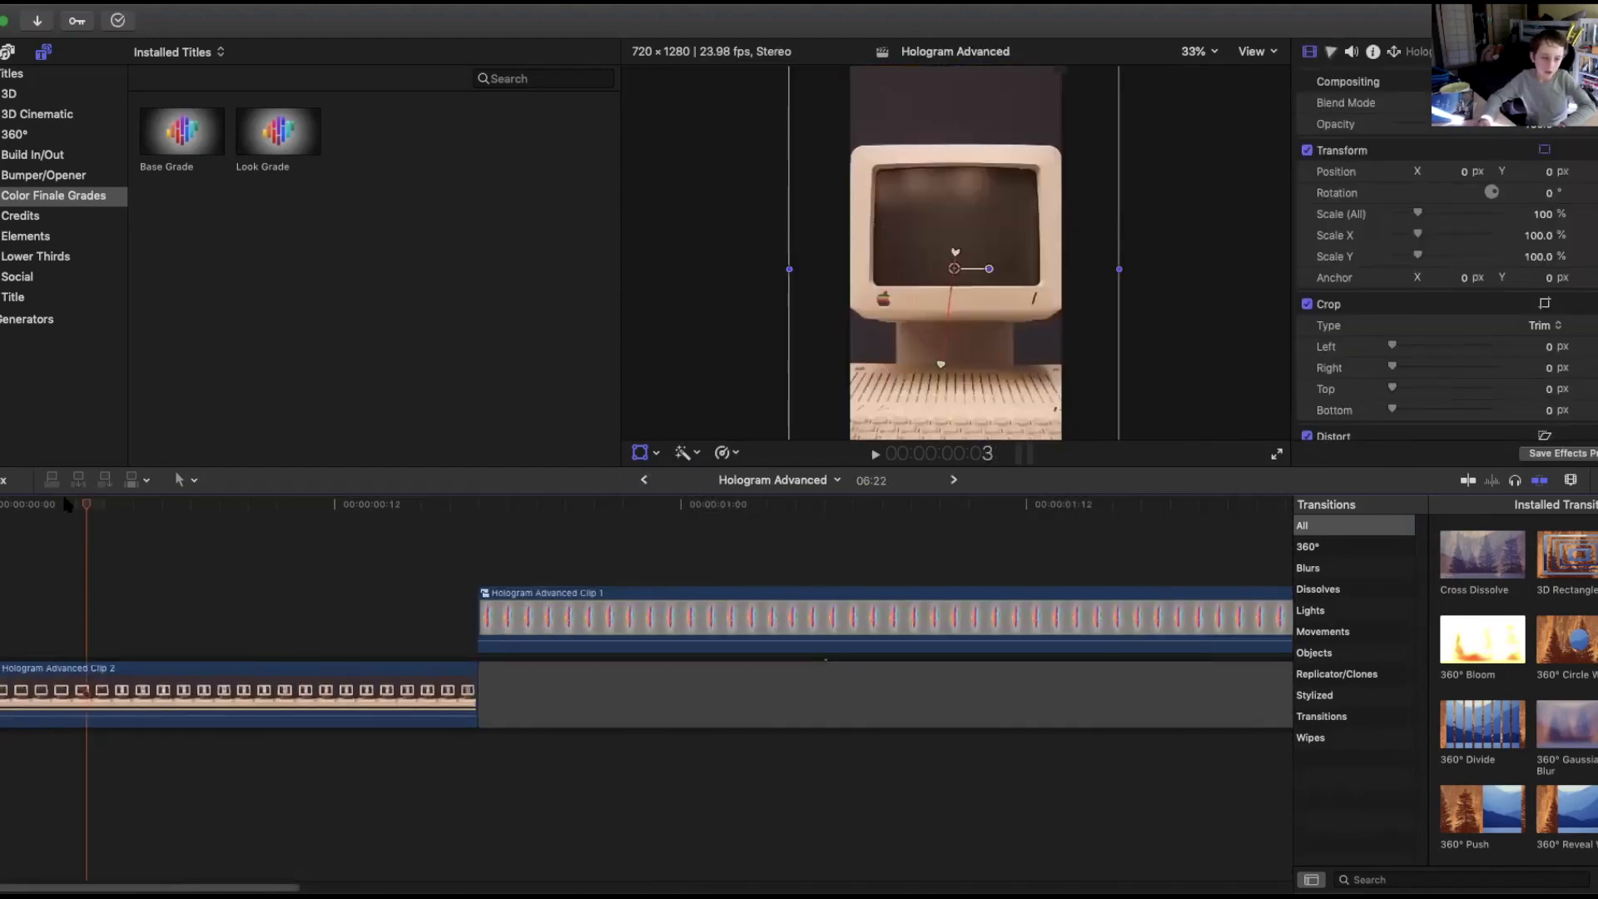
Play back the timeline, cut the compound clip just before its end, and try adding a Cross Dissolve there with a ripple trim.
key("space")
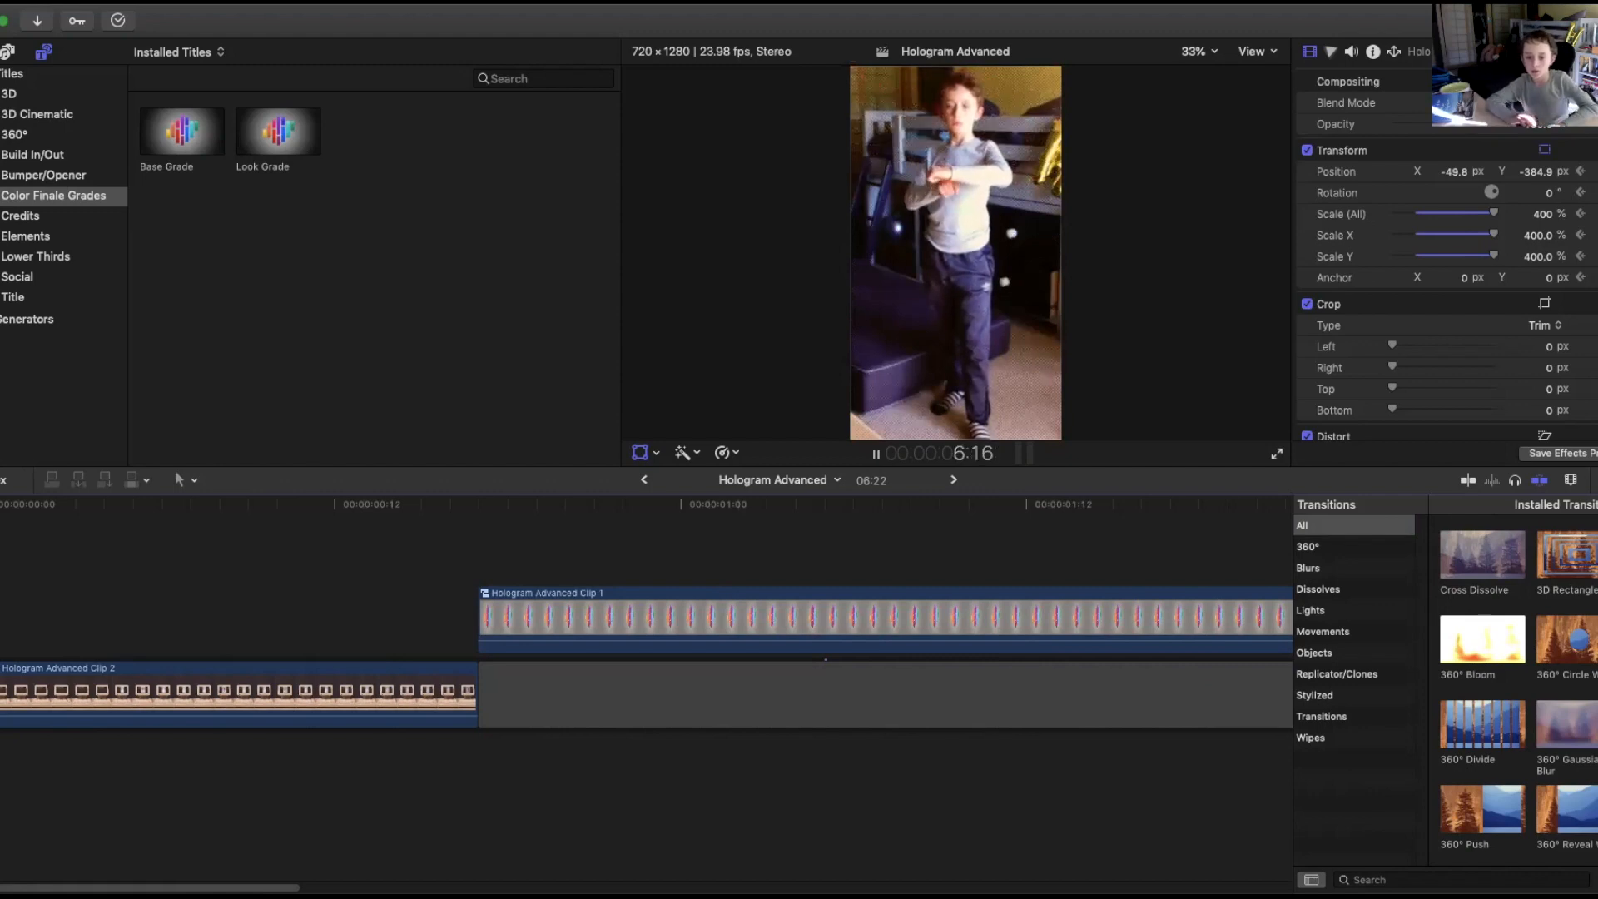
left_click(919, 598)
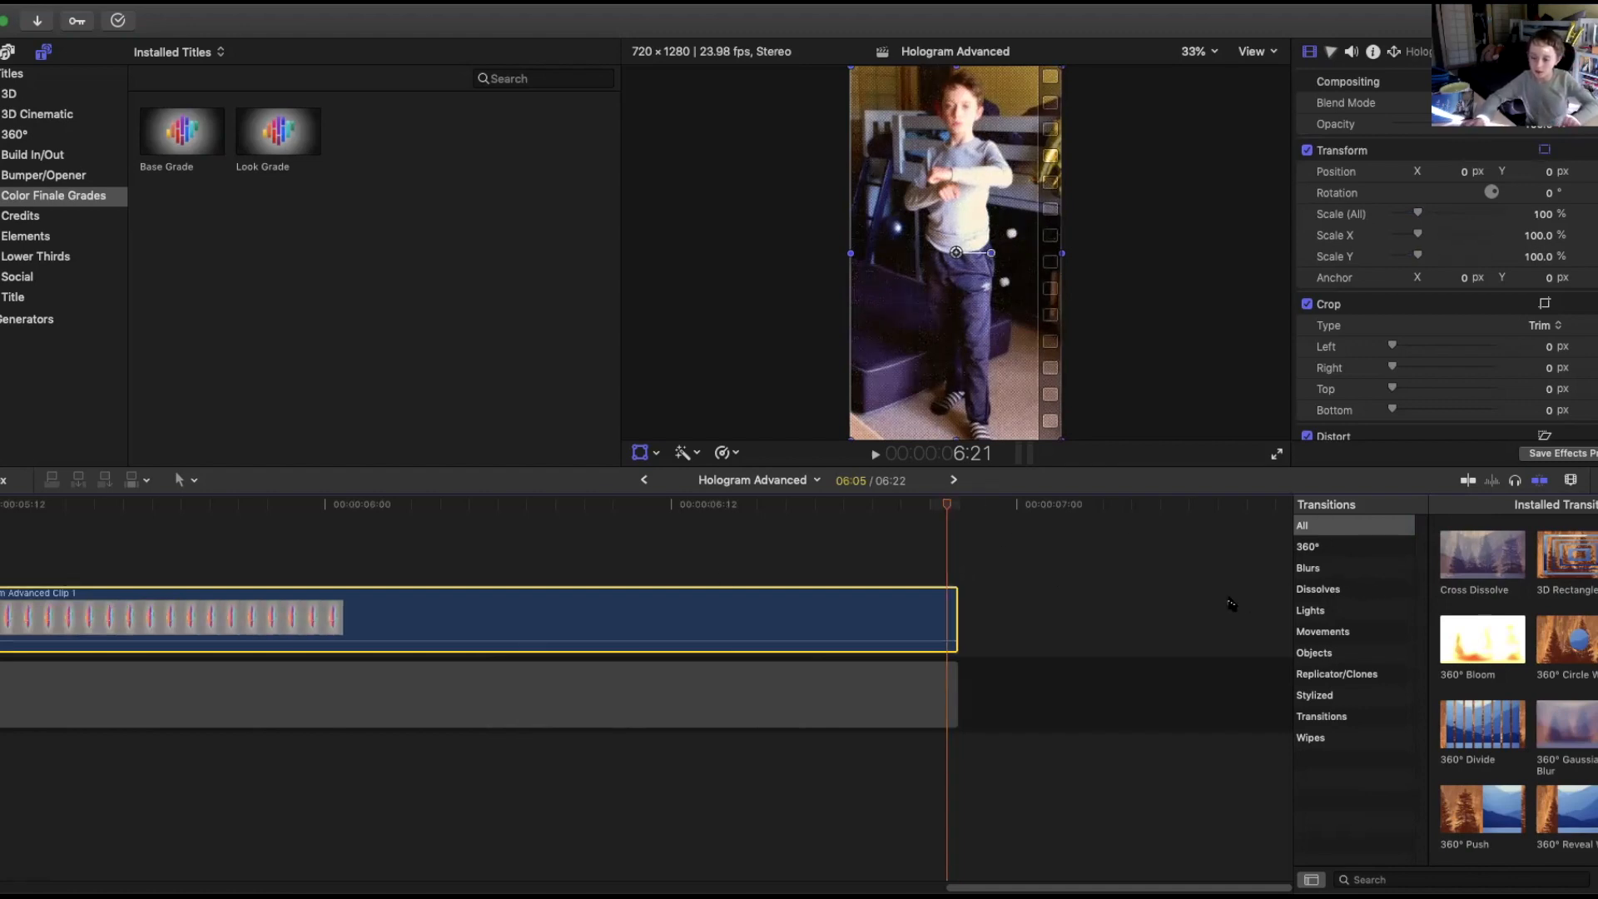
key("super+b")
left_click(949, 616)
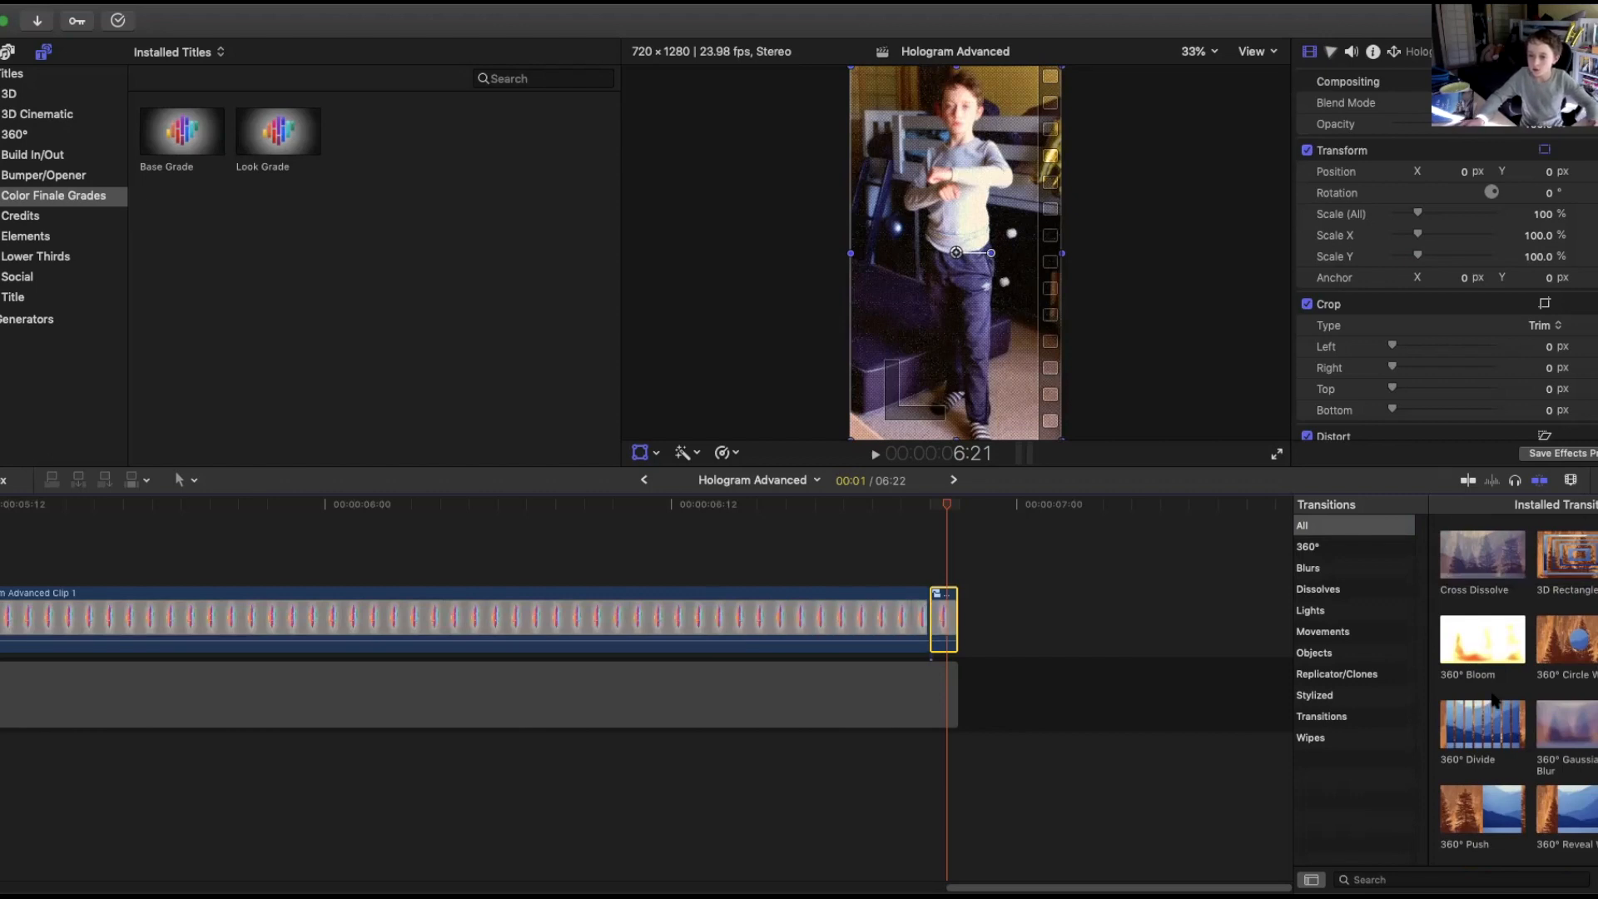
left_click_drag(1499, 570, 933, 616)
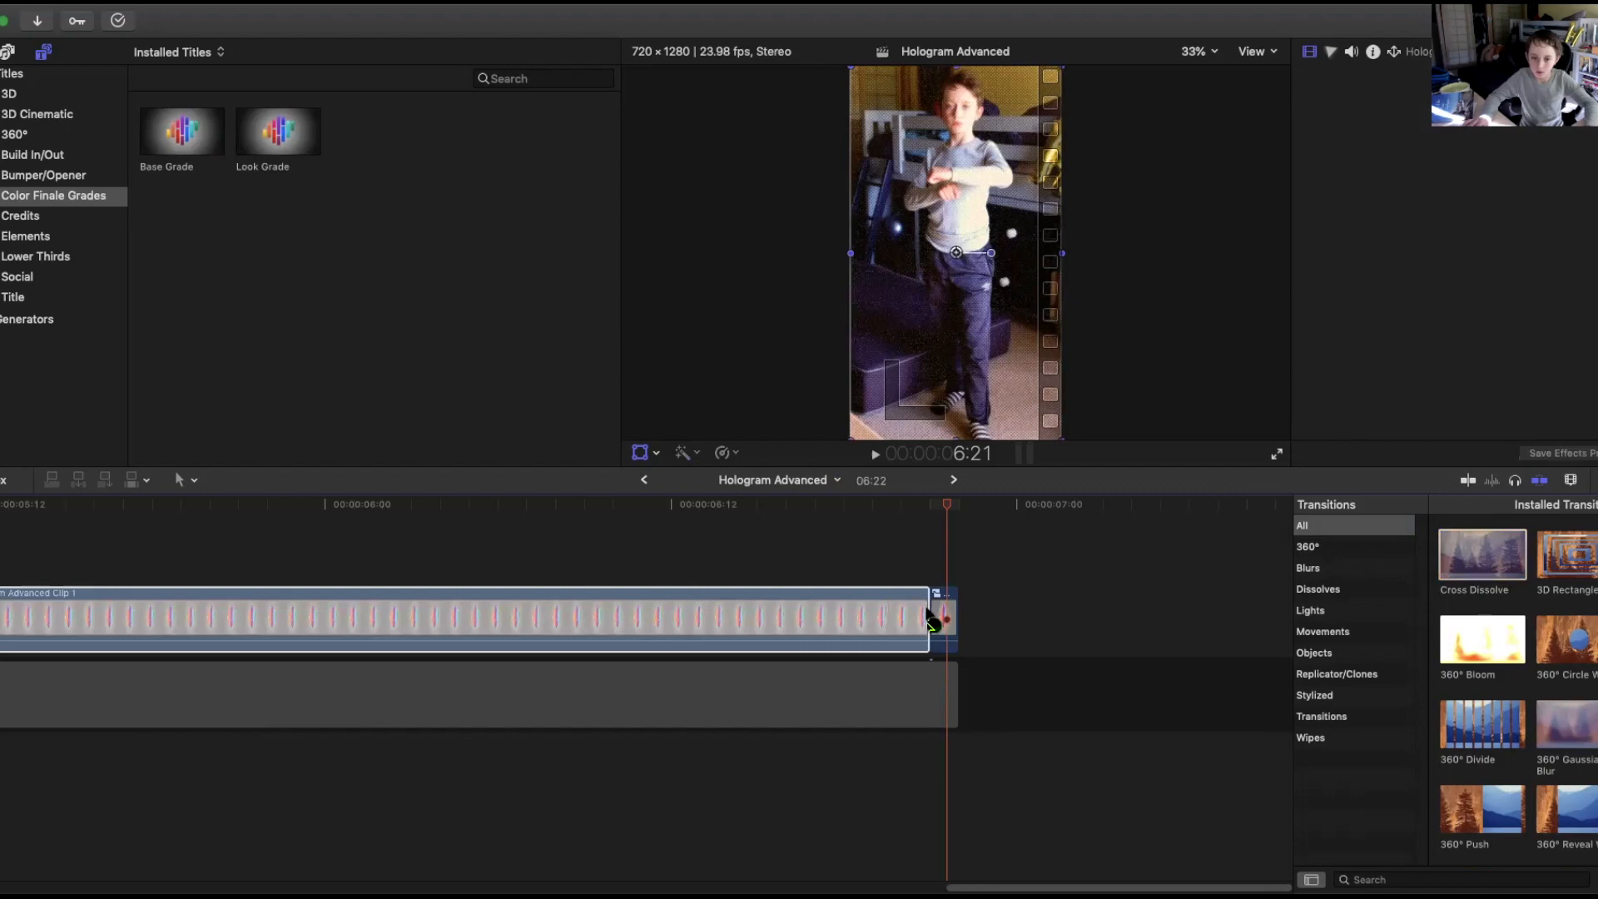
left_click(936, 624)
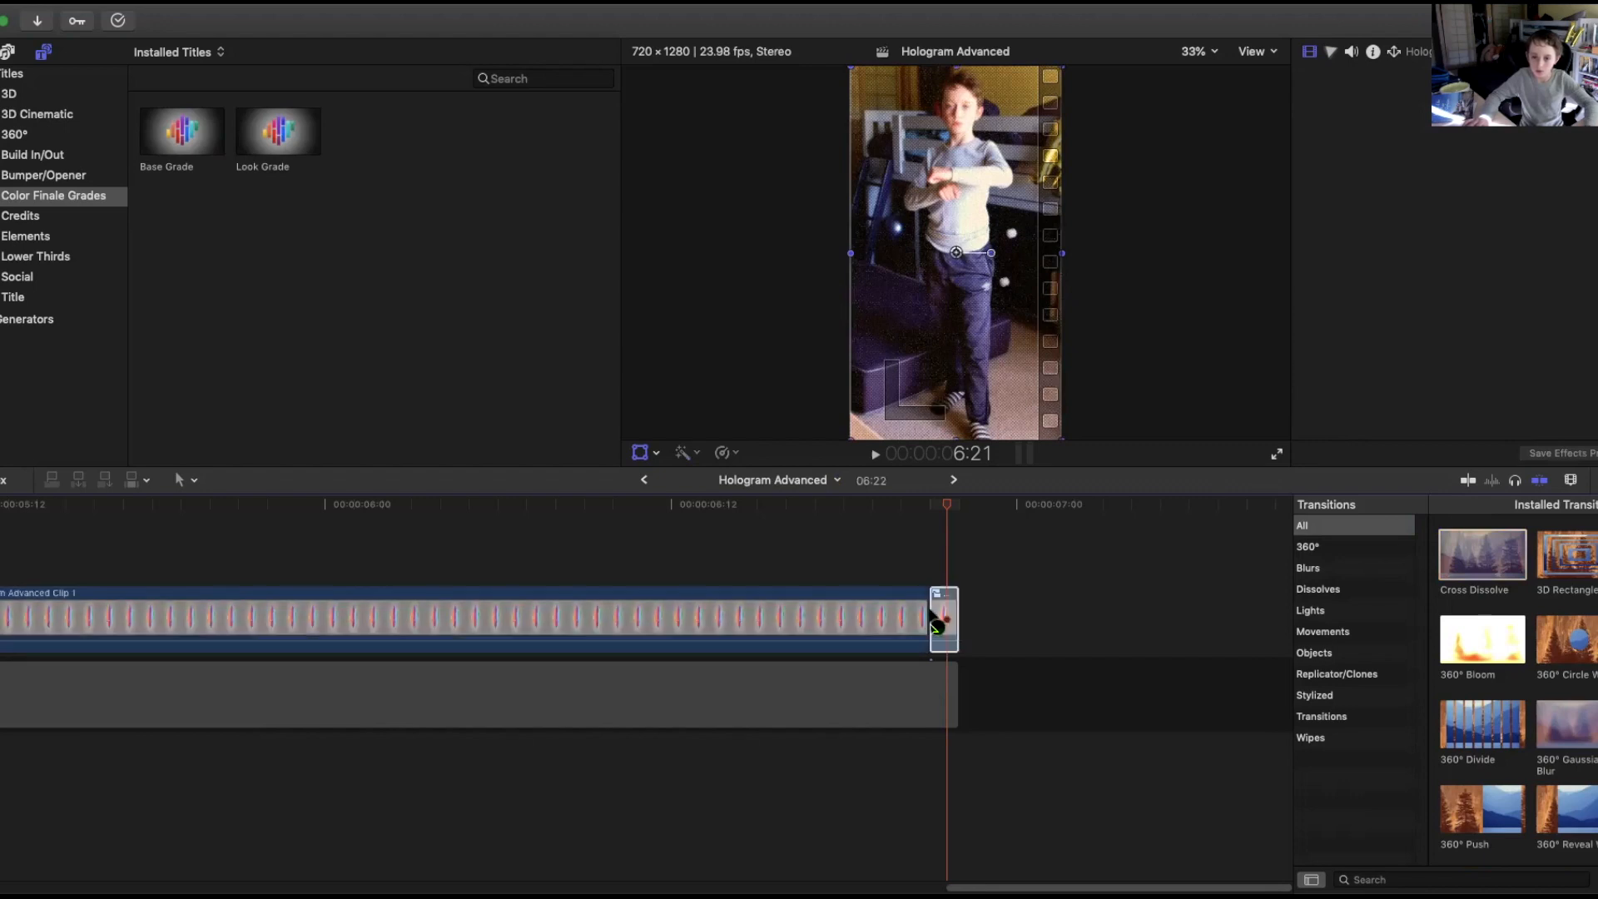
left_click(933, 616)
key("super+t")
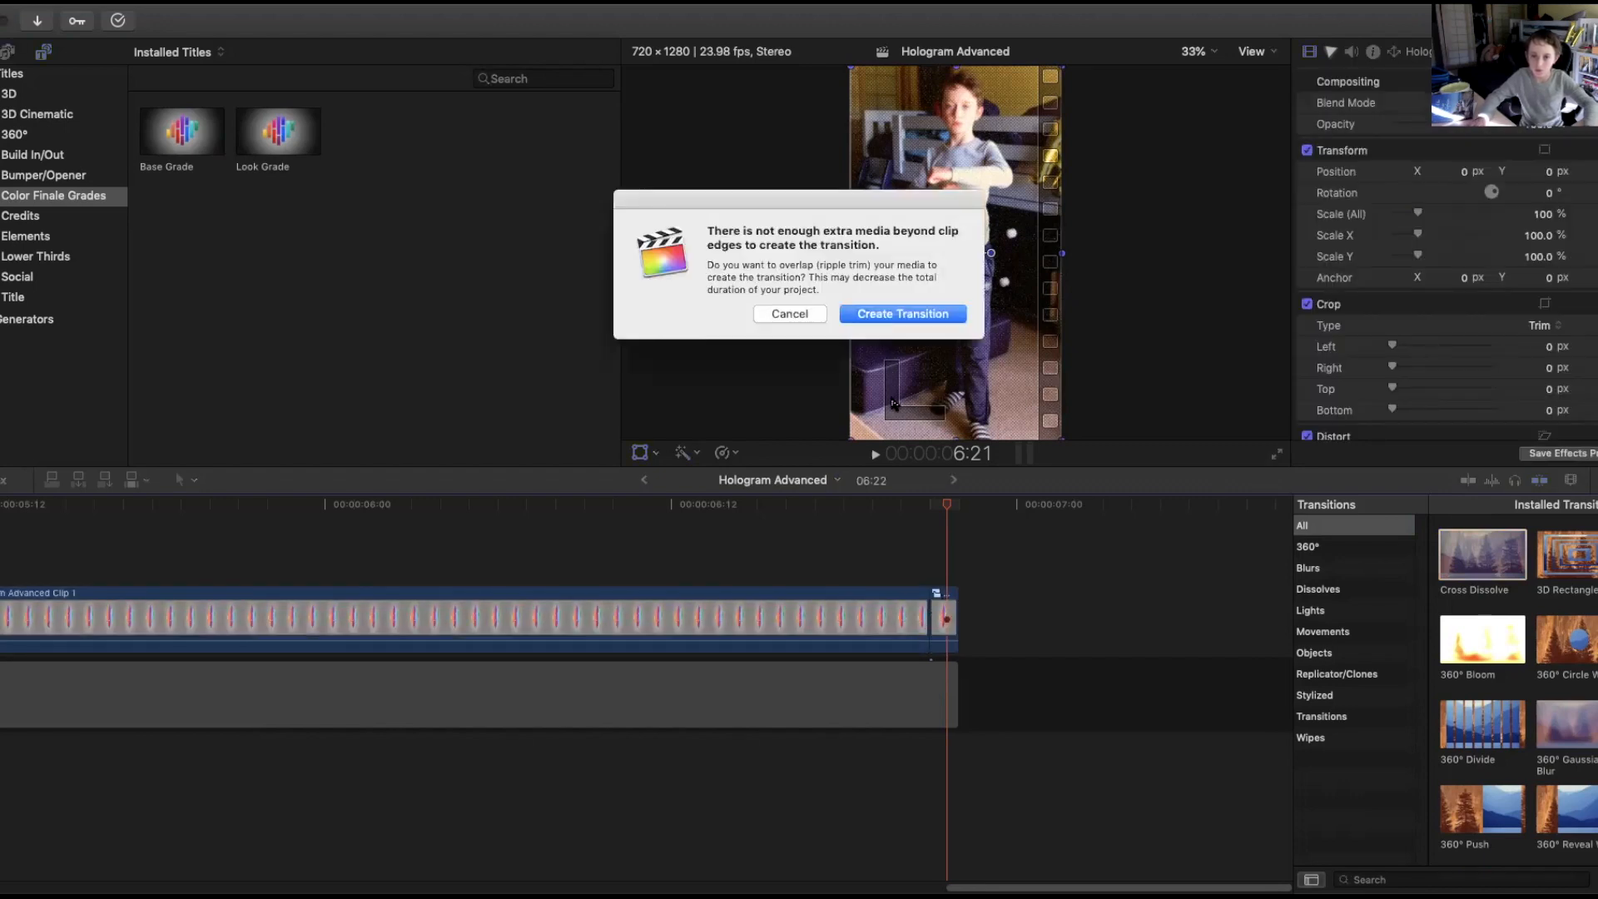
left_click(903, 314)
Undo the transition and cut at the end of the compound clip.
left_click(930, 507)
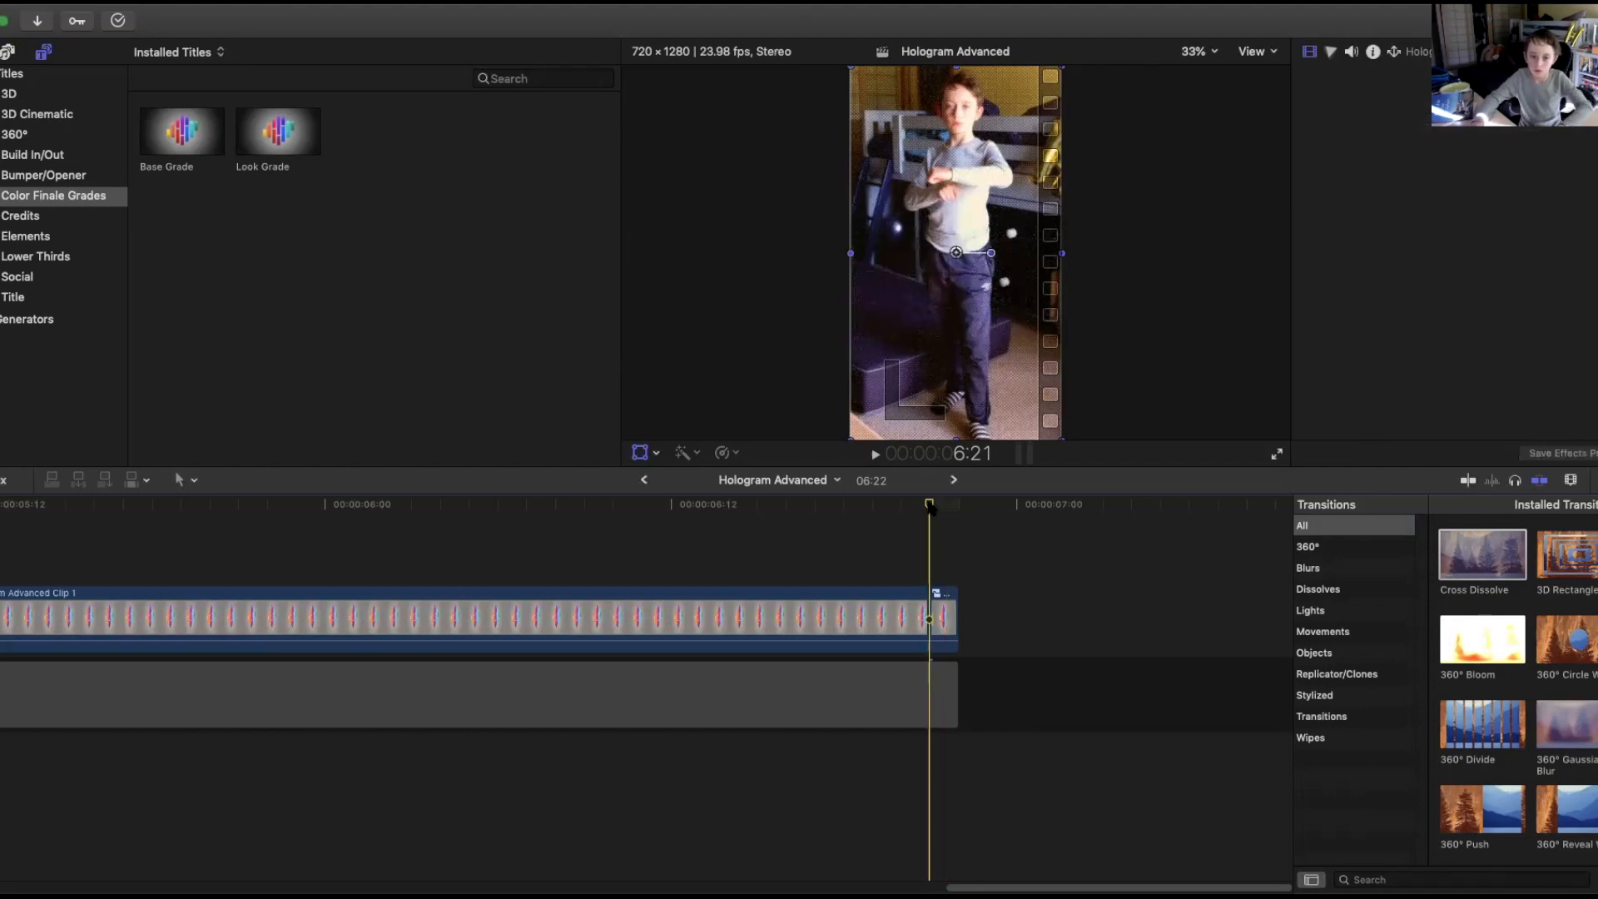
key("Right")
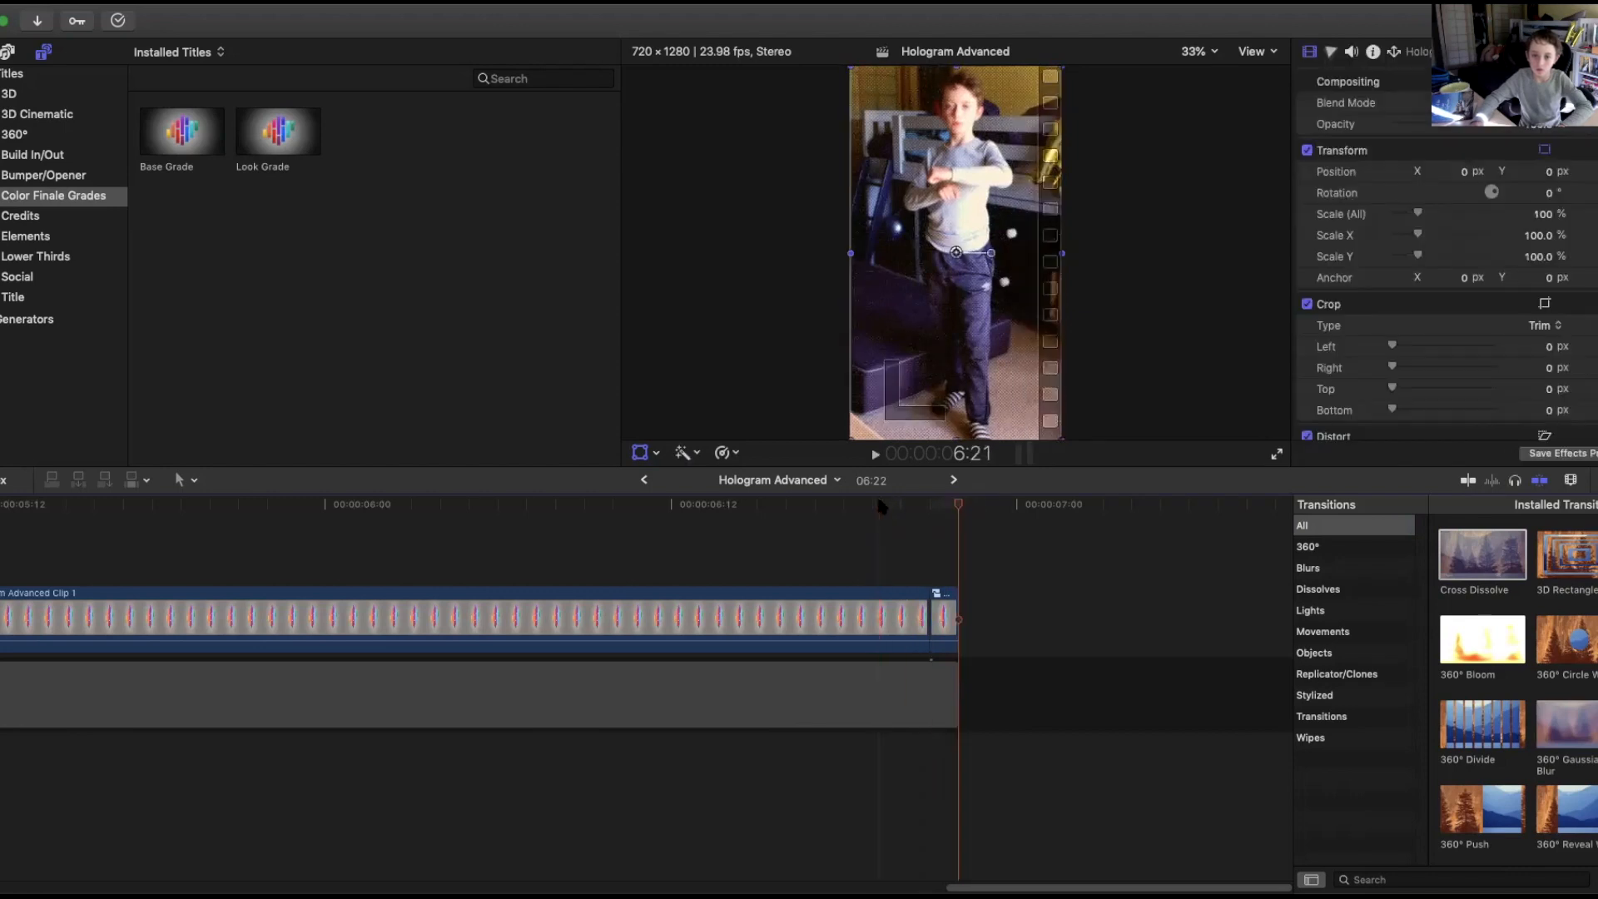
left_click(944, 616)
left_click(148, 1)
left_click(149, 15)
Blade the compound clip at about 6:16 and select the trailing piece.
left_click_drag(832, 510, 810, 509)
left_click(815, 603)
key("super+b")
left_click(818, 608)
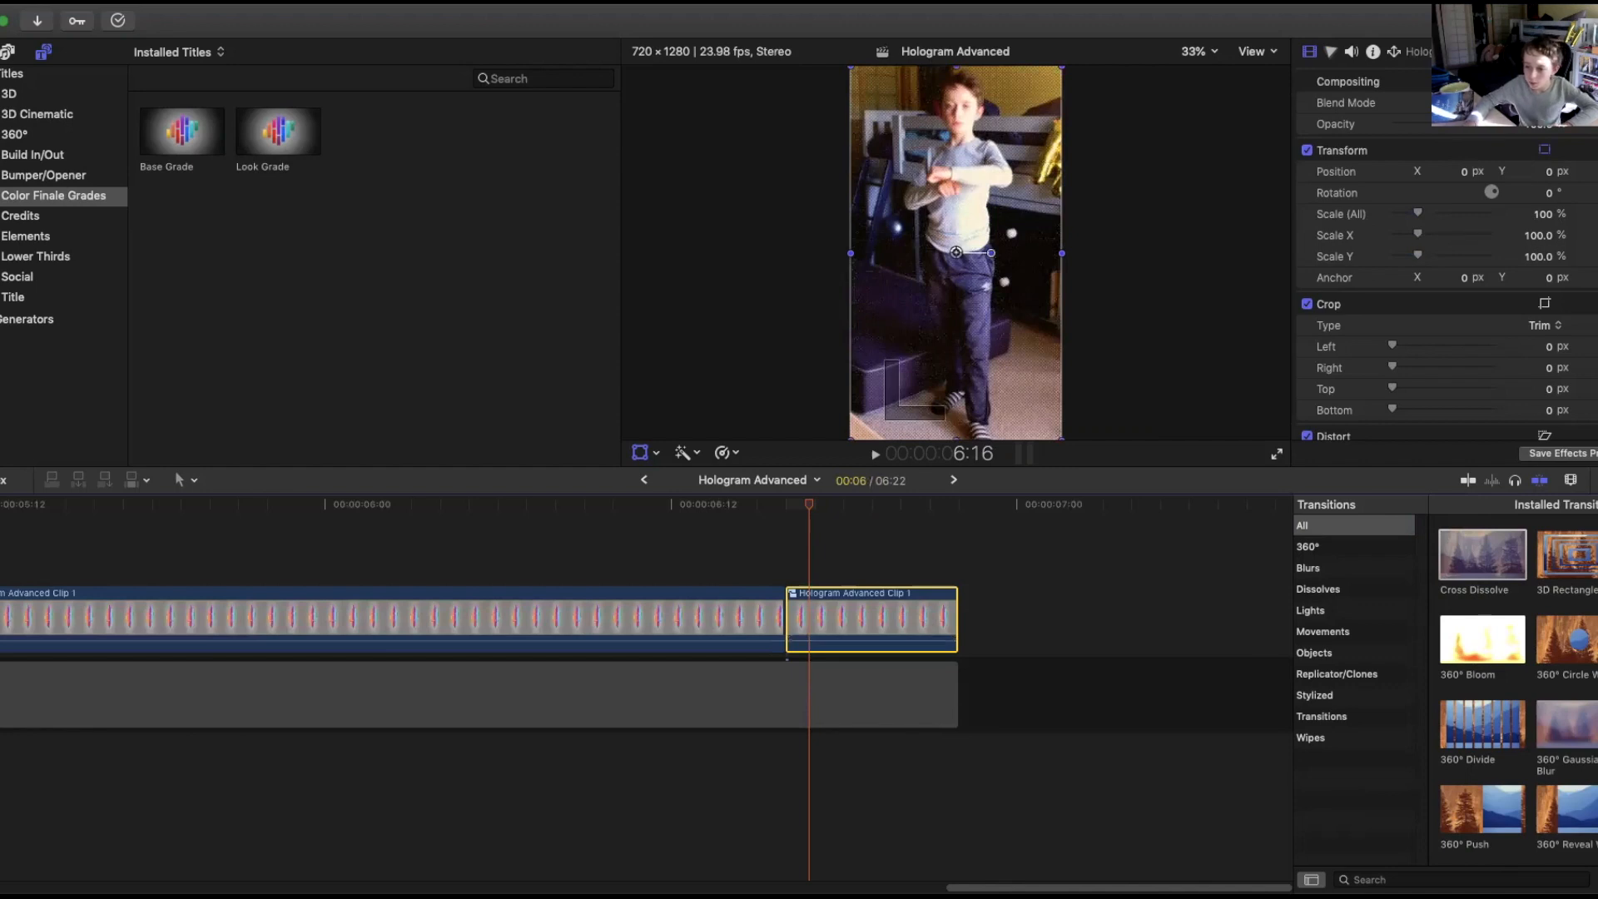
Add a Cross Dissolve at the new cut and shorten the transition so it ends at the playhead.
left_click_drag(1440, 566, 789, 608)
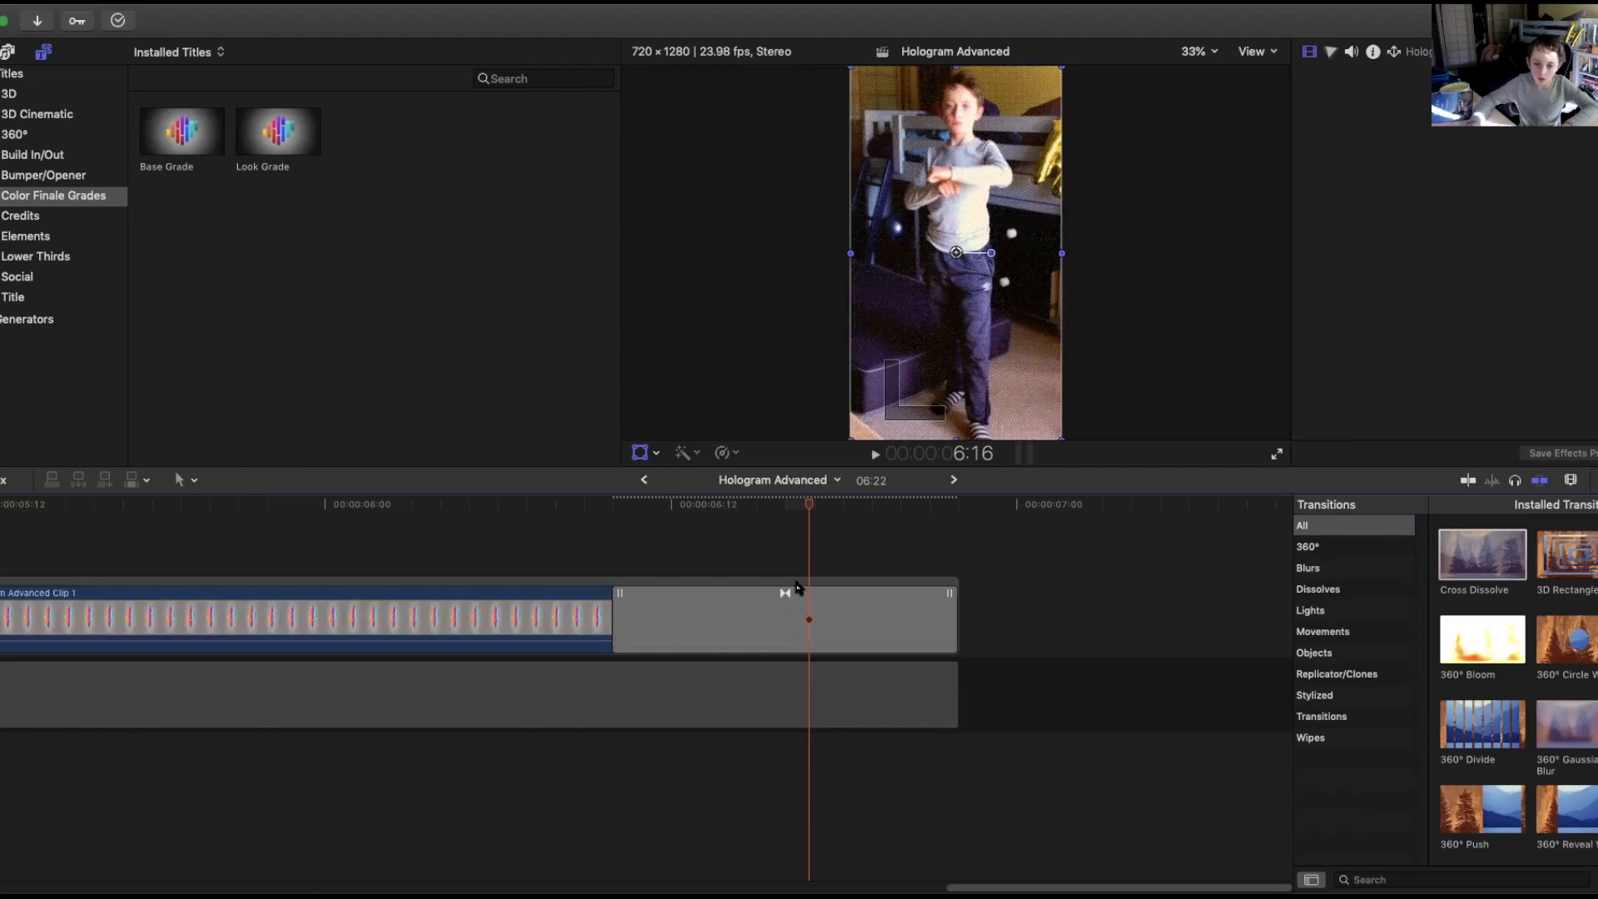
left_click_drag(952, 603, 807, 601)
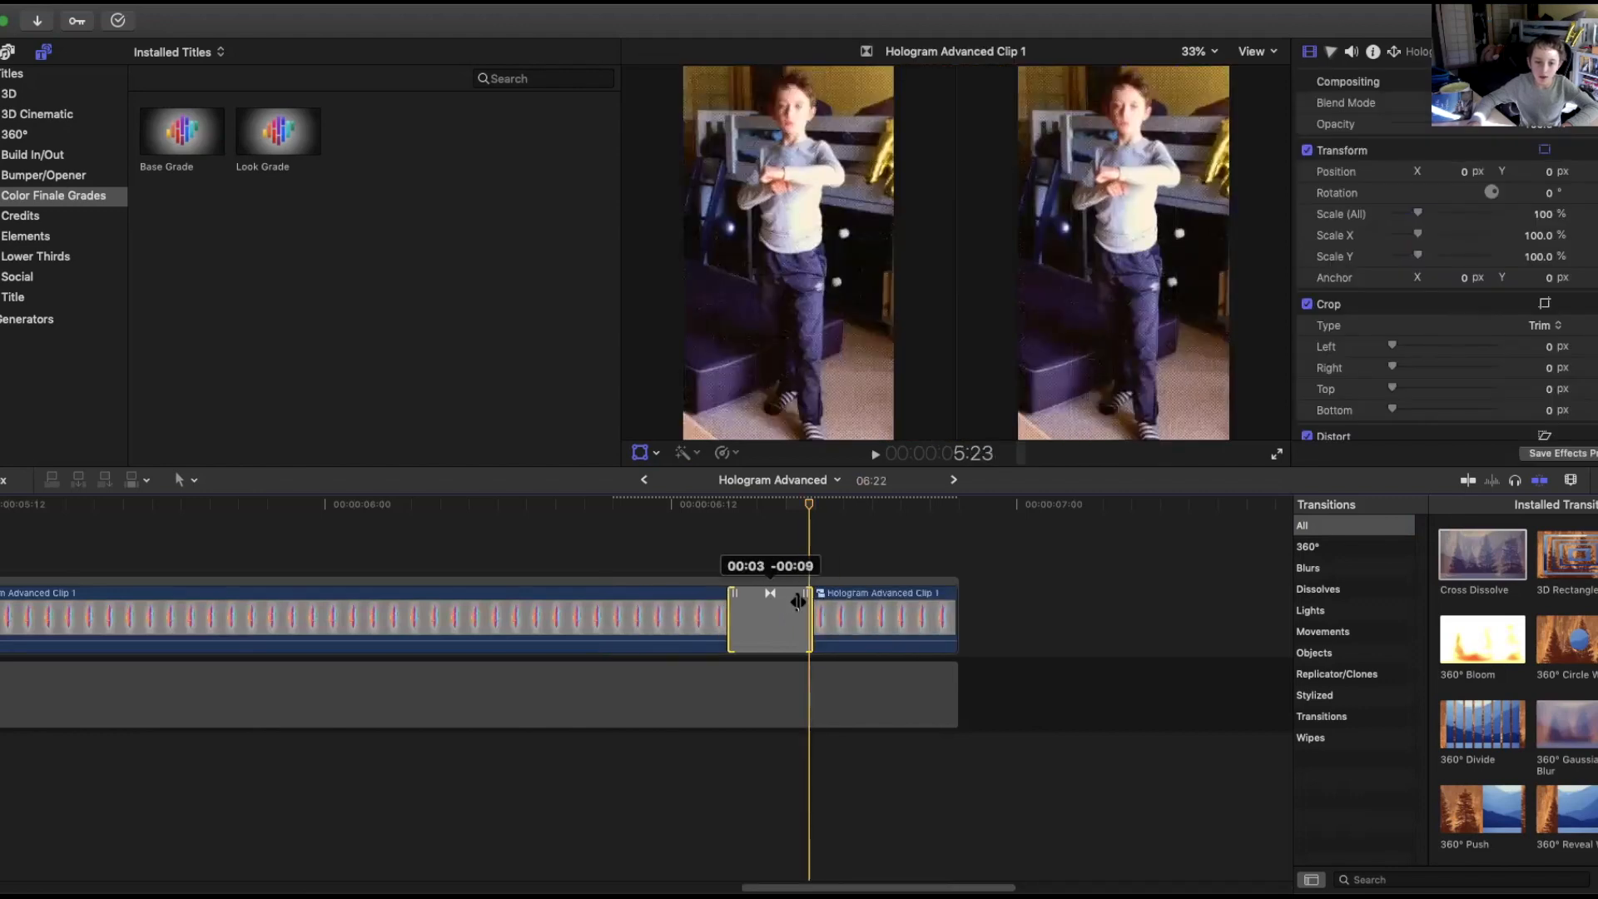
mouse_move(811, 509)
left_mouse_down()
mouse_move(708, 511)
mouse_move(807, 517)
left_mouse_up()
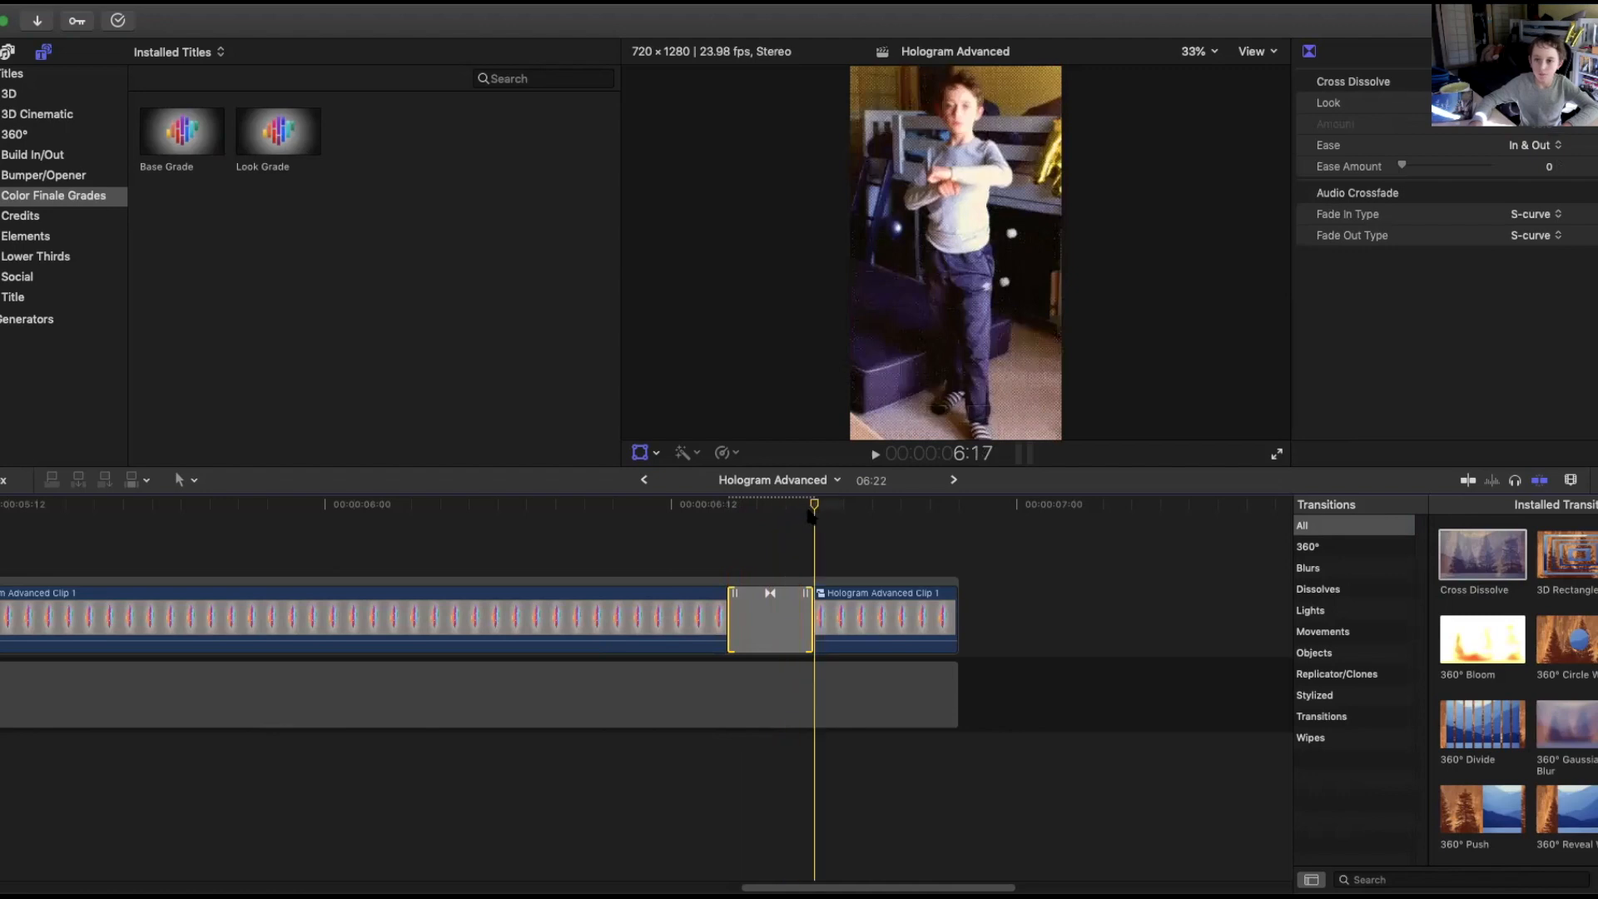
Search the effects for Bad TV and apply it to the clip piece after the dissolve.
left_click(949, 593)
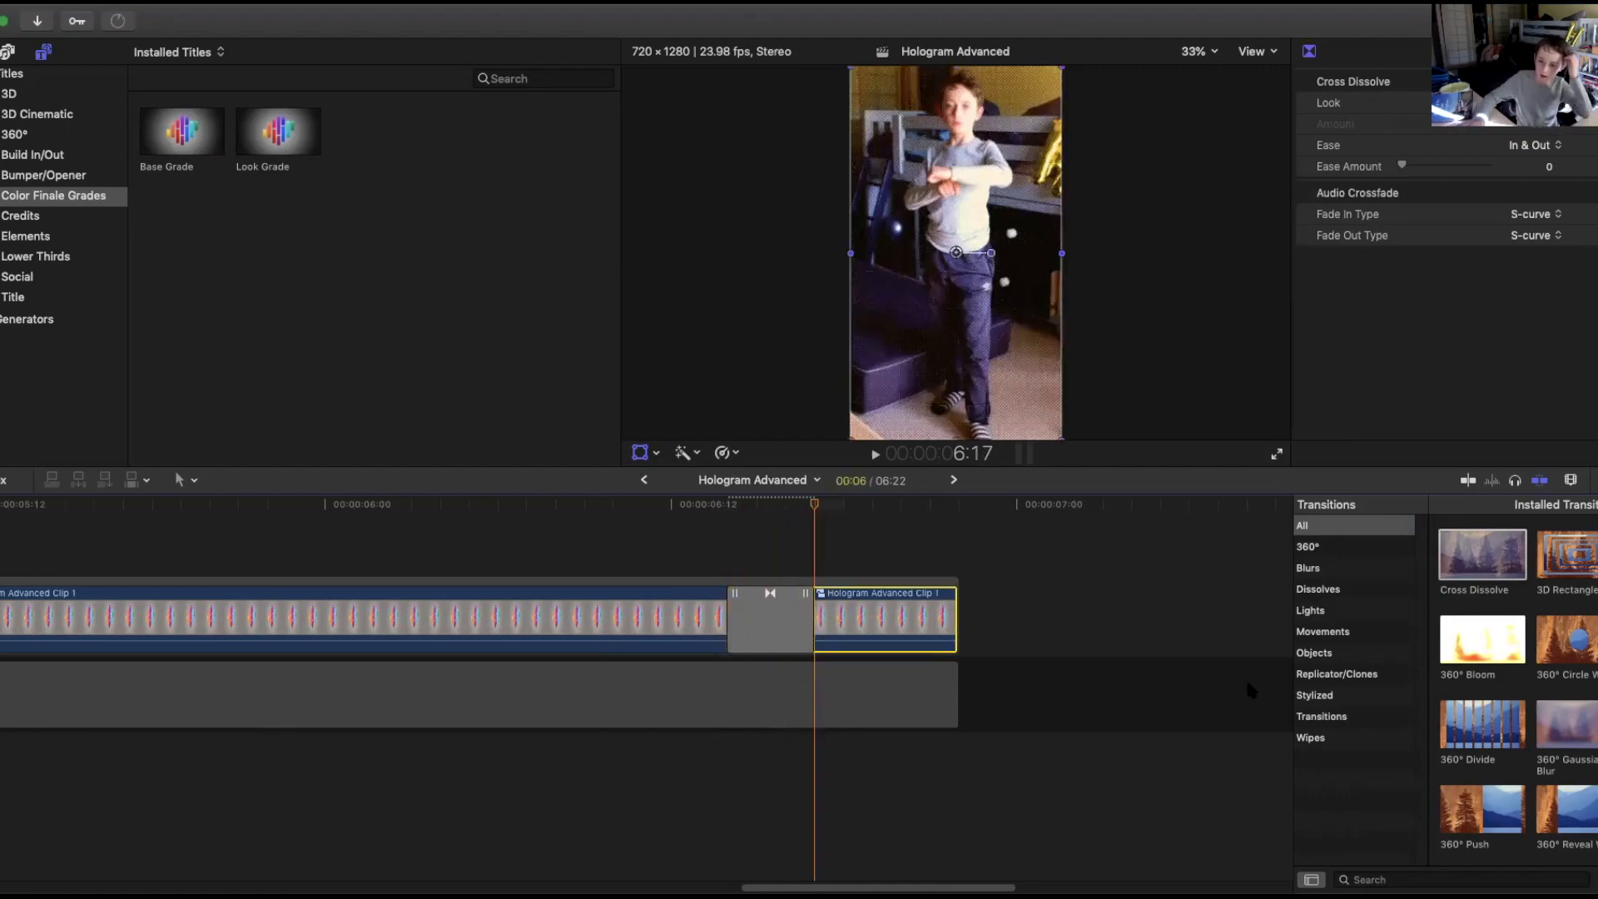
left_click(1382, 879)
type("bac")
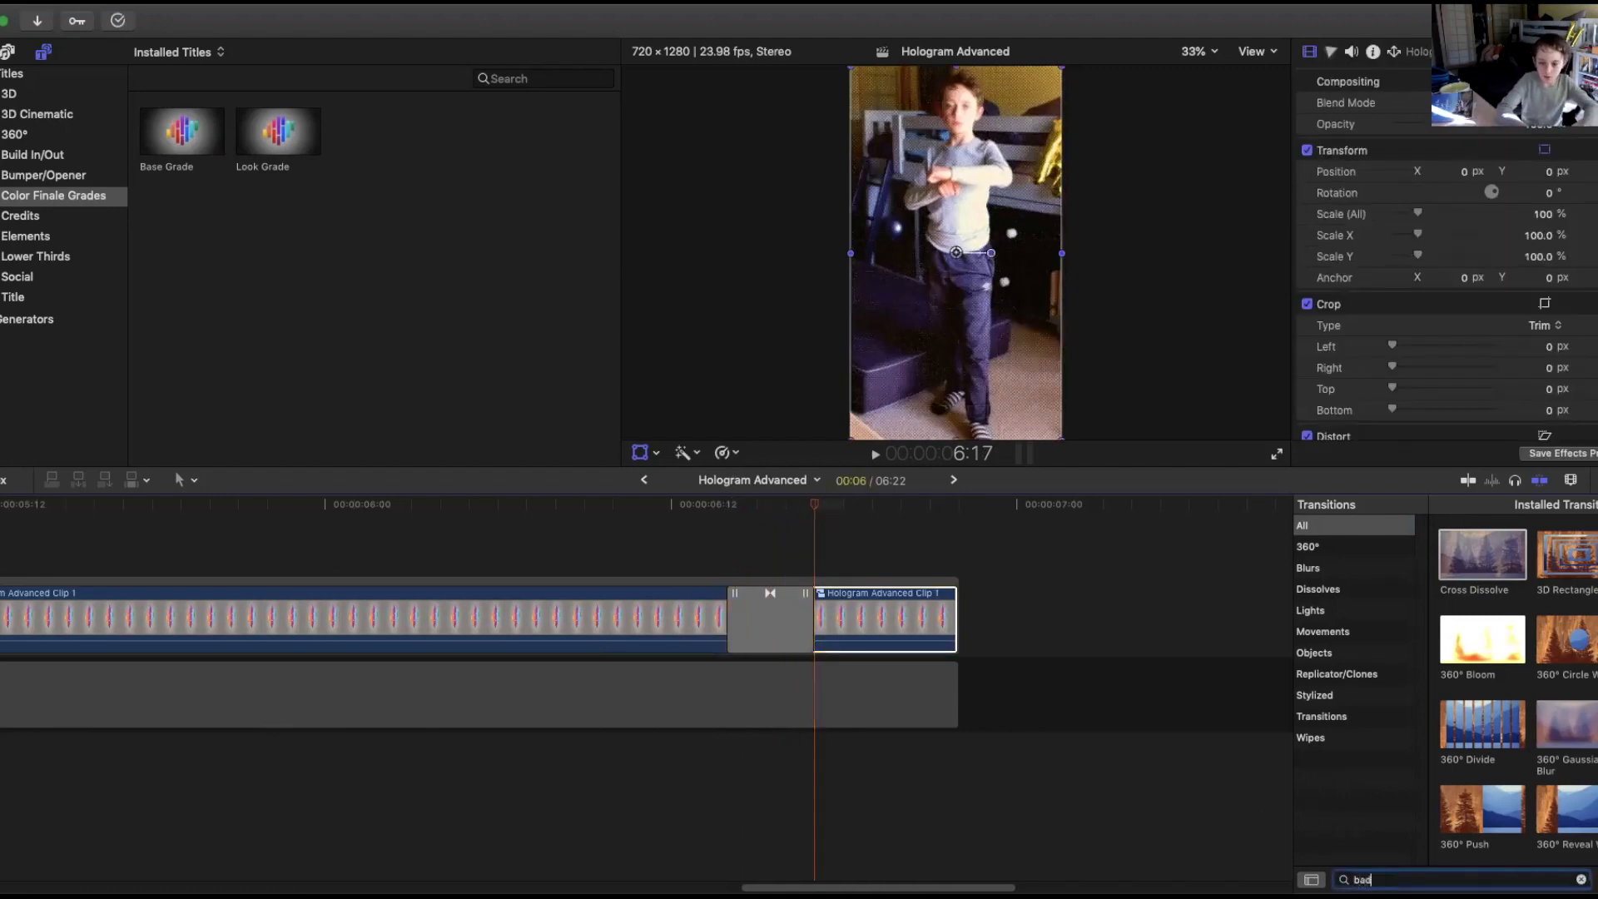
type(" tv")
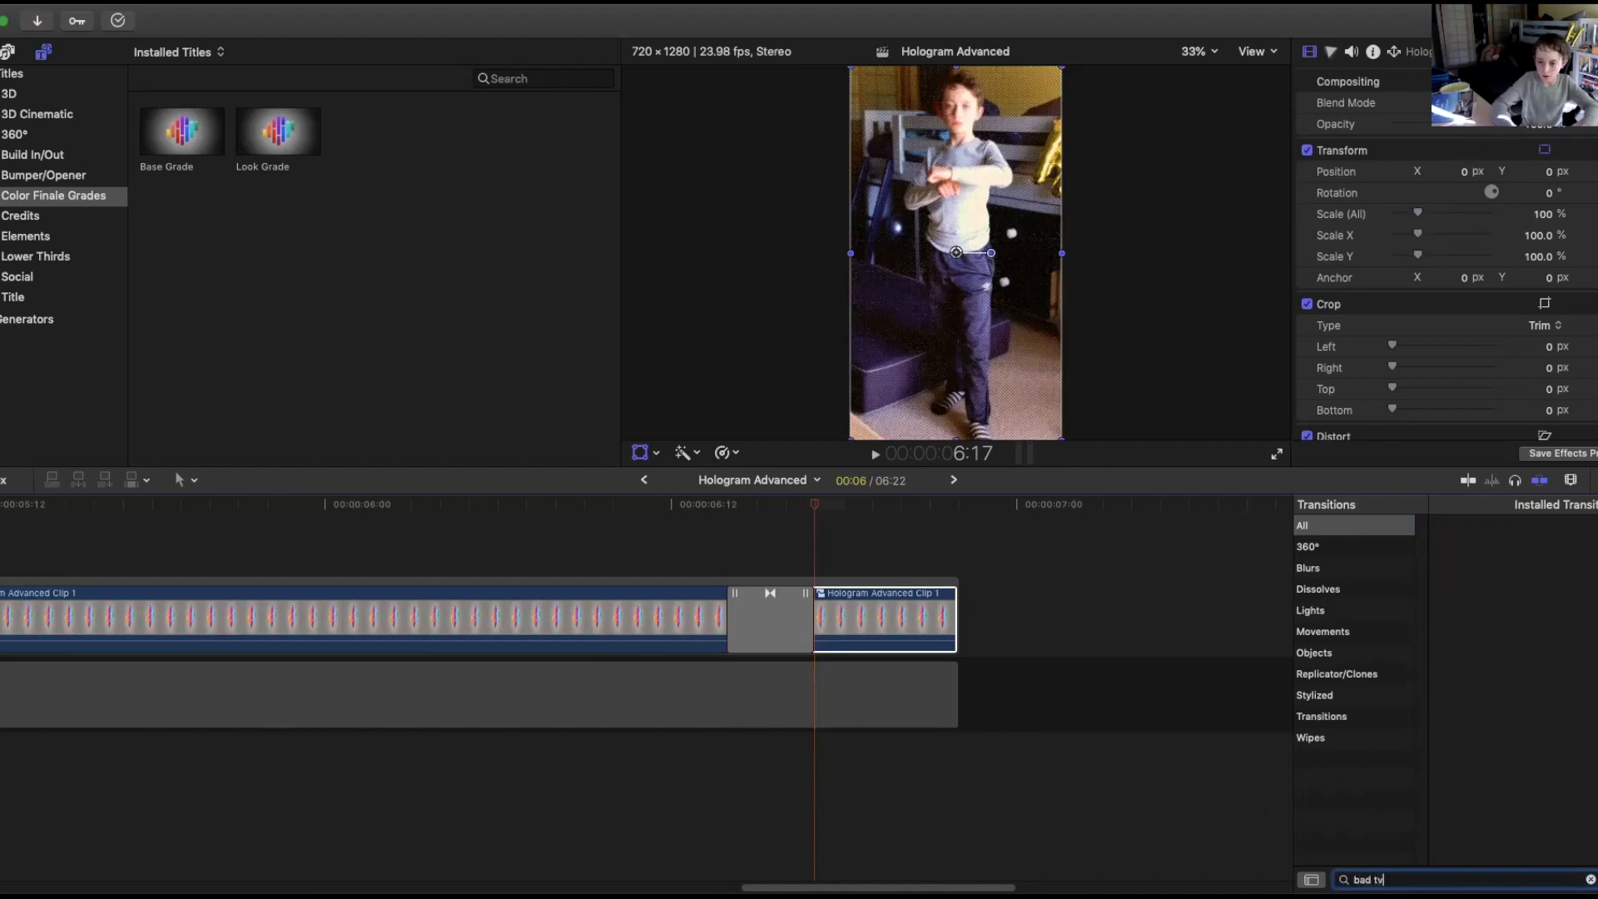
key("Return")
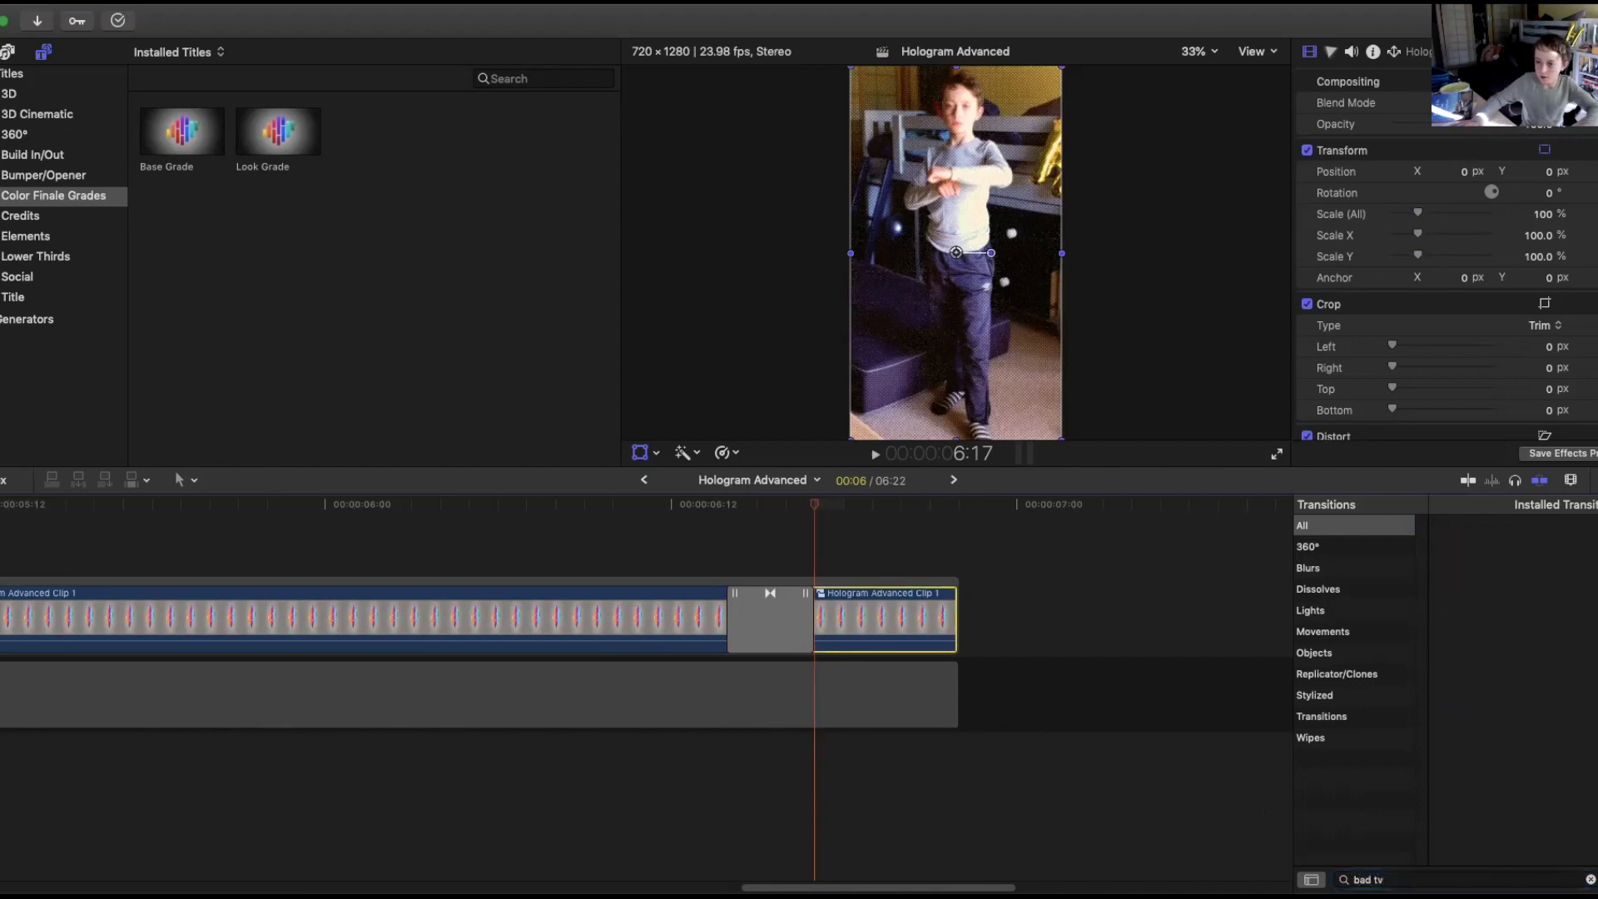
left_click(1509, 880)
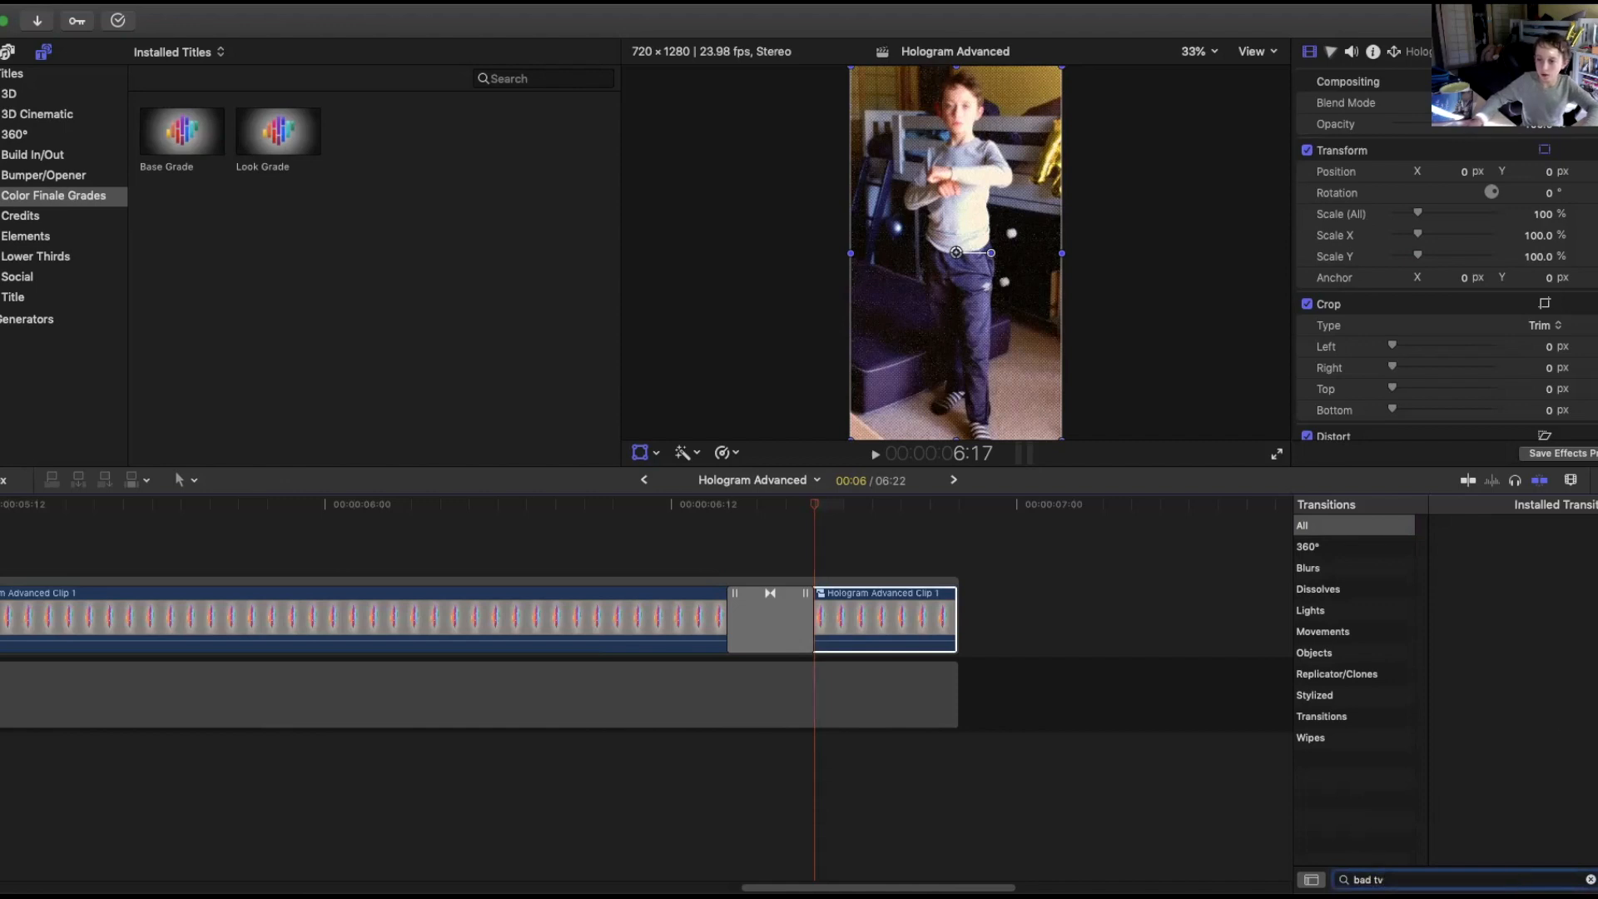
key("super+5")
type("bad tv")
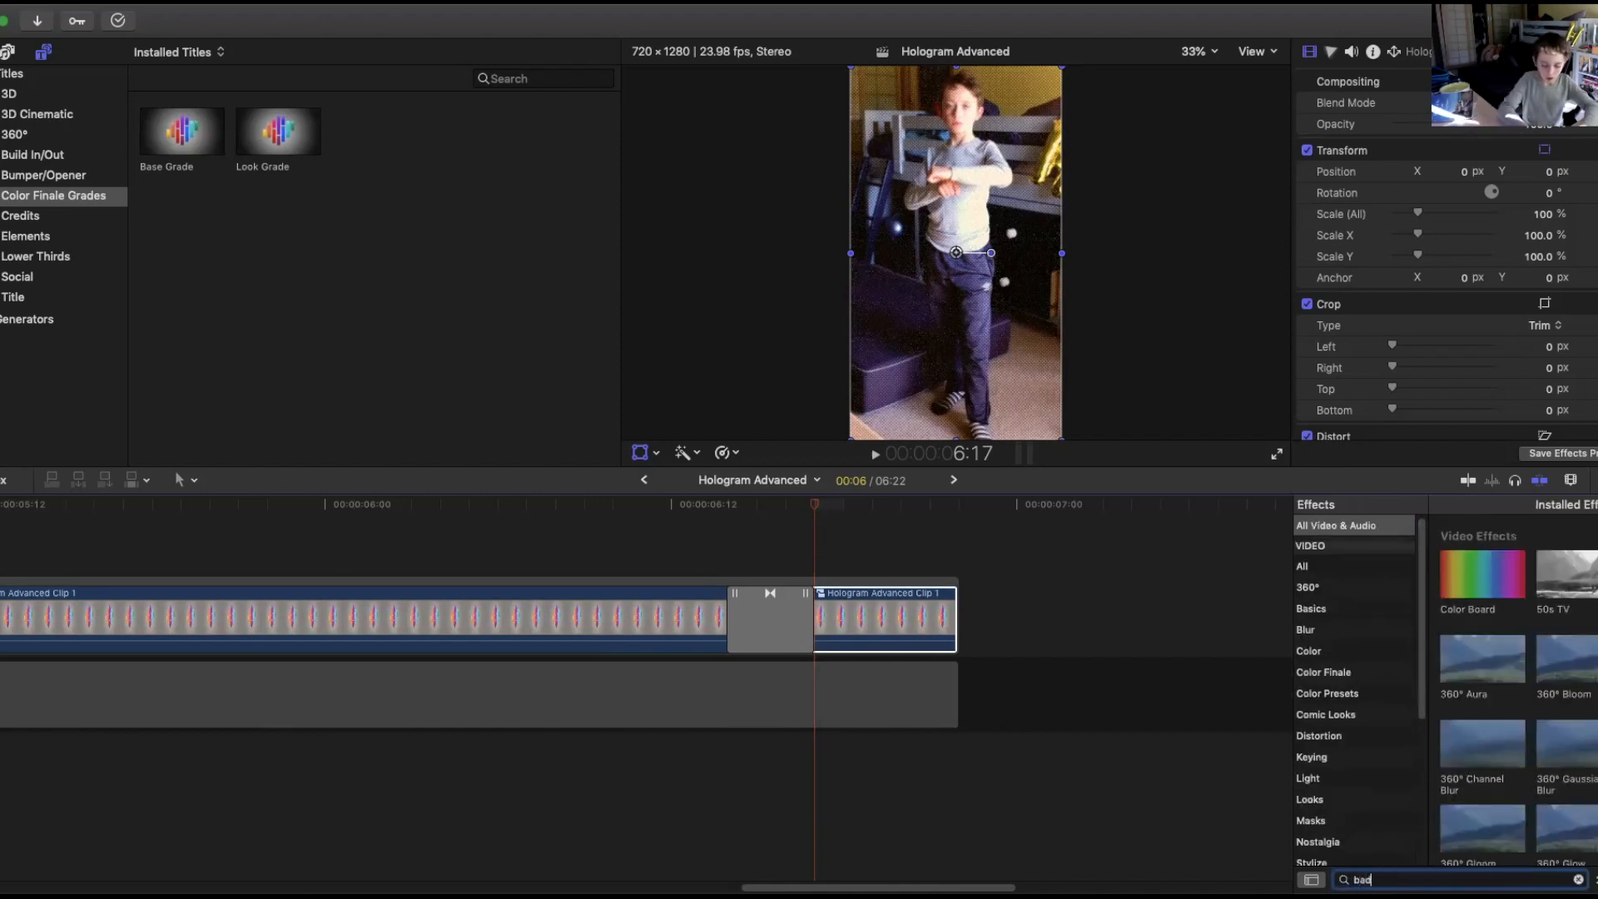
key("BackSpace")
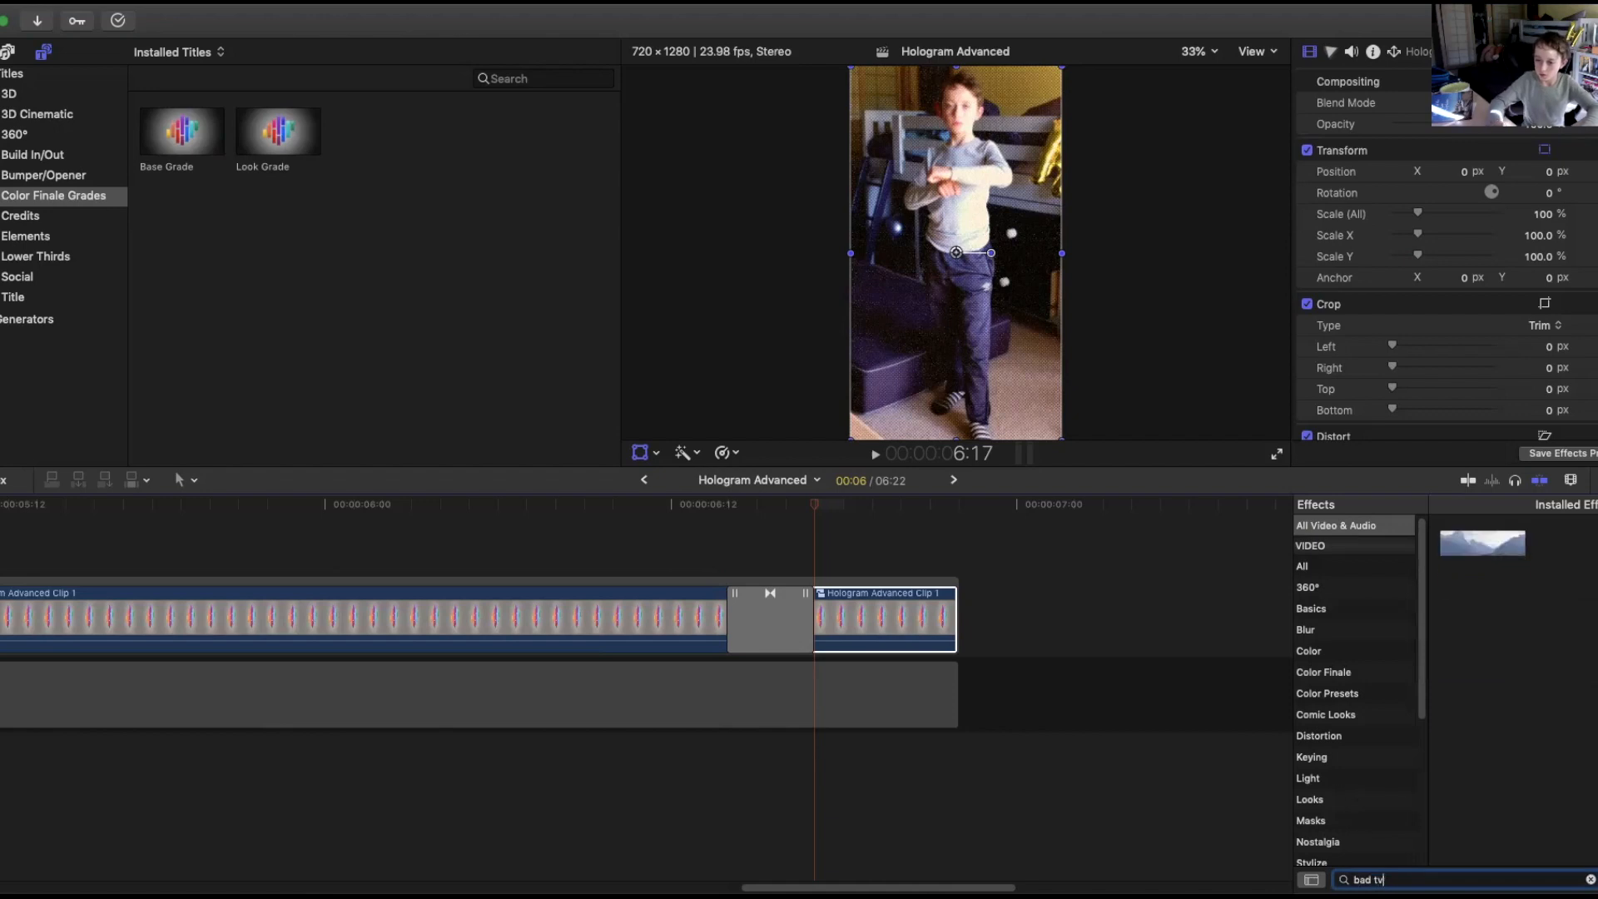
left_click_drag(1482, 553, 886, 617)
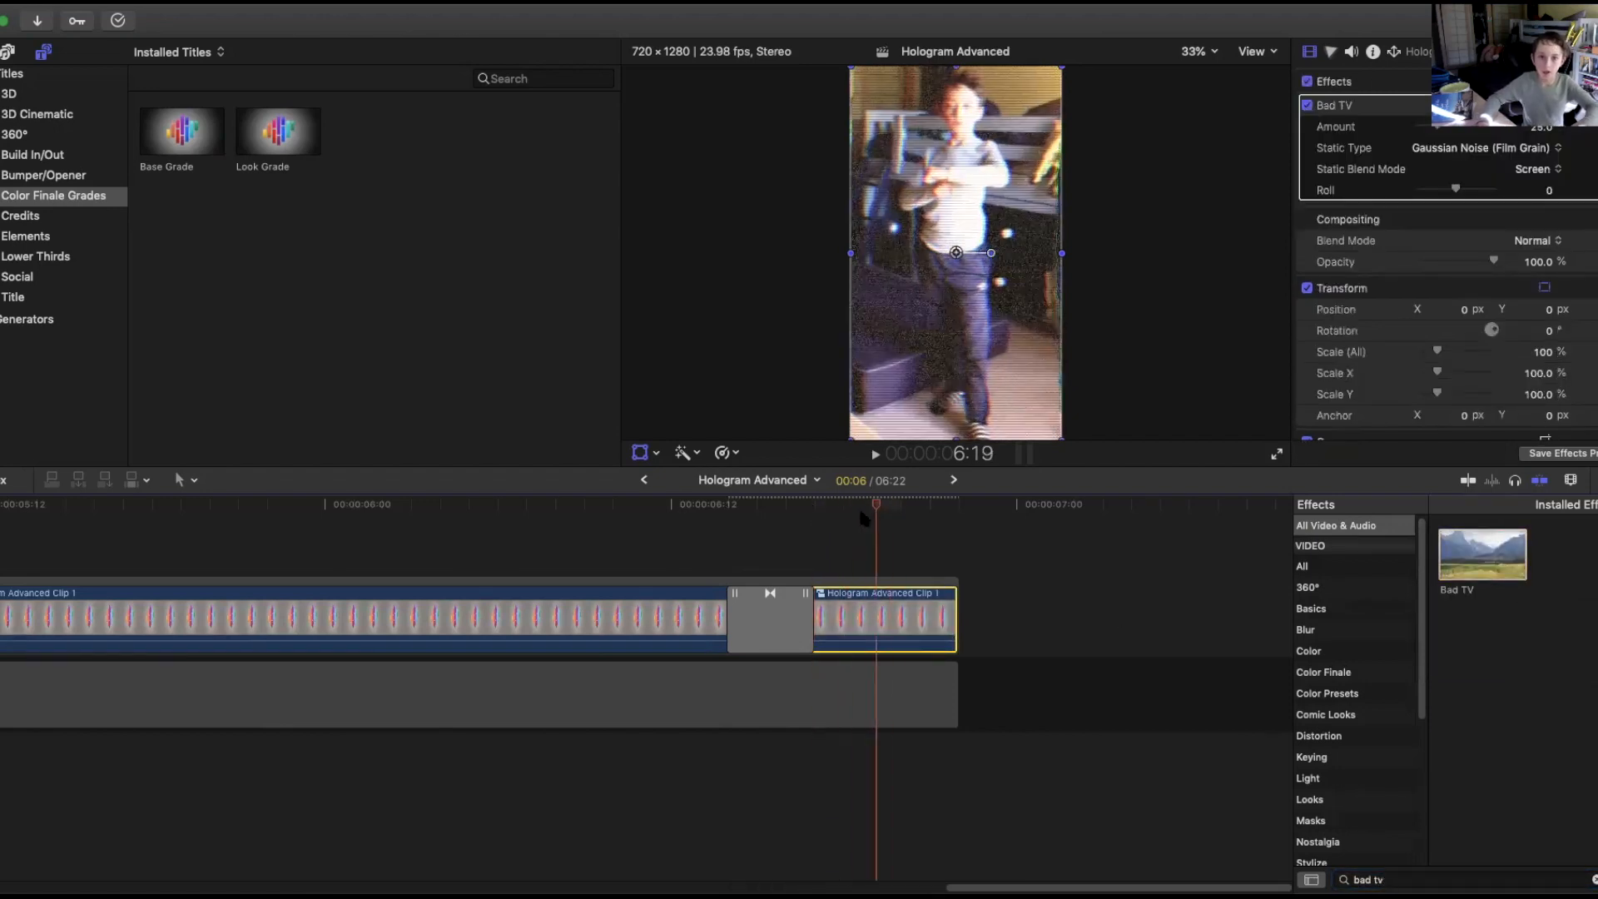
Lower the Bad TV Amount and set its Static Type to TV static.
key("space")
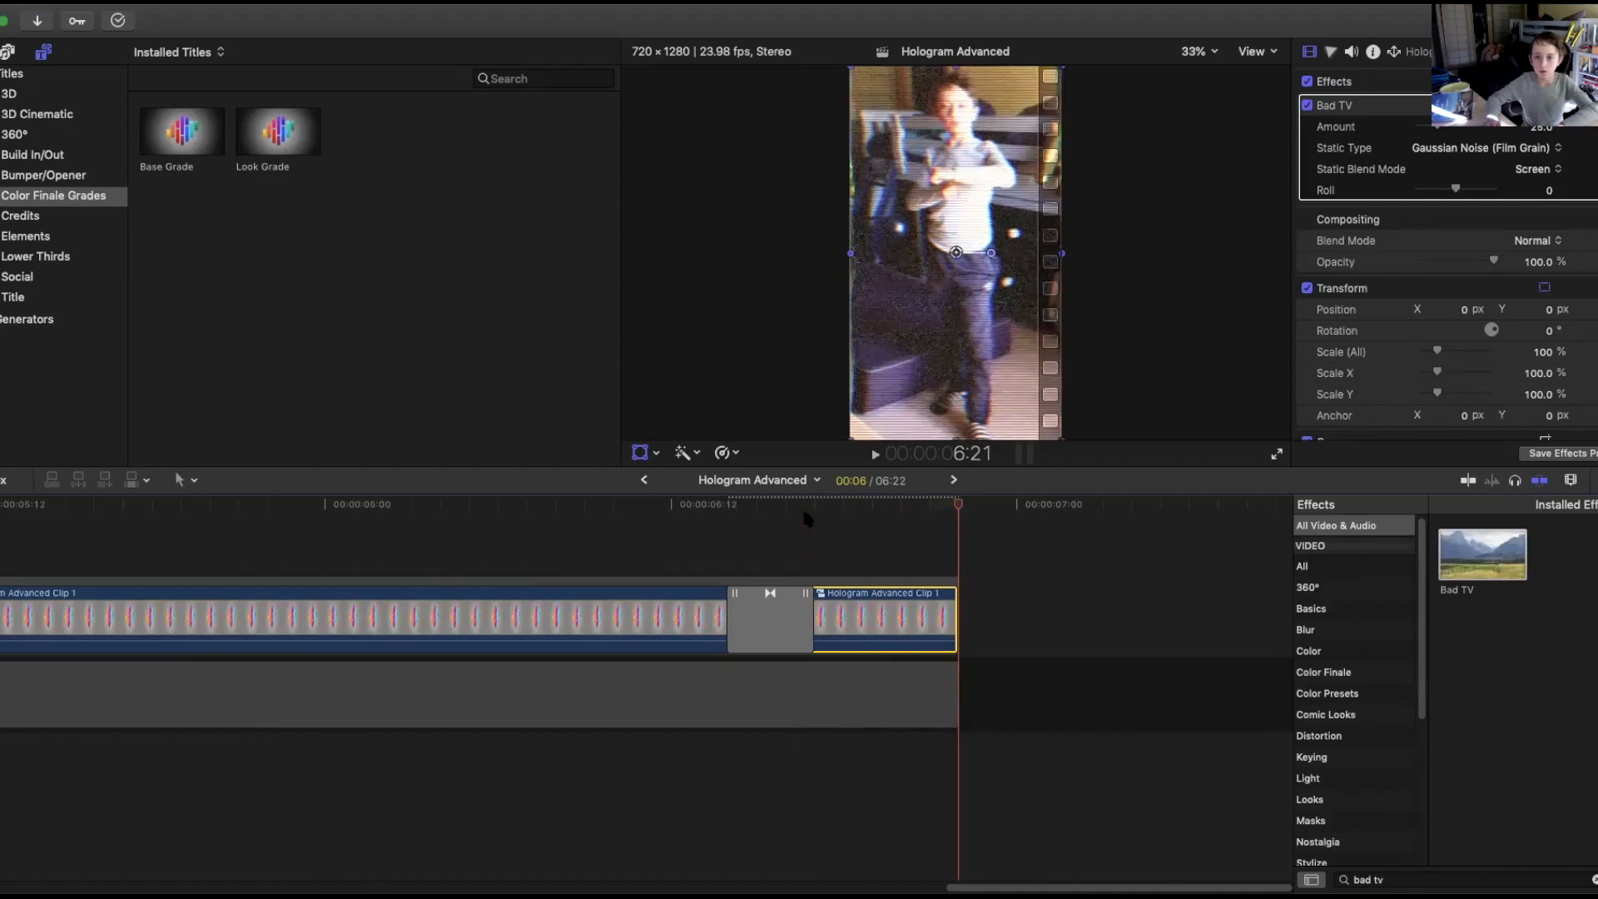
left_click_drag(1438, 128, 1422, 128)
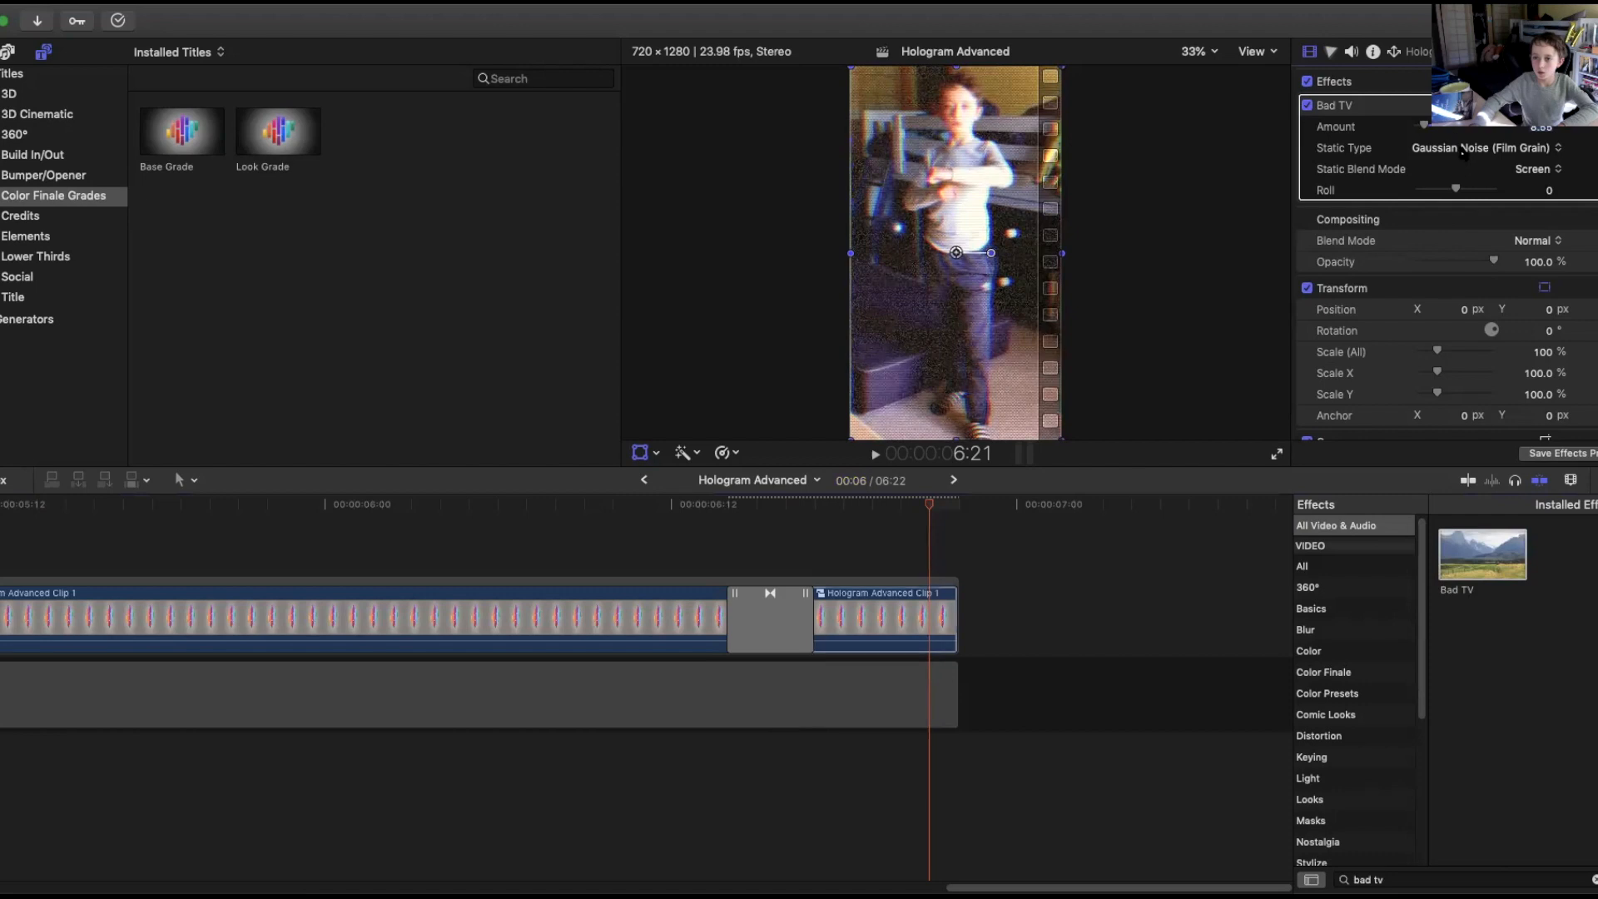
left_click(1457, 148)
left_click(1425, 117)
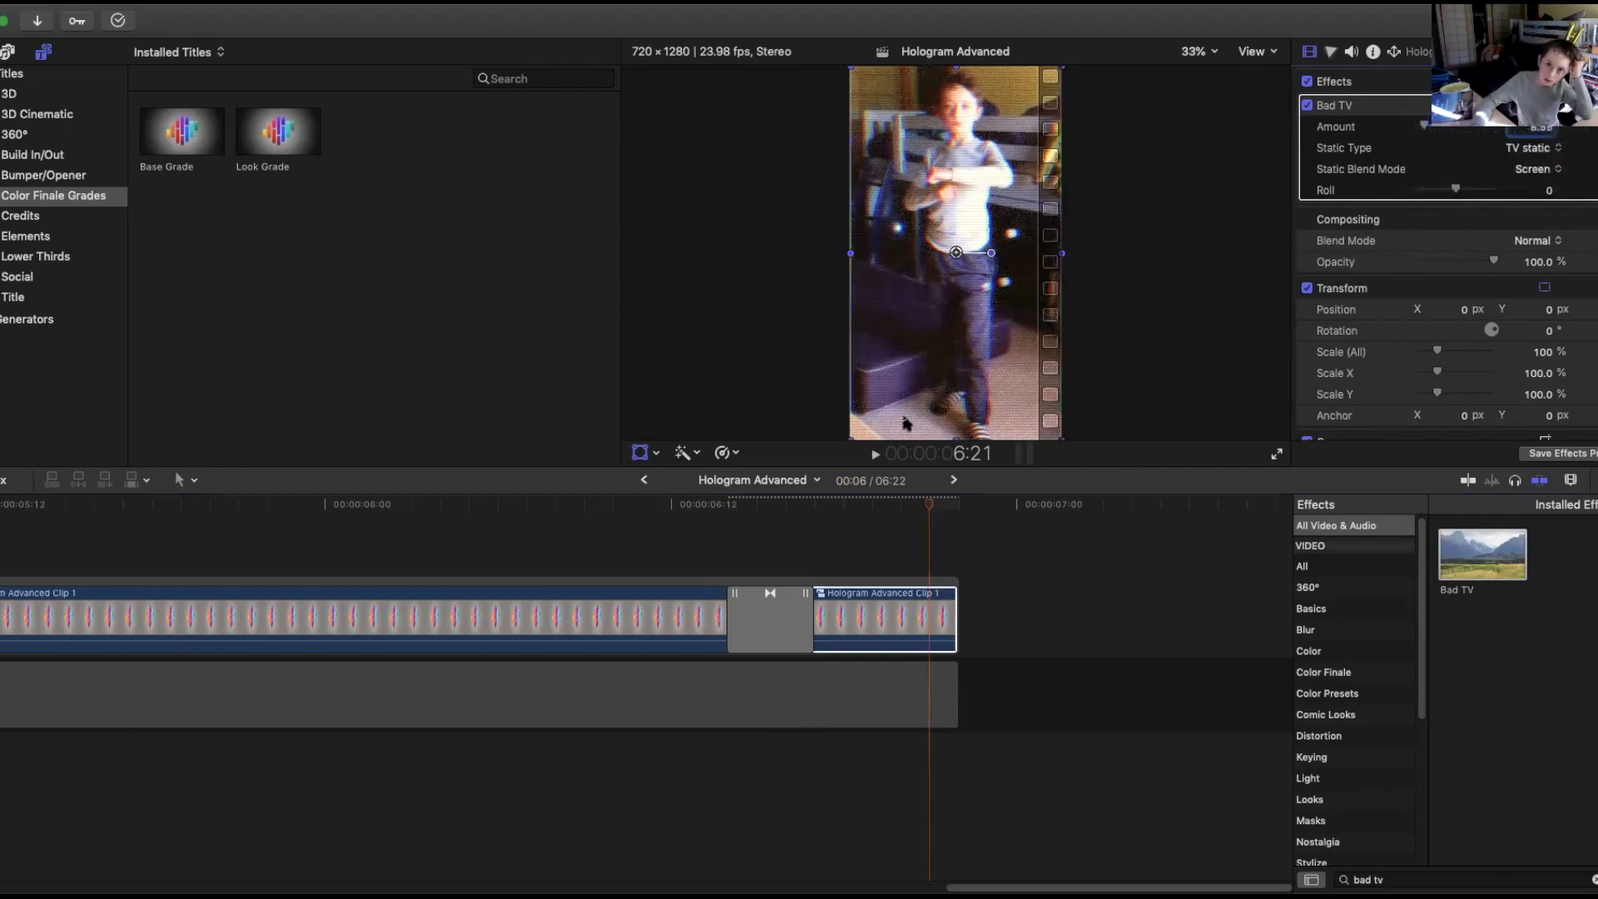
Play and step frame by frame through the glitch section to review the Bad TV effect.
left_click(785, 504)
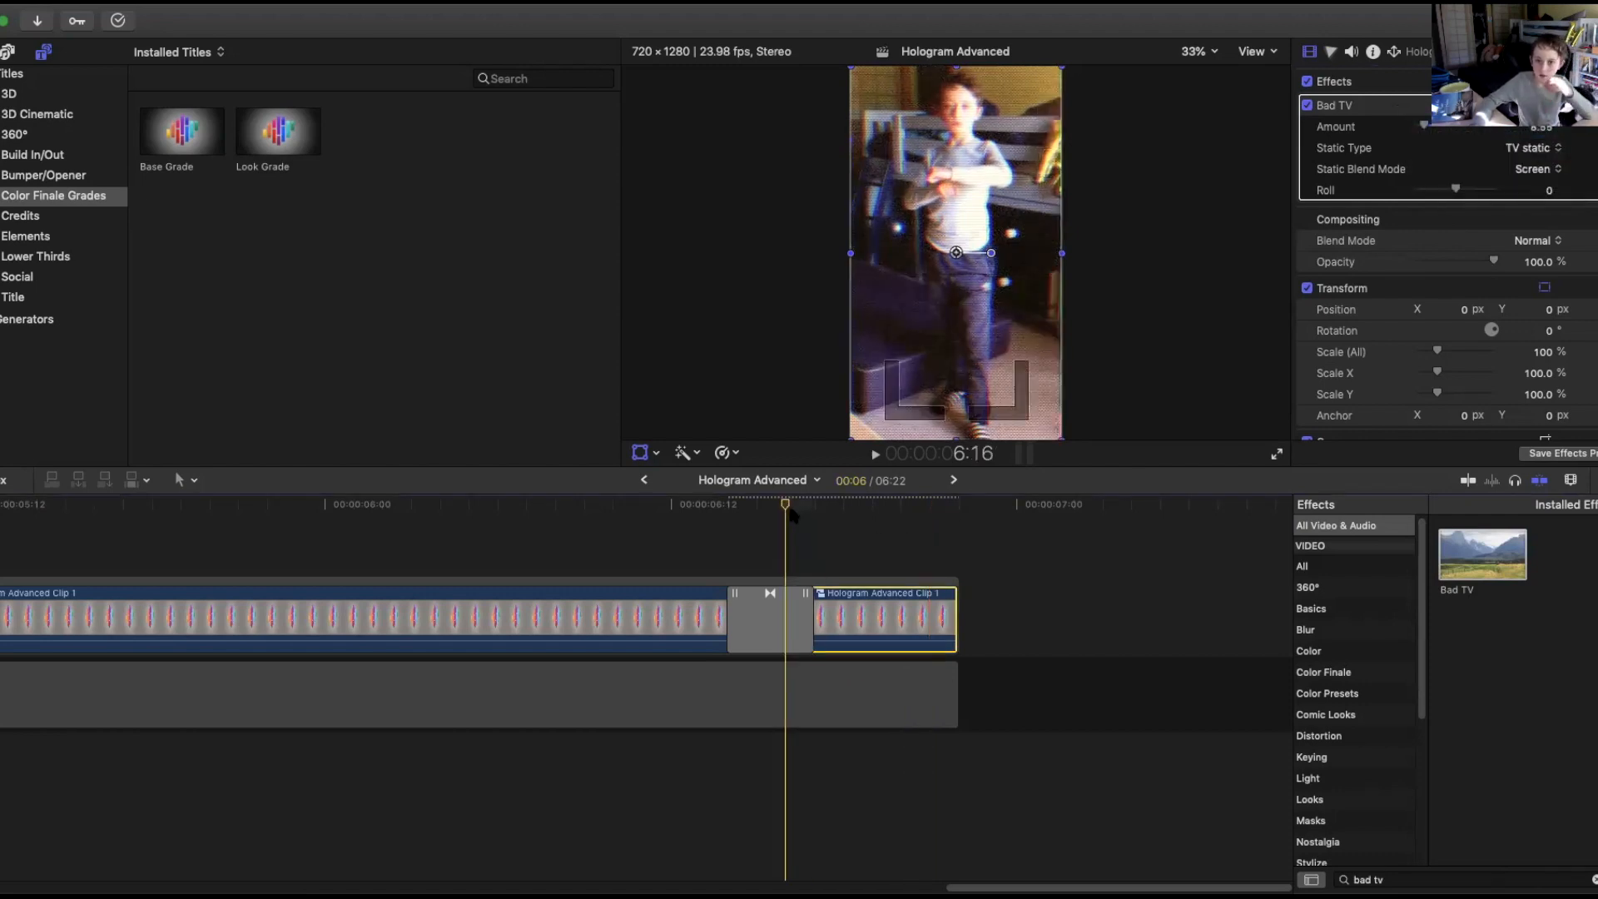
key("space")
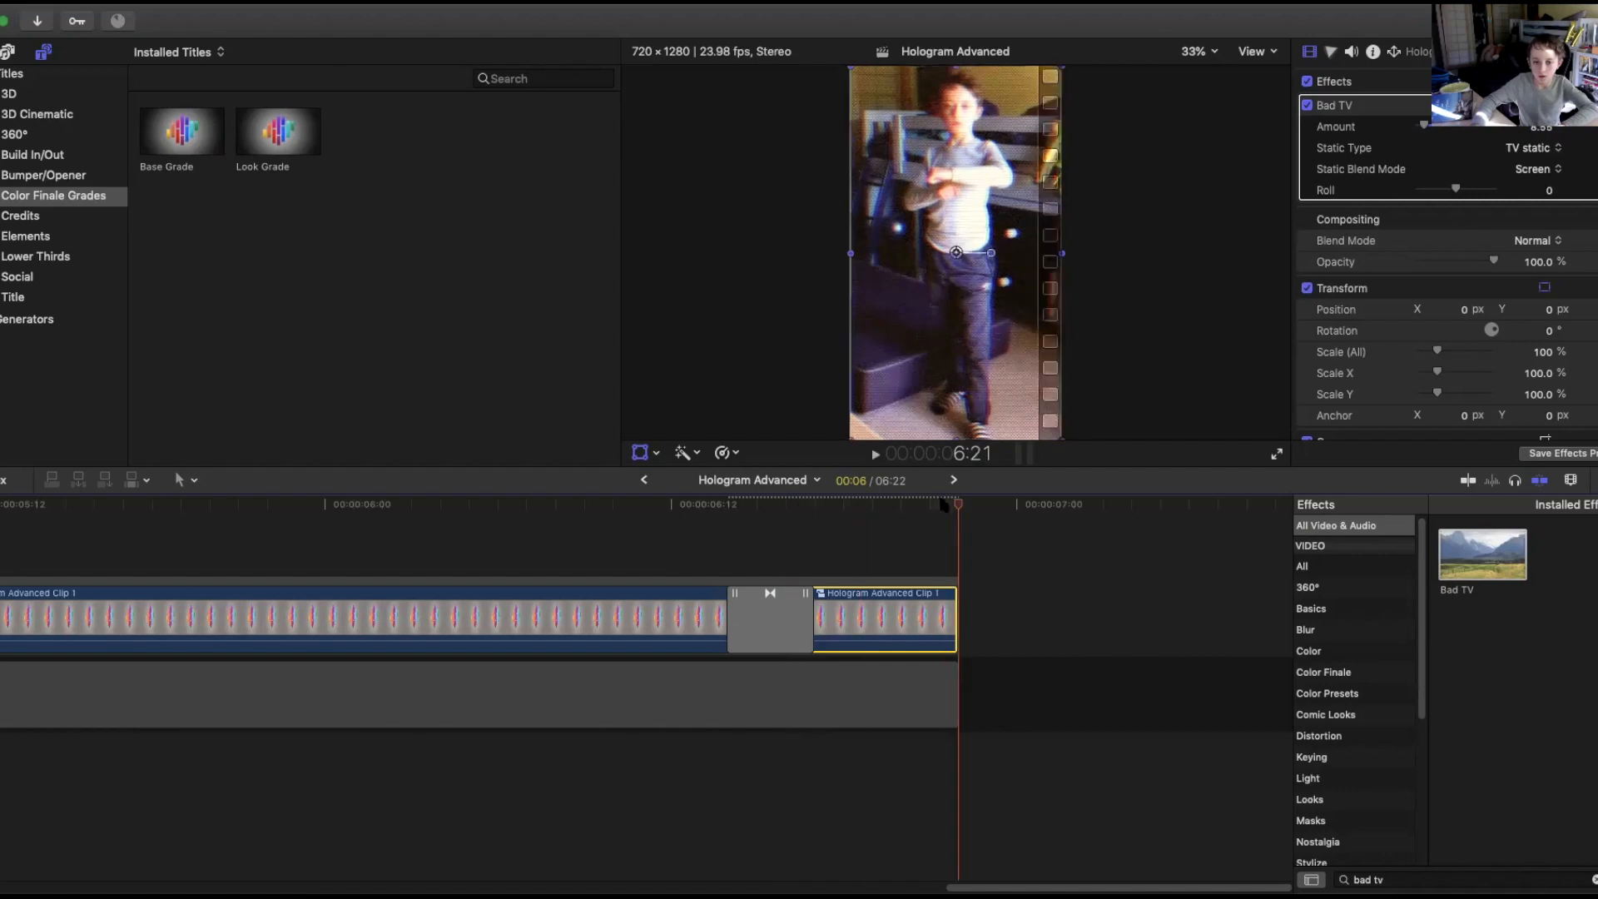
key("space")
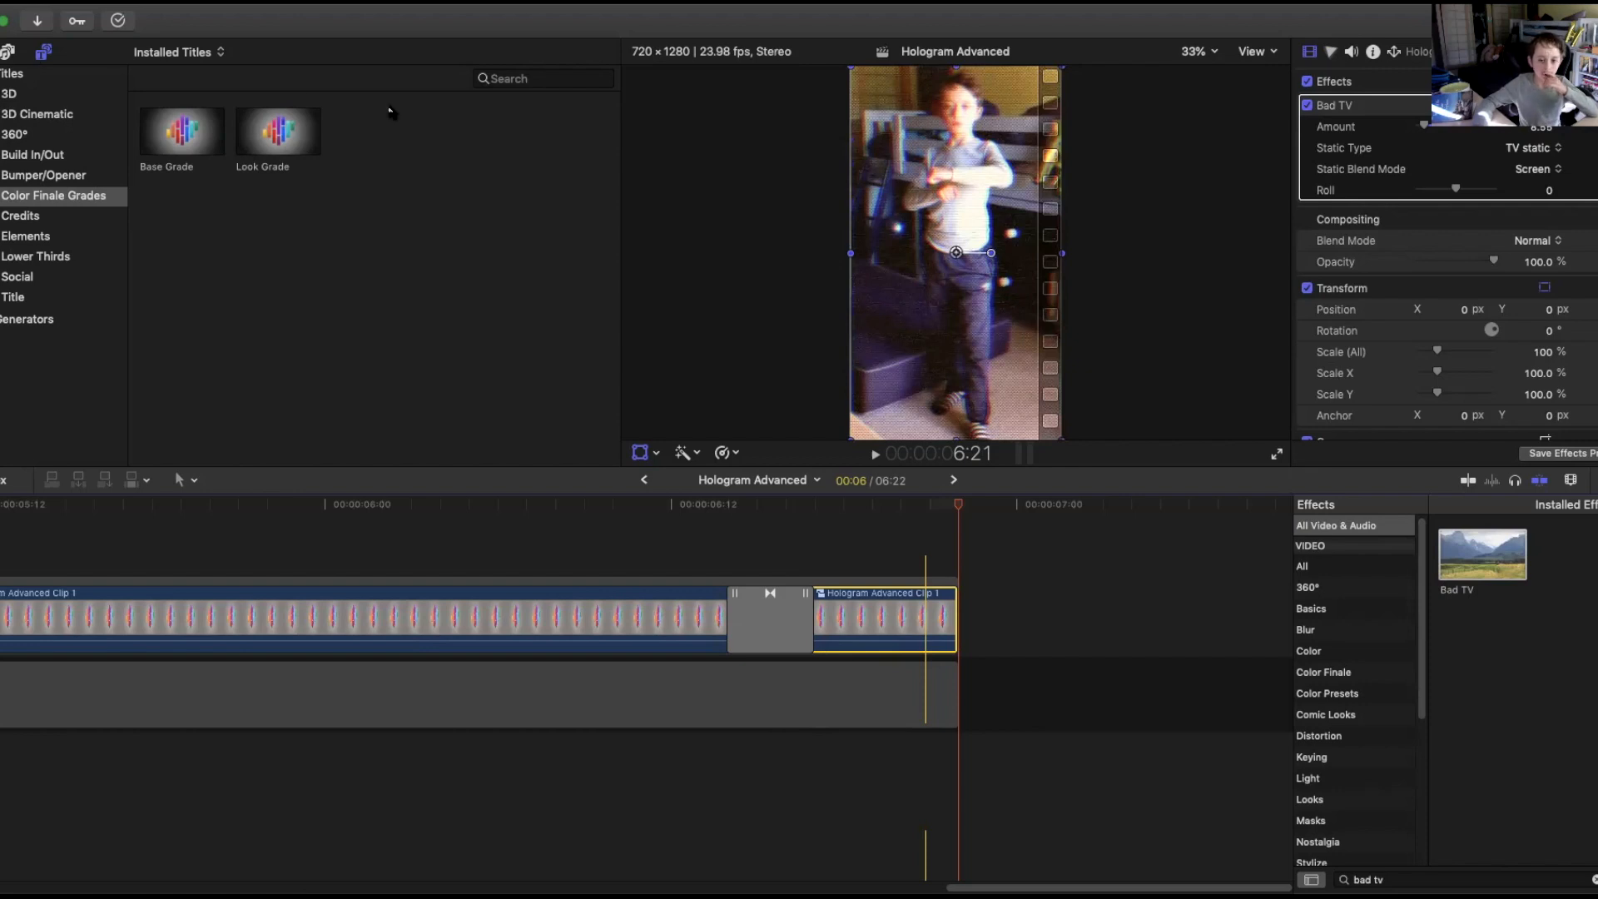
key("Left")
key("Left")
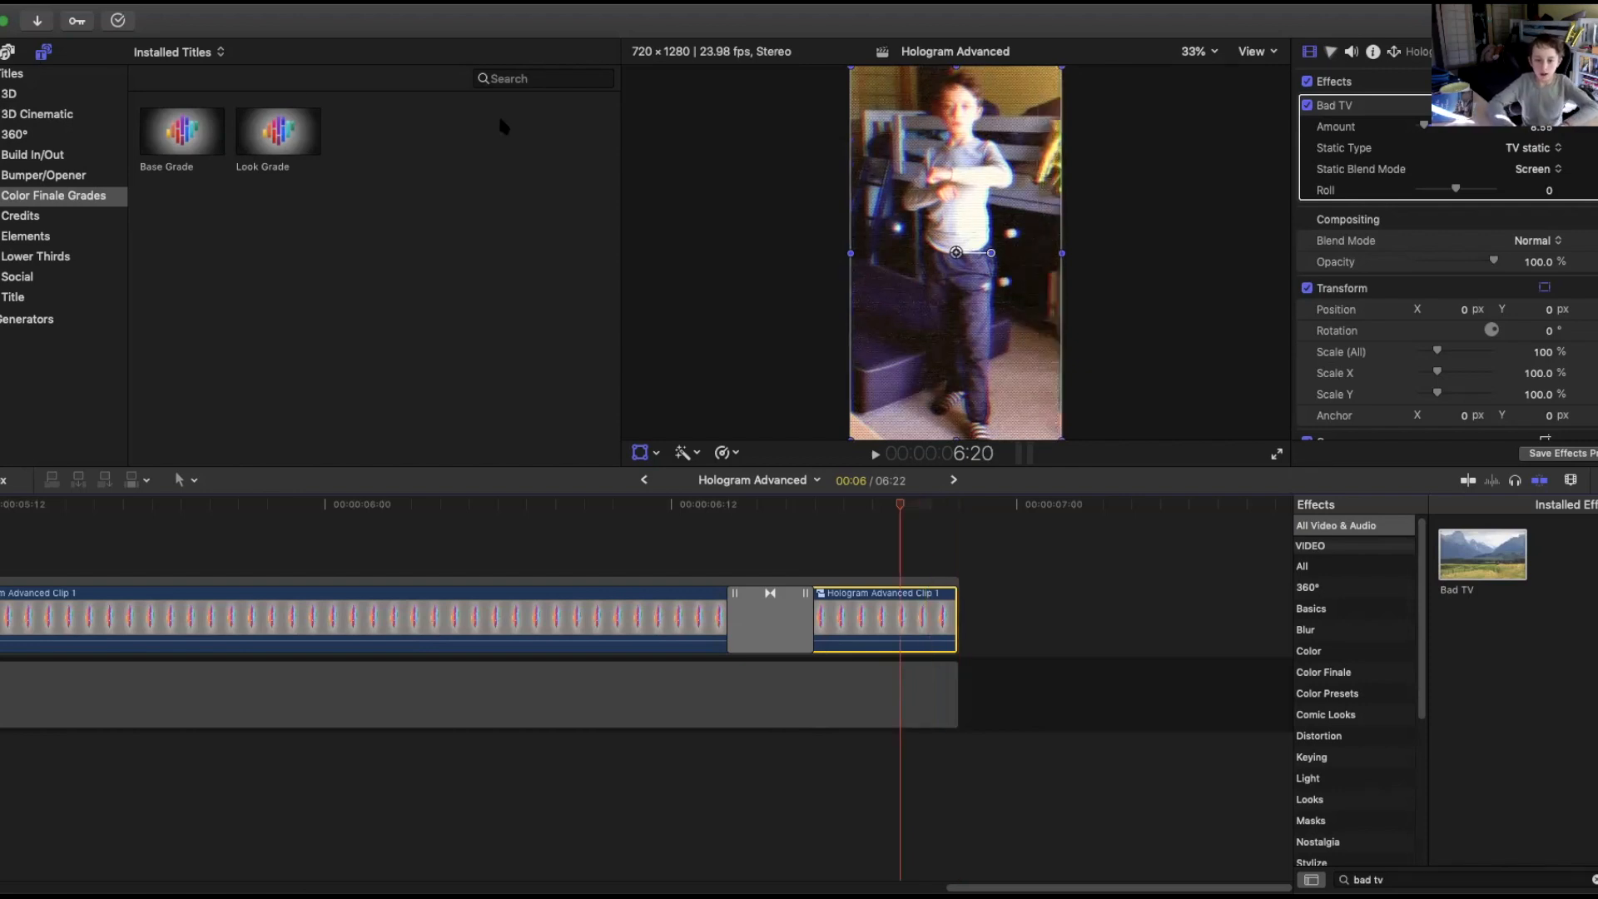
left_click(934, 505)
key("Right")
left_click(640, 454)
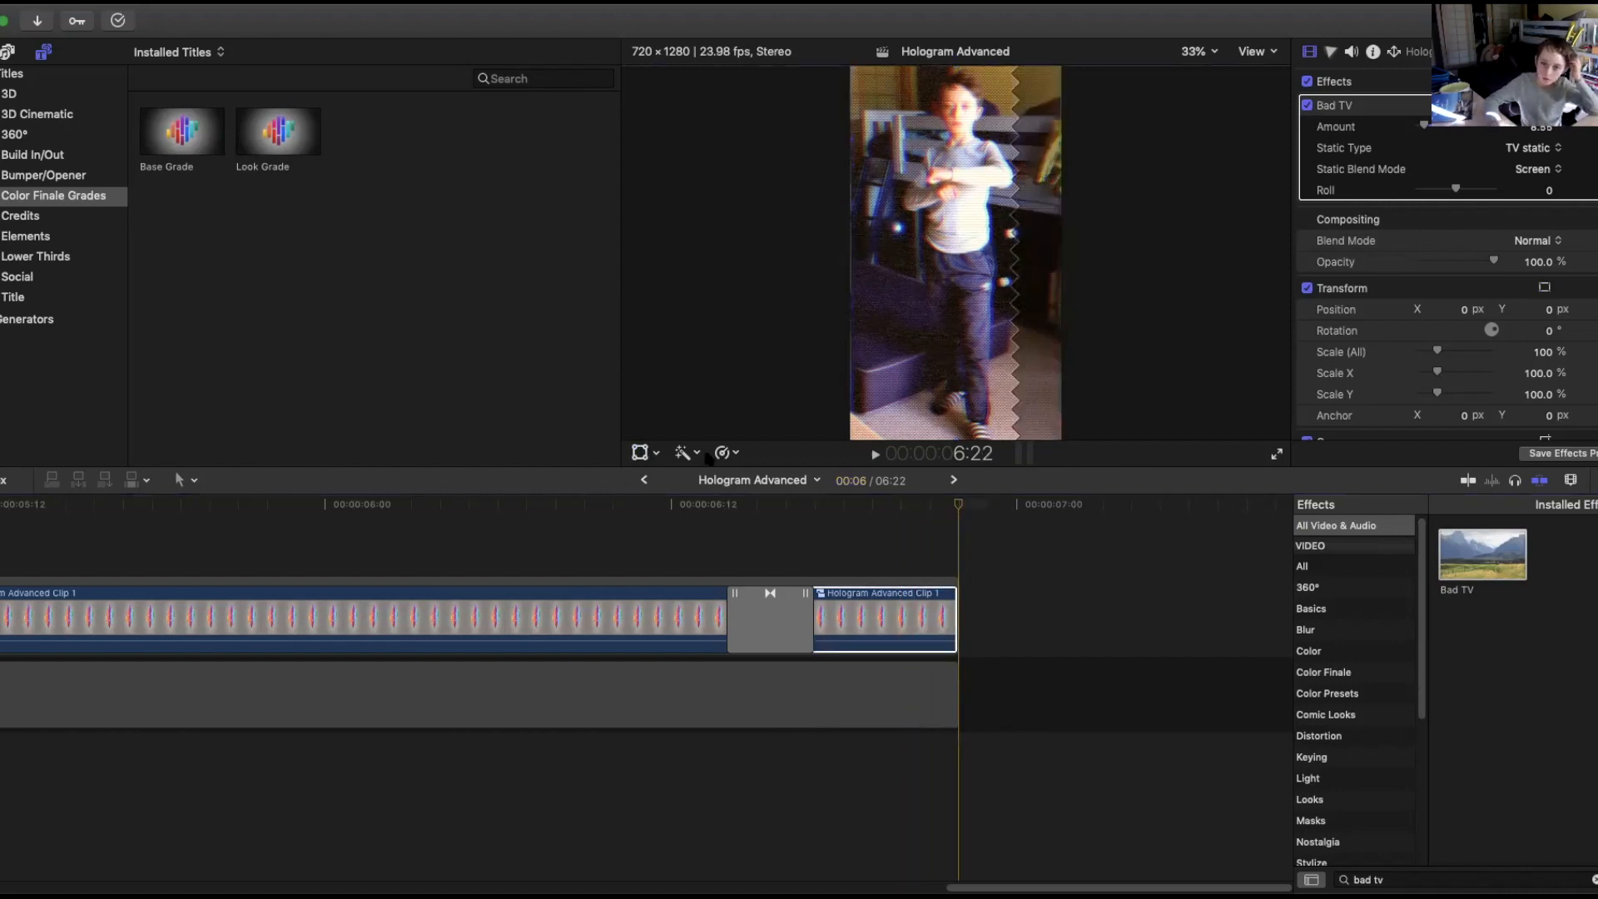
key("Left")
key("Left")
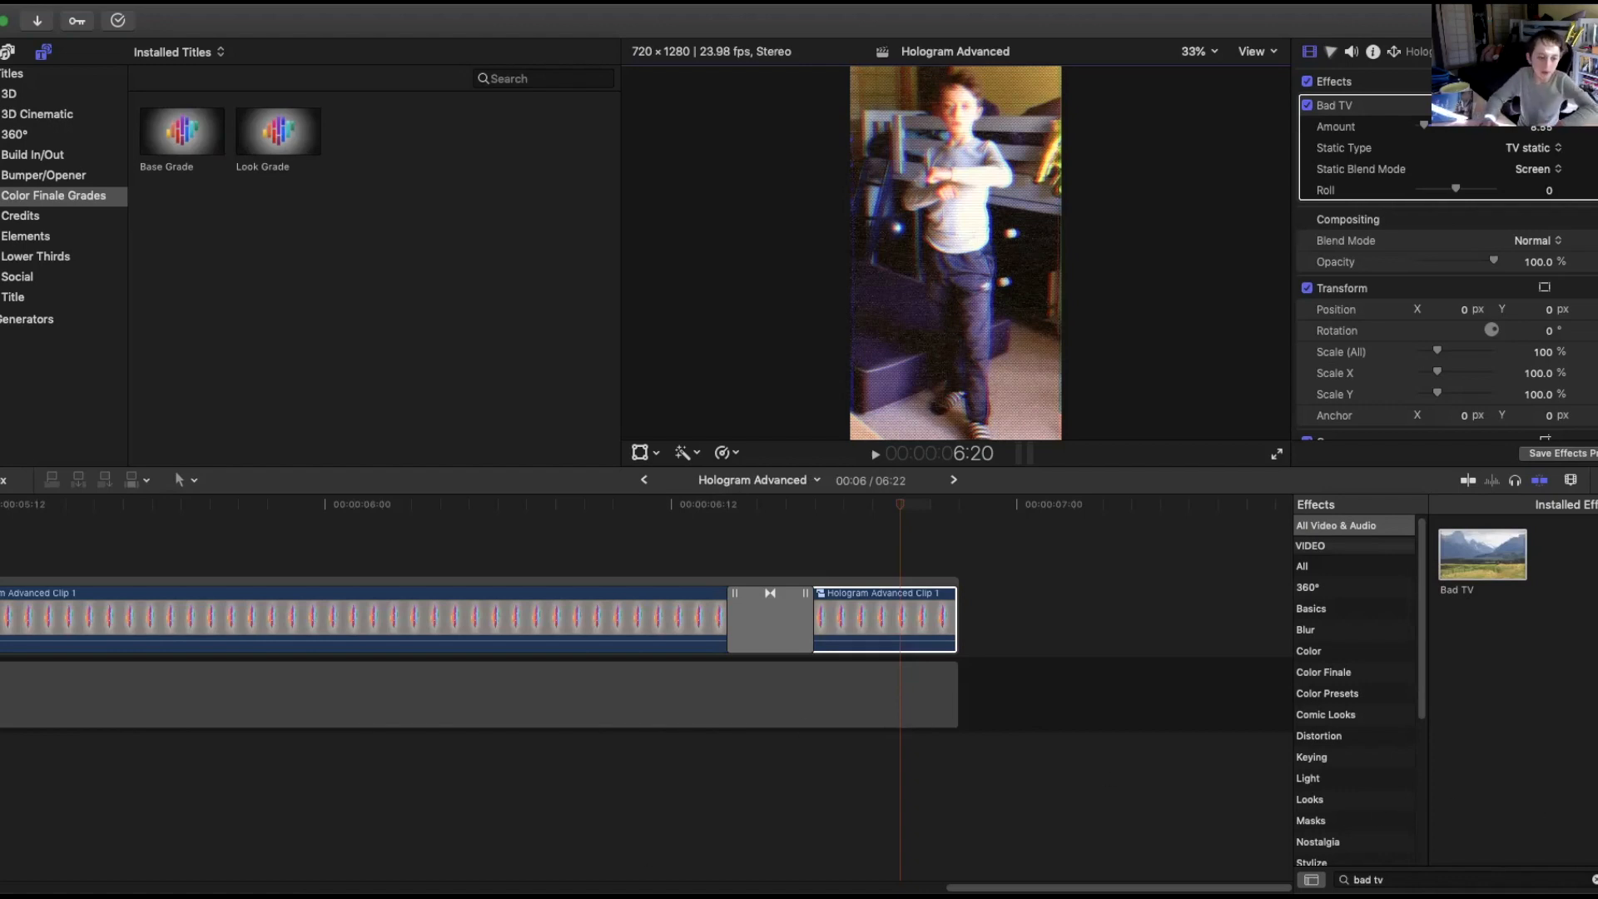
Bring the retro computer stock clip in from another app and place it as a connected clip after the compound clip.
key("super+Tab")
left_click_drag(498, 509, 210, 547)
left_click_drag(432, 567, 1126, 587)
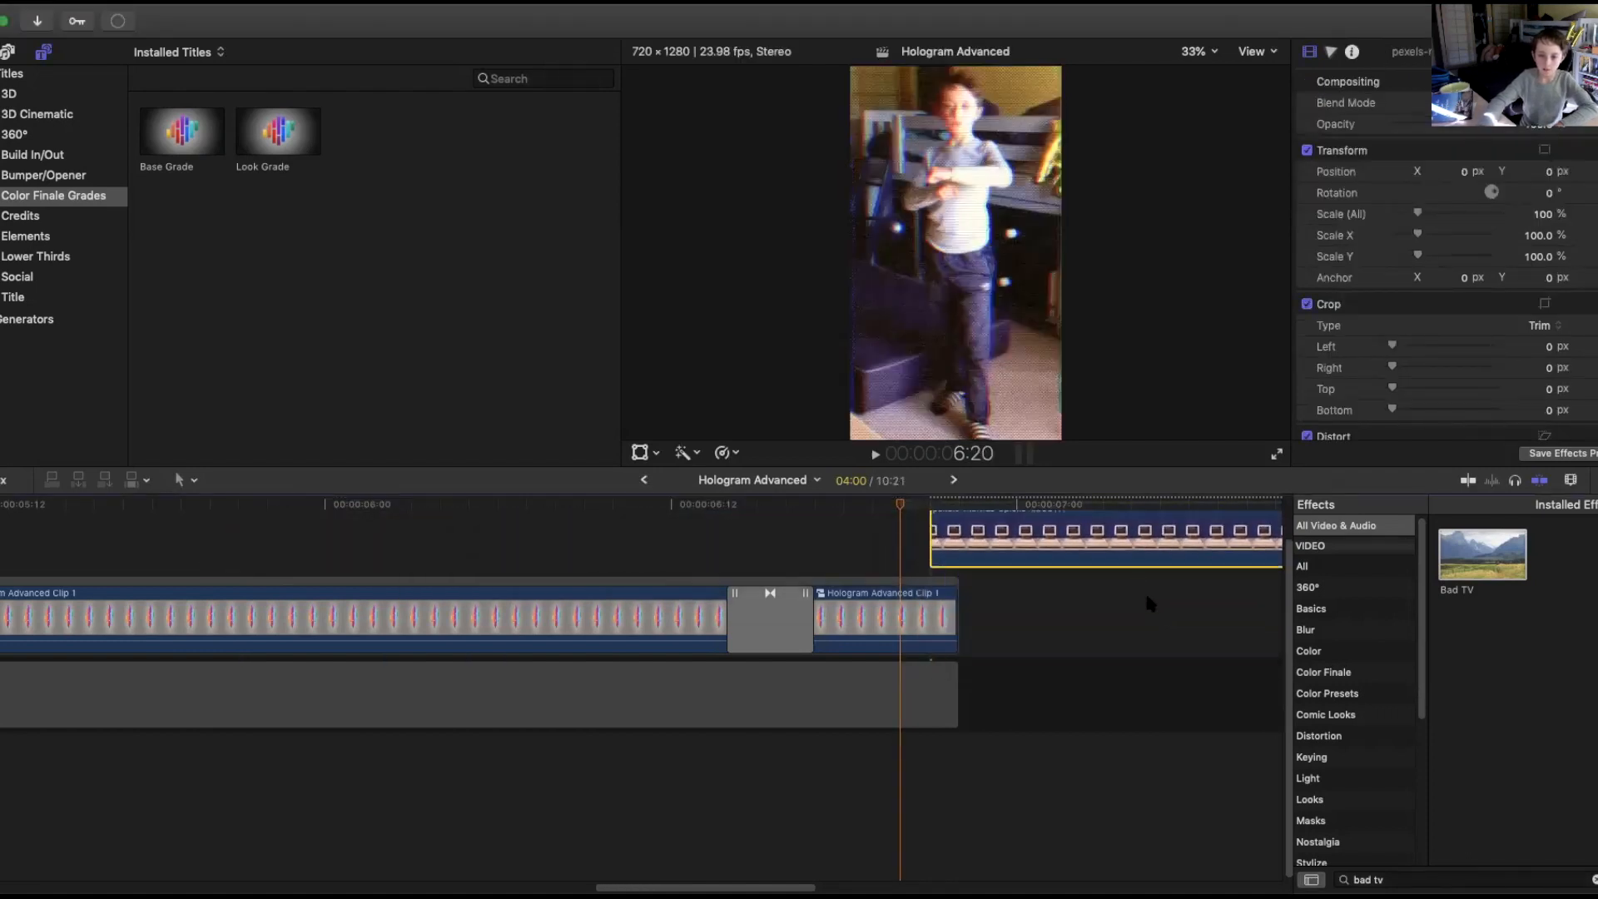
left_click_drag(1009, 542, 1022, 622)
left_click_drag(725, 885, 847, 885)
left_click_drag(329, 531, 605, 563)
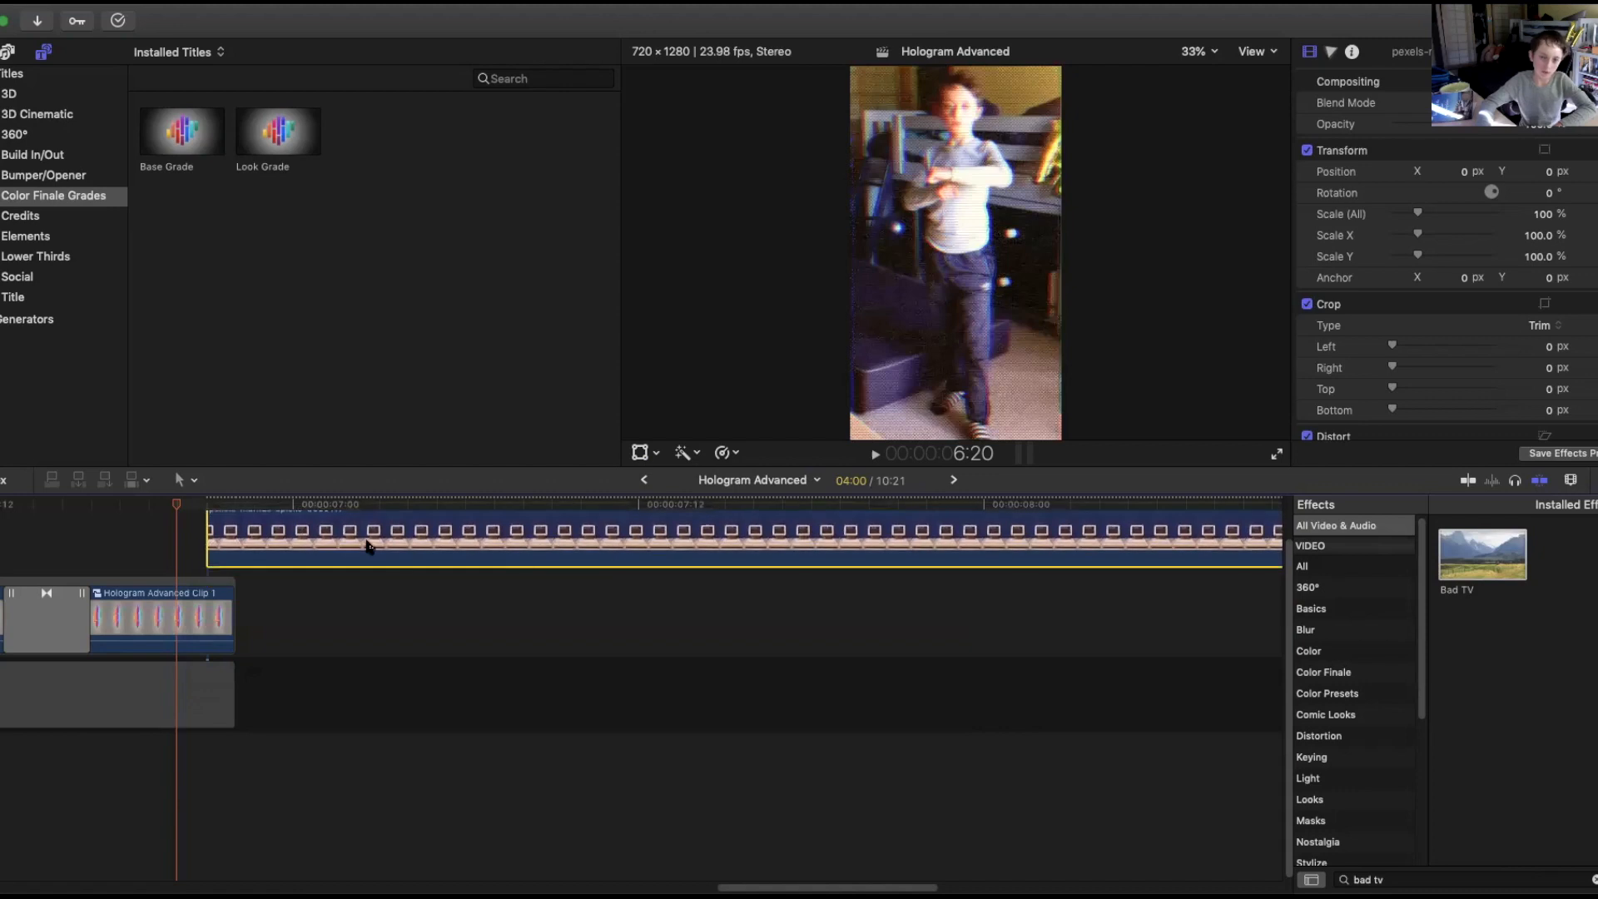
Blade off the compound clip's final frames, lift that piece above, and move the computer clip into the main storyline after it.
left_click(212, 610)
key("super+b")
left_click(229, 608)
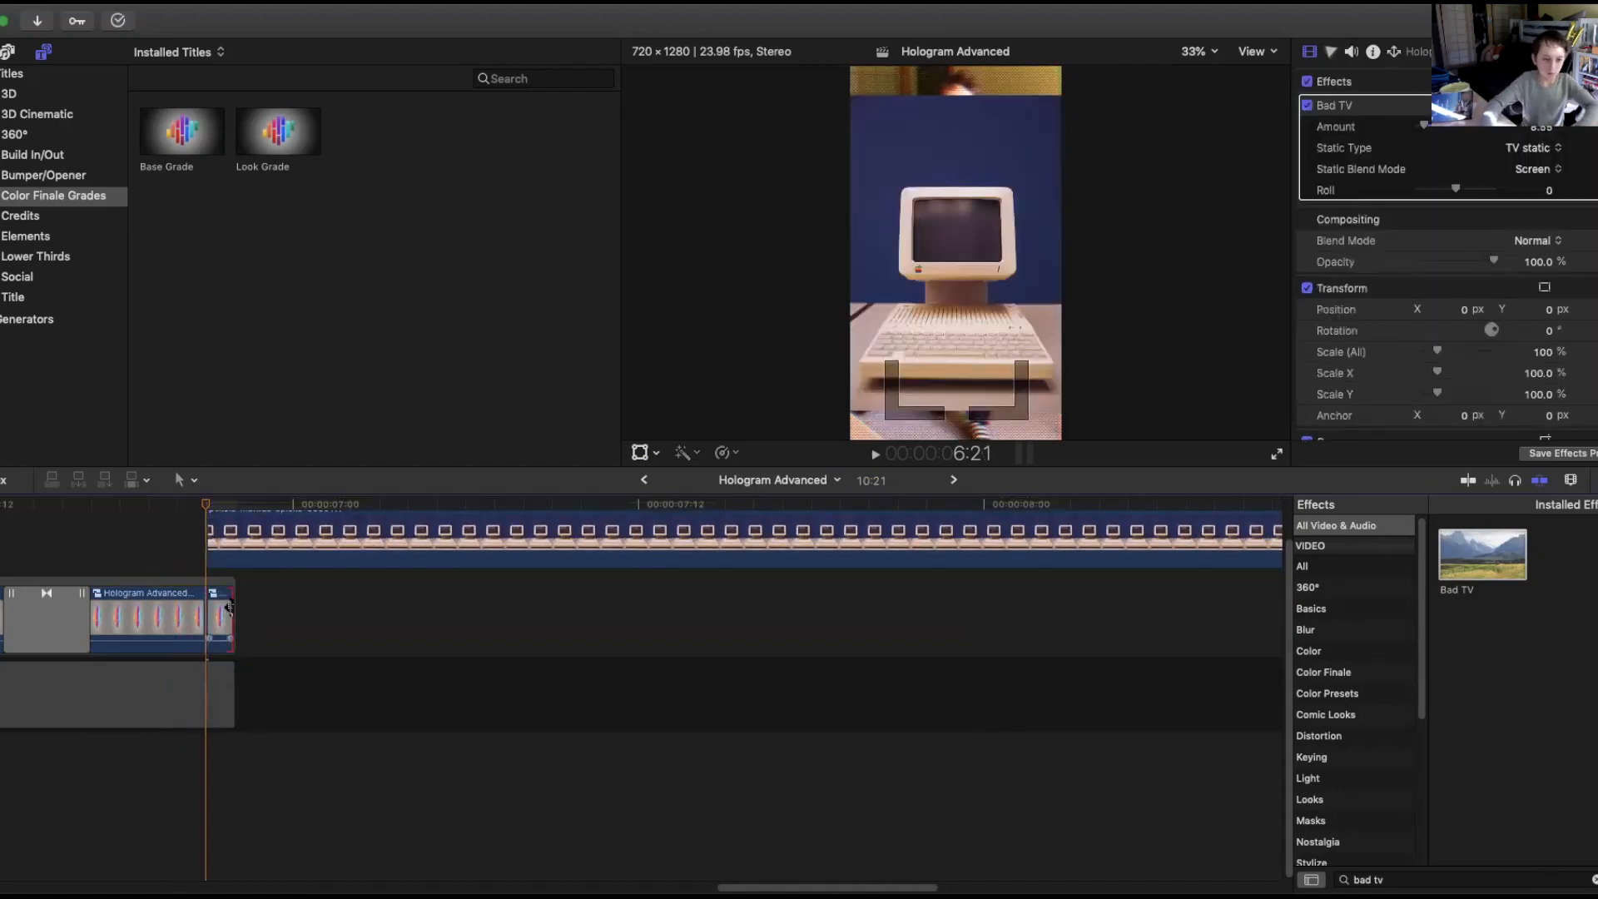
left_click(221, 607)
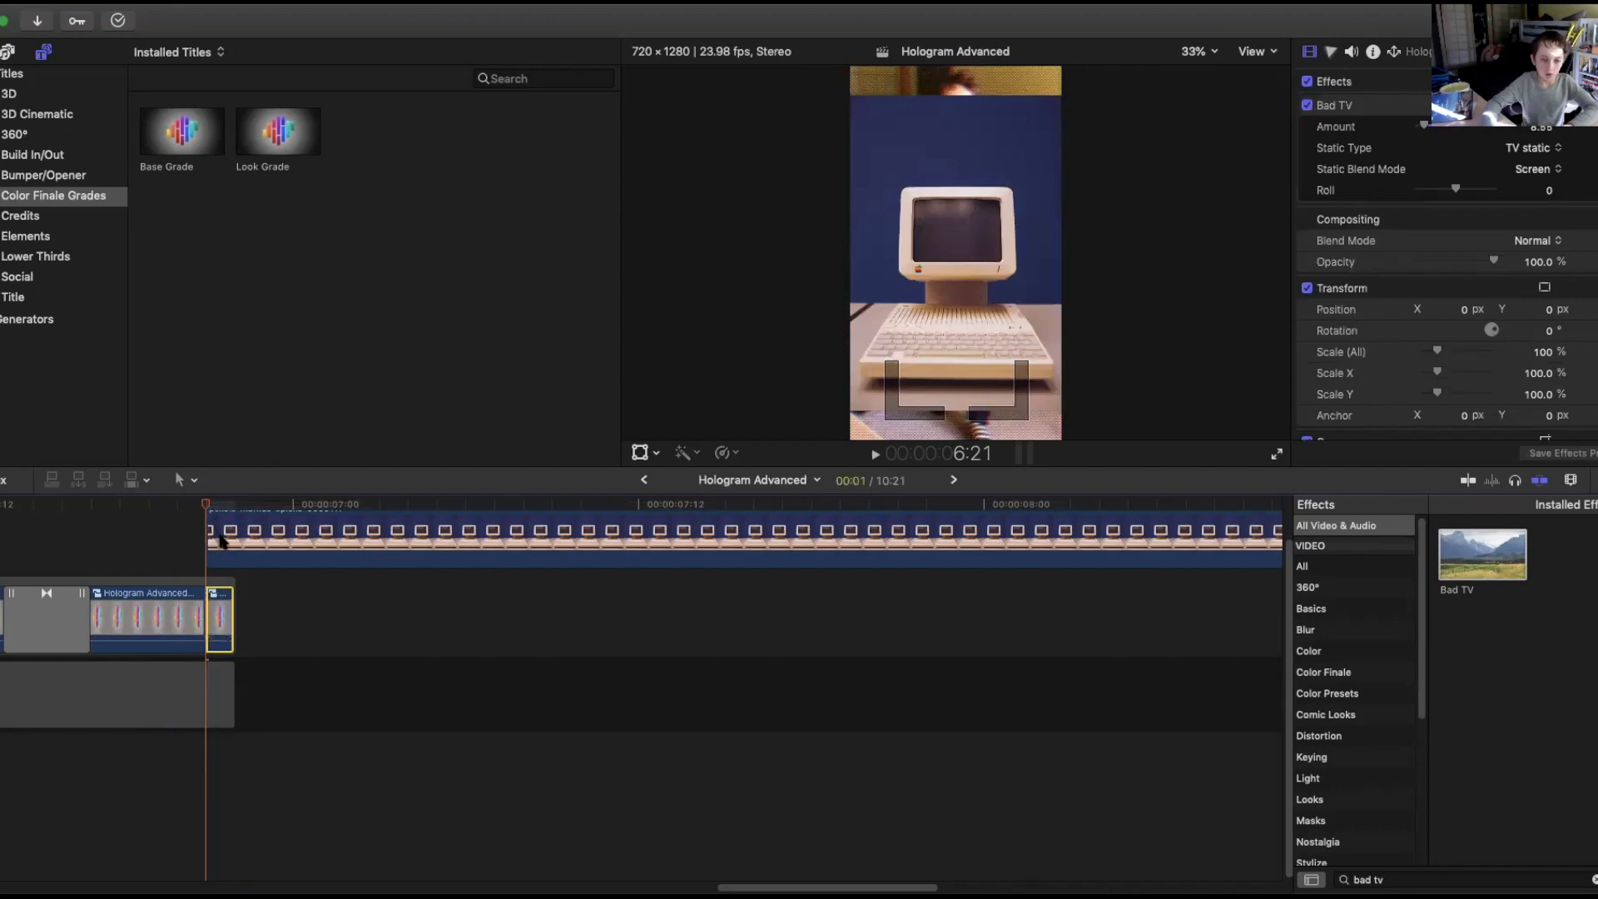
left_click_drag(218, 574, 759, 534)
left_click_drag(861, 545, 354, 531)
left_click(218, 541)
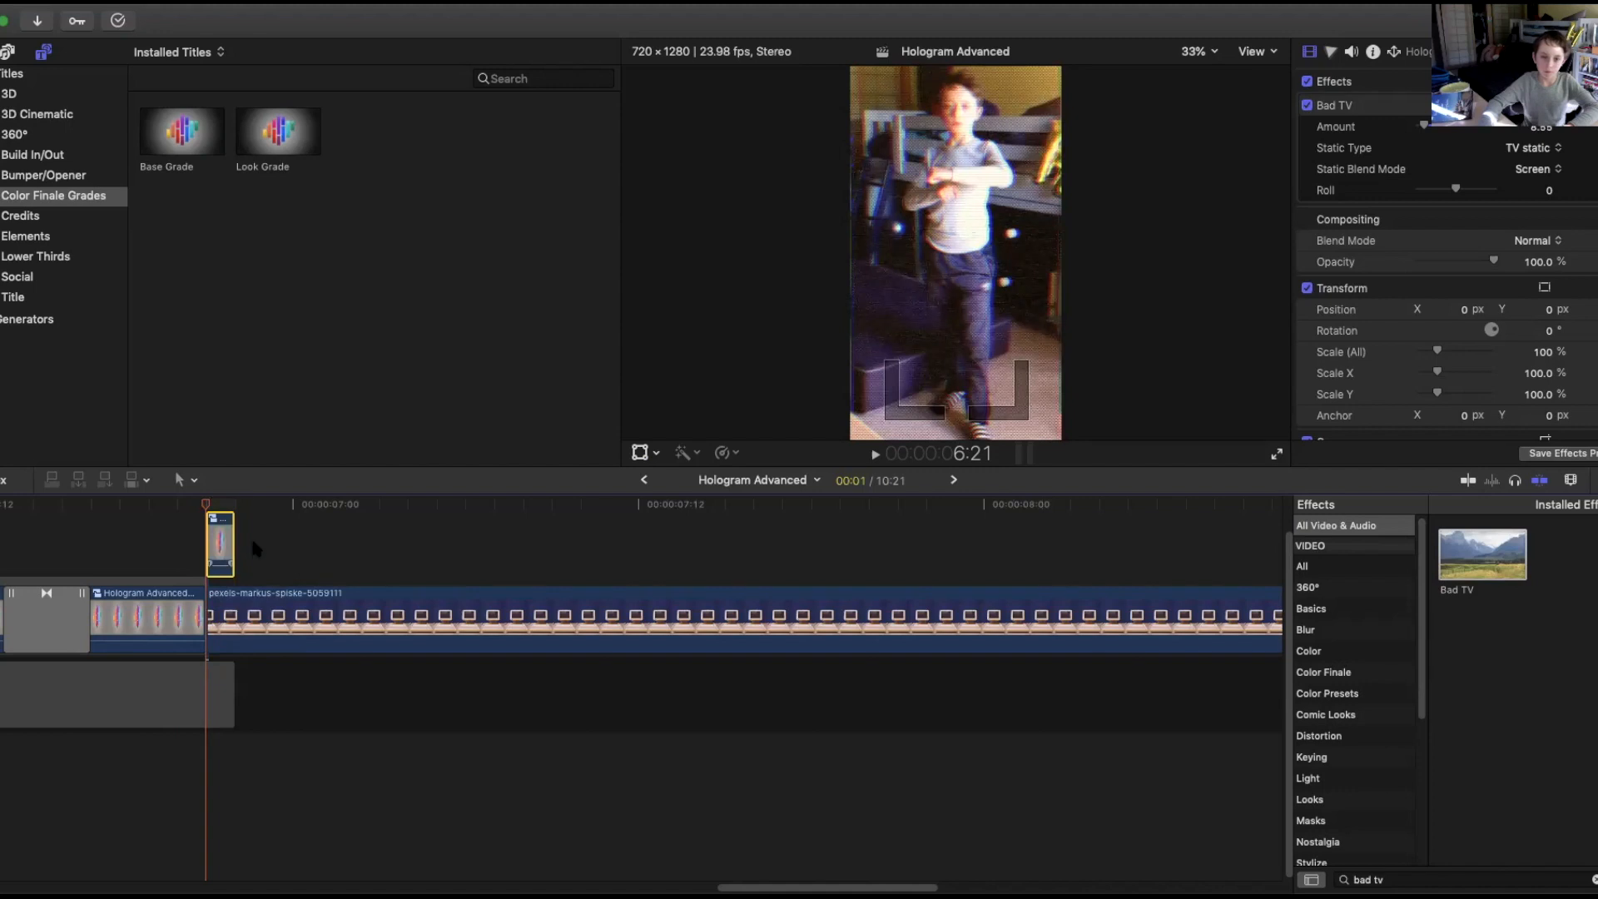
key("super+Tab")
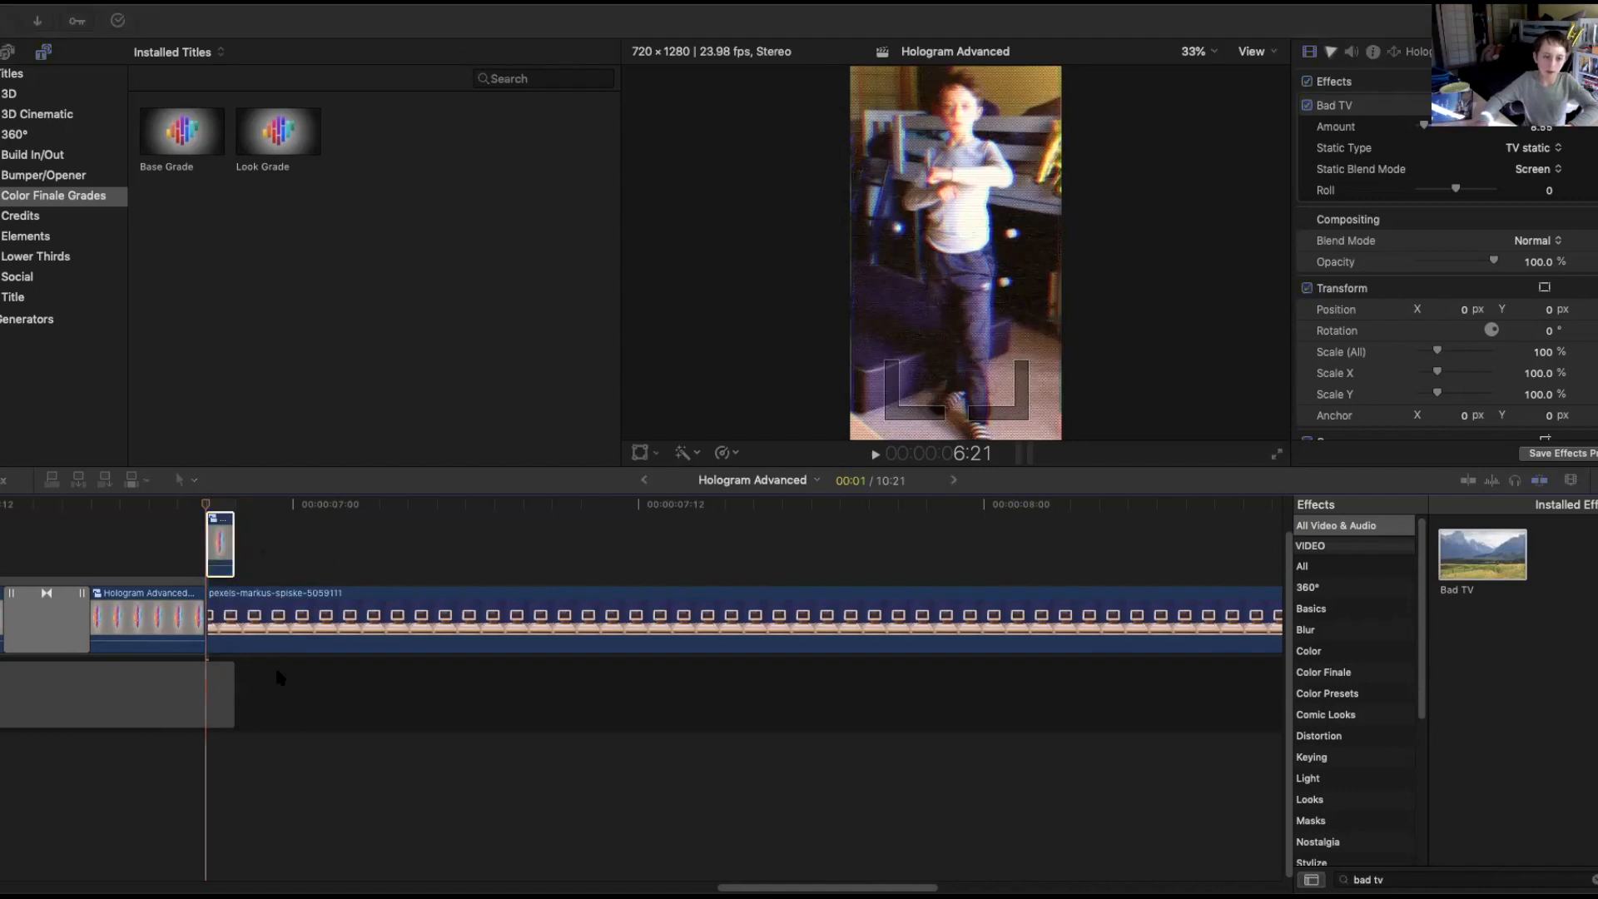
left_click_drag(285, 573, 260, 555)
left_click_drag(255, 712, 280, 600)
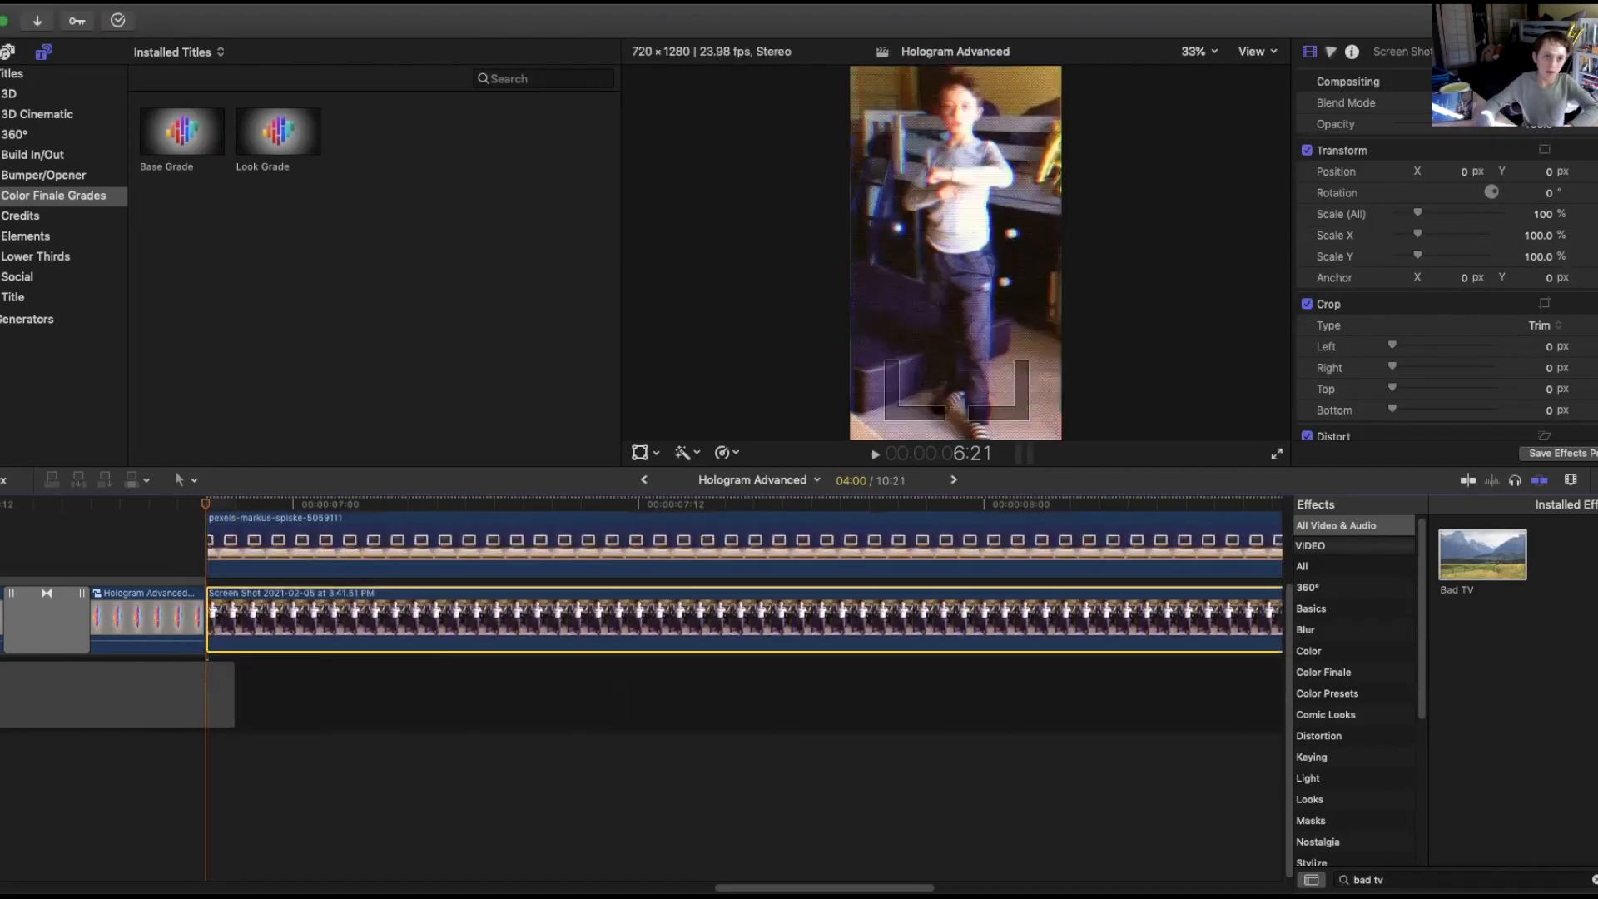
left_click(137, 1)
left_click(150, 15)
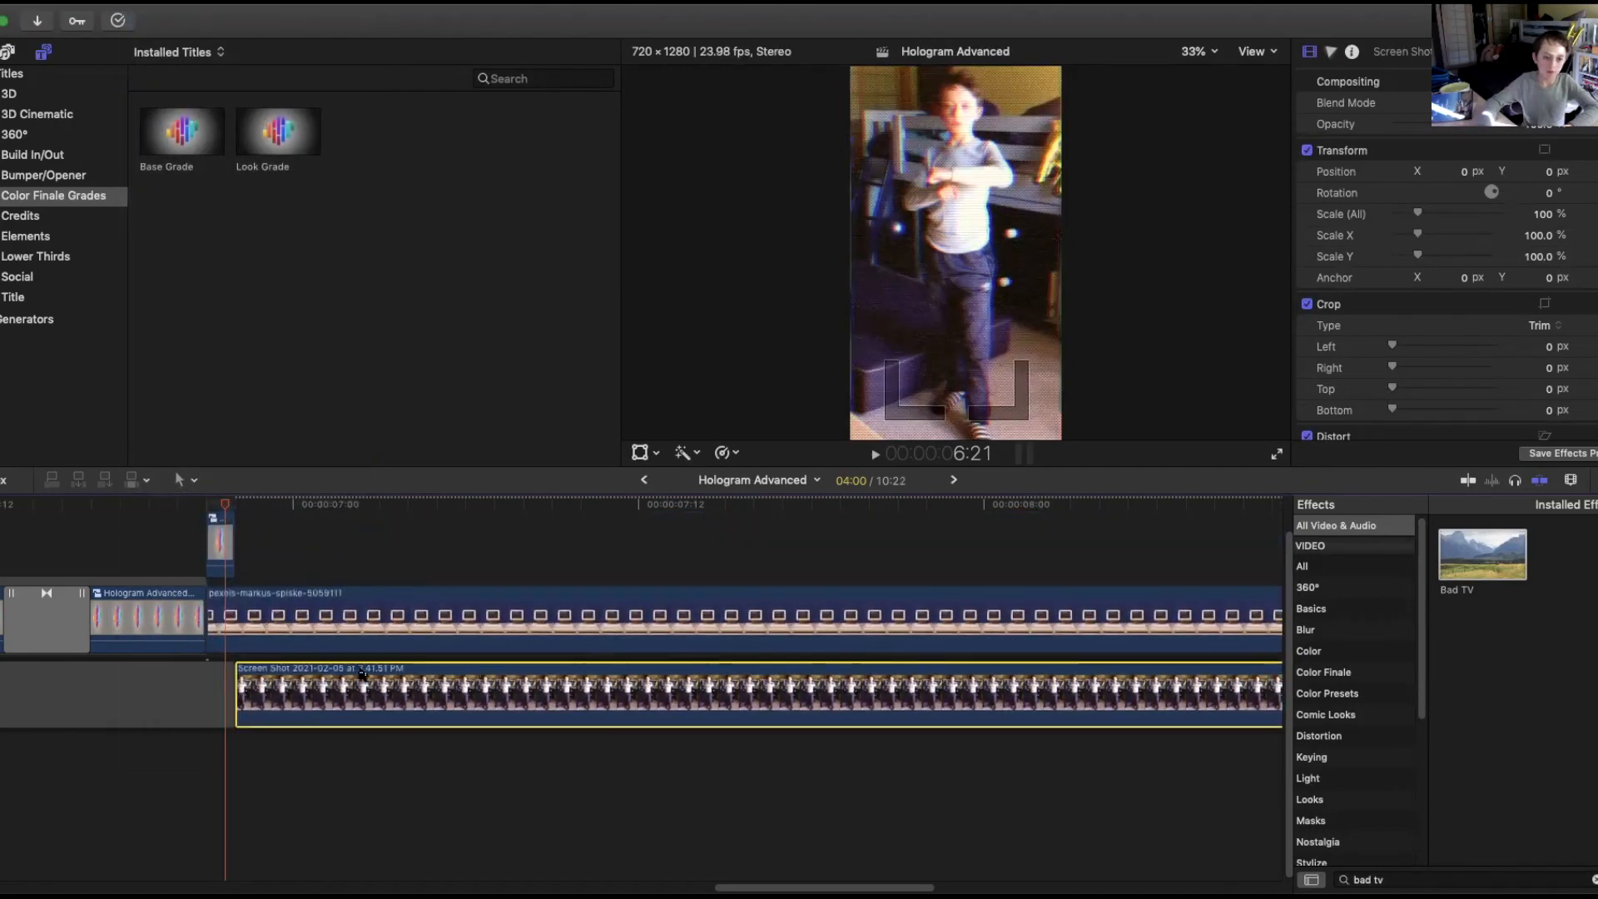
Place the screen recording clip as a connected clip above the computer clip and step through frames to check it.
left_click_drag(375, 698, 335, 590)
key("Right")
key("Right")
key("Left")
key("Left")
key("Left")
key("Right")
key("Right")
key("Right")
key("Left")
key("Left")
key("Right")
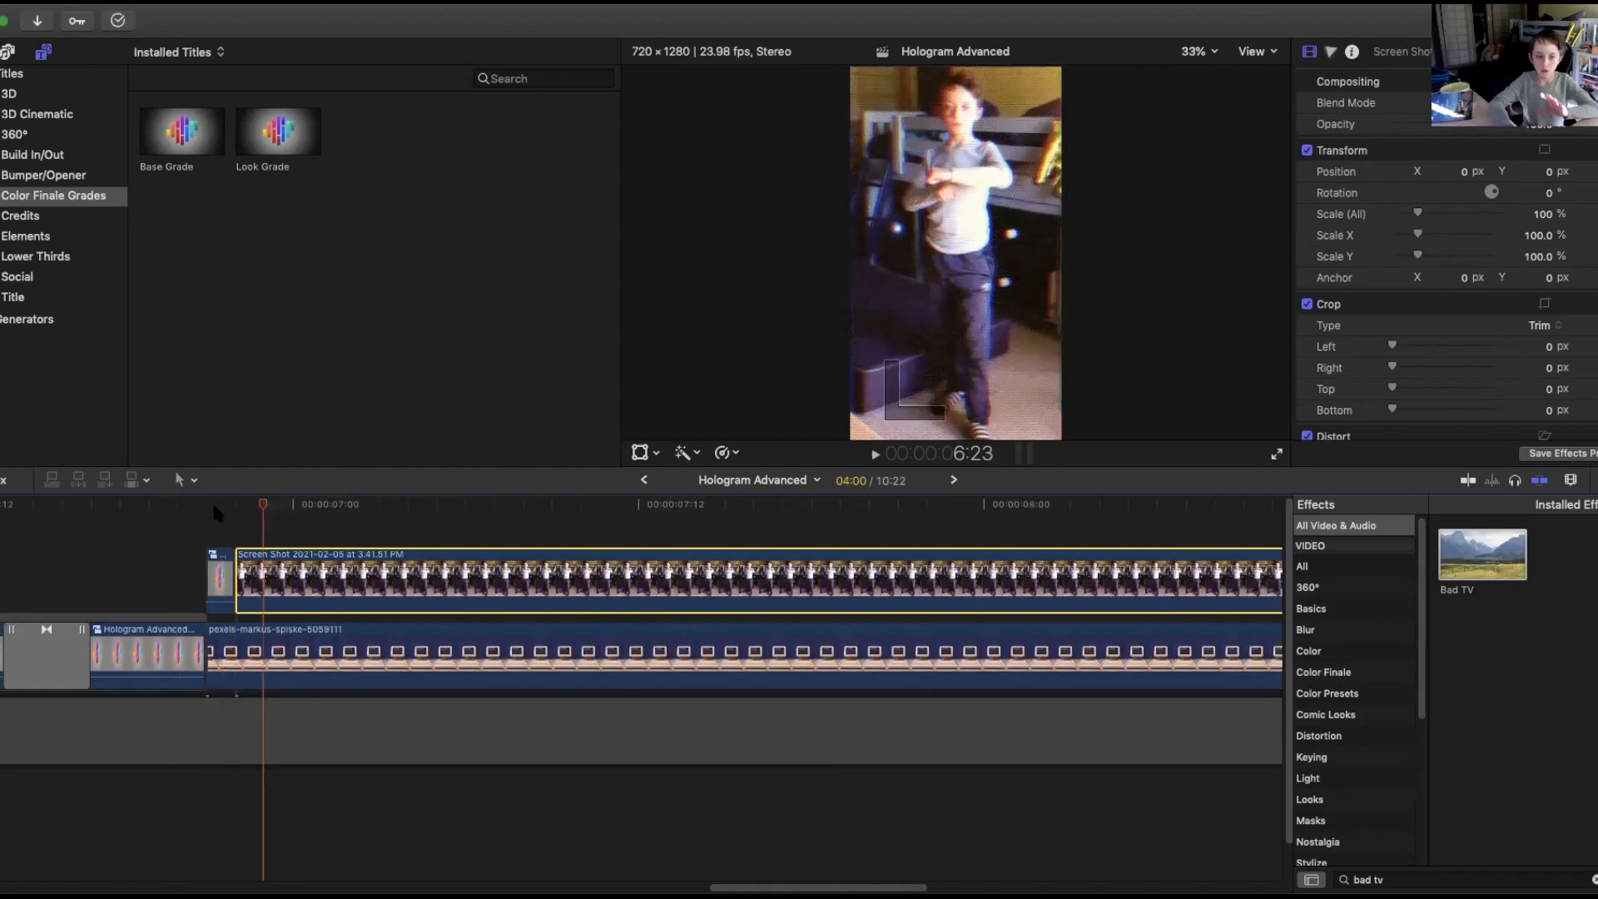
key("Right")
key("Right")
key("Right")
key("Right")
key("Right")
key("Right")
key("Right")
key("Right")
key("Right")
key("Right")
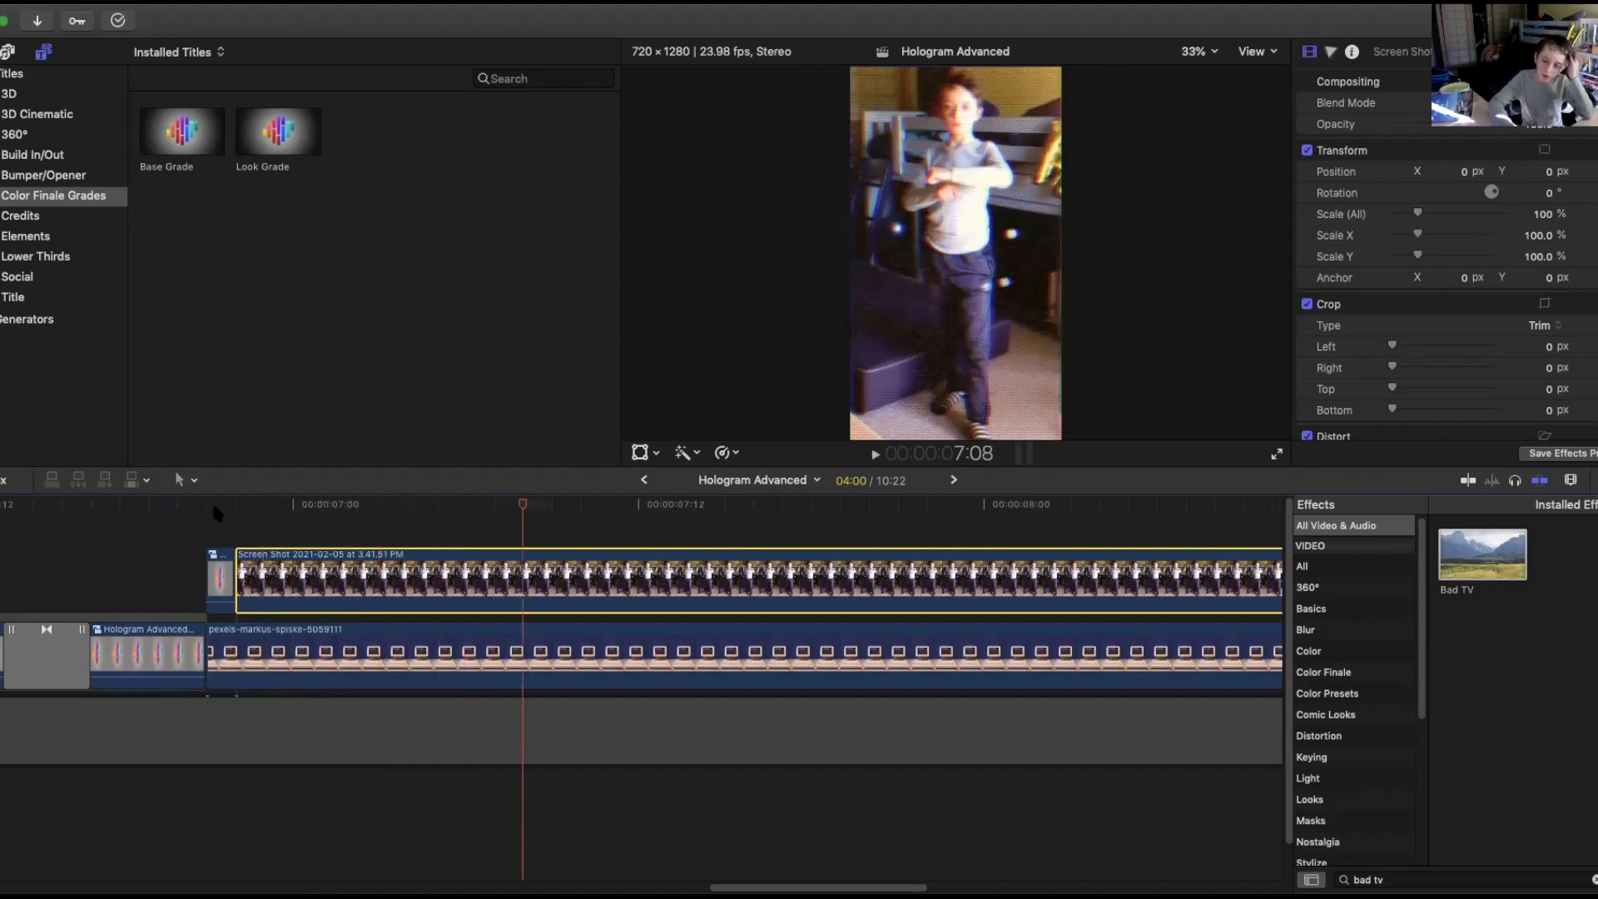
Put the short compound-clip piece back into the storyline before the computer clip, aligning the screen recording with the computer clip's start.
left_click(482, 658)
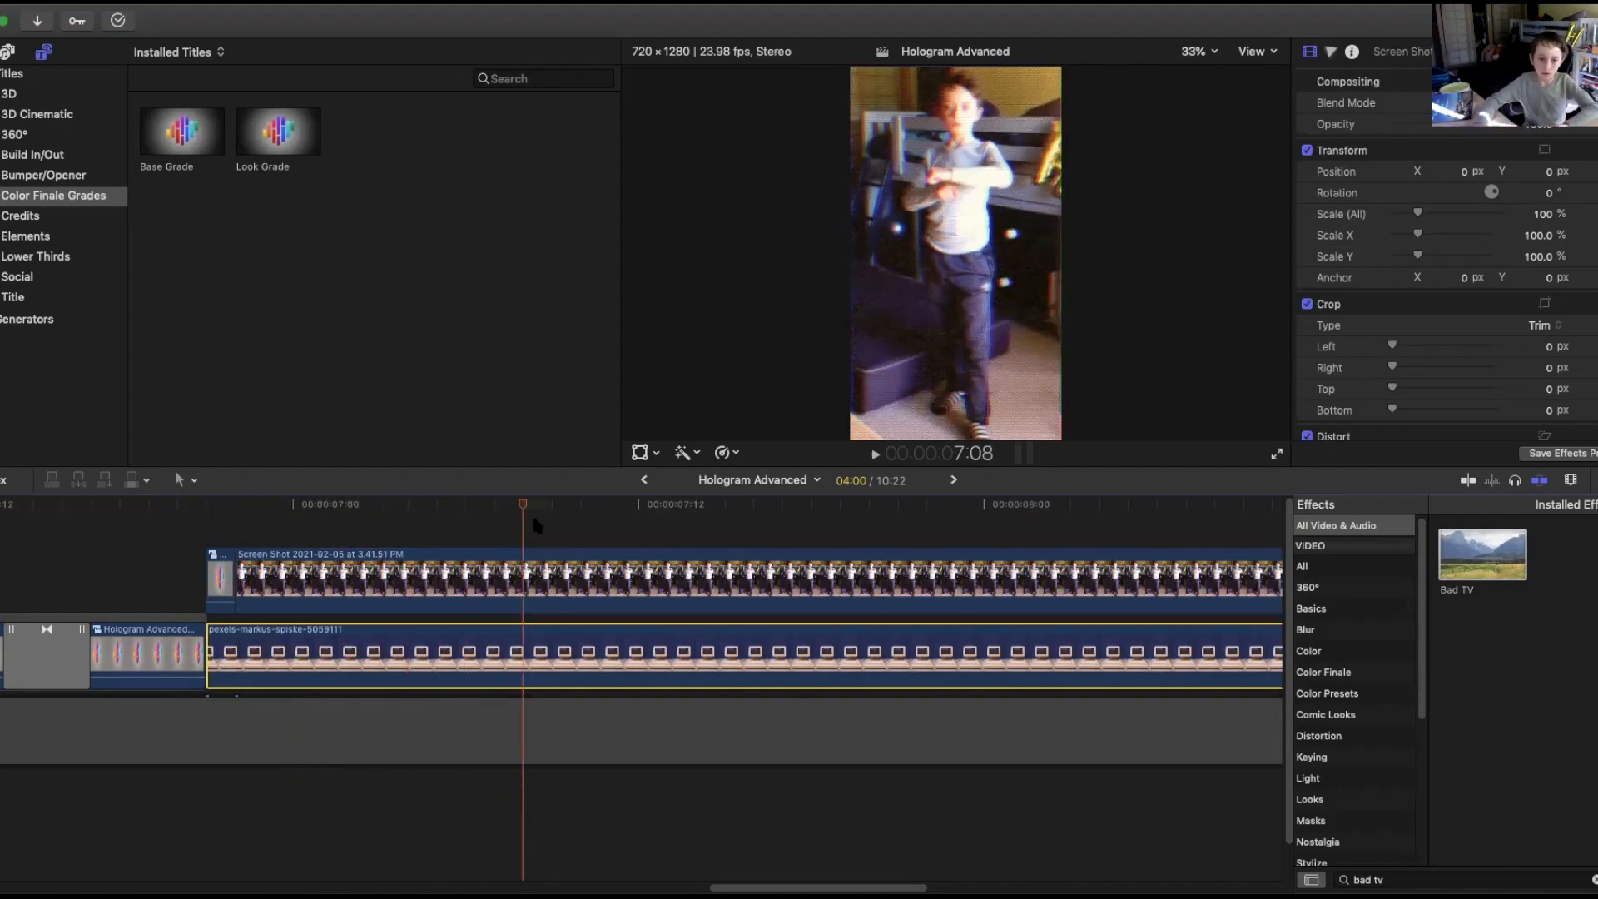
left_click_drag(516, 506, 325, 506)
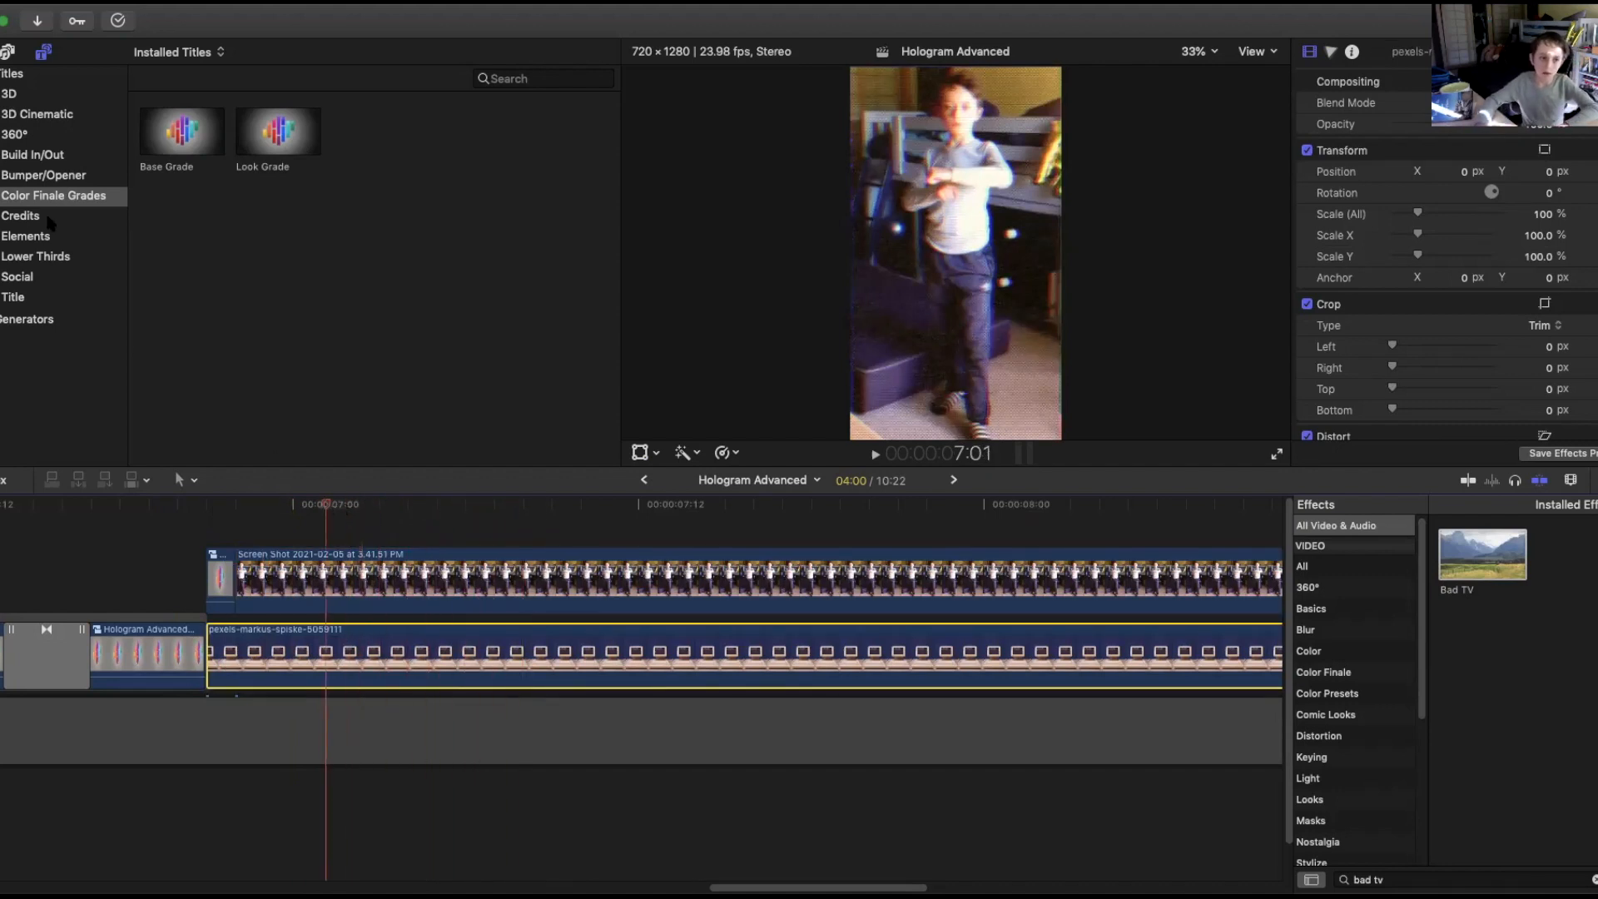
left_click(684, 590)
mouse_move(561, 520)
left_mouse_down()
mouse_move(557, 551)
mouse_move(571, 531)
left_mouse_up()
left_click(218, 648)
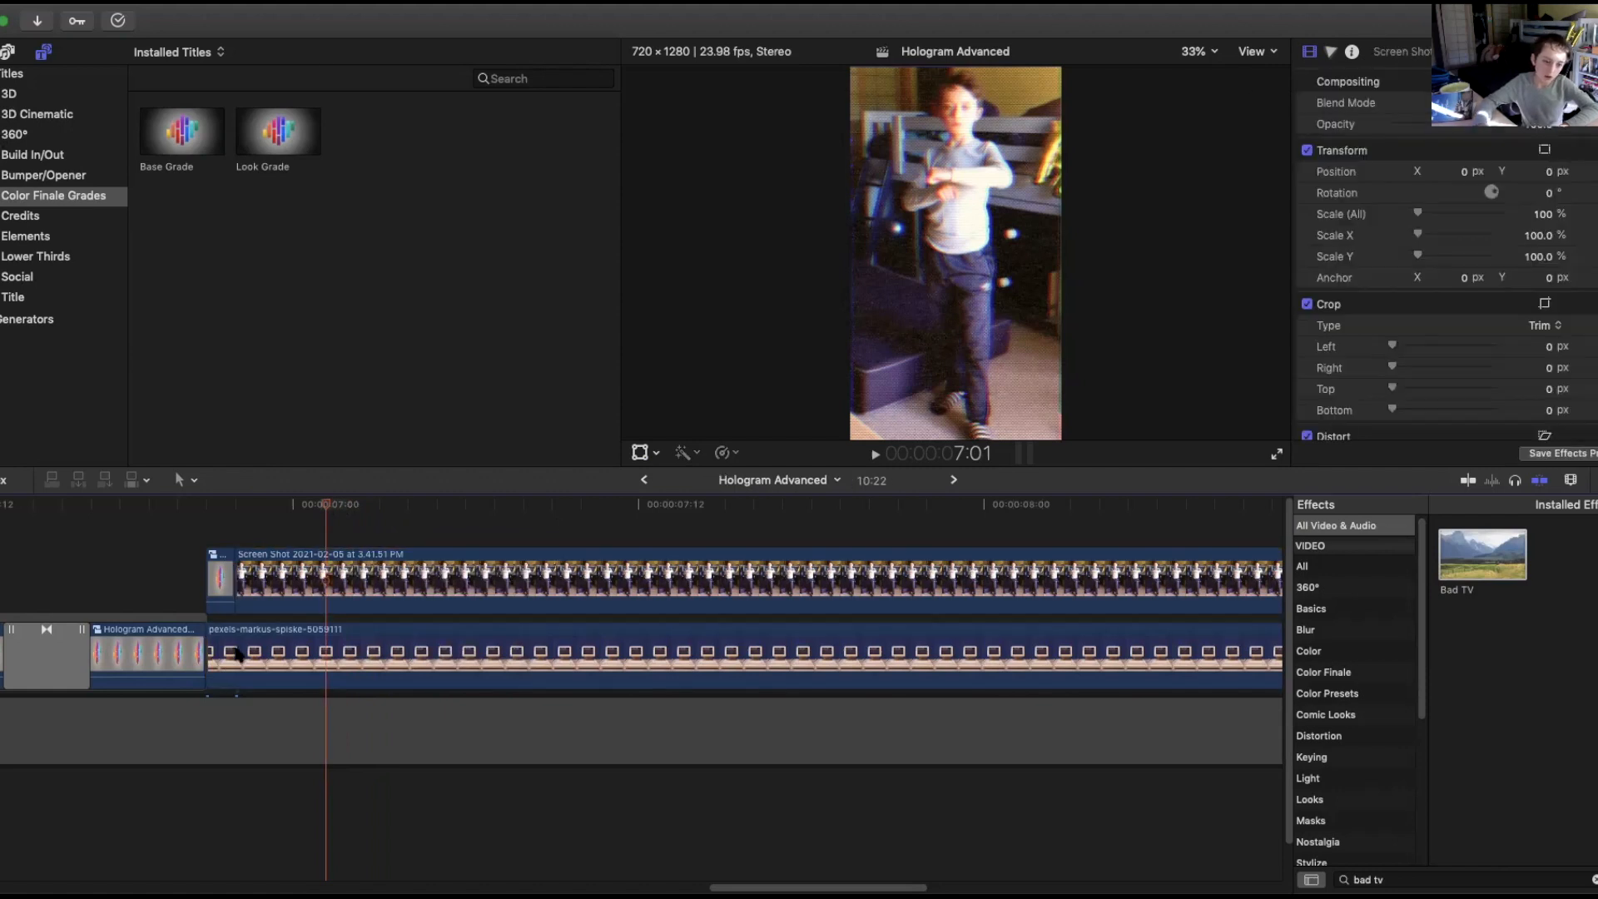
left_click_drag(206, 643, 235, 642)
left_click_drag(339, 523, 334, 668)
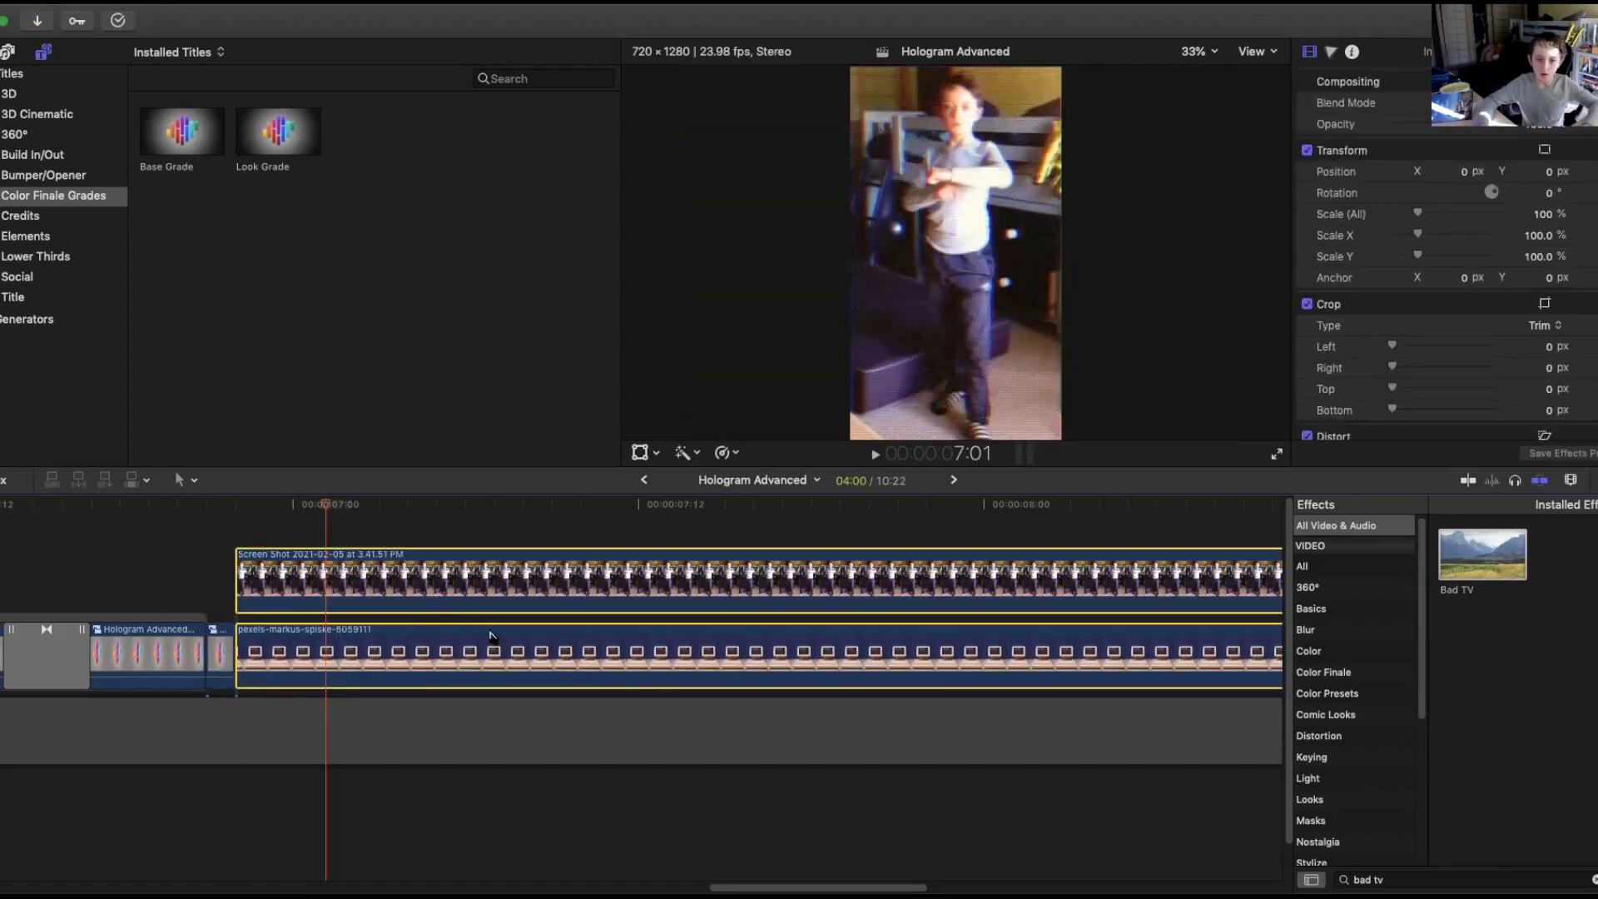
Scale the screen recording down to about 18% and fit it inside the computer's monitor.
left_click(488, 508)
left_click(488, 573)
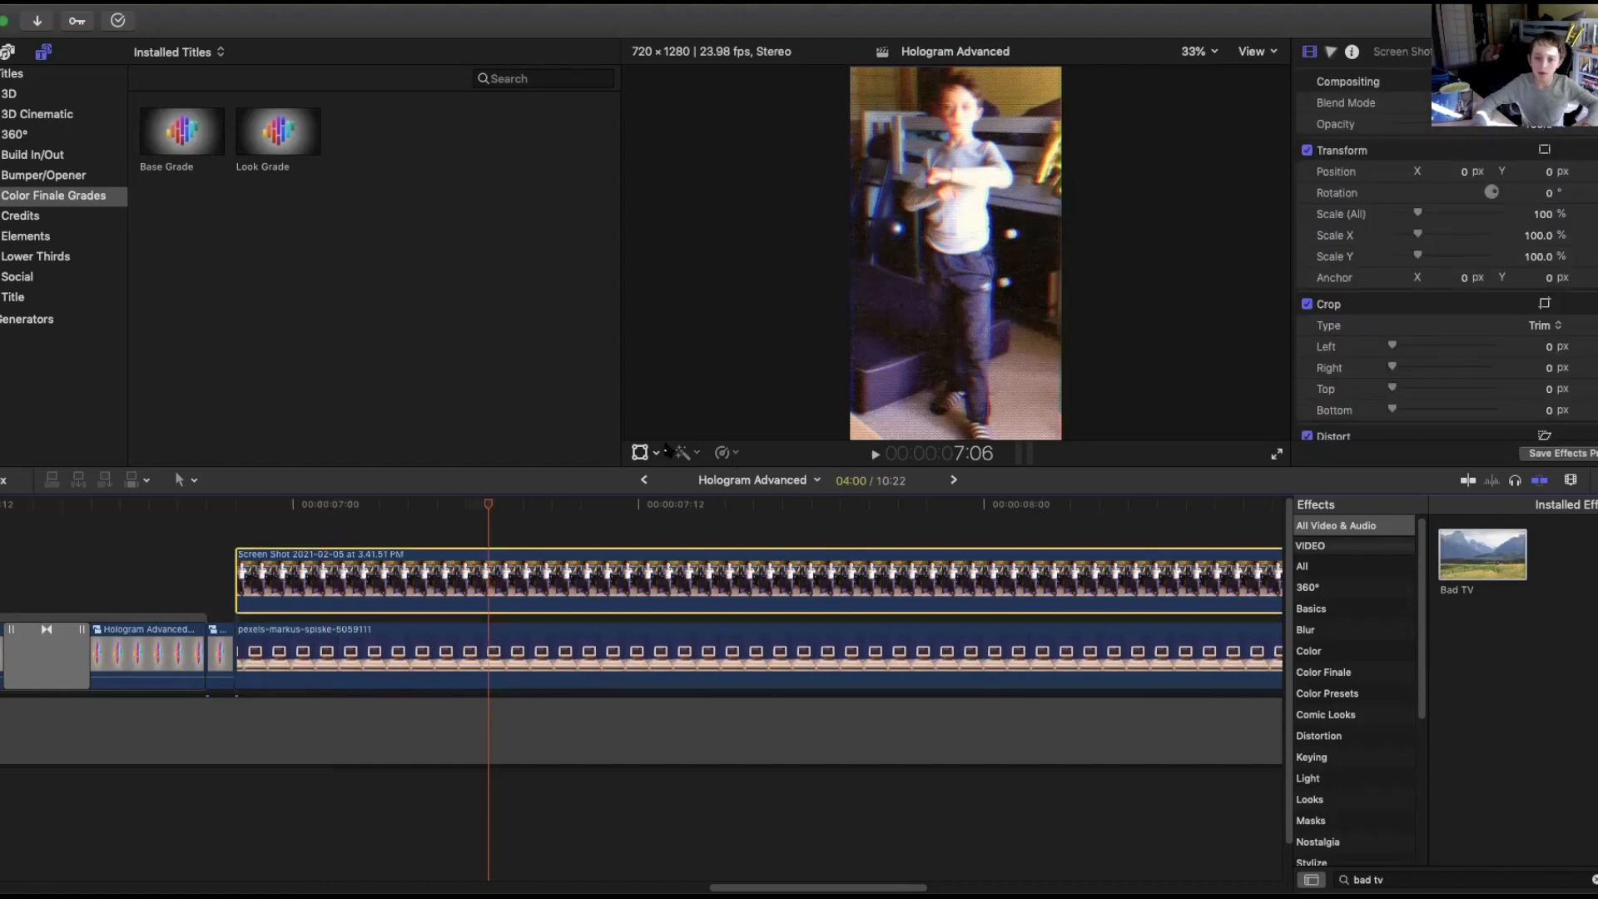
left_click(640, 452)
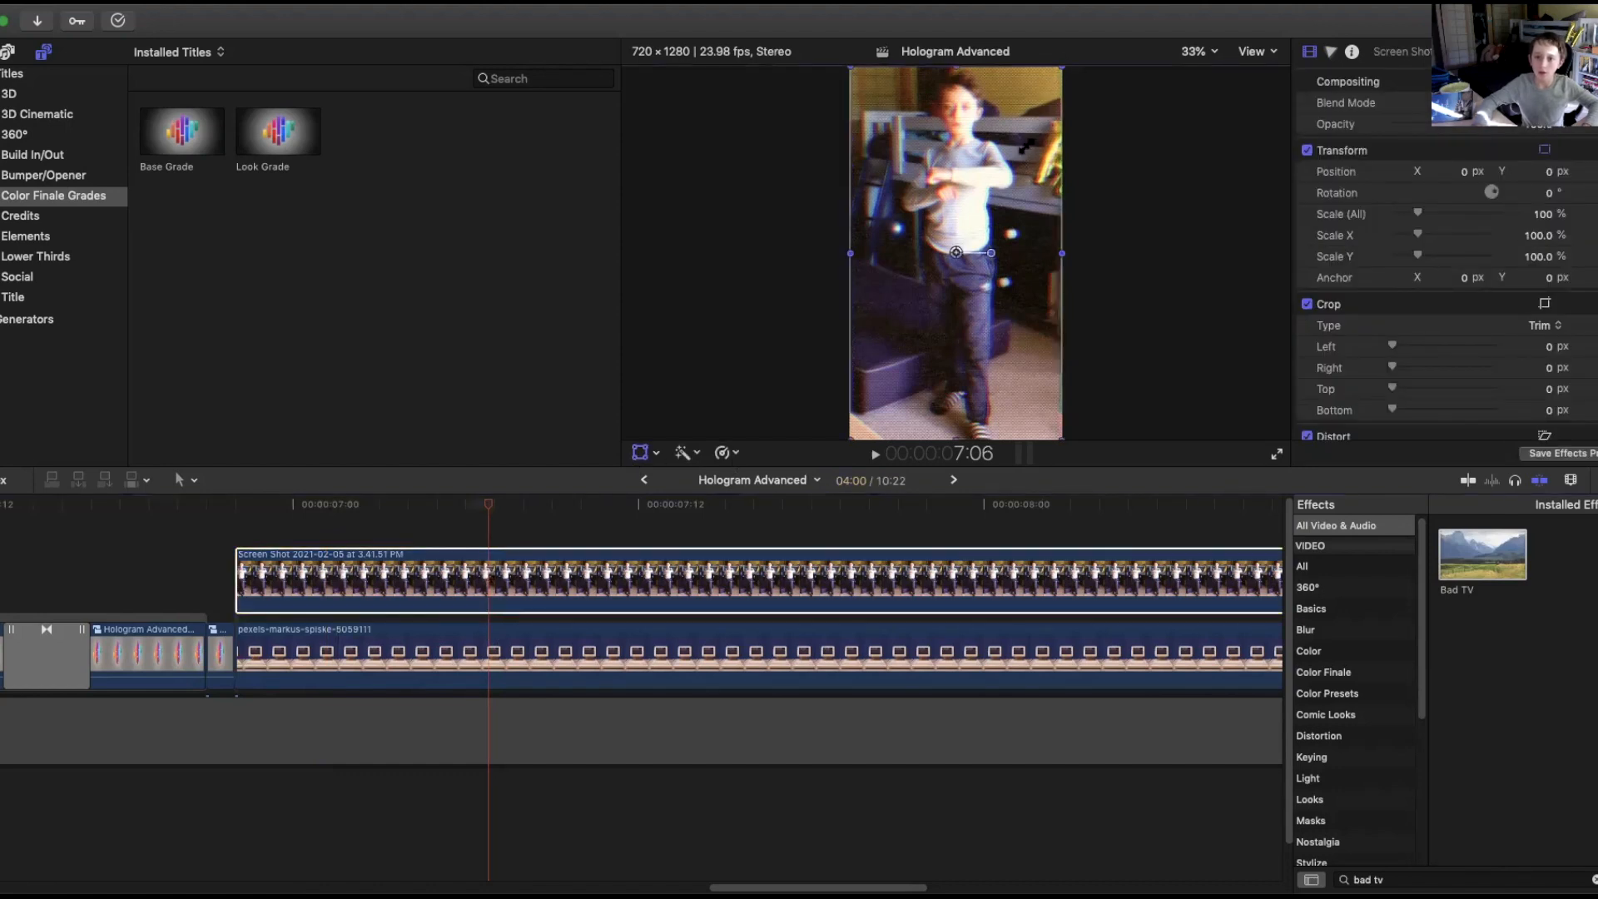
left_click_drag(1058, 71, 958, 229)
Apply the Bad TV effect to the screen recording and set its Static Type to TV static.
left_click_drag(1469, 556, 1079, 564)
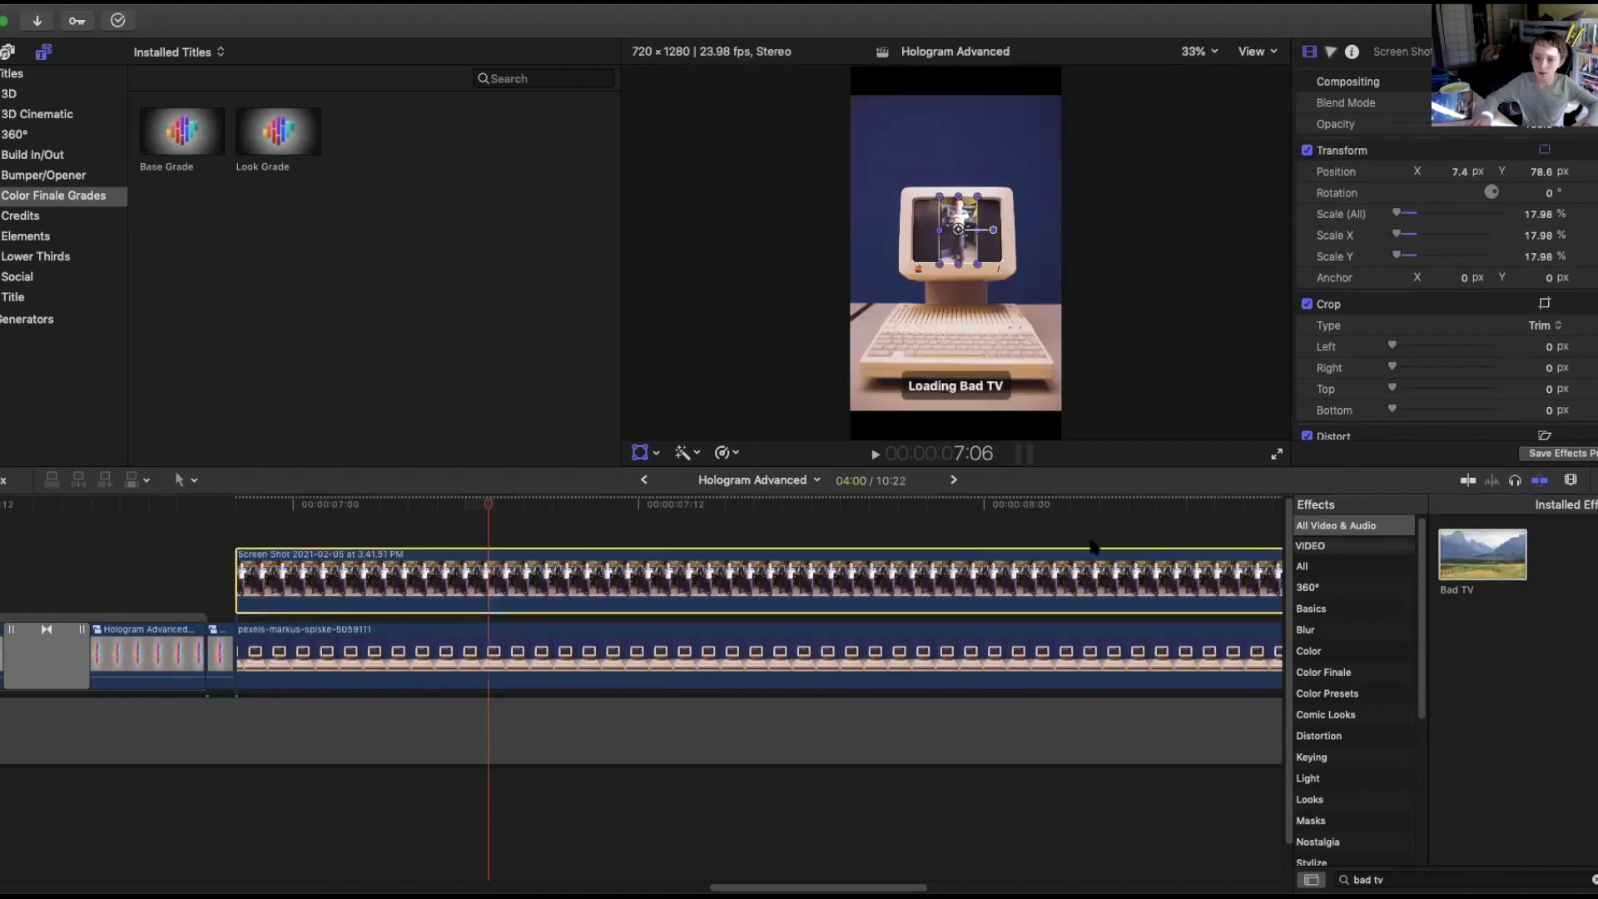
left_click_drag(1437, 127, 1460, 127)
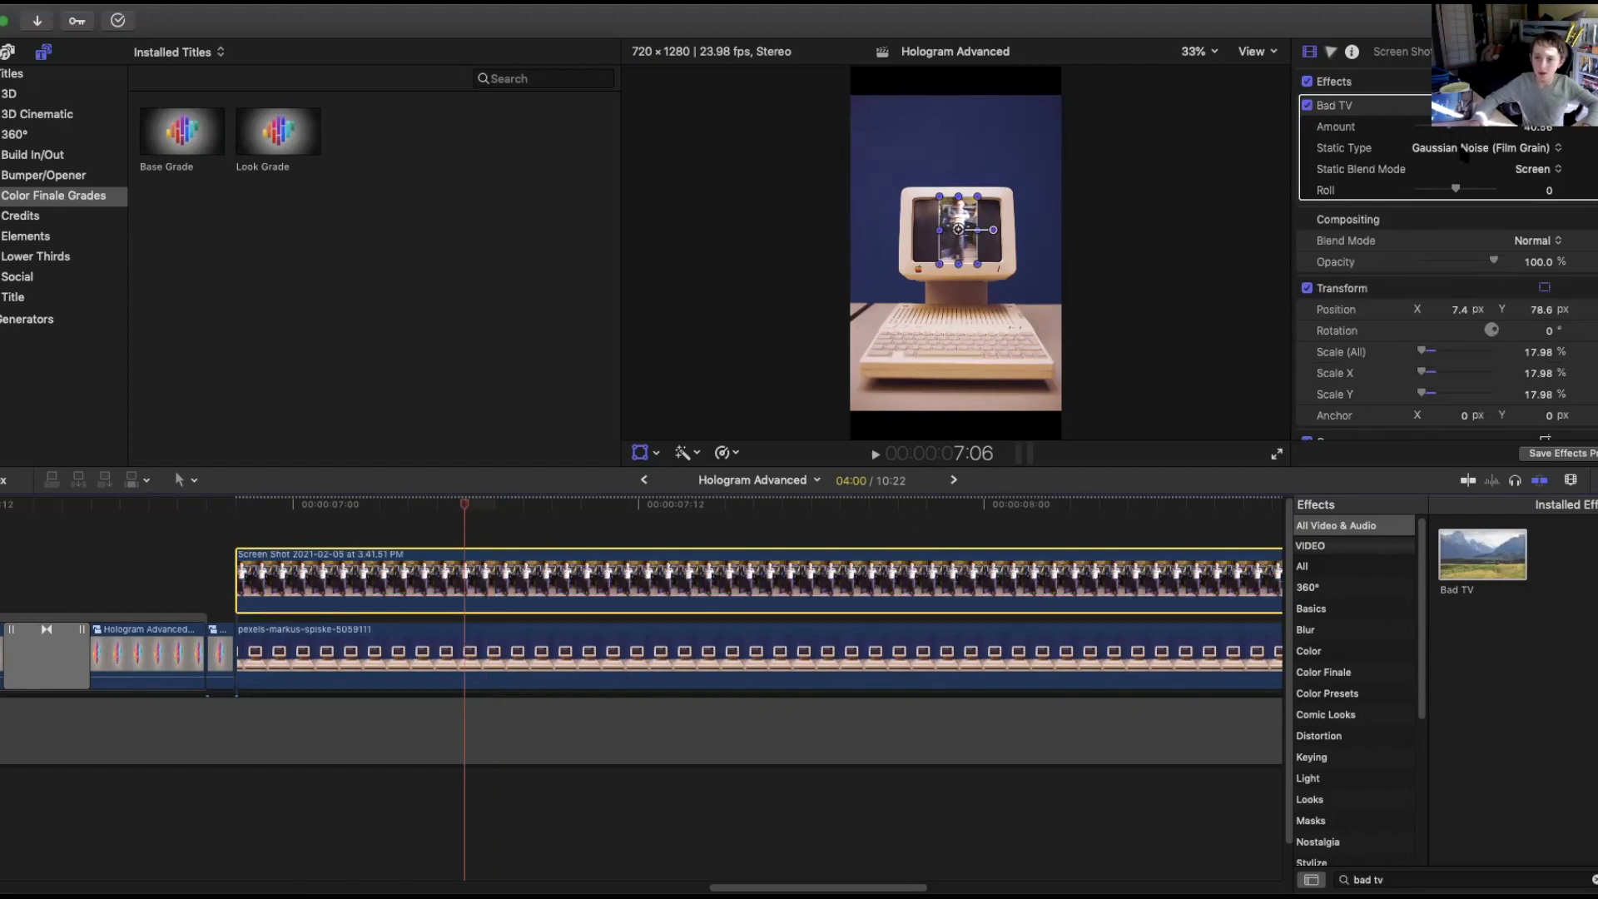
left_click(1465, 155)
left_click(1473, 164)
mouse_move(452, 498)
left_mouse_down()
mouse_move(378, 504)
mouse_move(482, 502)
left_mouse_up()
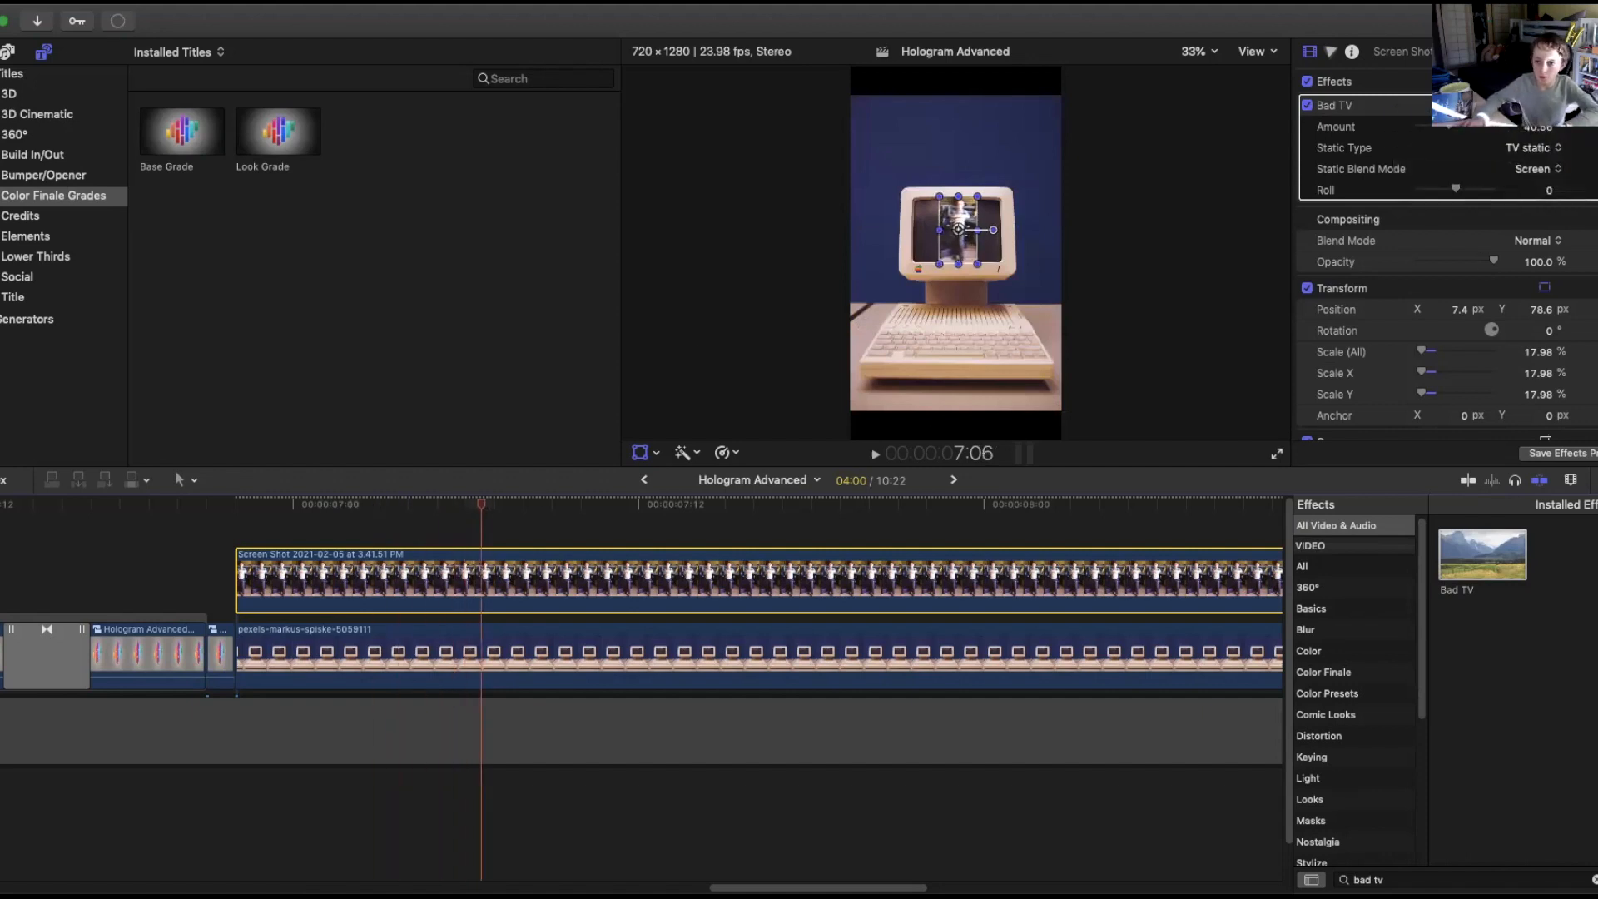
Lower the Bad TV Amount slightly and set its Roll to 1.0.
left_click_drag(1450, 126, 1446, 126)
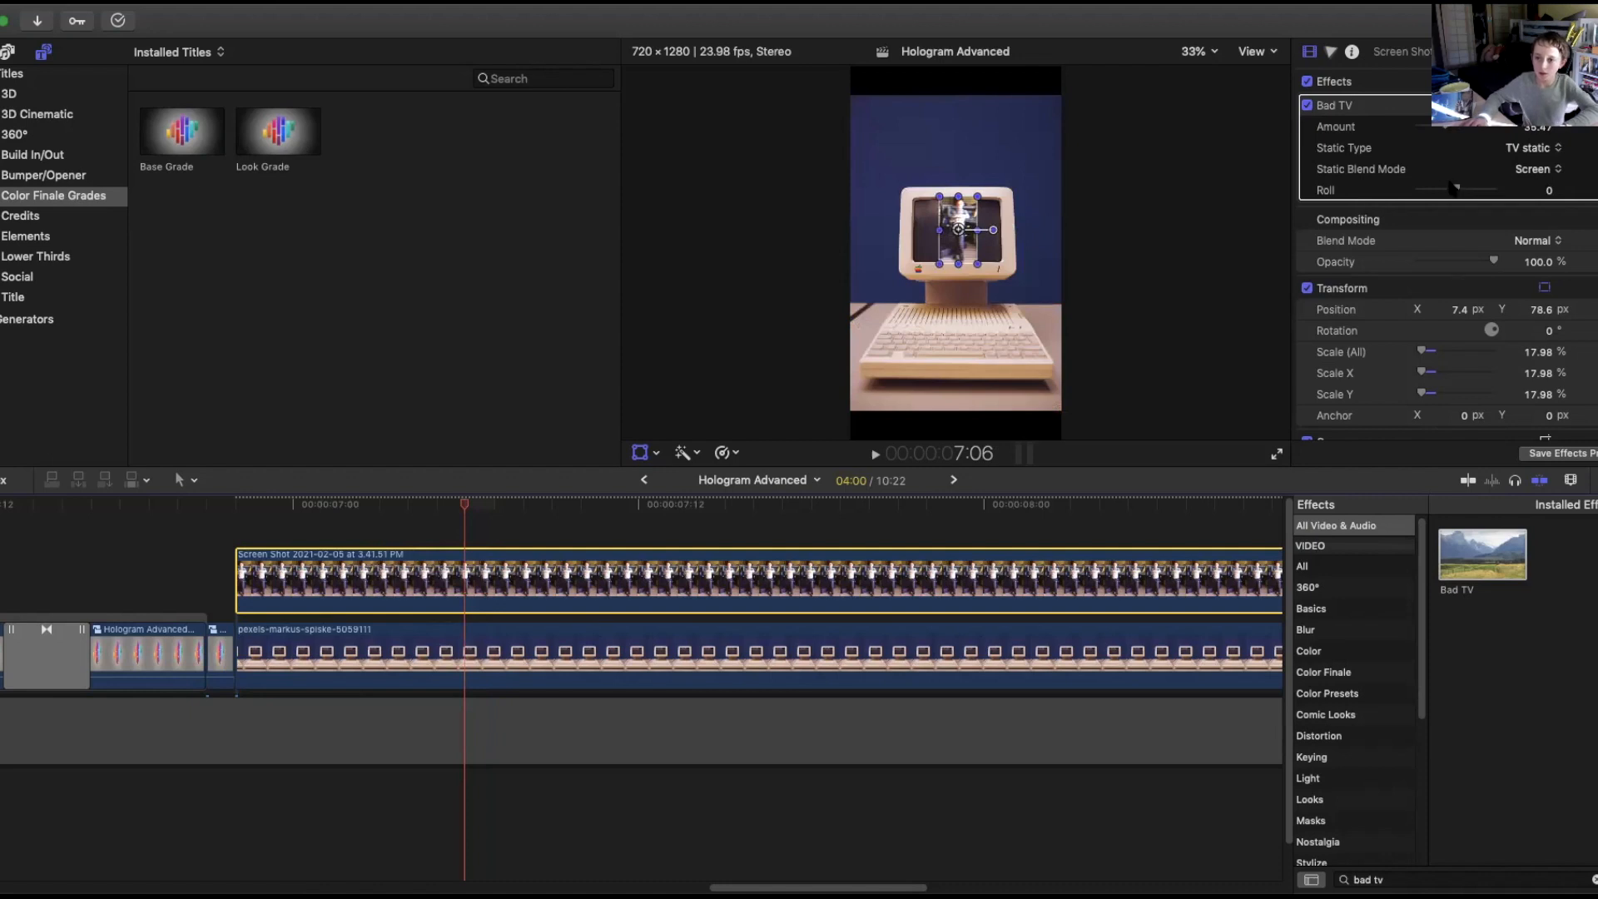
left_click_drag(1467, 192, 1455, 192)
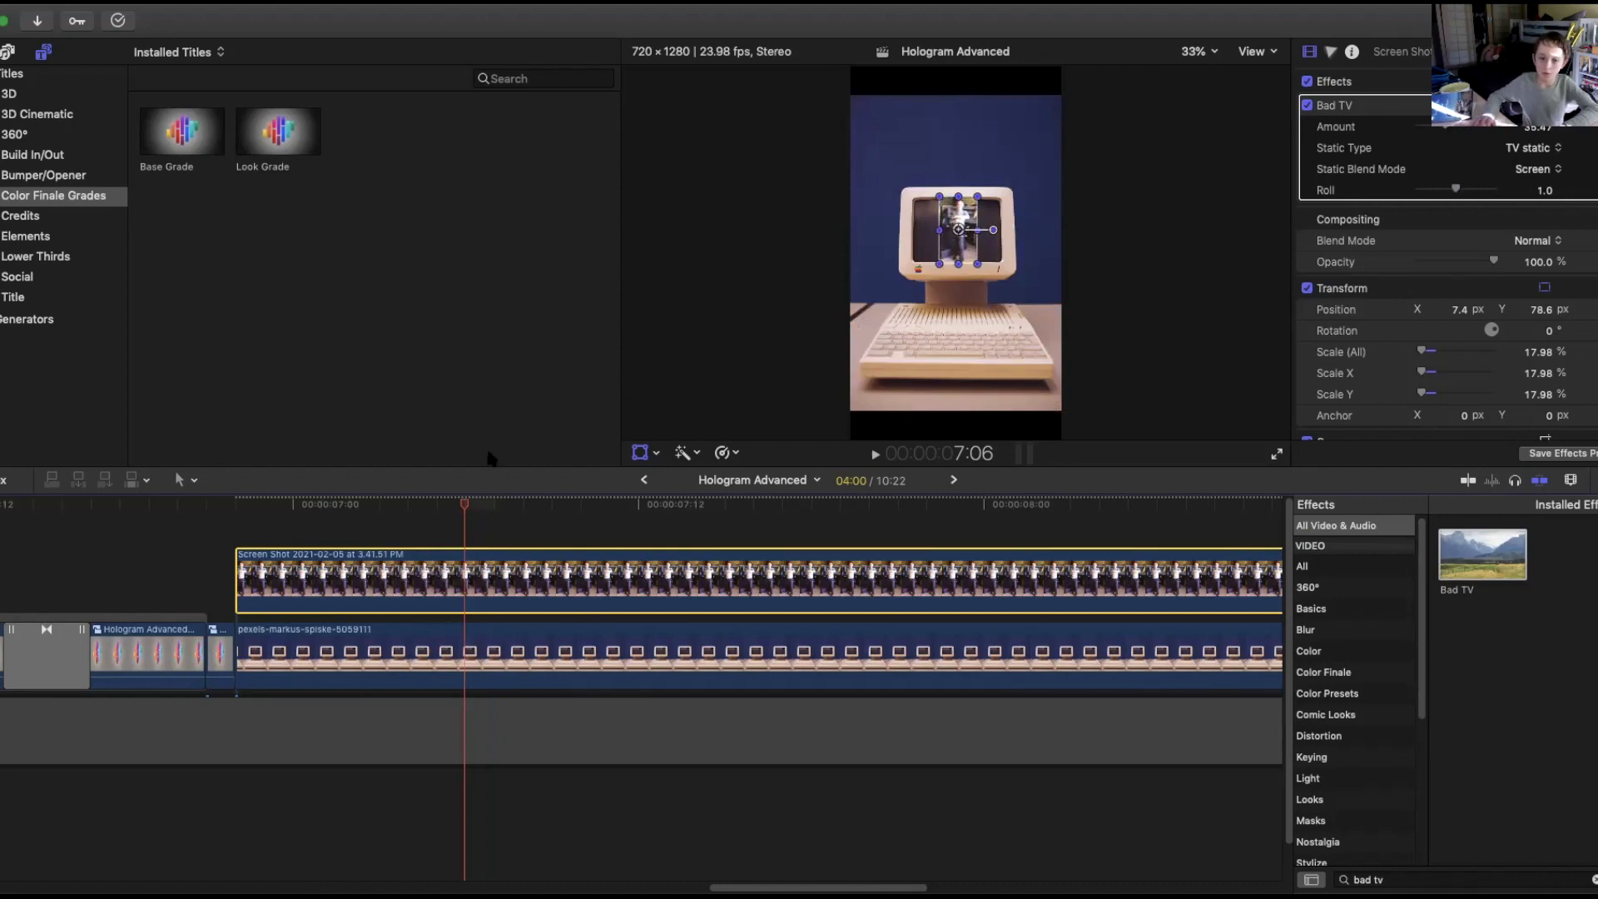
left_click_drag(466, 506, 806, 476)
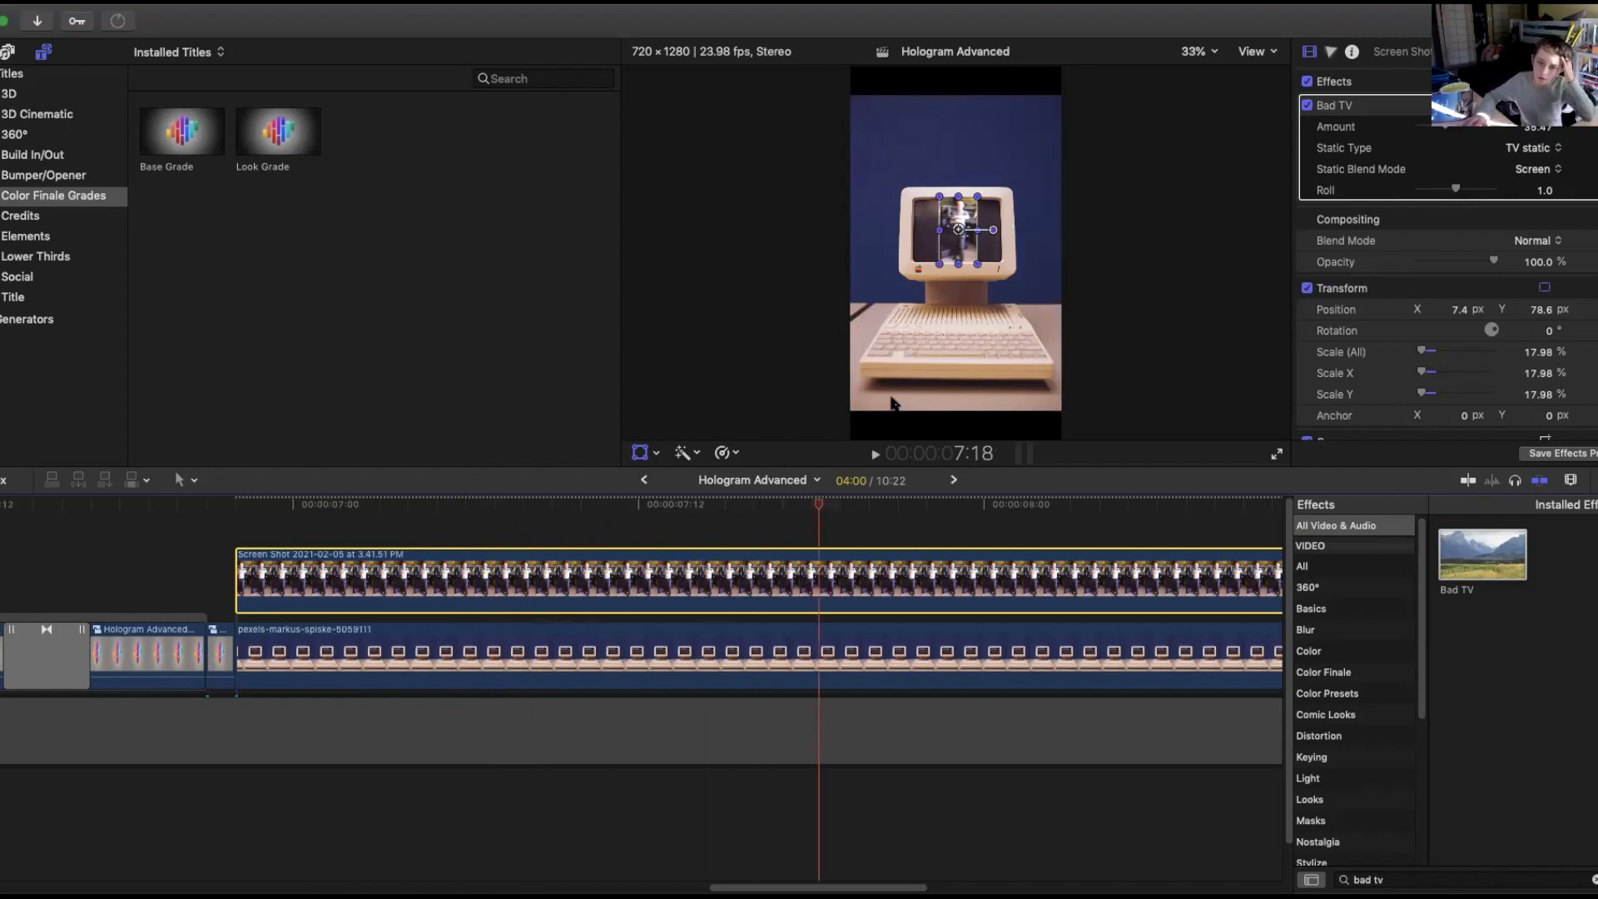
Combine the screen recording and computer clip into a new compound clip.
left_click_drag(812, 504, 370, 662)
right_click(409, 580)
left_click(466, 586)
left_click(1045, 123)
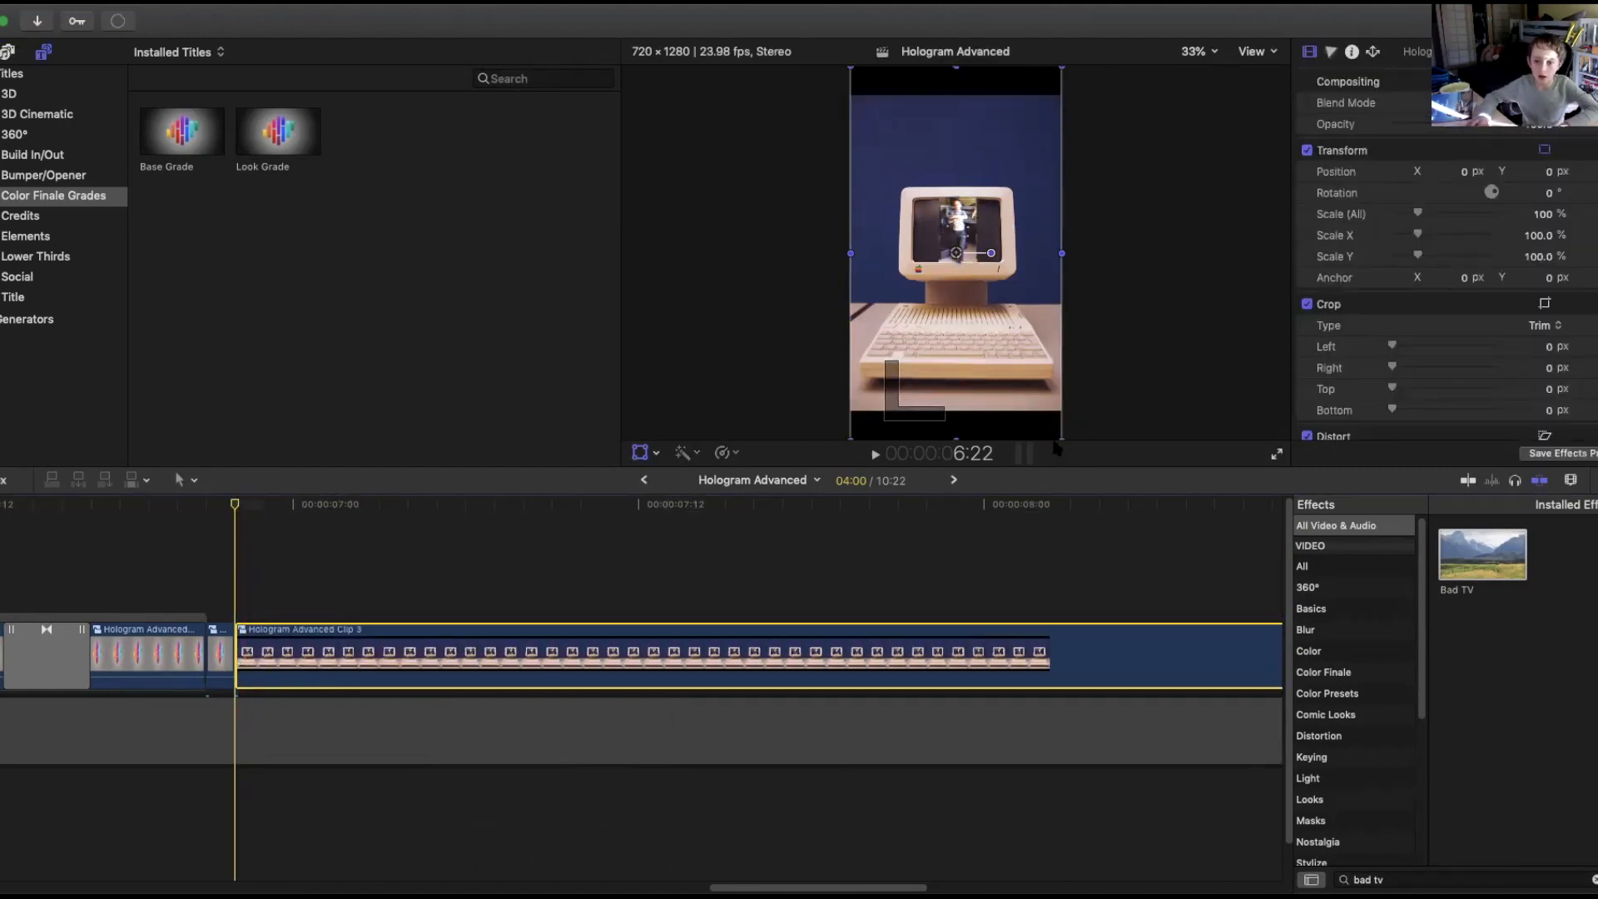
Scale up and reposition the compound clip so the monitor screen fills the frame, at about 597%.
left_click_drag(1061, 442, 1210, 553)
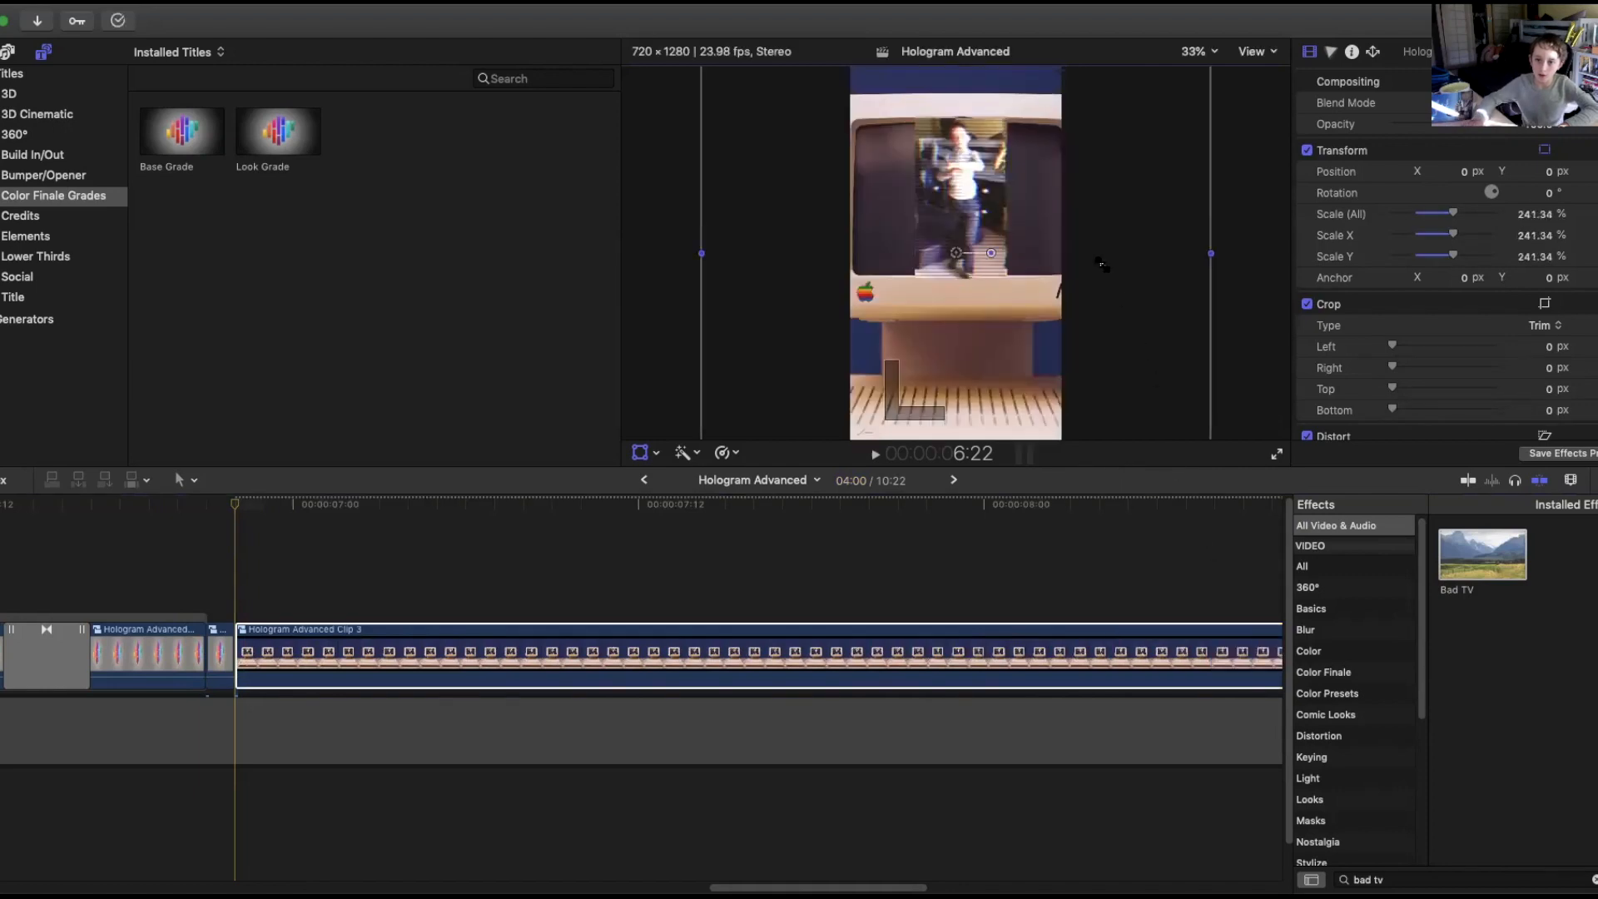
left_click_drag(1118, 209, 1119, 254)
left_click_drag(1456, 215, 1496, 214)
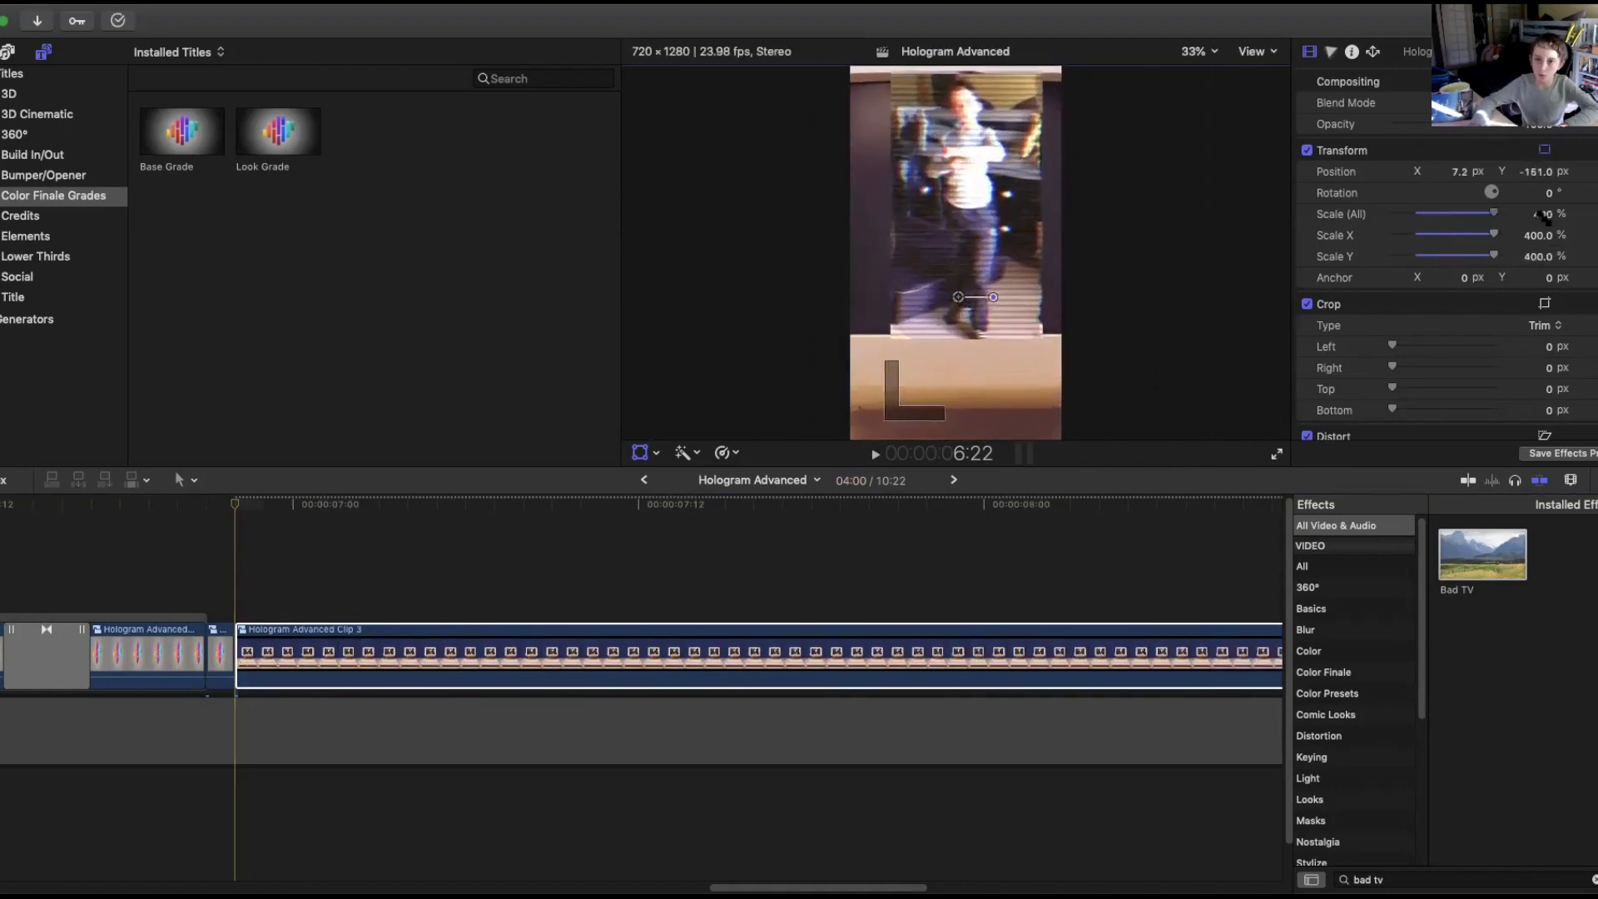
left_click_drag(1053, 204, 1044, 253)
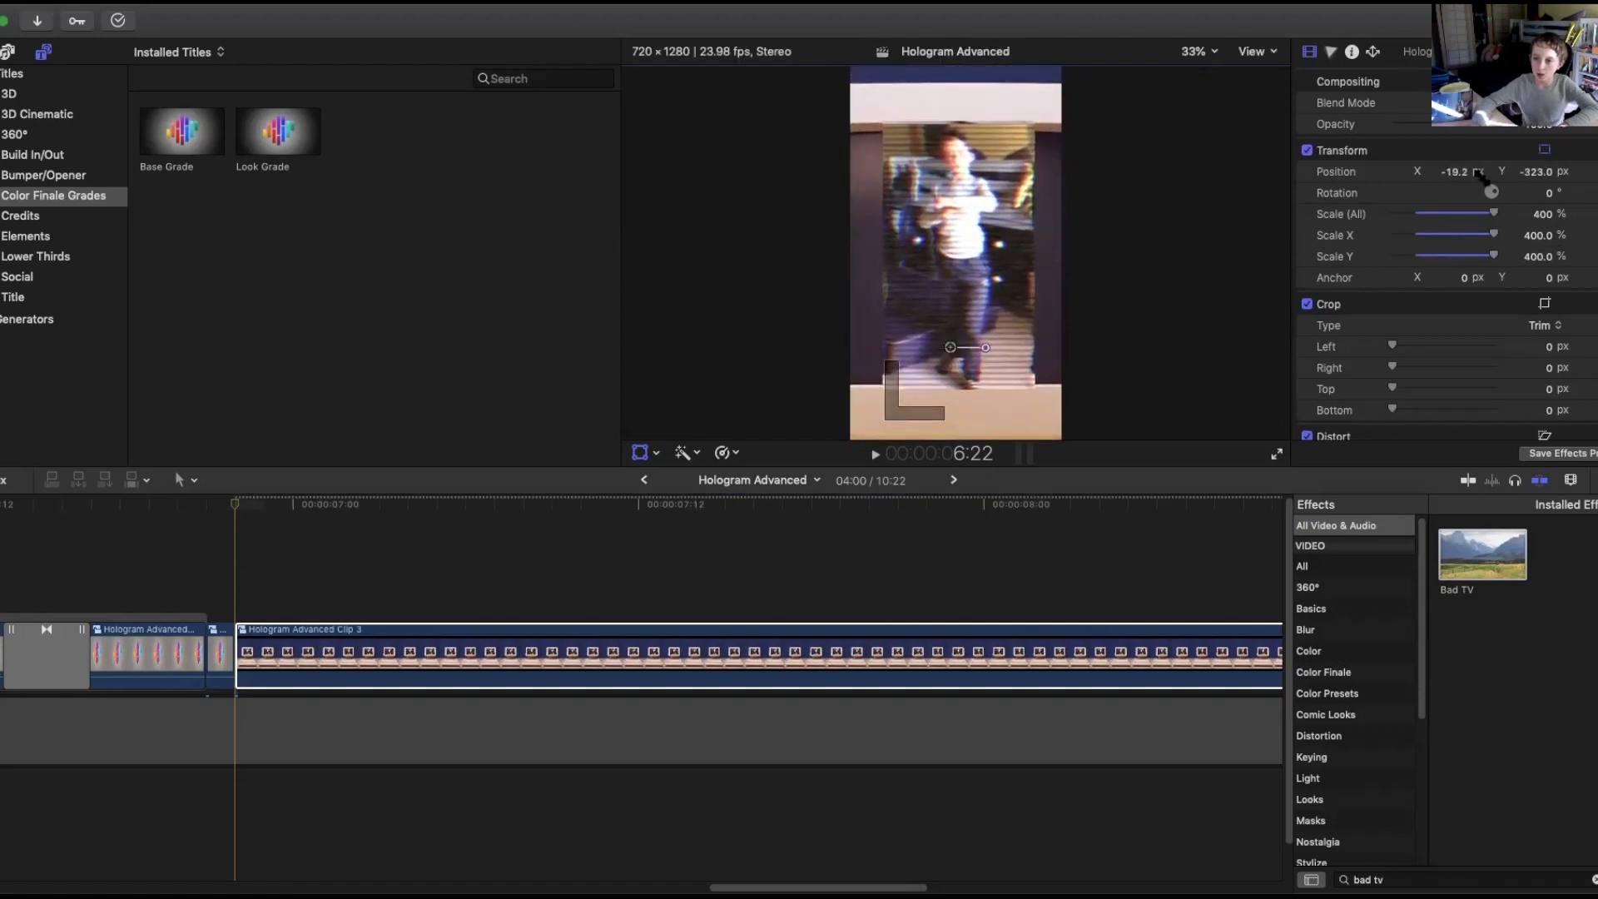
left_click_drag(1548, 216, 1549, 142)
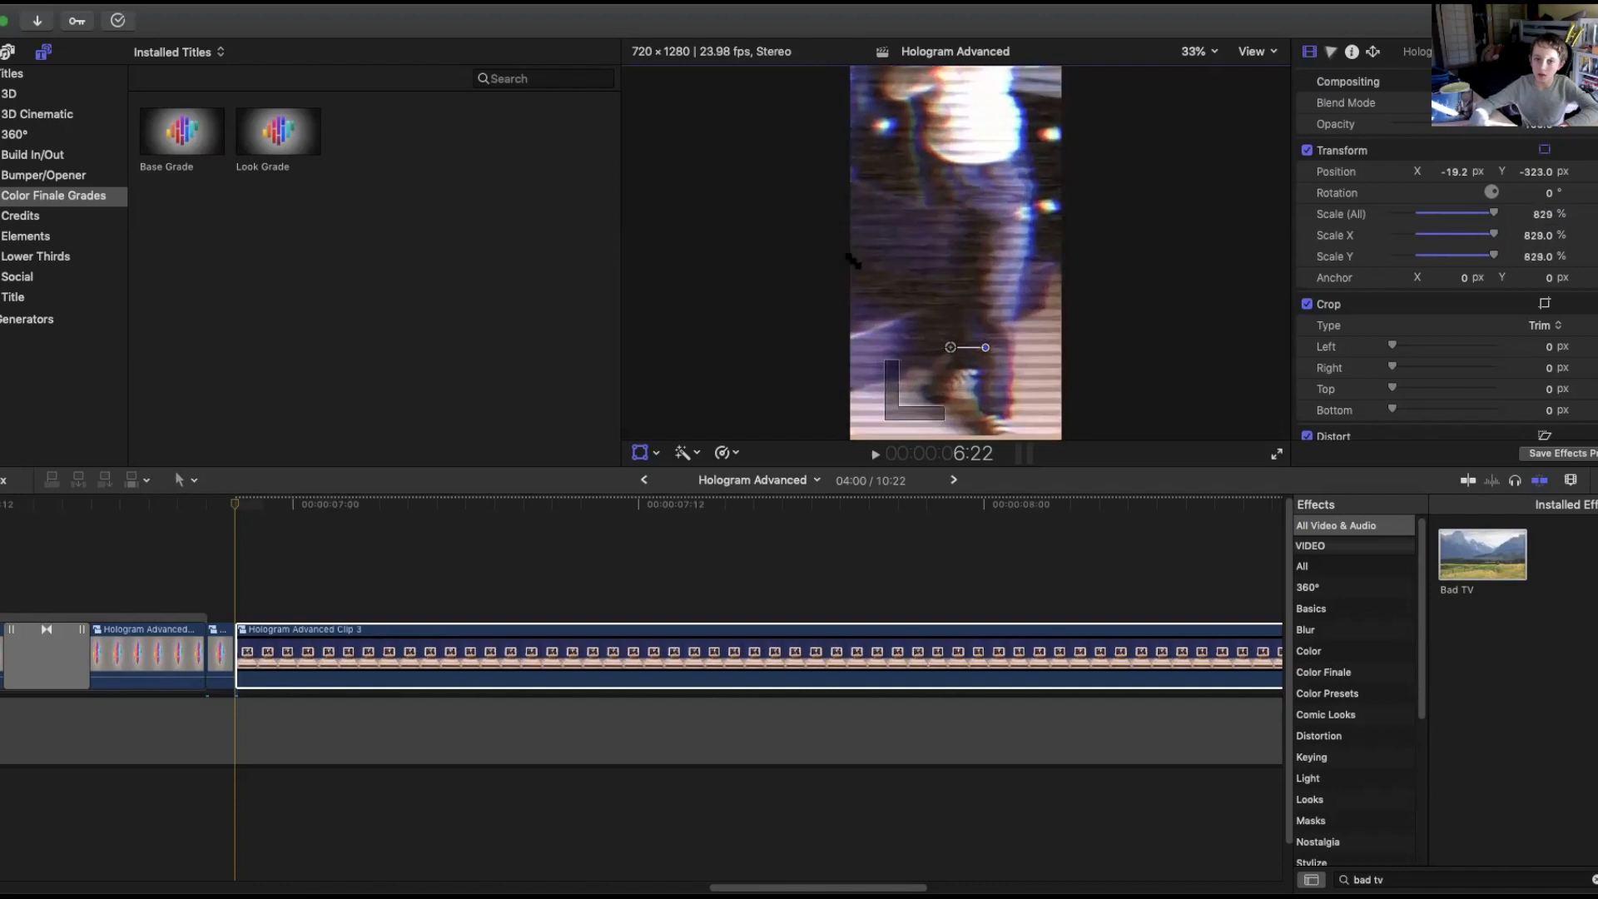
left_click_drag(930, 283, 926, 377)
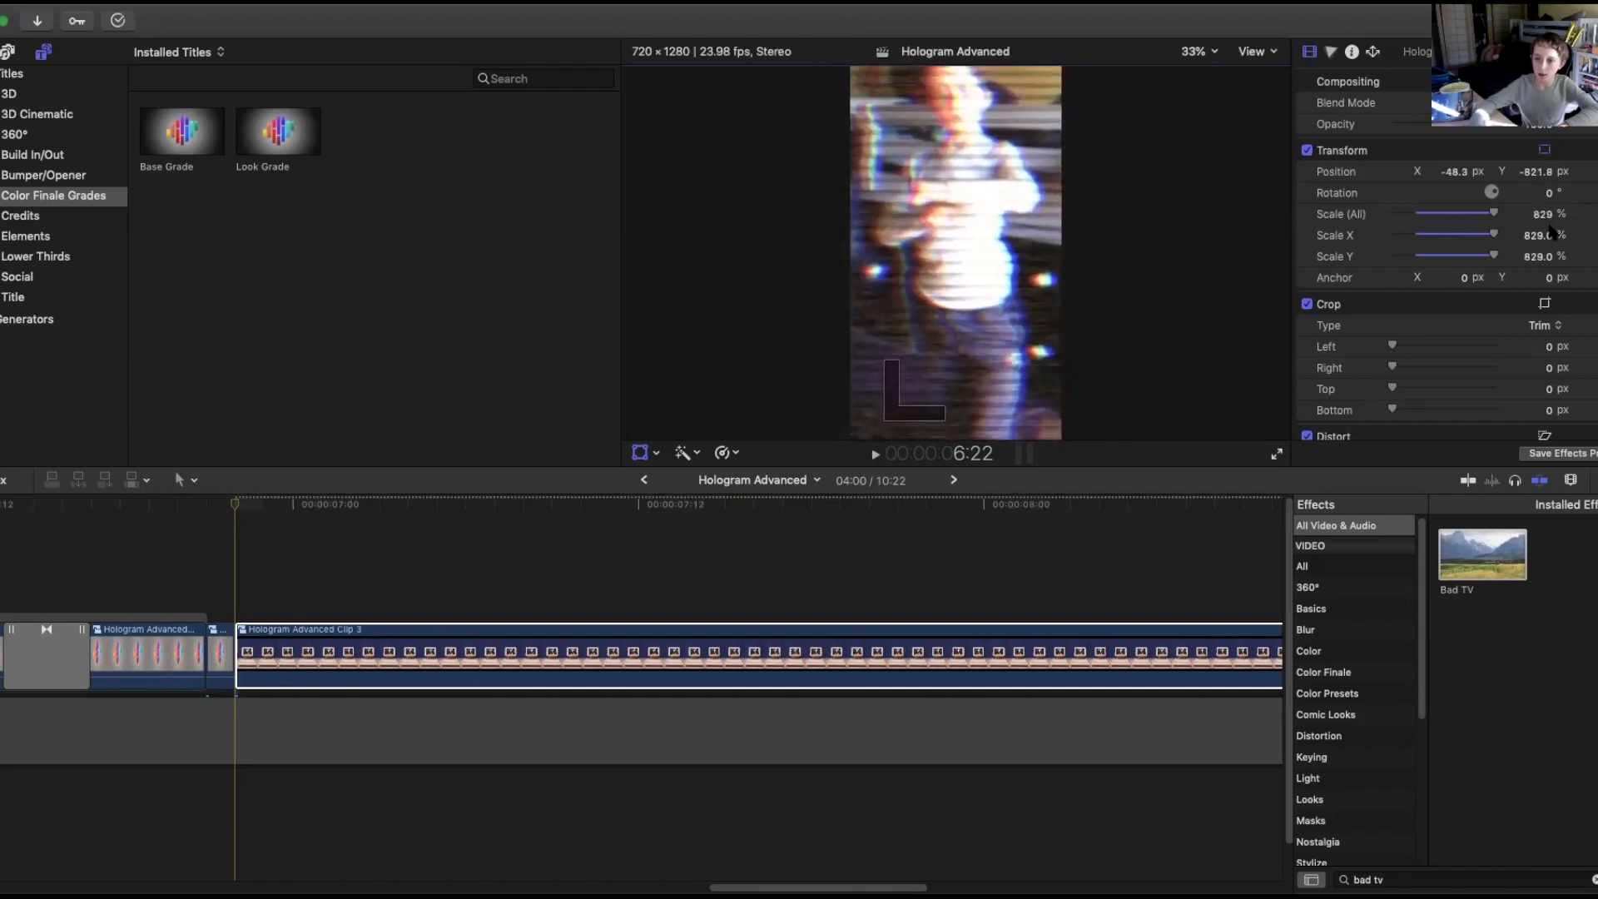
left_click_drag(1541, 217, 1542, 247)
left_click_drag(1083, 233, 1089, 169)
left_click_drag(1542, 215, 1543, 266)
left_click_drag(1037, 253, 1036, 182)
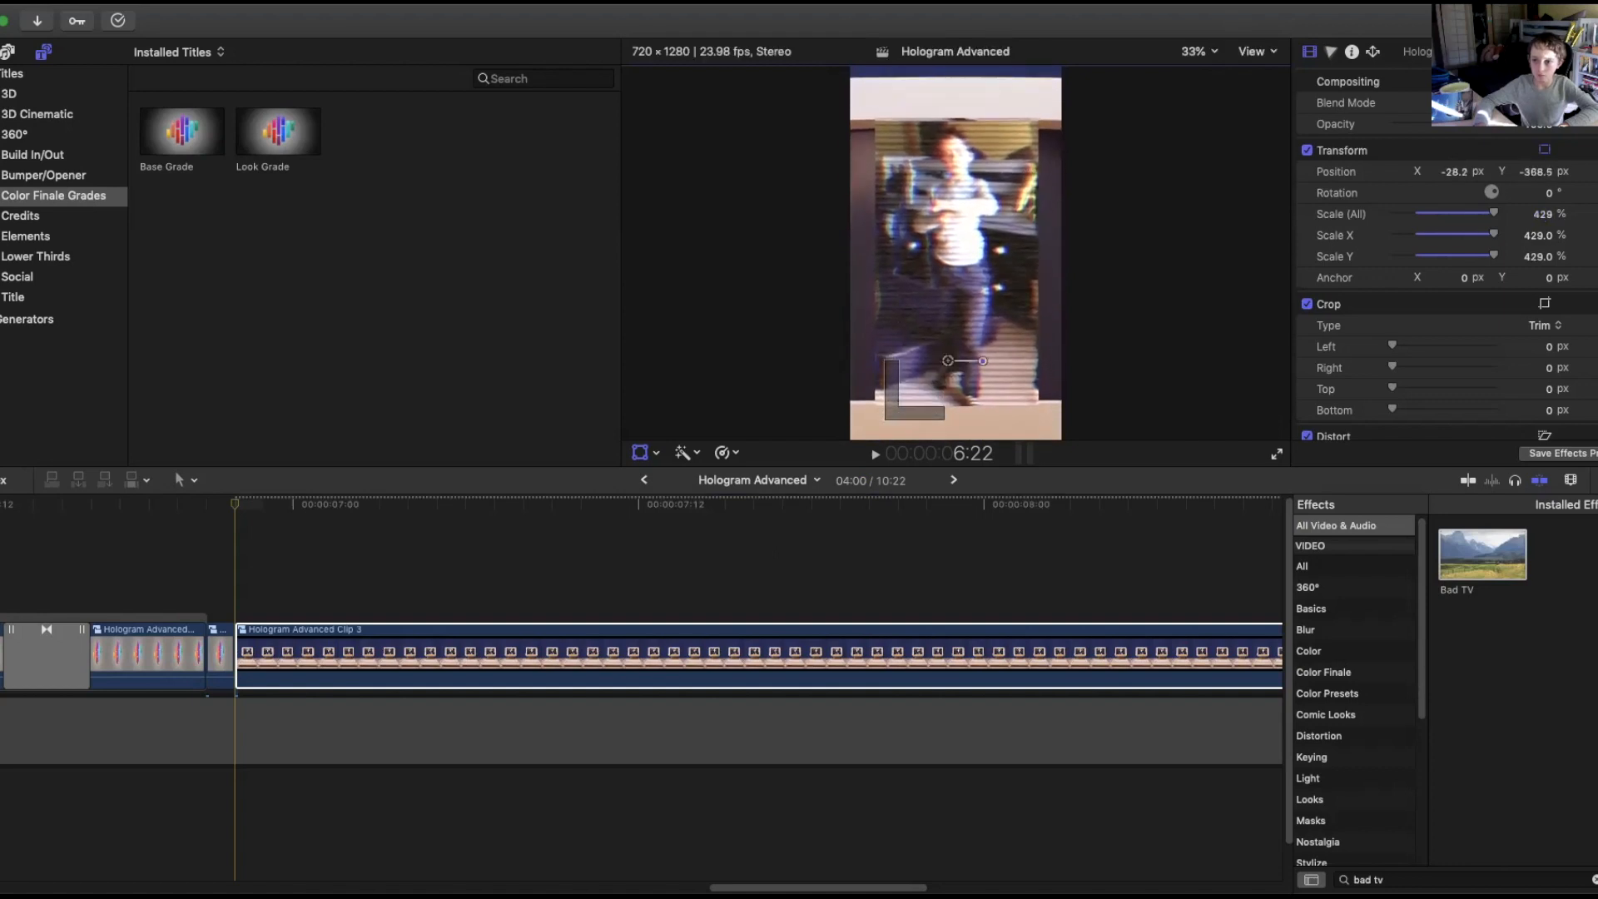
mouse_move(1543, 215)
left_mouse_down()
mouse_move(1543, 198)
mouse_move(1543, 217)
left_mouse_up()
left_click_drag(1063, 300, 1060, 292)
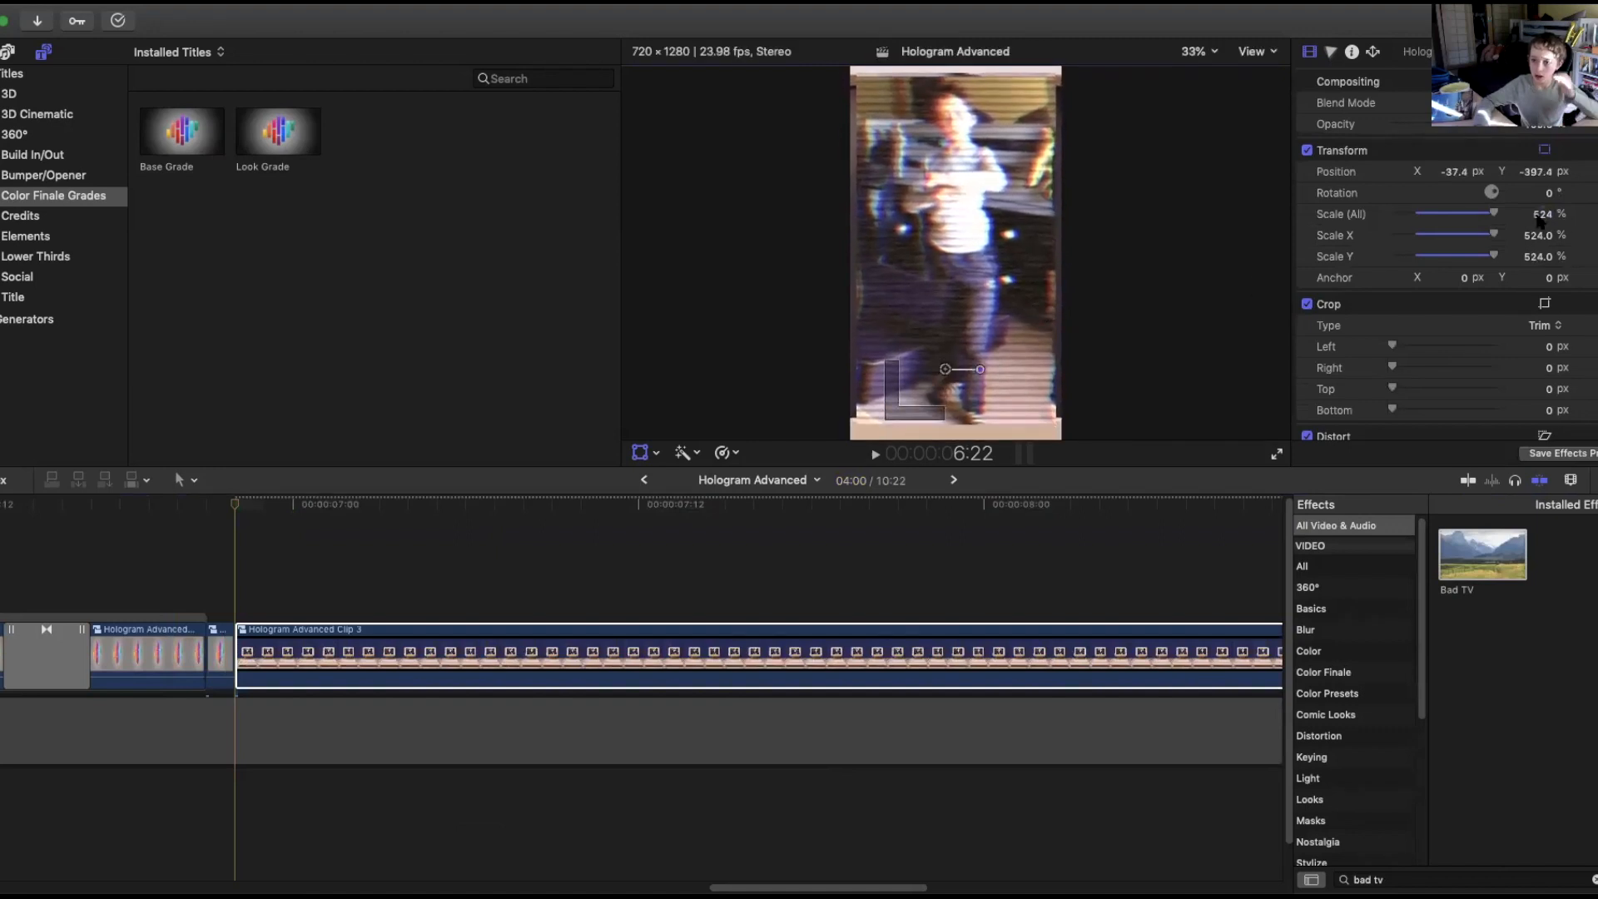
left_click_drag(1543, 215, 1542, 203)
left_click_drag(1056, 306, 1056, 324)
Keyframe the compound clip's transform and, at 7:00, set scale to 437% and reposition to about -47, -356.
left_click(258, 511)
mouse_move(256, 509)
left_mouse_down()
mouse_move(586, 489)
mouse_move(236, 514)
left_mouse_up()
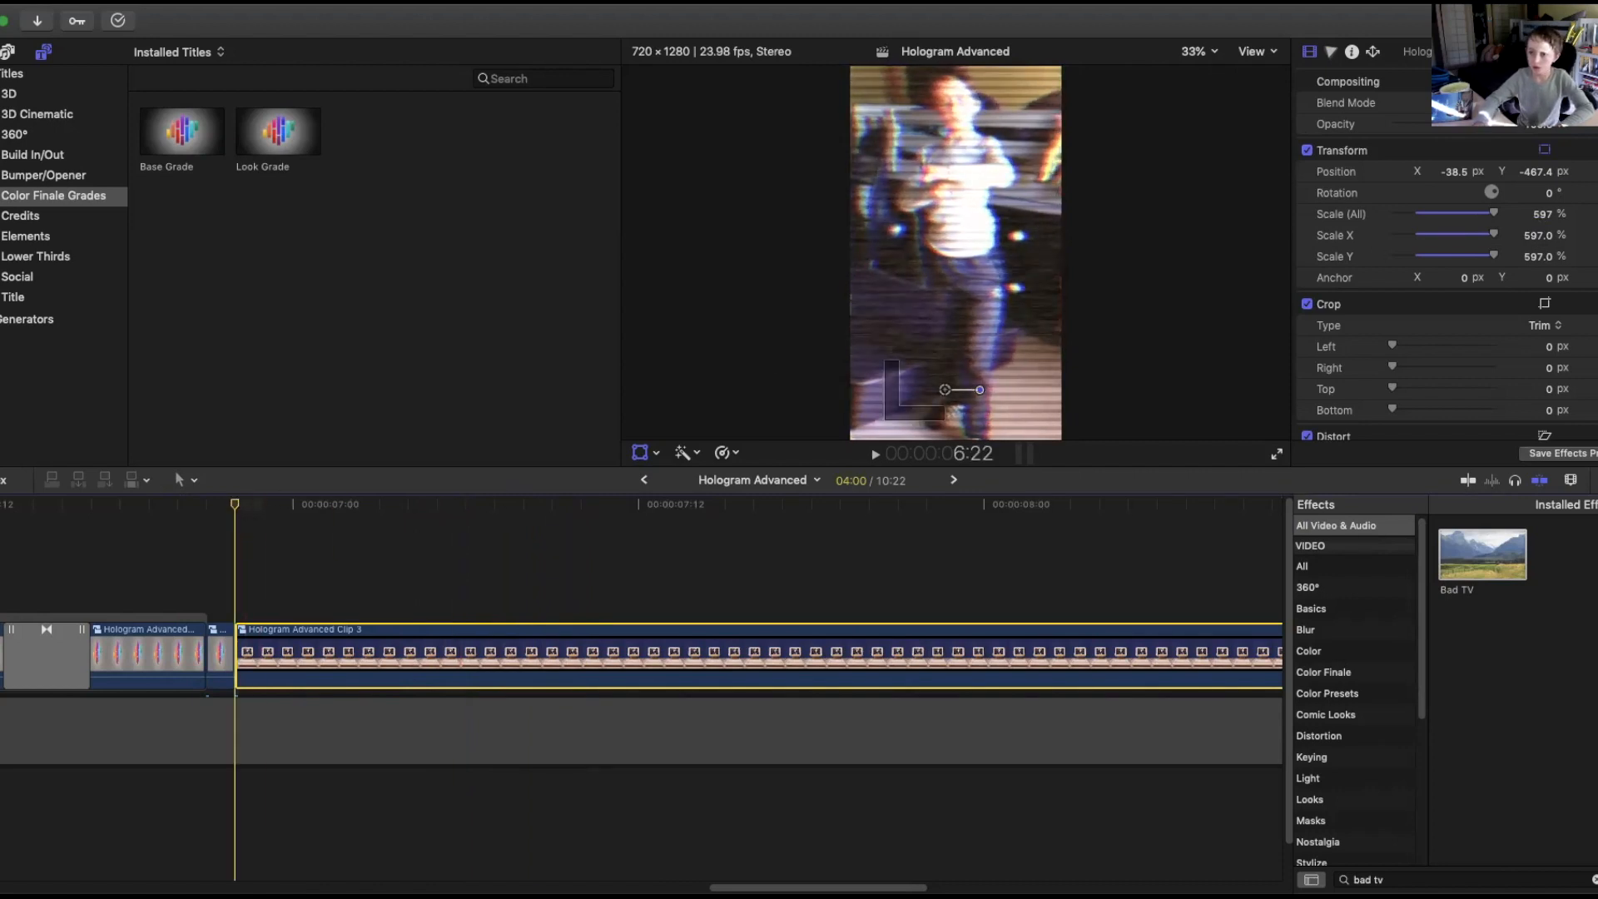
key("Right")
key("Right")
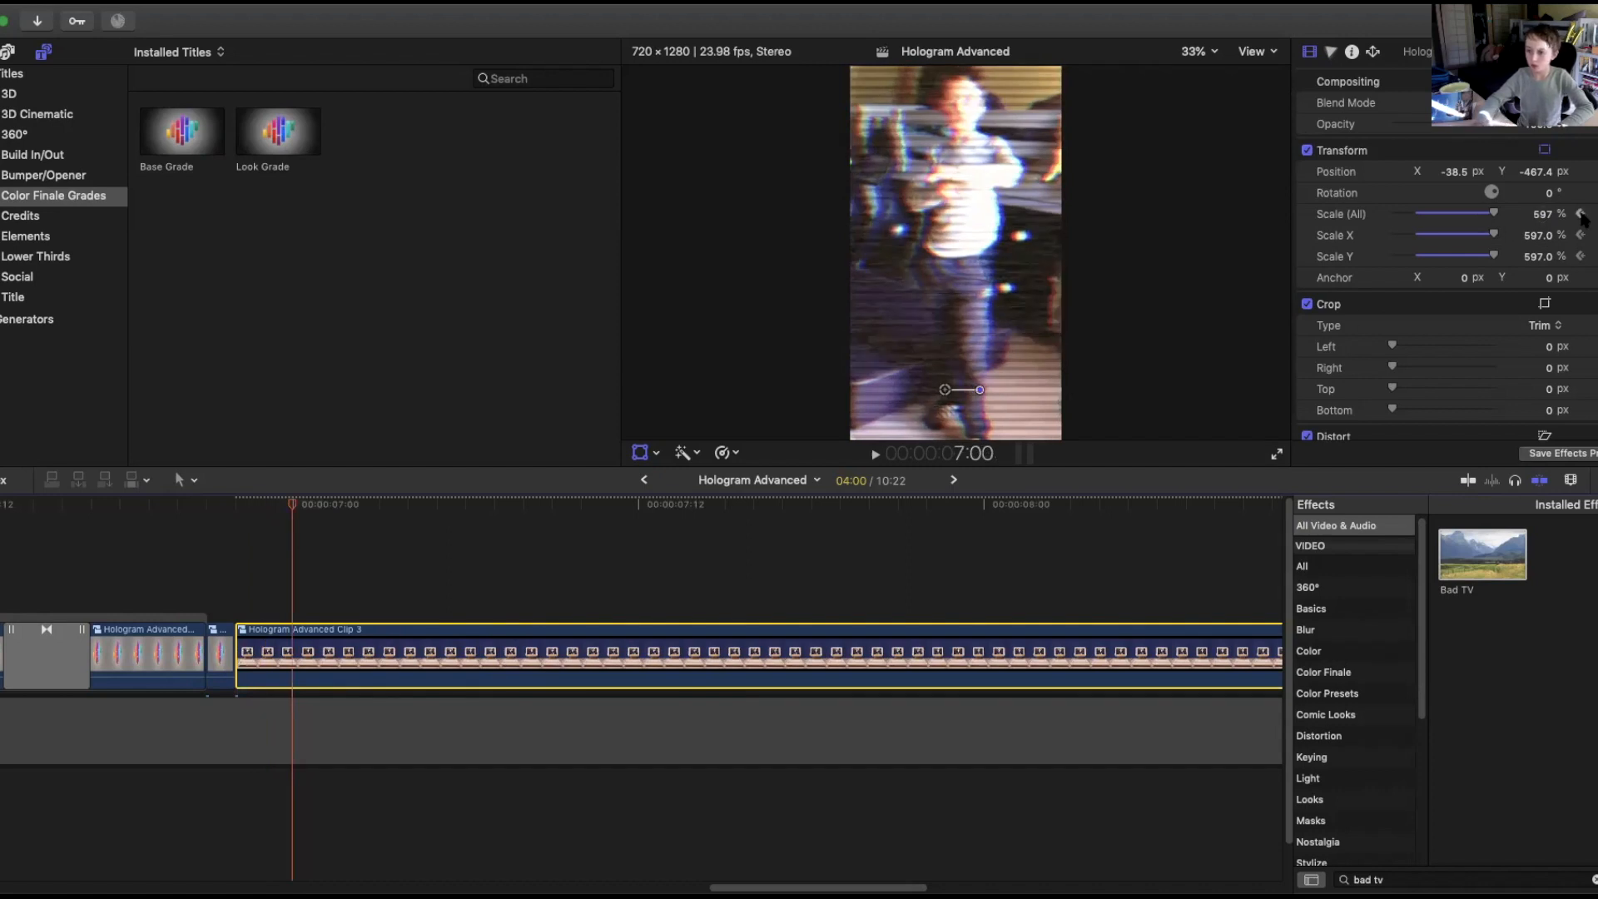
mouse_move(1542, 215)
left_mouse_down()
mouse_move(1542, 333)
mouse_move(1543, 224)
left_mouse_up()
left_click_drag(1046, 244, 1043, 210)
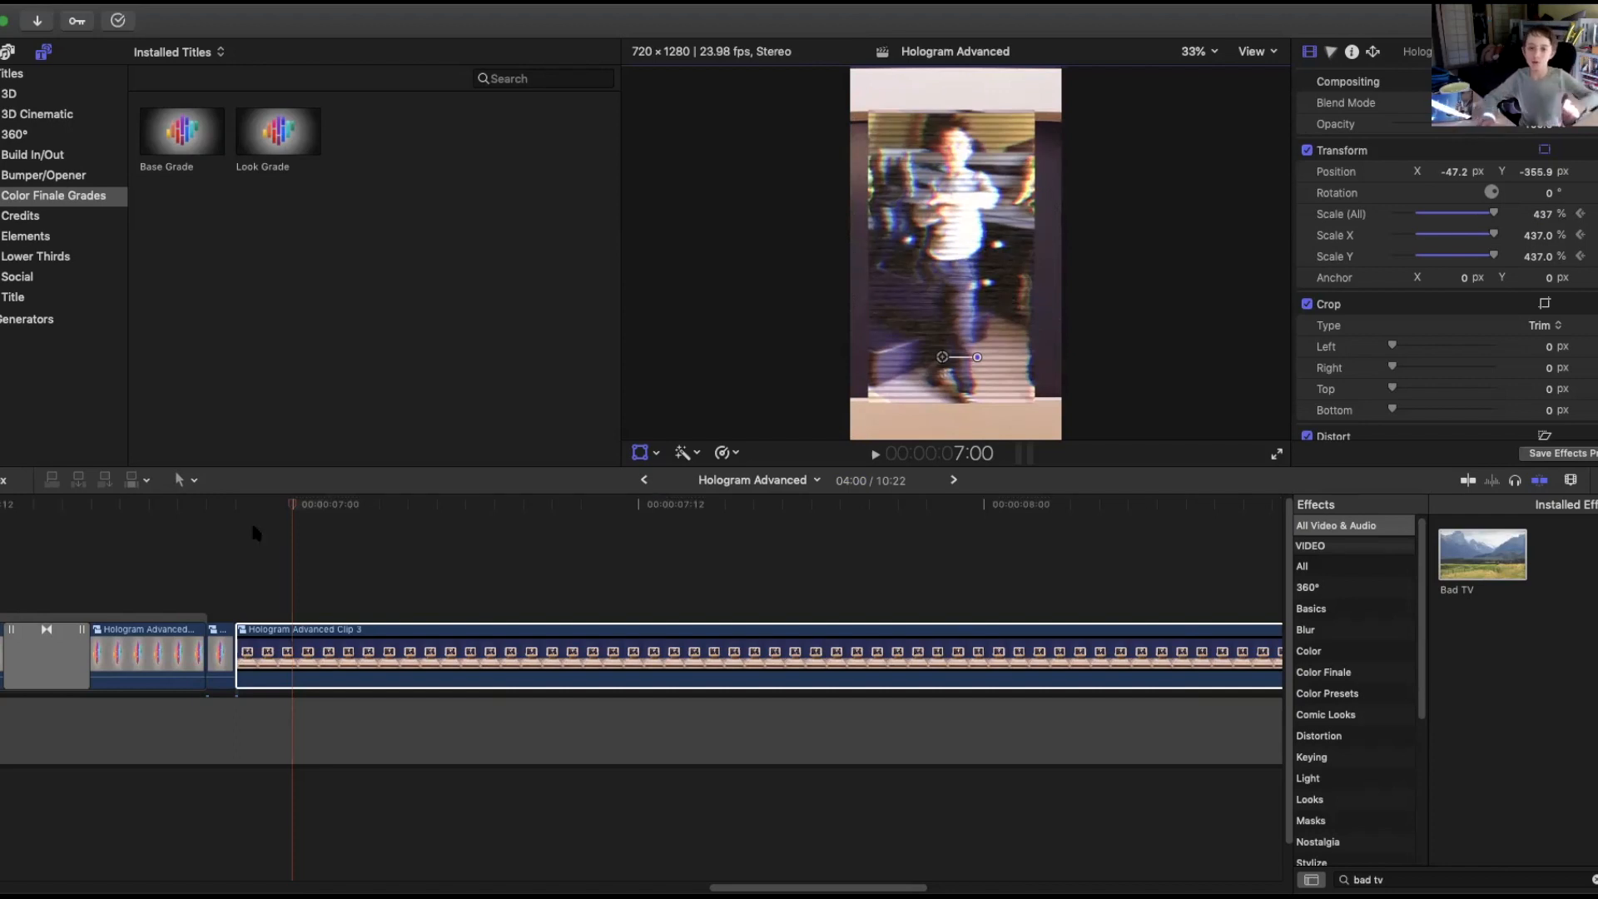
At 7:19, set the compound clip's scale to 481%.
left_click_drag(313, 506, 758, 538)
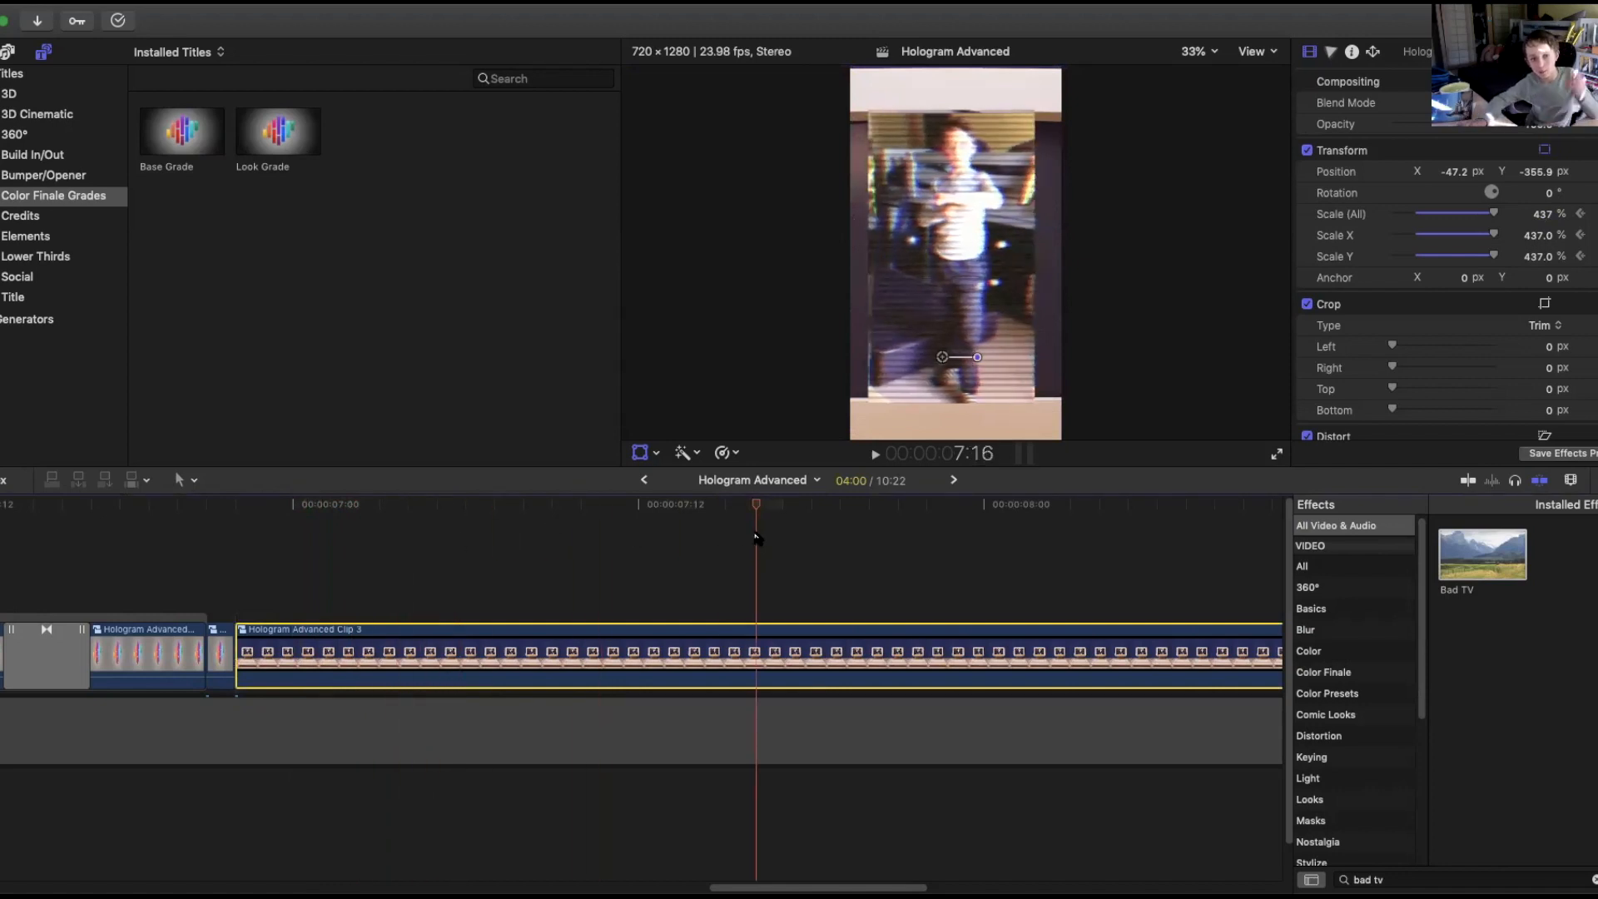
left_click_drag(587, 556, 845, 563)
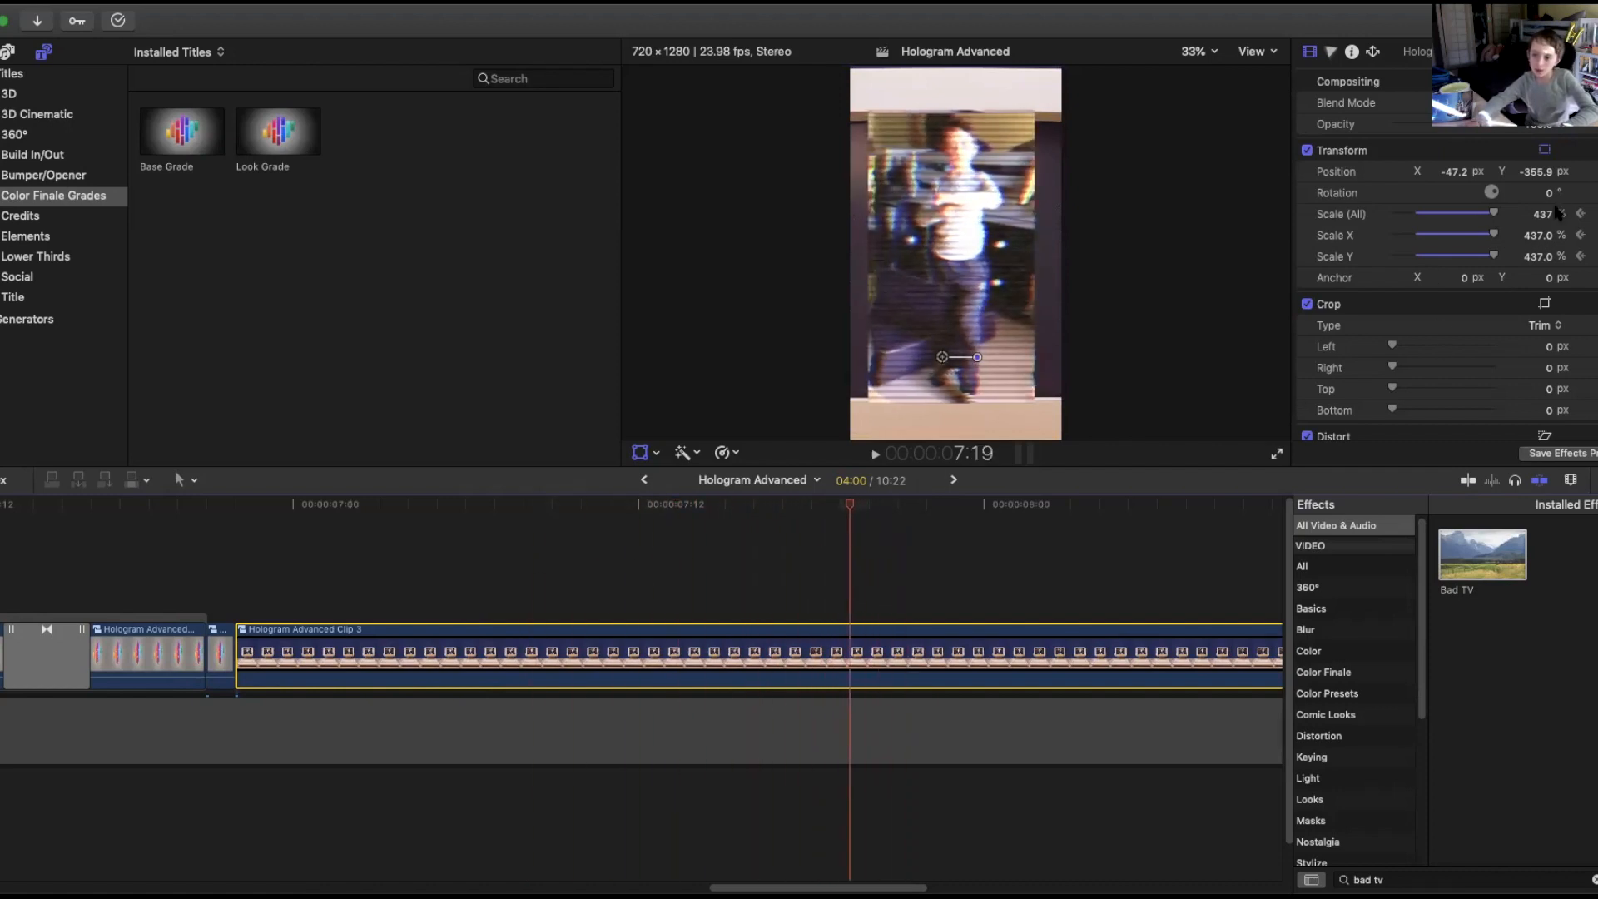
left_click_drag(1543, 214, 1543, 177)
Play the zoom from the compound clip's start to review it.
left_click_drag(842, 505, 226, 565)
key("space")
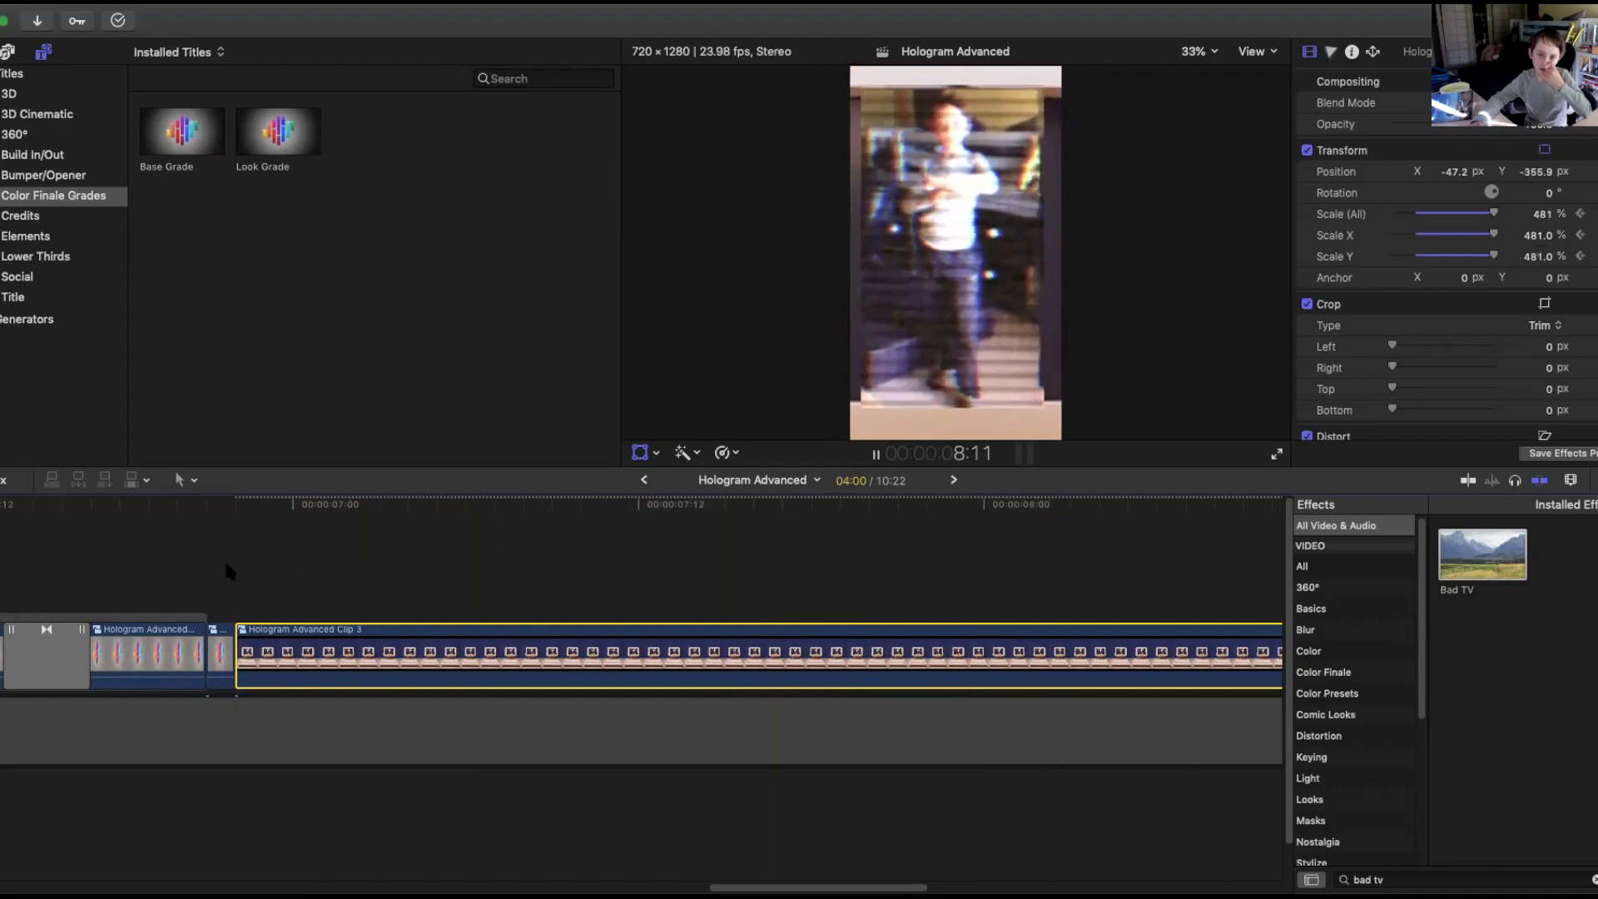
key("space")
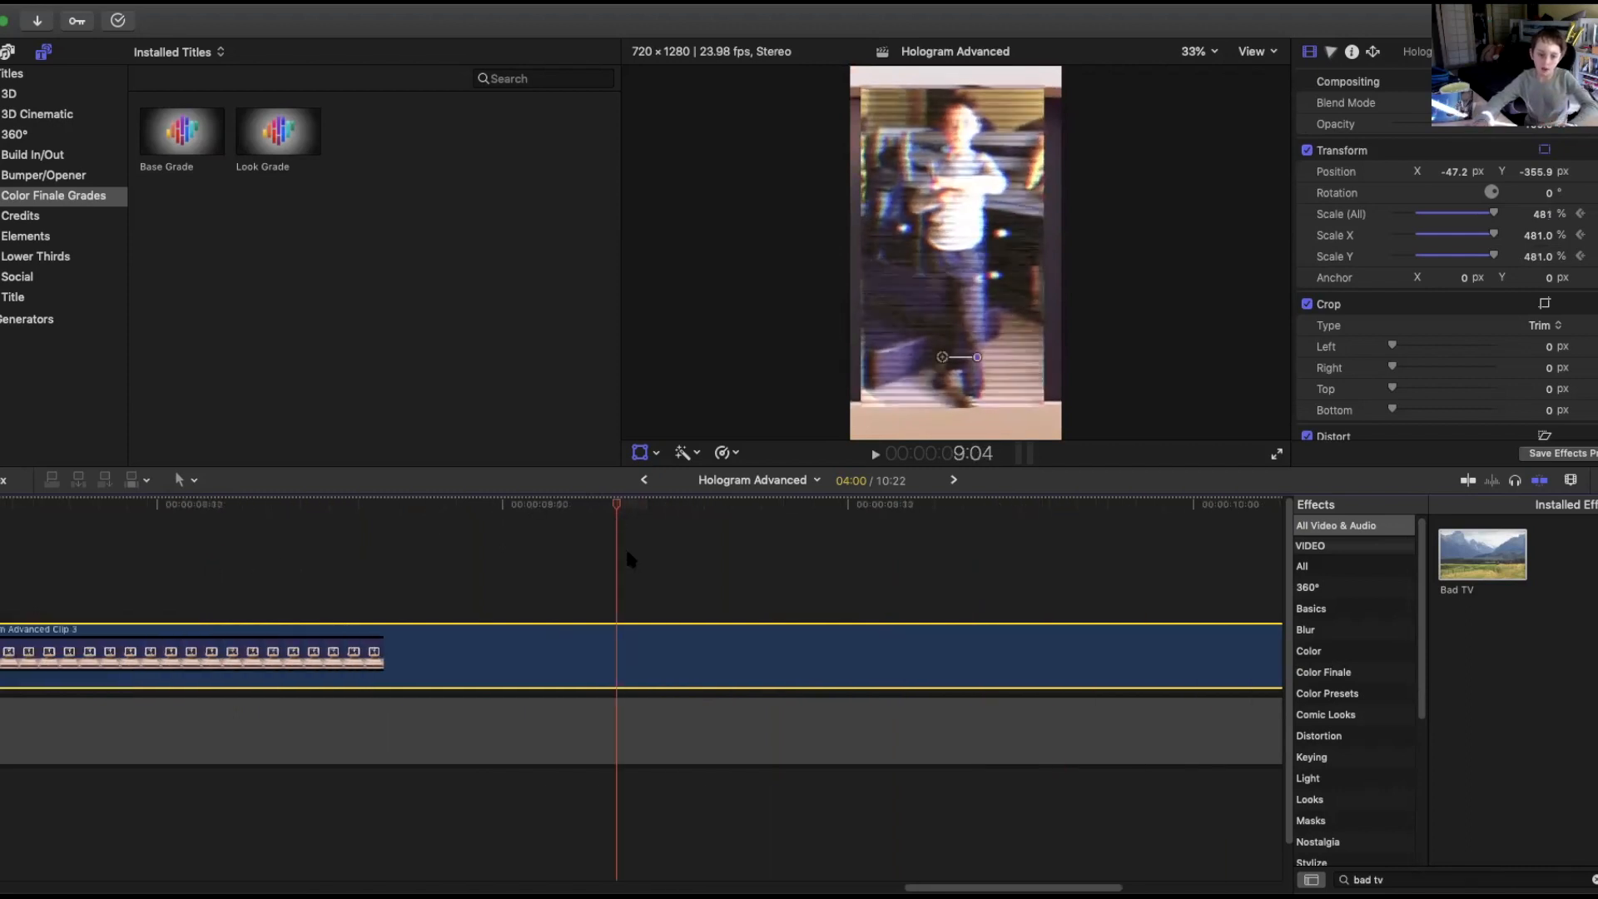
Blade the compound clip at 9:04, delete the remainder, and delete the clip beneath it.
key("super+b")
left_click(720, 663)
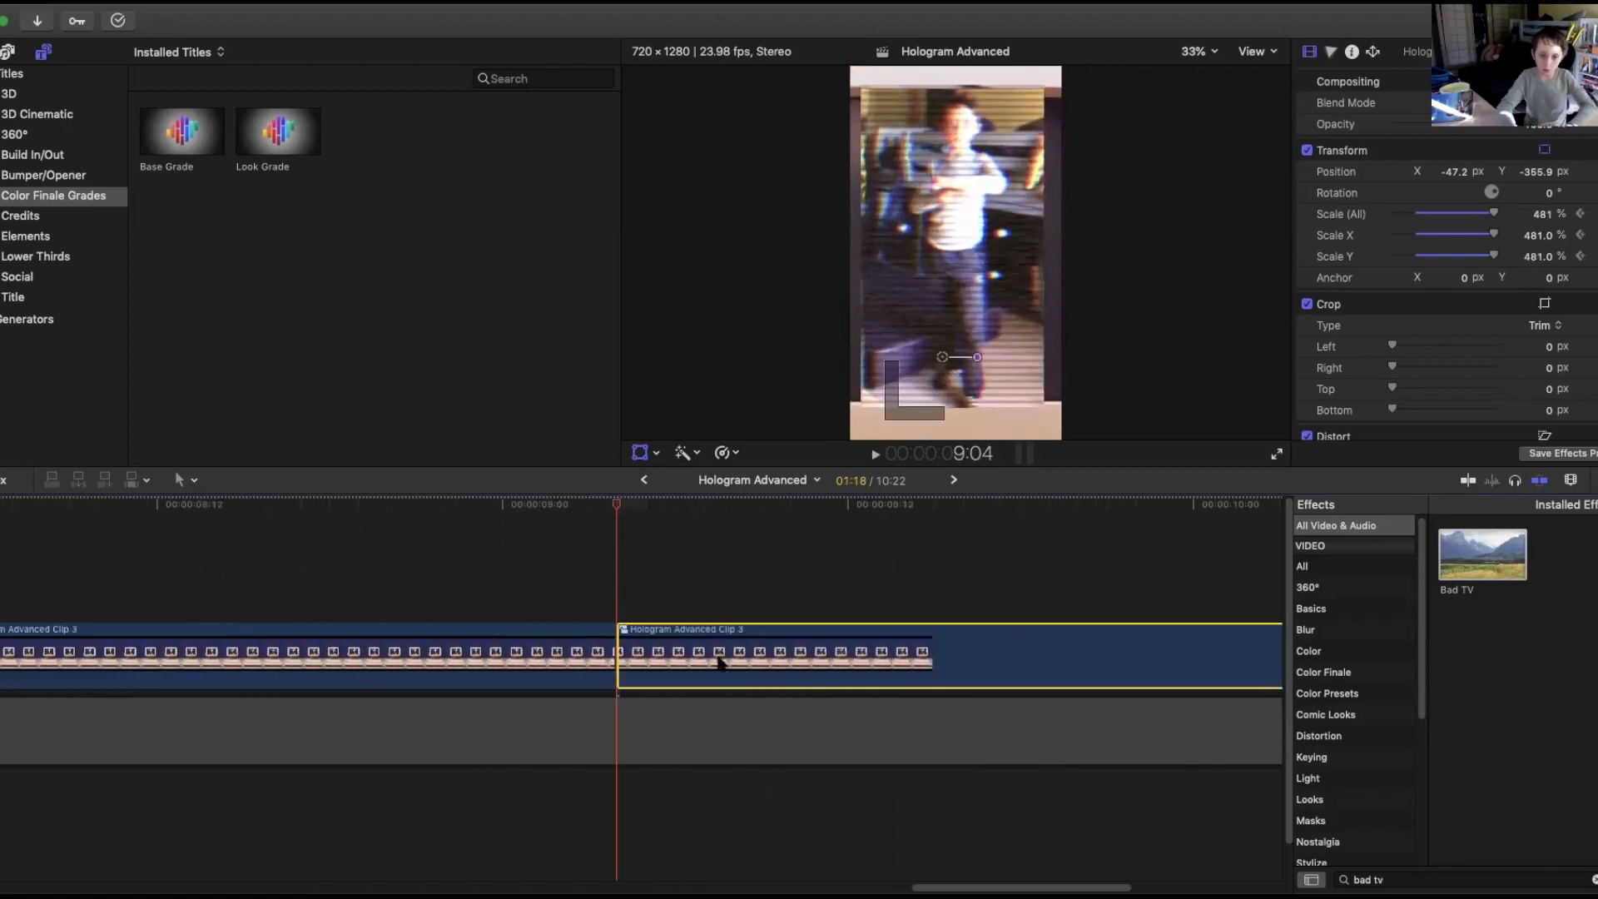
key("Delete")
left_click(706, 725)
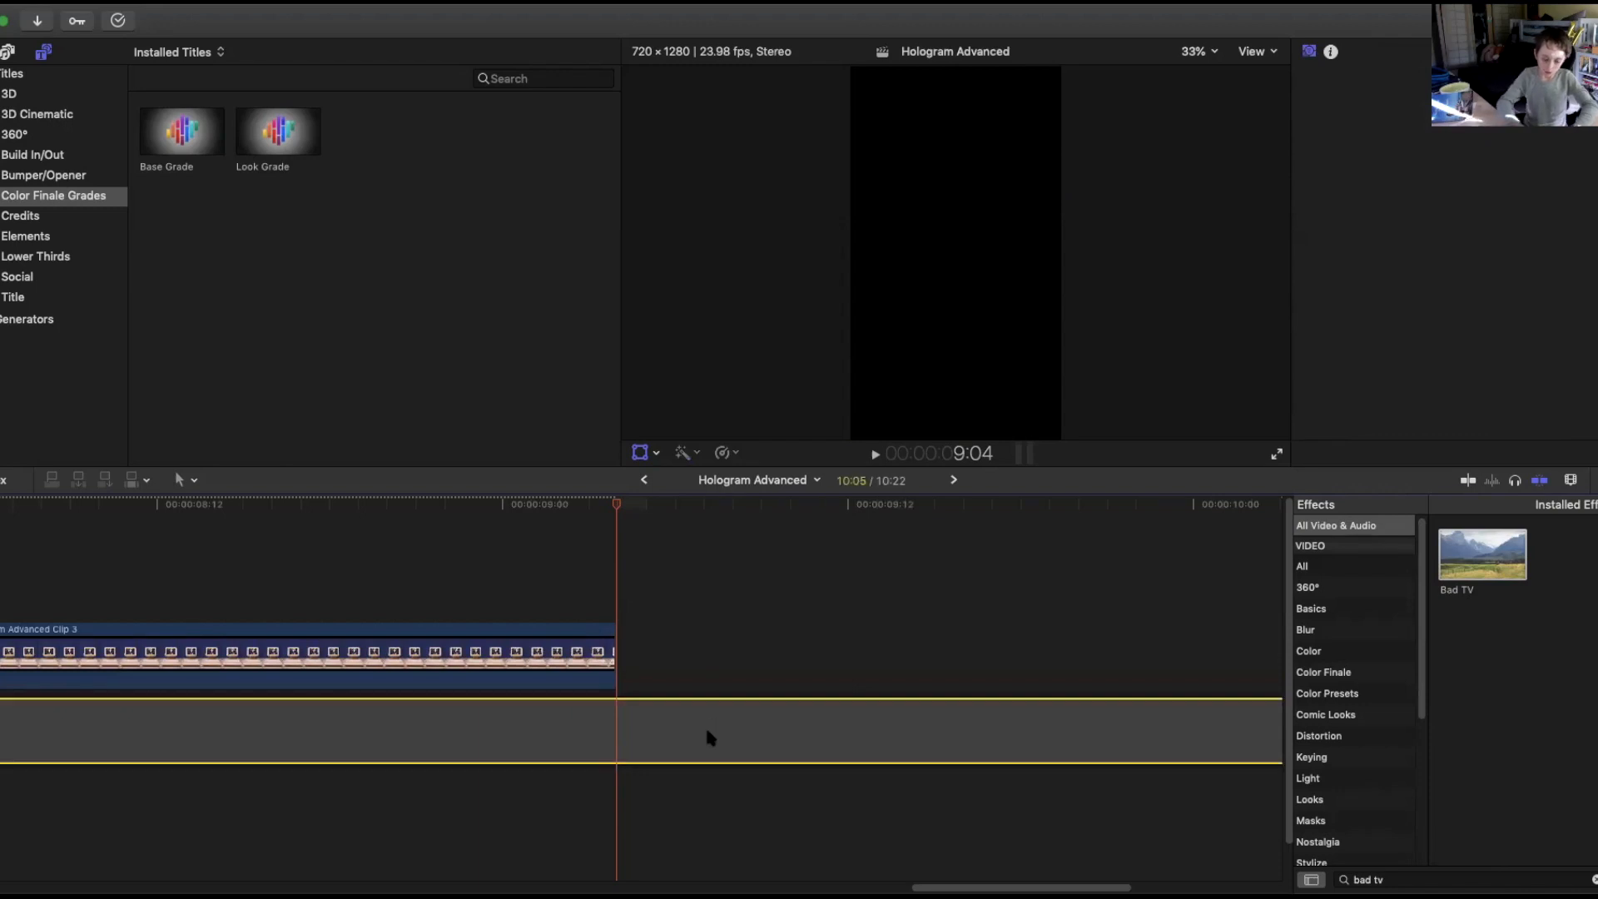
key("Delete")
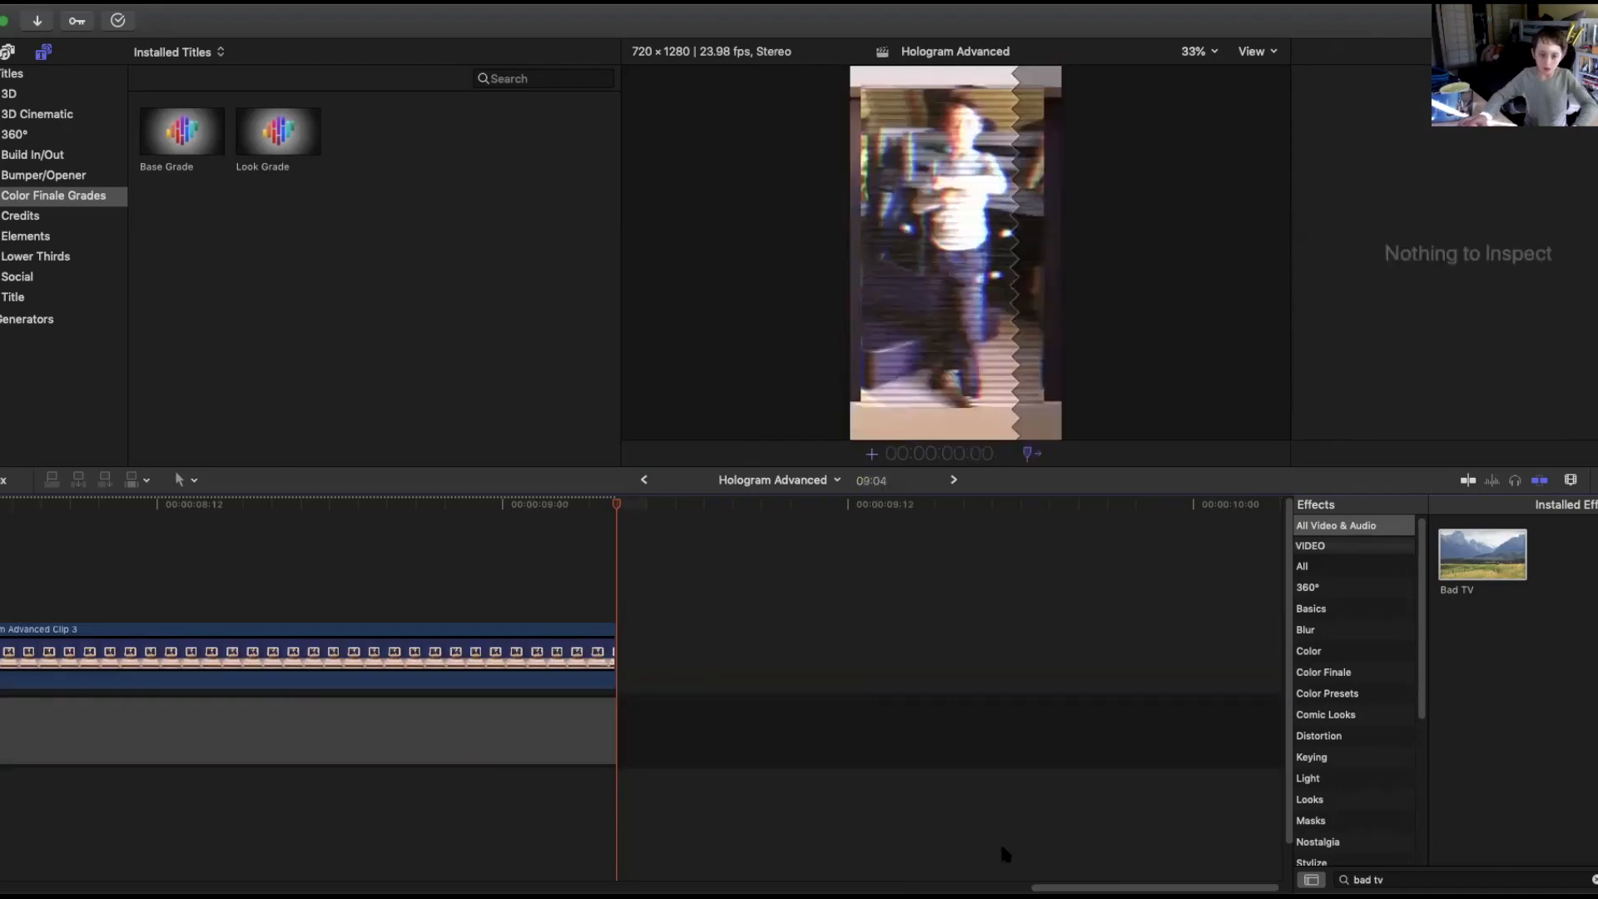
left_click_drag(1020, 880, 962, 840)
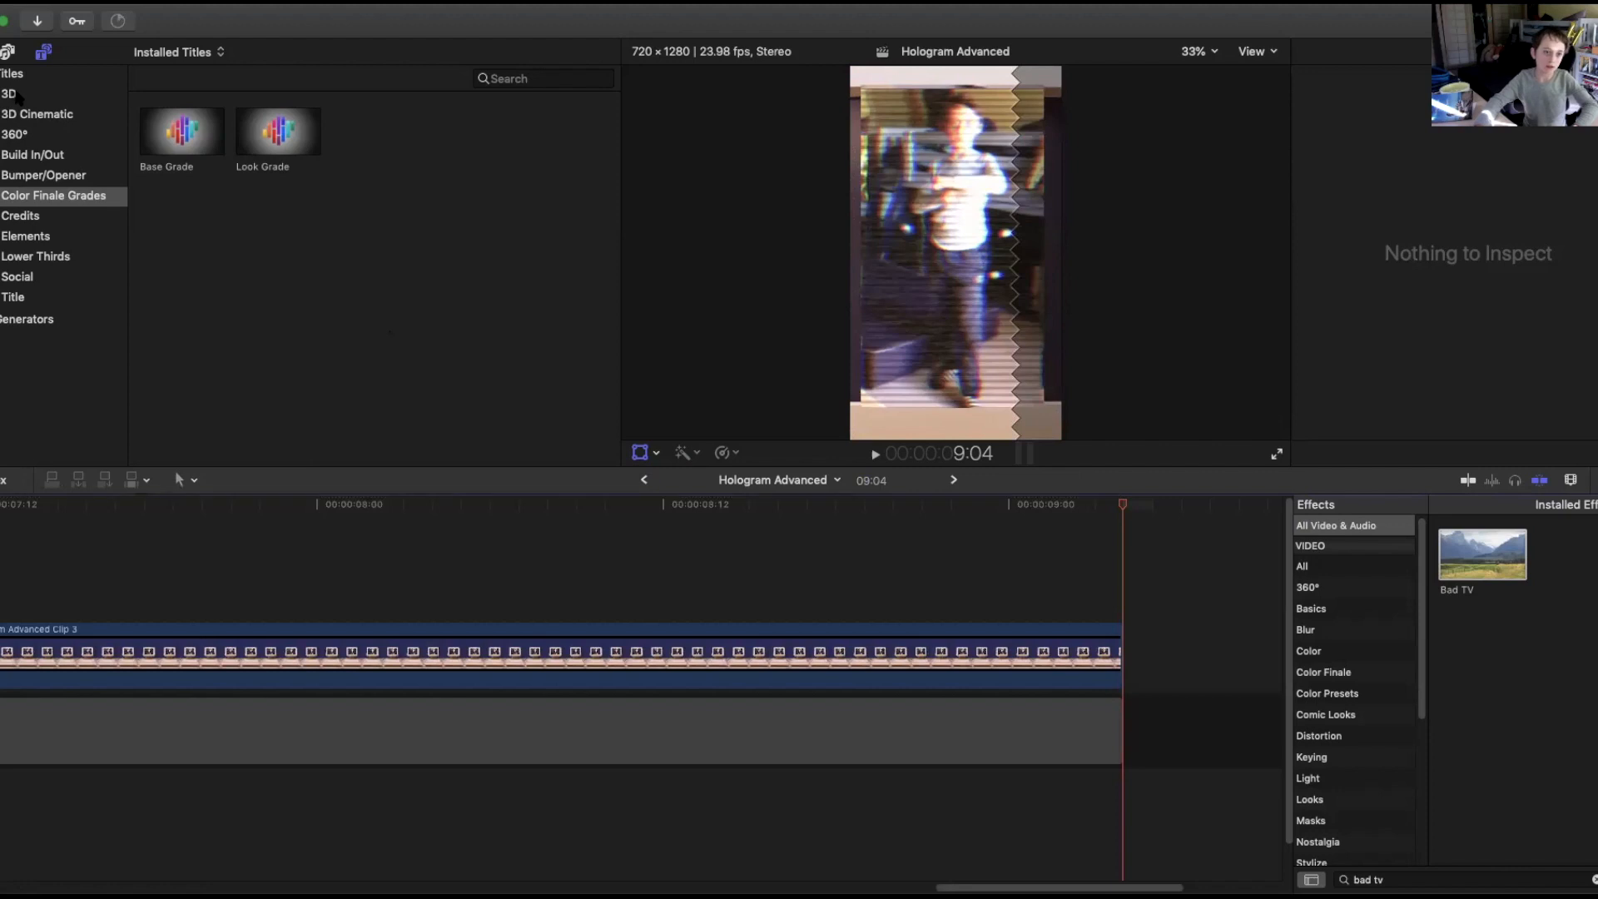
Add a Basic Title to the timeline above the end of the compound clip.
left_click(17, 94)
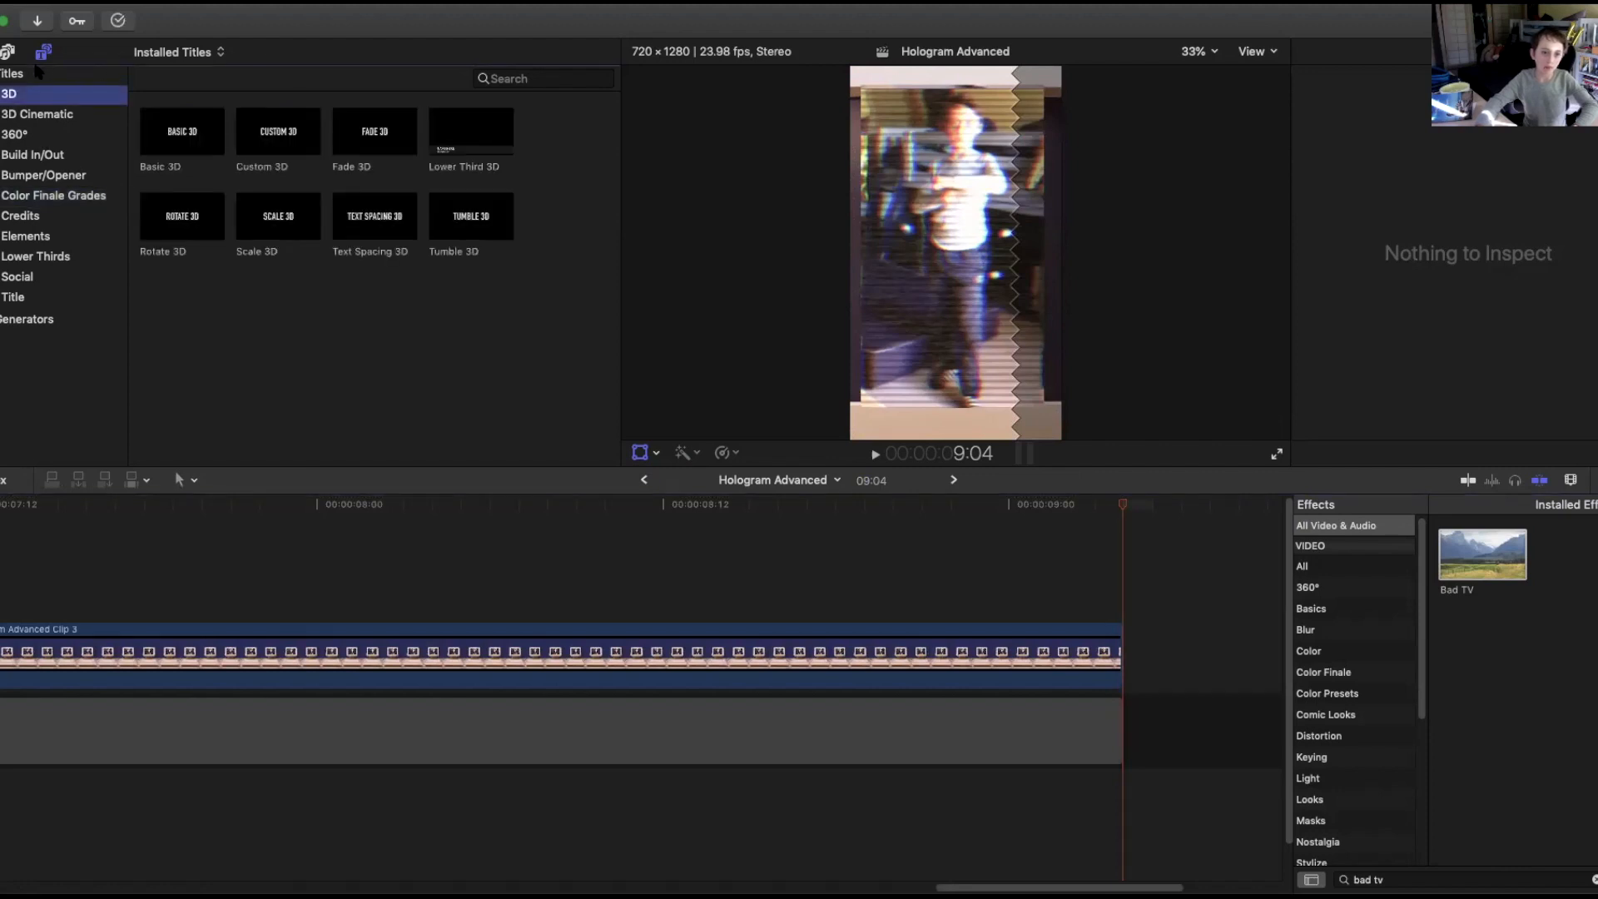
left_click(37, 74)
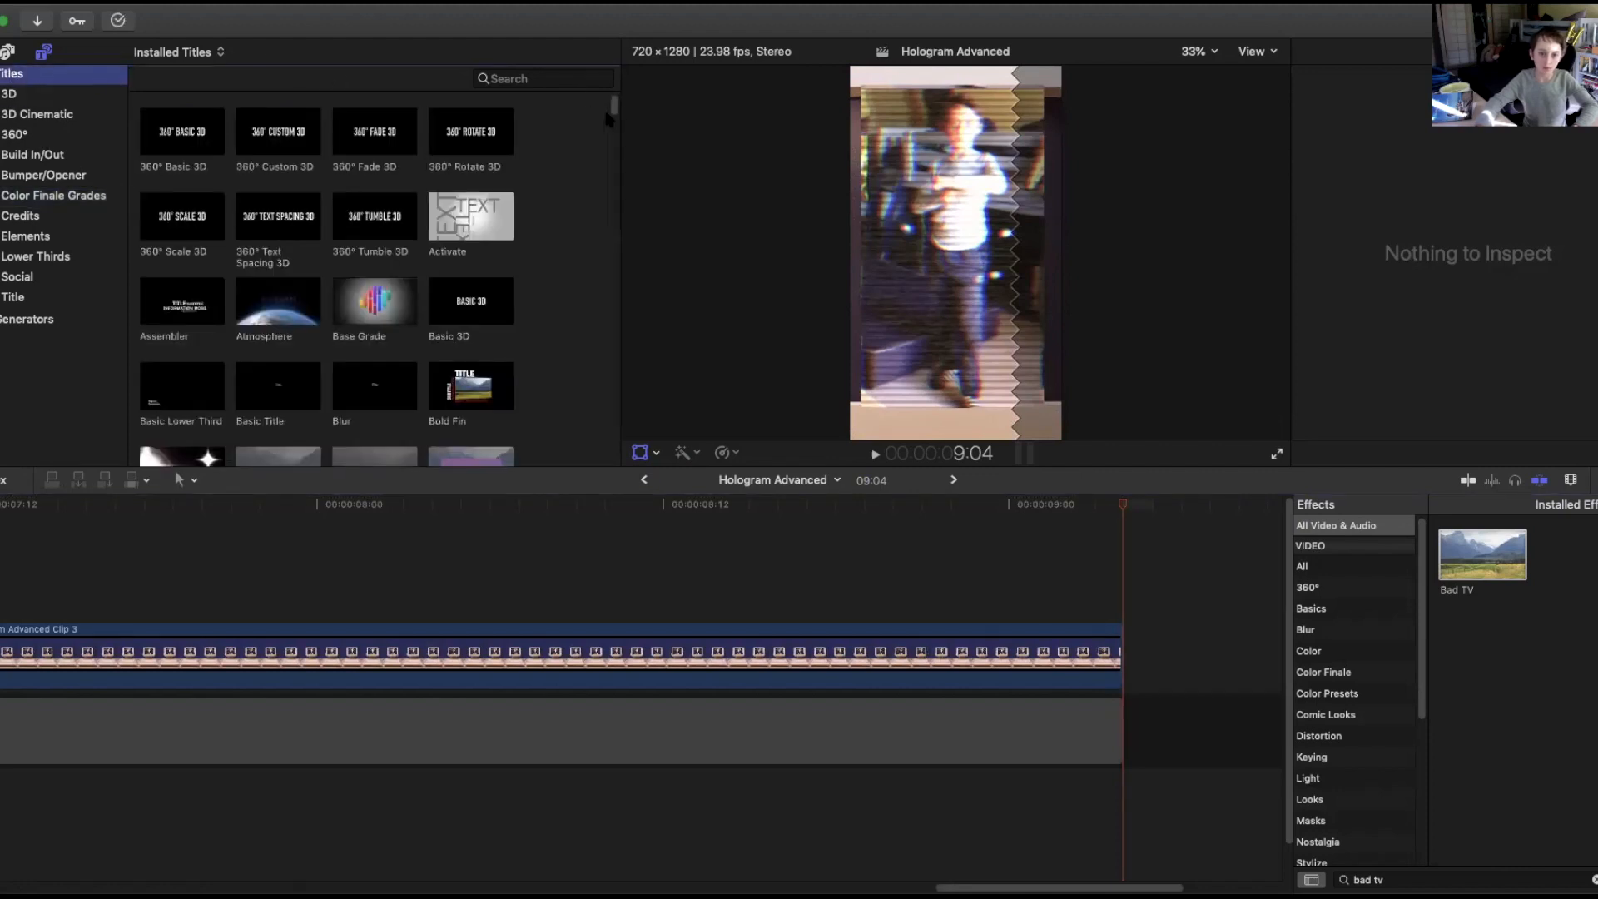
scroll(612, 117, "down", 3)
left_click_drag(251, 283, 1, 586)
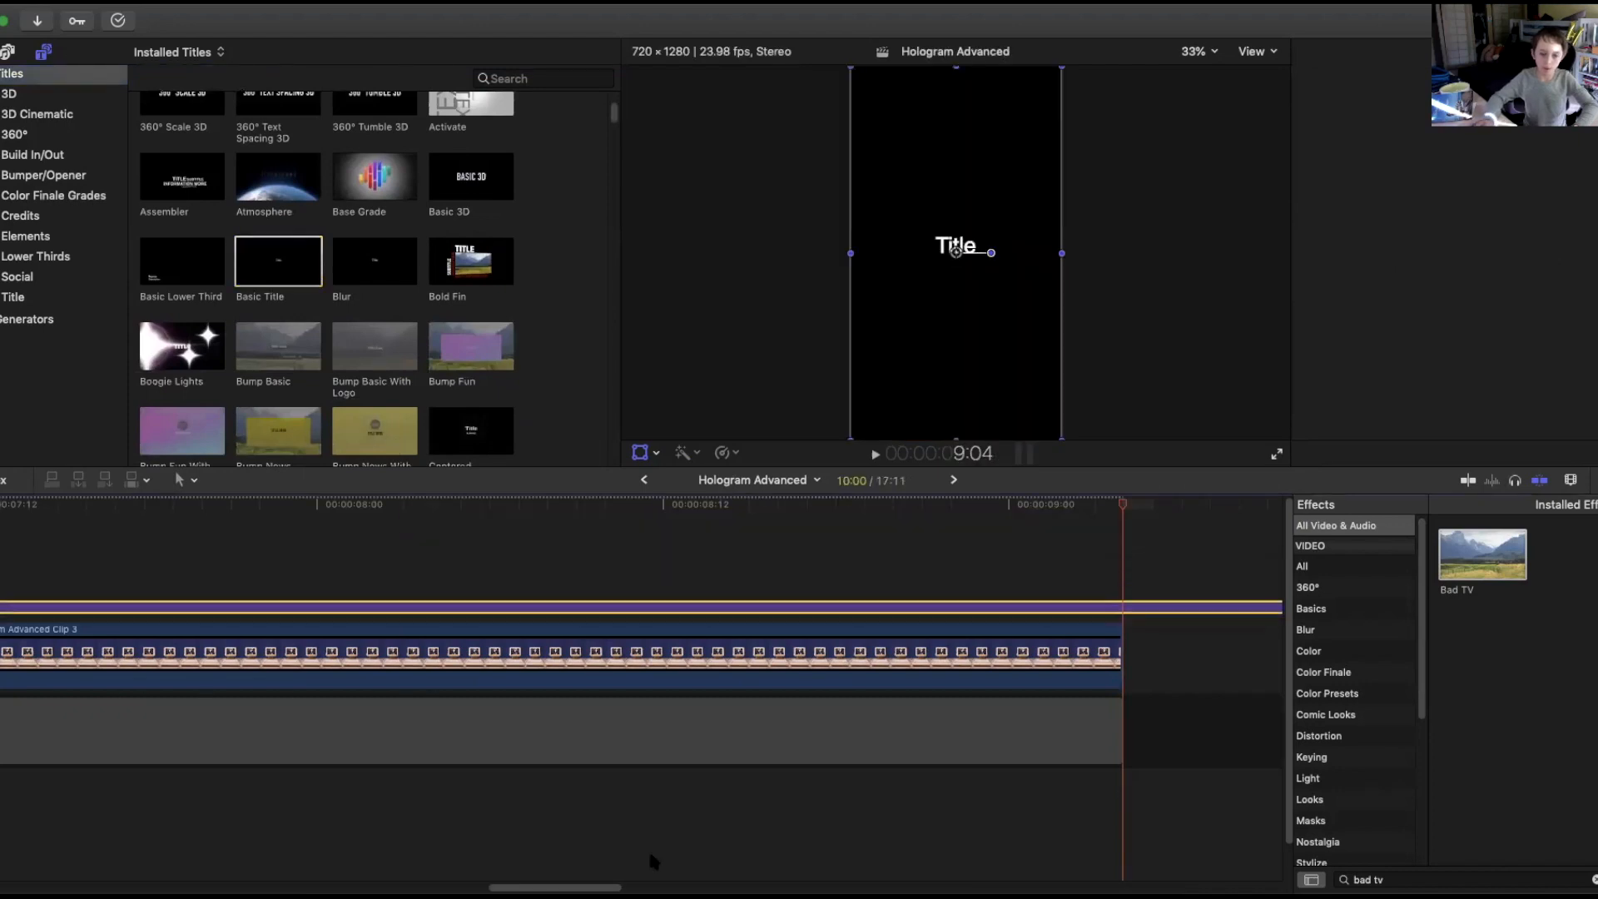
Extend the title's start back to line up with the start of the last compound clip.
scroll(492, 879, "left", 10)
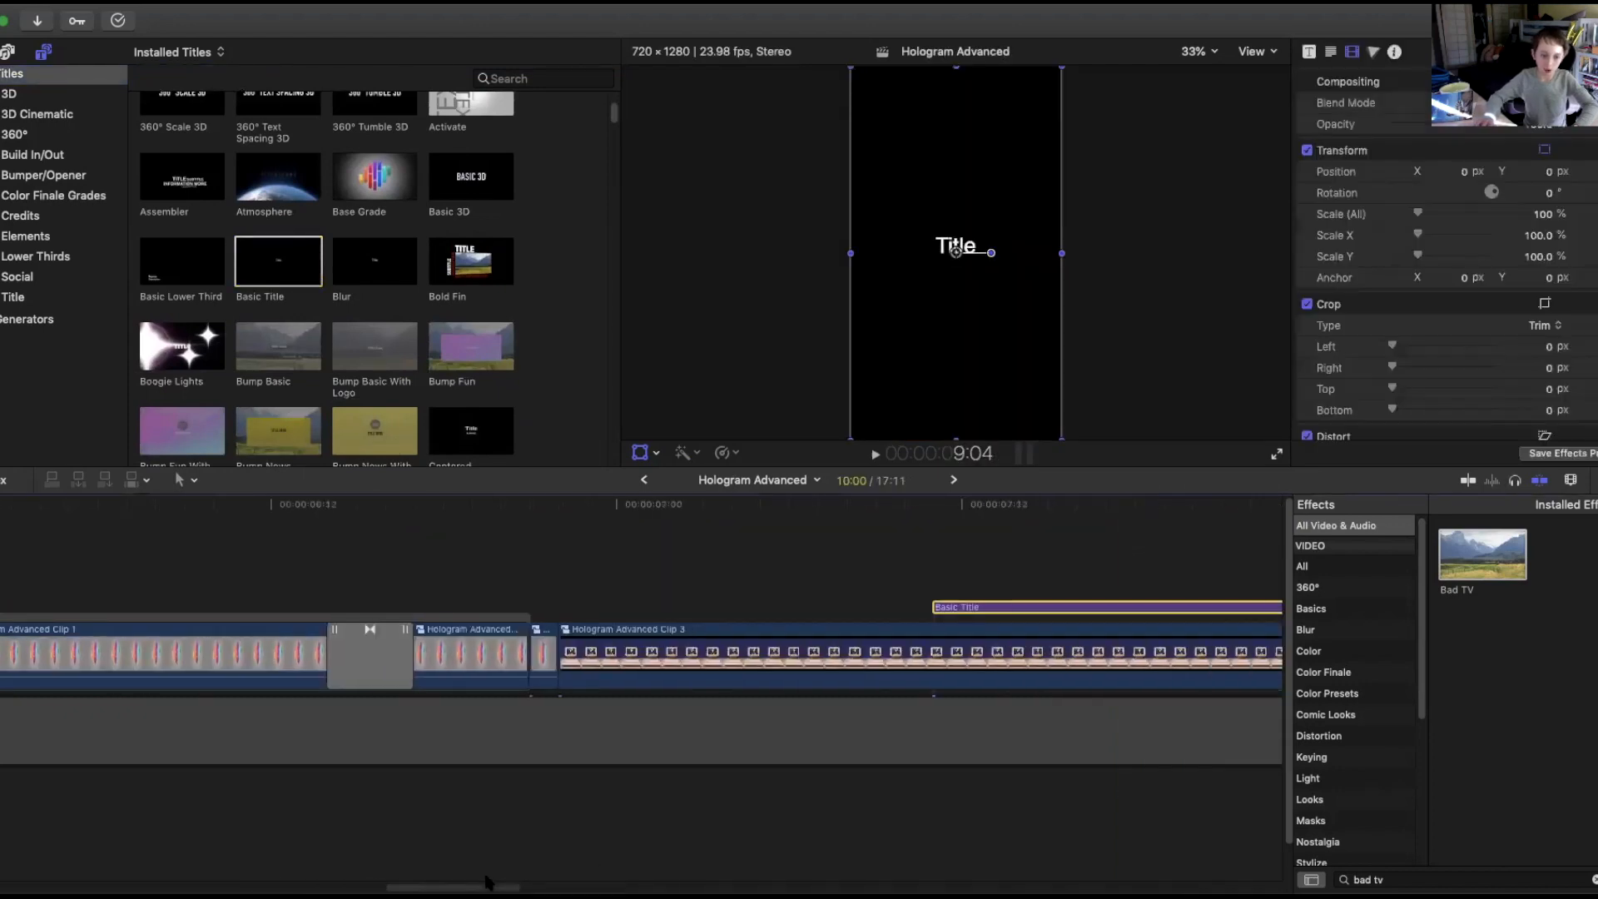
scroll(481, 881, "right", 4)
left_click_drag(817, 613, 448, 620)
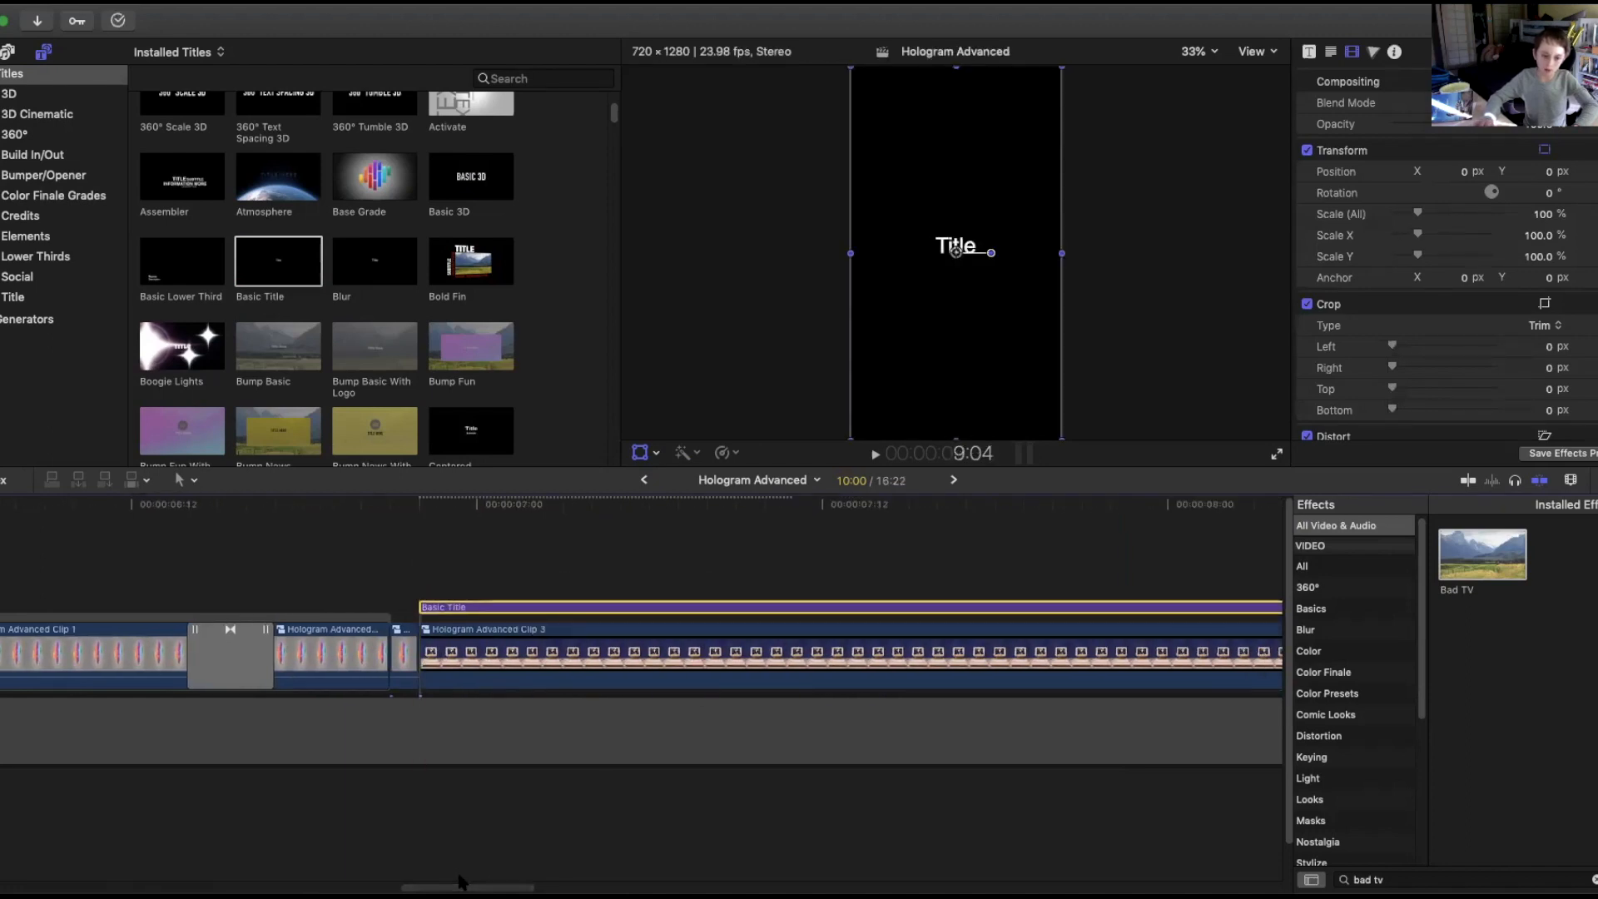
Blade the title at 9:04 and delete the part that runs past the end of the video.
scroll(464, 881, "right", 20)
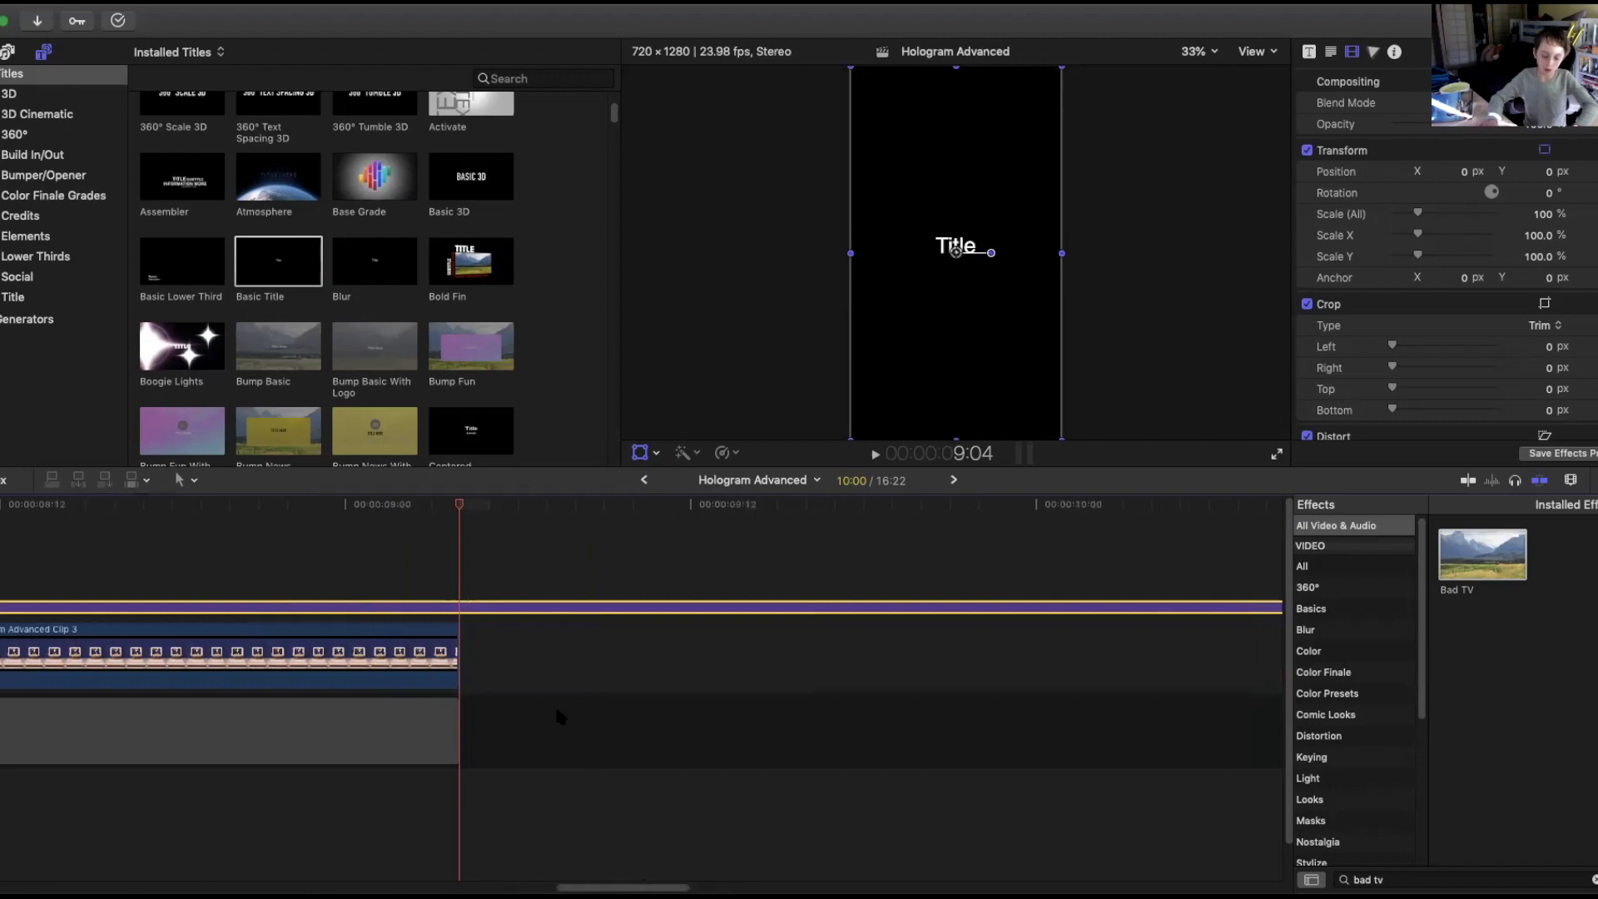
key("super+b")
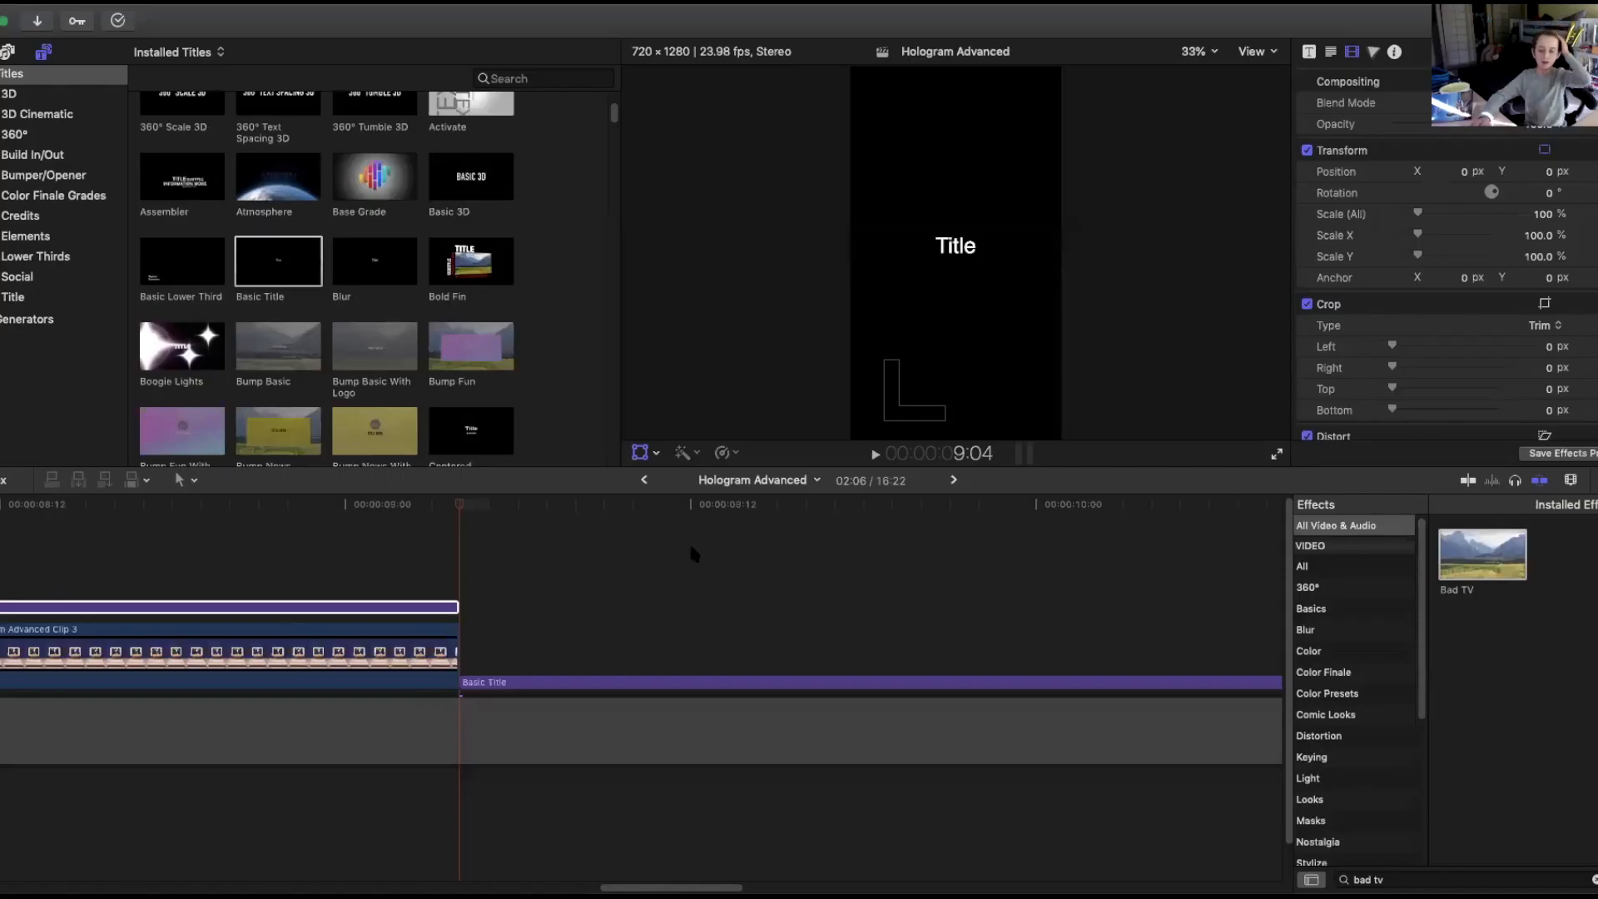
key("Delete")
left_click(647, 724)
key("super+b")
left_click(649, 724)
key("Delete")
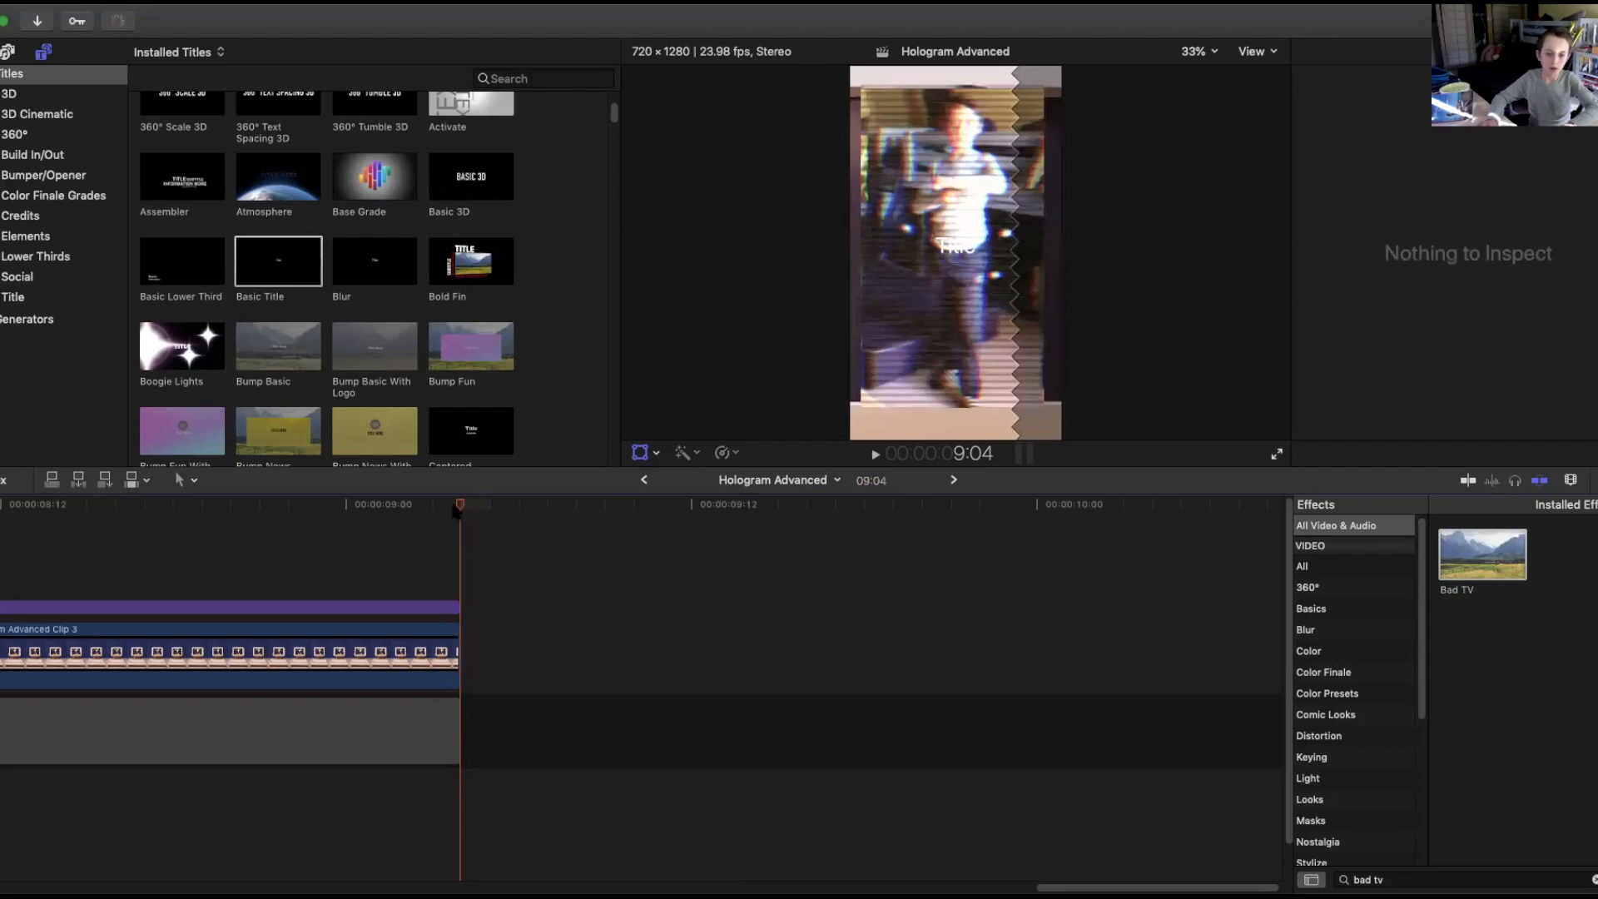
Replace the title text with a 'Created By' line naming the creator and a second line 'Like and Follow Me!'.
left_click_drag(457, 509, 181, 508)
left_click(310, 611)
left_click(1311, 52)
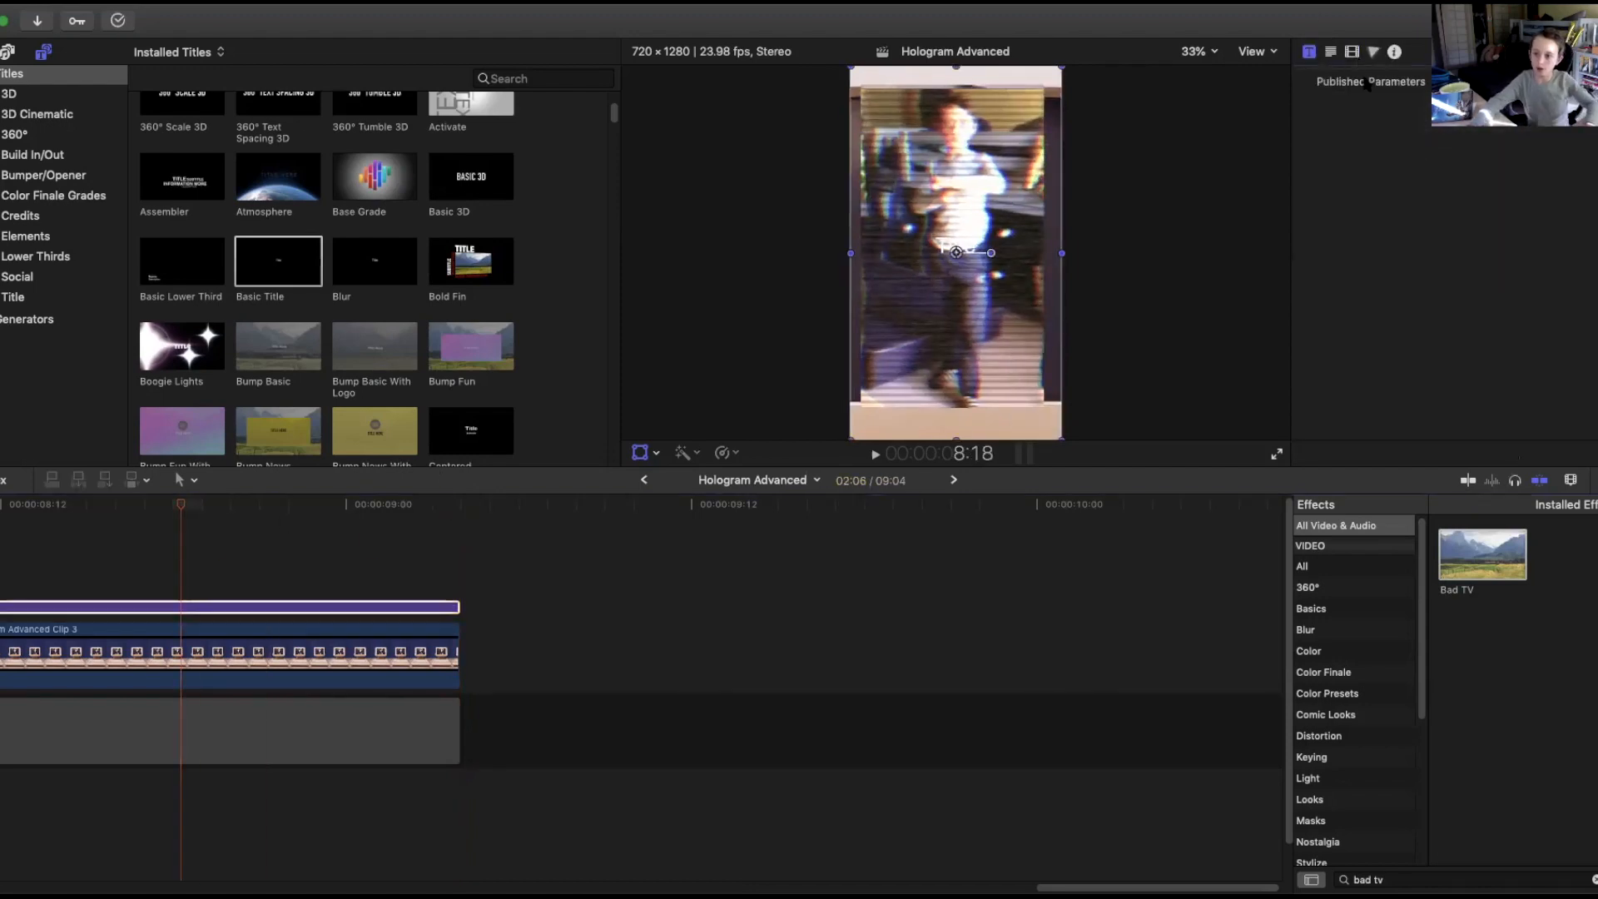
left_click(1331, 53)
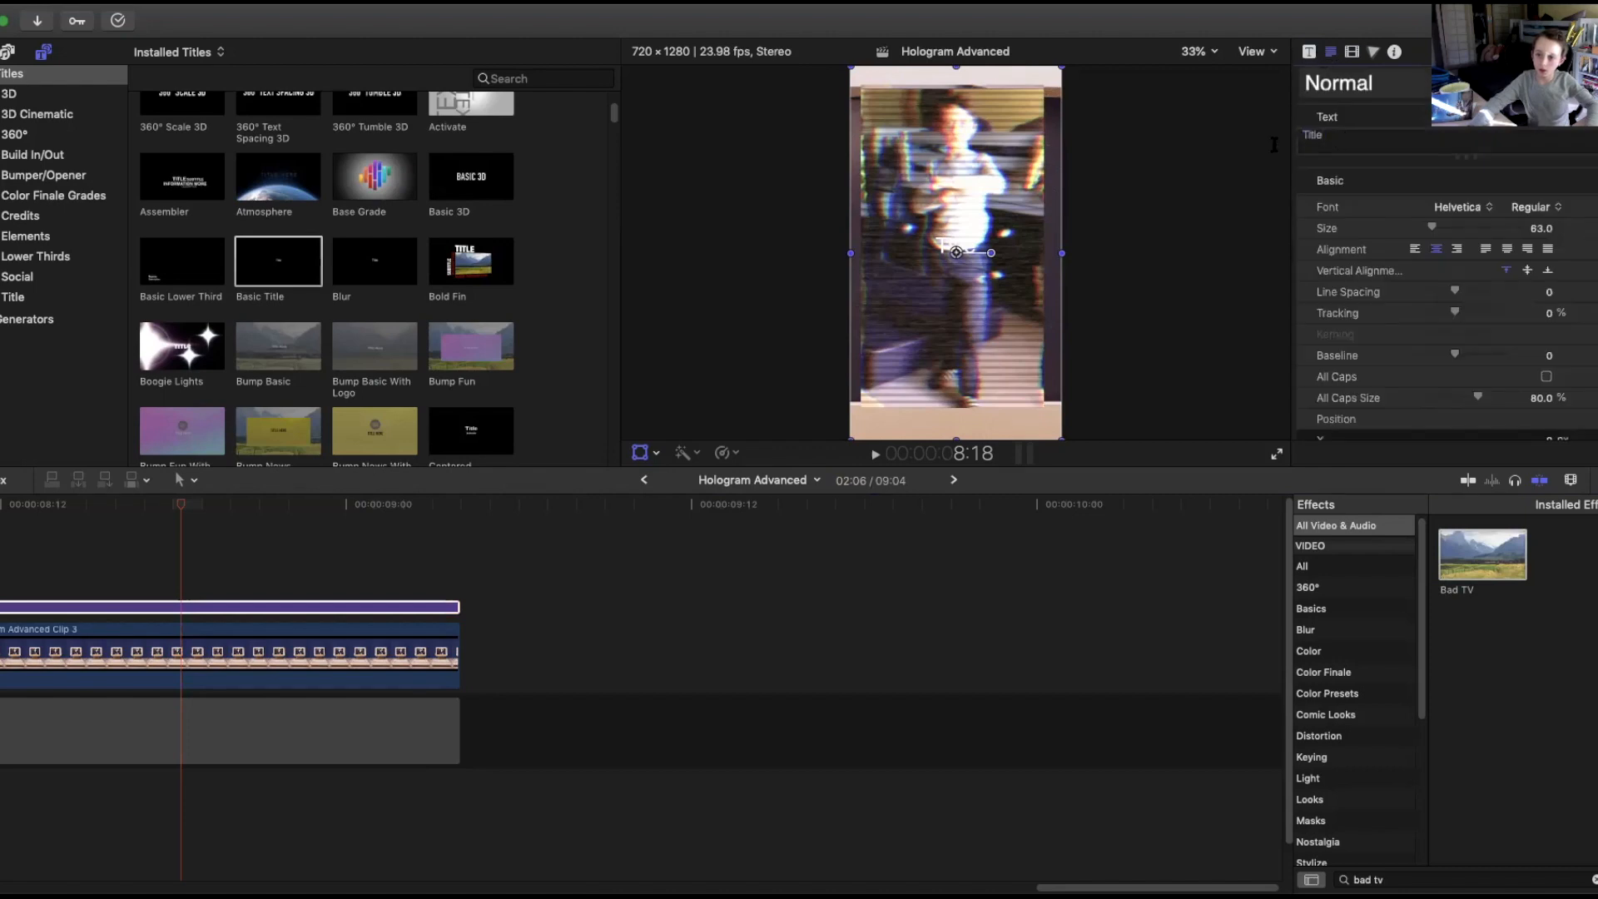
type("Cr")
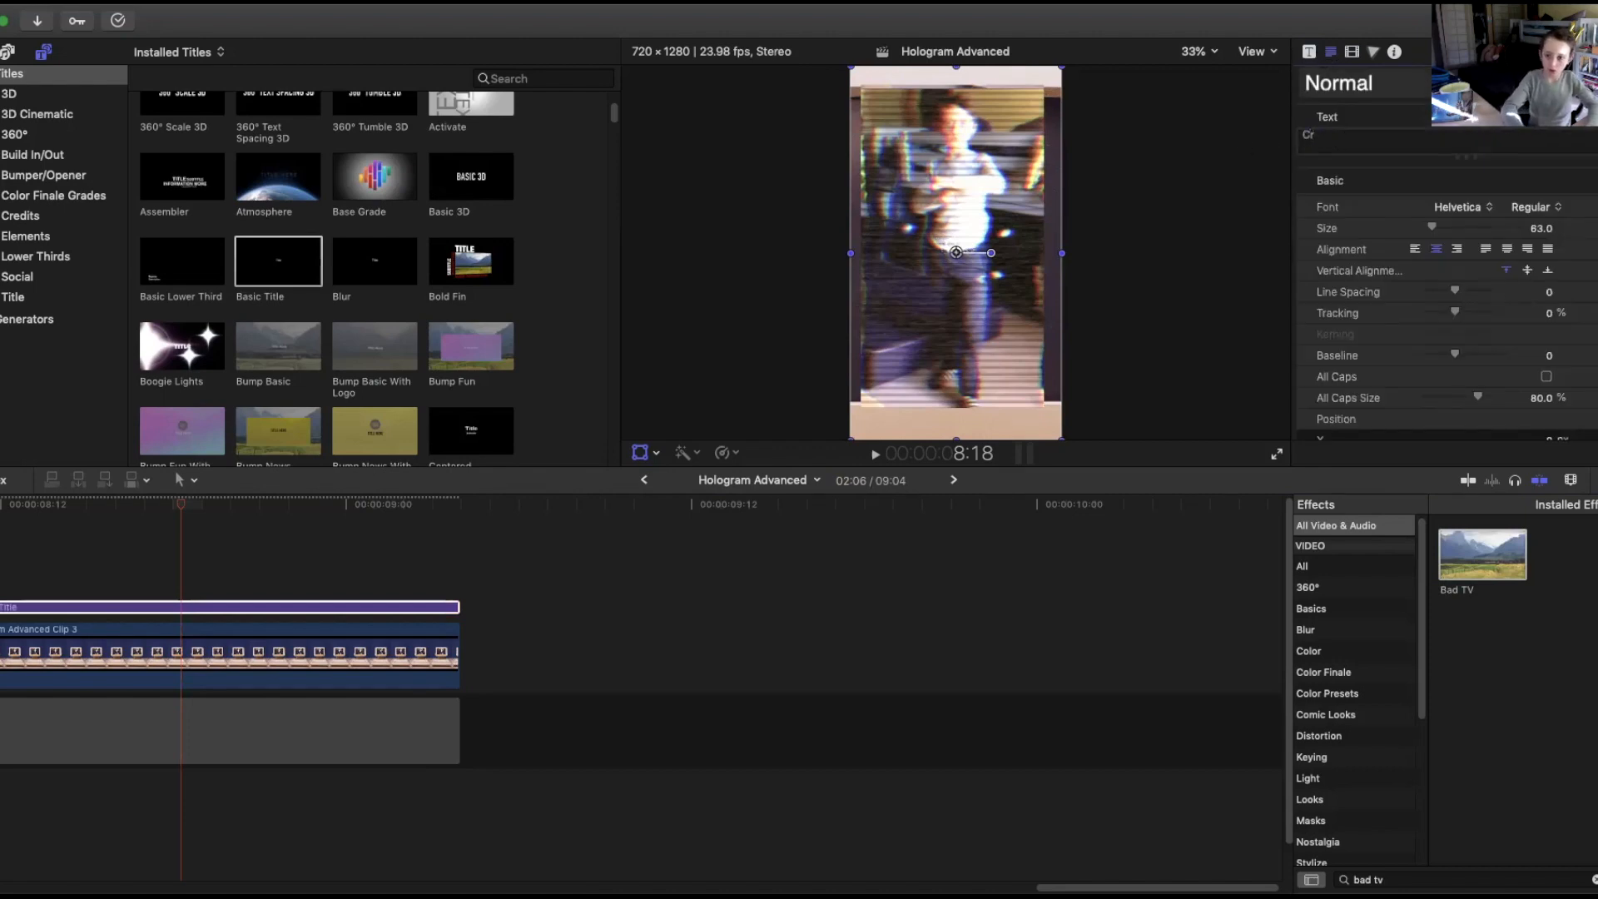
type("eated B")
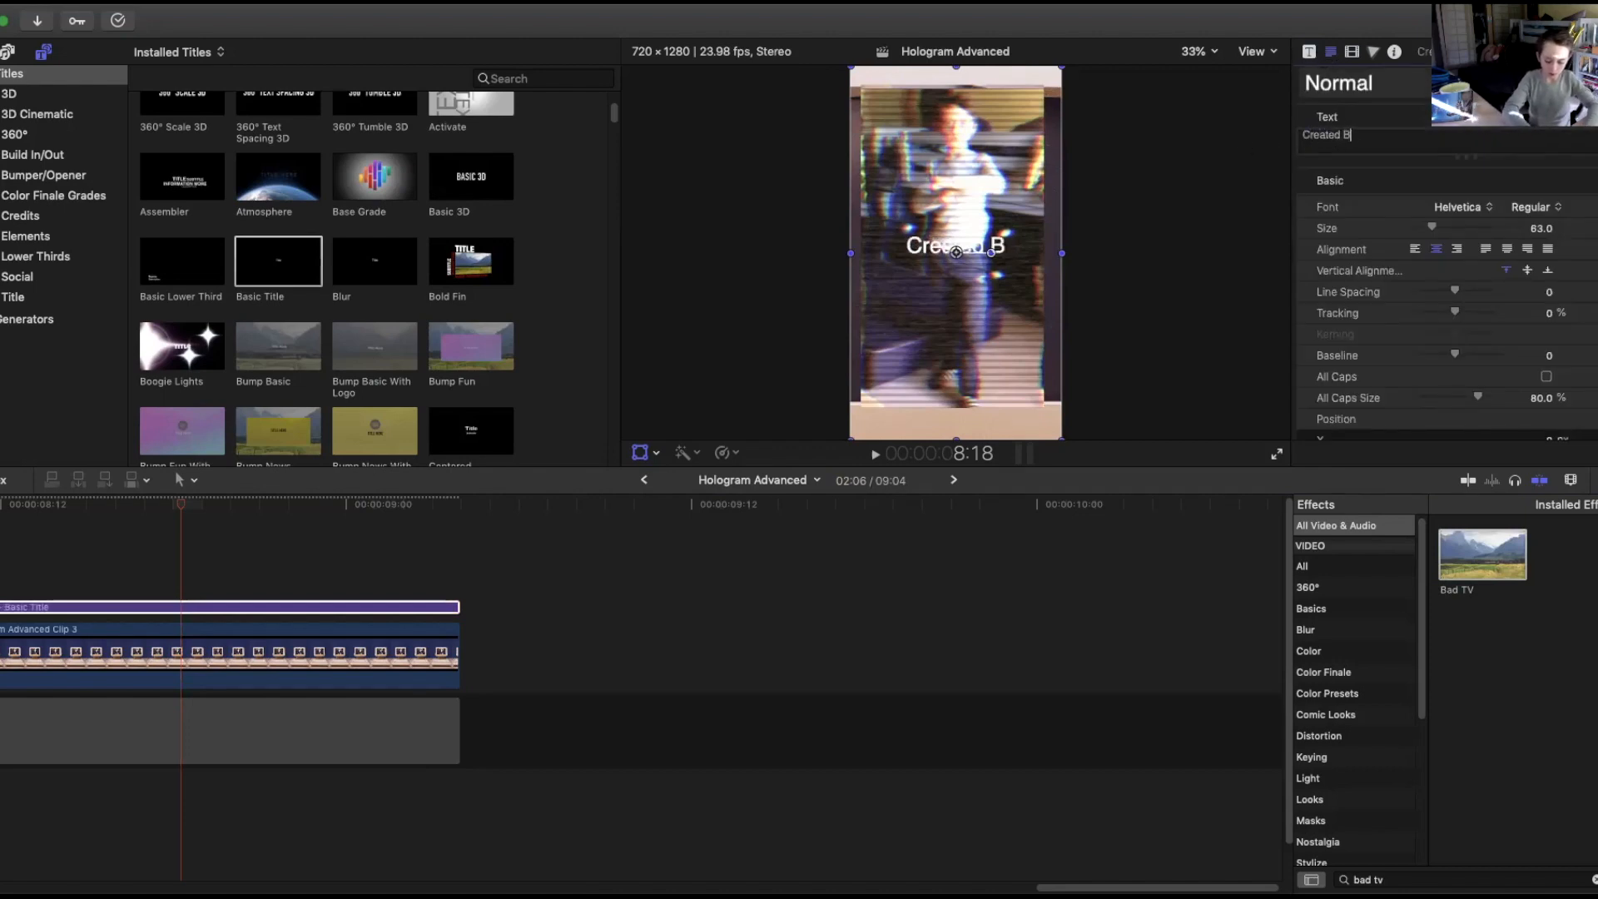
type("y Harley Jay")
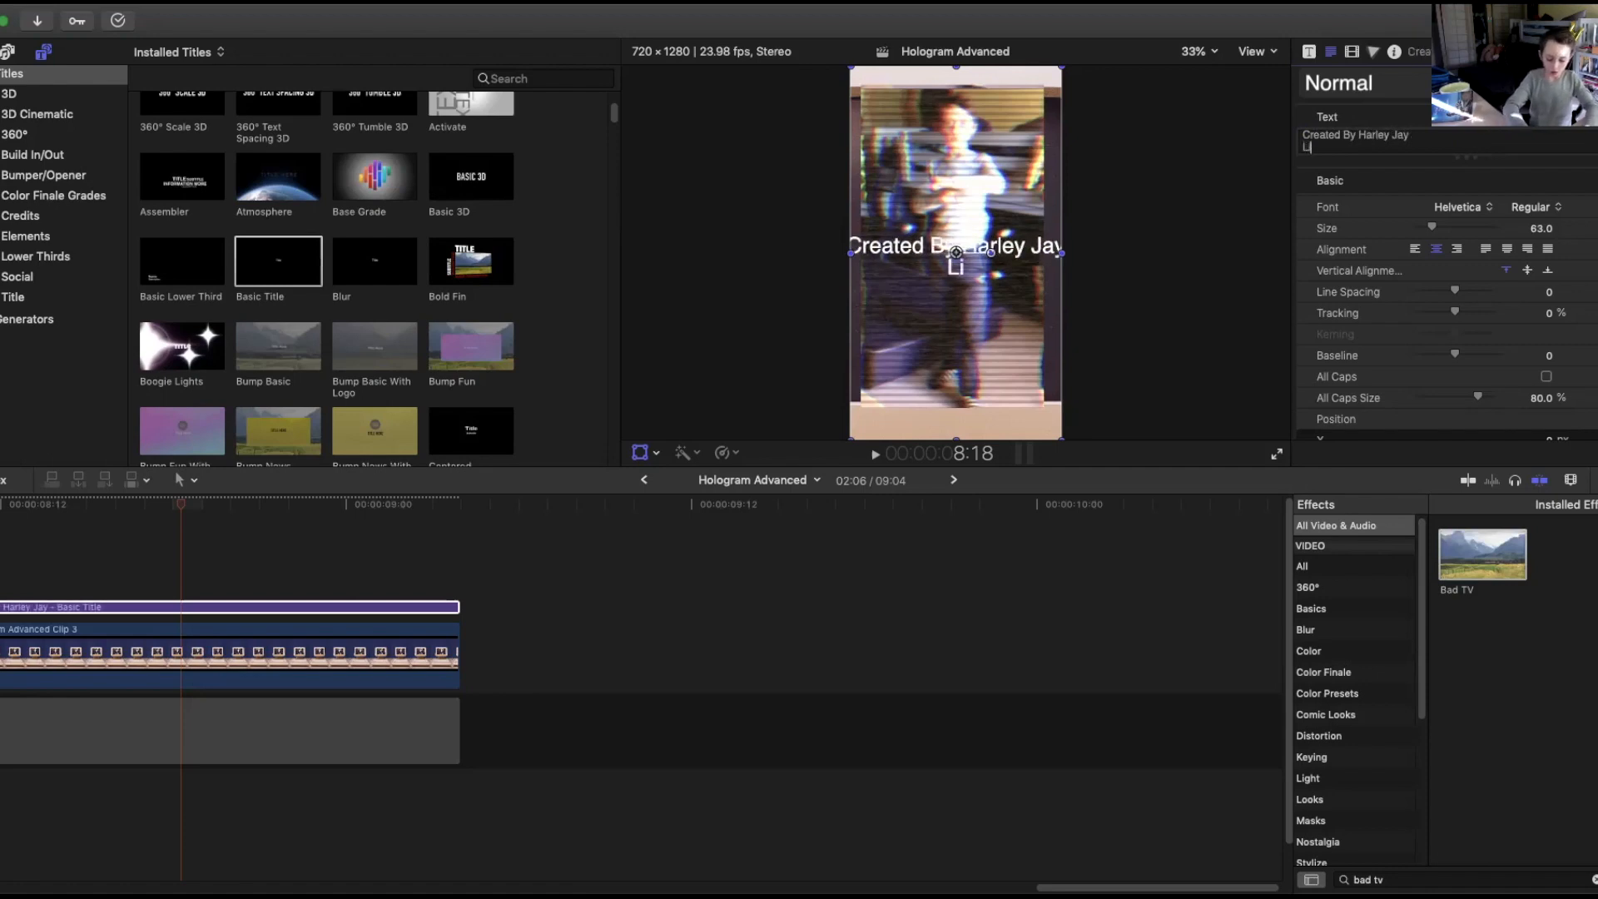
type("Like and ")
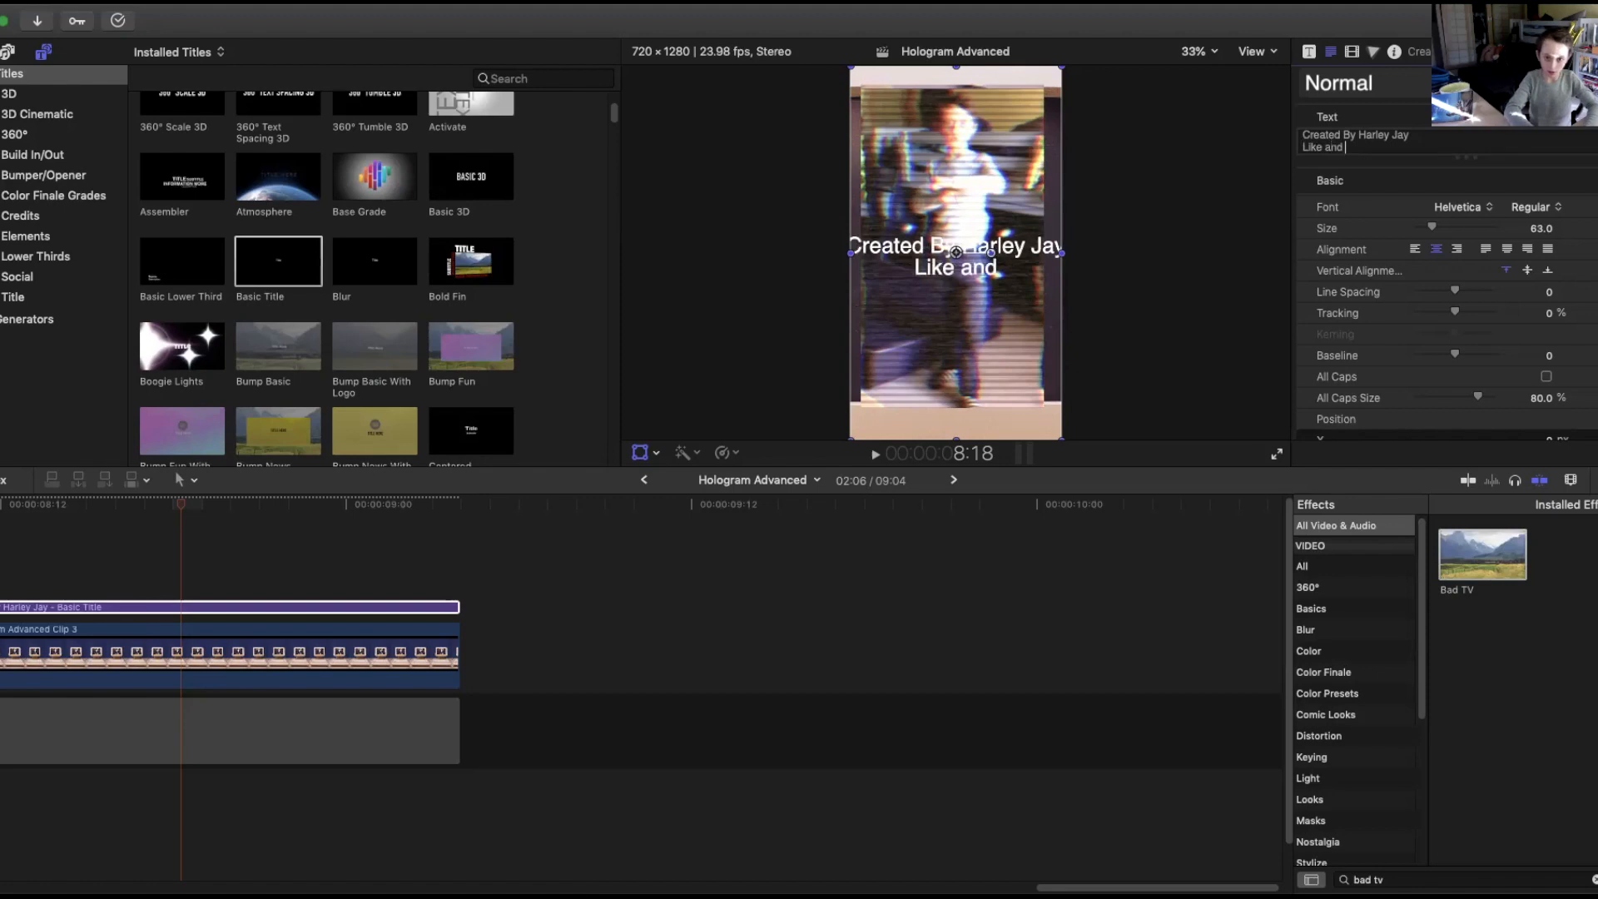
type("Follow")
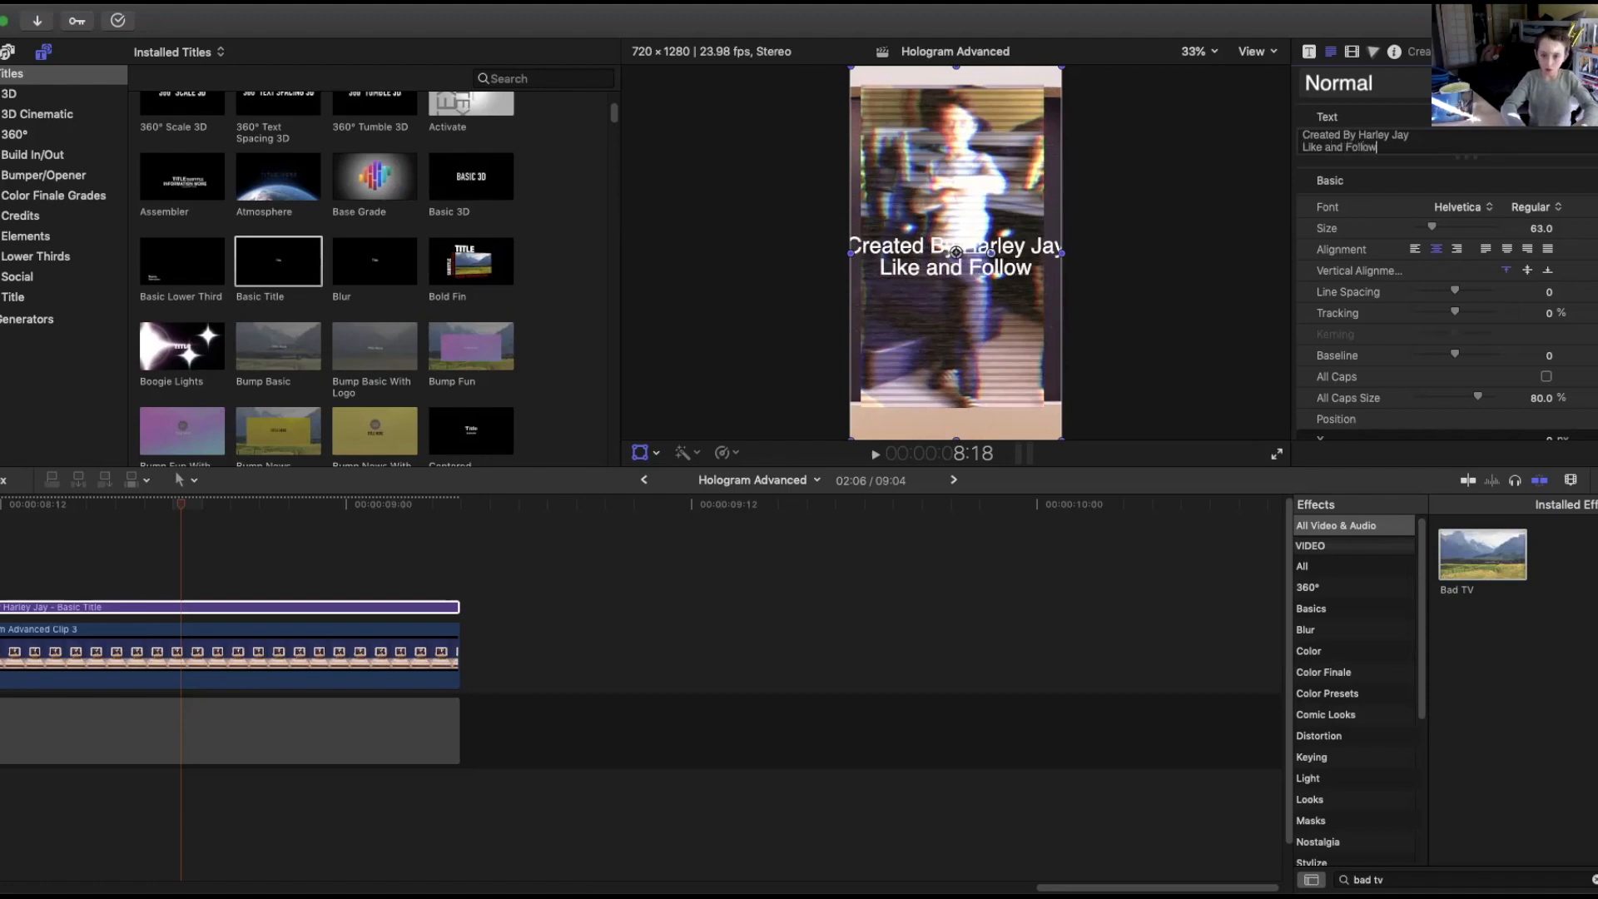
type(" m")
key("BackSpace")
type("Me!")
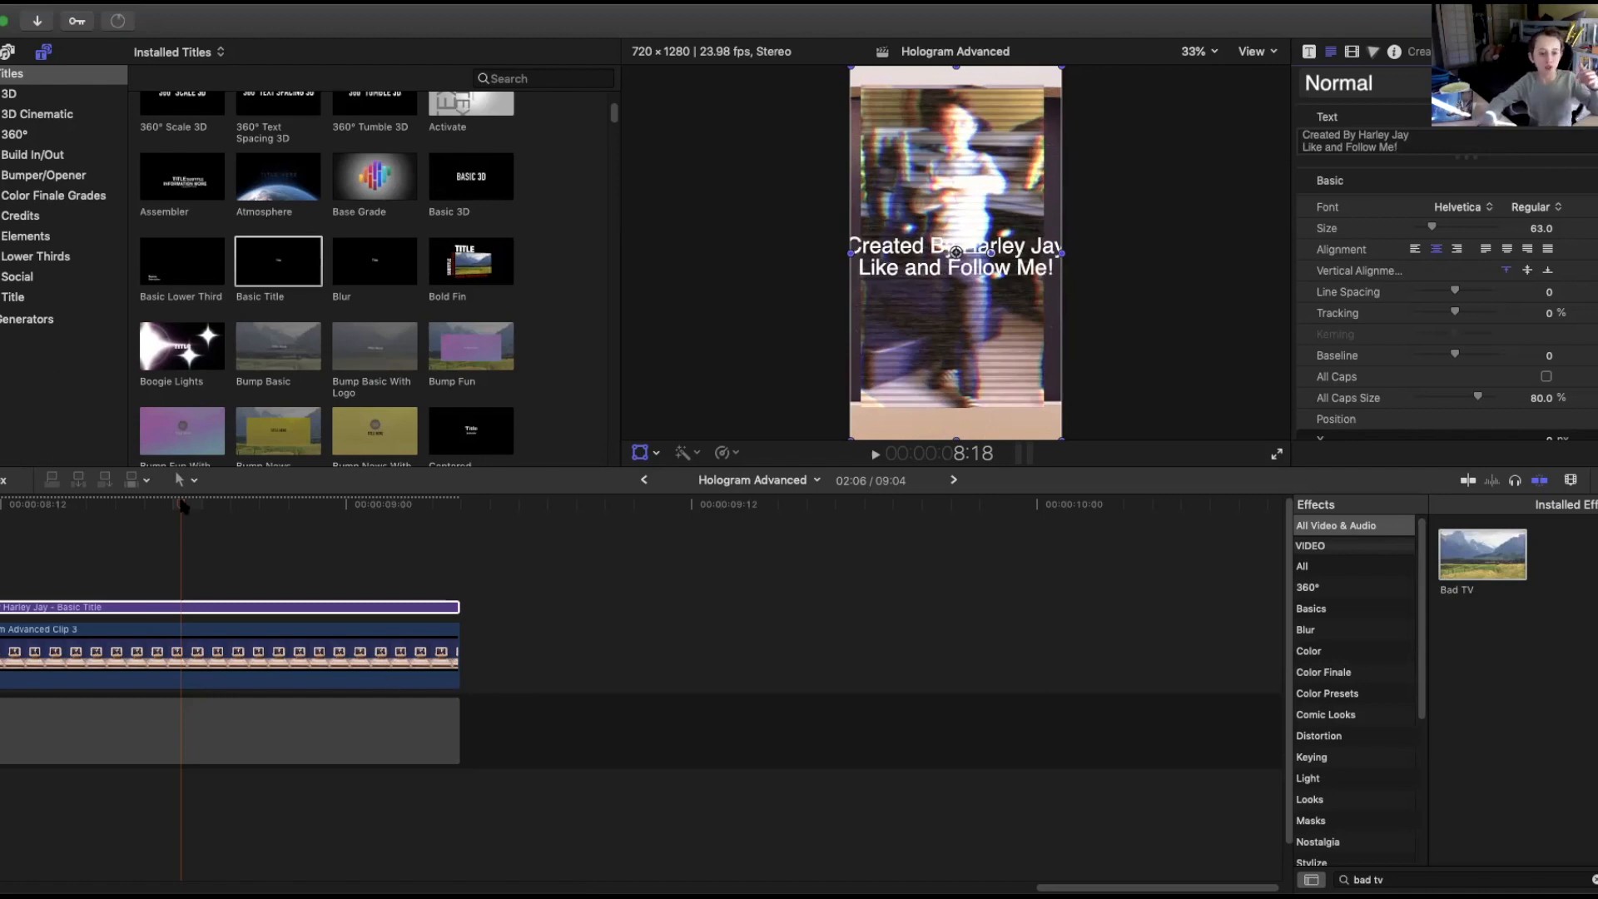
Set the title's size to 54 and font to Heiti SC, and nudge the text slightly upward.
left_click_drag(1430, 224, 1427, 223)
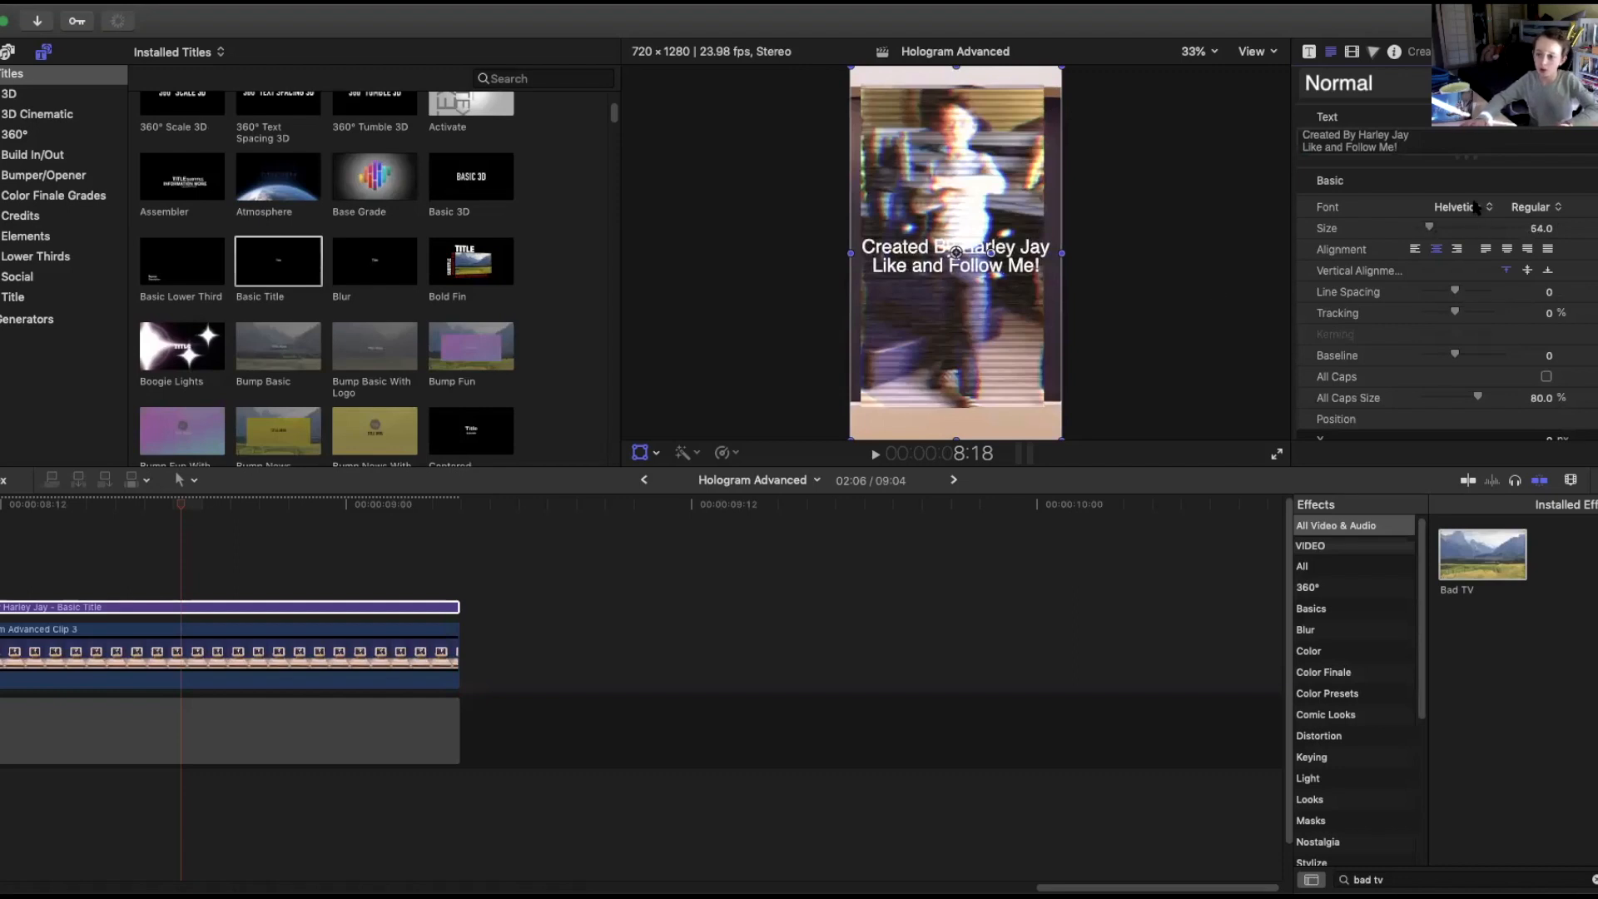
left_click(1477, 208)
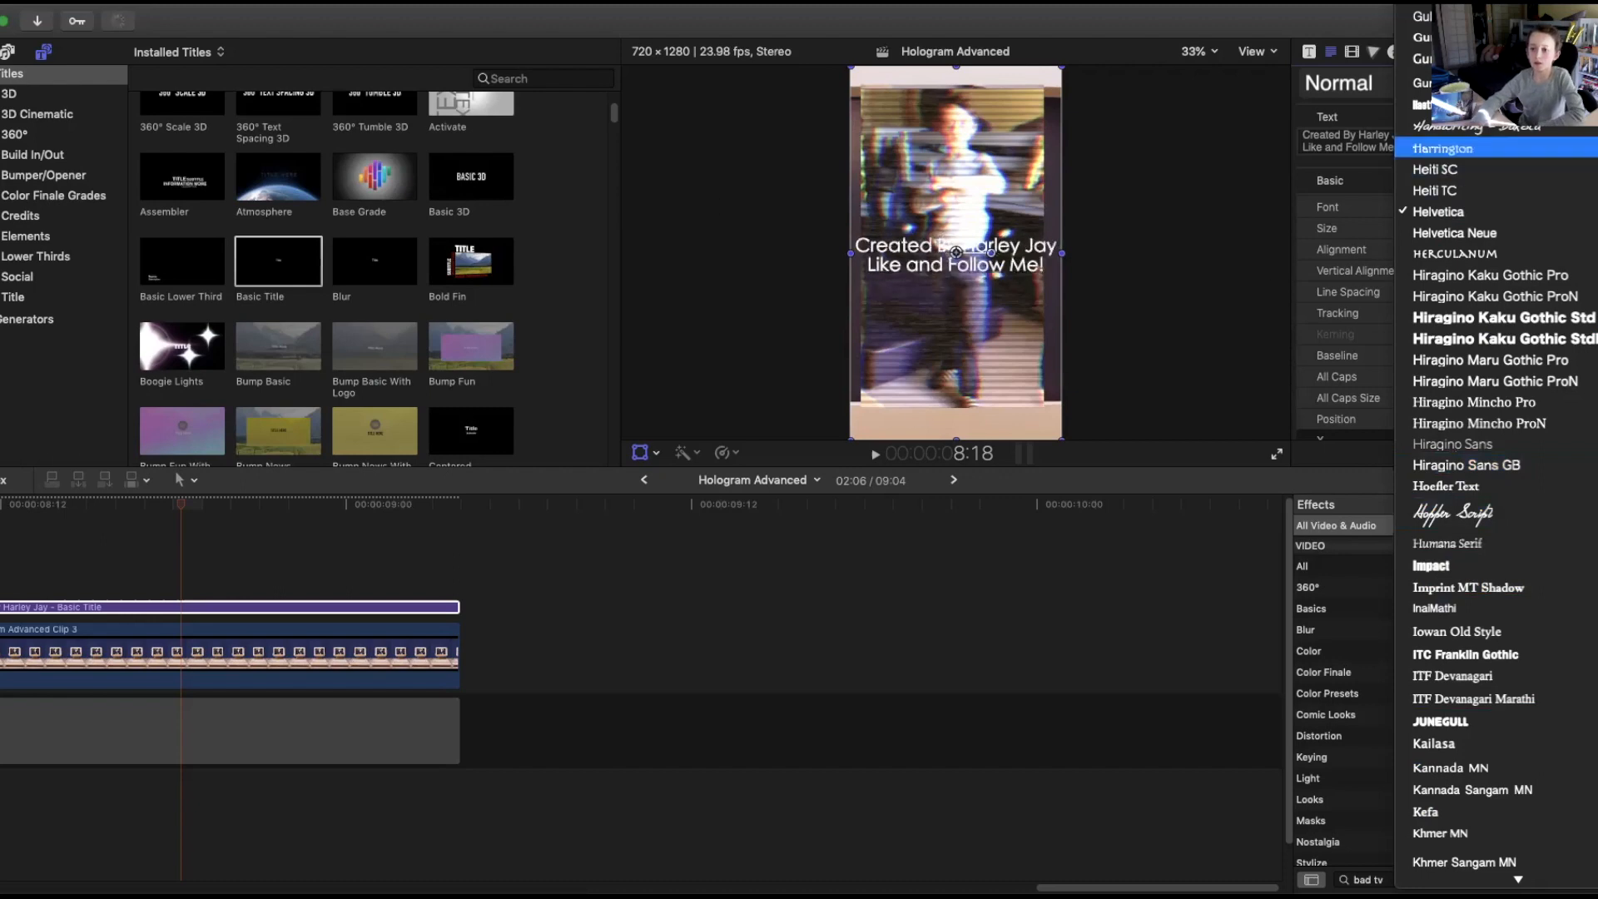
left_click(1503, 165)
left_click_drag(922, 298, 917, 284)
Play the project from the beginning to review the finished edit.
left_click_drag(168, 506, 57, 510)
left_click_drag(1059, 884, 25, 884)
left_click(154, 605)
key("super+4")
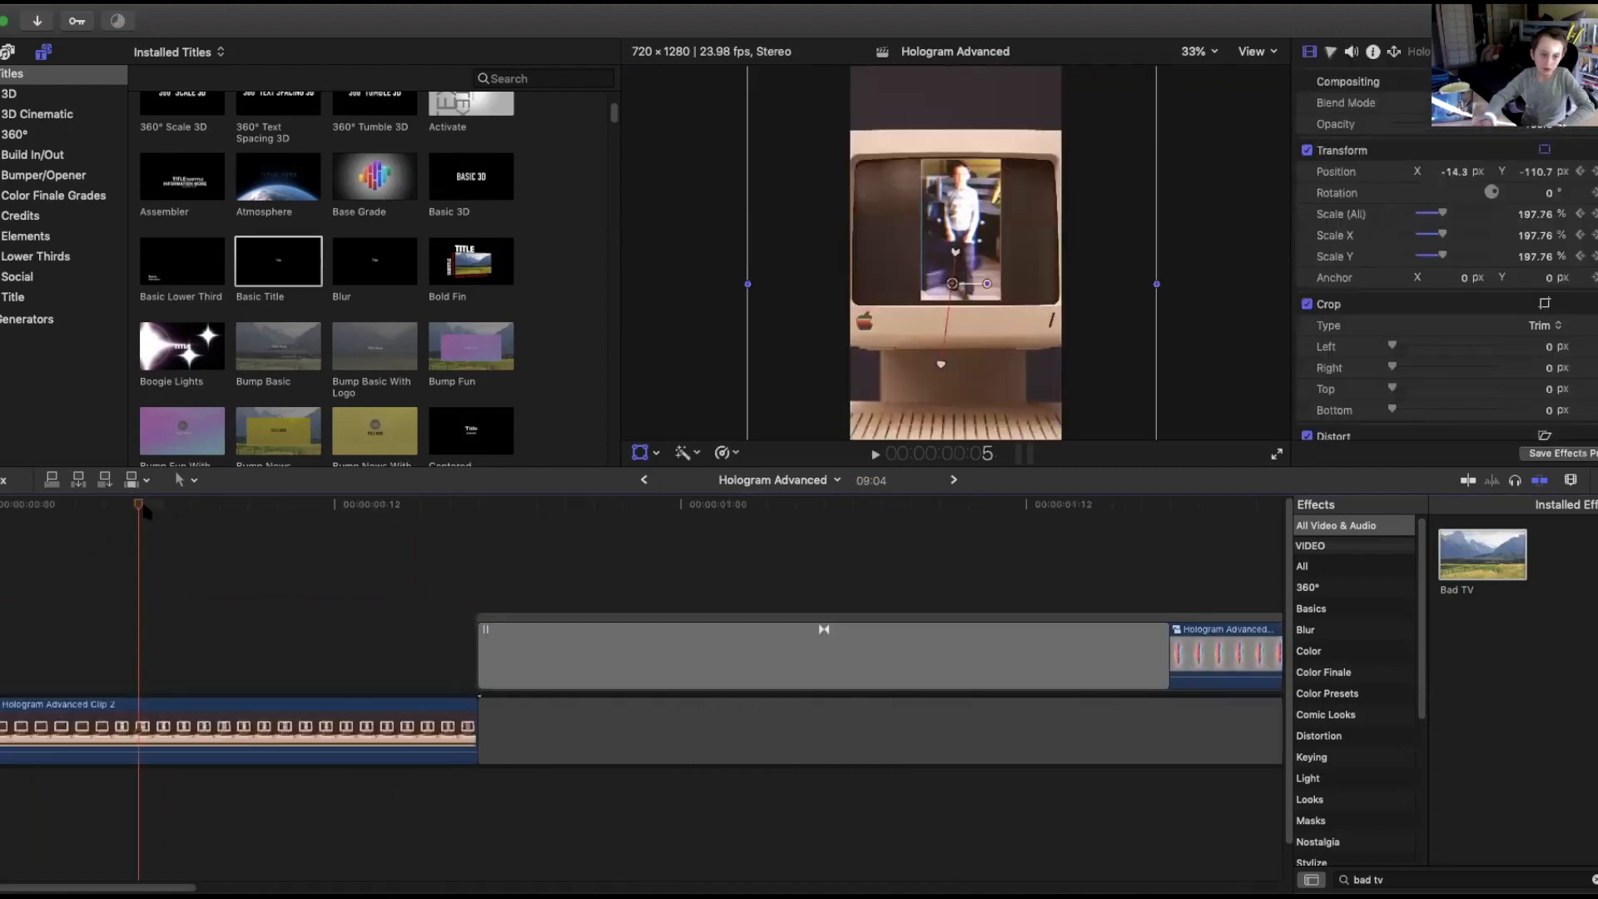
key("space")
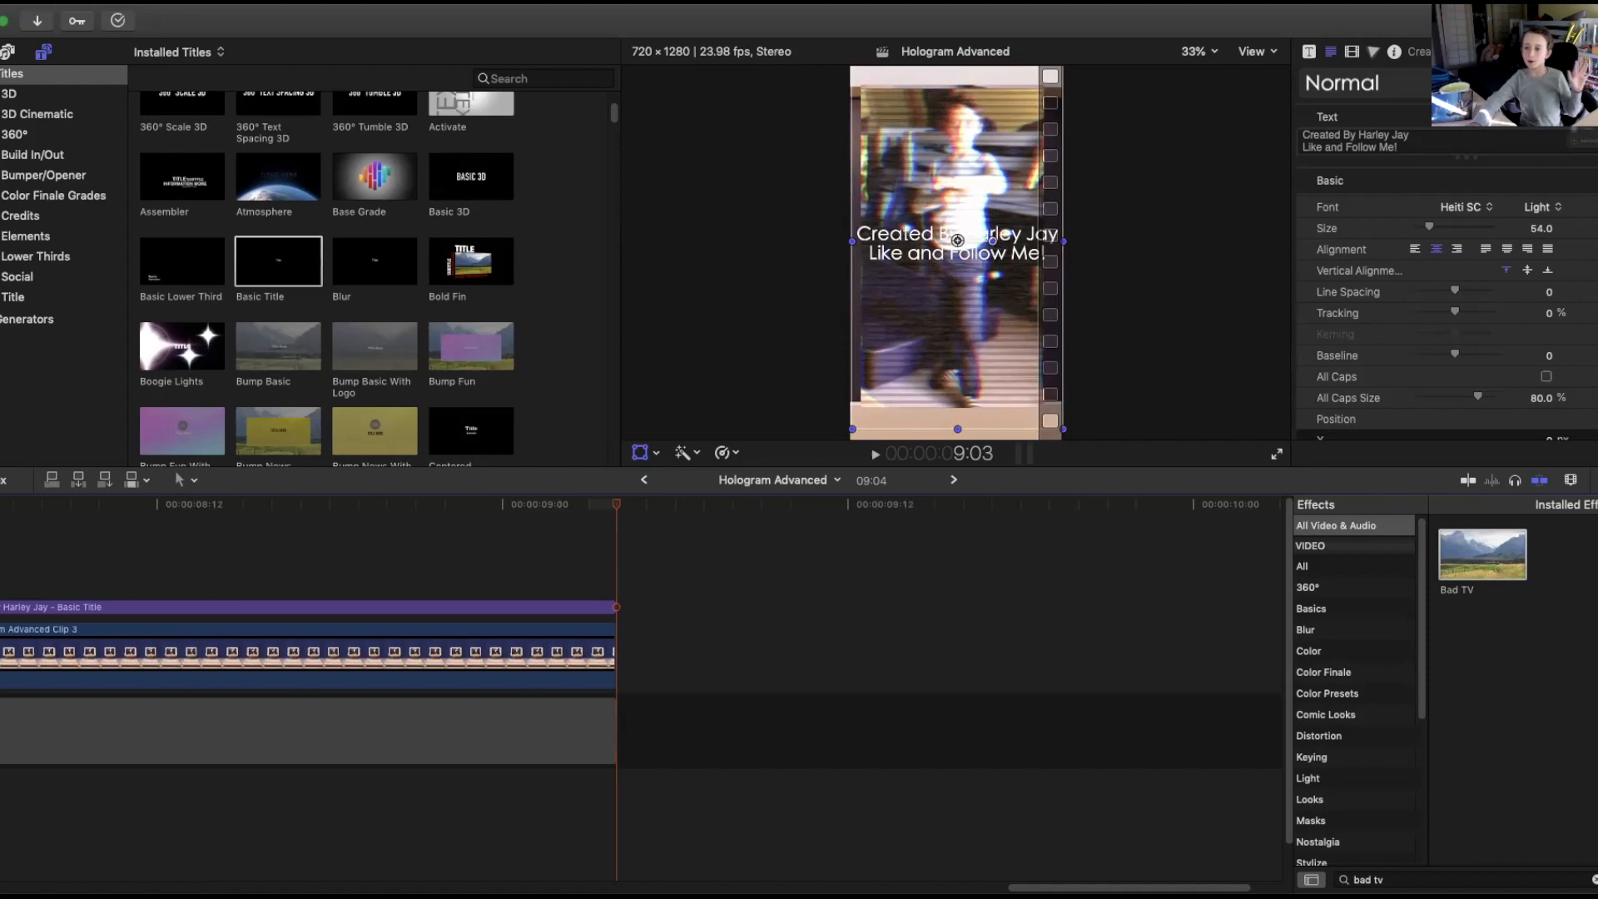
Start exporting the project as a master file.
left_click(1582, 21)
left_click(1484, 100)
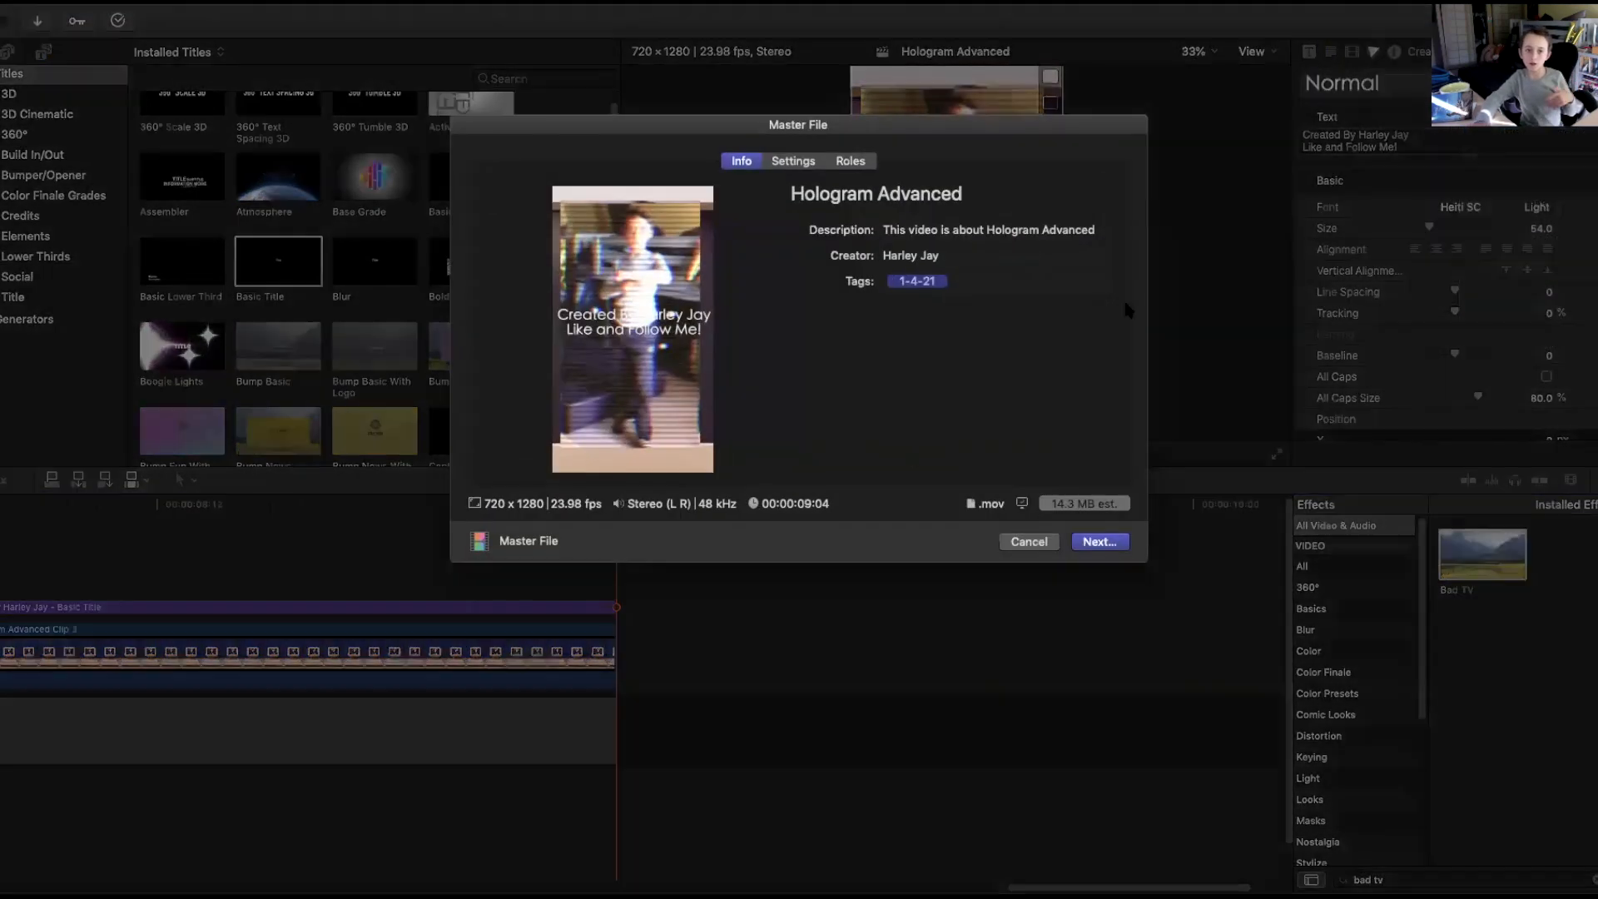